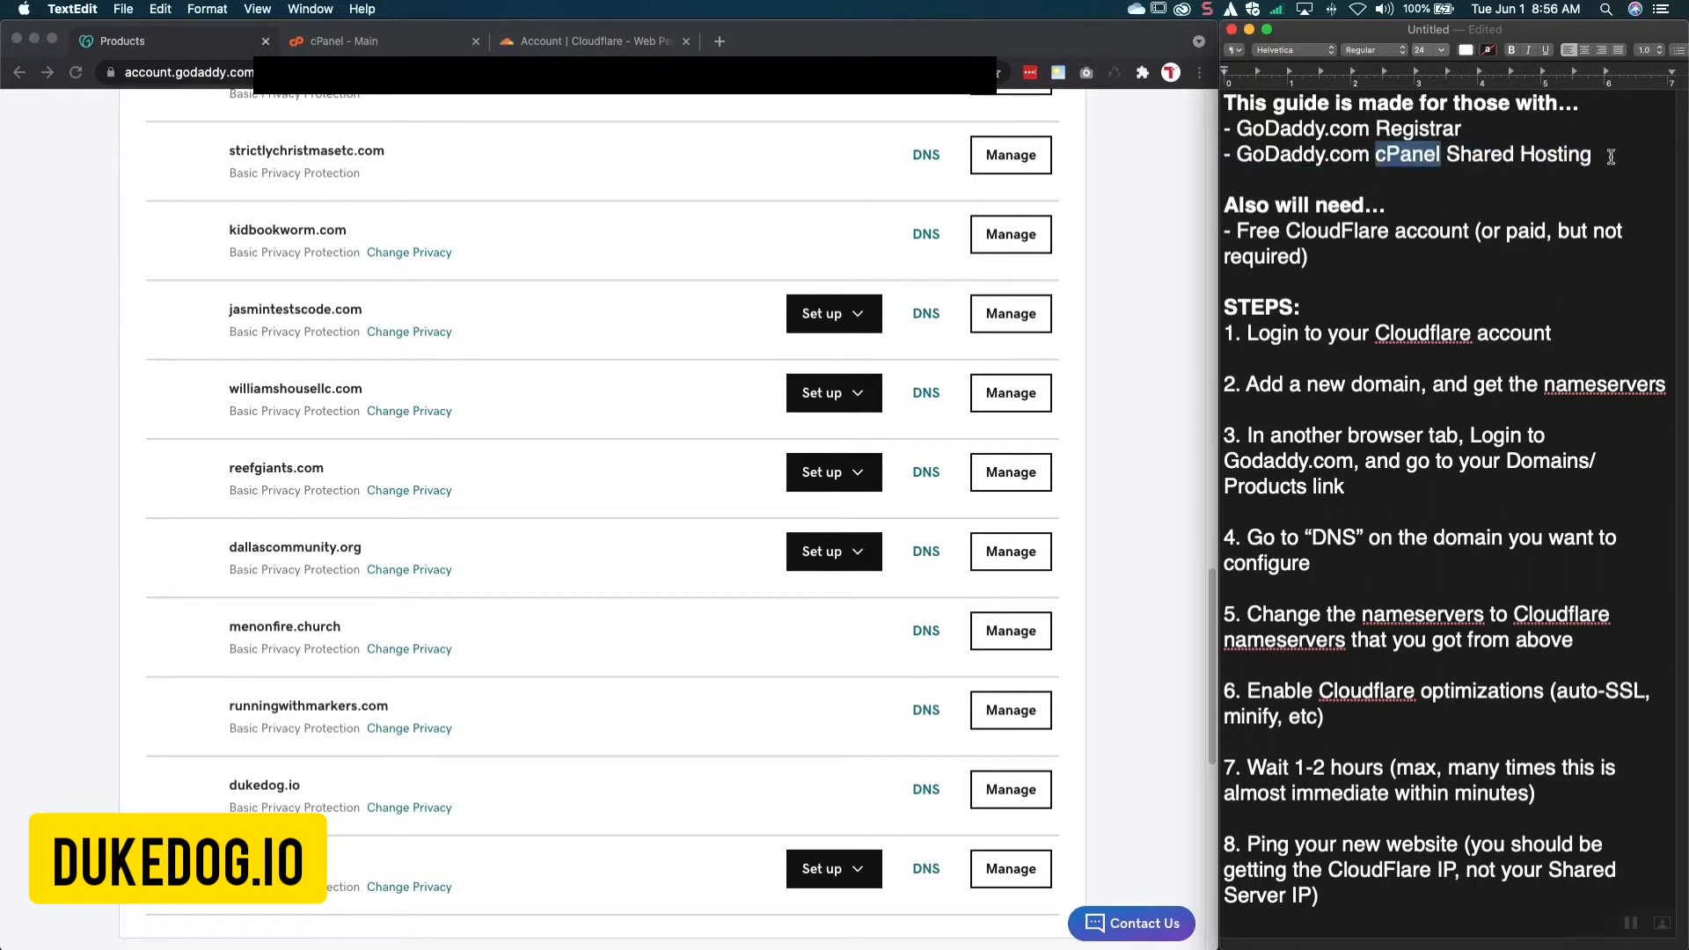
# Review the setup notes covering the GoDaddy cPanel hosting requirement, the Cloudflare account requirement and the first login step
pyautogui.click(1288, 154)
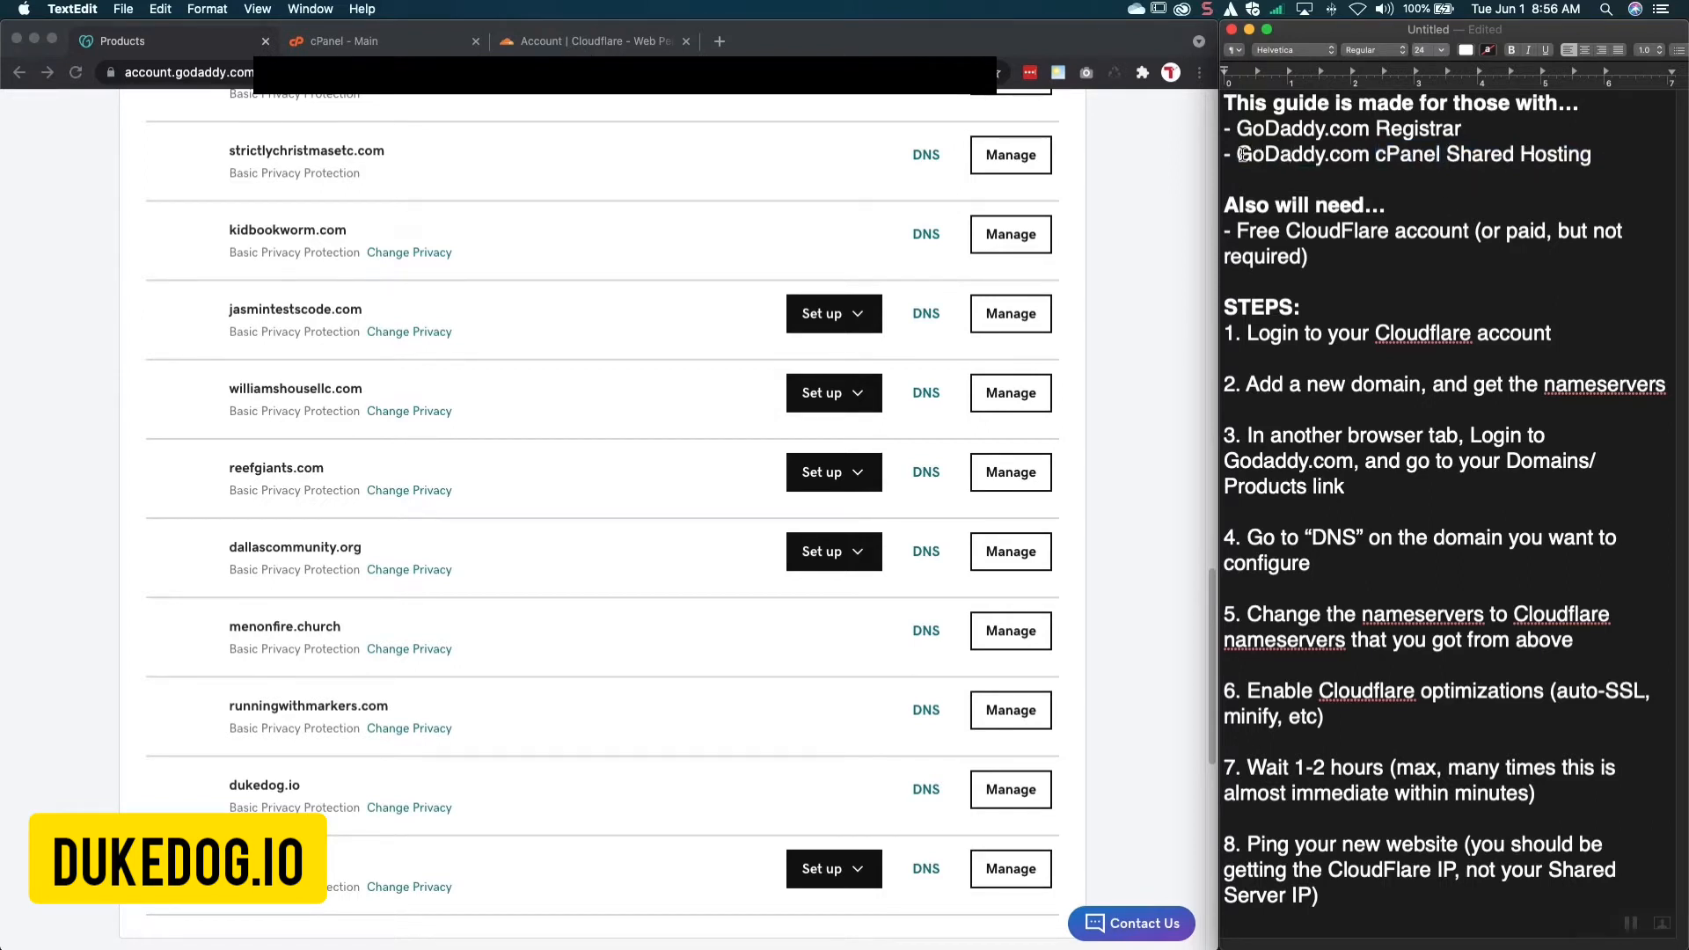
pyautogui.moveTo(1242, 154); pyautogui.dragTo(1618, 152)
pyautogui.click(1632, 153)
pyautogui.moveTo(1229, 227); pyautogui.dragTo(1468, 230)
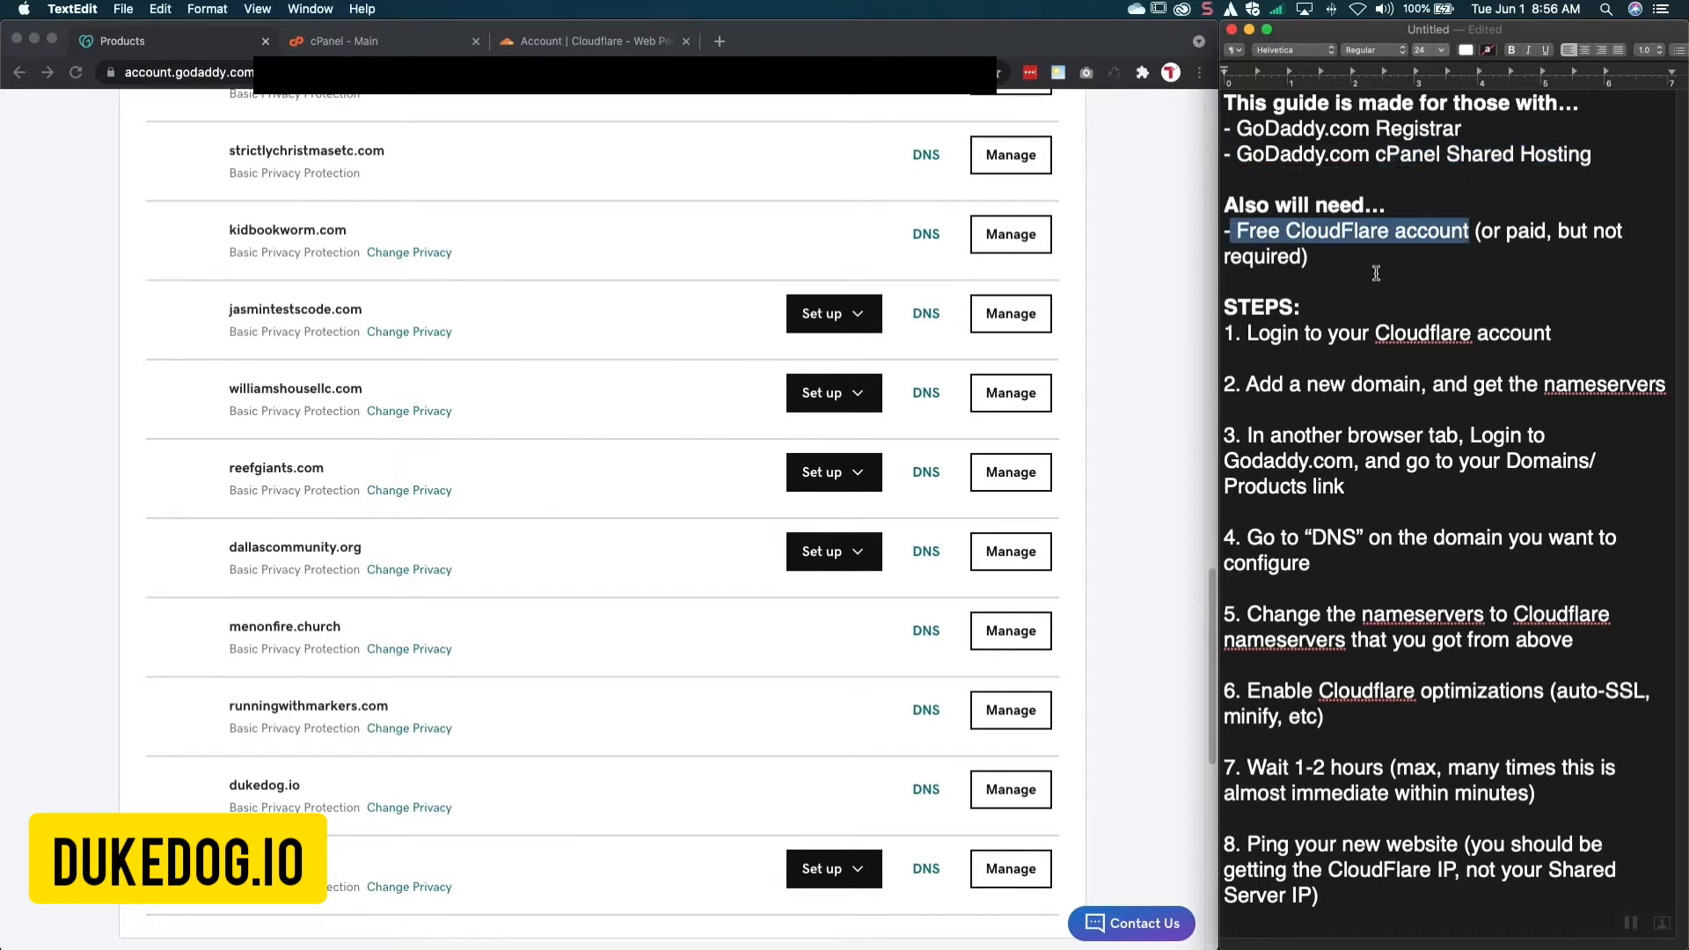
pyautogui.click(1449, 236)
pyautogui.moveTo(1476, 232); pyautogui.dragTo(1508, 249)
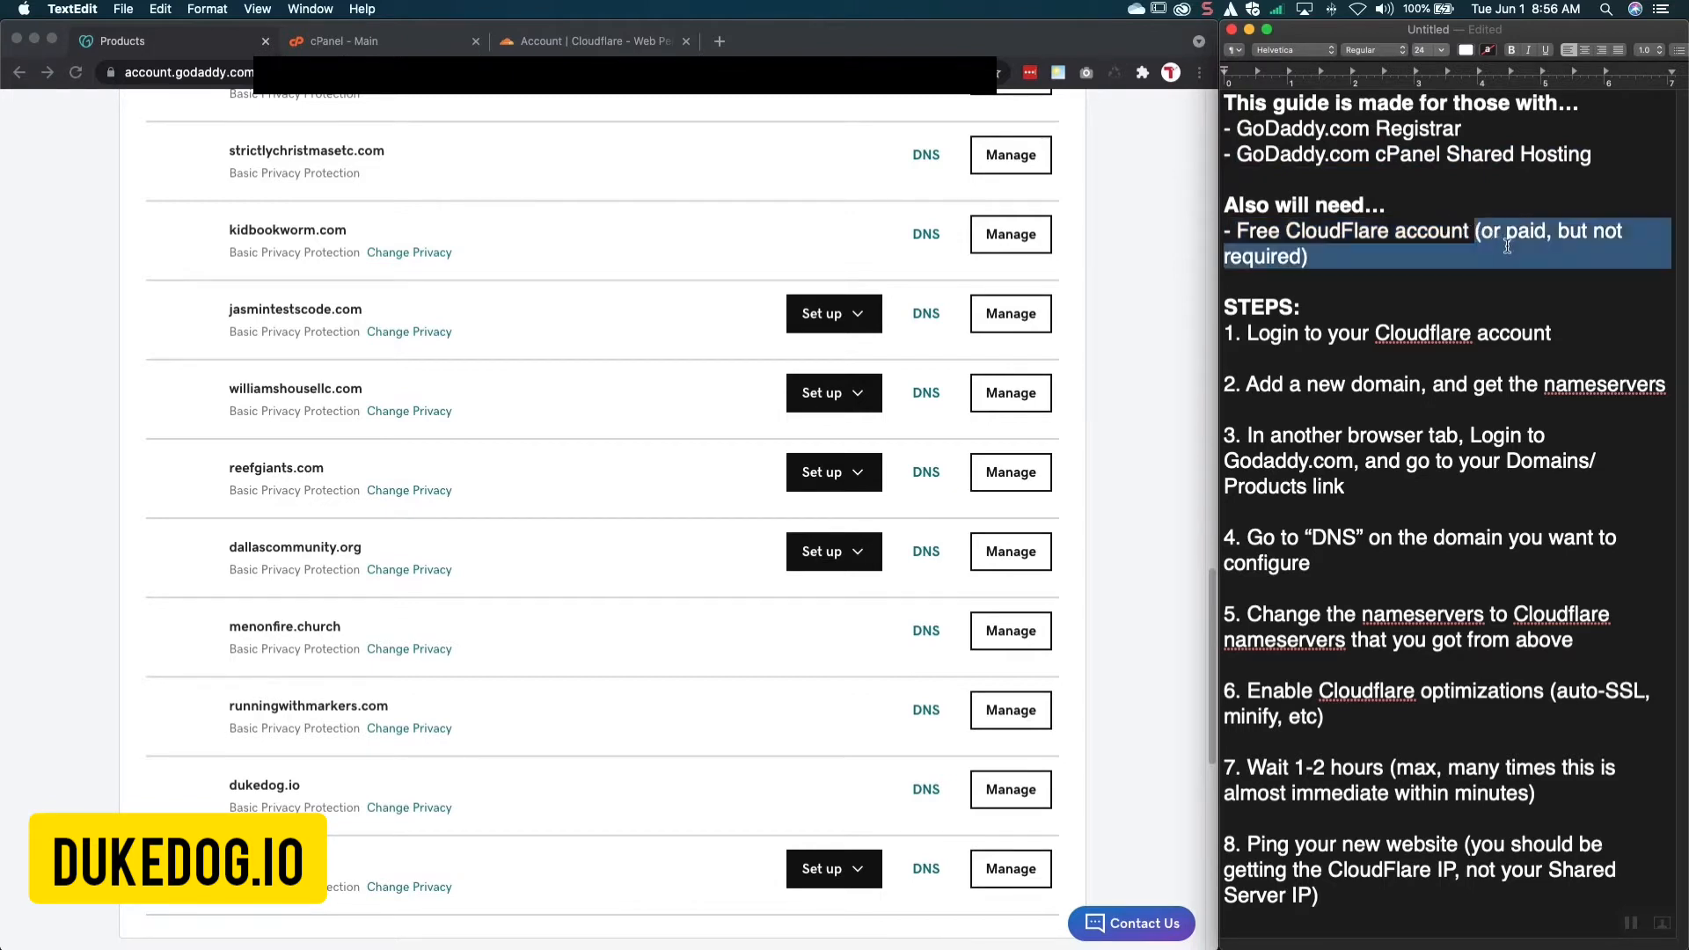
pyautogui.click(1481, 244)
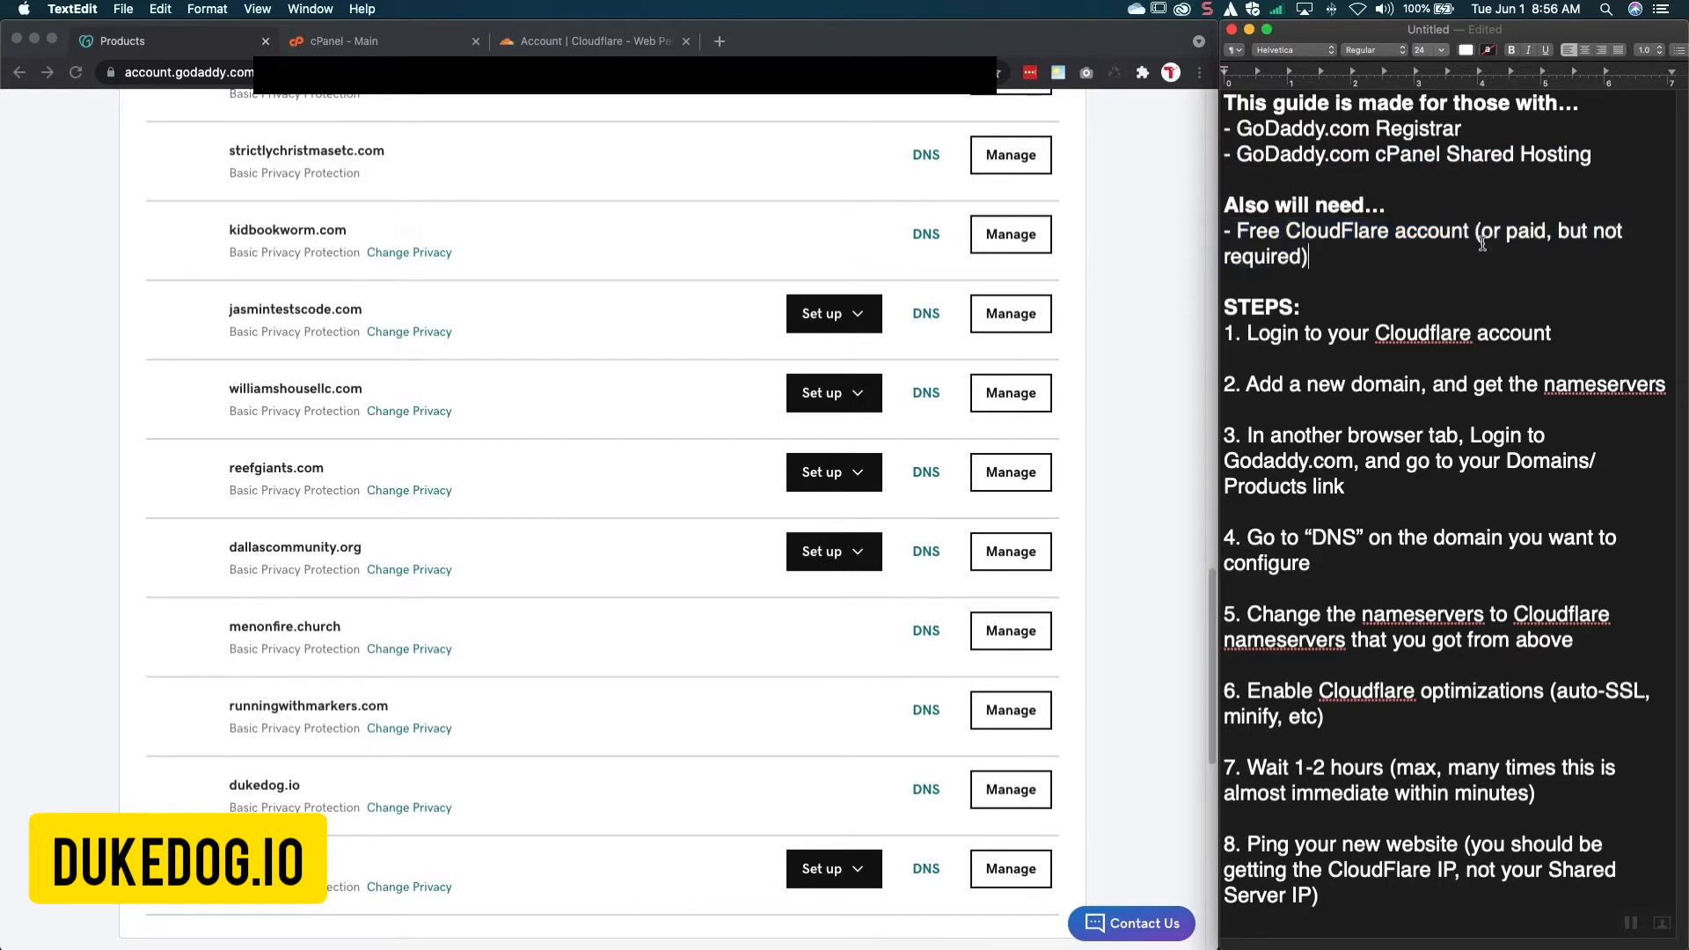
pyautogui.doubleClick(1240, 232)
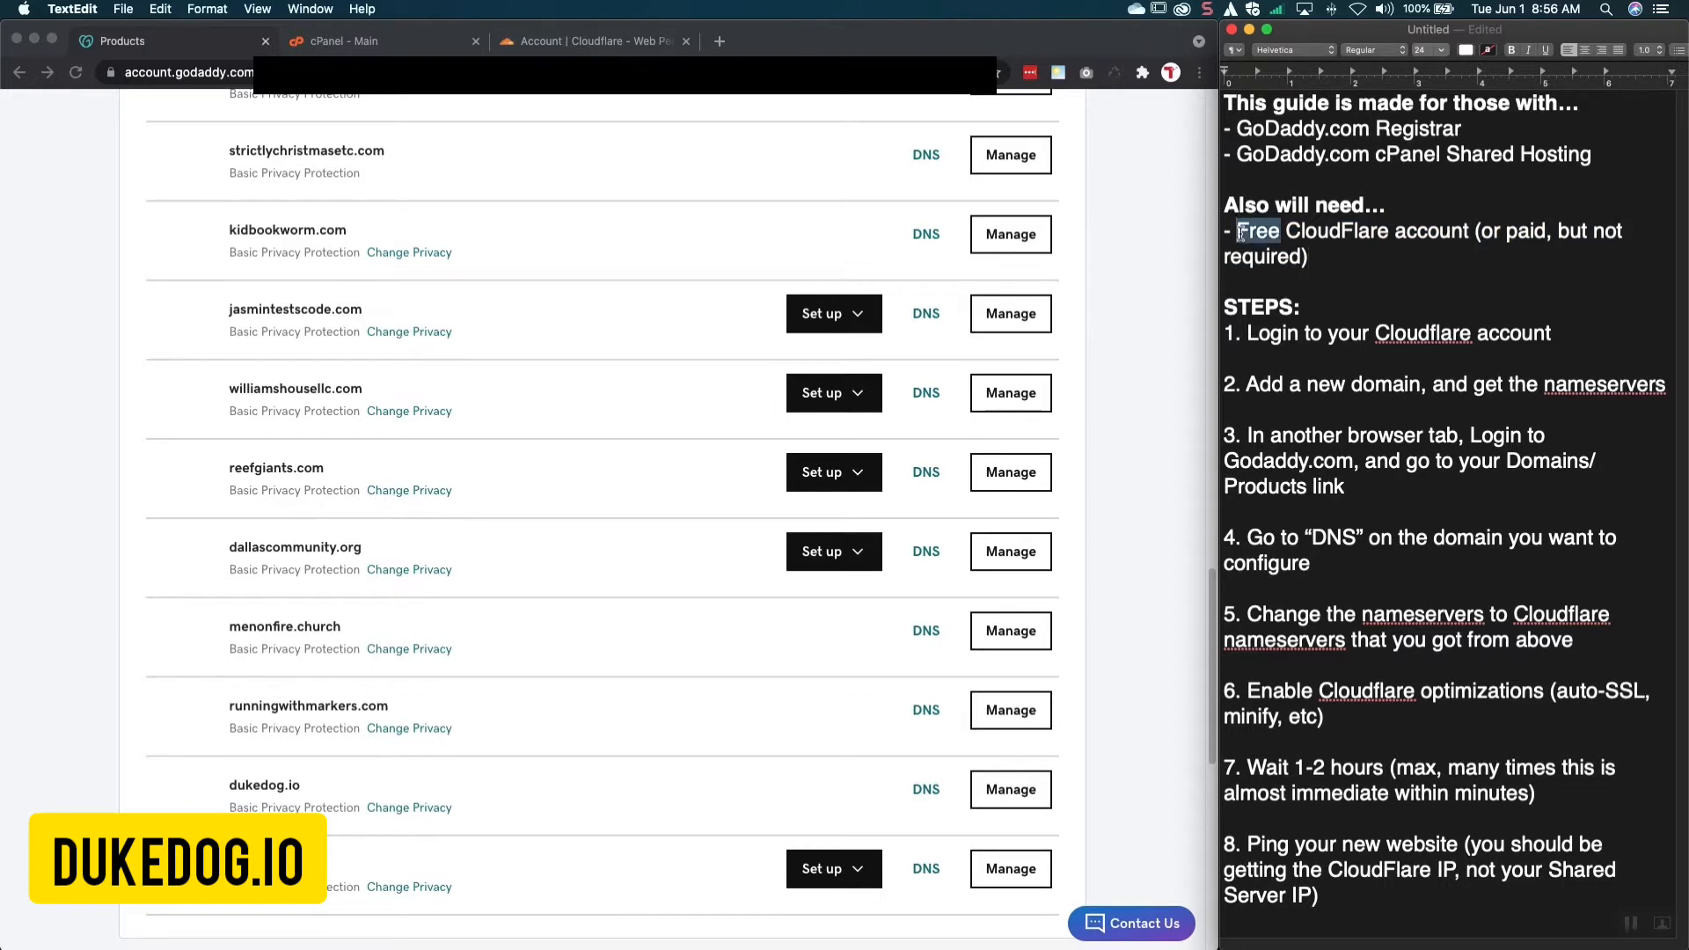
pyautogui.click(1324, 255)
pyautogui.moveTo(1222, 306); pyautogui.dragTo(1592, 327)
pyautogui.click(1530, 336)
# Copy the domain name wmcg.info from the GoDaddy products list
pyautogui.click(556, 45)
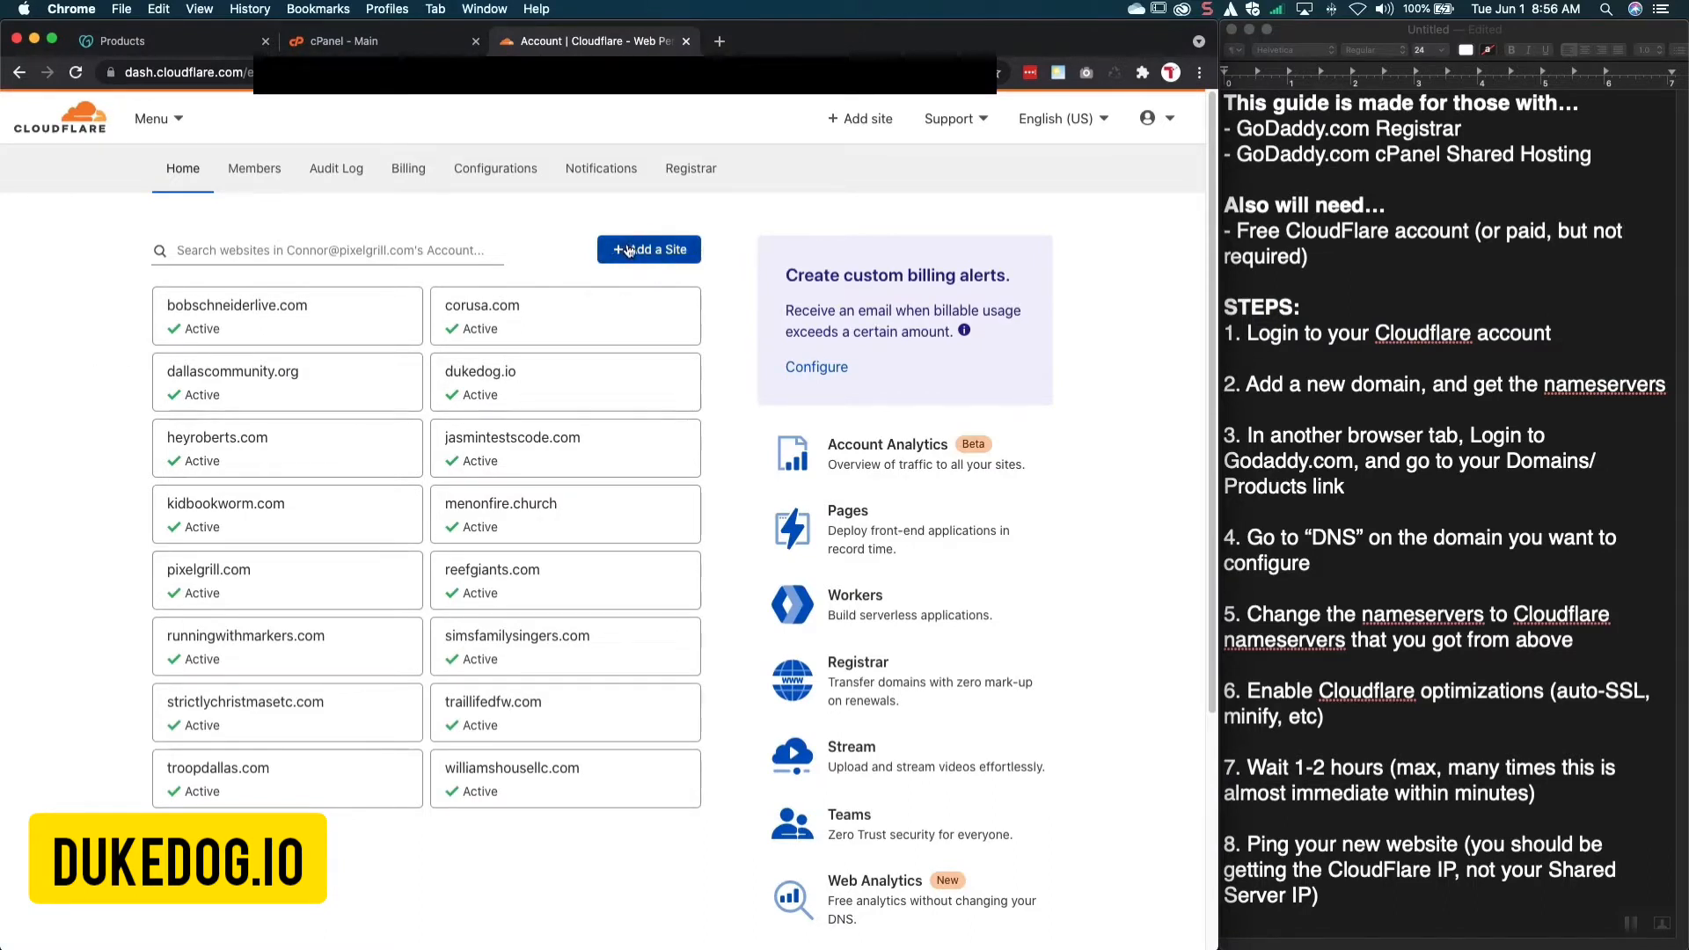
pyautogui.click(319, 249)
pyautogui.click(211, 41)
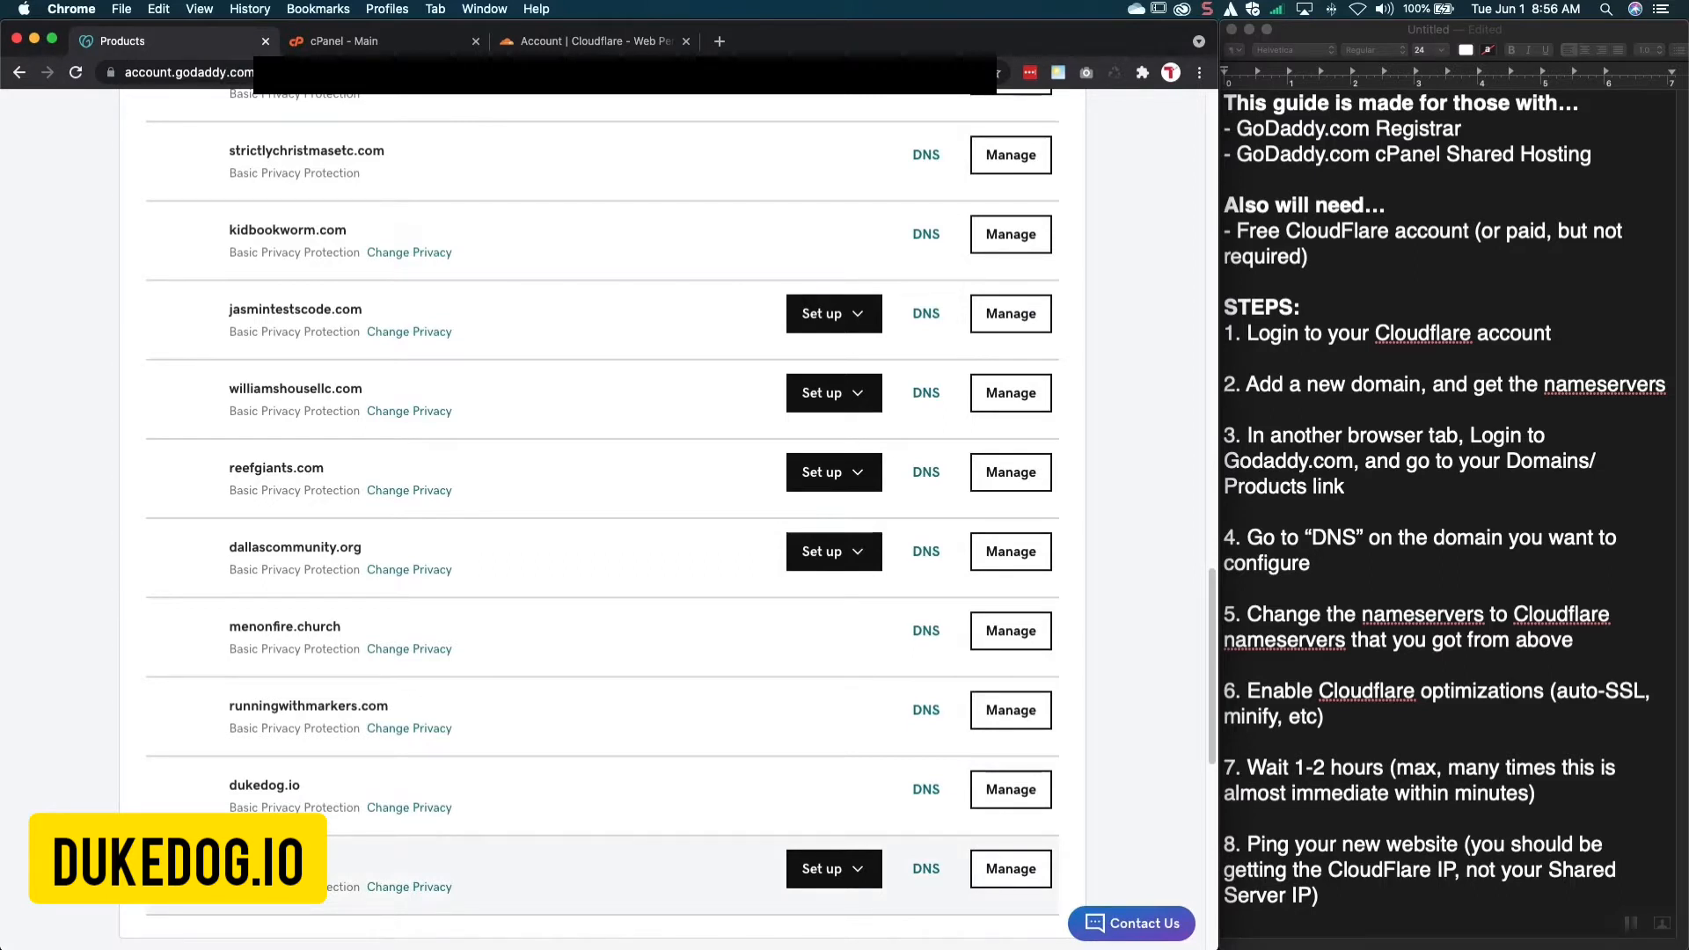
pyautogui.rightClick(266, 784)
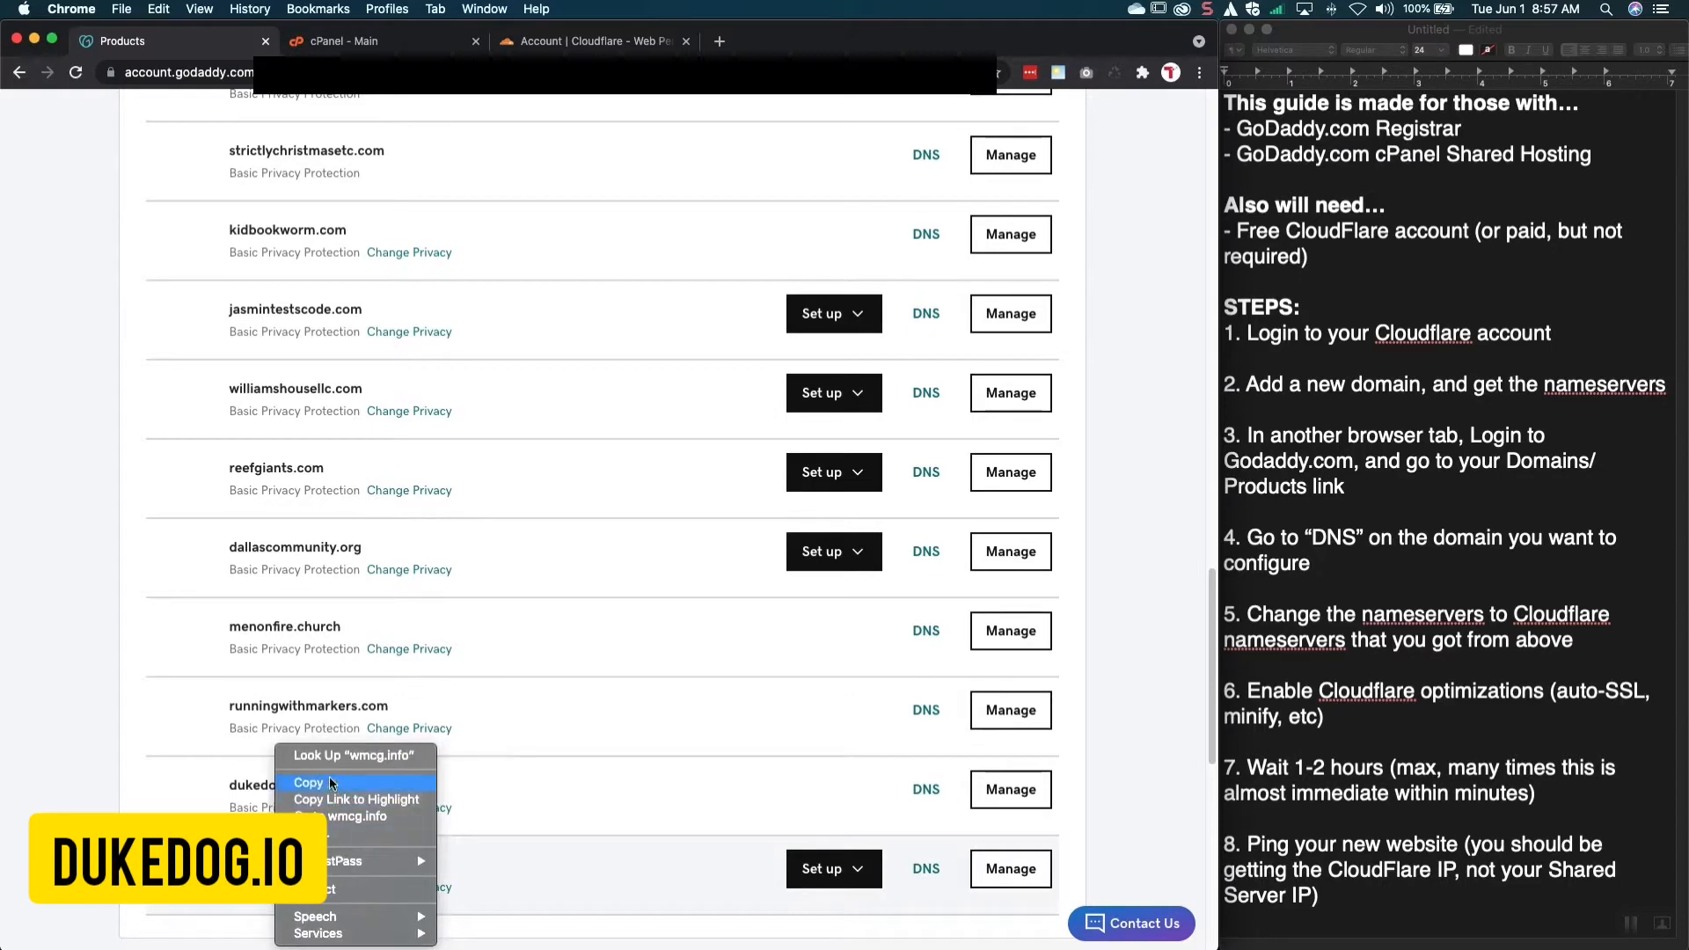
pyautogui.click(304, 781)
# Add wmcg.info as a new site in the Cloudflare account
pyautogui.click(539, 42)
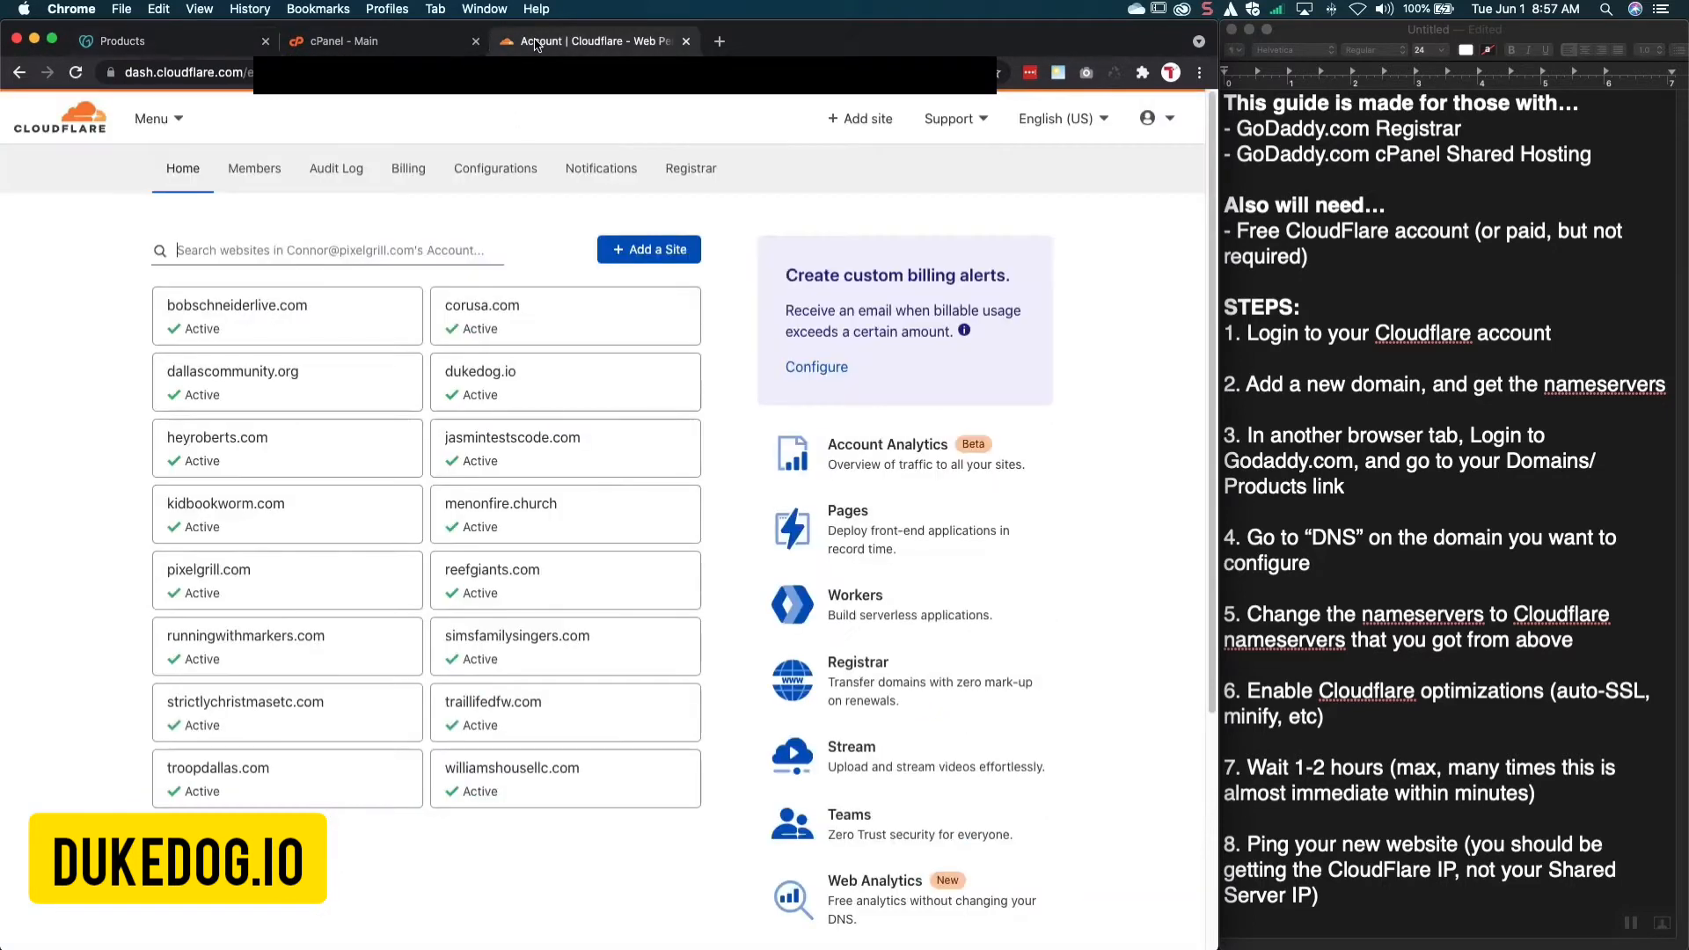
pyautogui.write('wmcg.info')
pyautogui.click(661, 250)
pyautogui.rightClick(309, 316)
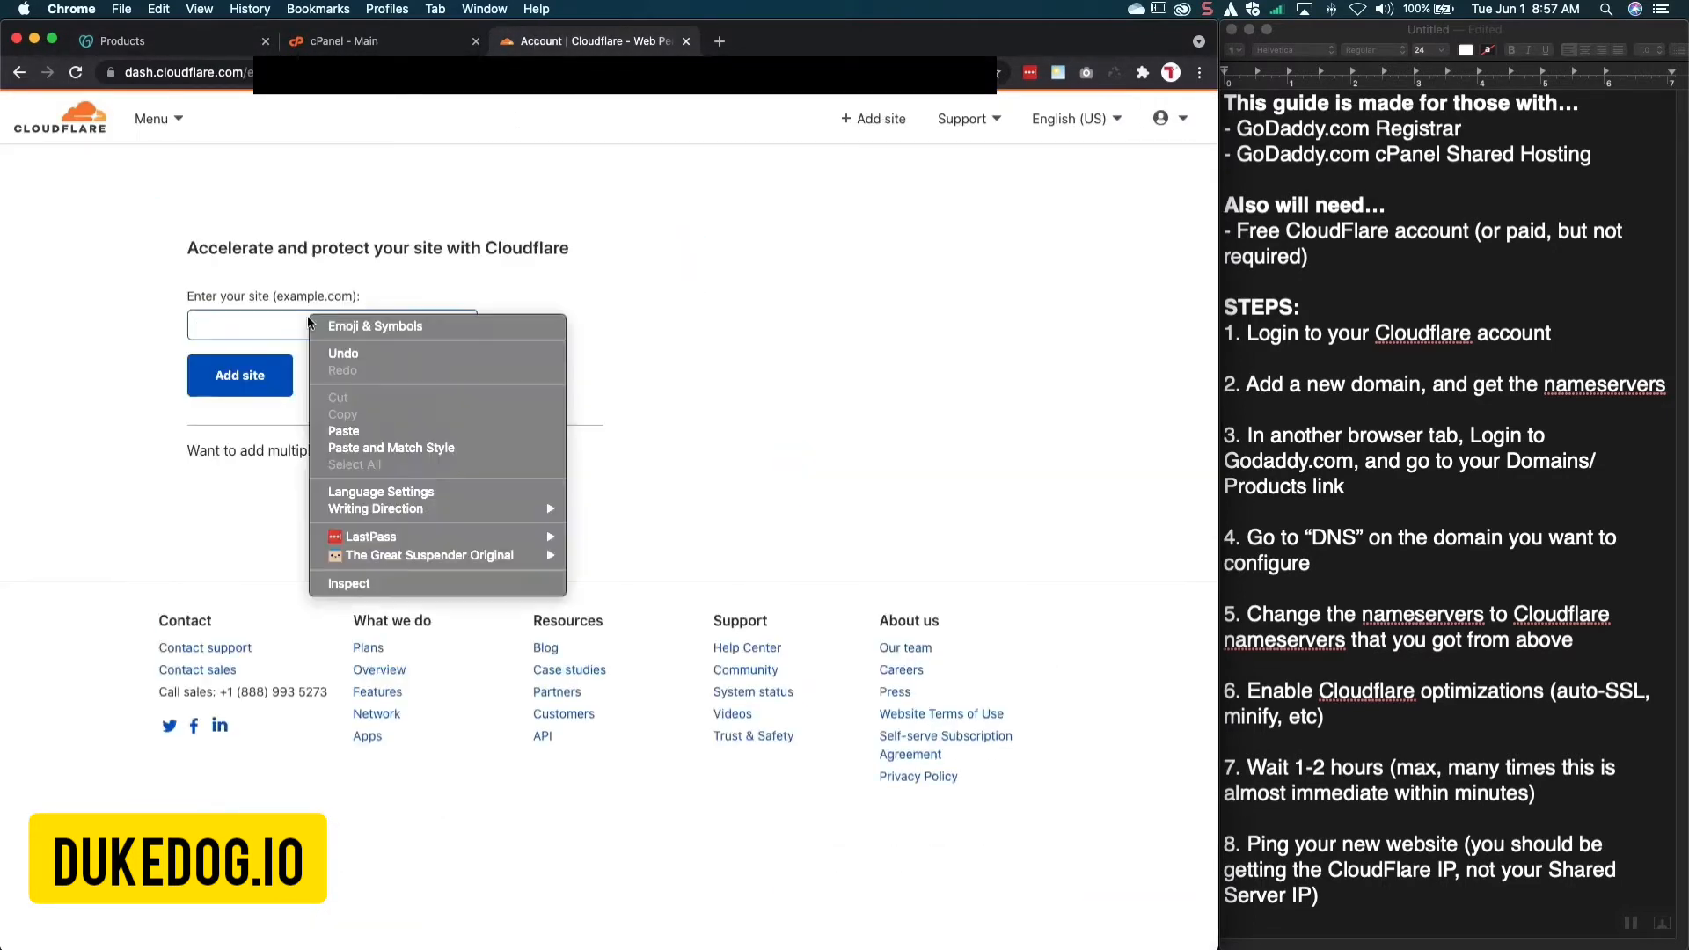
pyautogui.click(347, 431)
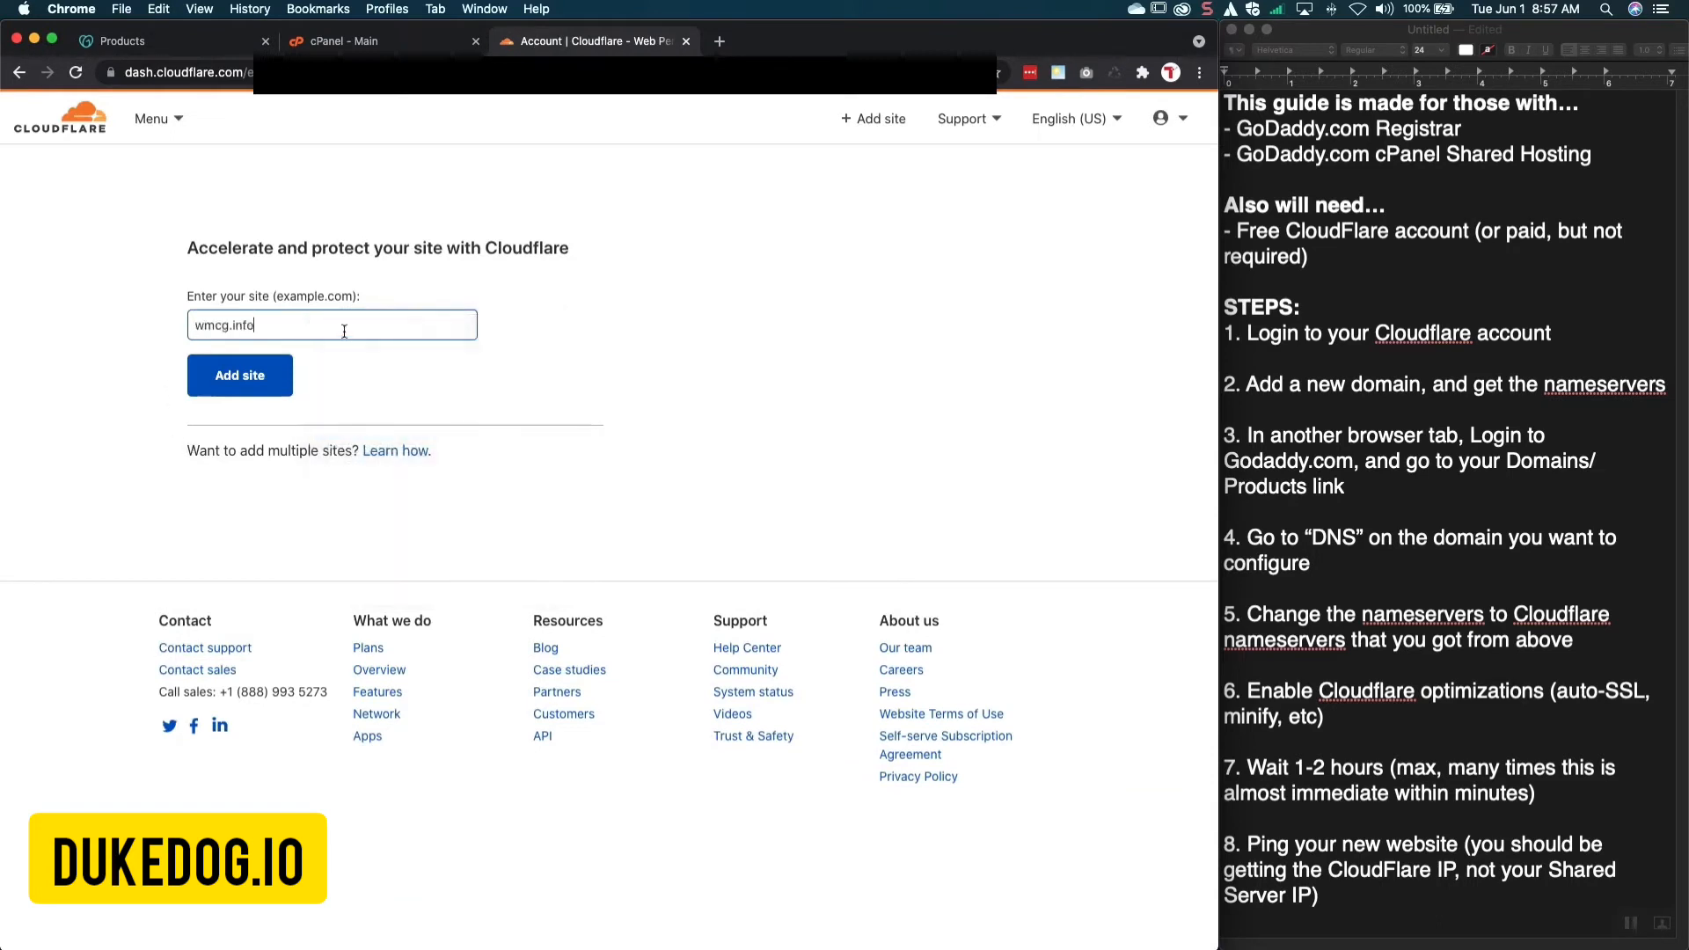
pyautogui.click(255, 378)
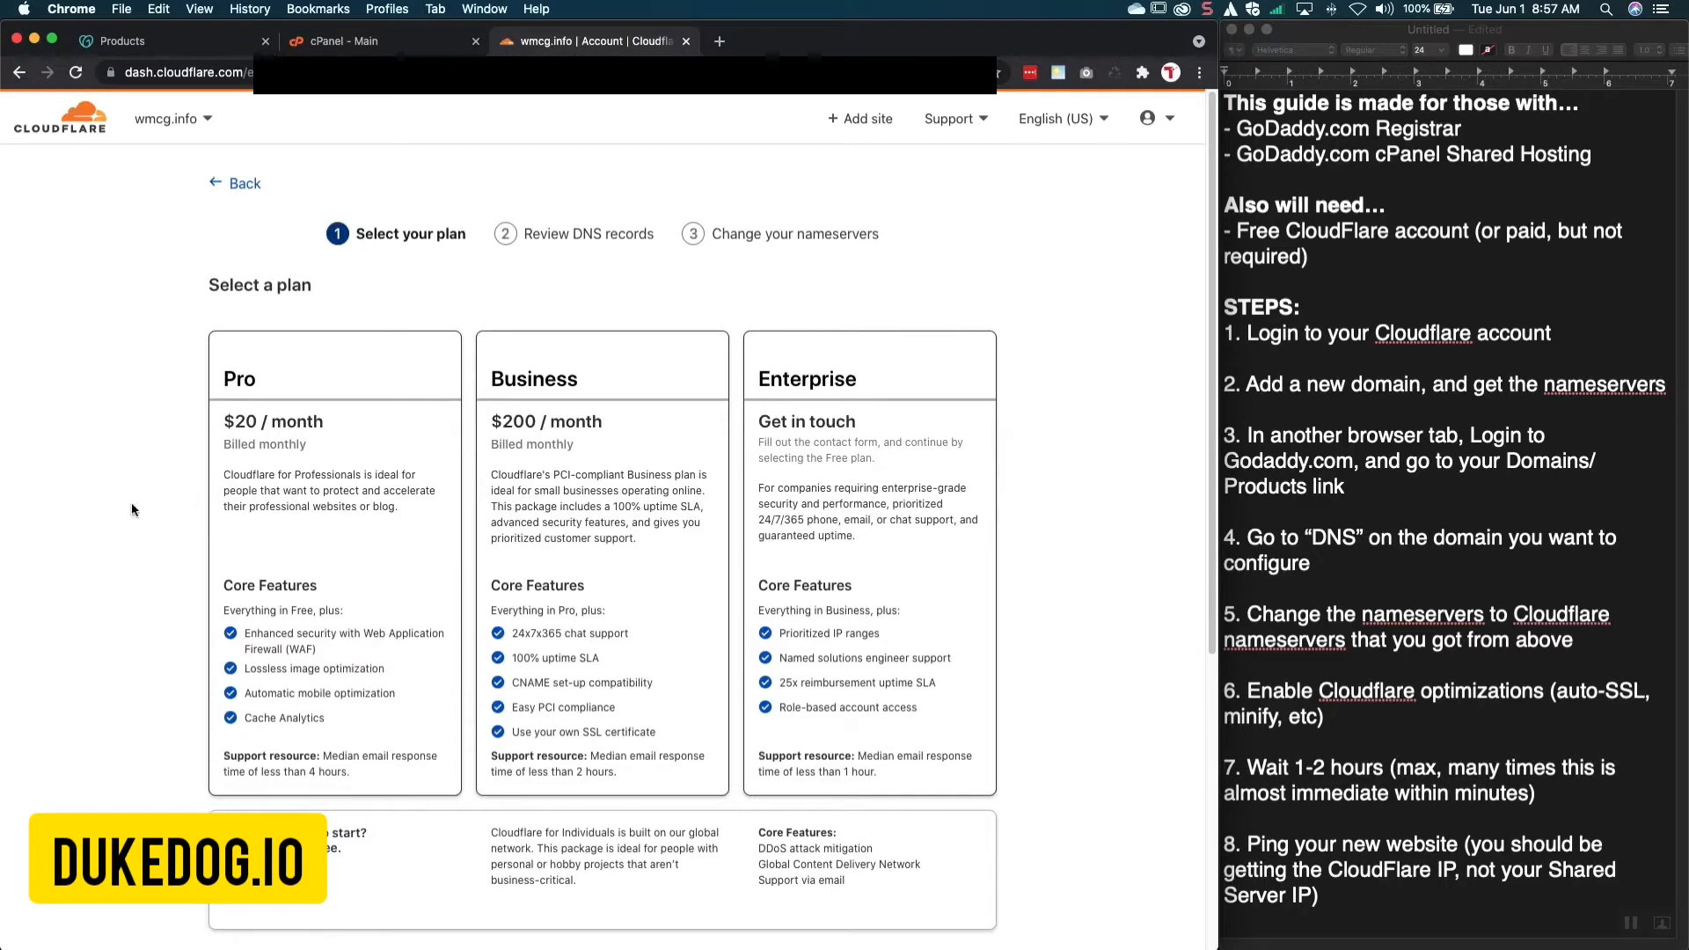
# Choose the Free $0 plan for wmcg.info and continue to the DNS records review
pyautogui.scroll(-5, 187, 323)
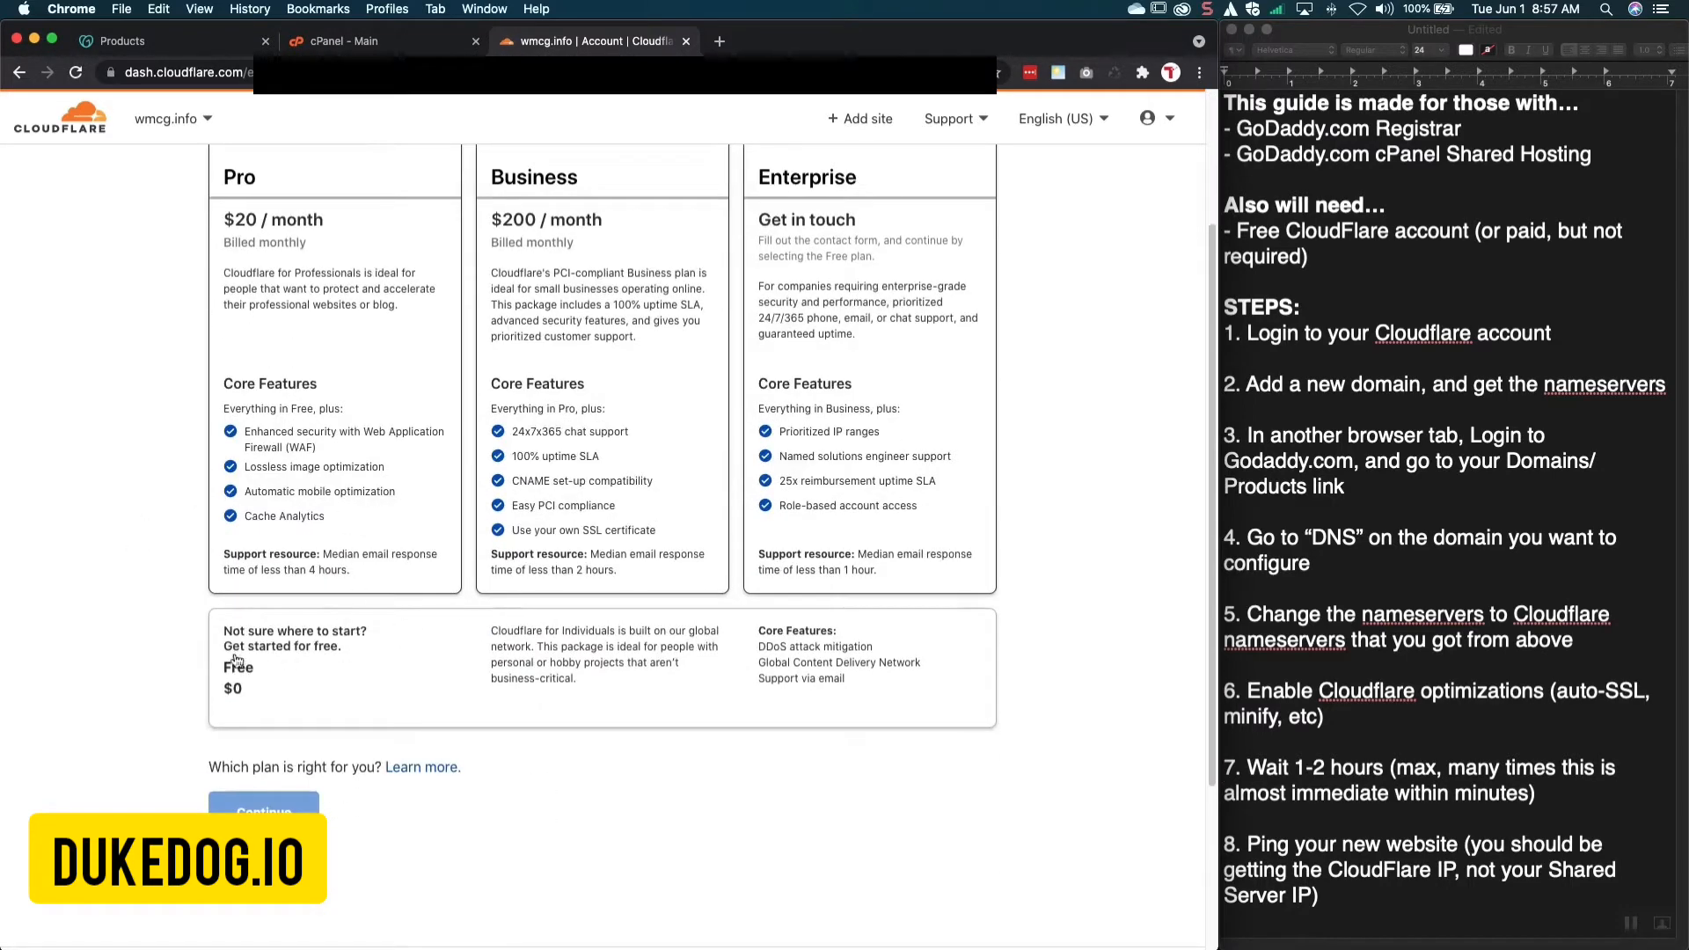
pyautogui.click(235, 660)
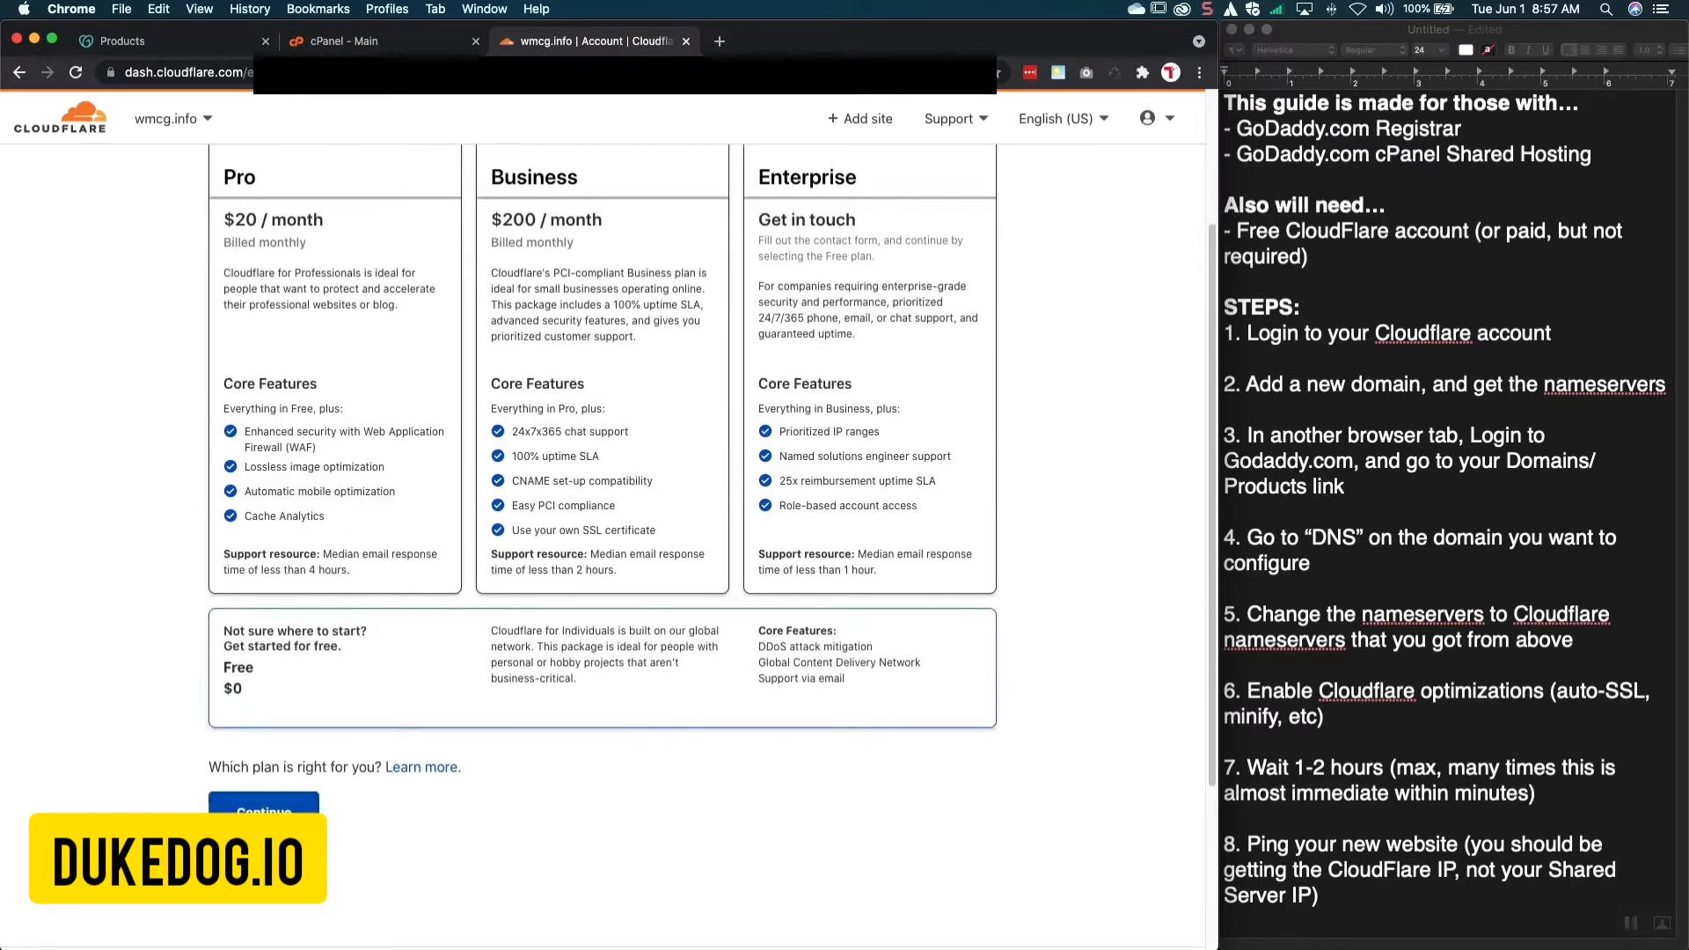
pyautogui.click(263, 805)
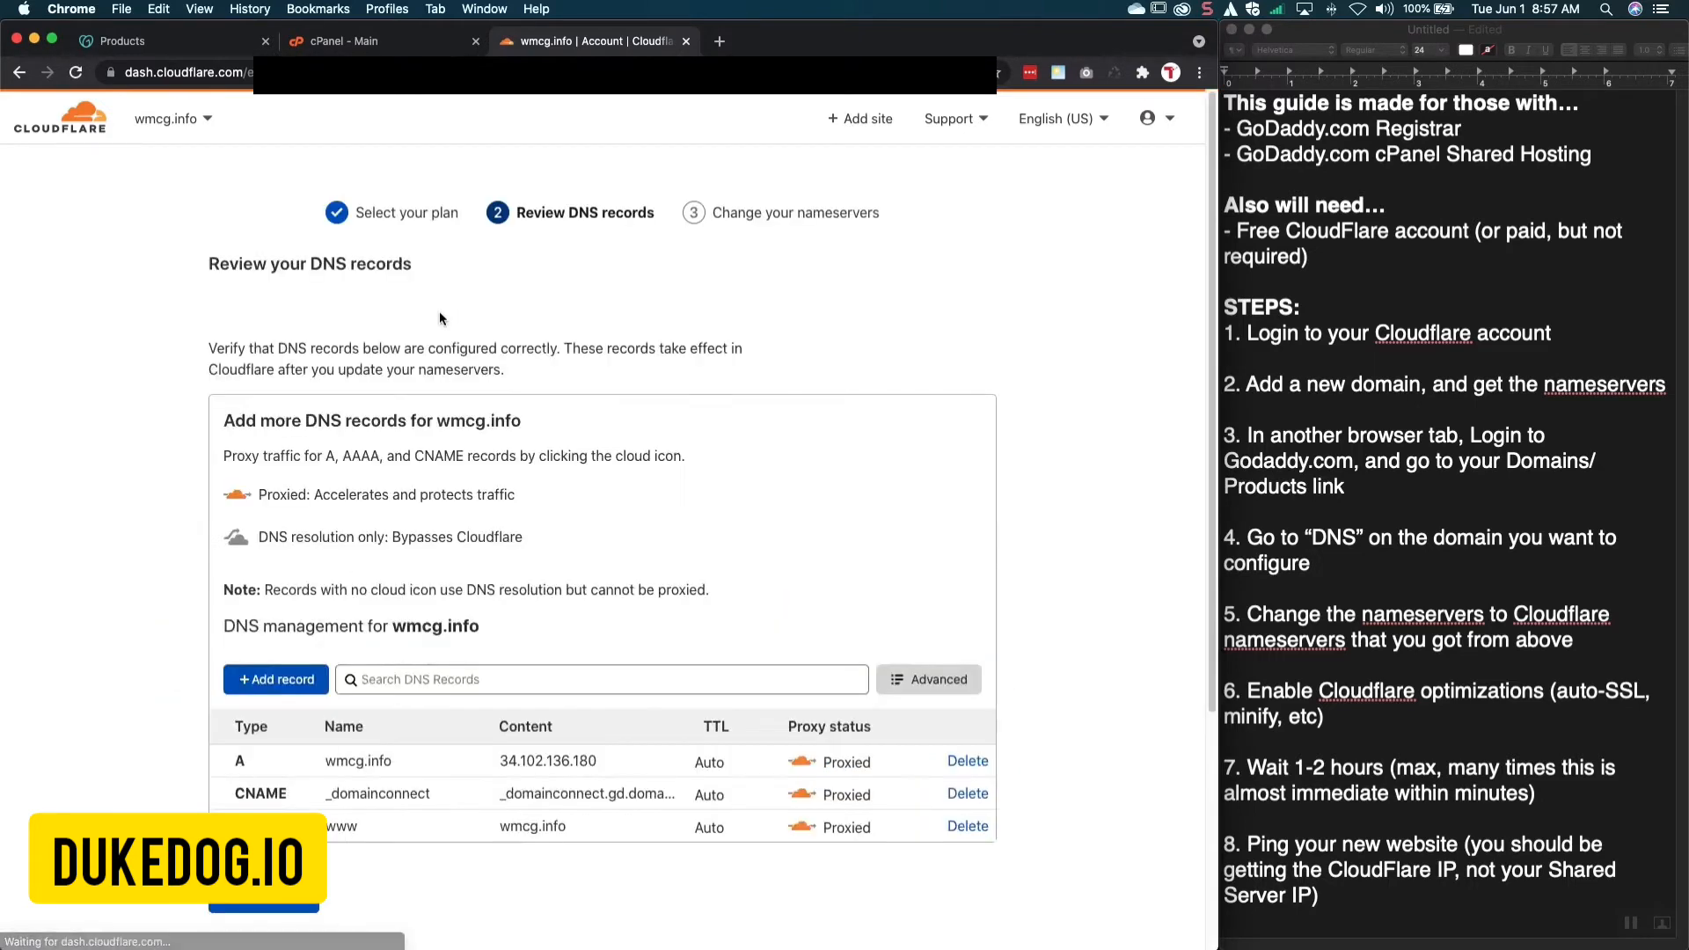
pyautogui.scroll(-2, 167, 545)
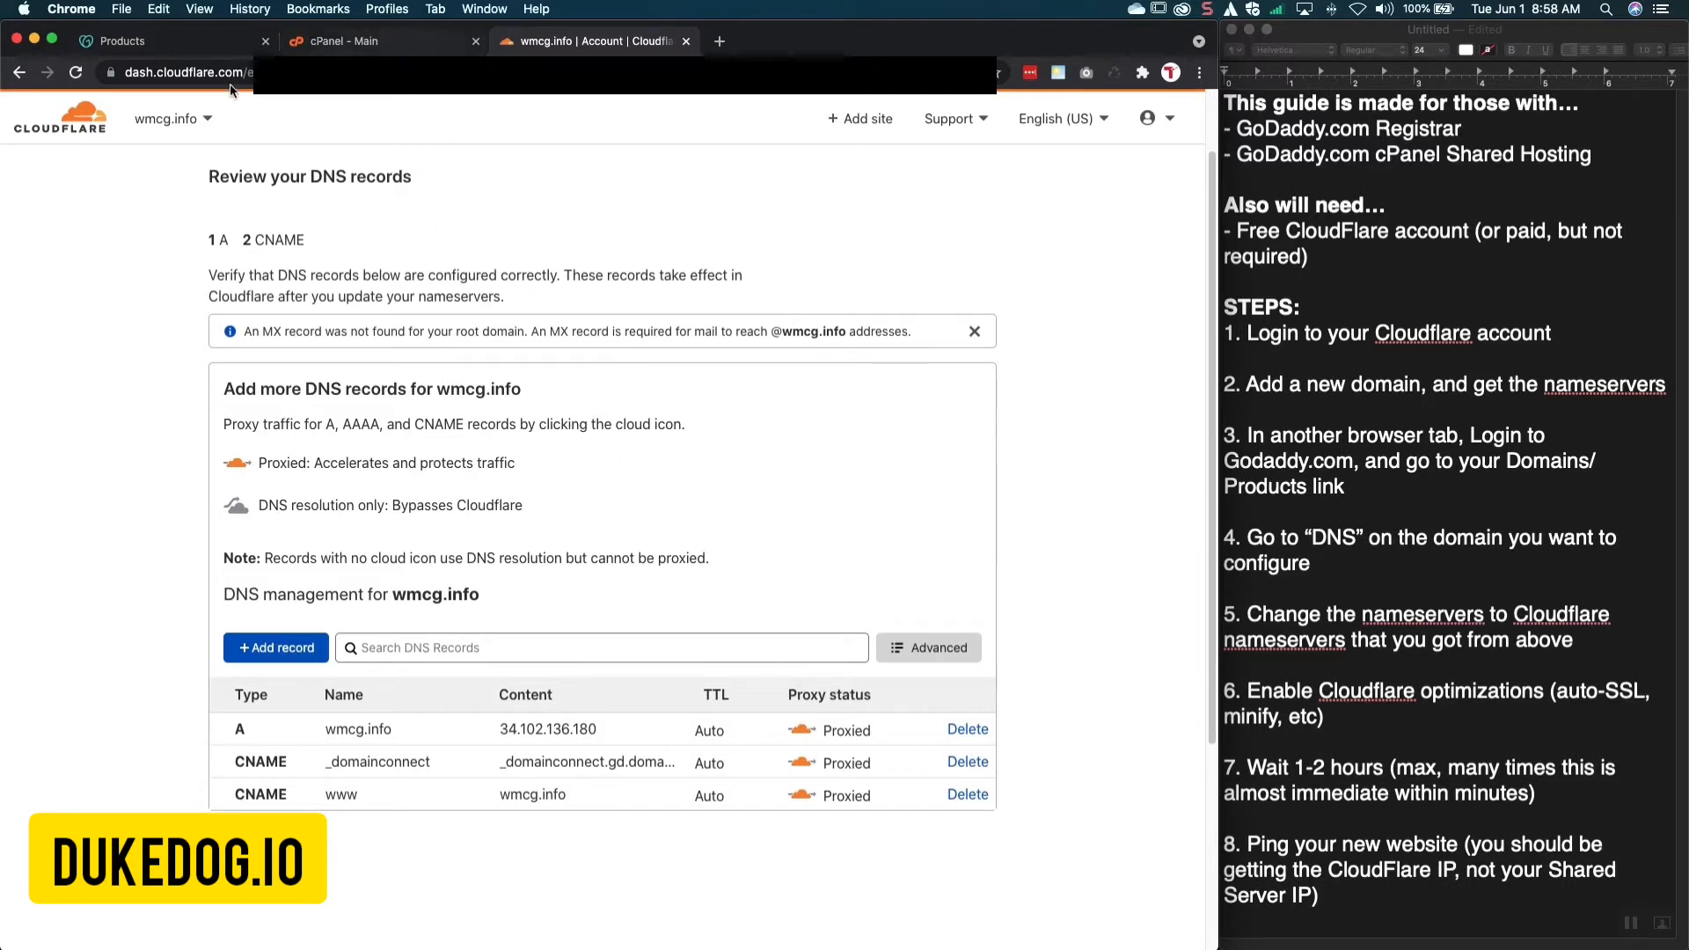
# Open the DNS management page of the existing dukedog.io site in a separate Cloudflare tab
pyautogui.rightClick(60, 131)
pyautogui.click(88, 131)
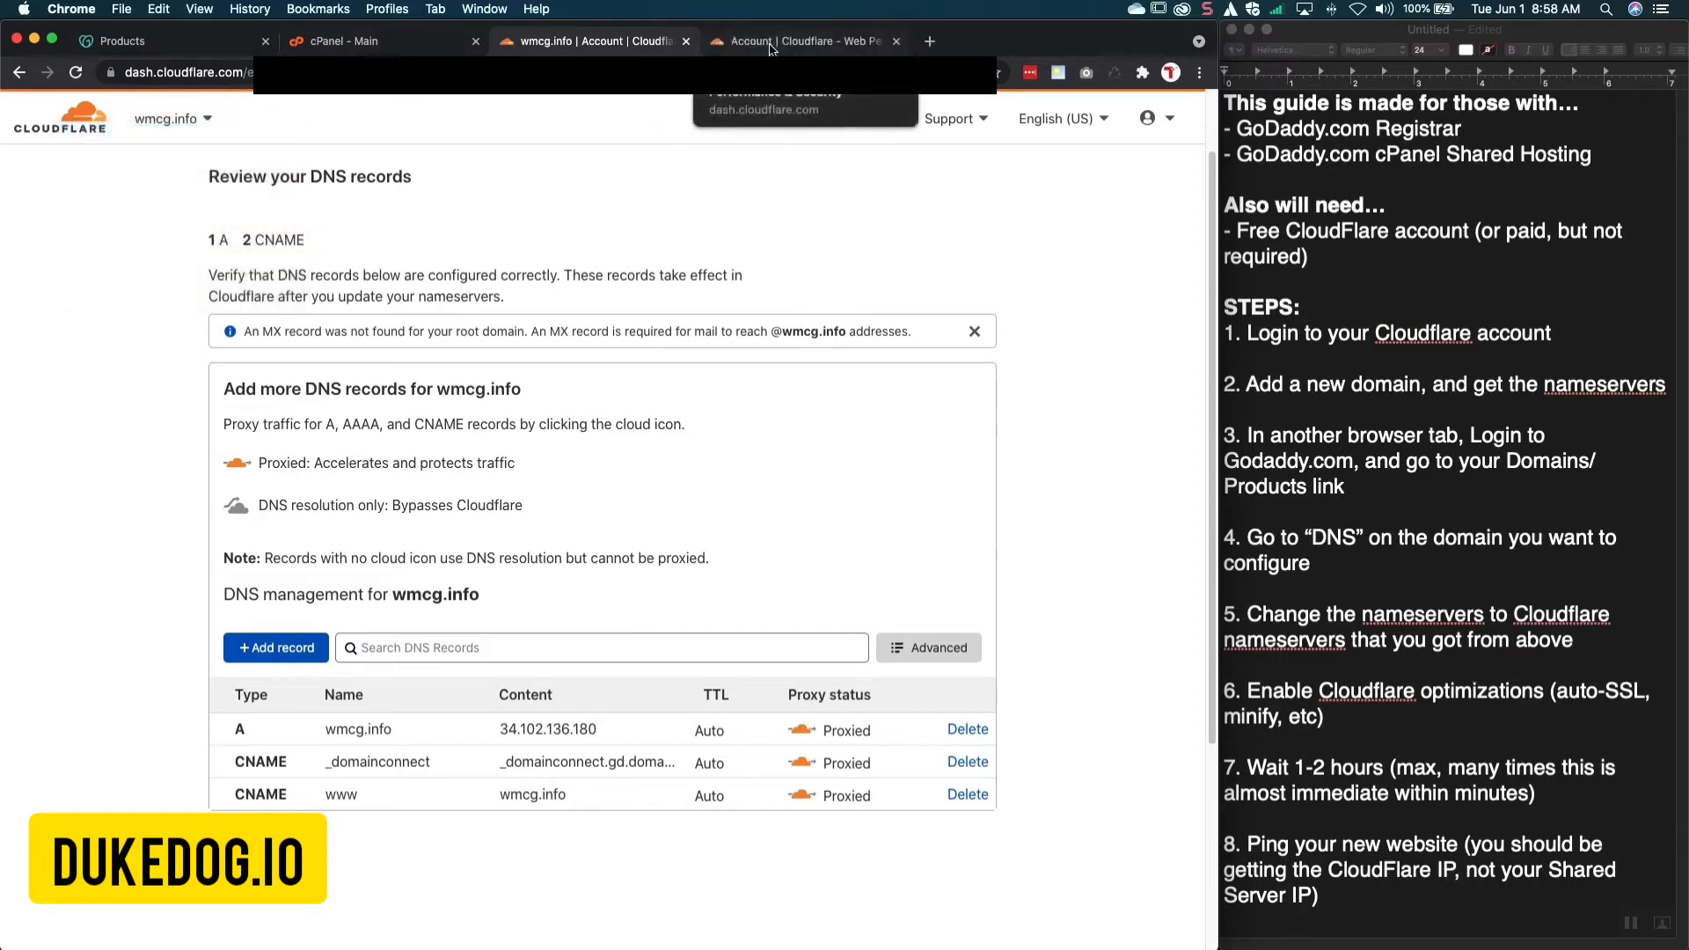
pyautogui.click(770, 49)
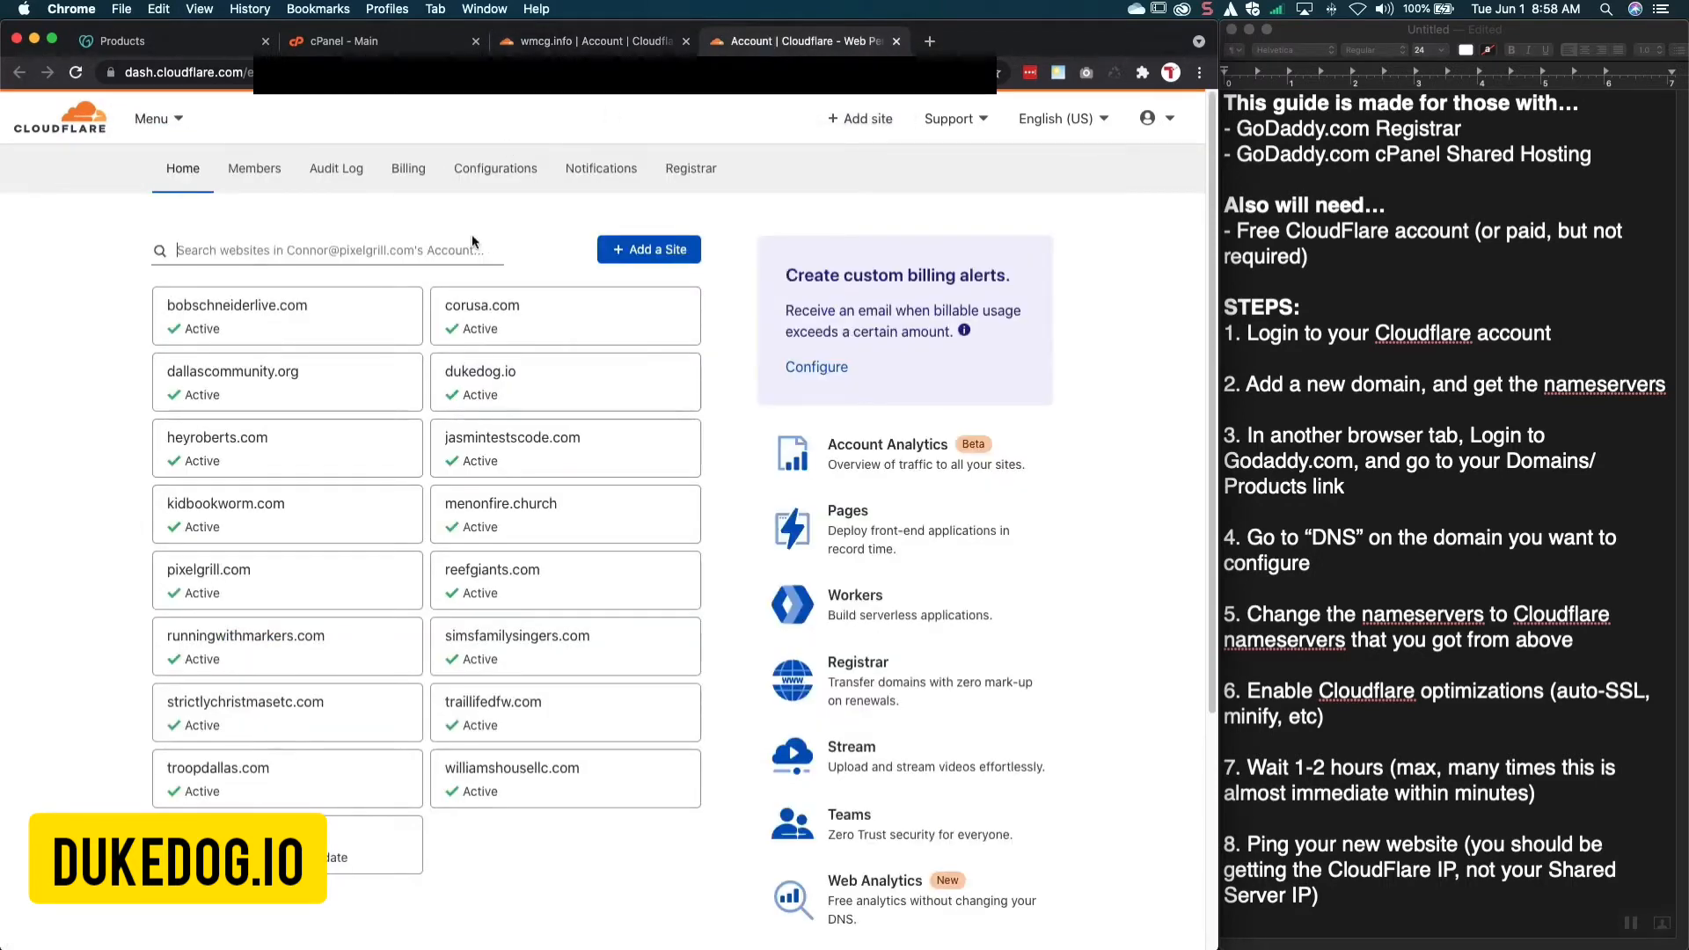
pyautogui.click(484, 384)
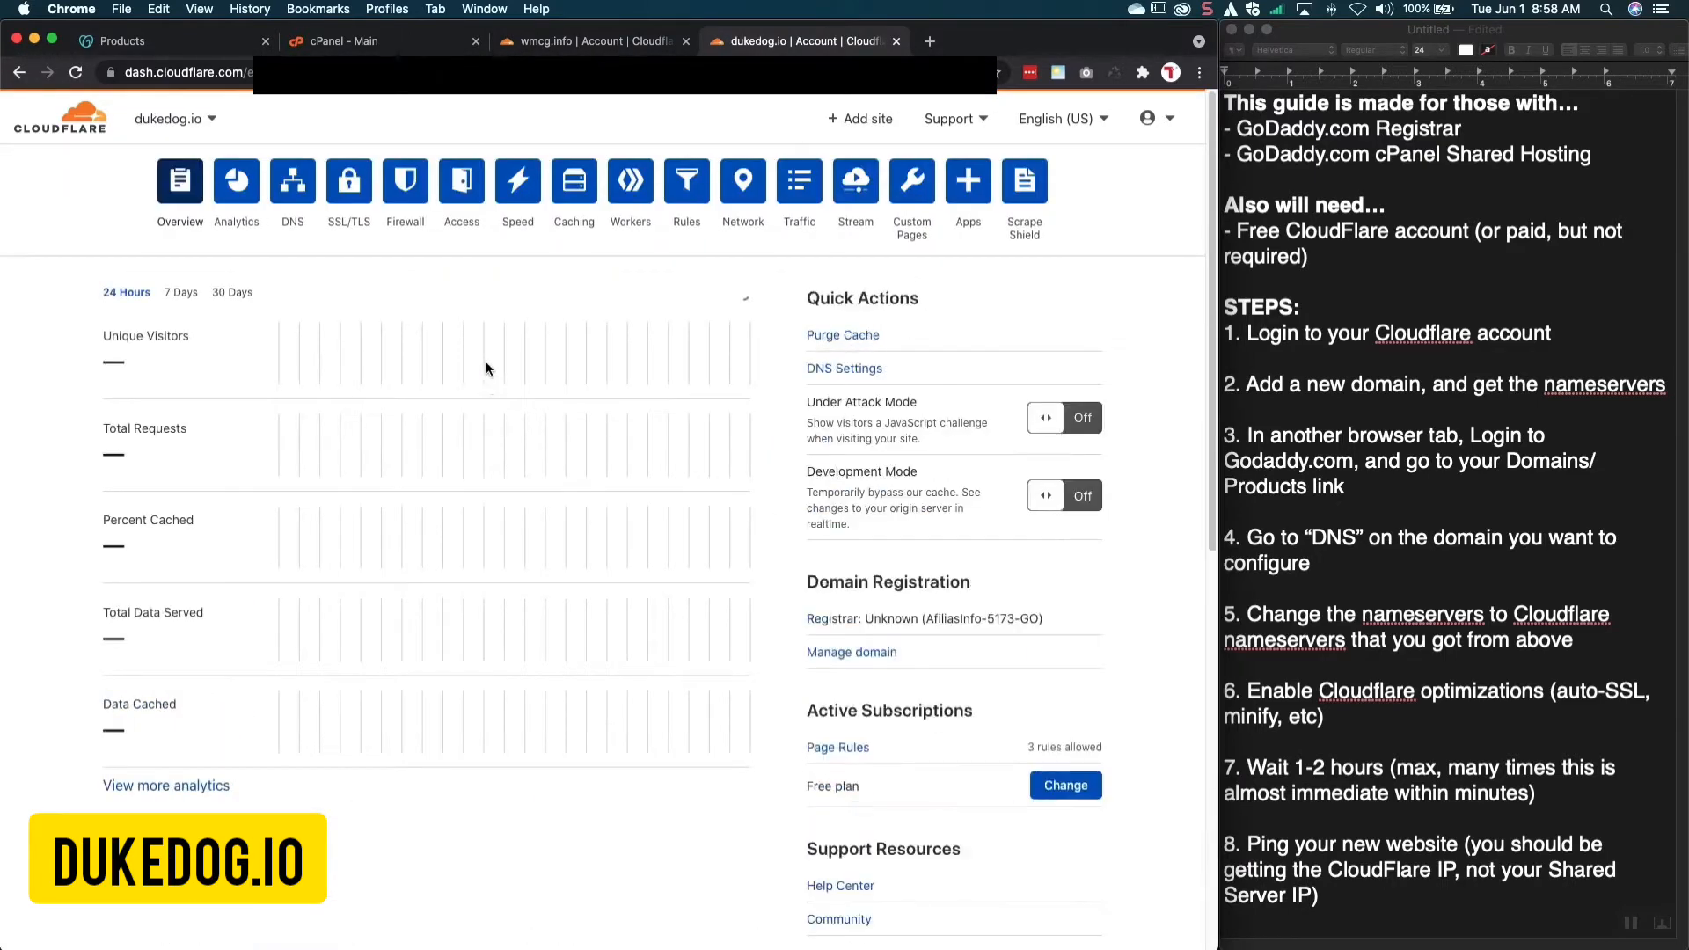
pyautogui.click(286, 188)
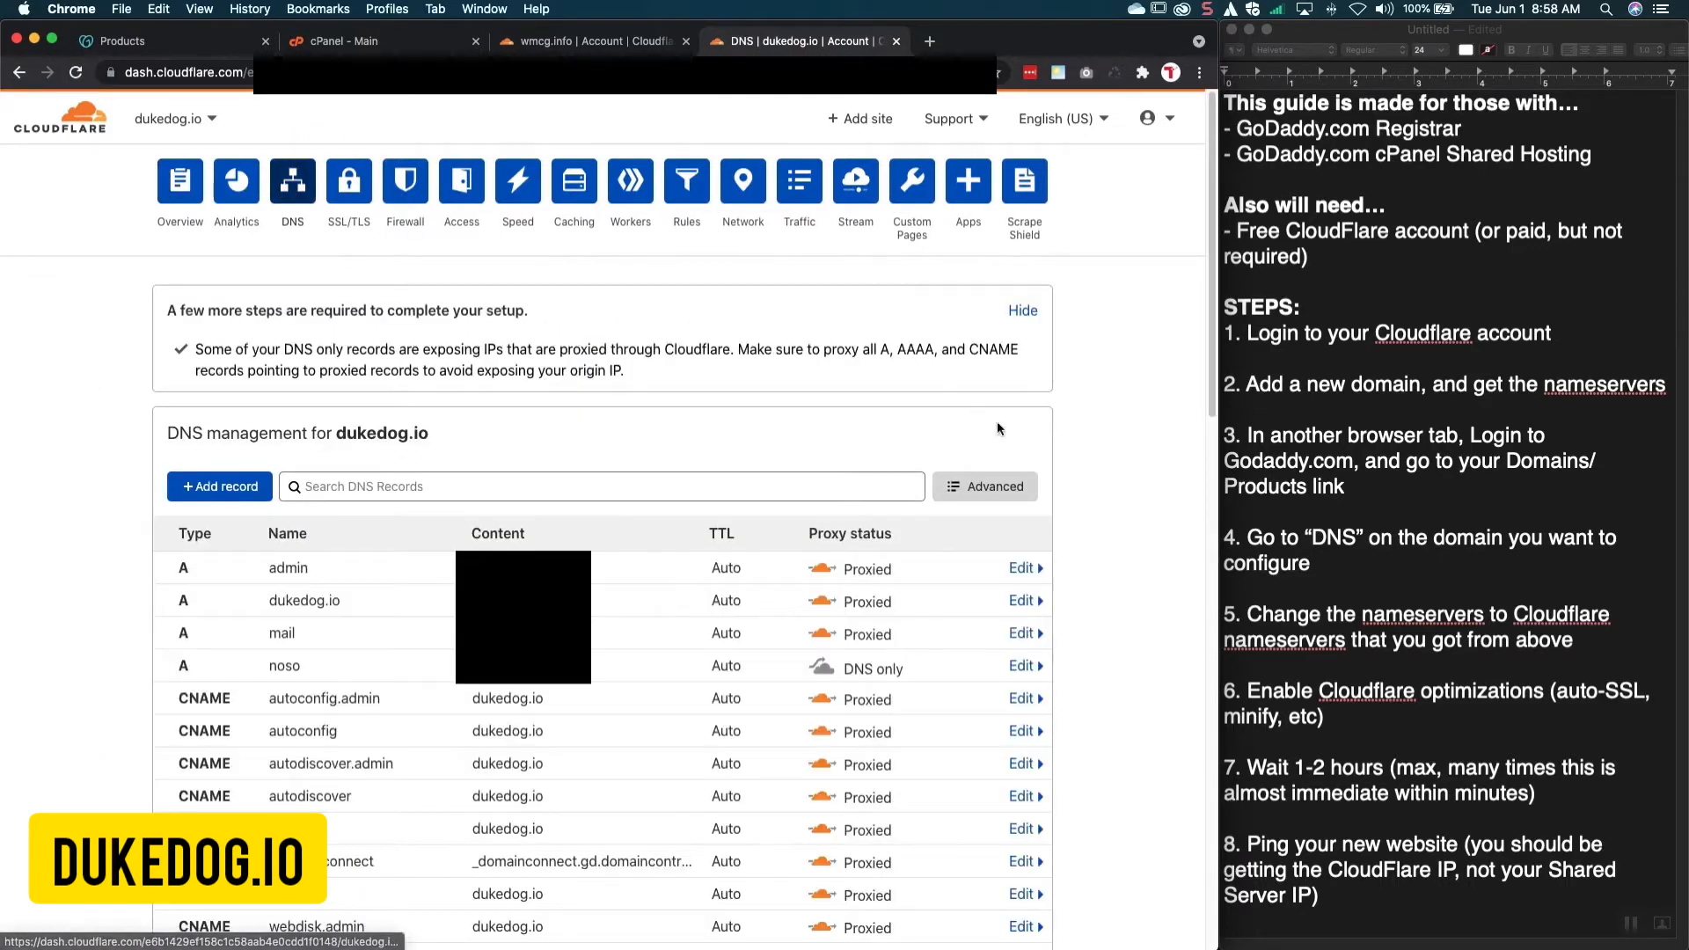
# Export the DNS records of dukedog.io and open the downloaded dukedog.io.txt file
pyautogui.click(984, 498)
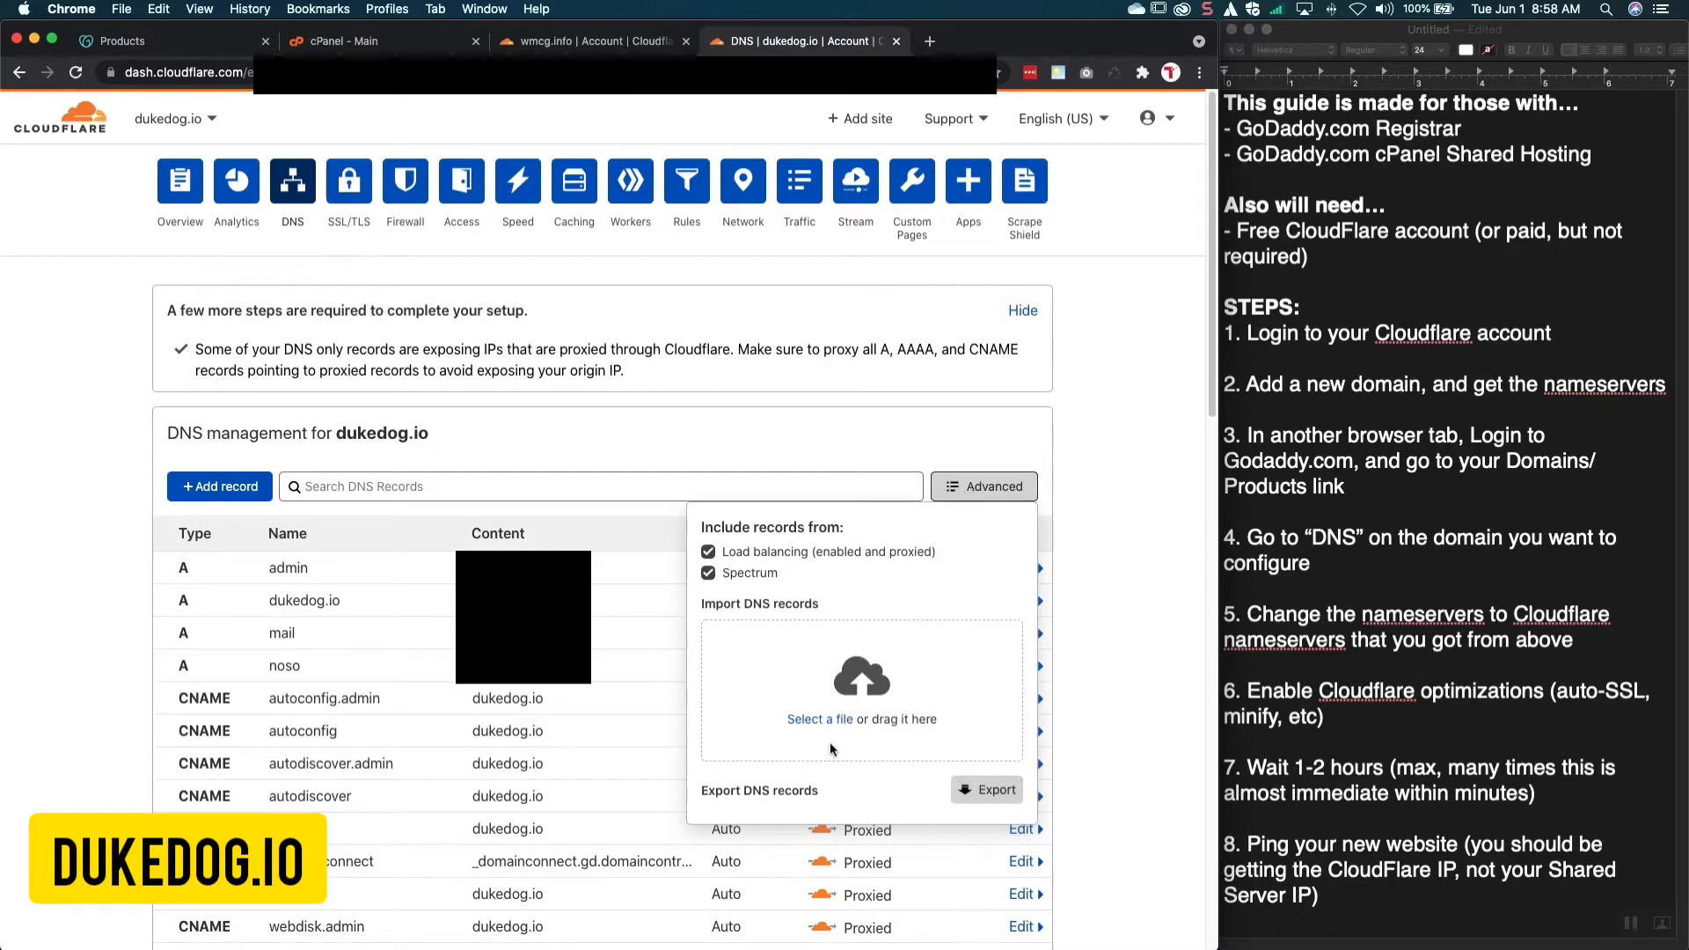
pyautogui.click(984, 790)
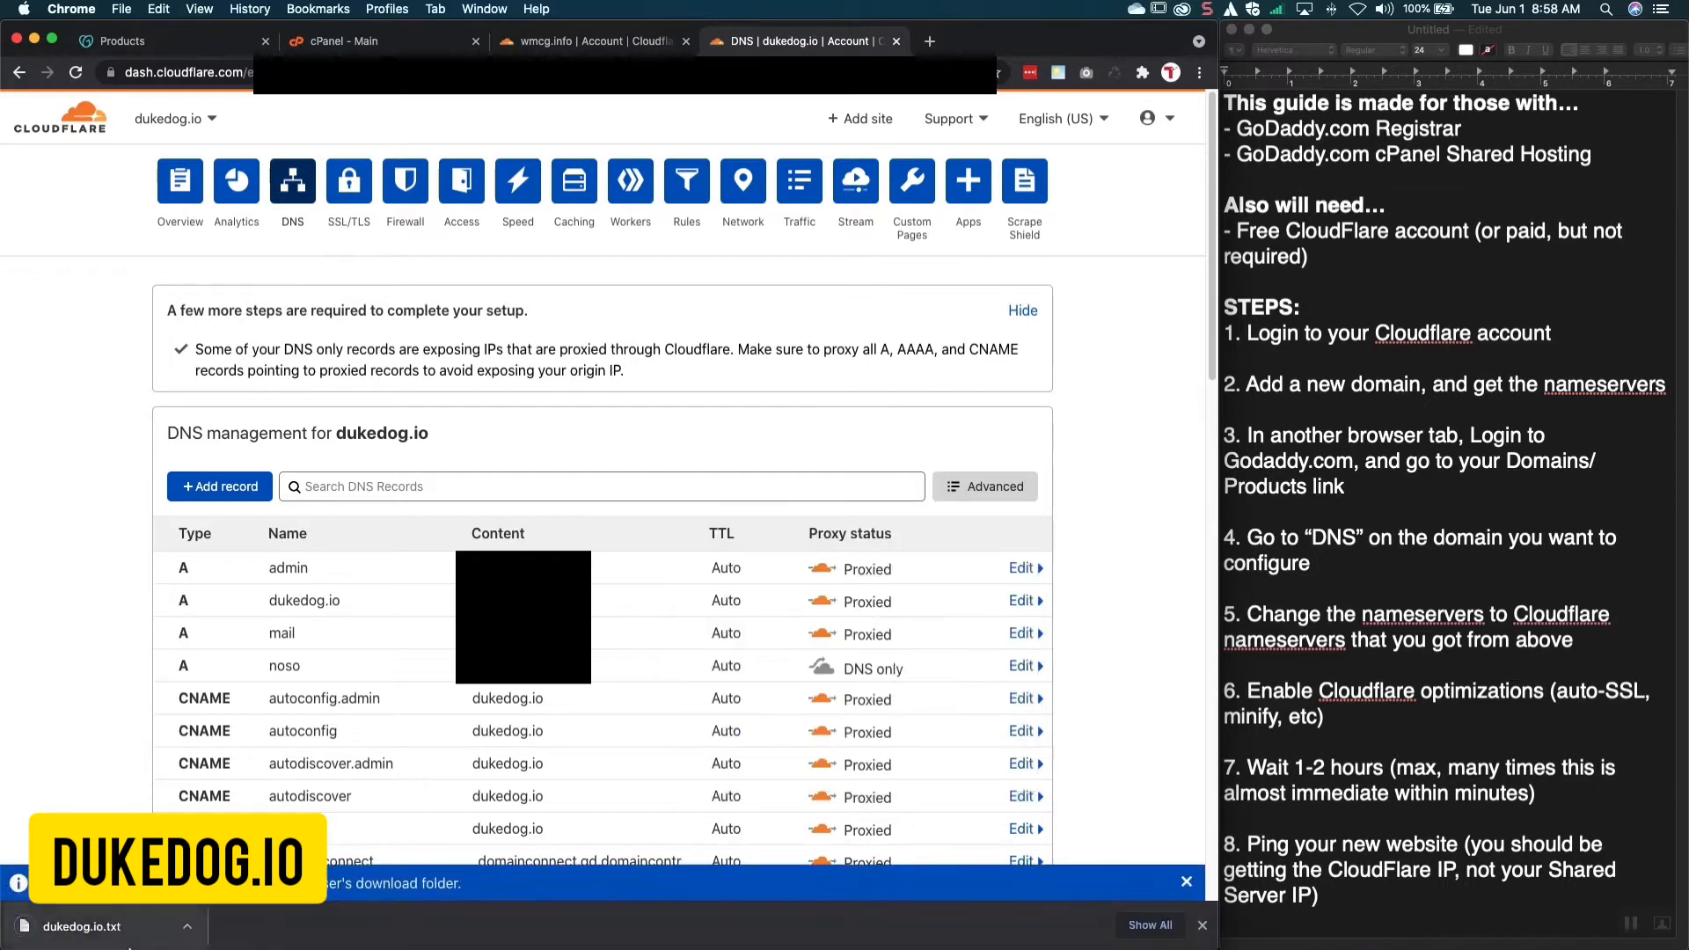
pyautogui.click(119, 930)
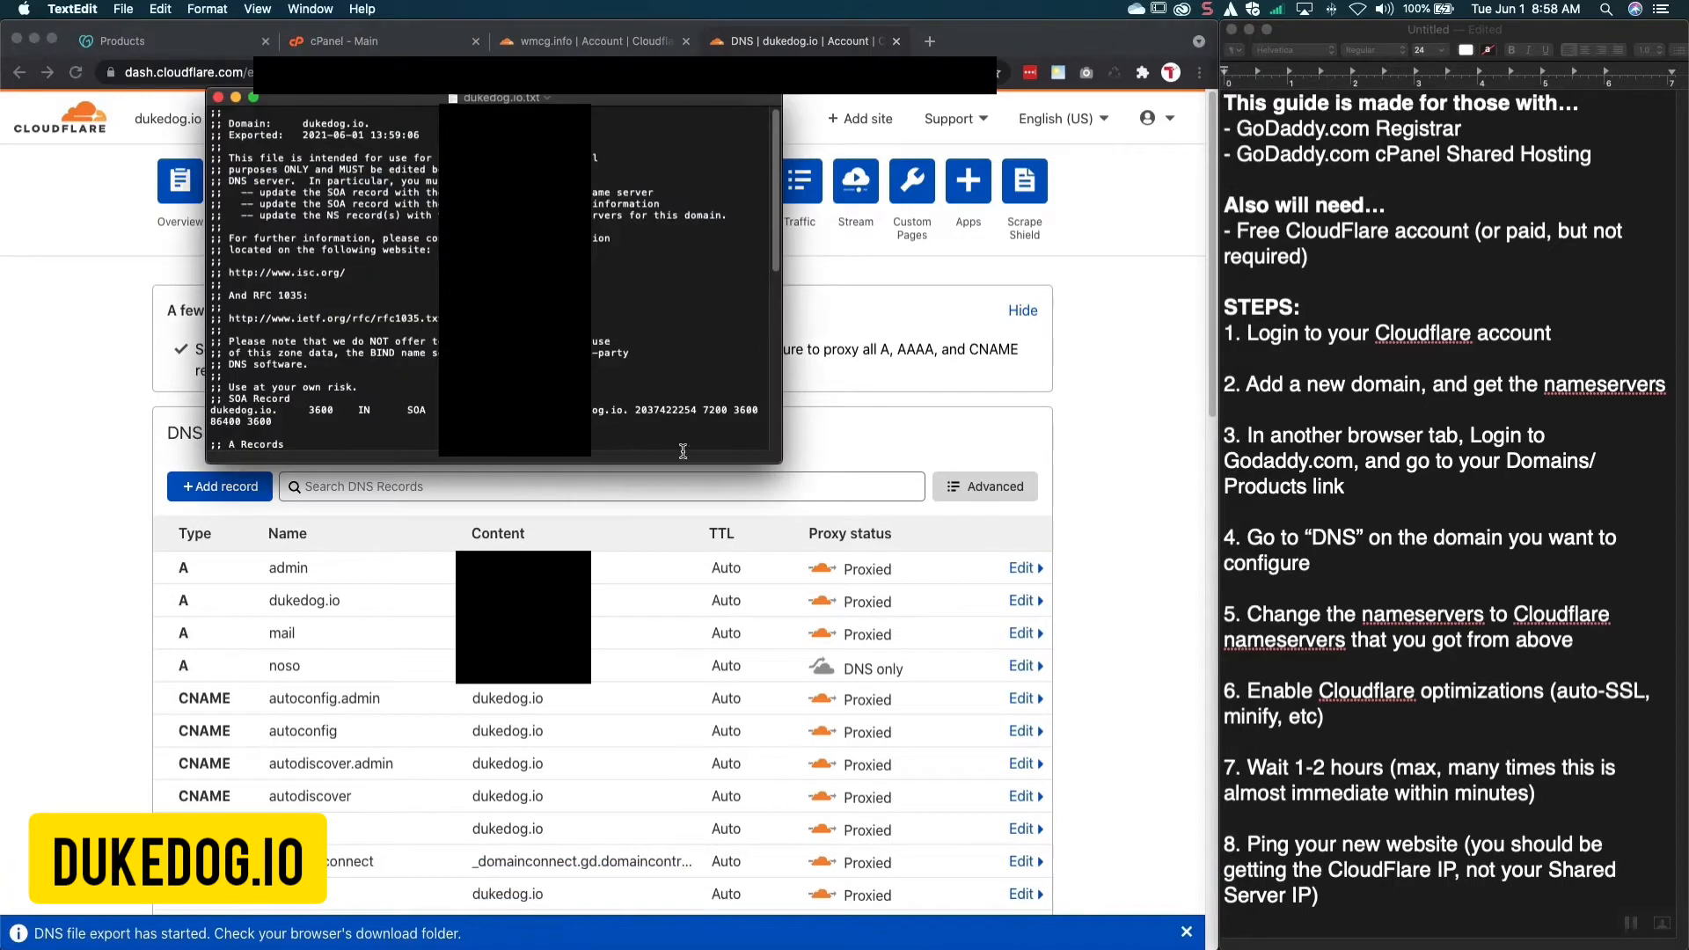
pyautogui.scroll(-2, 778, 222)
pyautogui.moveTo(775, 217); pyautogui.dragTo(758, 168)
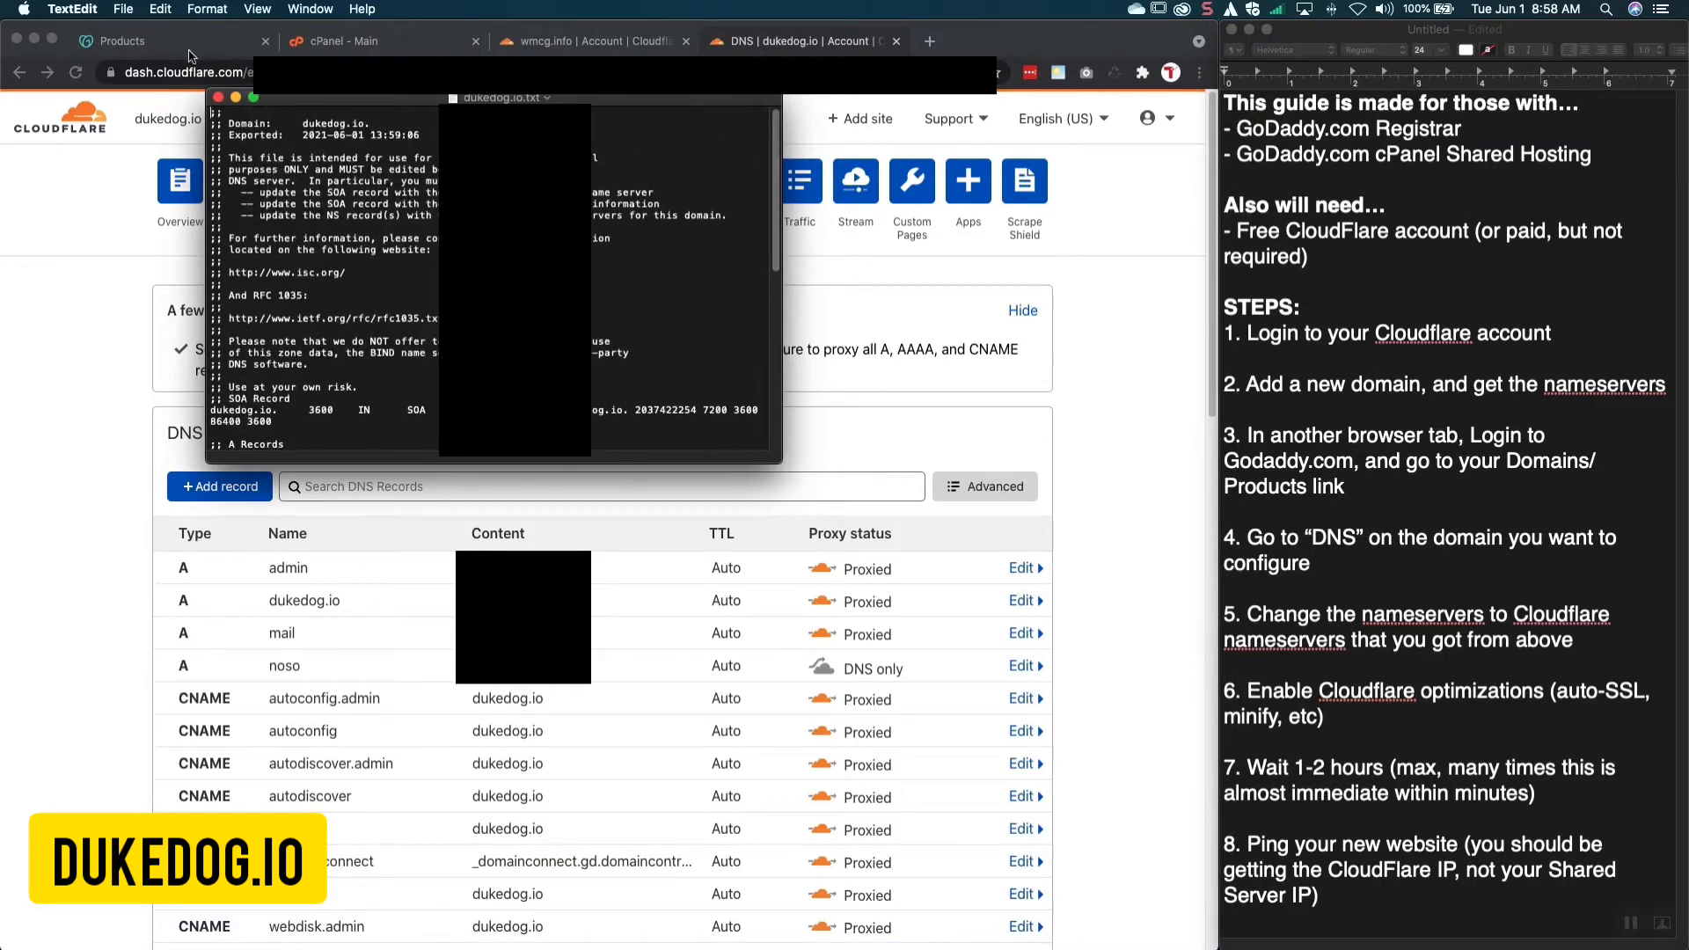
# Replace every occurrence of dukedog.io with wmcg.info in the exported DNS text file
pyautogui.click(155, 10)
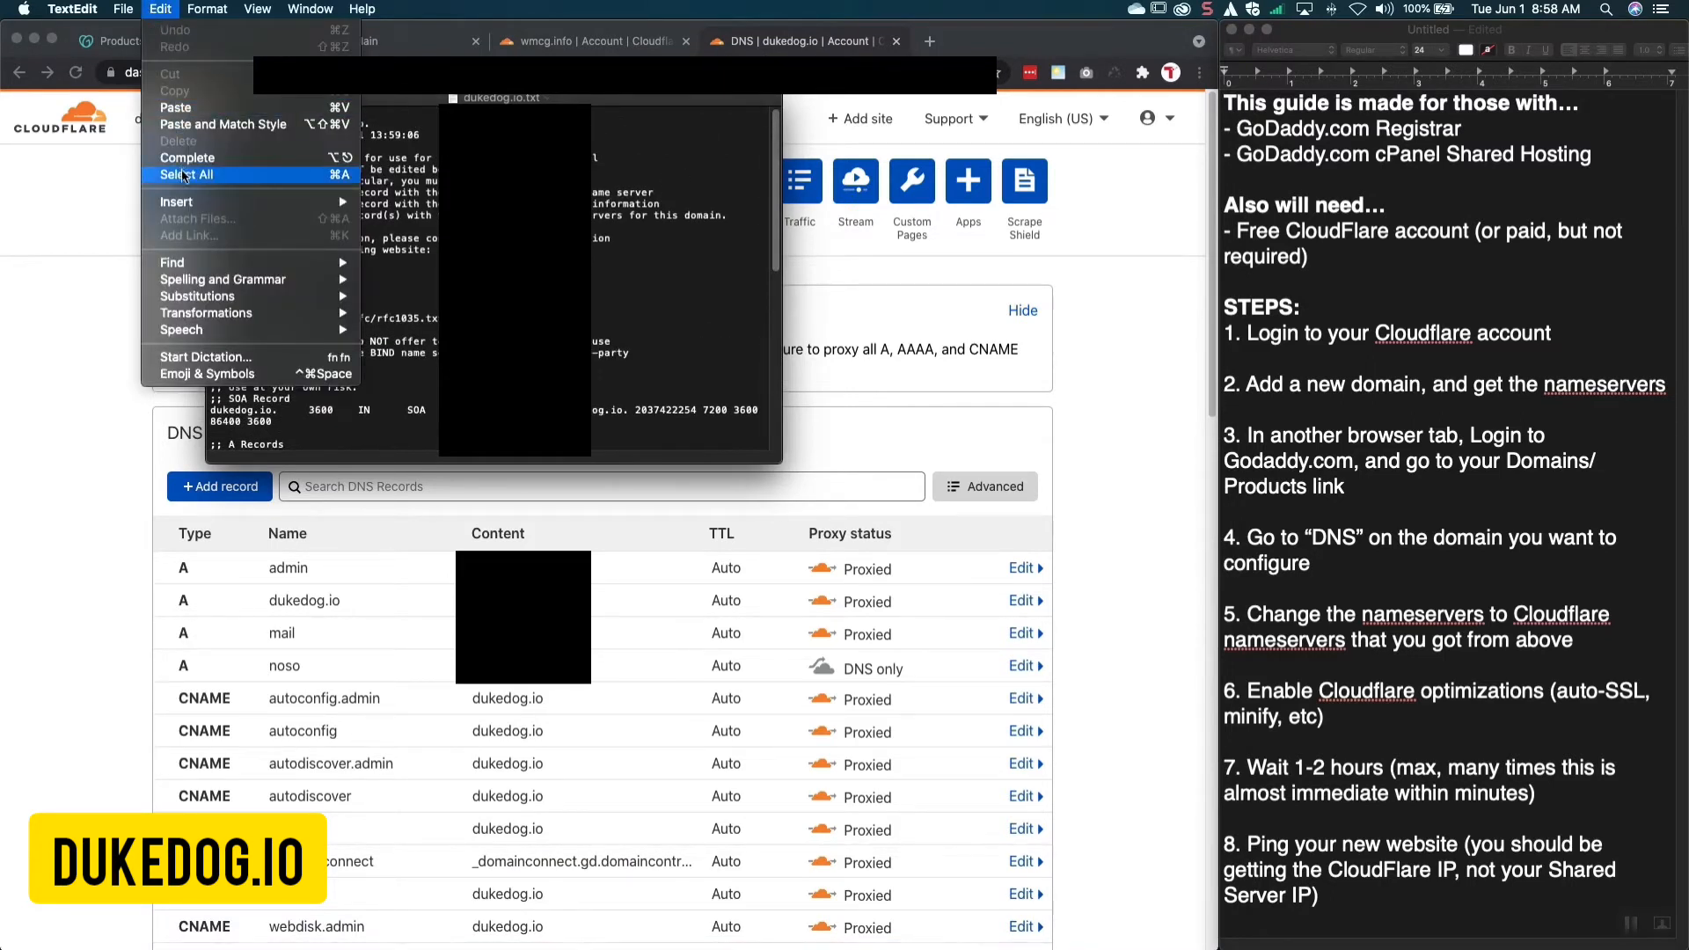
pyautogui.moveTo(188, 261)
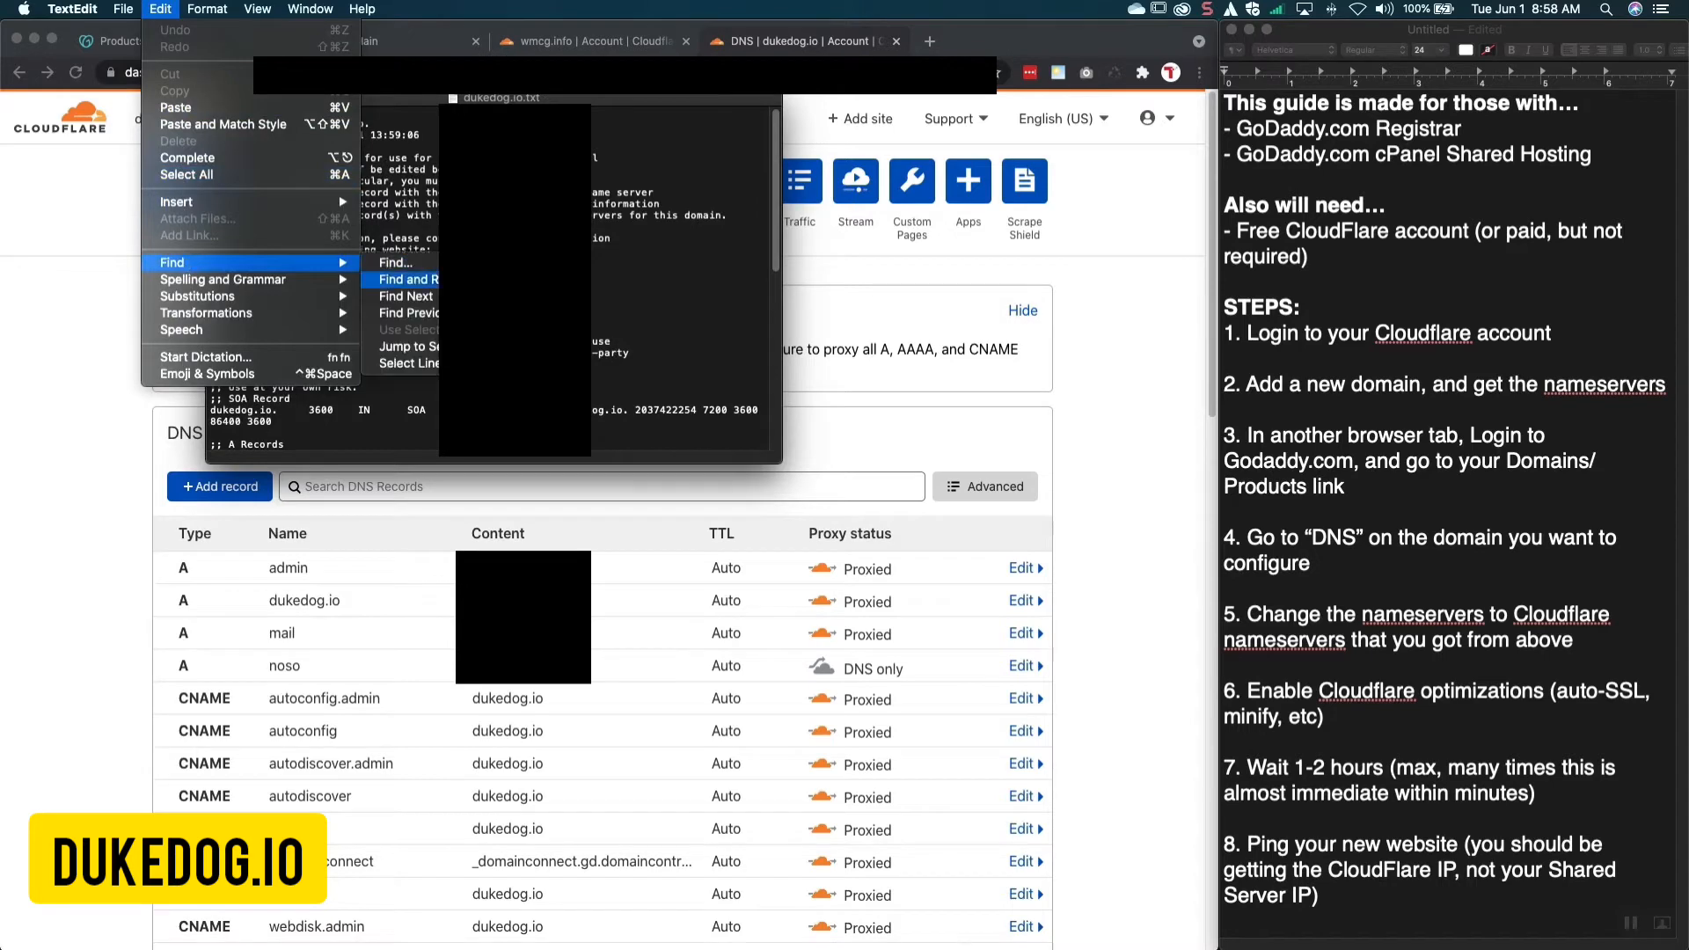
pyautogui.click(407, 279)
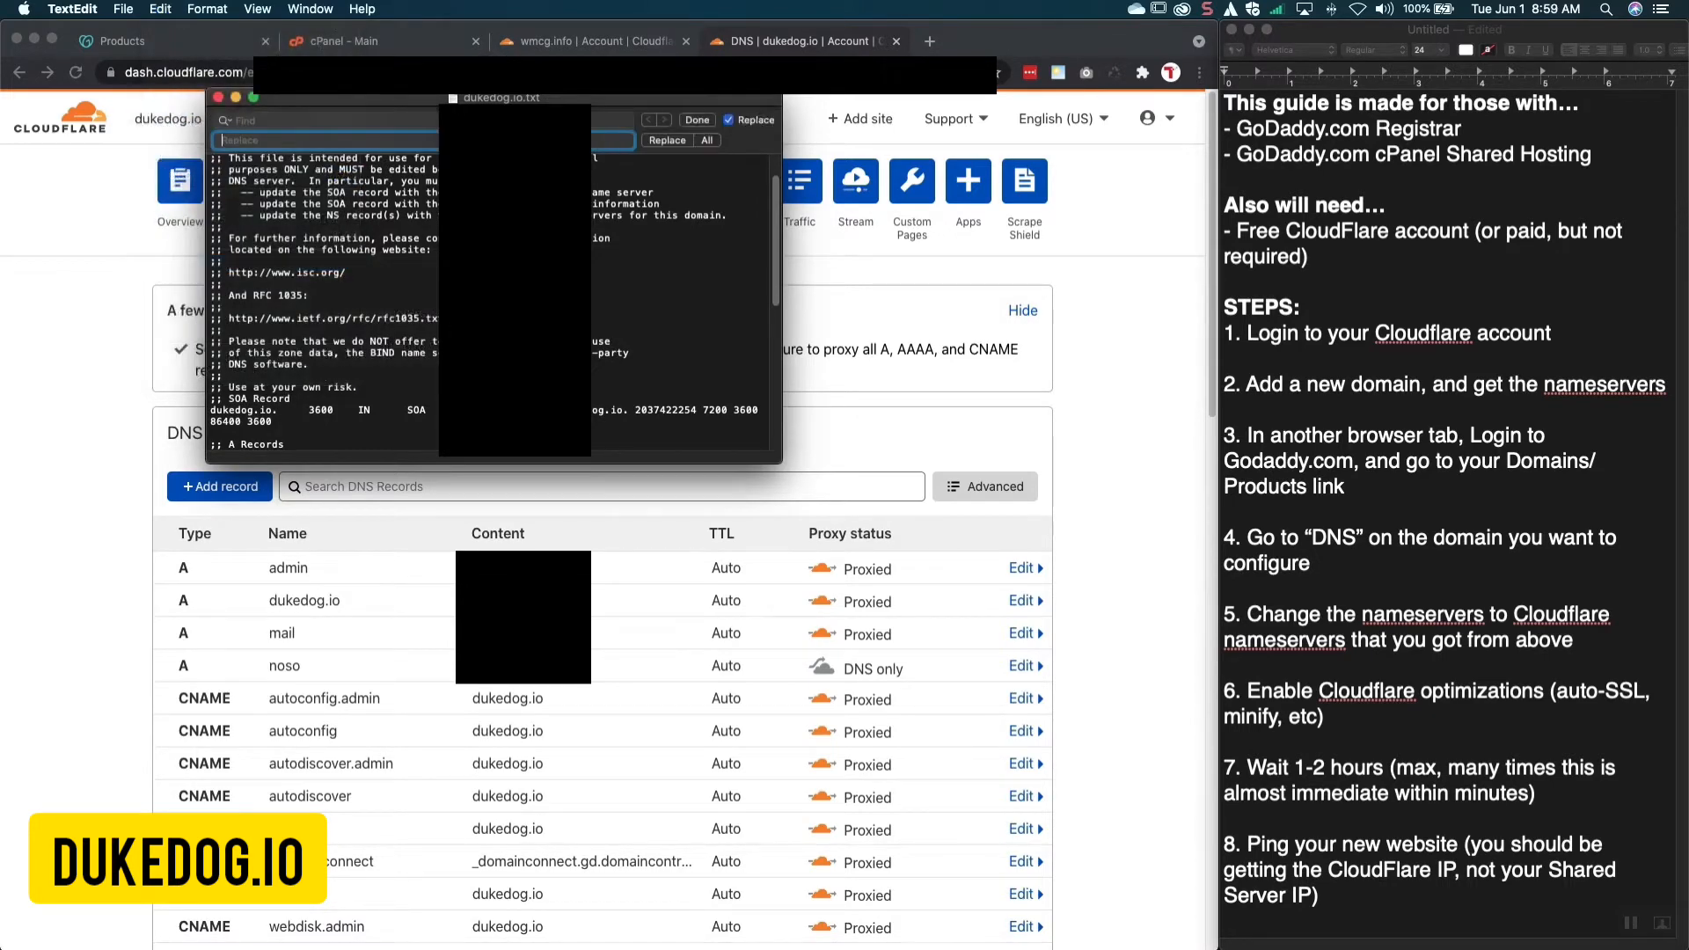
pyautogui.click(422, 121)
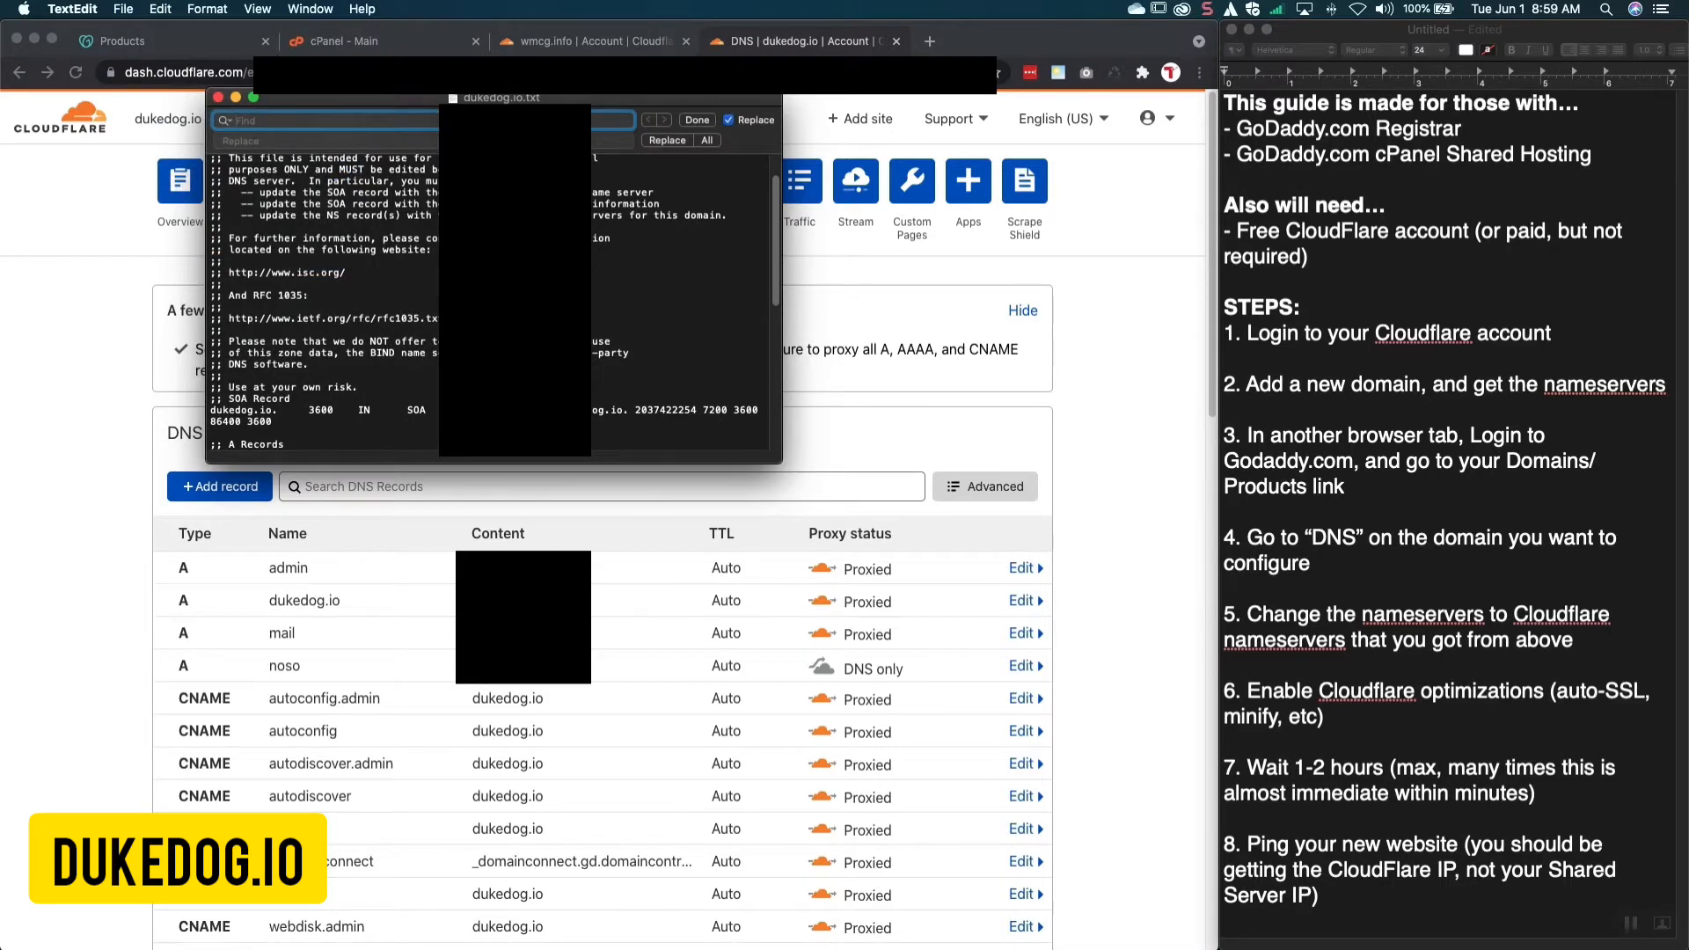
pyautogui.write('dukedog.io')
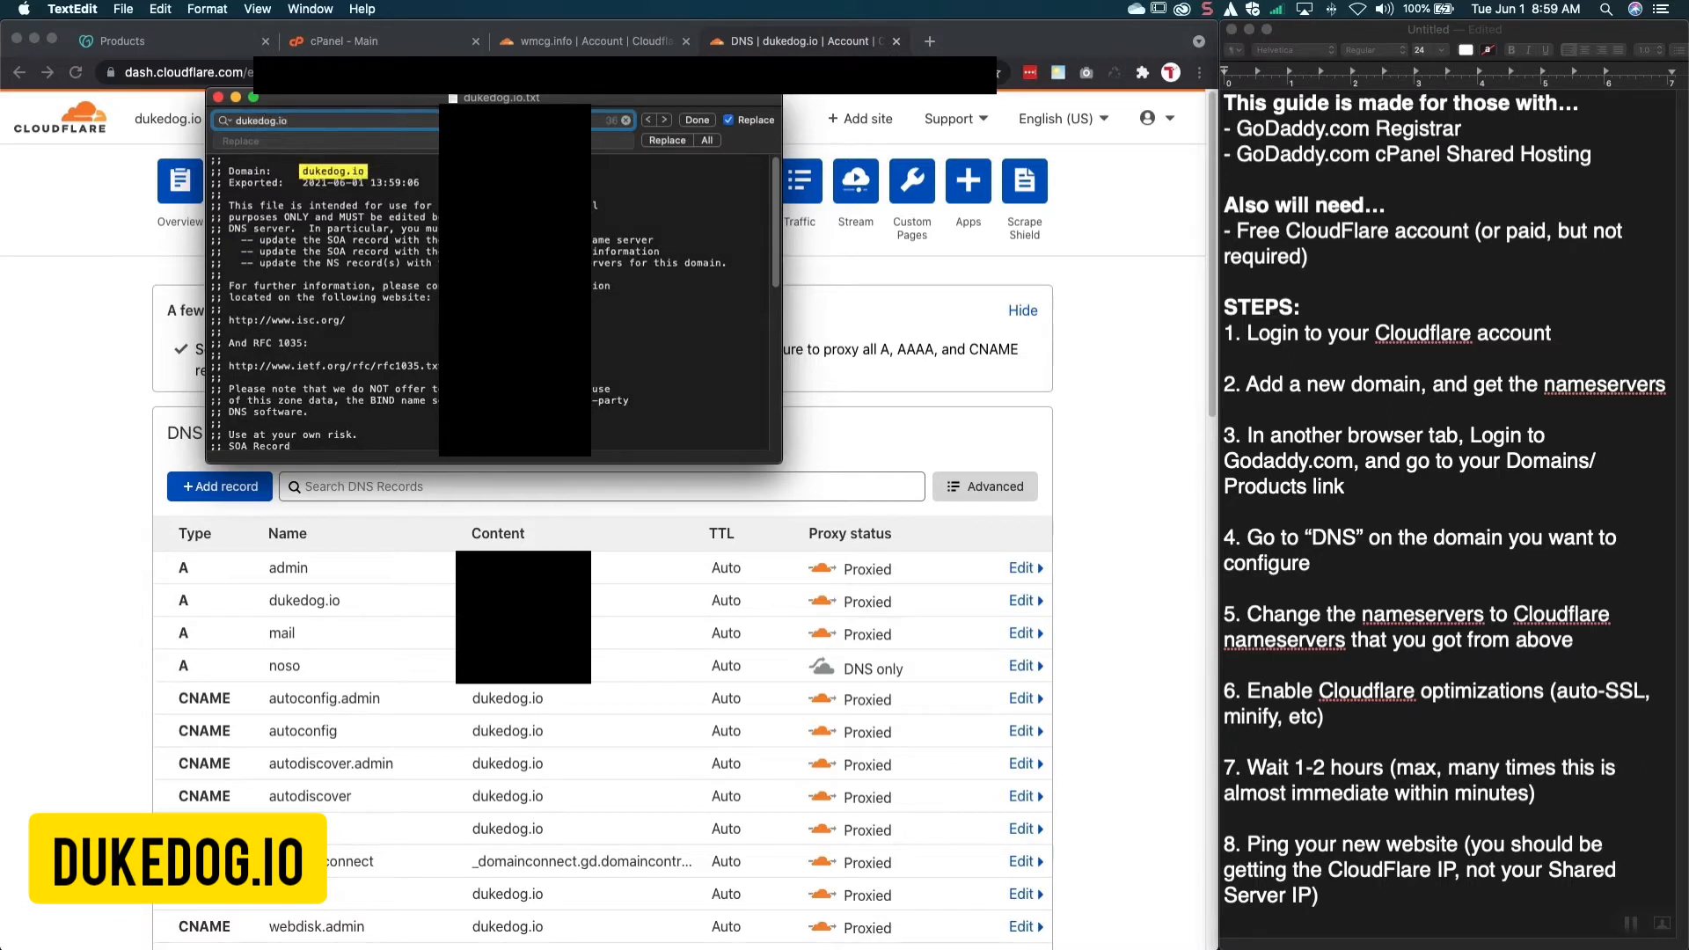
pyautogui.press('Tab')
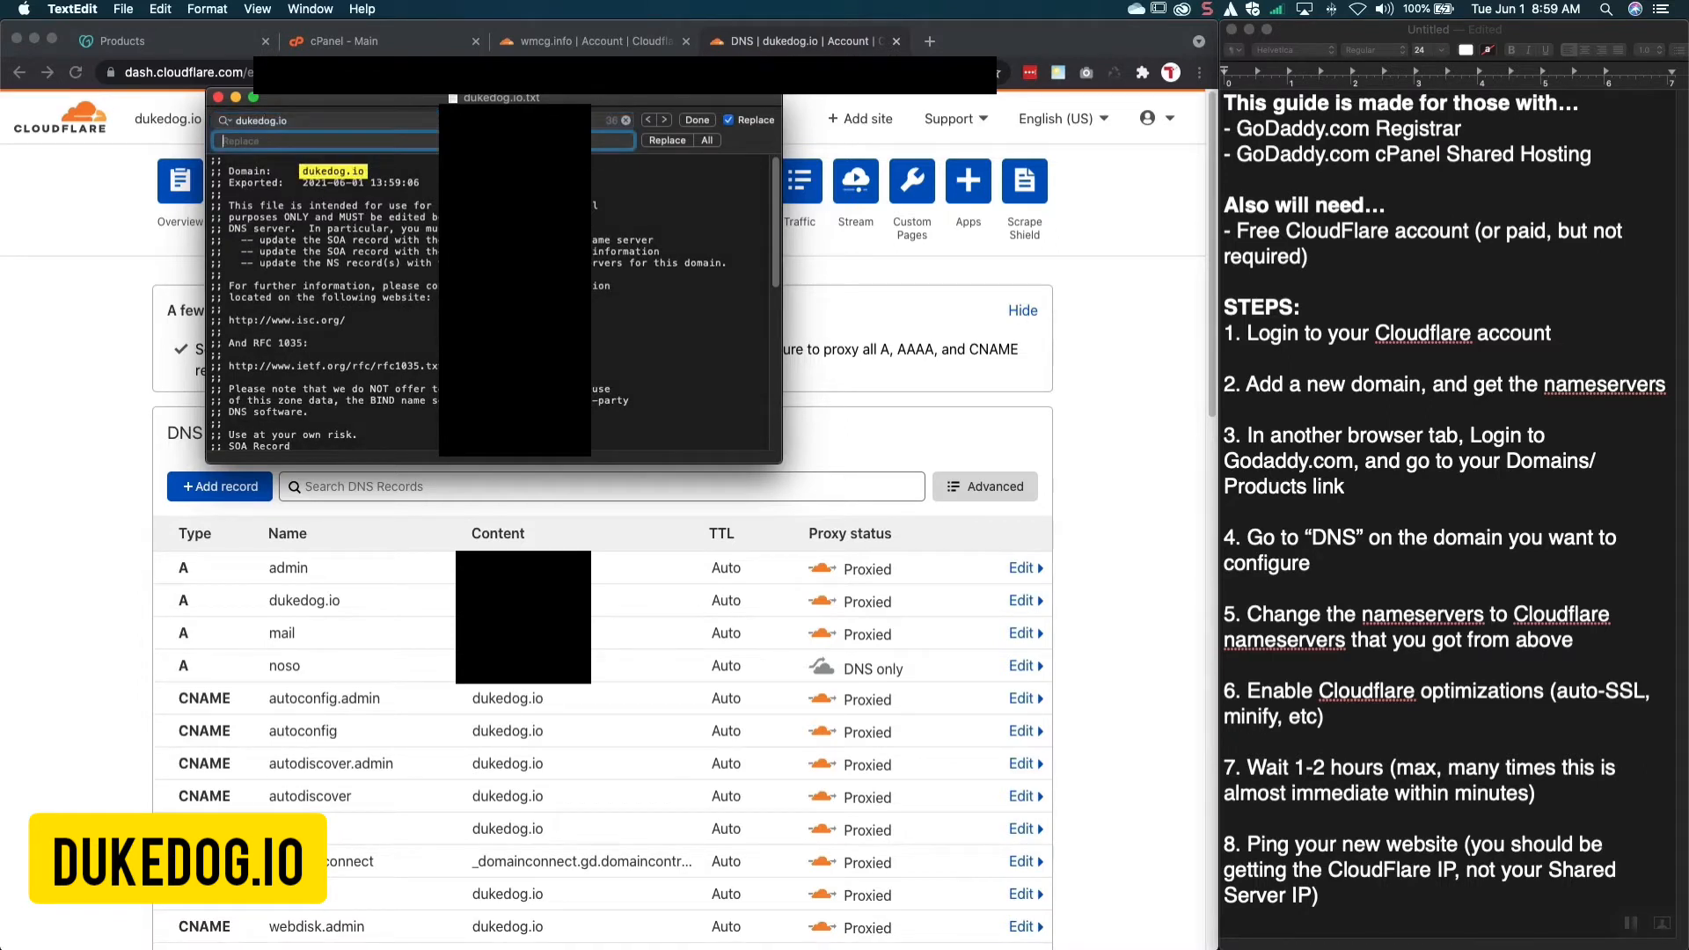
pyautogui.write('wmcg.info')
pyautogui.moveTo(289, 121); pyautogui.dragTo(195, 141)
pyautogui.click(289, 140)
pyautogui.moveTo(290, 119); pyautogui.dragTo(203, 139)
pyautogui.click(705, 140)
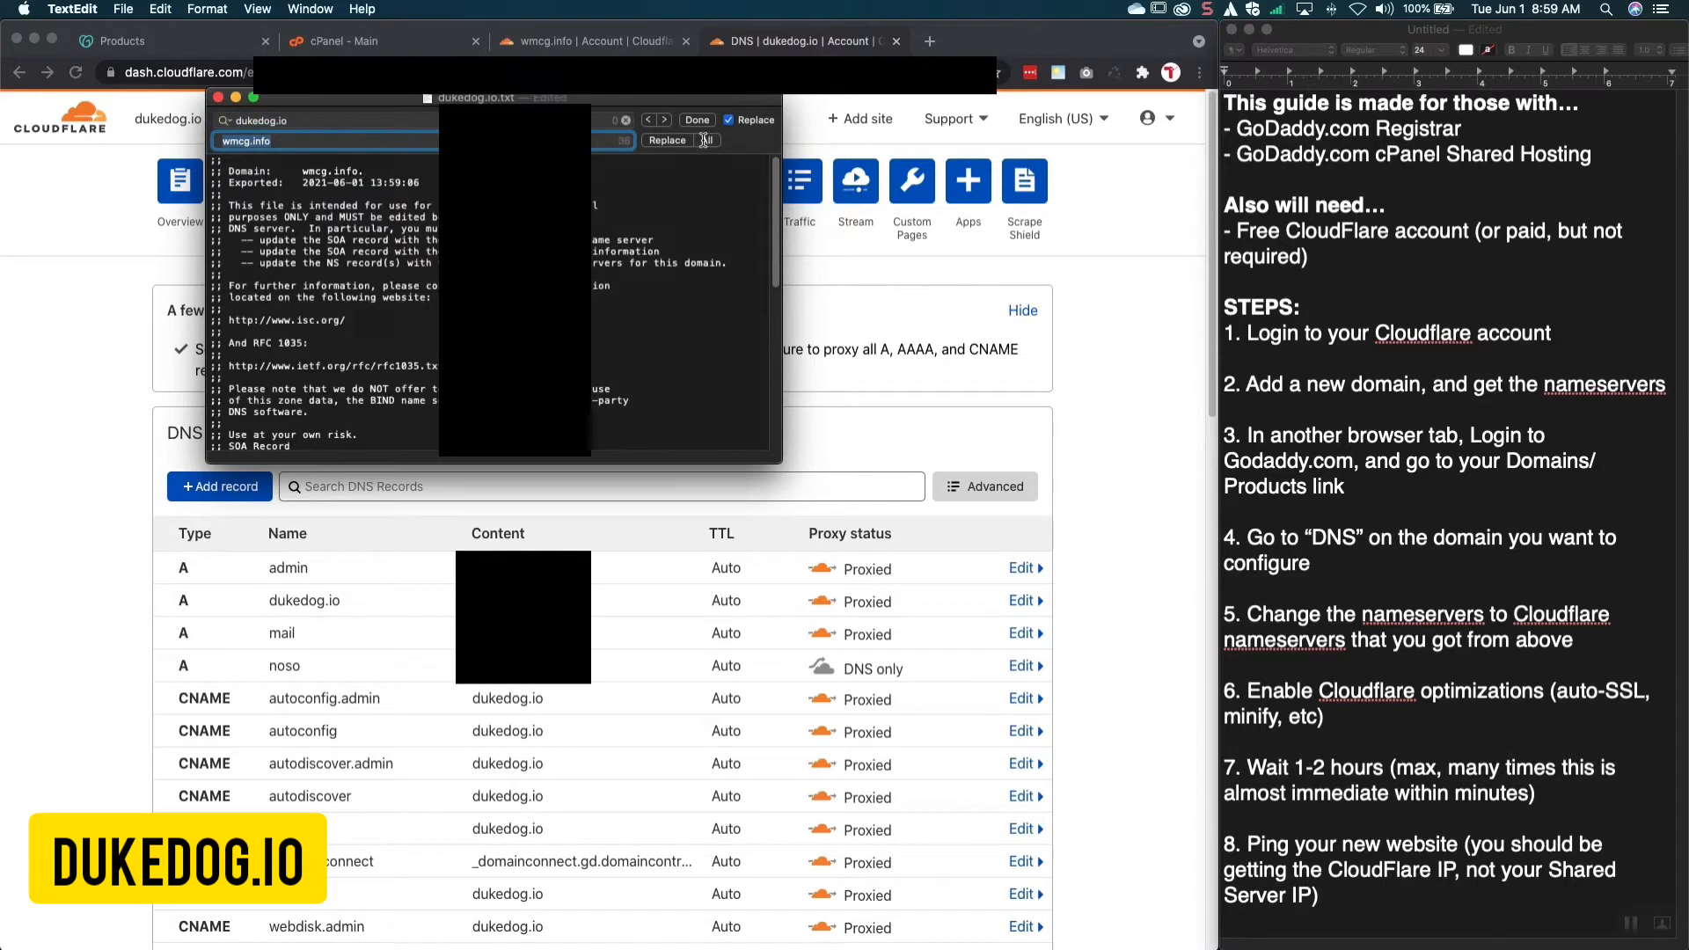
# Check the replaced domain names in the DNS file and remove the noso.wmcg.info A record
pyautogui.moveTo(302, 172); pyautogui.dragTo(360, 173)
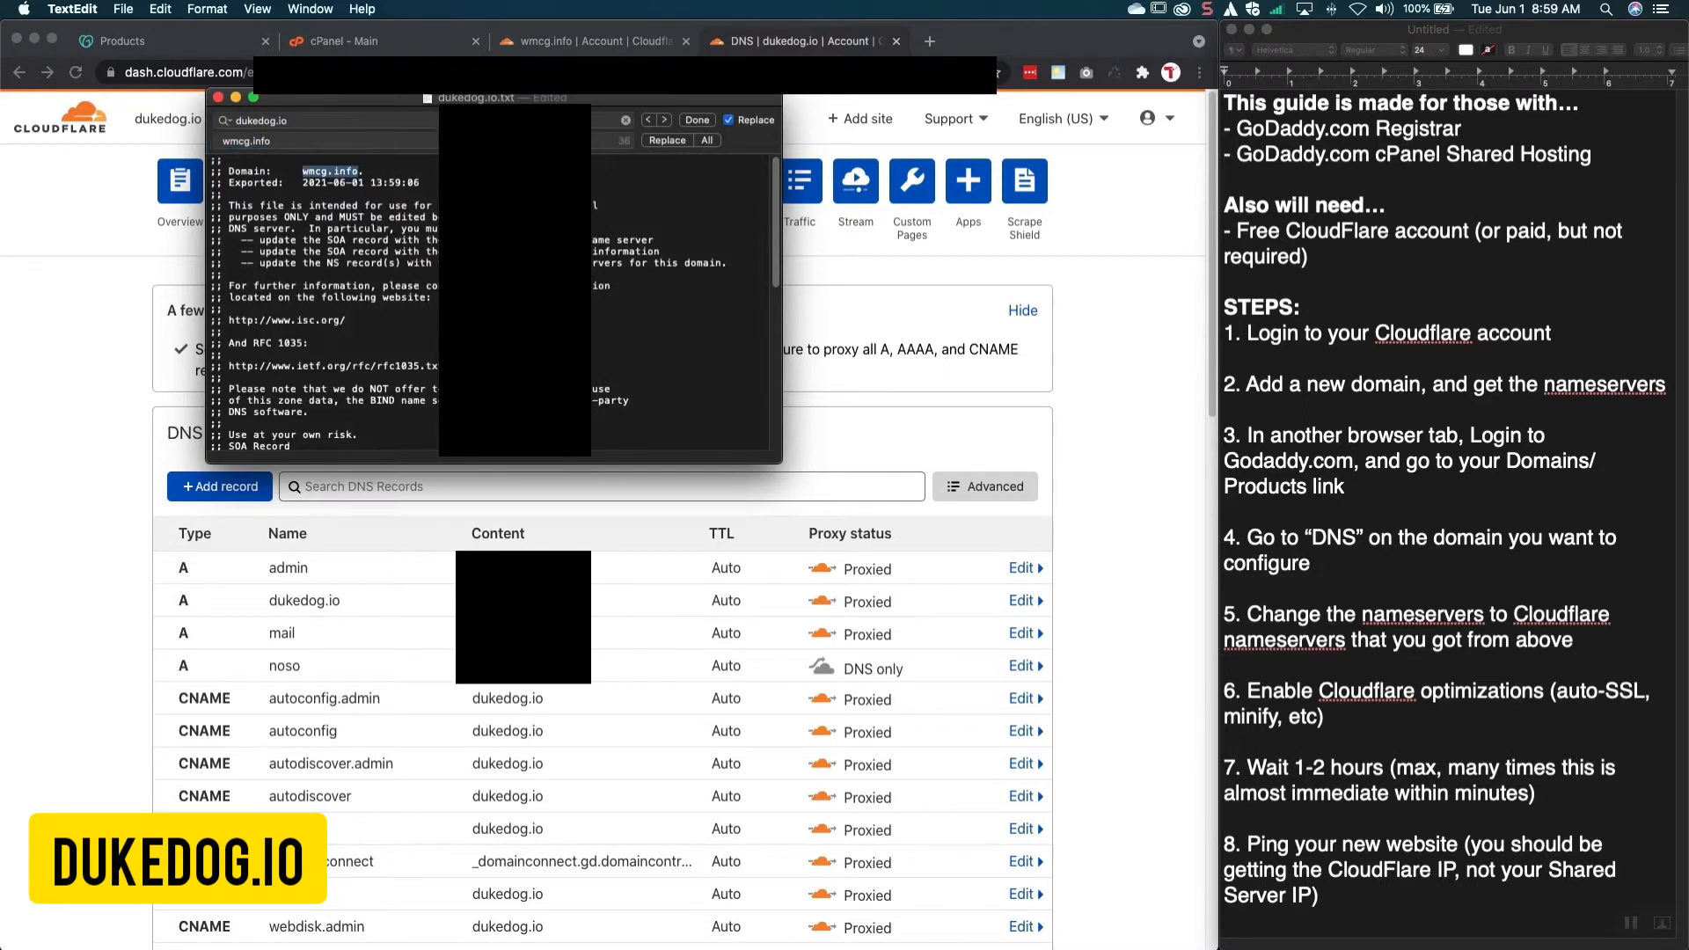
pyautogui.scroll(-5, 241, 364)
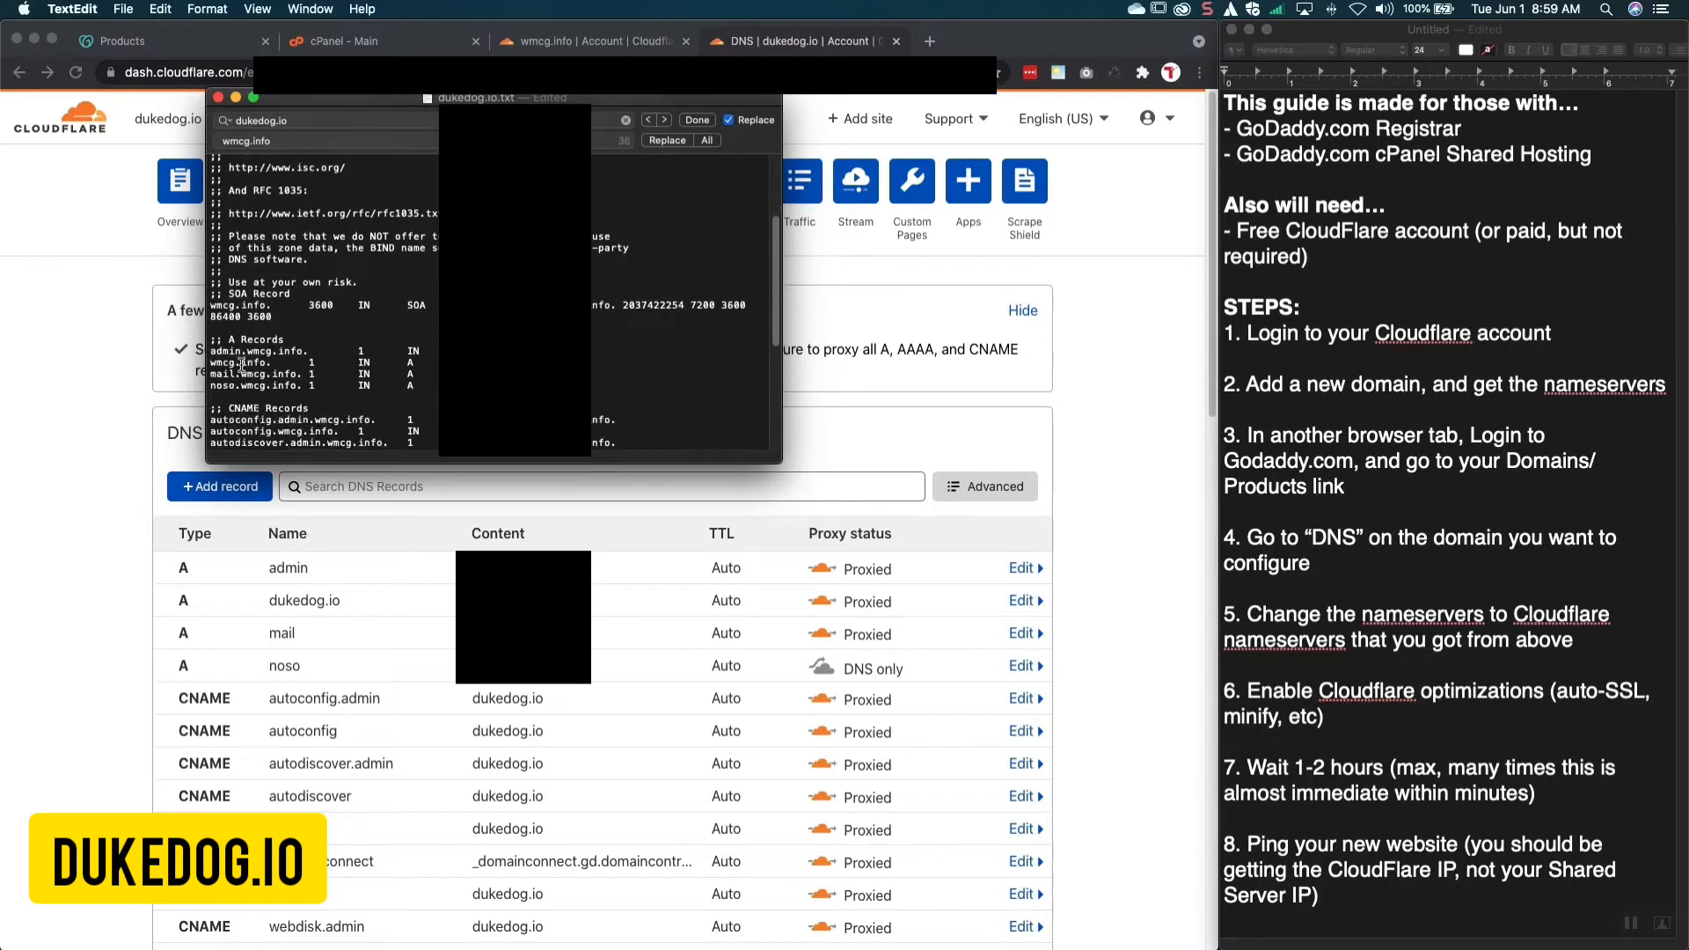
pyautogui.moveTo(248, 350); pyautogui.dragTo(285, 362)
pyautogui.moveTo(236, 421); pyautogui.dragTo(364, 436)
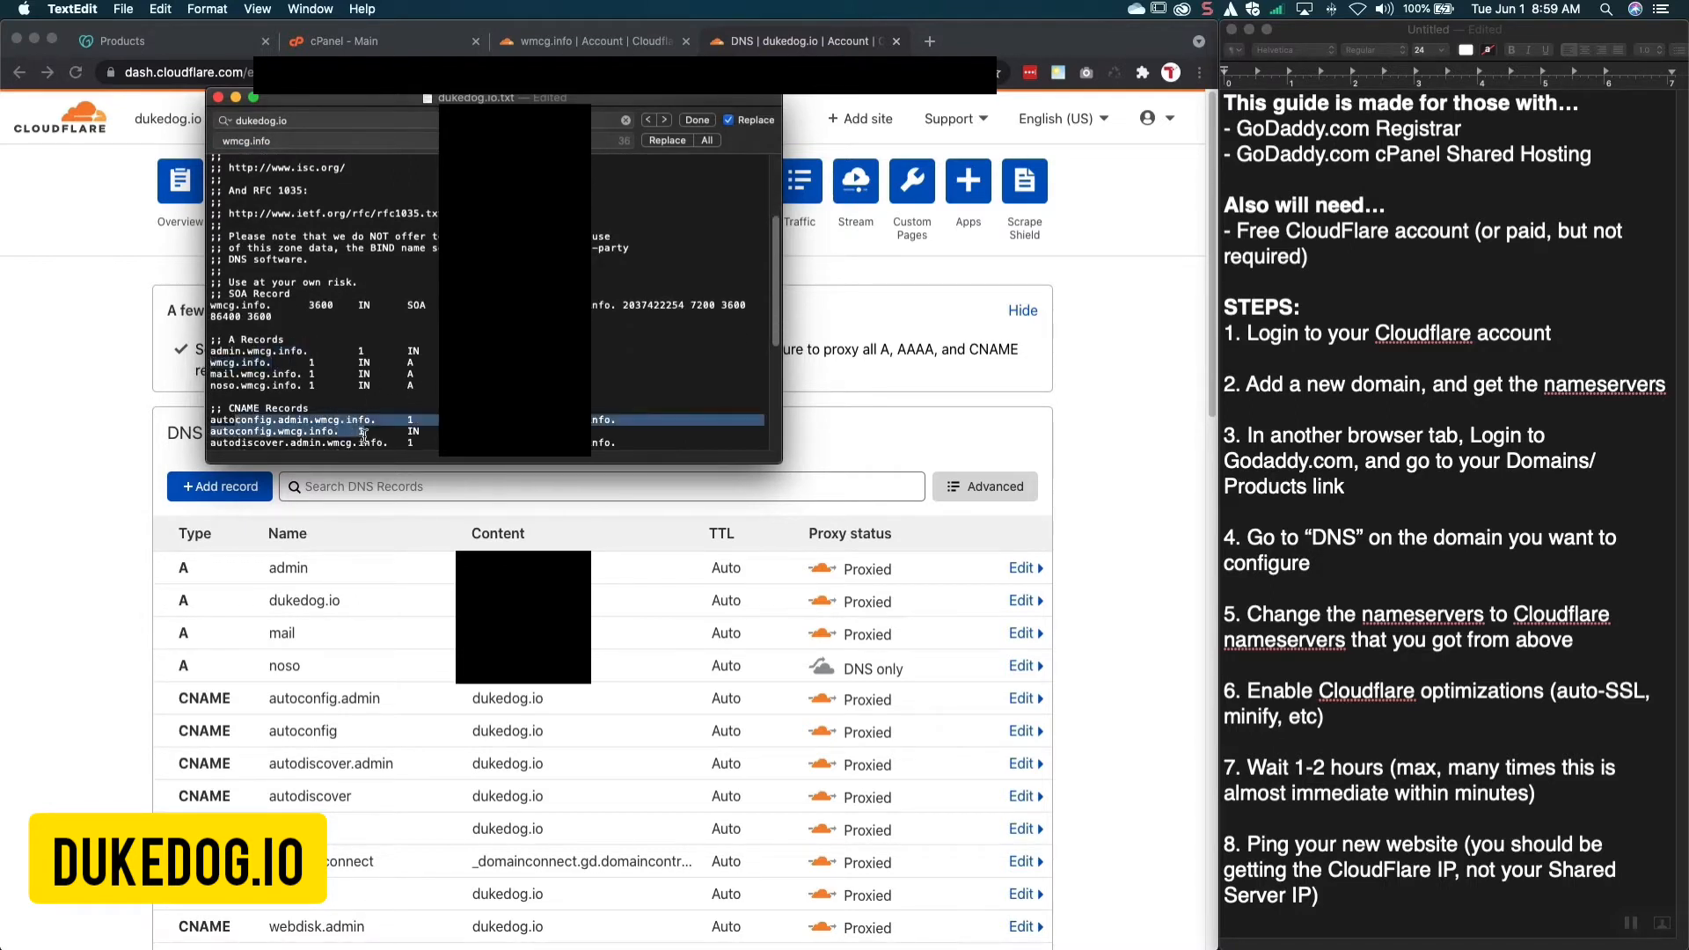
pyautogui.scroll(-3, 352, 395)
pyautogui.moveTo(315, 334); pyautogui.dragTo(377, 333)
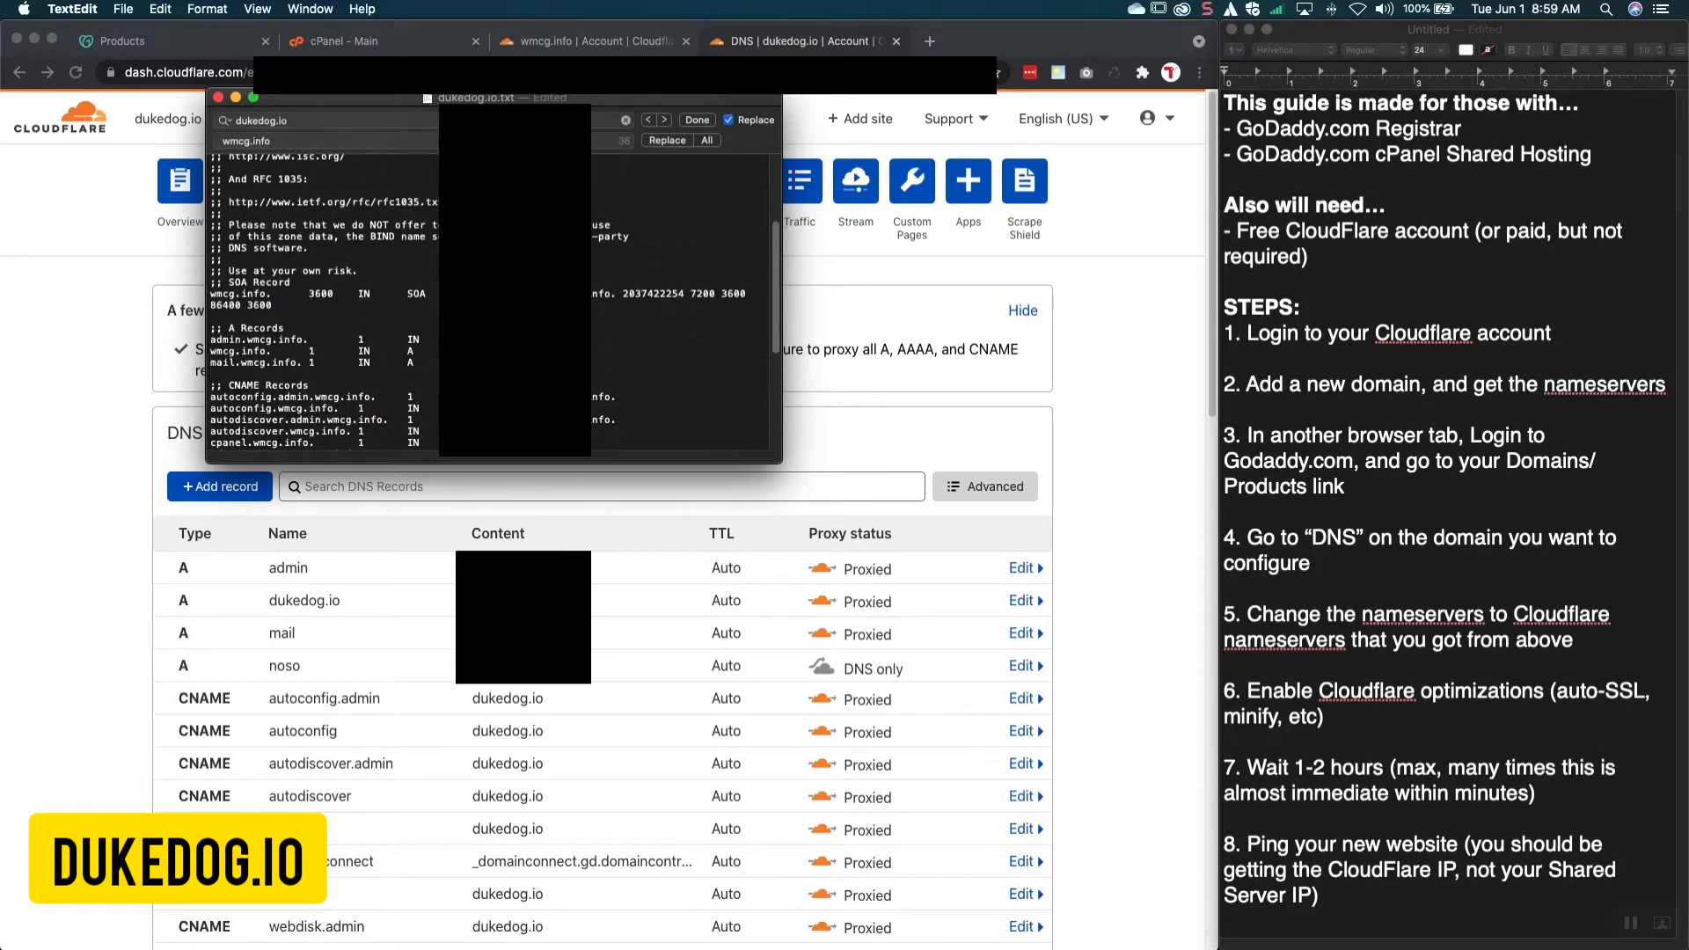
# Check the remaining records in the DNS text file, close find and replace, and rename the file as wmcg.info.txt
pyautogui.scroll(-10, 655, 354)
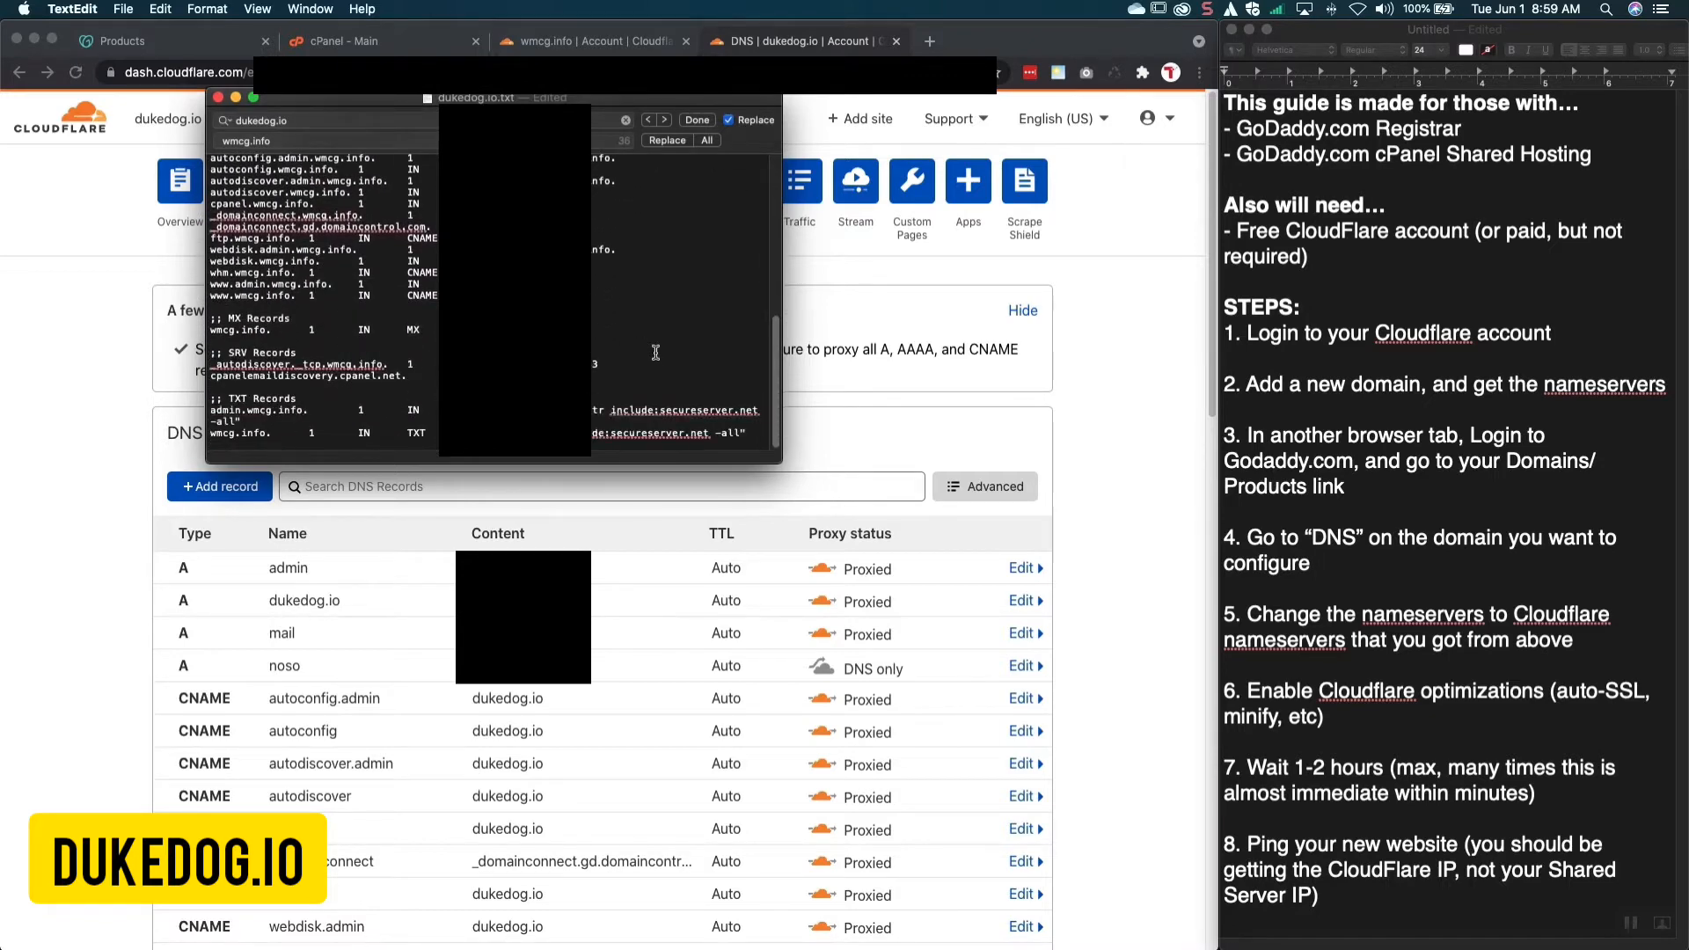
pyautogui.scroll(15, 655, 353)
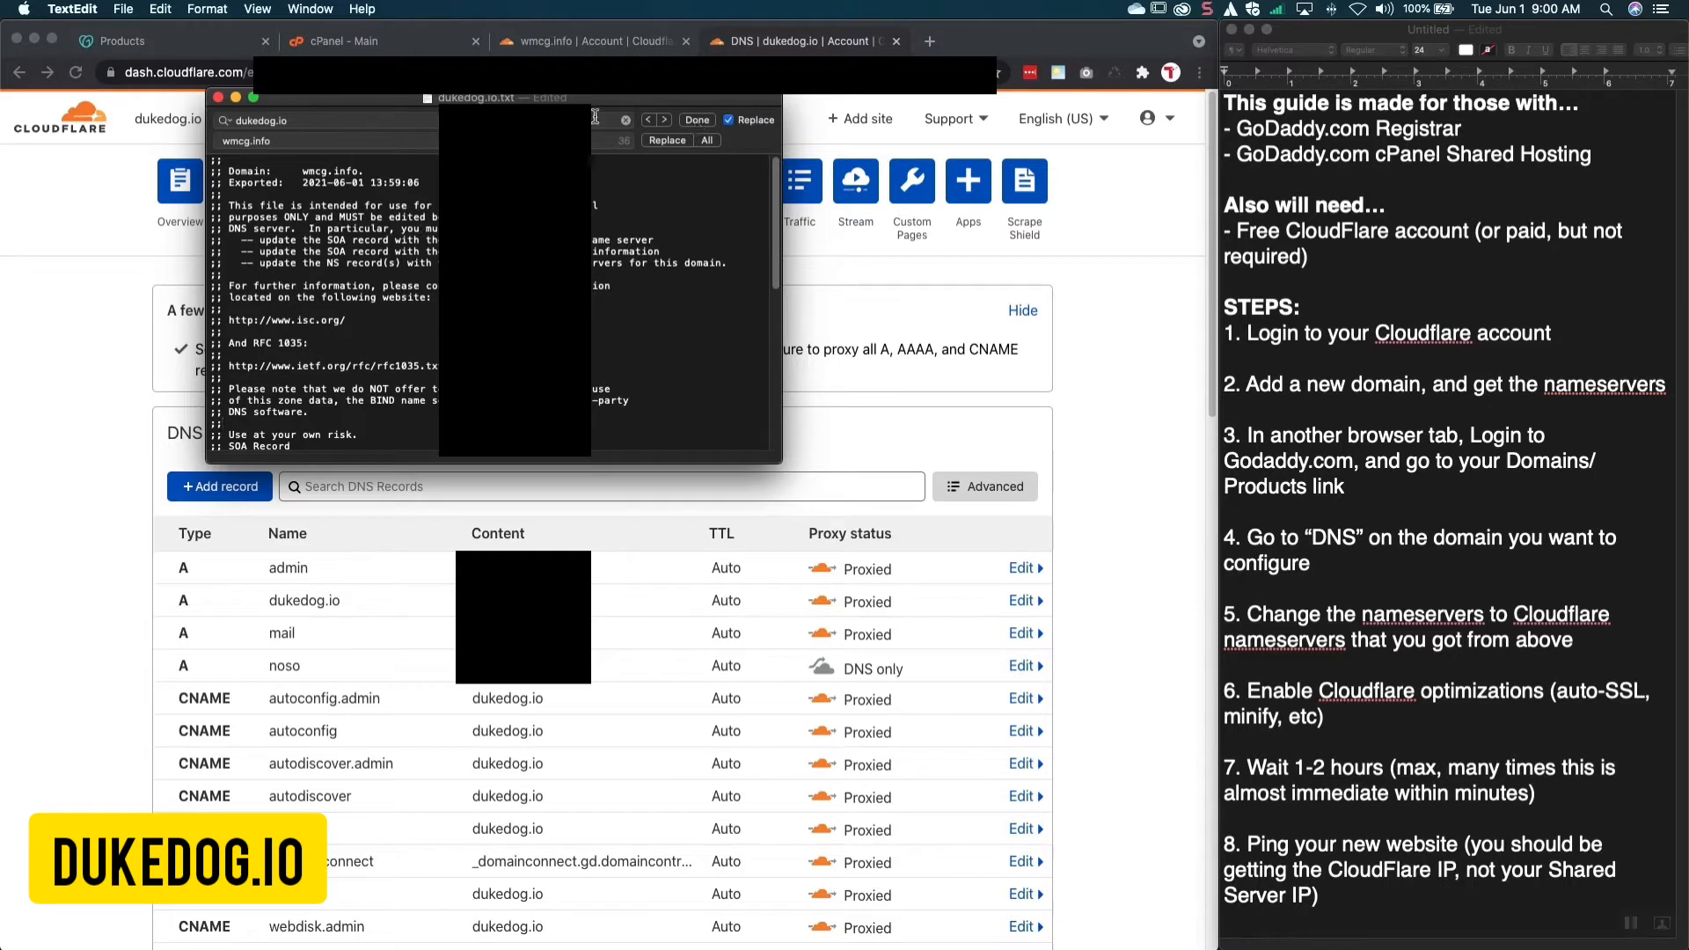
pyautogui.click(697, 121)
pyautogui.click(123, 9)
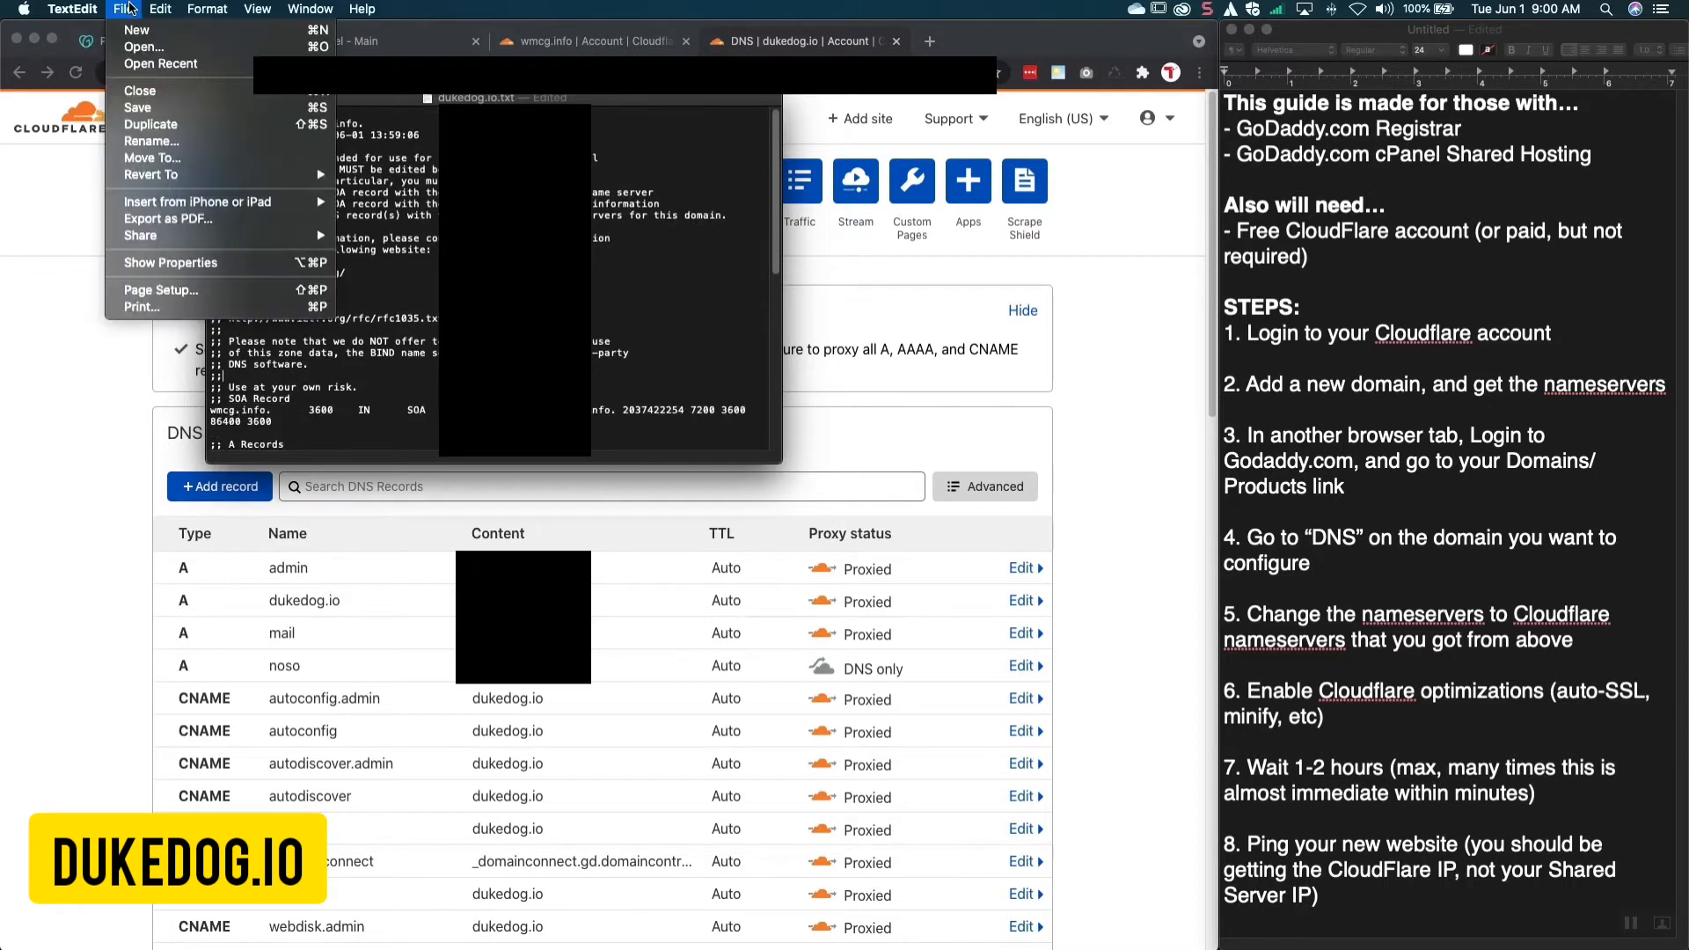
pyautogui.click(151, 141)
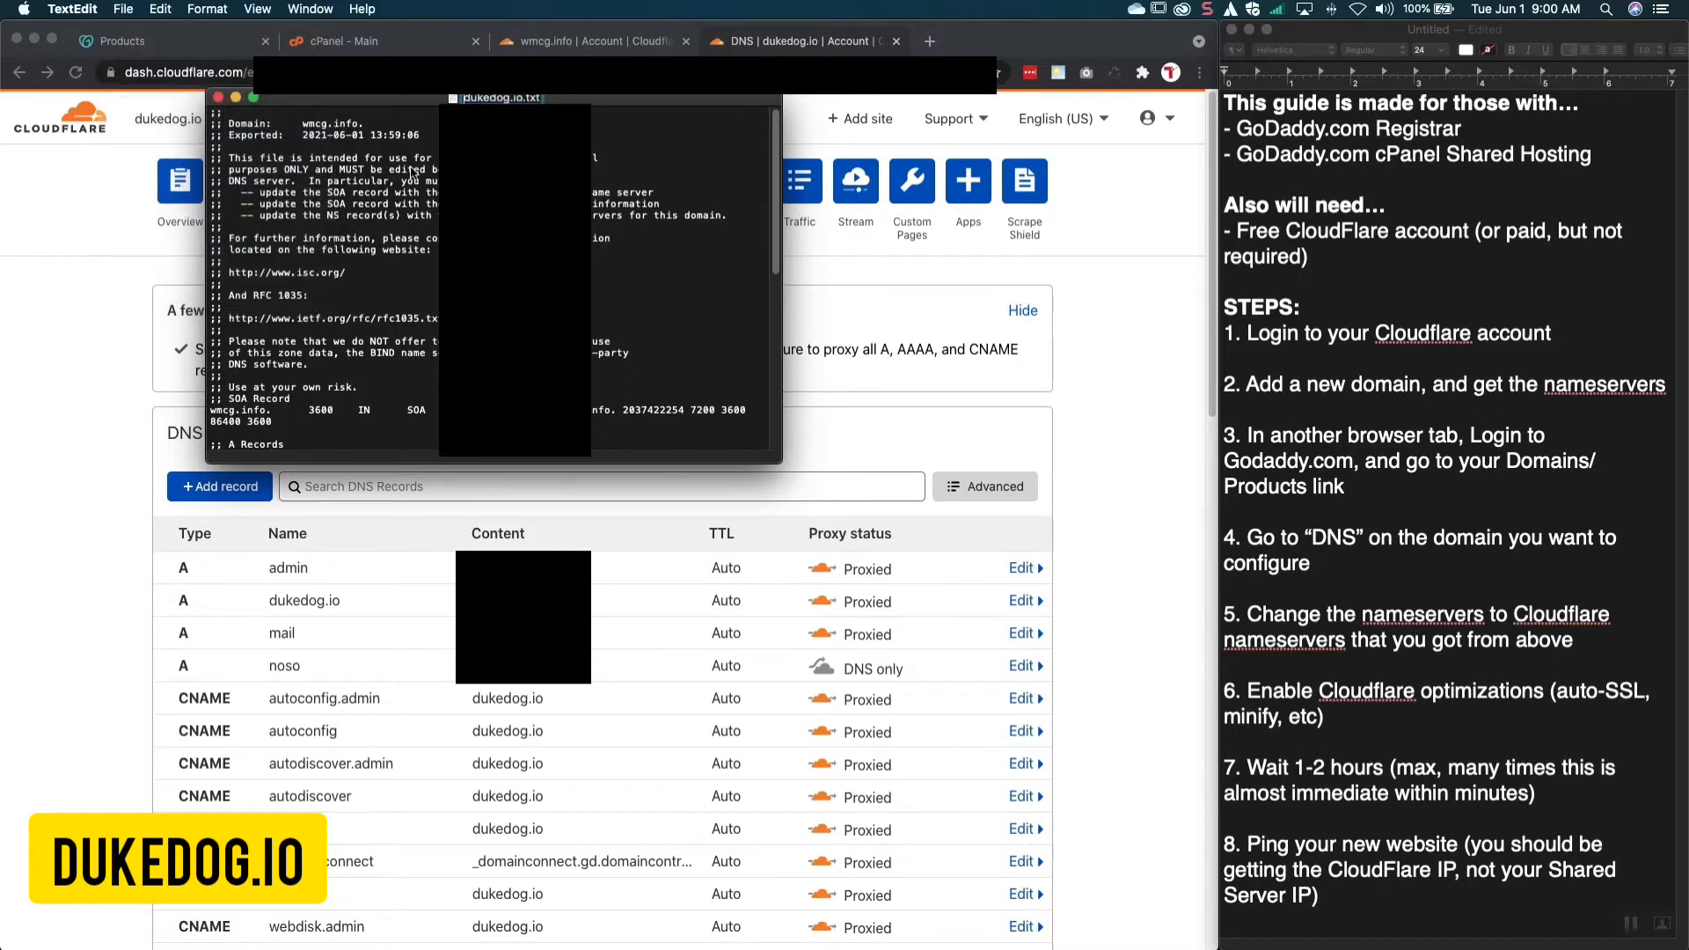
pyautogui.write('wmcg.info')
pyautogui.press('Delete')
pyautogui.press('Delete')
pyautogui.press('Delete')
pyautogui.press('Delete')
pyautogui.press('Return')
# Save wmcg.info.txt and close the document
pyautogui.click(130, 9)
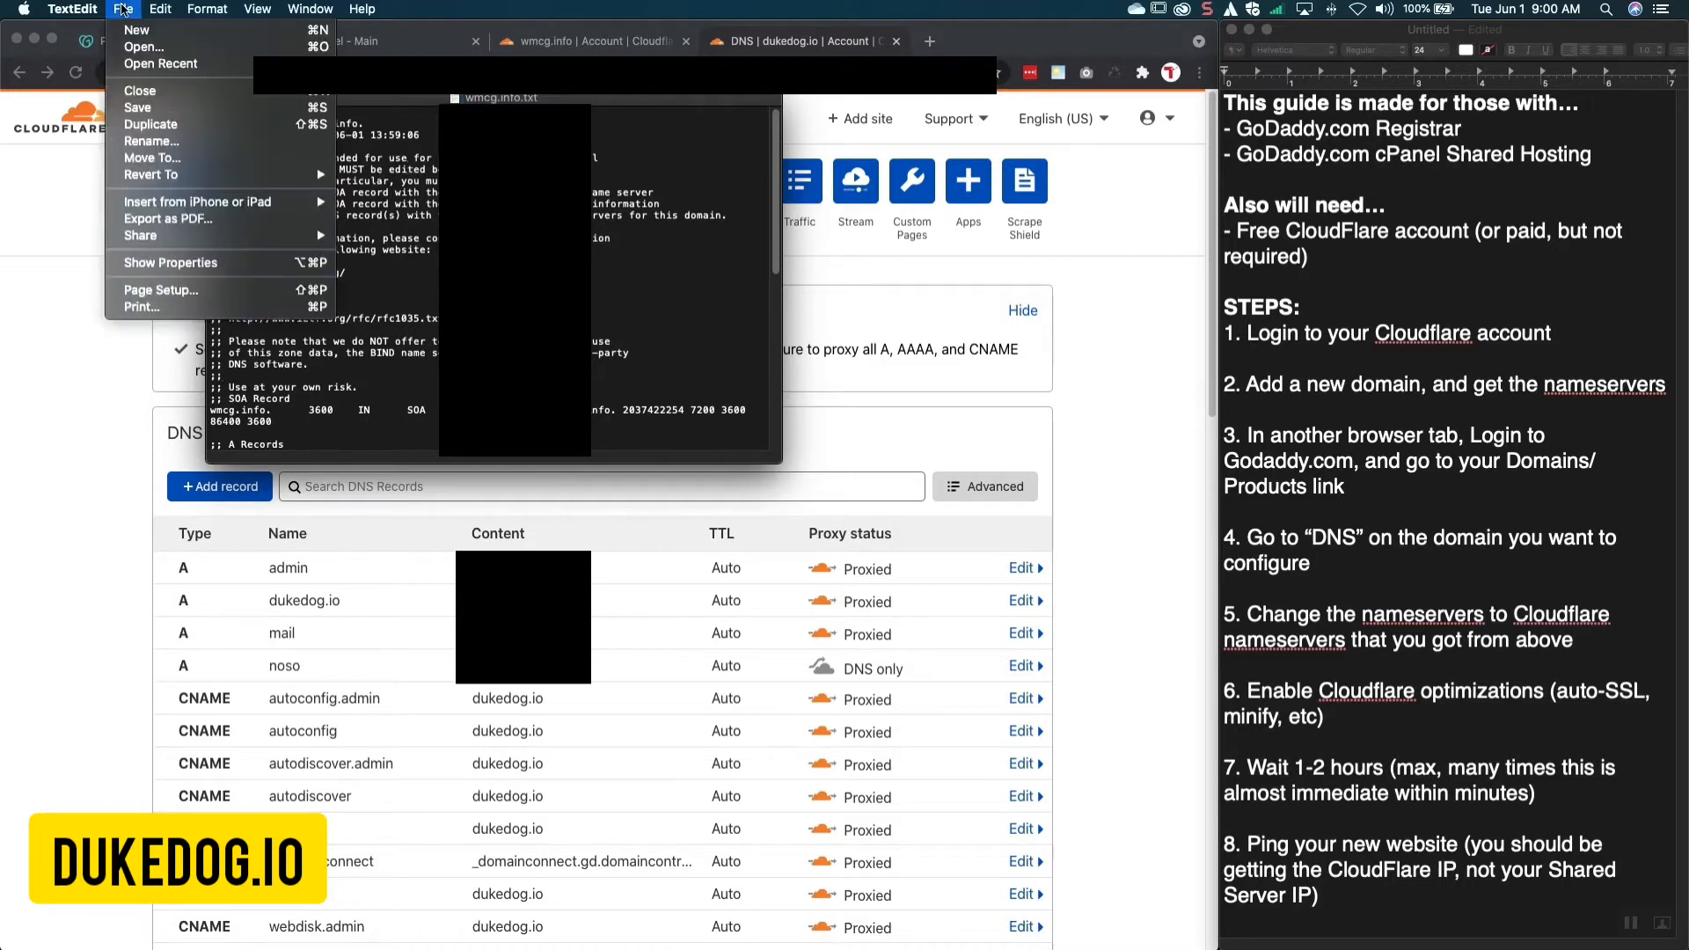
pyautogui.click(162, 109)
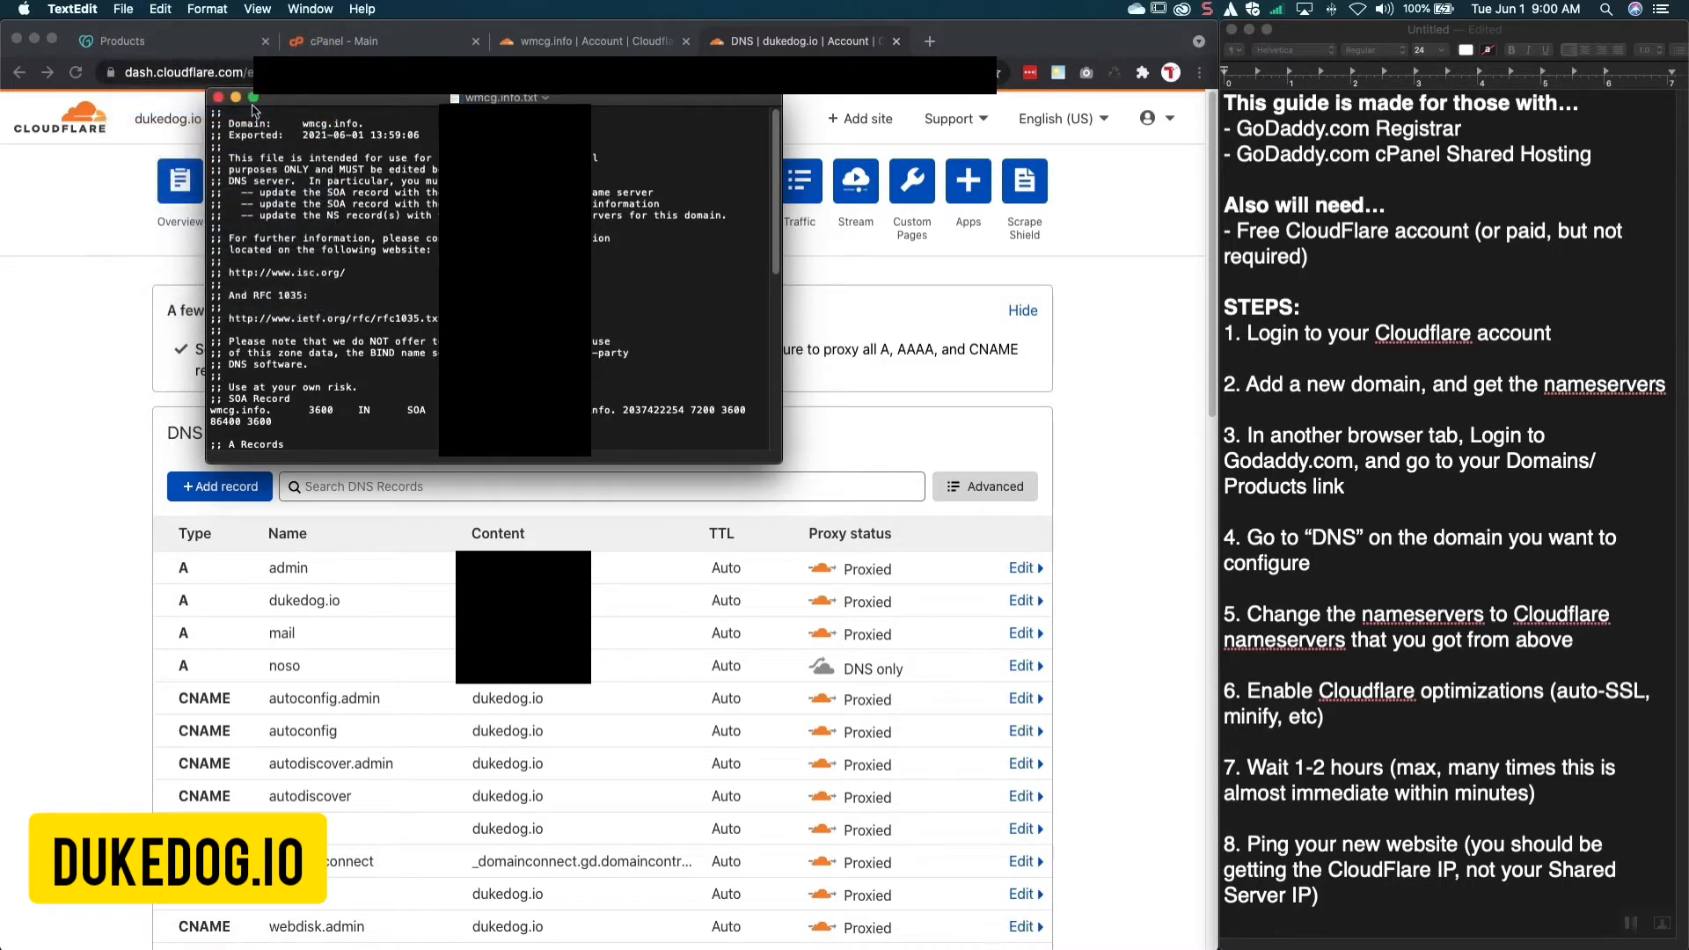
pyautogui.click(218, 98)
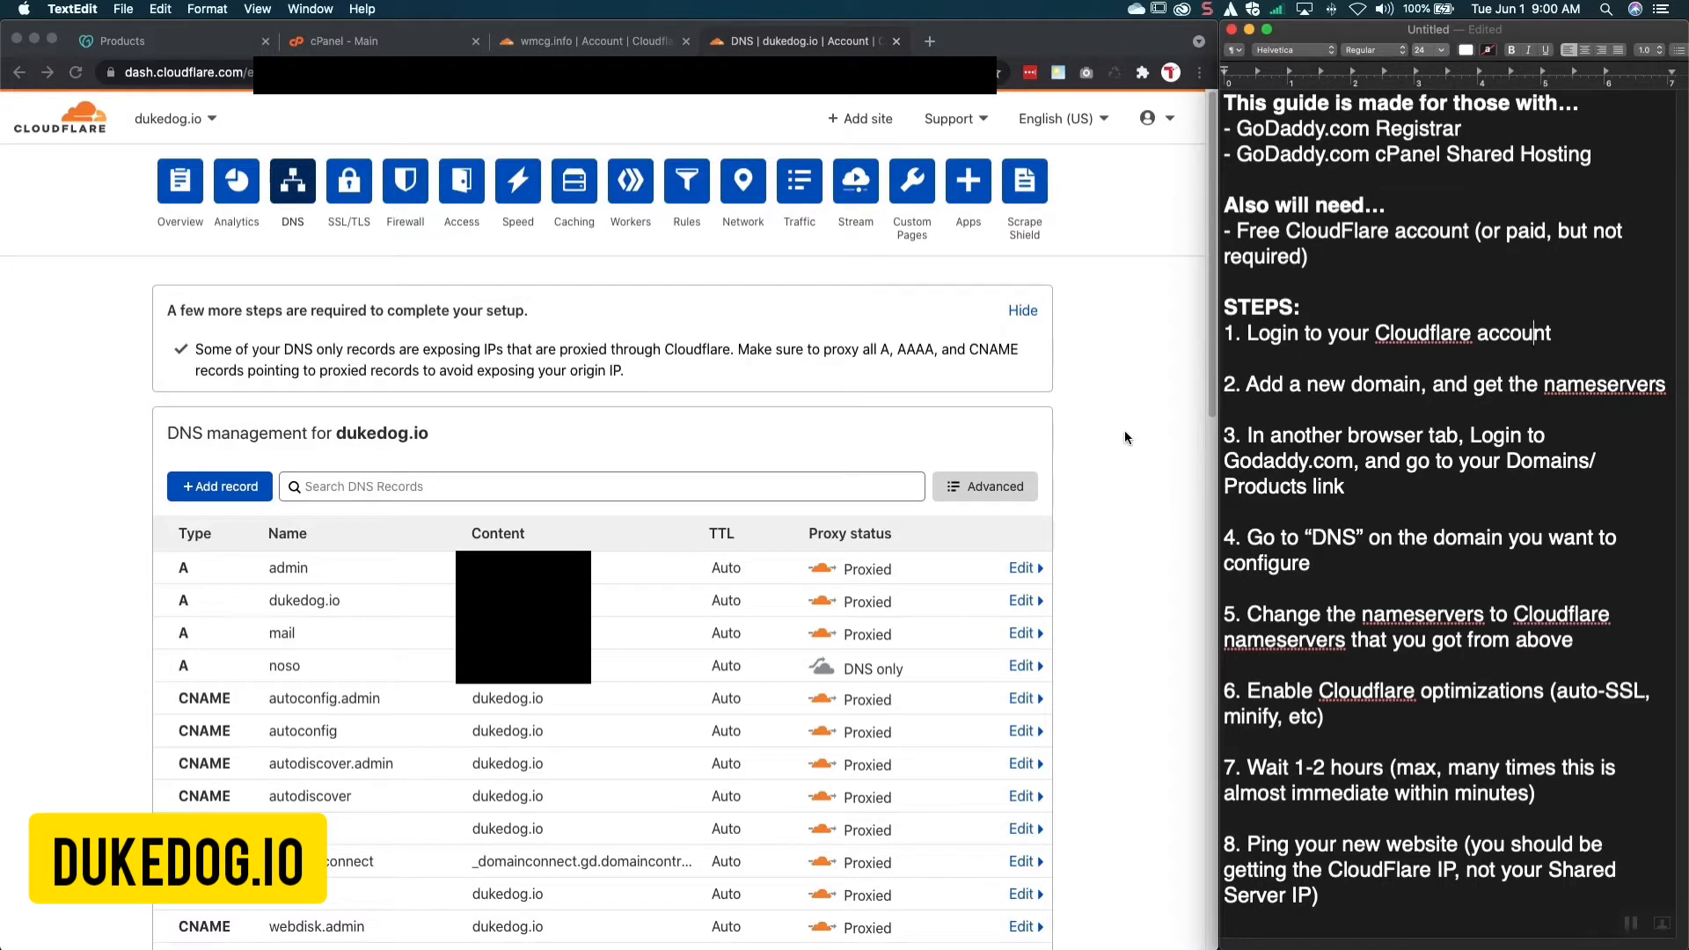
# Delete the A record and both CNAME records of wmcg.info from Cloudflare's DNS record review
pyautogui.moveTo(1225, 385); pyautogui.dragTo(1662, 388)
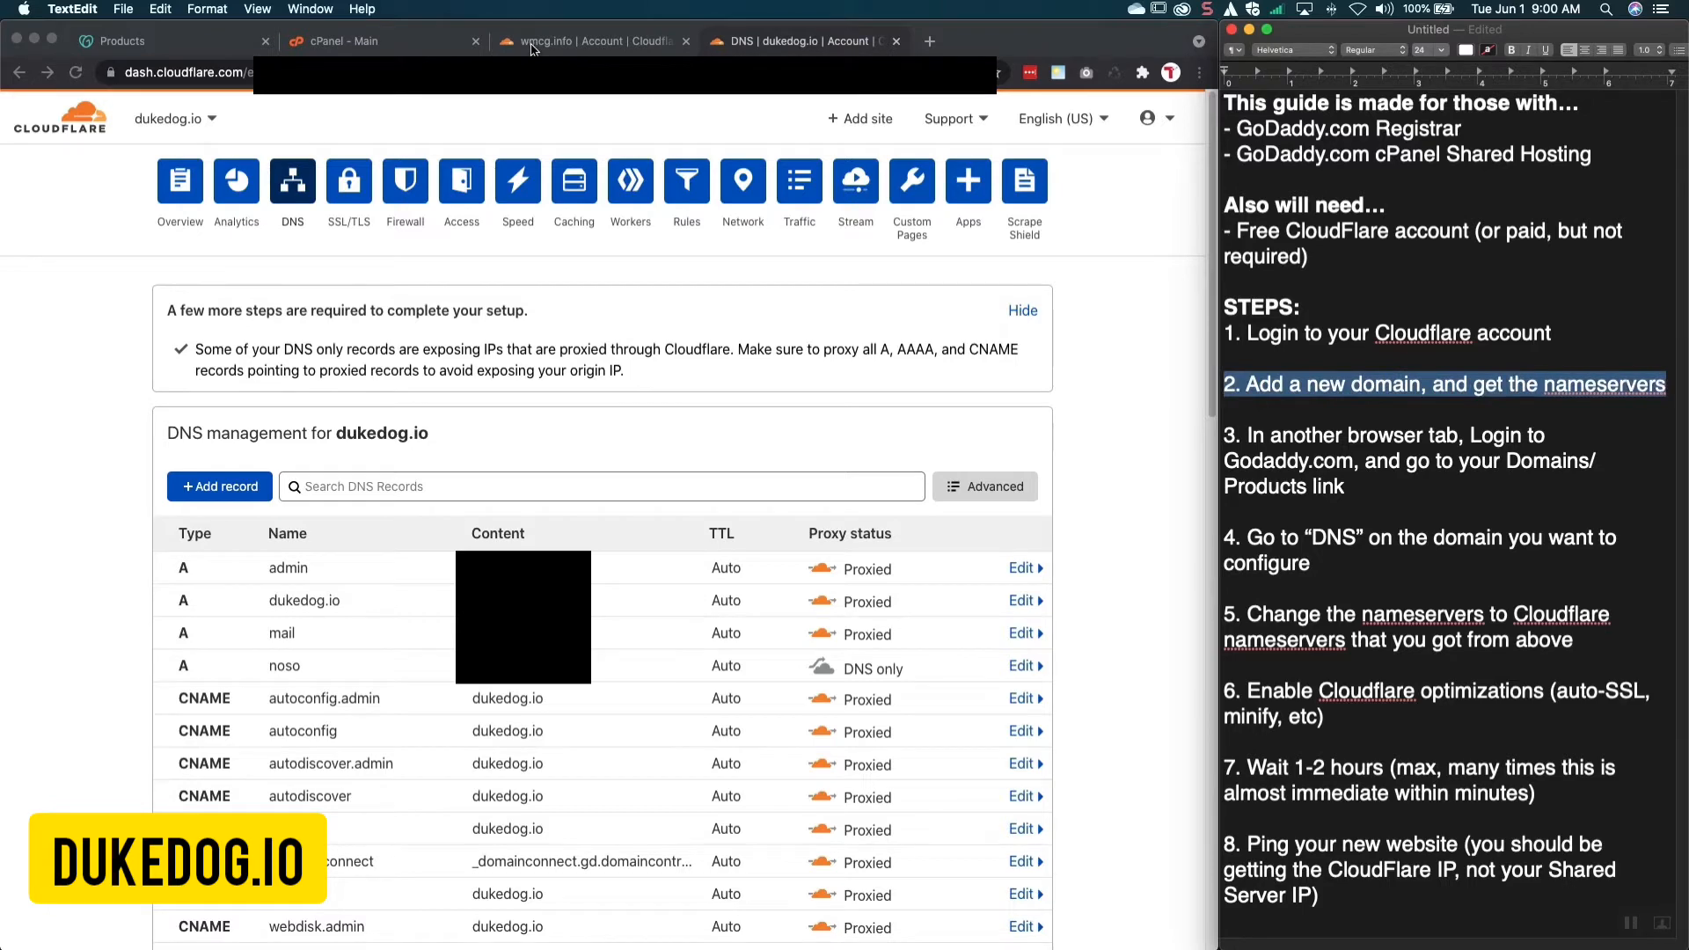
pyautogui.click(535, 45)
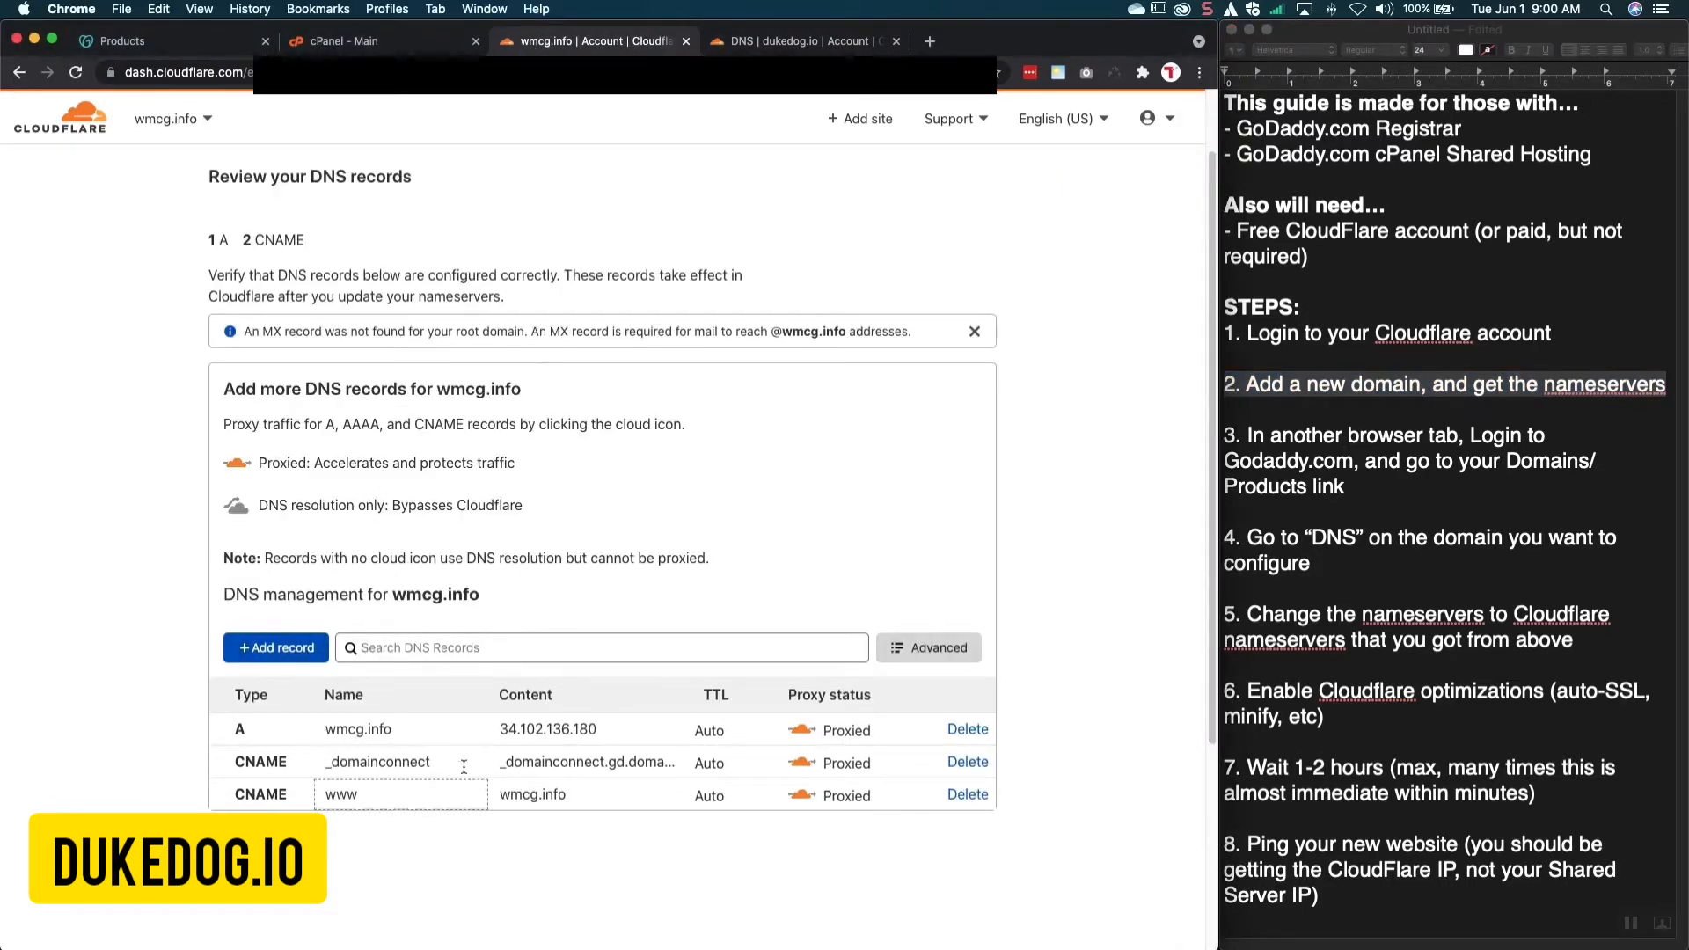
pyautogui.click(964, 730)
pyautogui.click(917, 605)
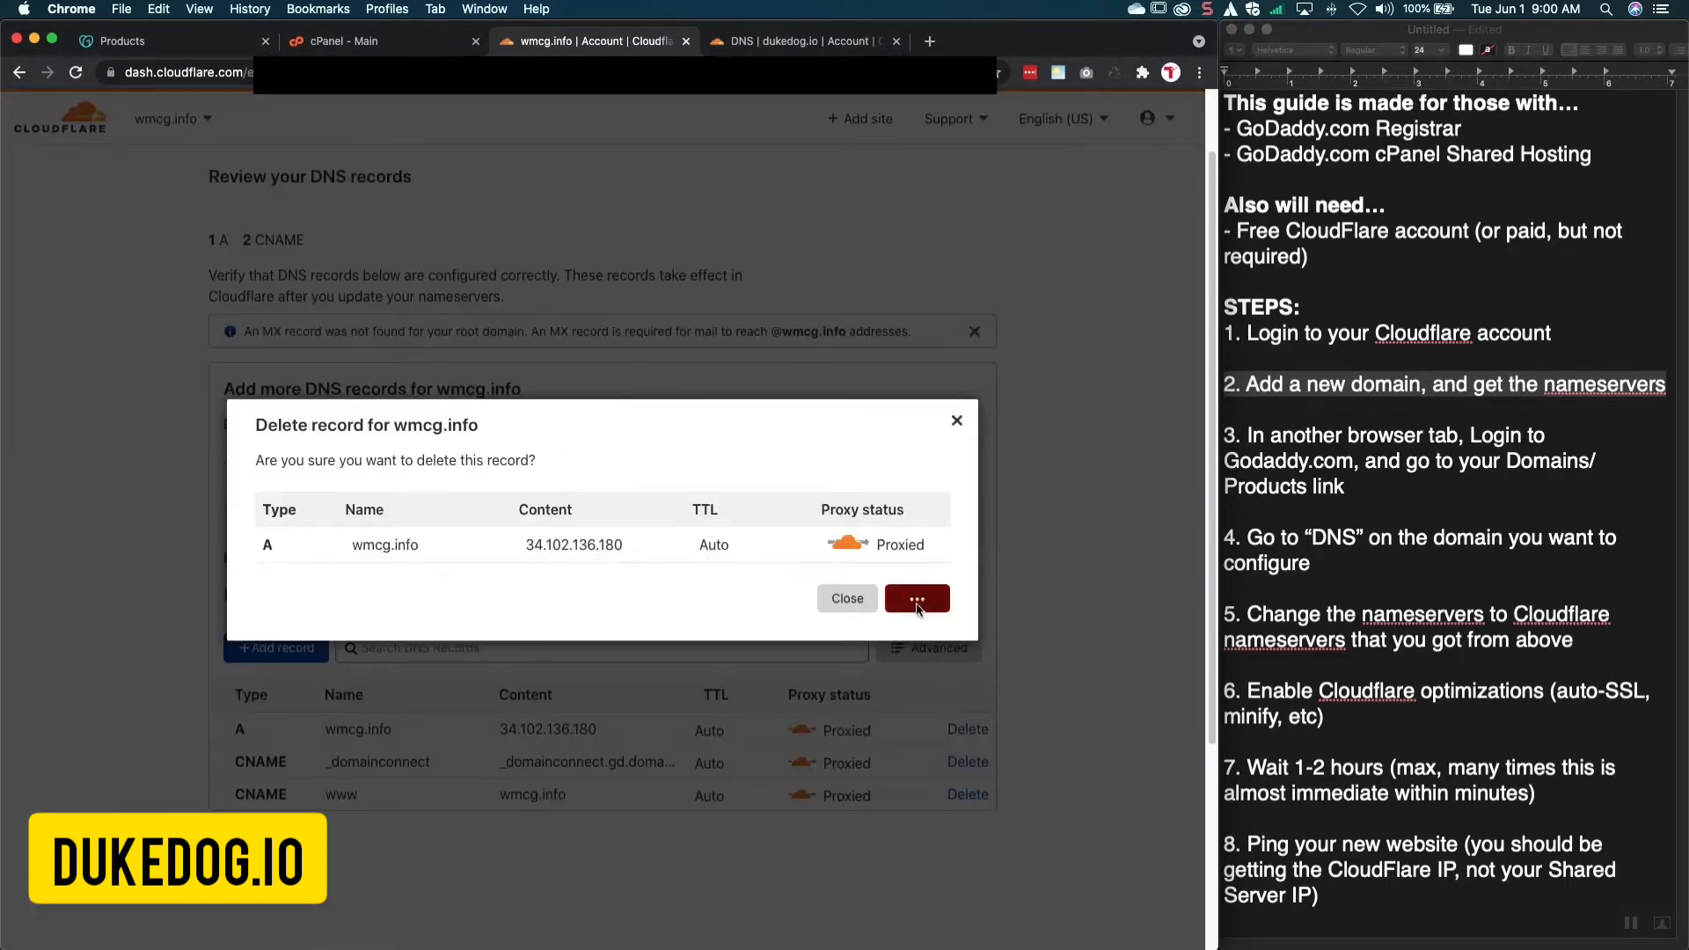
pyautogui.click(968, 729)
pyautogui.click(916, 594)
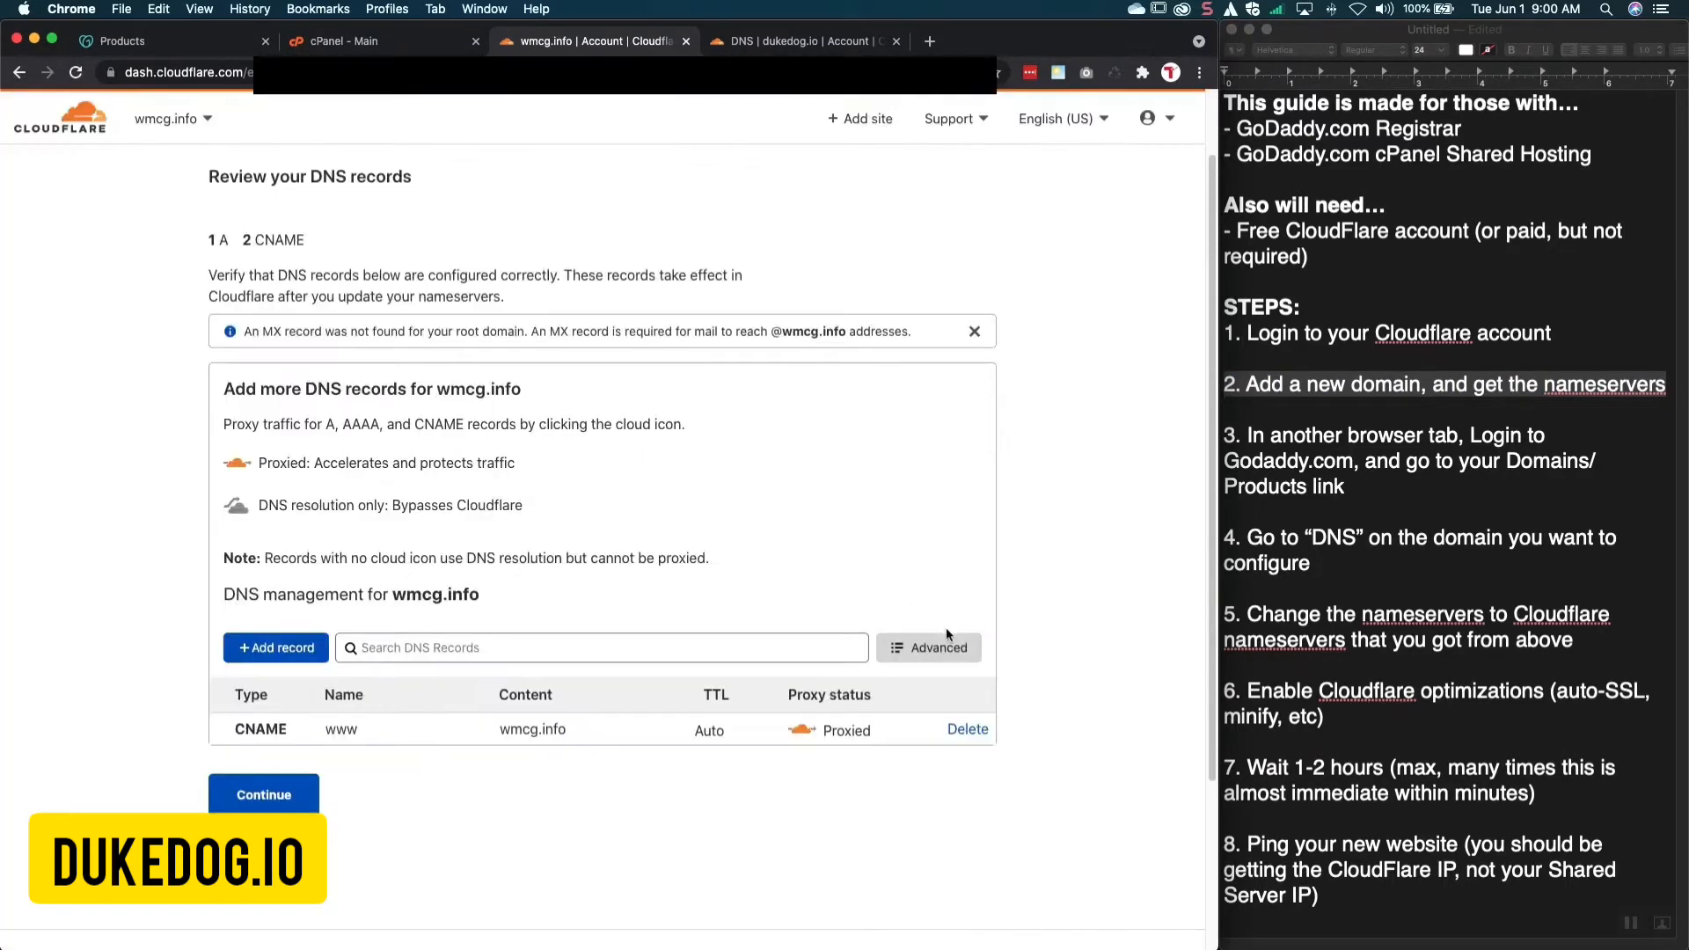
pyautogui.click(964, 730)
pyautogui.click(914, 602)
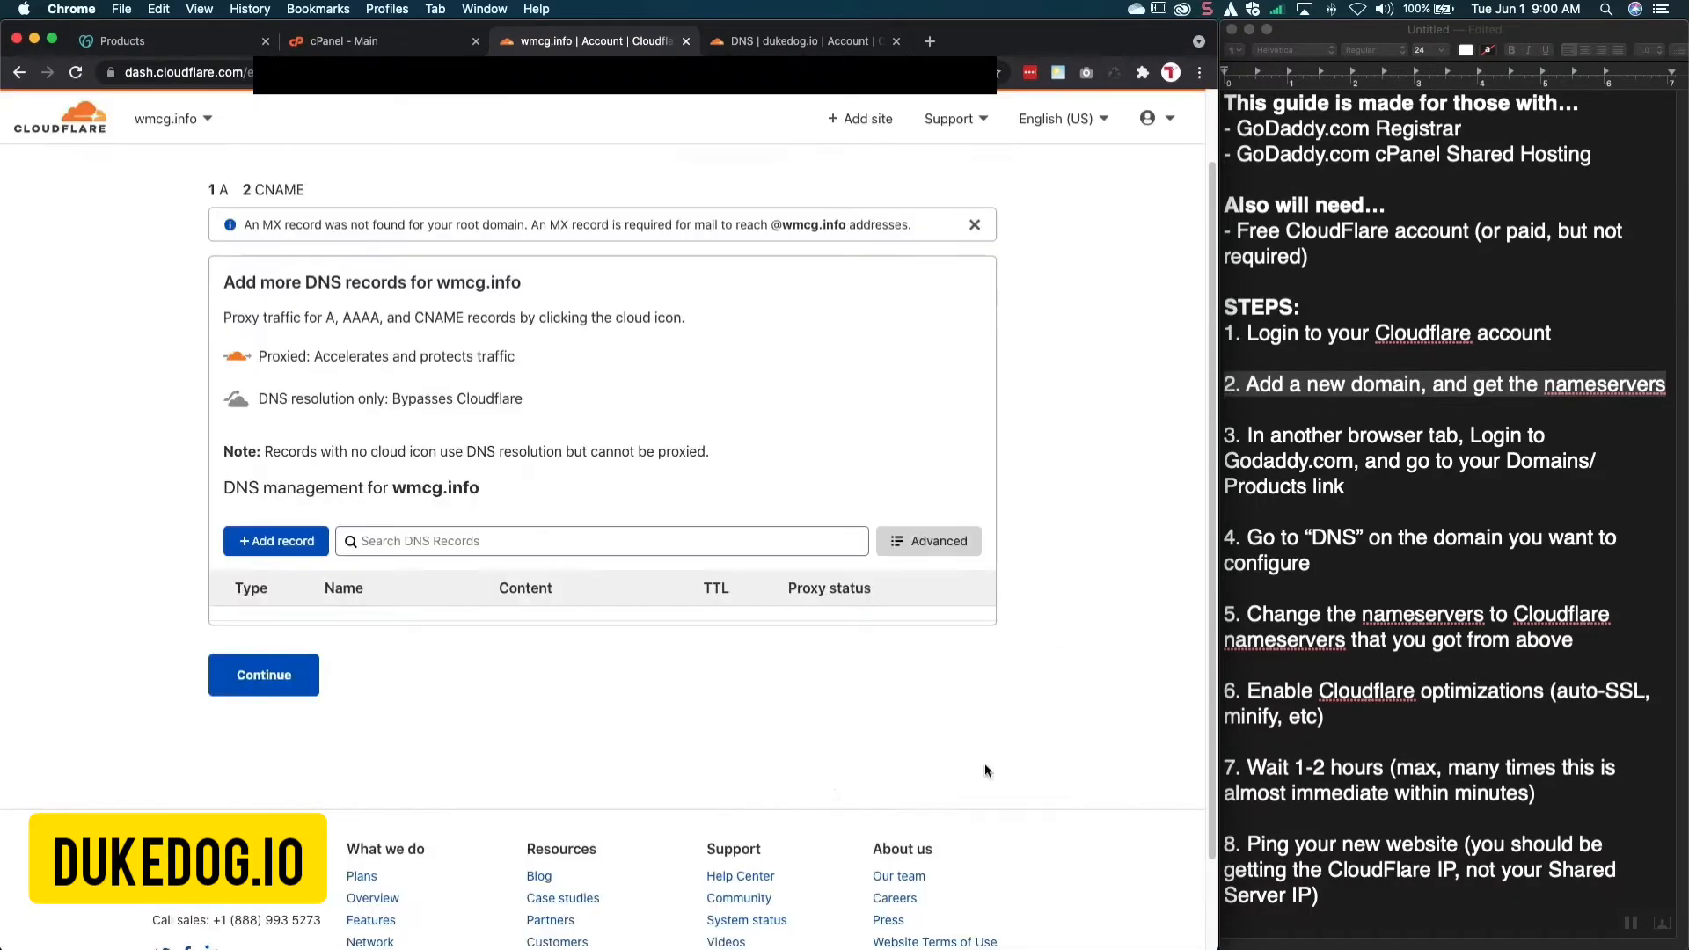
# Continue the wmcg.info setup without DNS records and read the instructions for changing the nameservers
pyautogui.click(289, 688)
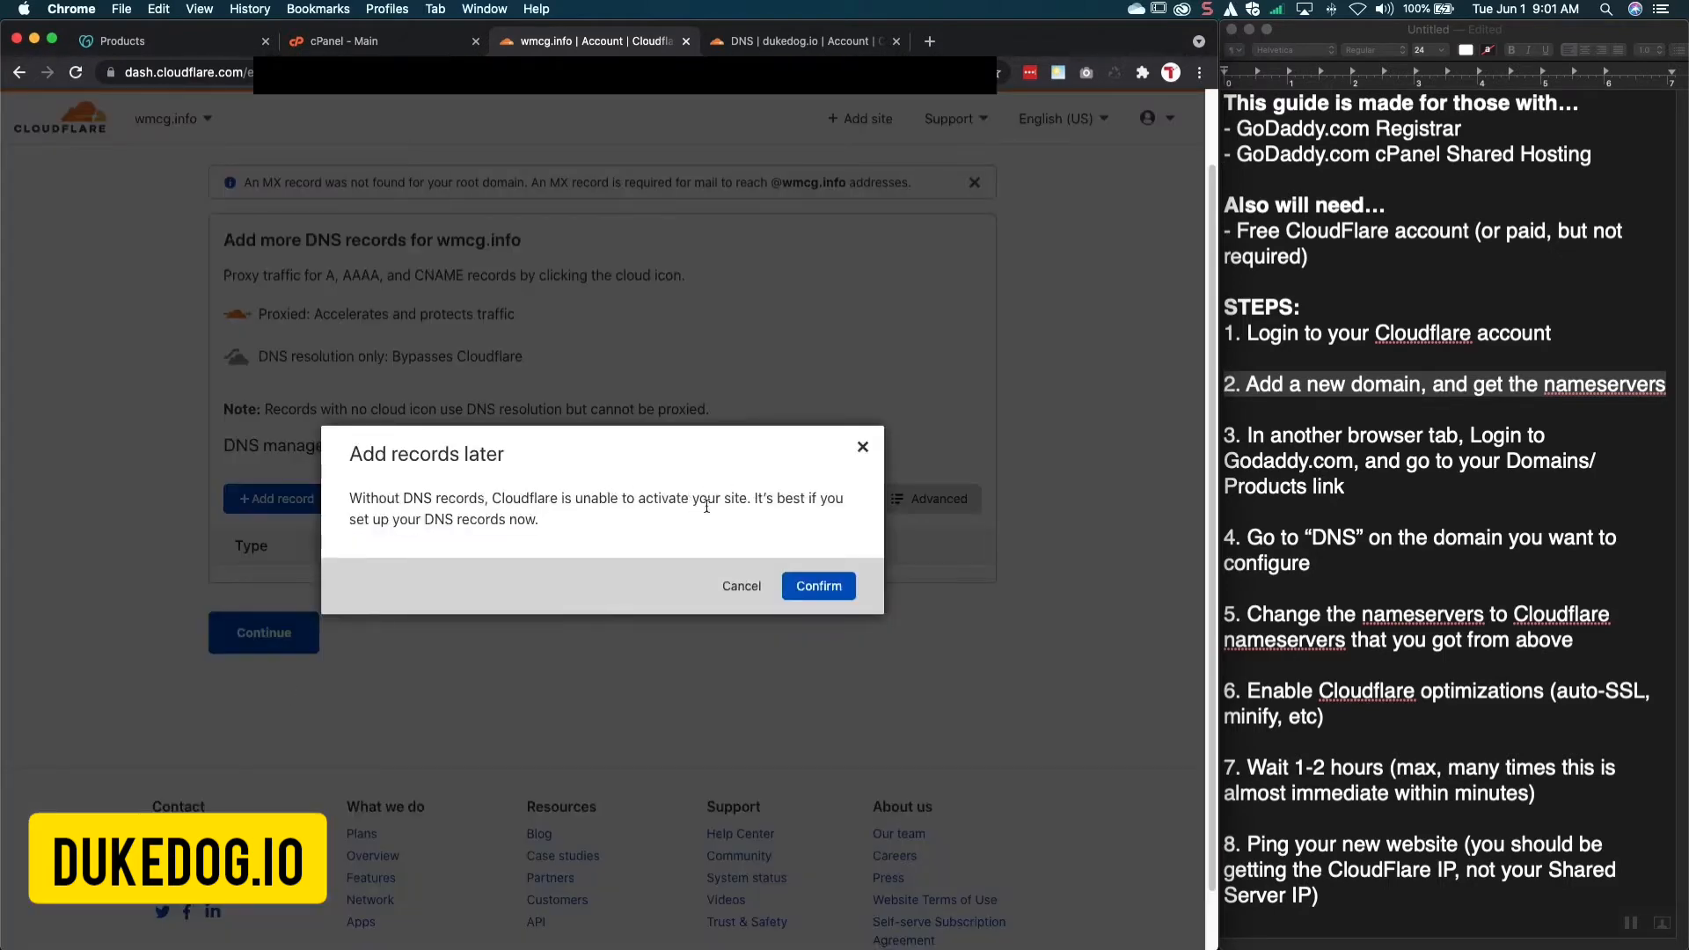
pyautogui.click(814, 587)
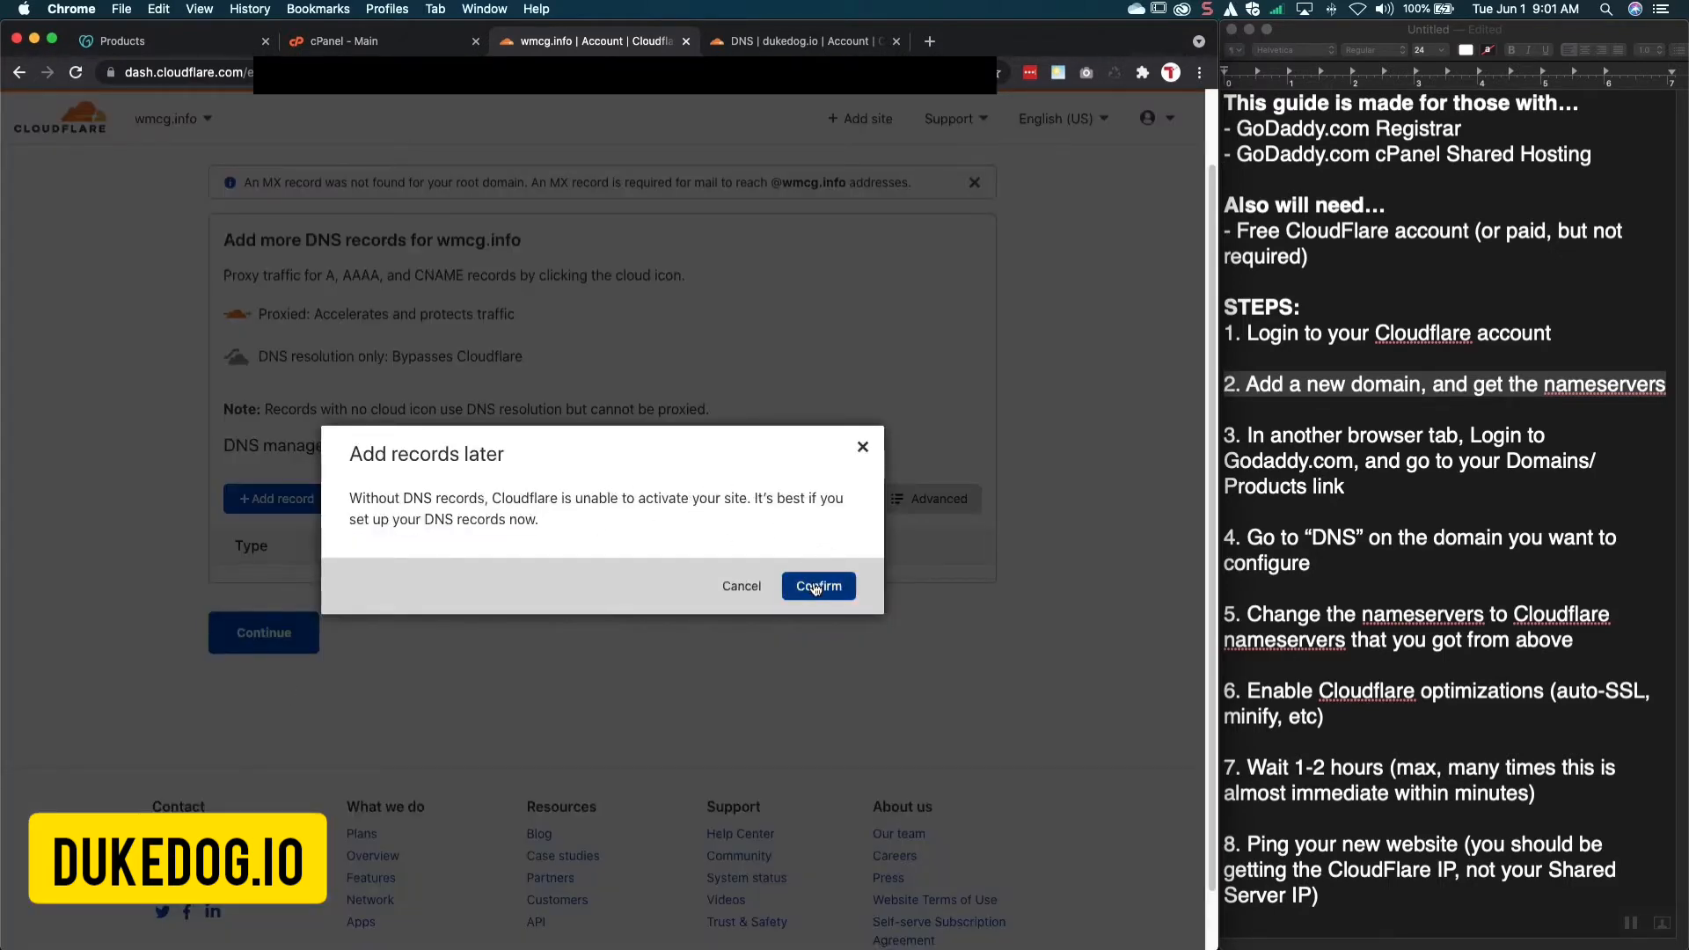
pyautogui.moveTo(222, 405); pyautogui.dragTo(438, 401)
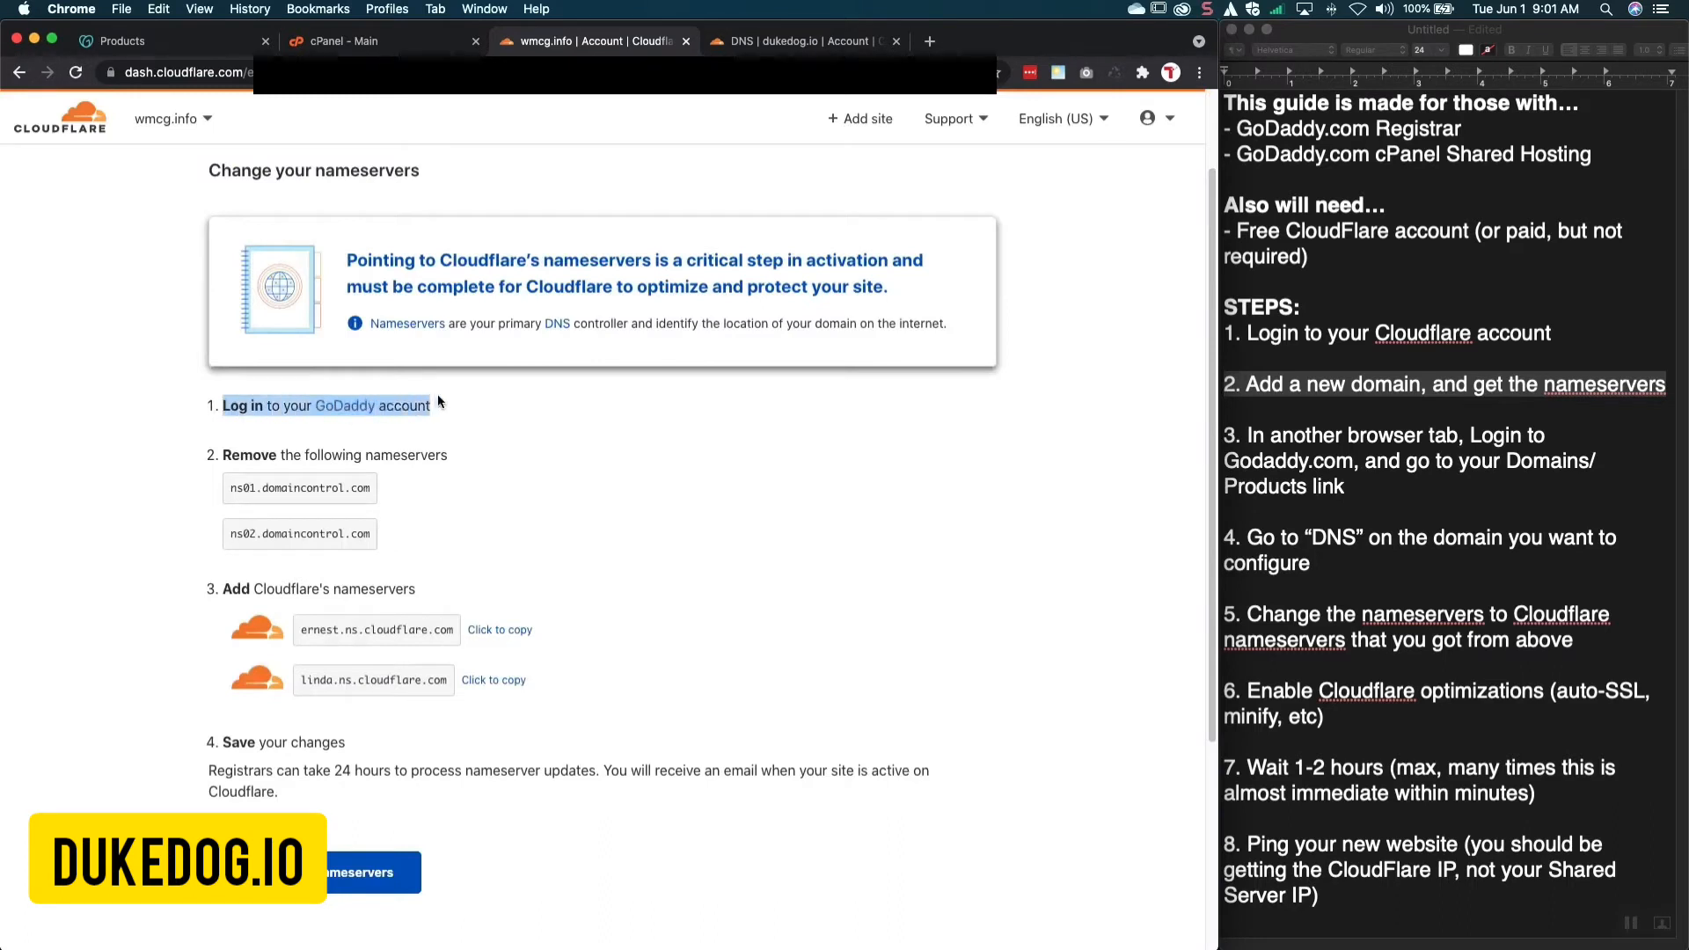
pyautogui.click(438, 397)
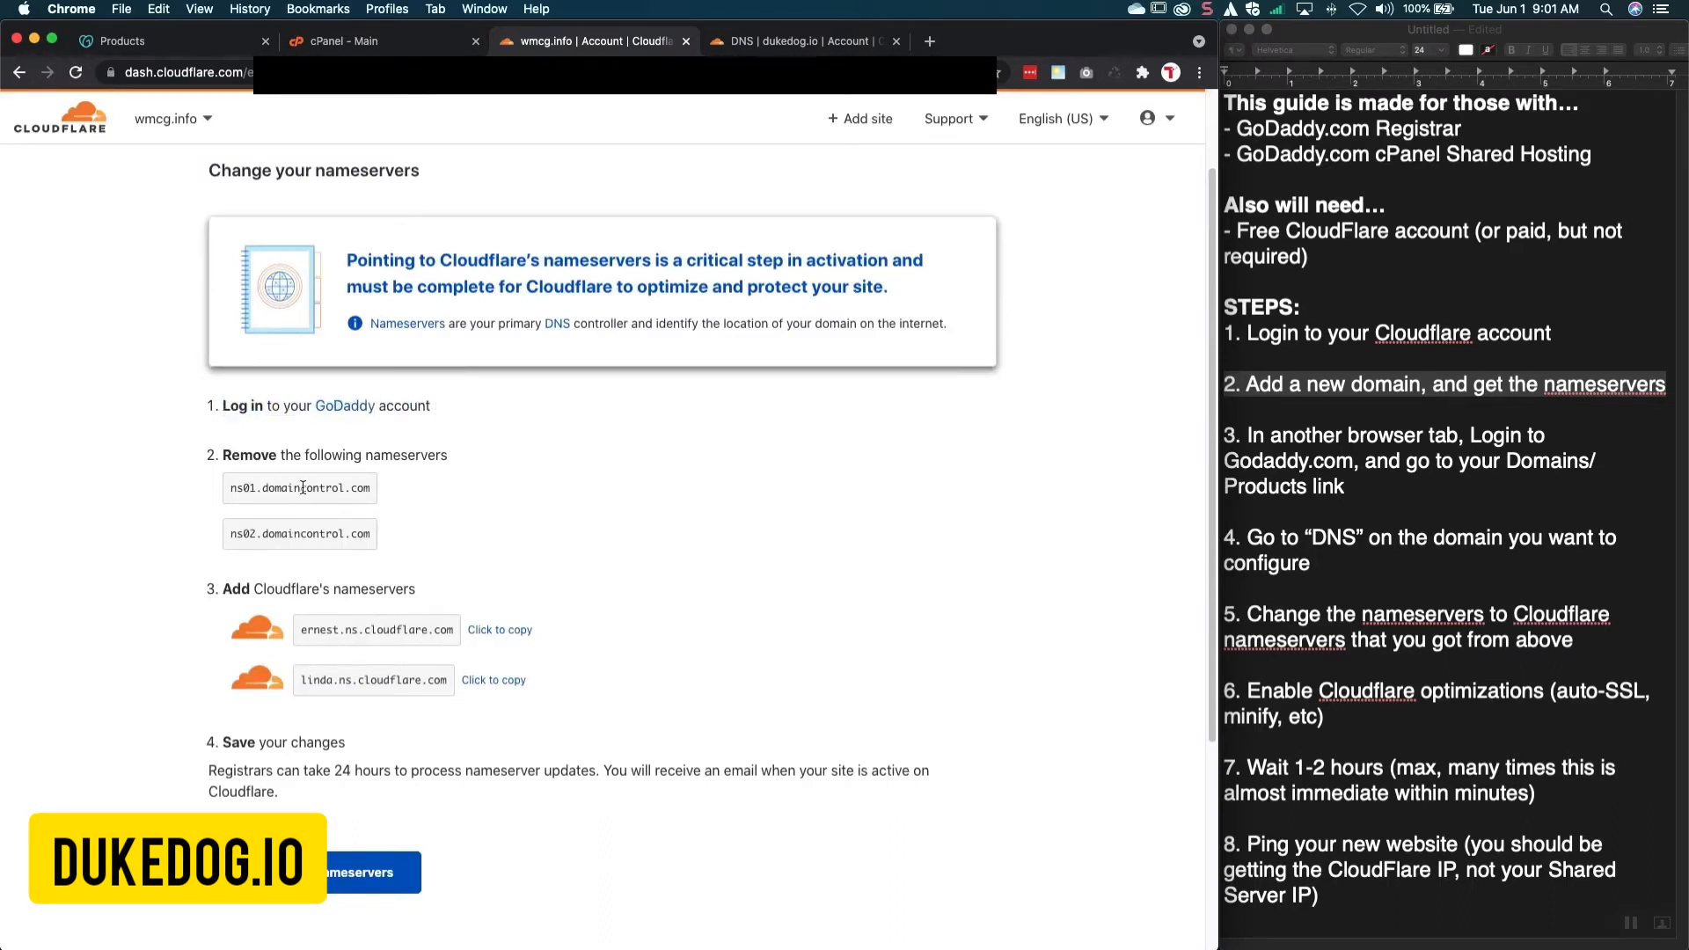
pyautogui.moveTo(222, 450); pyautogui.dragTo(604, 665)
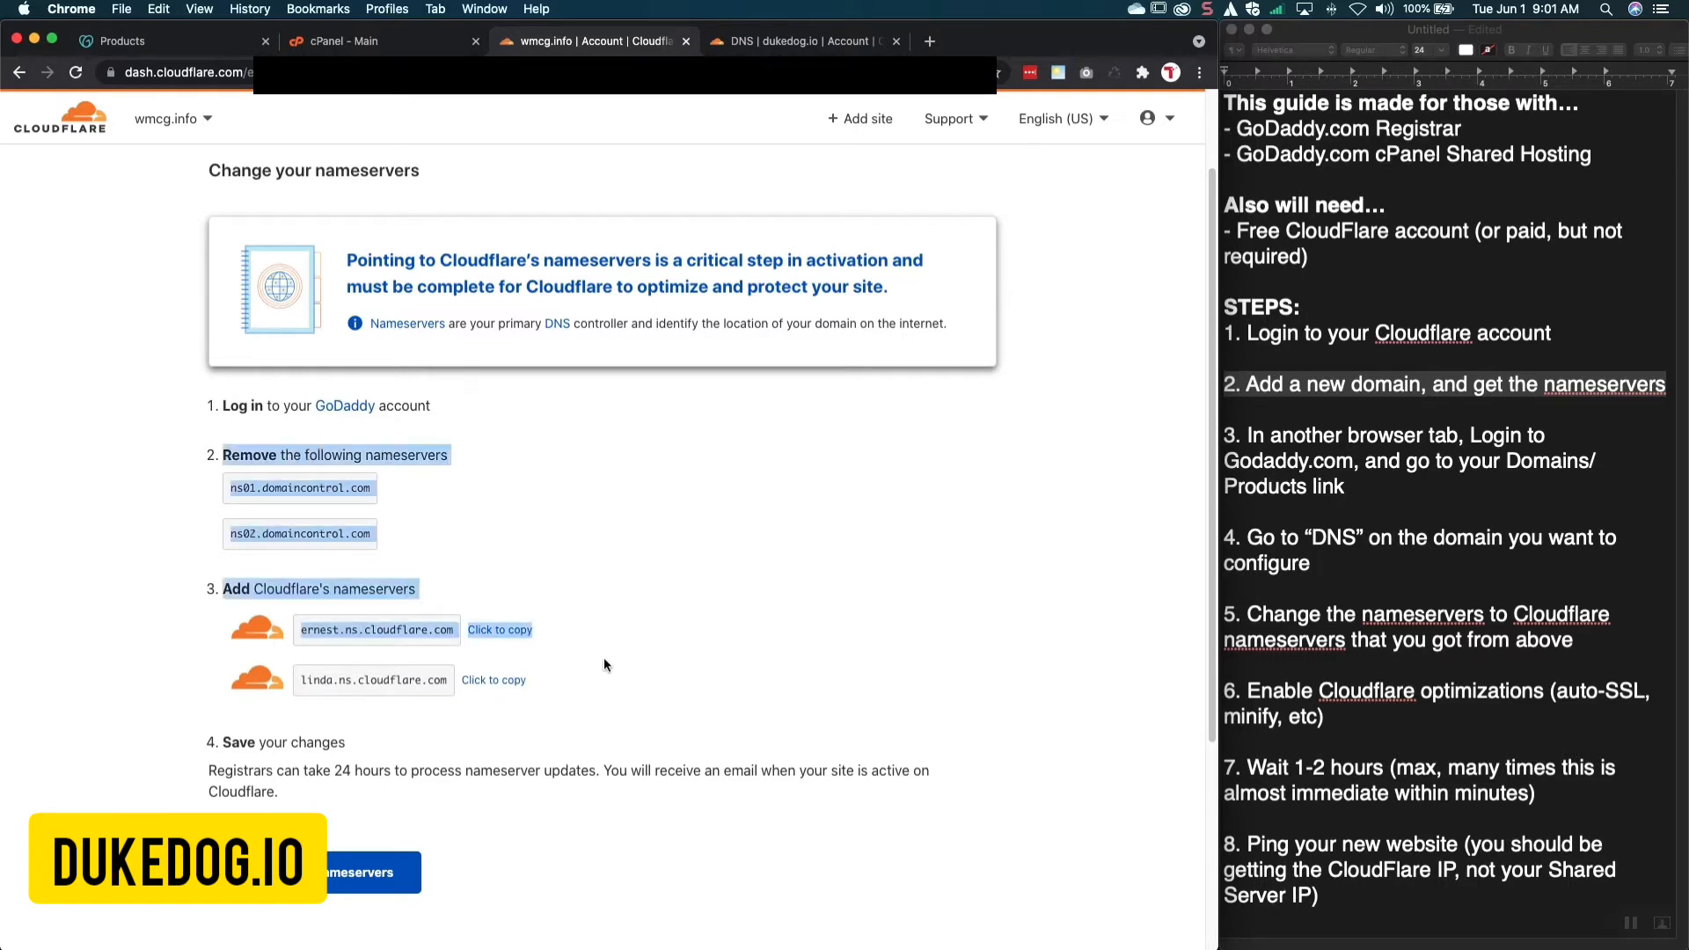
pyautogui.click(593, 566)
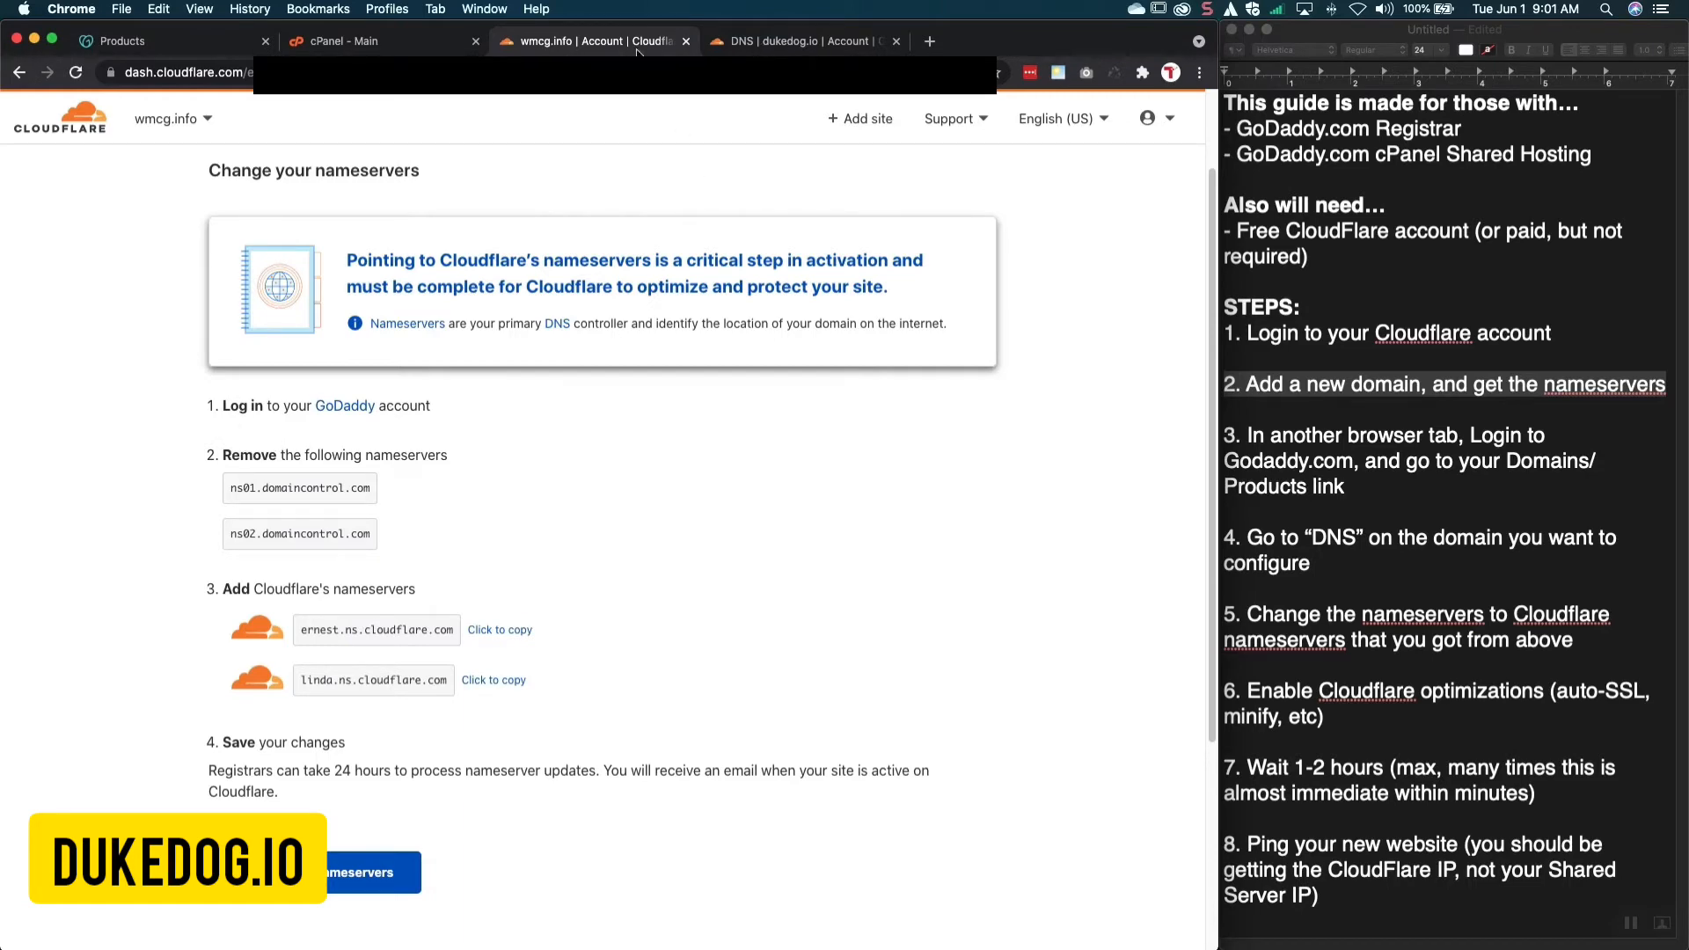
# Open GoDaddy's DNS management page for wmcg.info and look at its default nameservers
pyautogui.click(336, 41)
pyautogui.click(122, 41)
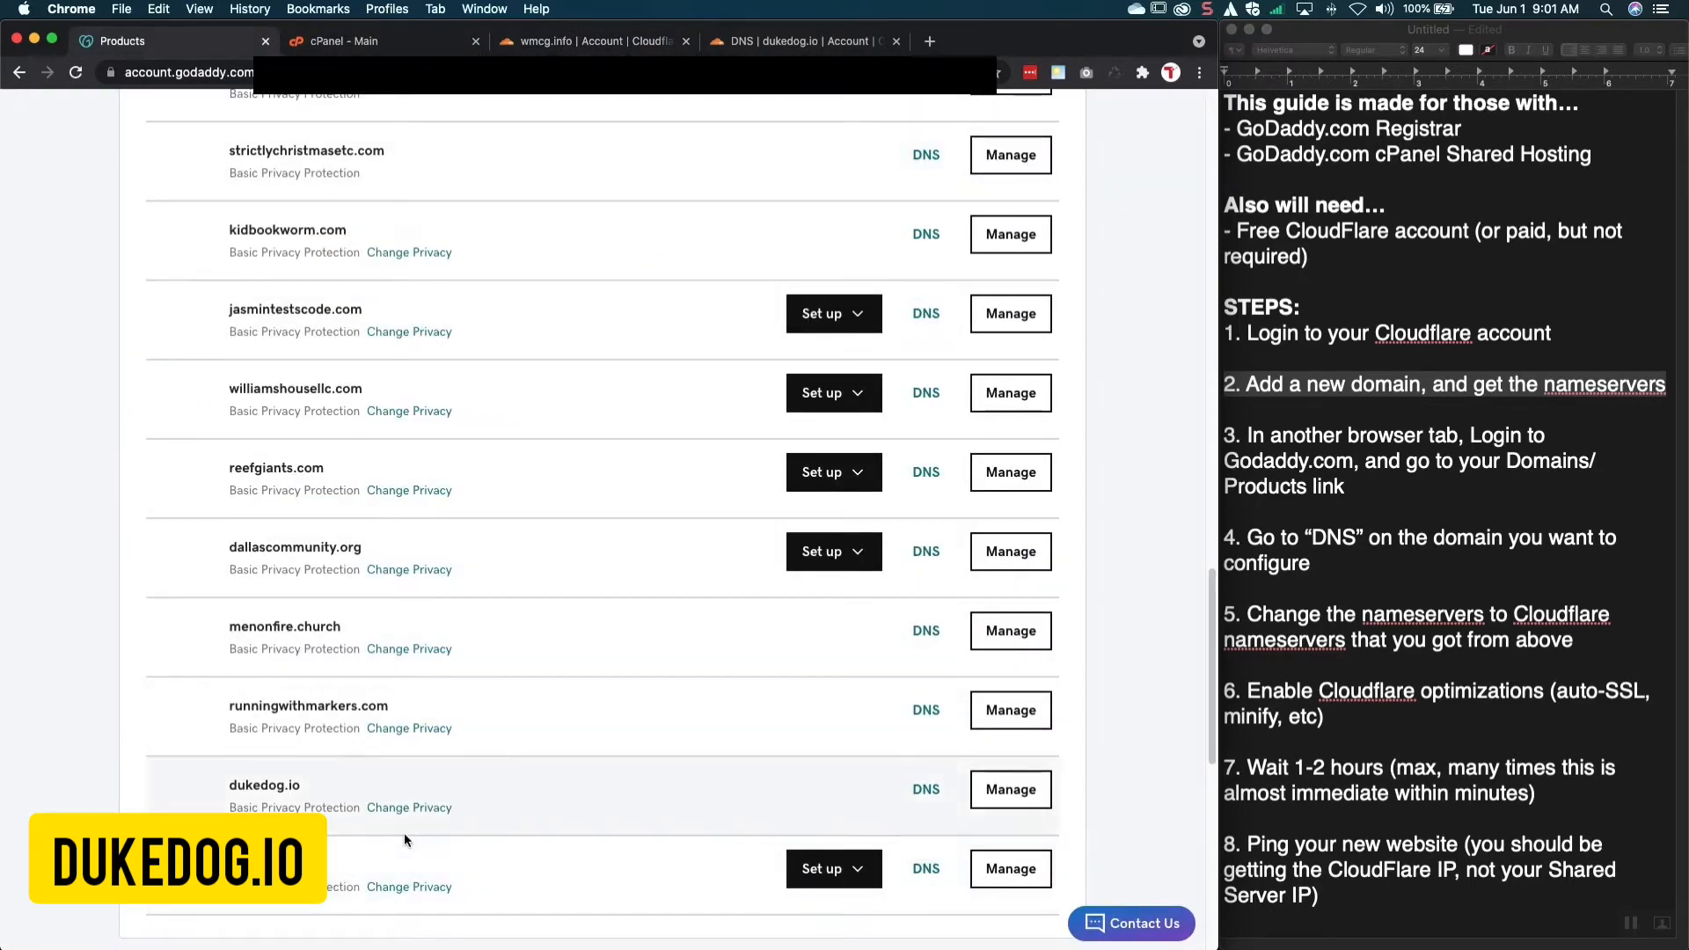
pyautogui.click(923, 870)
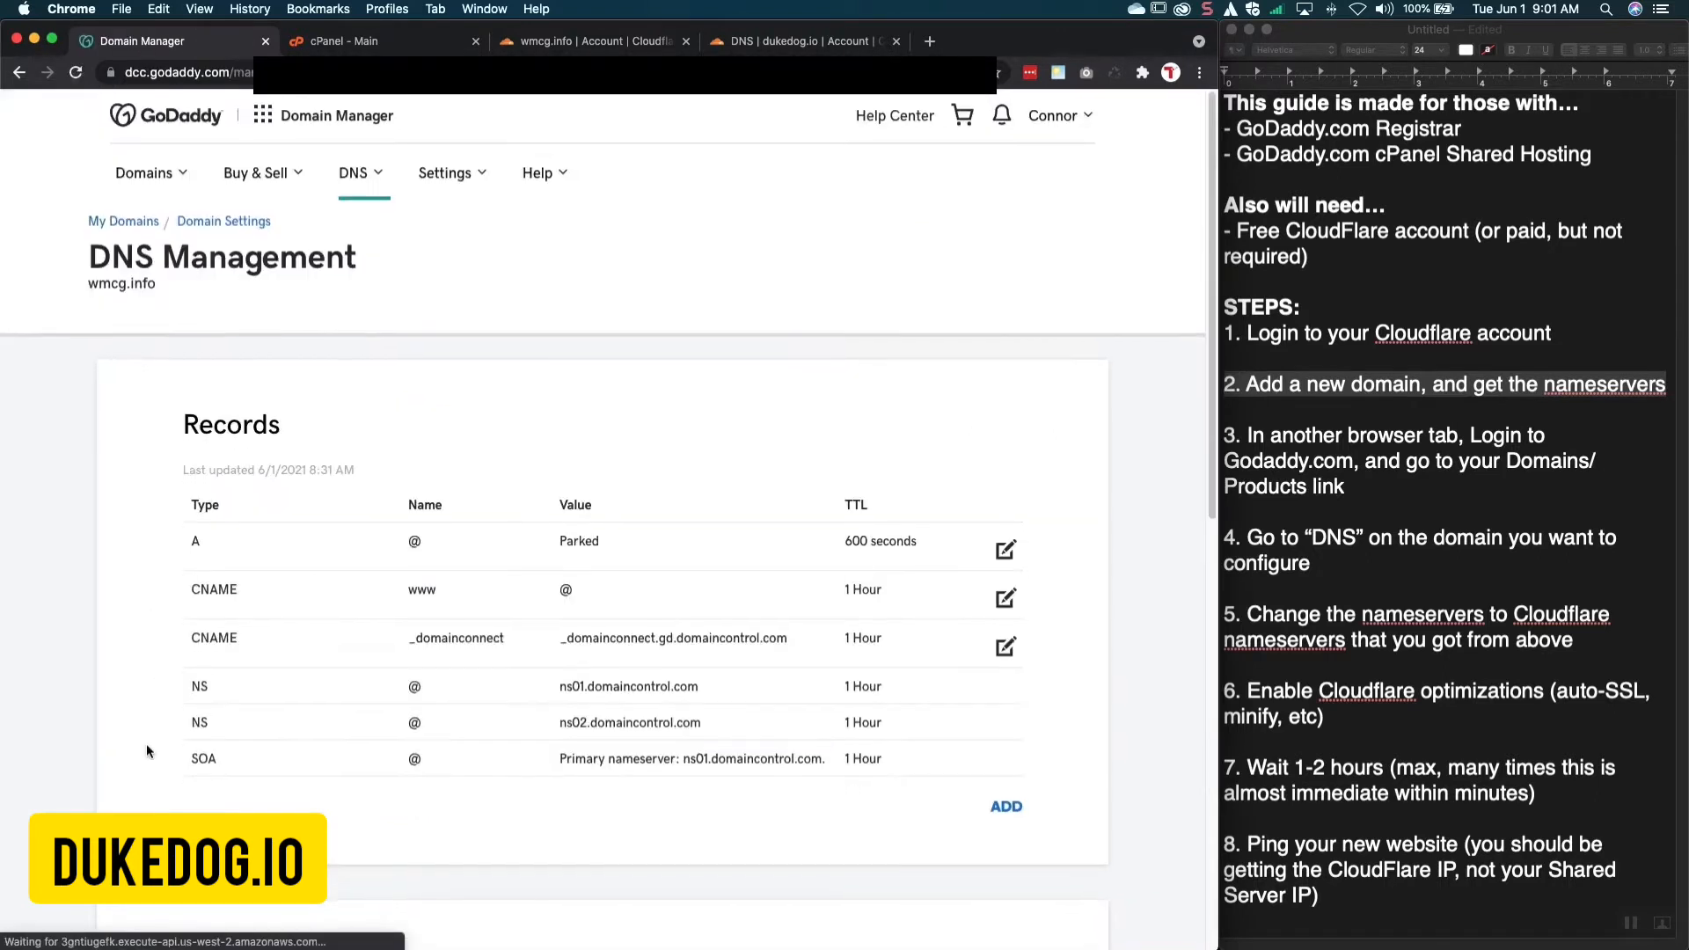
pyautogui.scroll(-1, 454, 517)
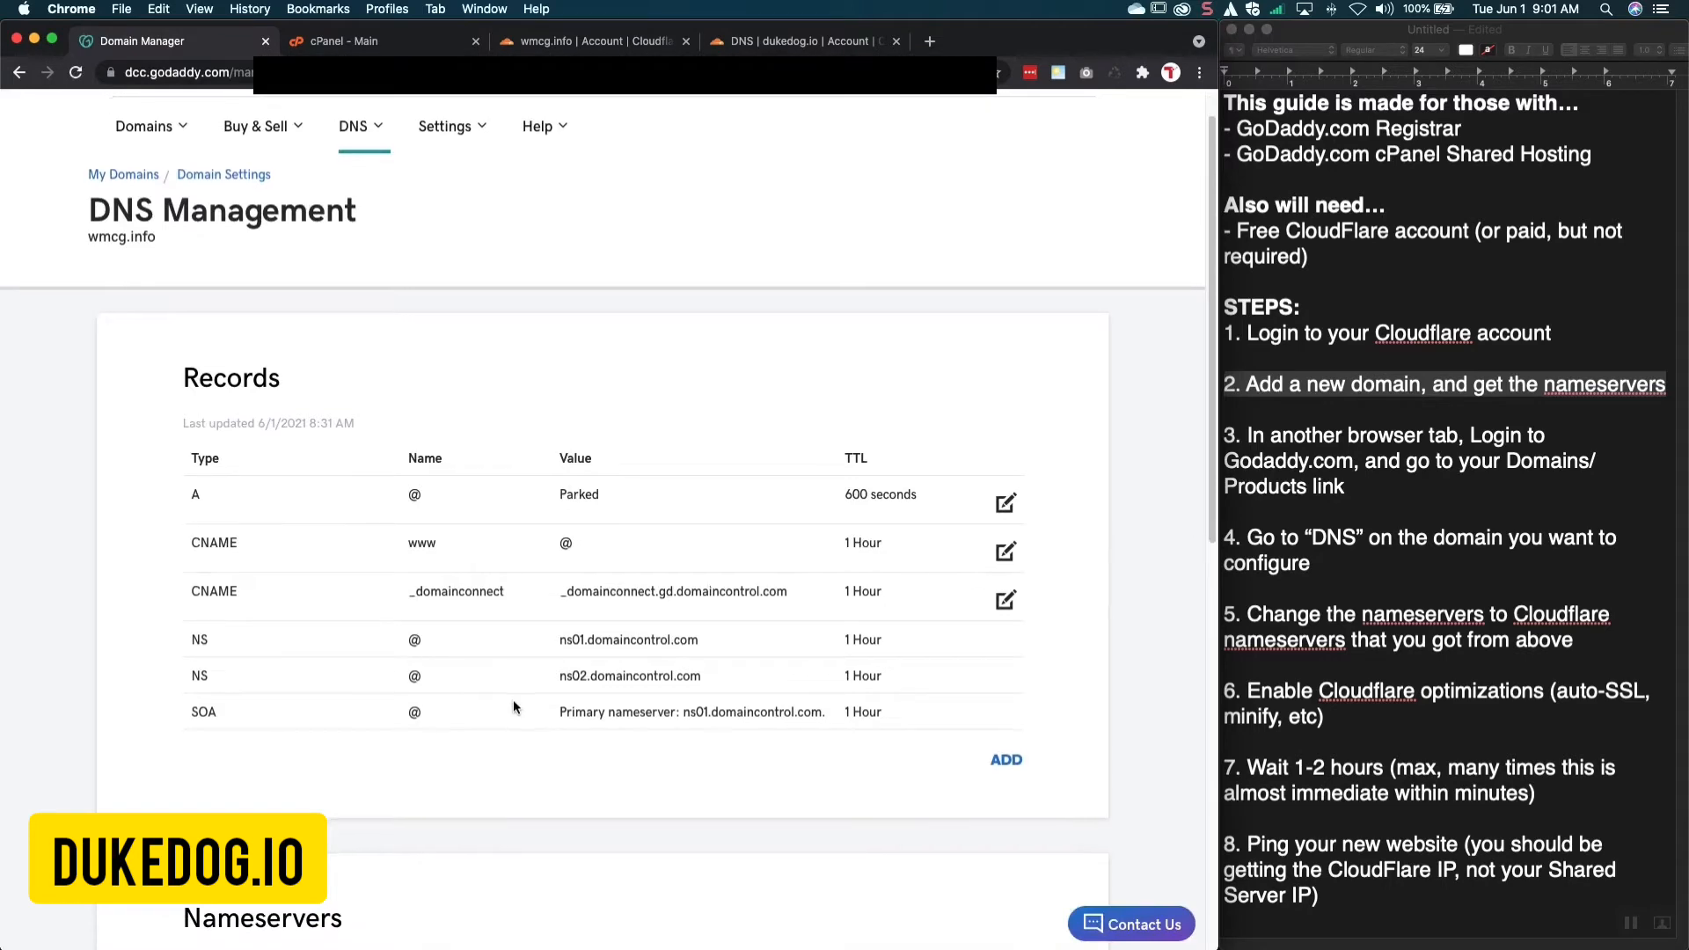
pyautogui.scroll(-10, 514, 678)
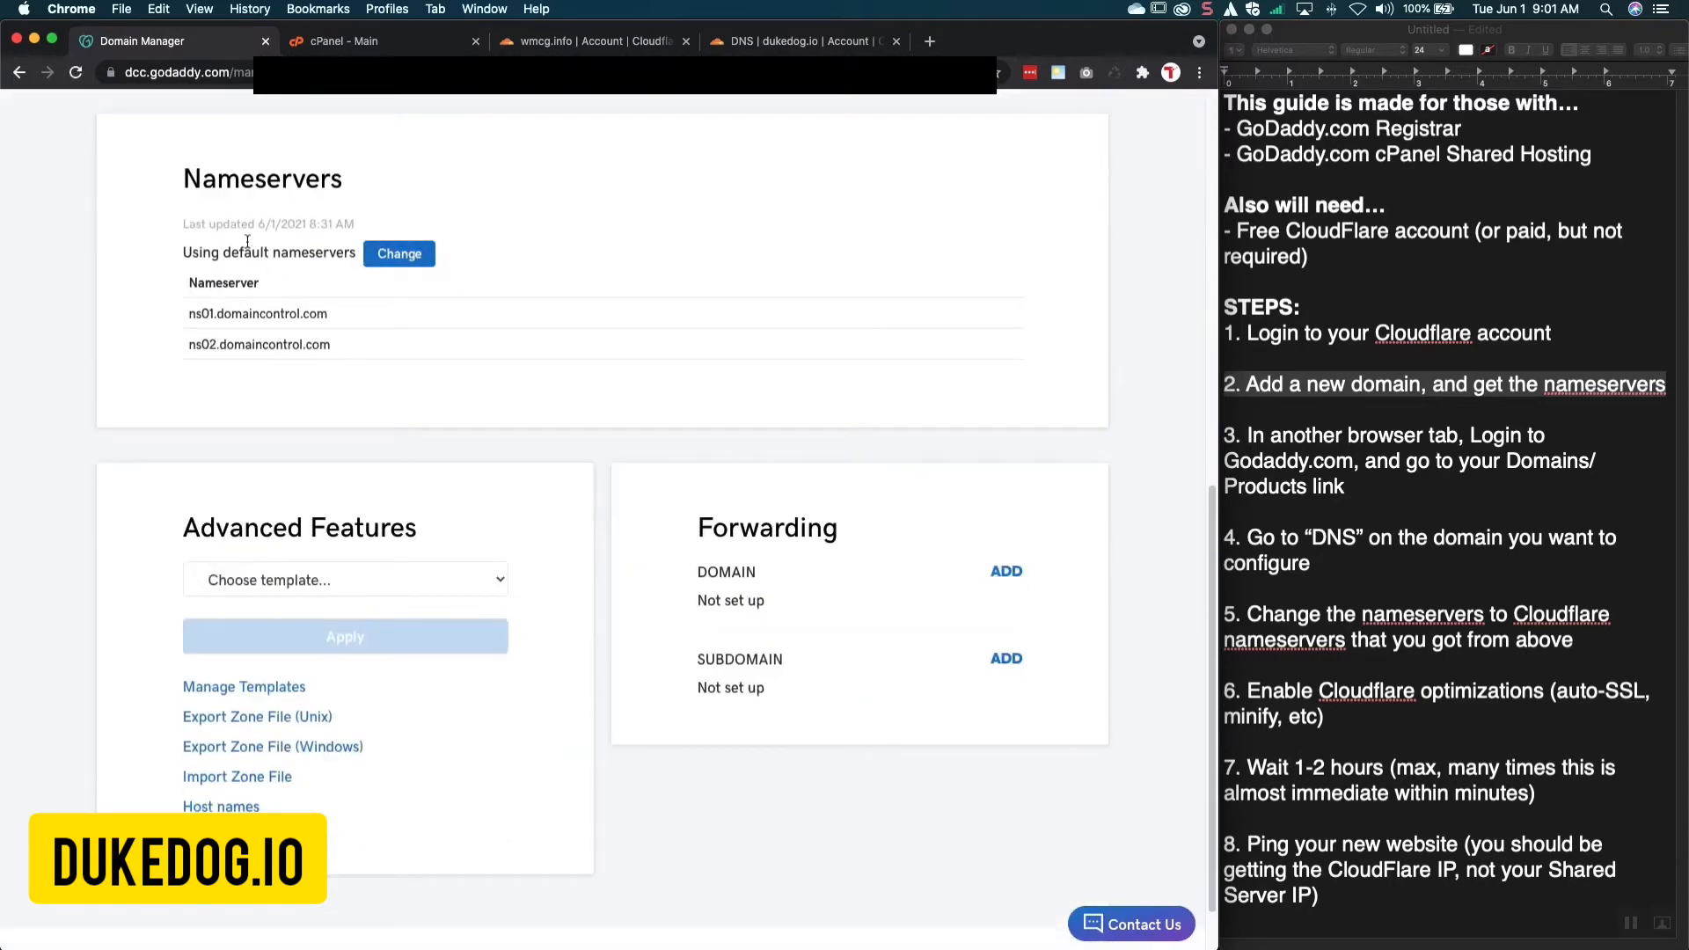
pyautogui.moveTo(187, 313); pyautogui.dragTo(366, 336)
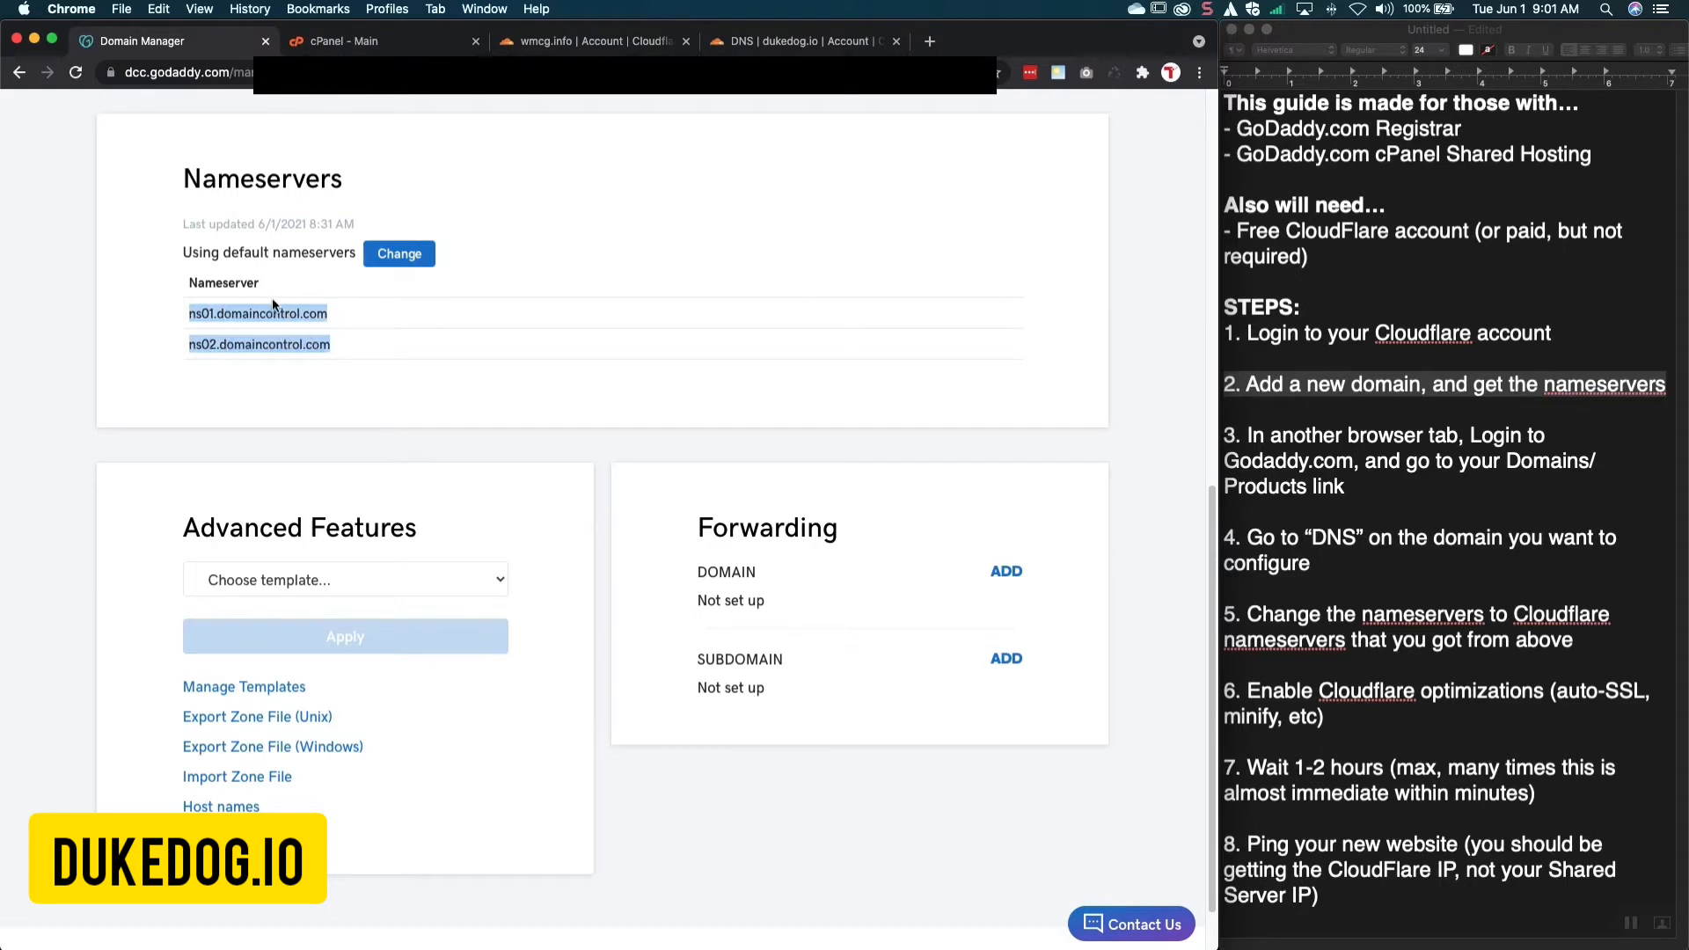
pyautogui.click(394, 309)
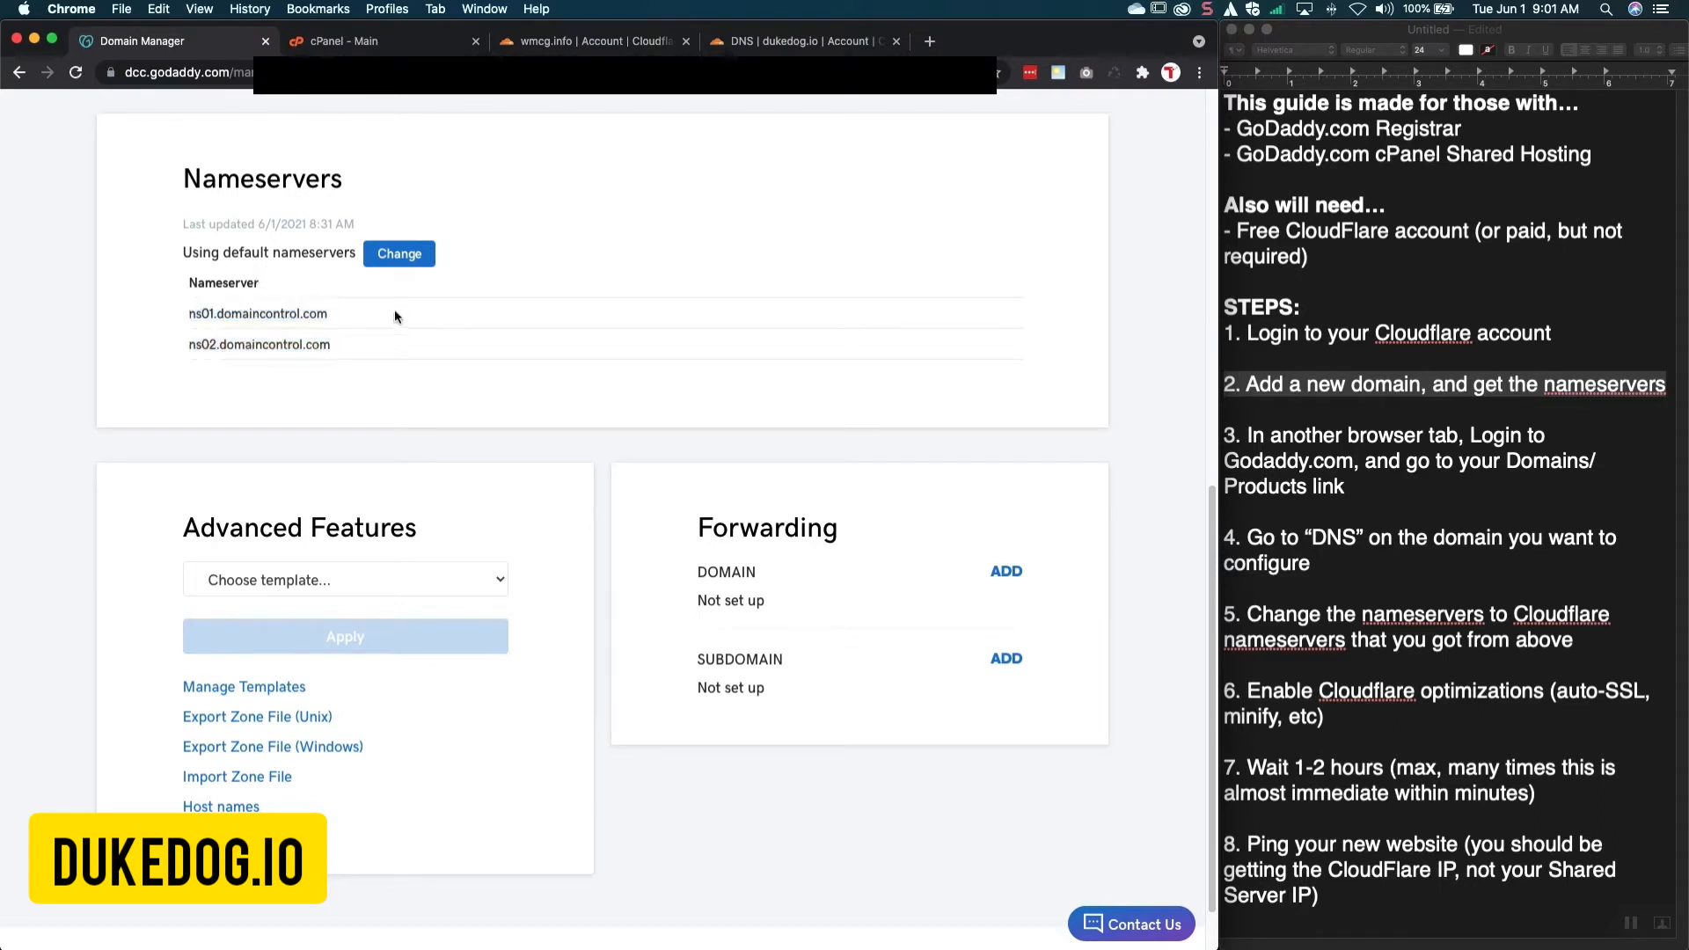
# Start changing the nameservers of wmcg.info and open the form for entering custom ones
pyautogui.click(395, 255)
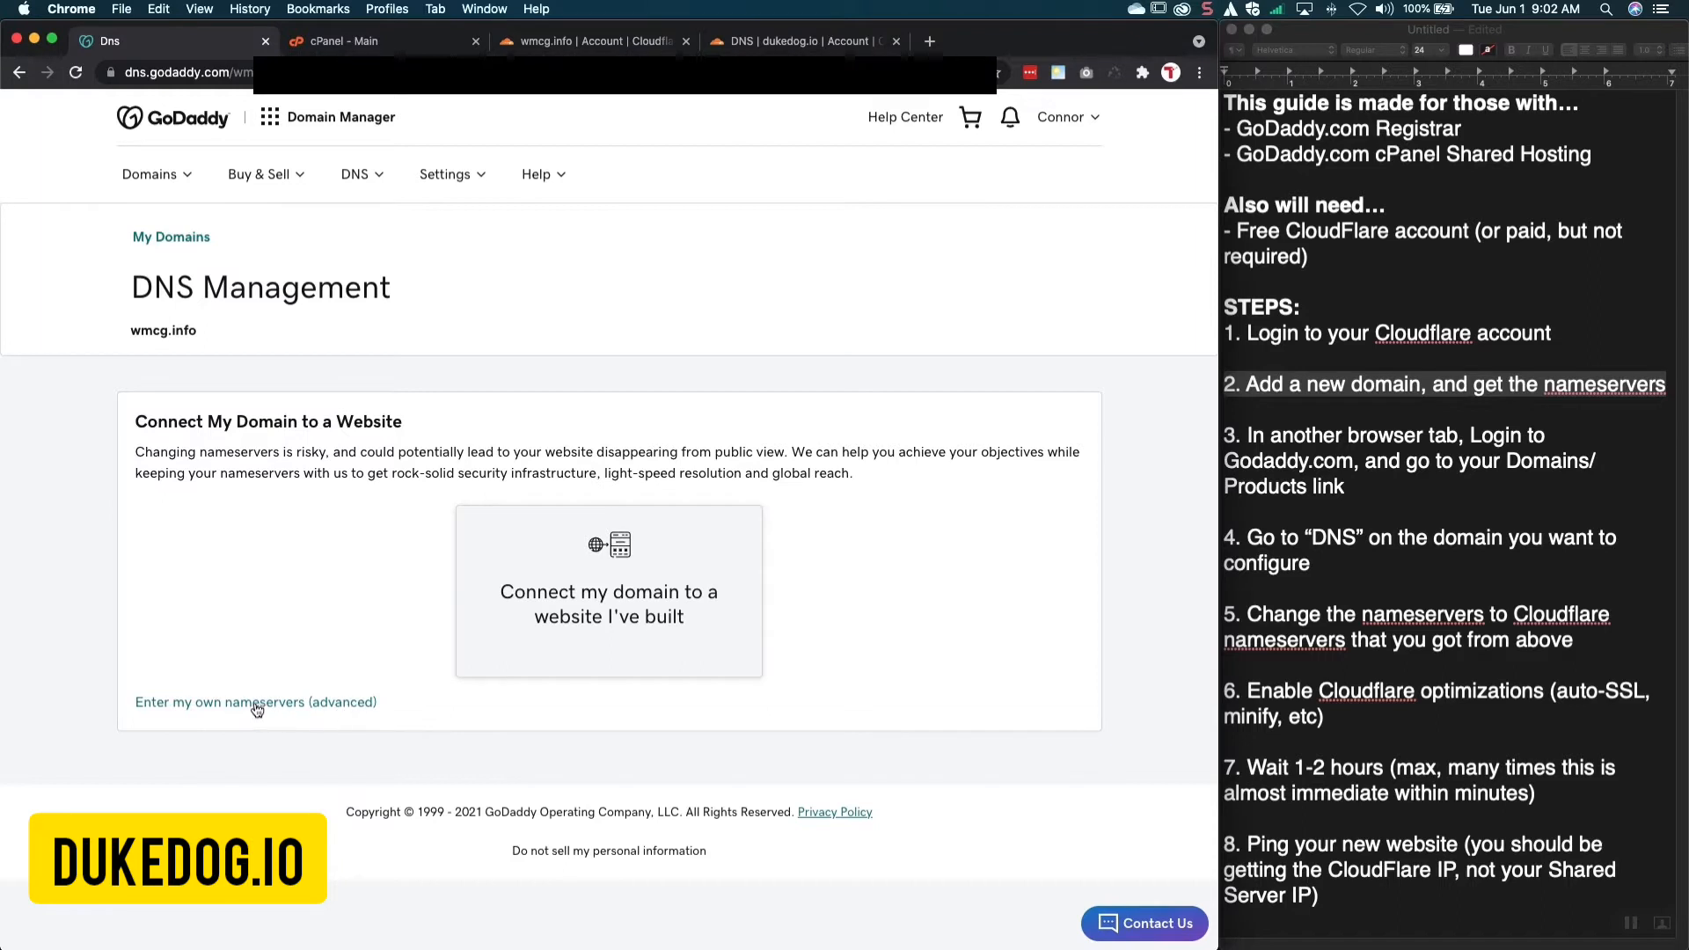
pyautogui.click(304, 704)
pyautogui.click(268, 504)
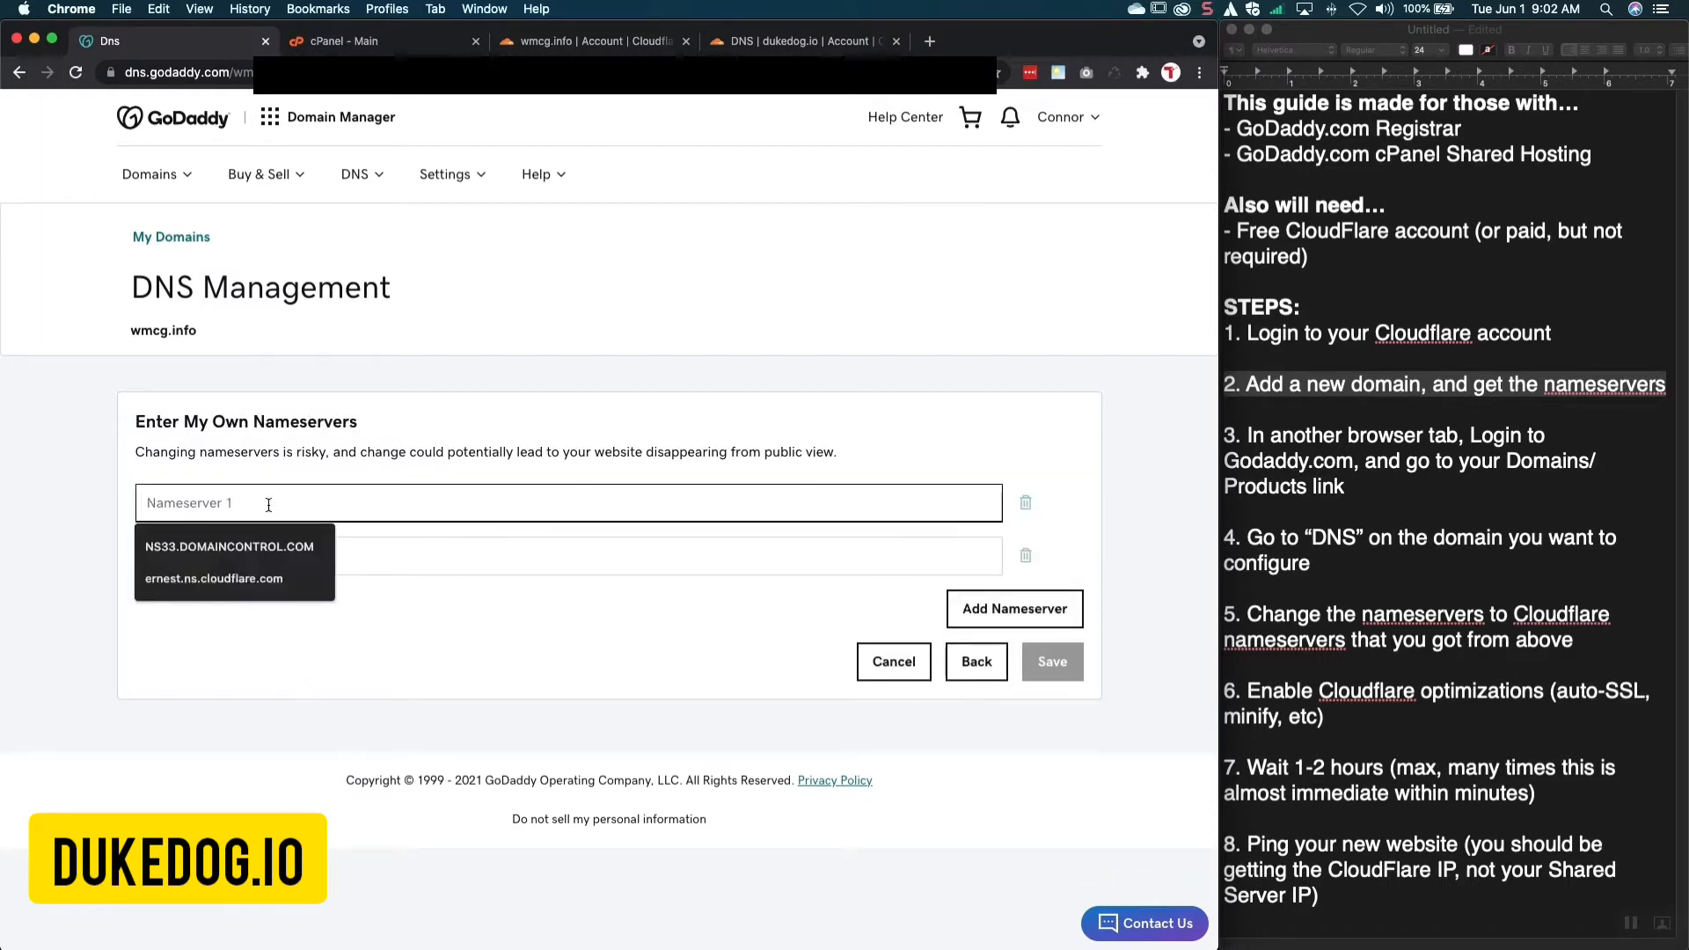
pyautogui.click(407, 560)
pyautogui.click(437, 618)
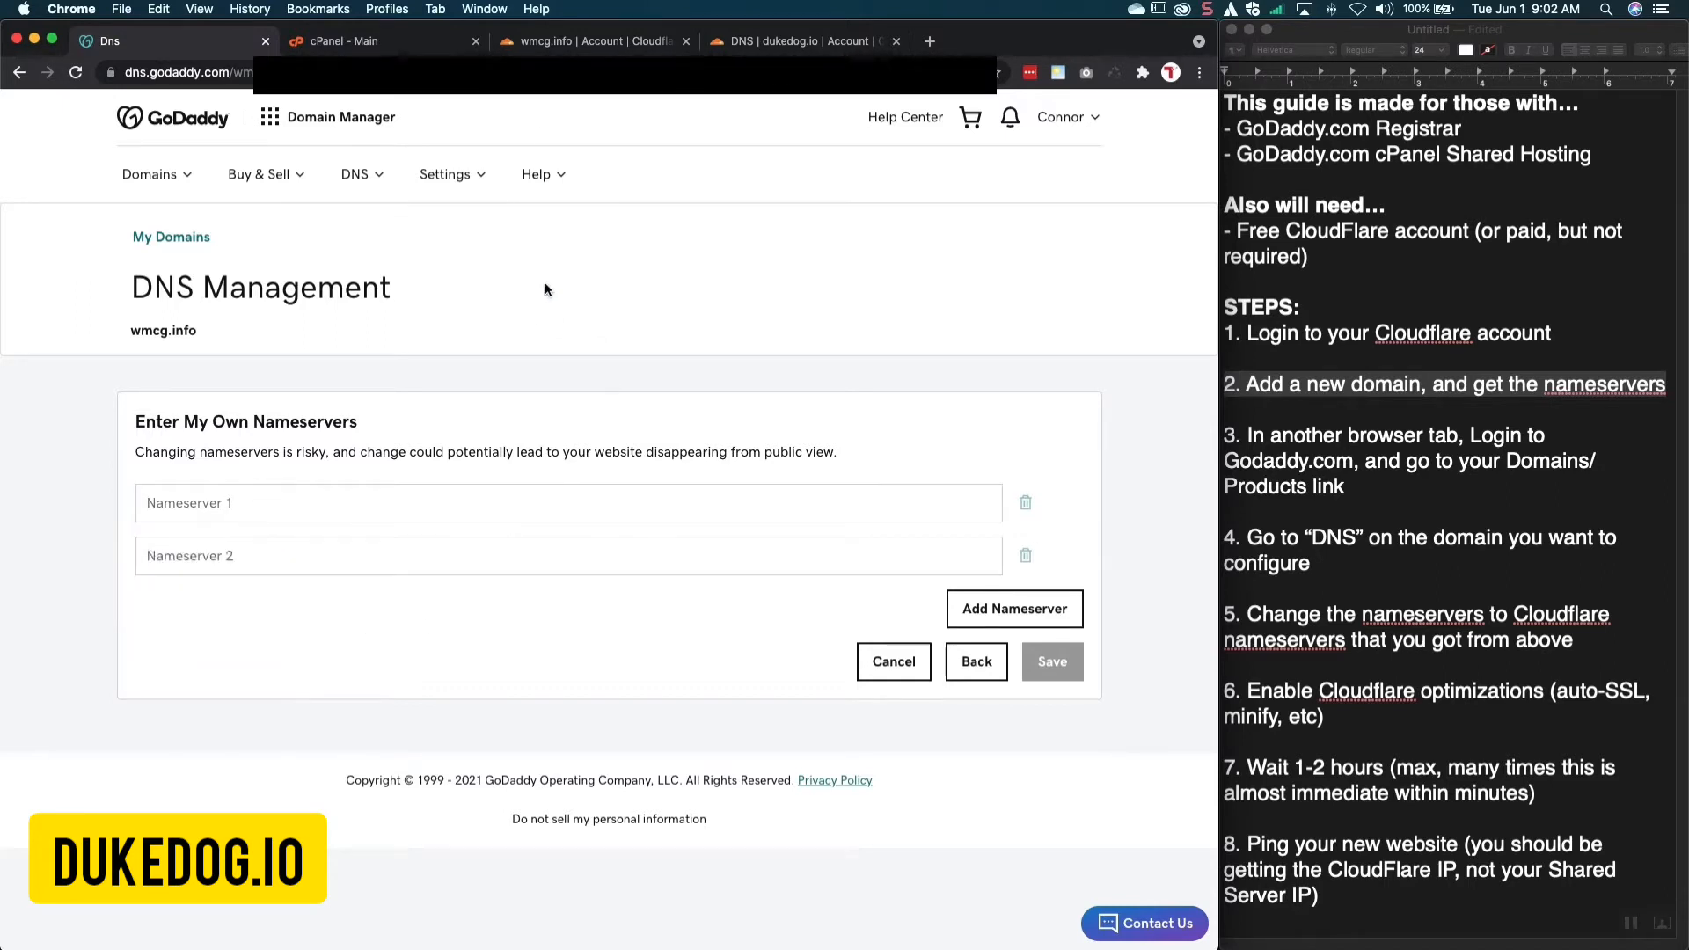
# Copy the first Cloudflare nameserver, ernest.ns.cloudflare.com, from the wmcg.info setup page
pyautogui.click(547, 49)
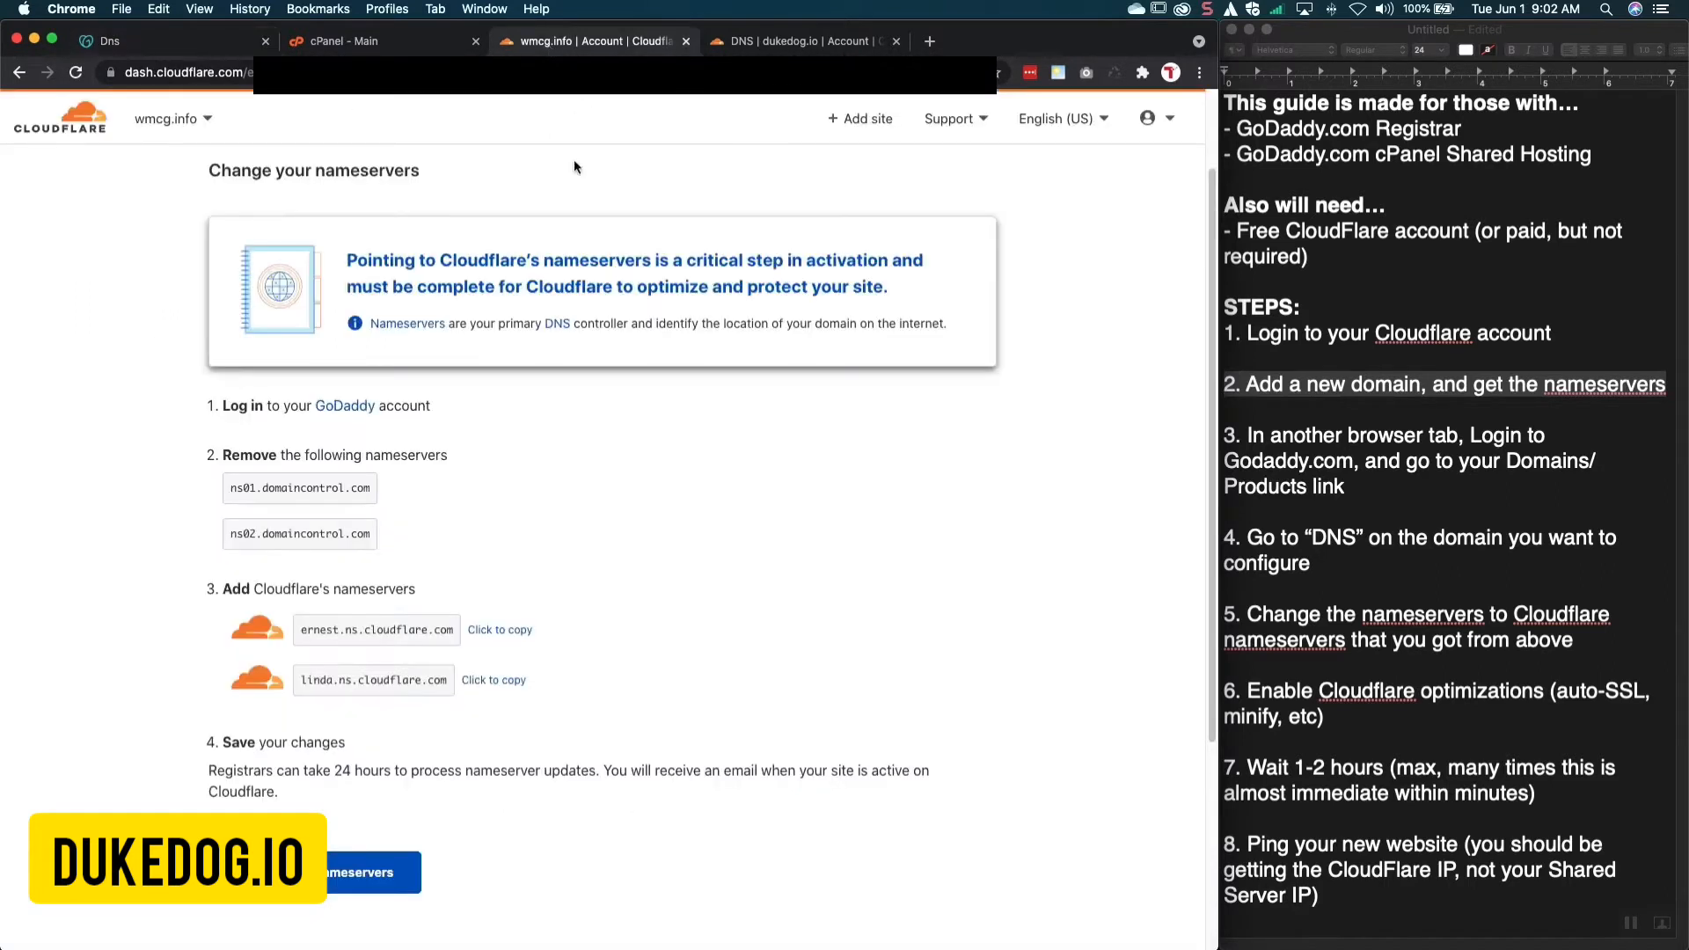
pyautogui.click(480, 635)
pyautogui.moveTo(303, 631); pyautogui.dragTo(429, 630)
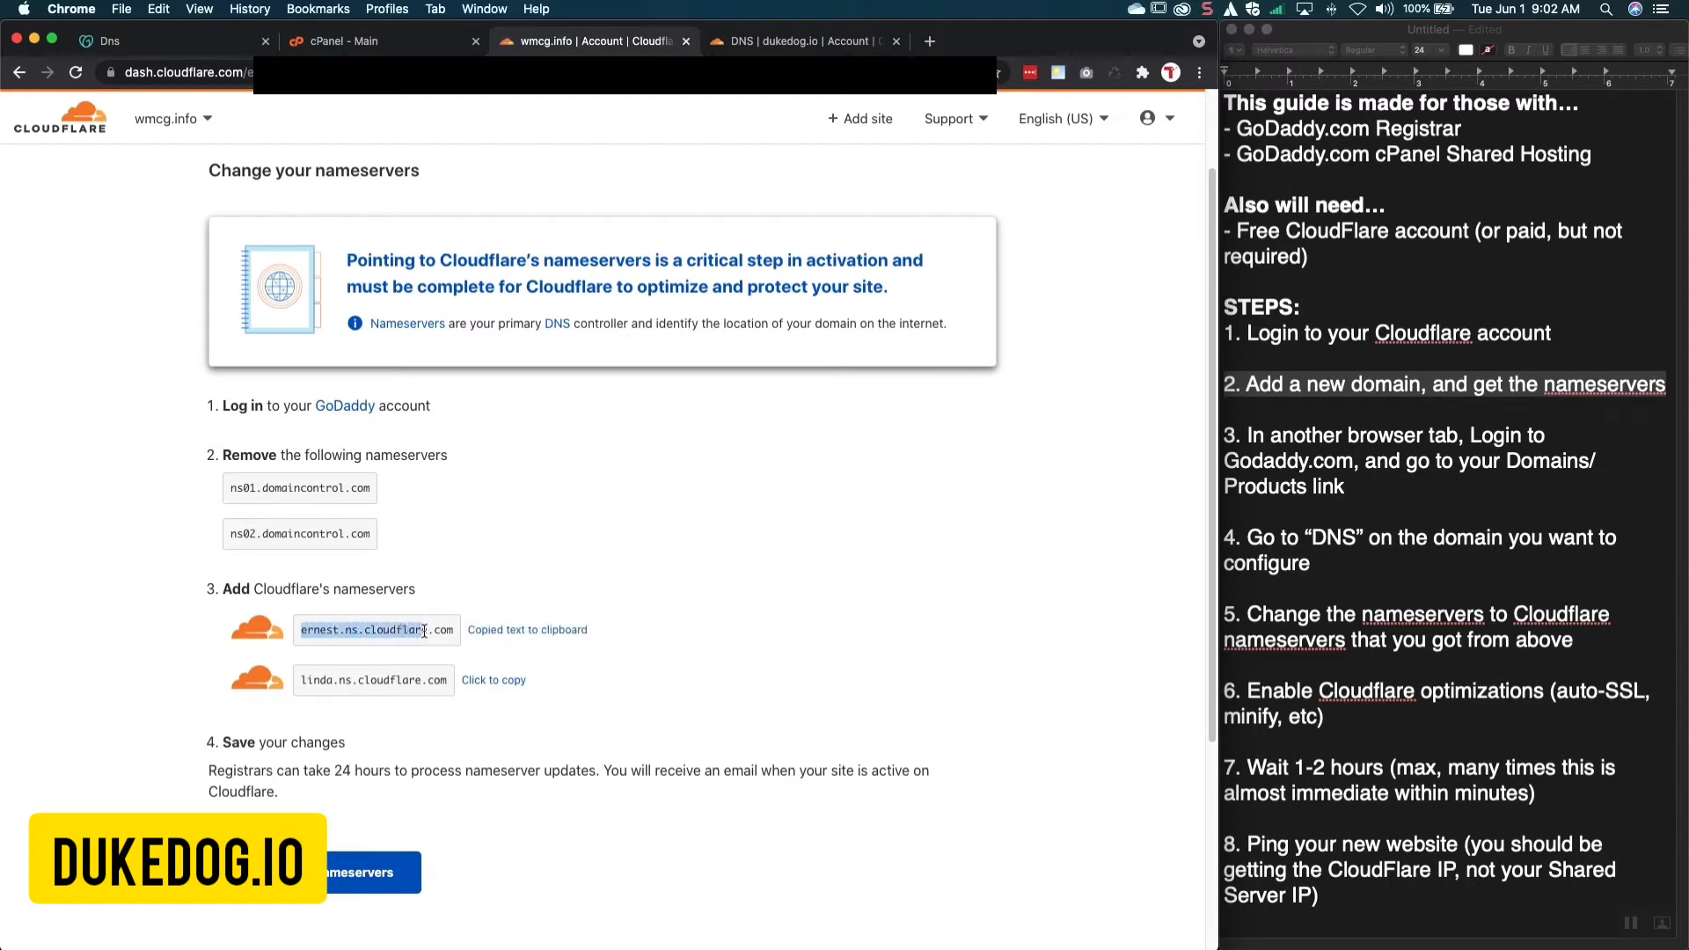
pyautogui.click(383, 631)
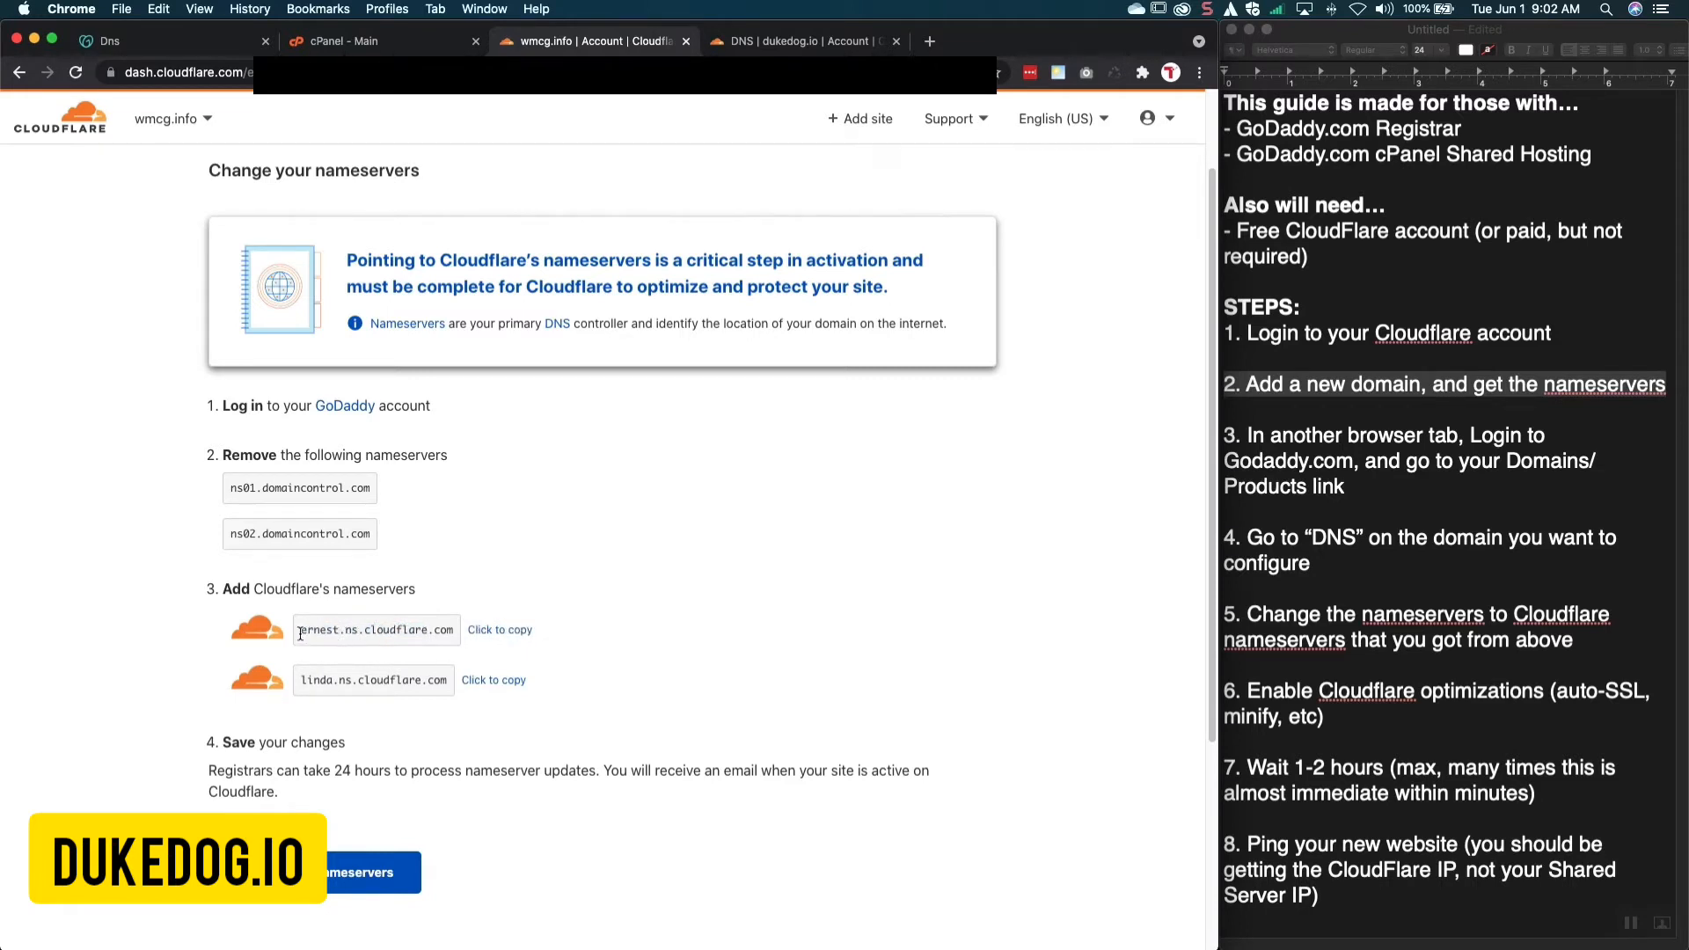
pyautogui.moveTo(299, 633); pyautogui.dragTo(458, 630)
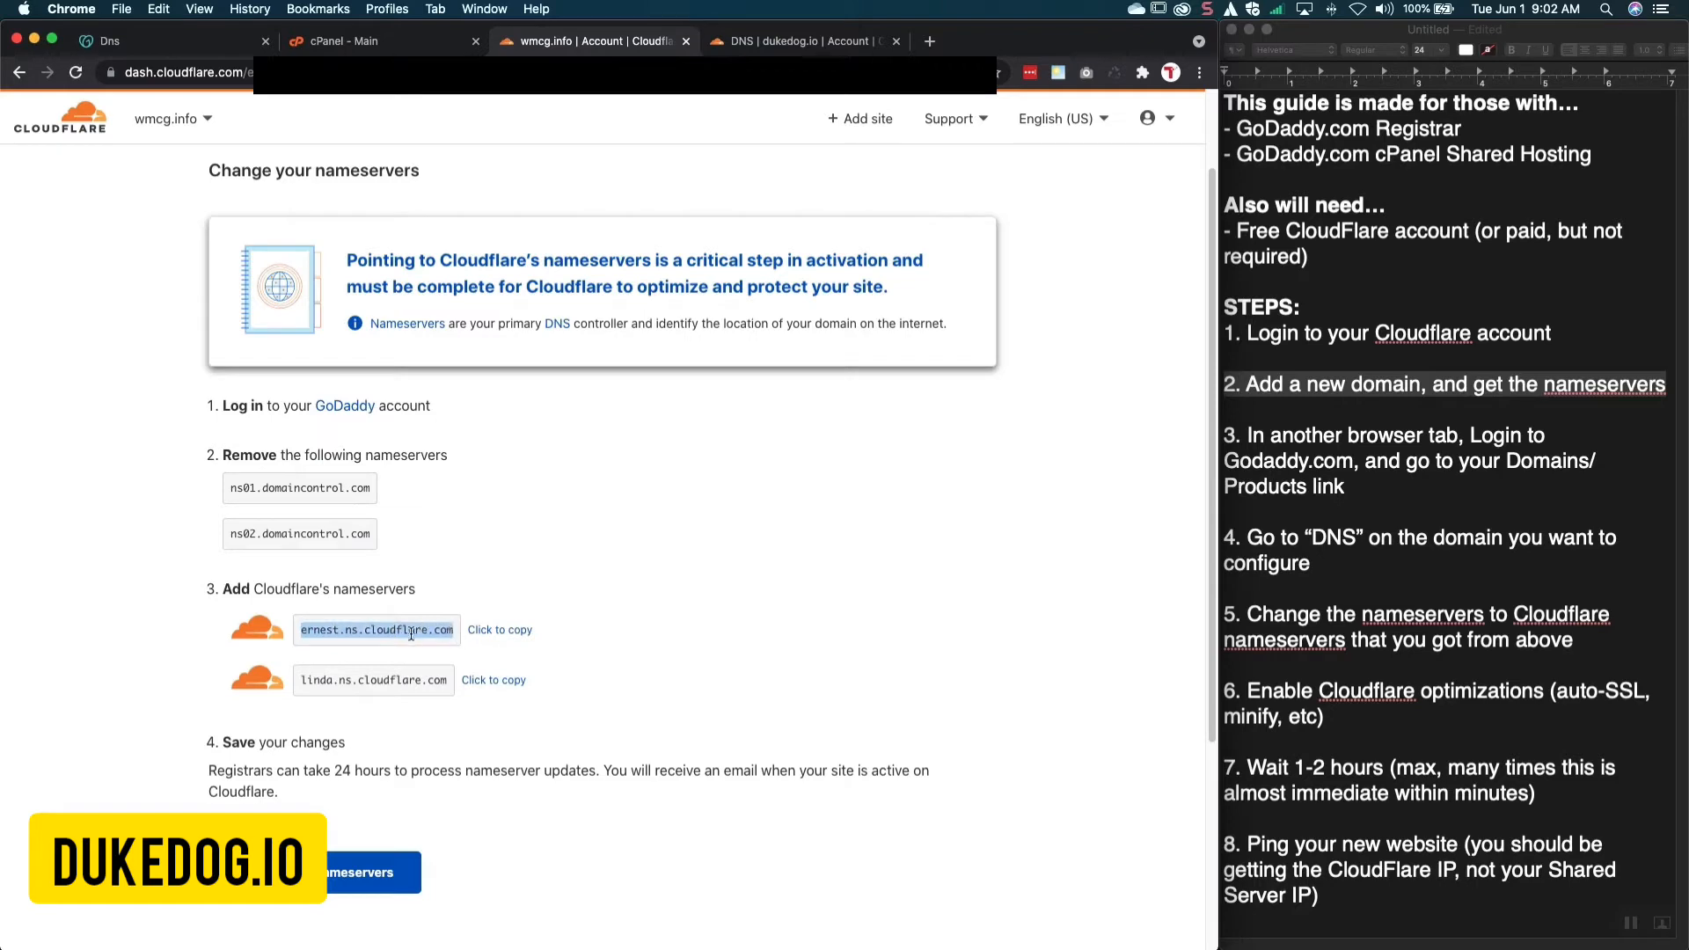
pyautogui.rightClick(411, 632)
pyautogui.click(453, 670)
# Enter ernest.ns.cloudflare.com as Nameserver 1 for wmcg.info in GoDaddy
pyautogui.click(369, 41)
pyautogui.click(189, 41)
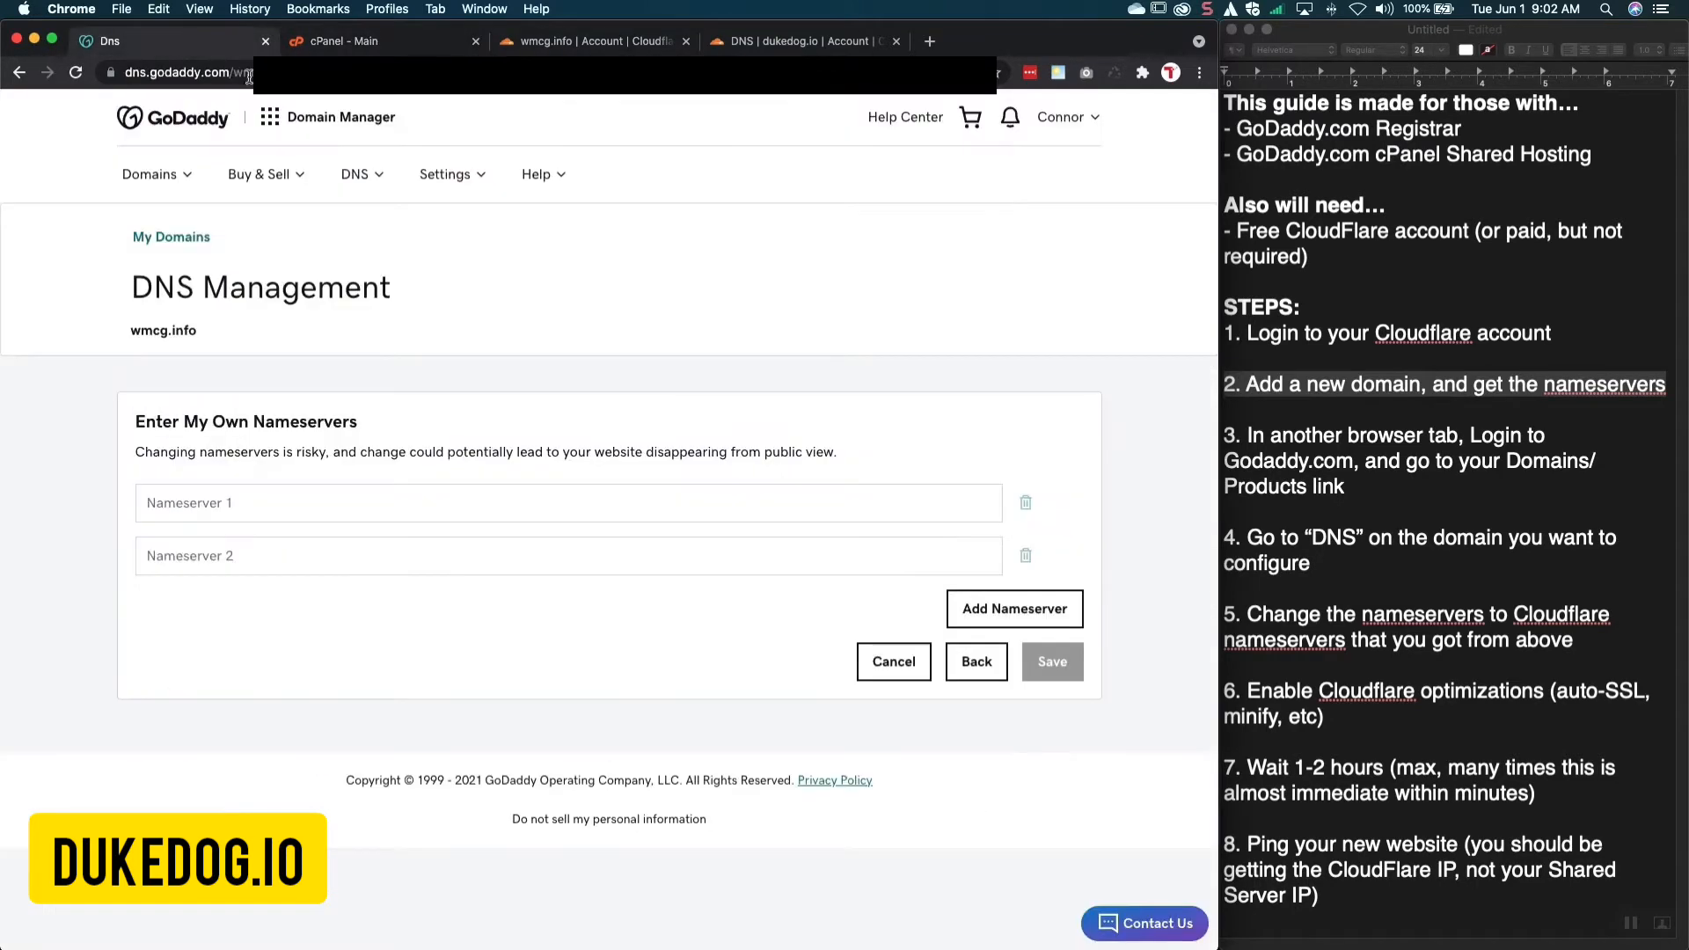
pyautogui.click(175, 510)
pyautogui.rightClick(175, 508)
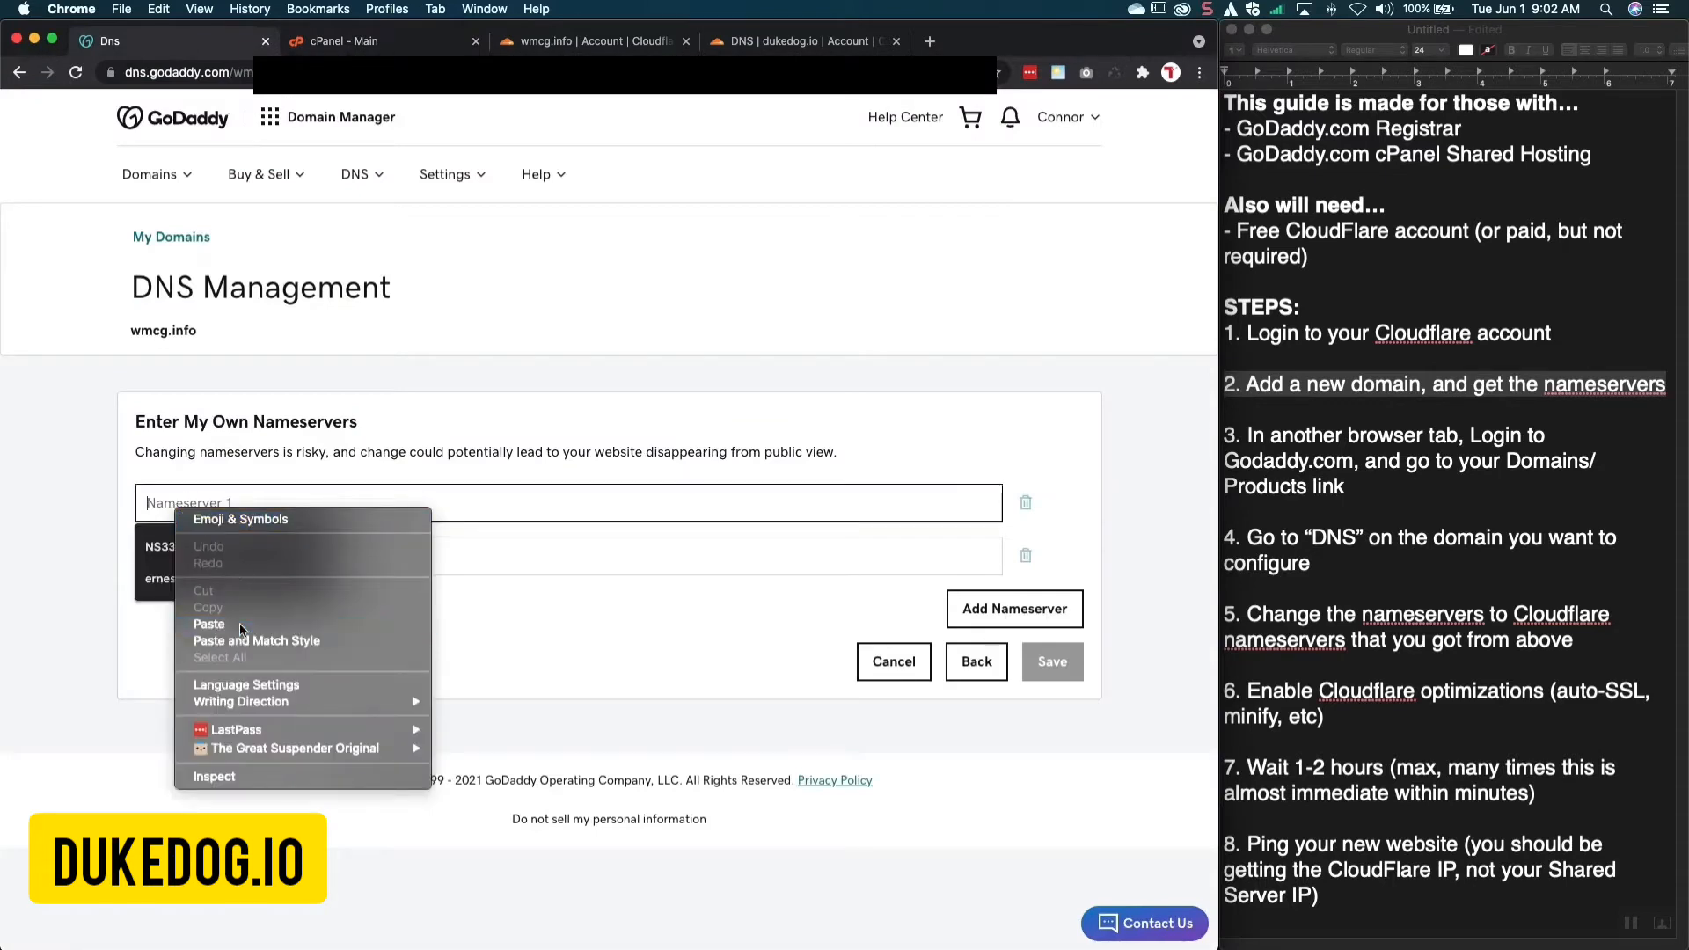
pyautogui.click(210, 624)
# Copy linda.ns.cloudflare.com from the Cloudflare setup page and enter it as Nameserver 2 for wmcg.info in GoDaddy
pyautogui.click(297, 556)
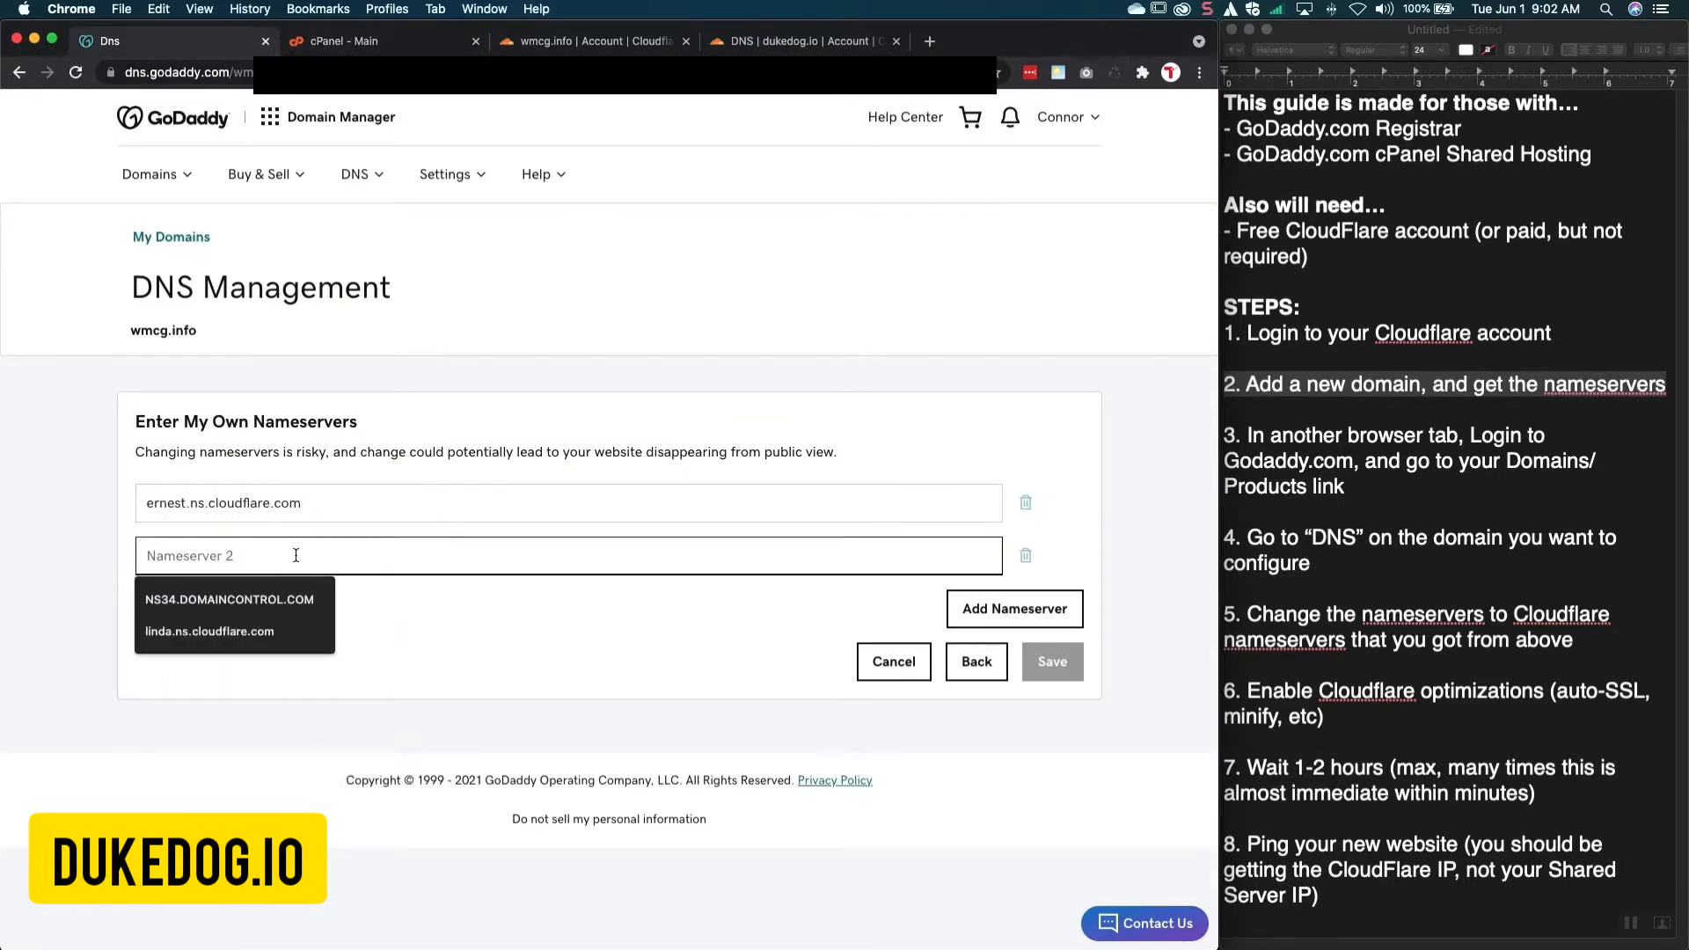
pyautogui.click(543, 41)
pyautogui.click(299, 679)
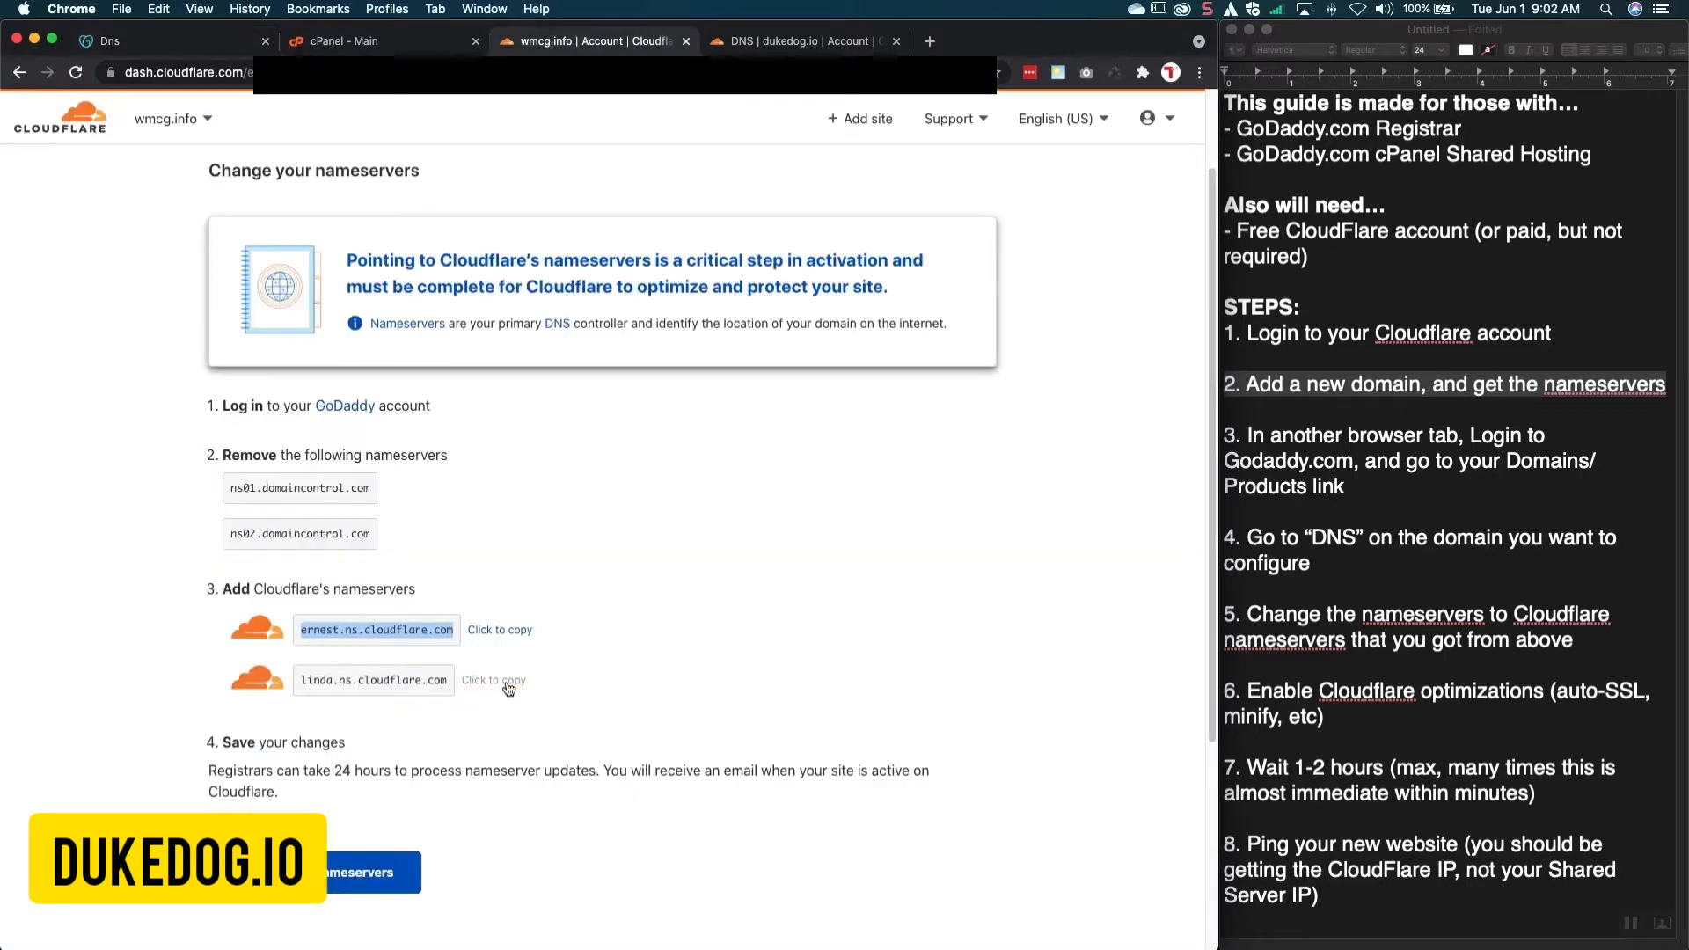
pyautogui.click(156, 44)
pyautogui.rightClick(204, 564)
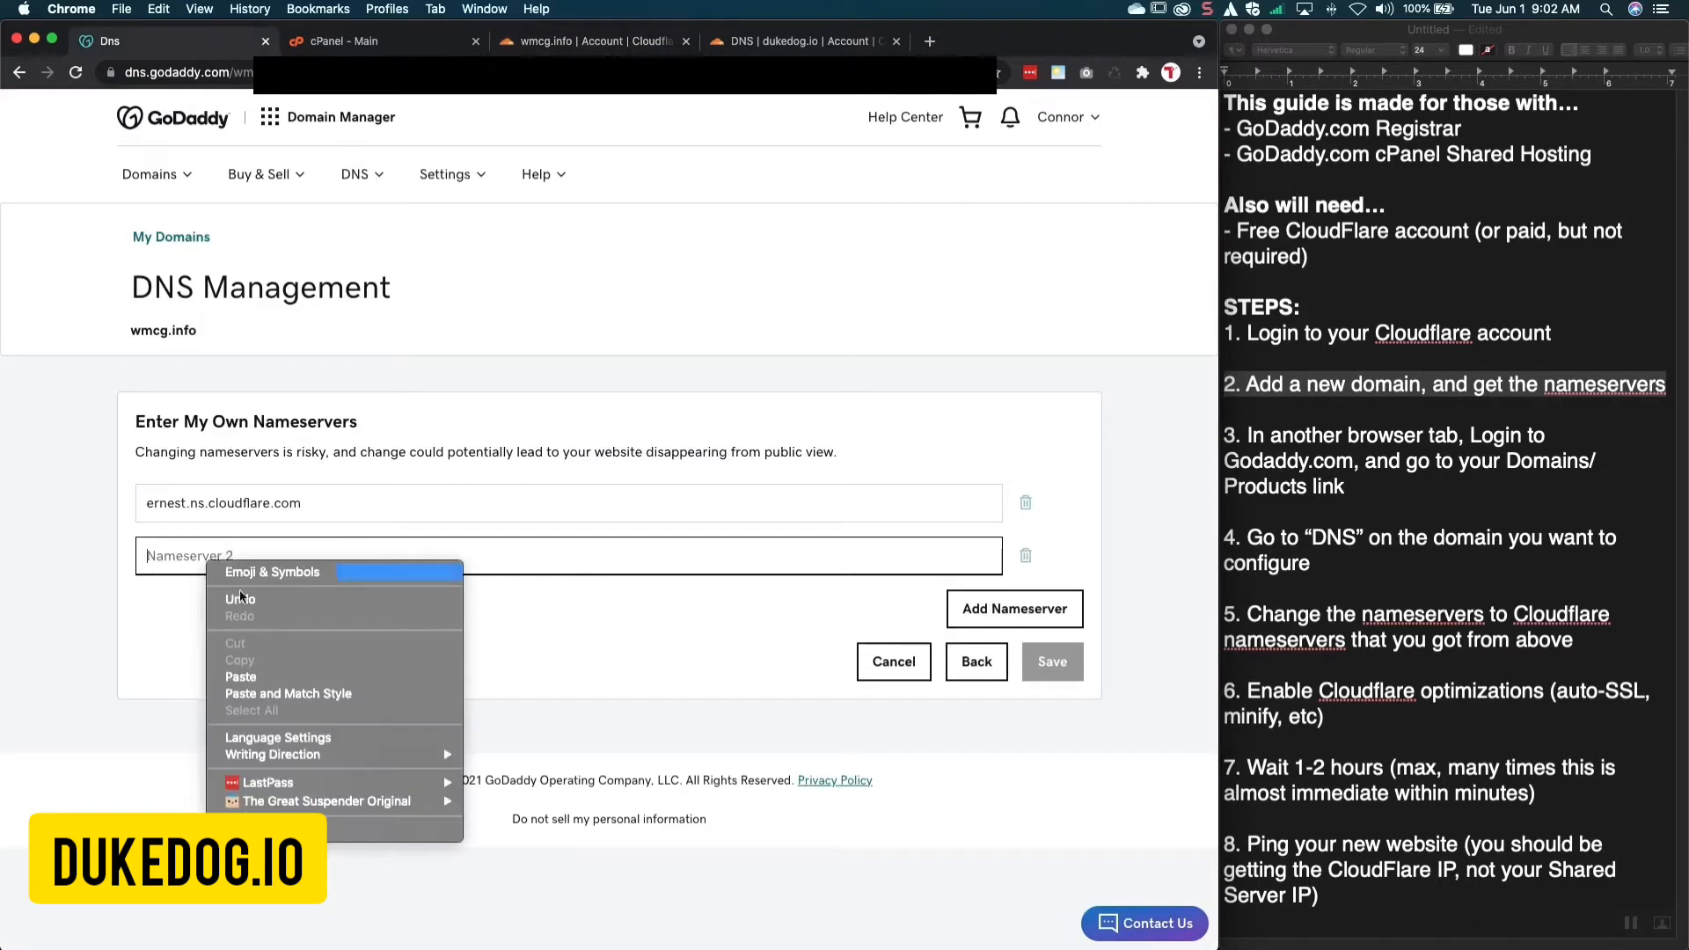
pyautogui.click(253, 677)
# Check the entries against Cloudflare's nameservers, then save them in GoDaddy and consent to the nameserver update for wmcg.info
pyautogui.click(564, 44)
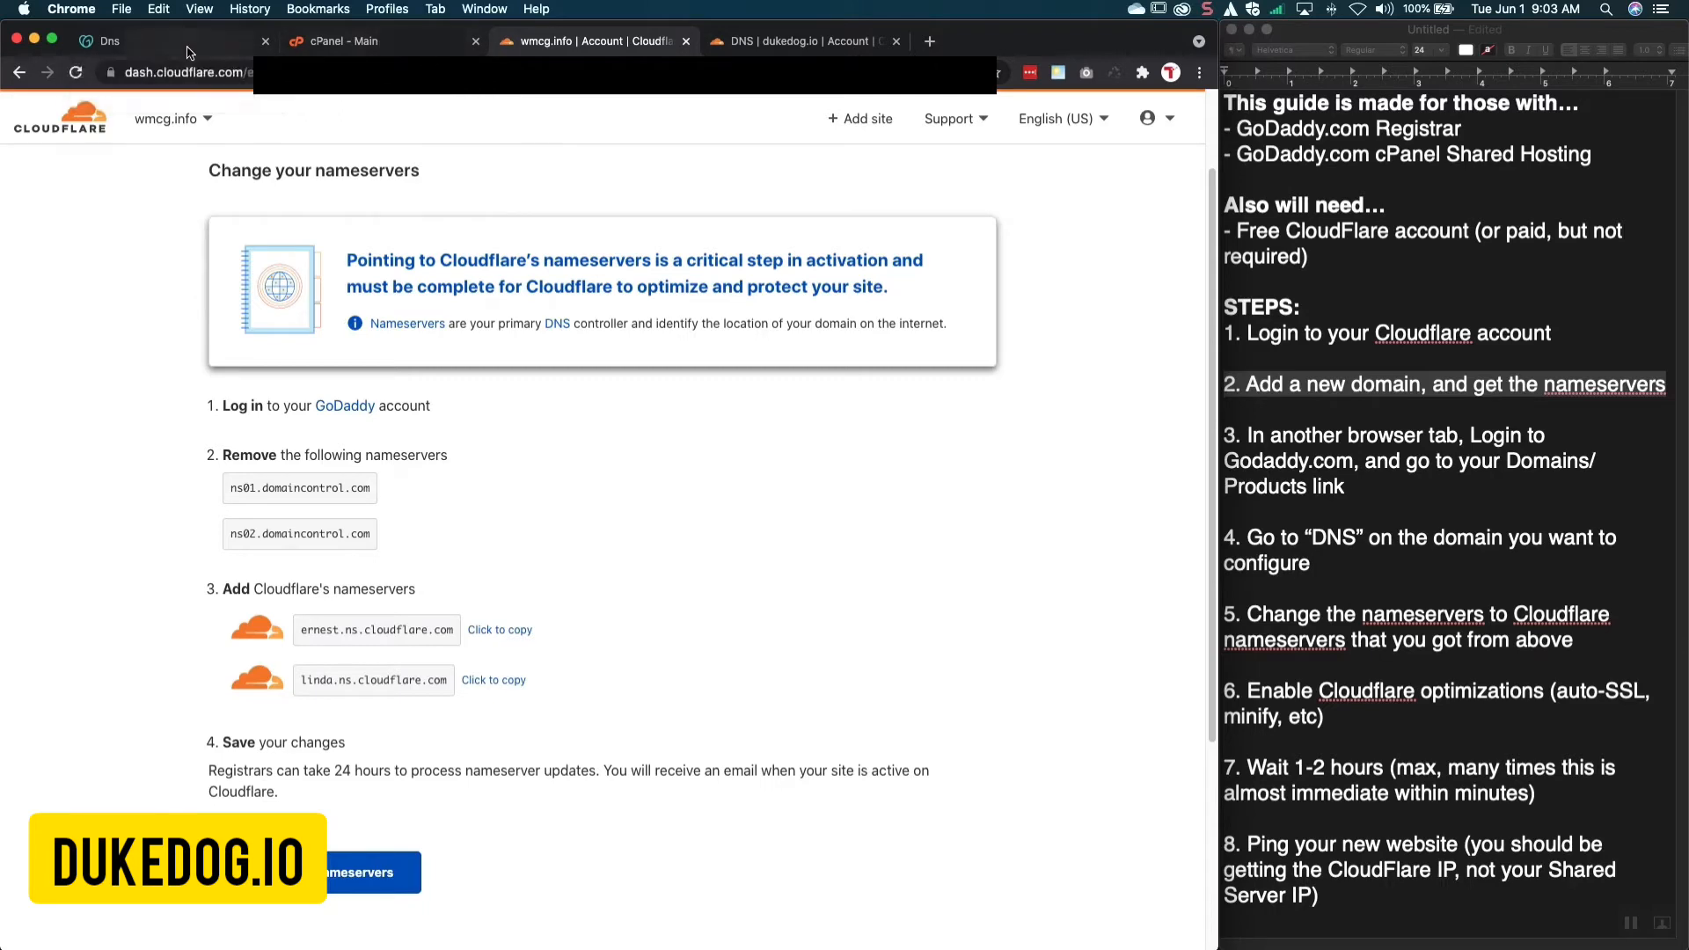
pyautogui.click(159, 40)
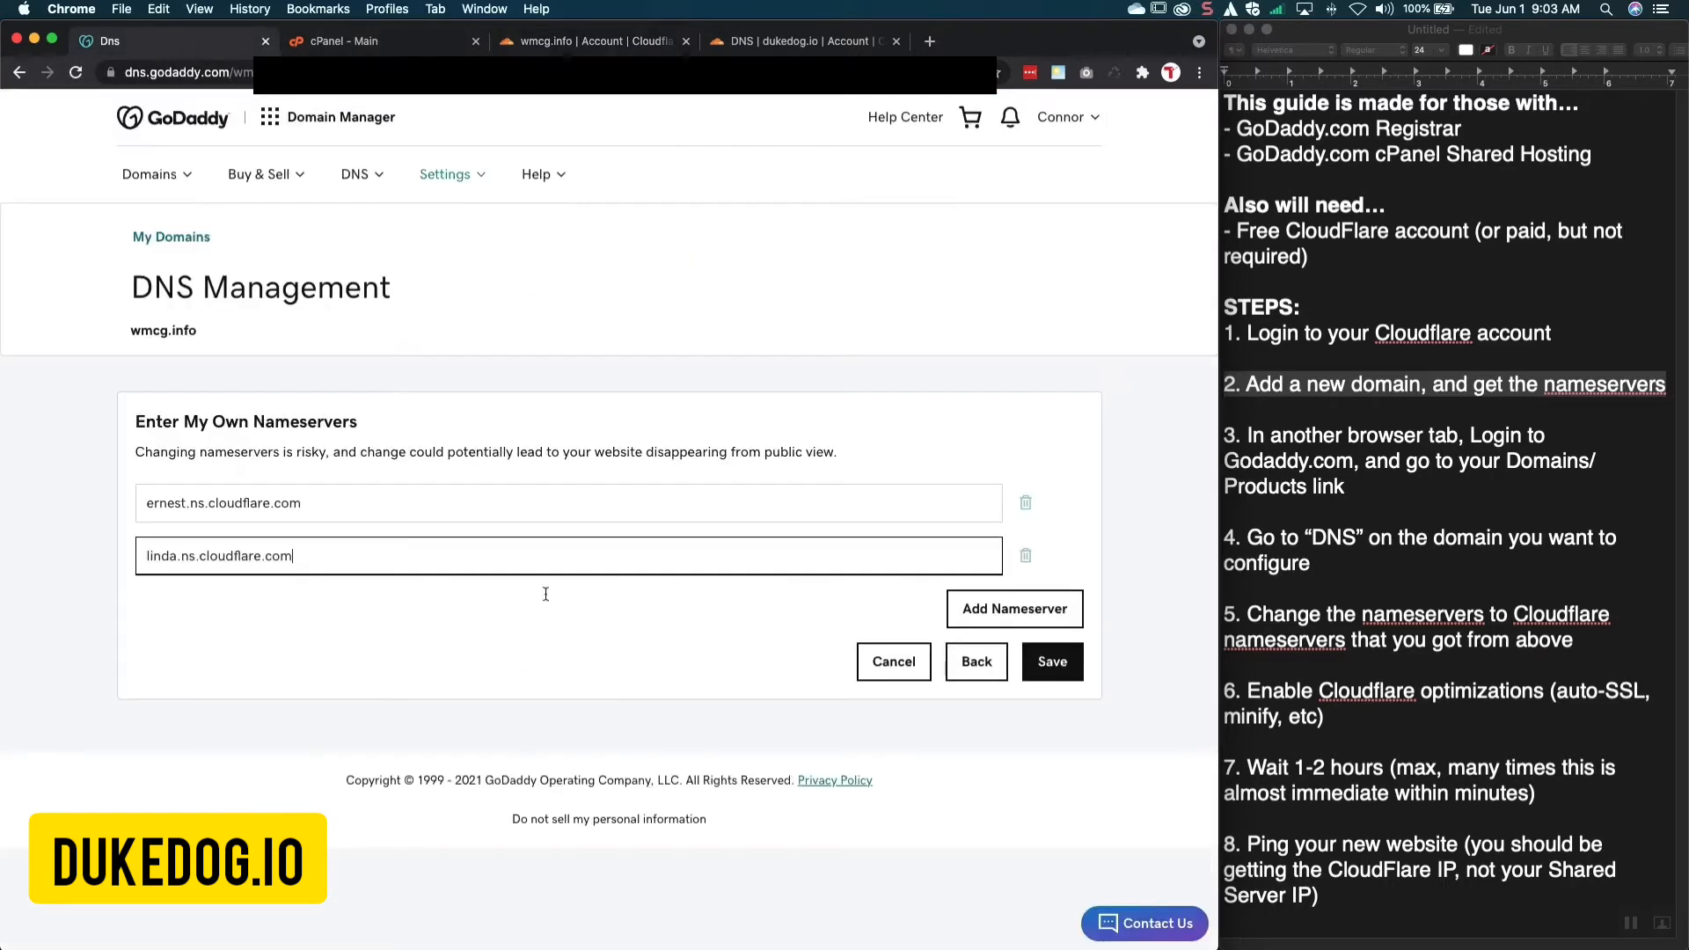
pyautogui.click(1052, 661)
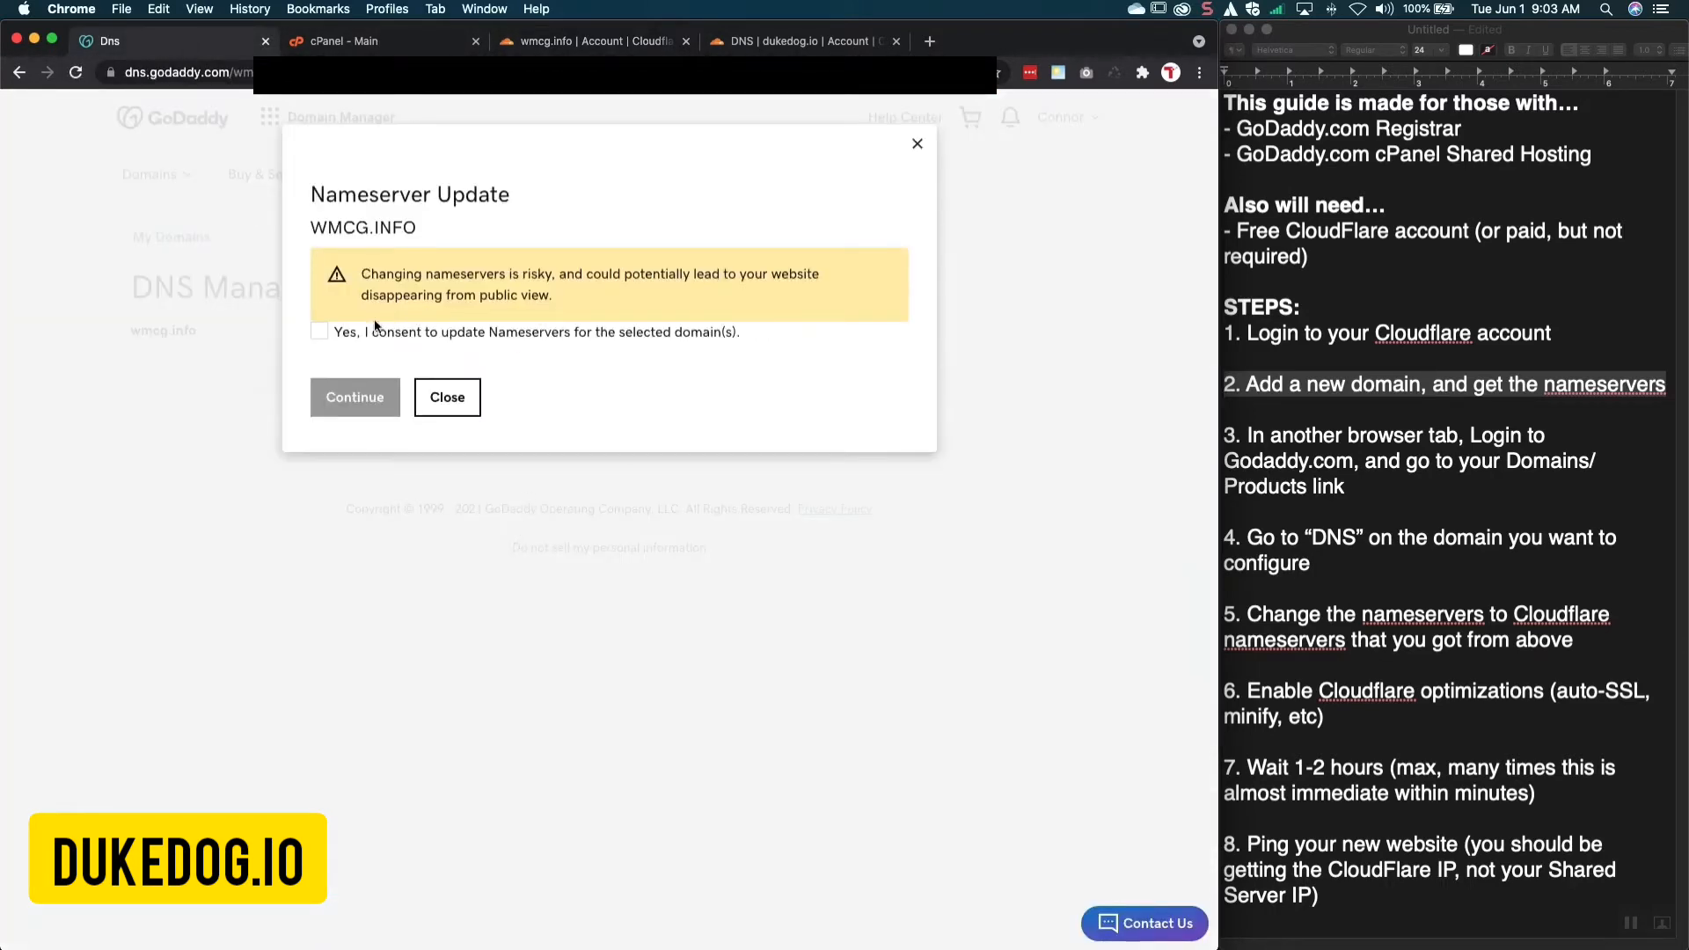
pyautogui.click(320, 332)
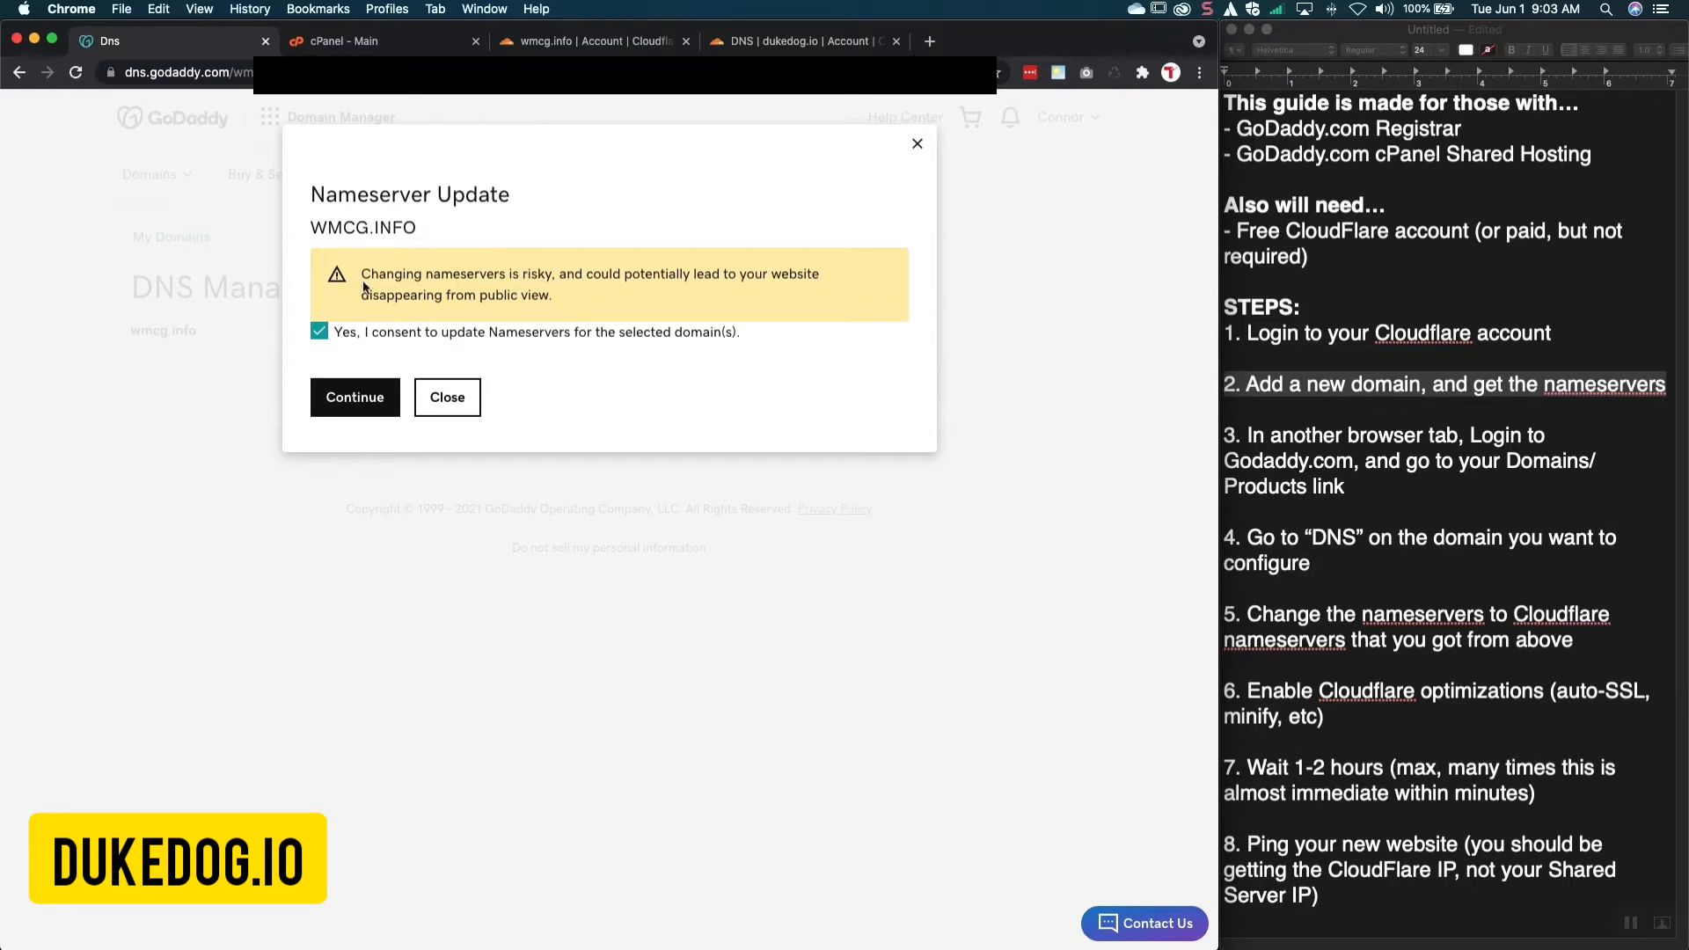
pyautogui.click(561, 280)
pyautogui.moveTo(552, 302); pyautogui.dragTo(363, 277)
pyautogui.click(346, 414)
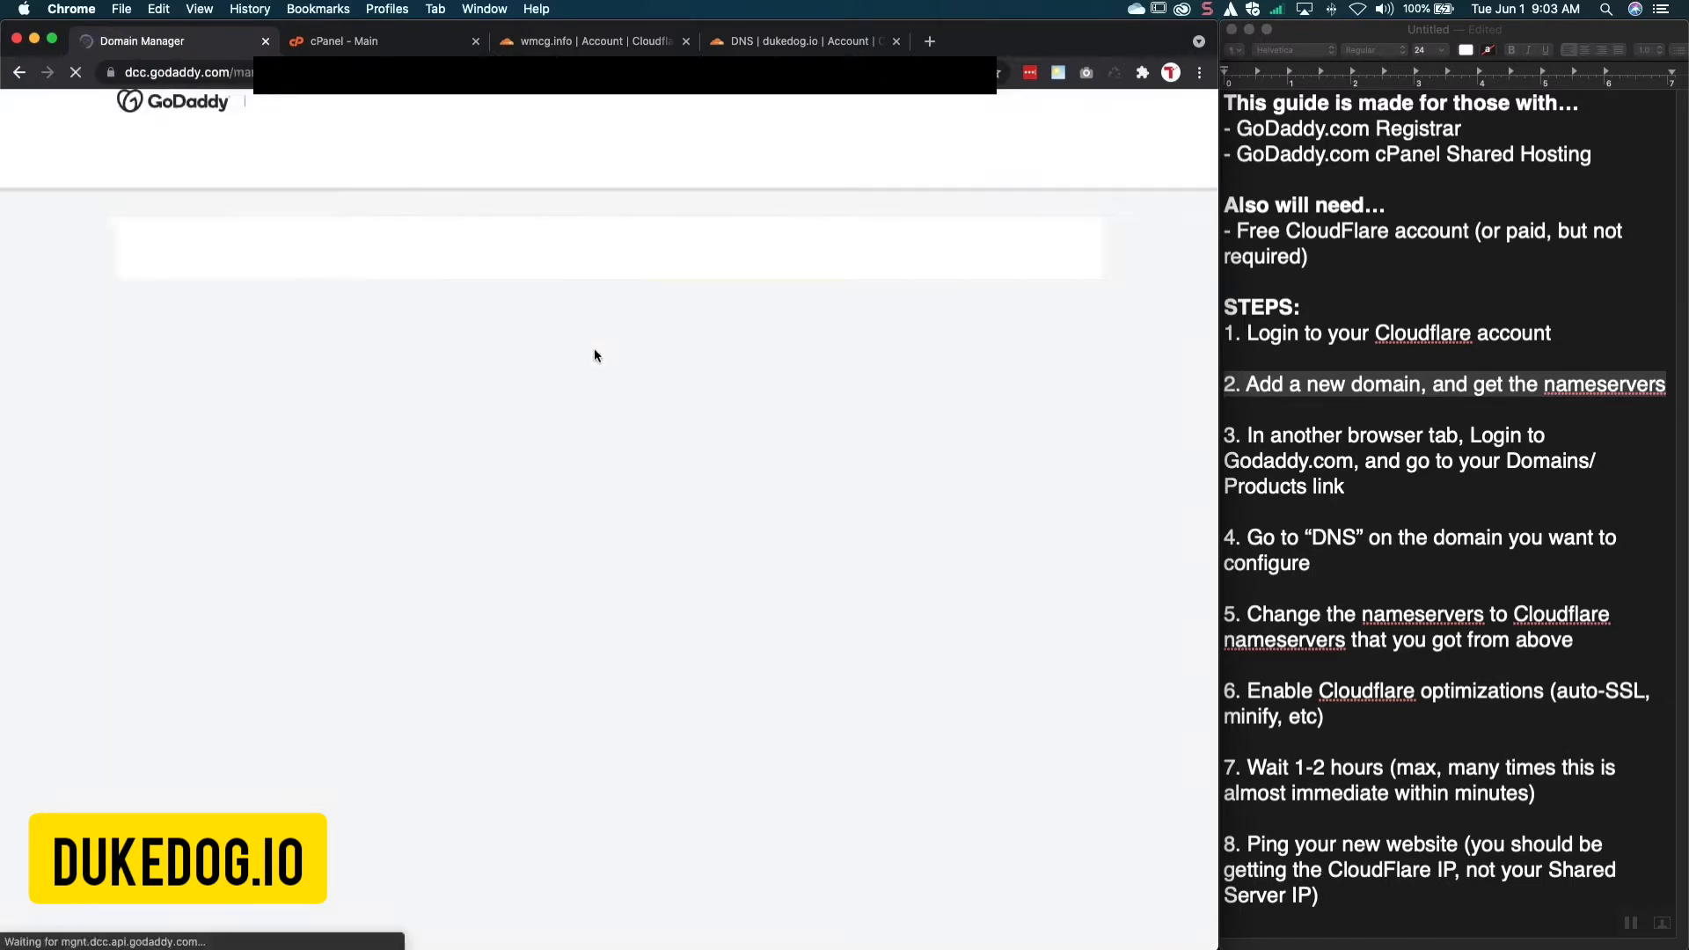
pyautogui.scroll(-1, 141, 666)
pyautogui.scroll(-1, 139, 666)
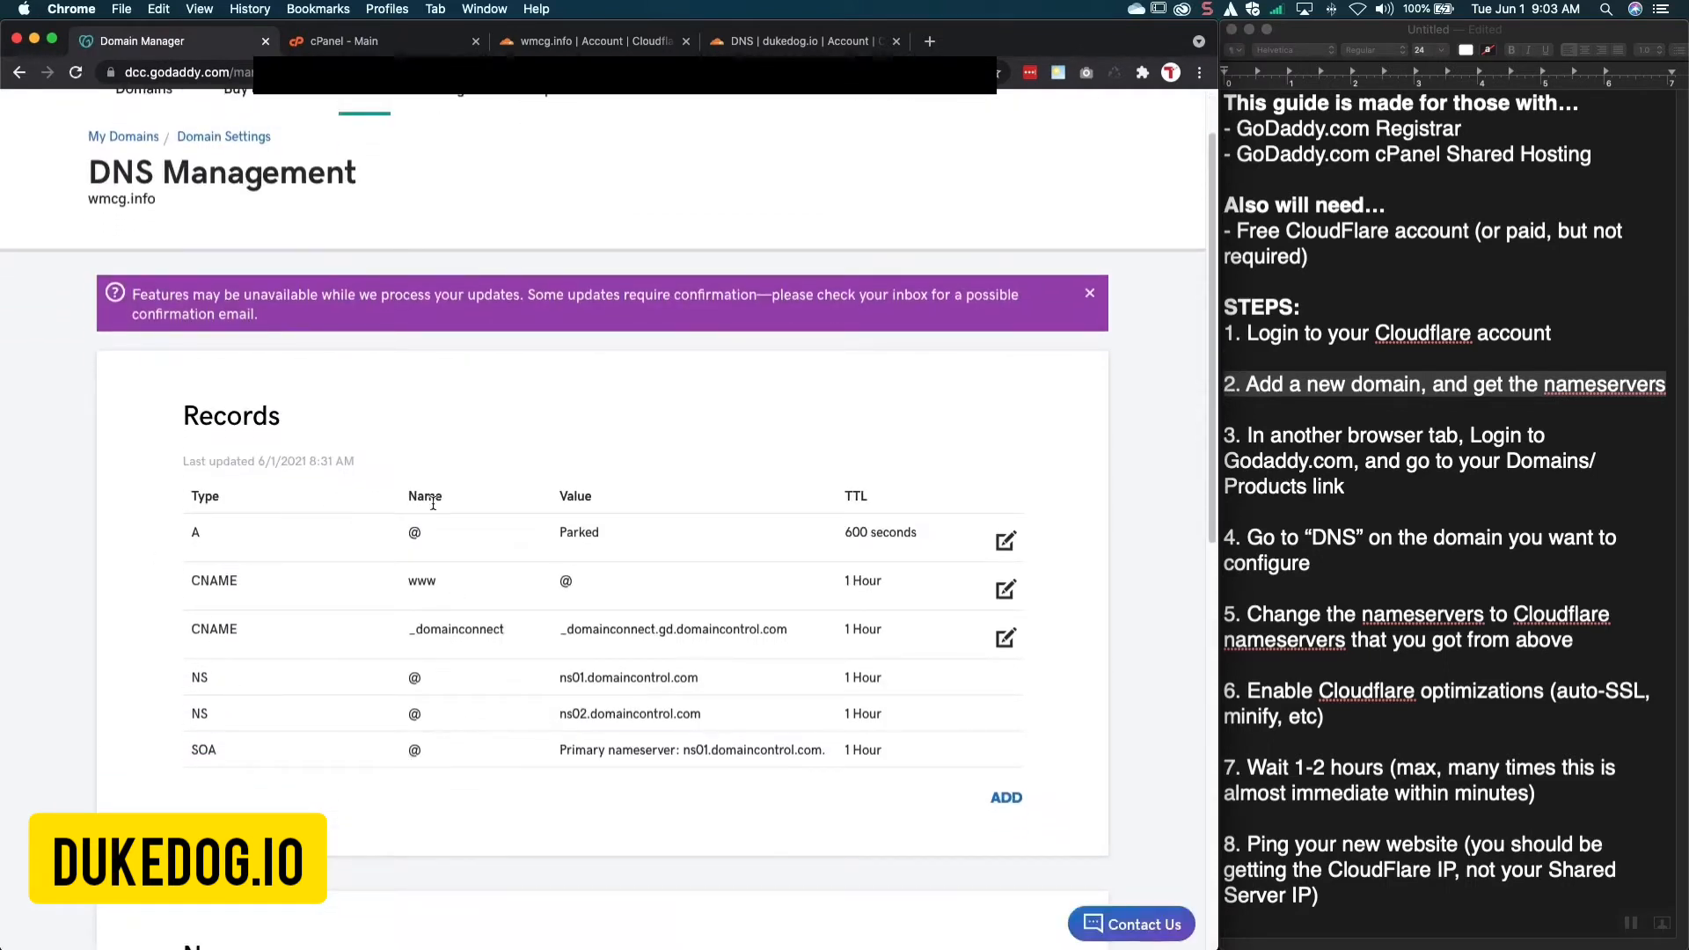
pyautogui.scroll(-1, 429, 656)
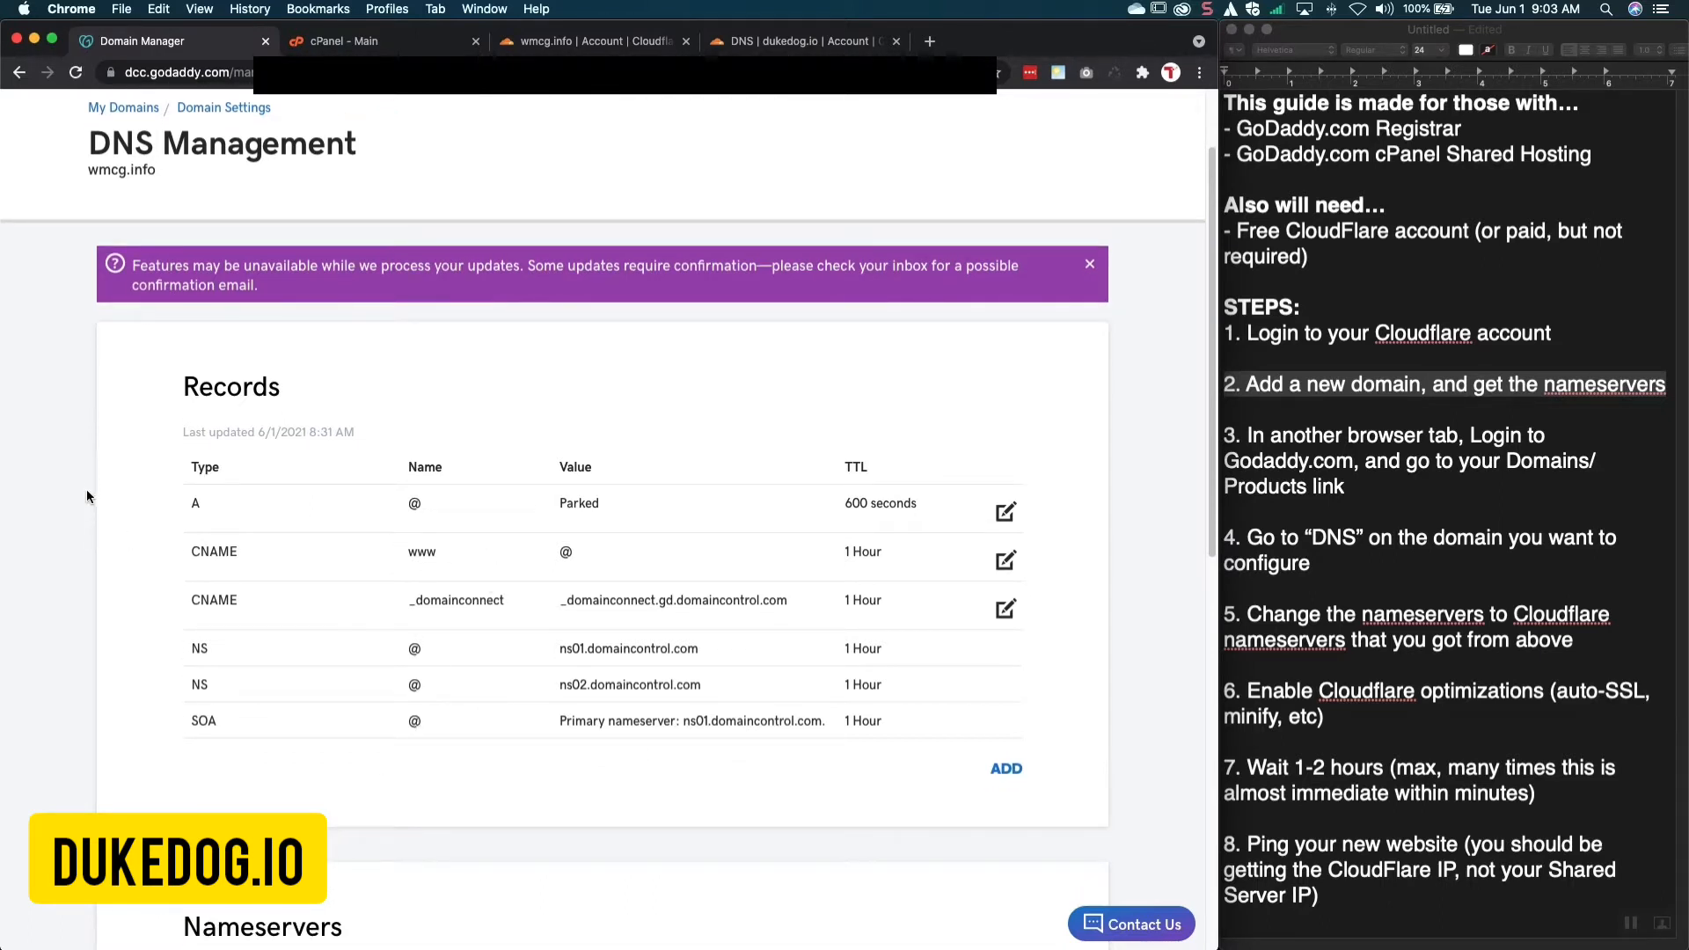
pyautogui.scroll(3, 87, 490)
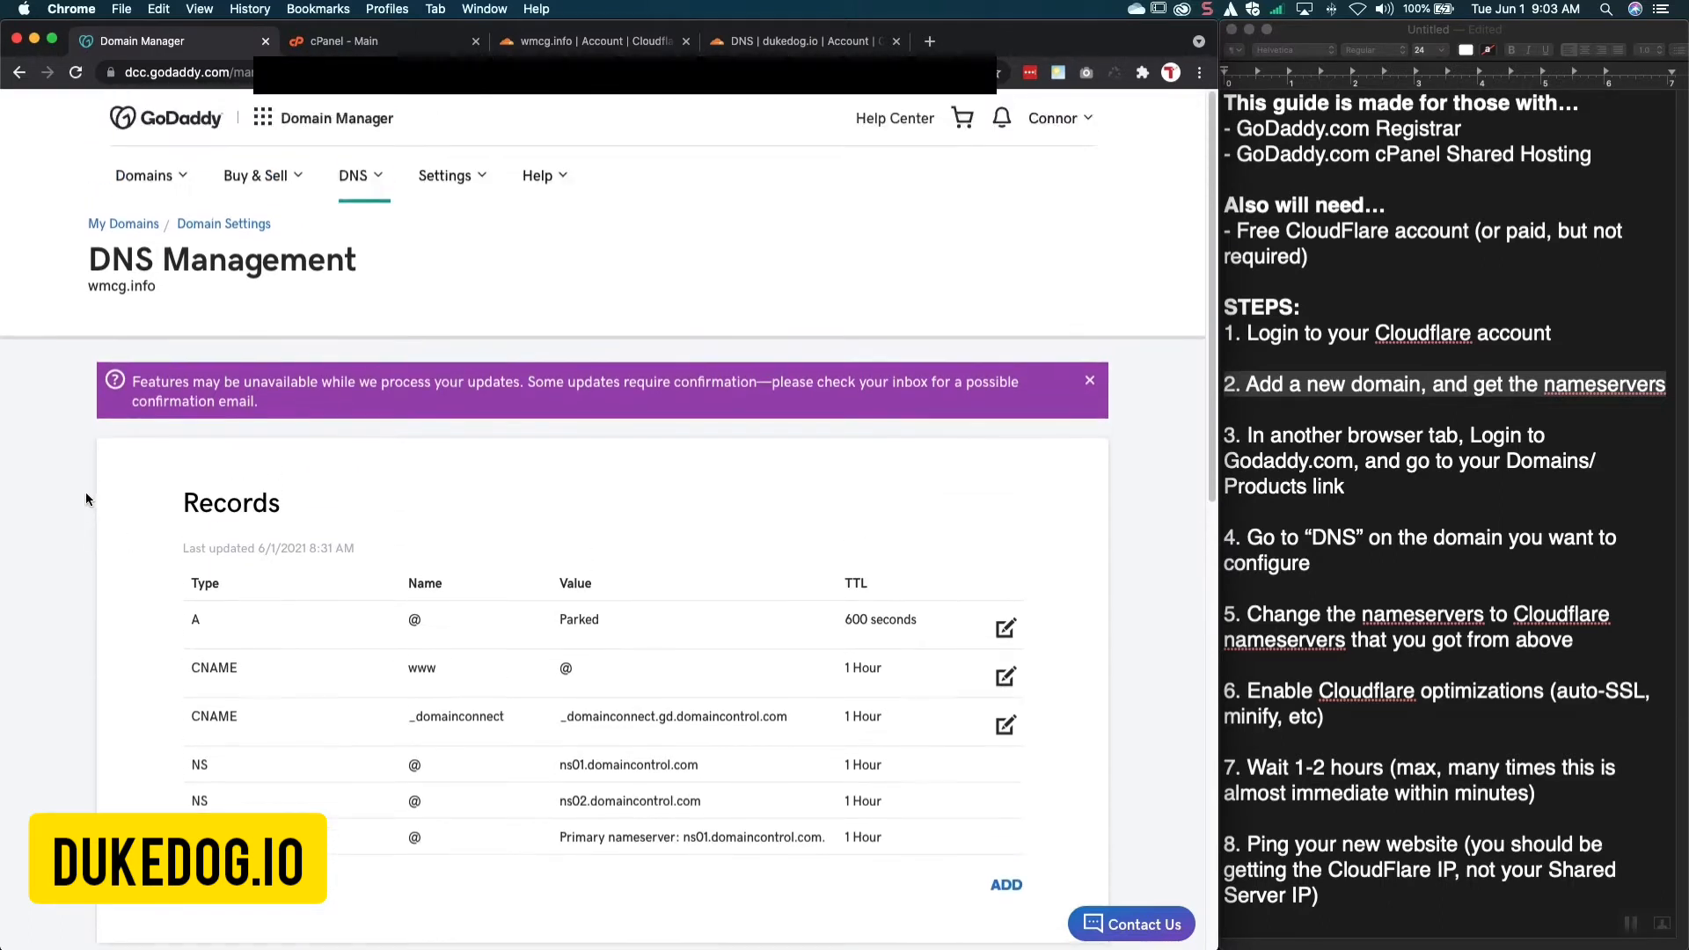
# Confirm the nameserver change on Cloudflare's wmcg.info setup page and highlight step 6 about enabling optimizations in the TextEdit notes
pyautogui.click(533, 44)
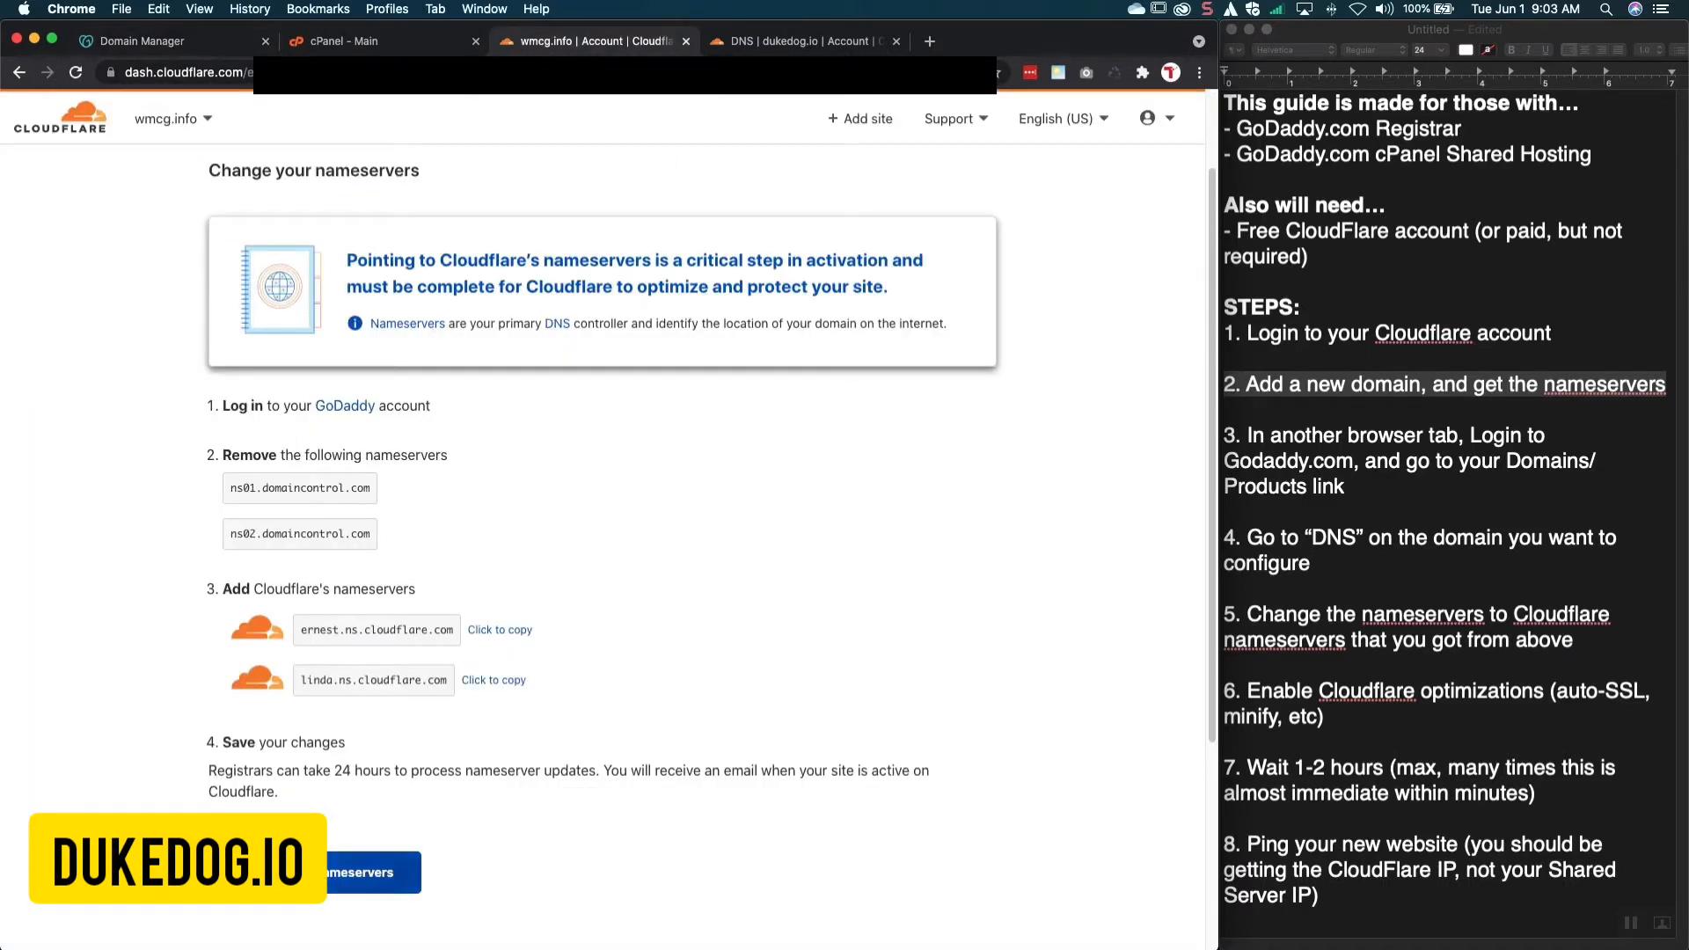
pyautogui.click(378, 873)
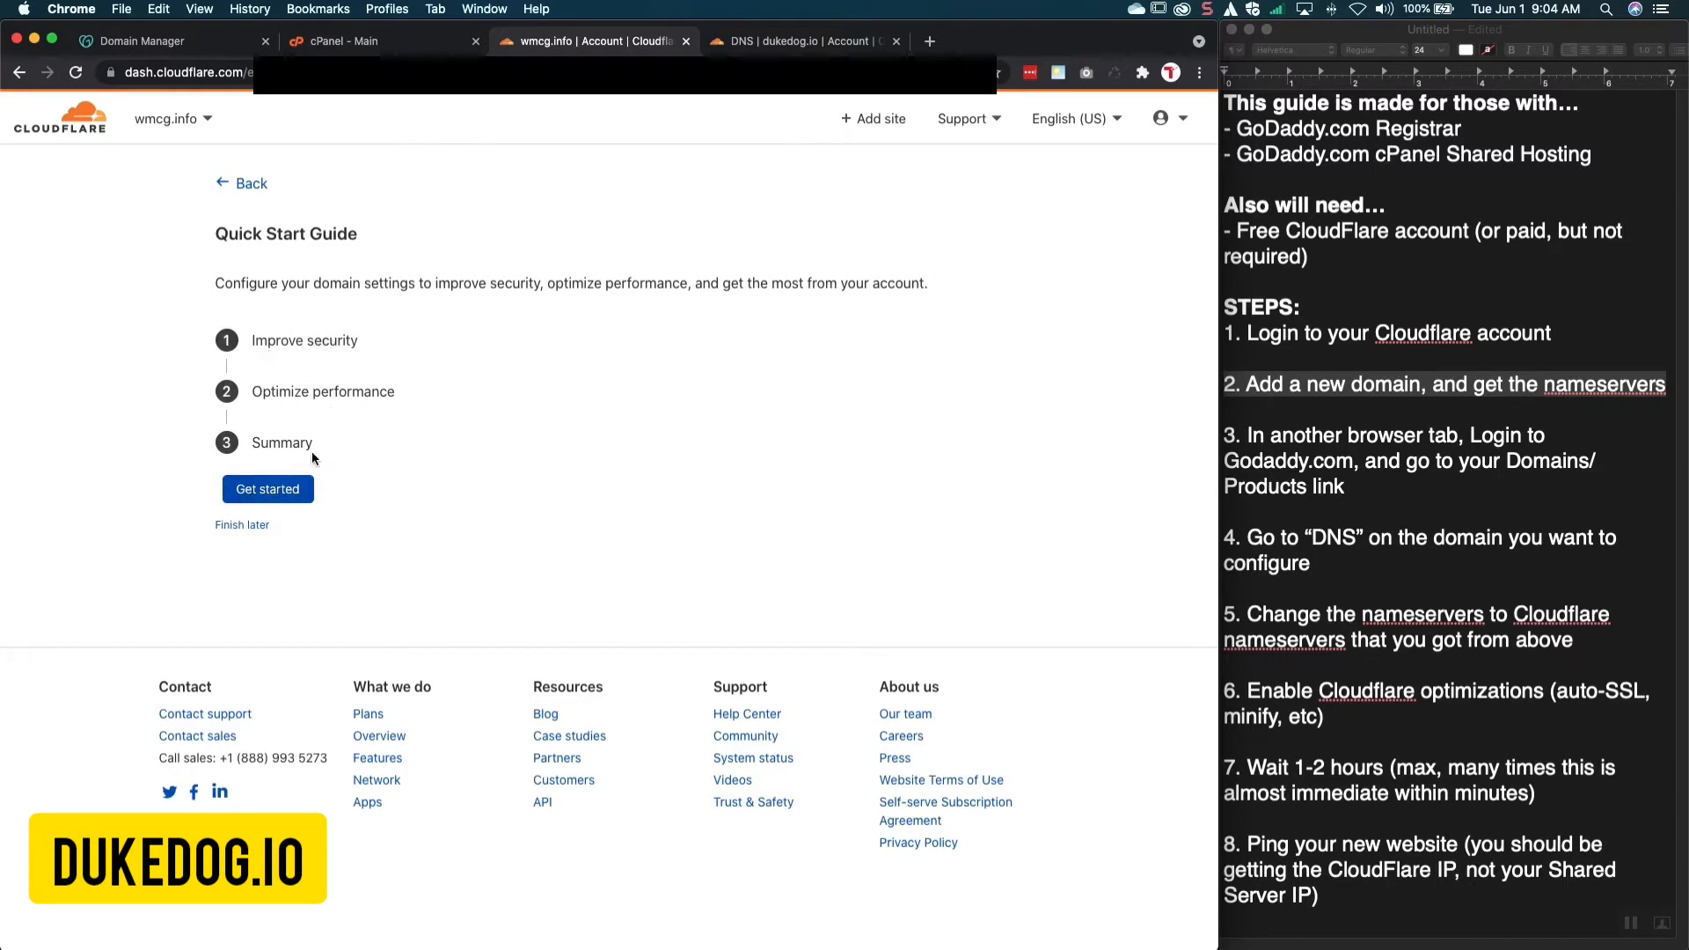
pyautogui.click(1310, 409)
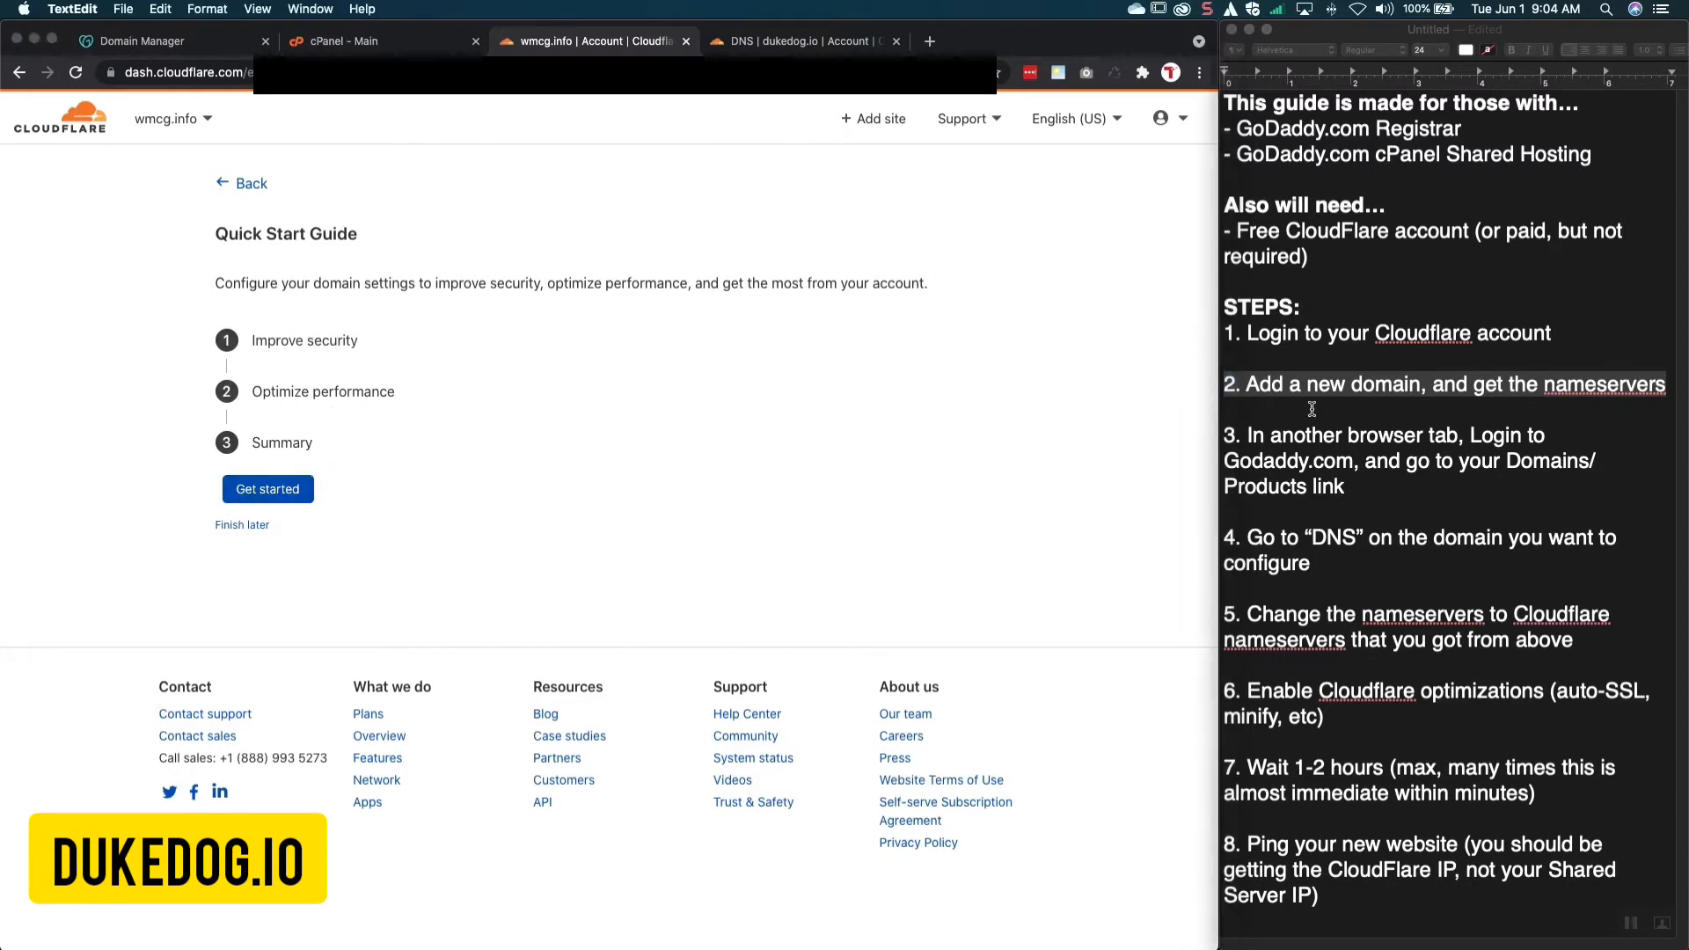
pyautogui.click(1272, 434)
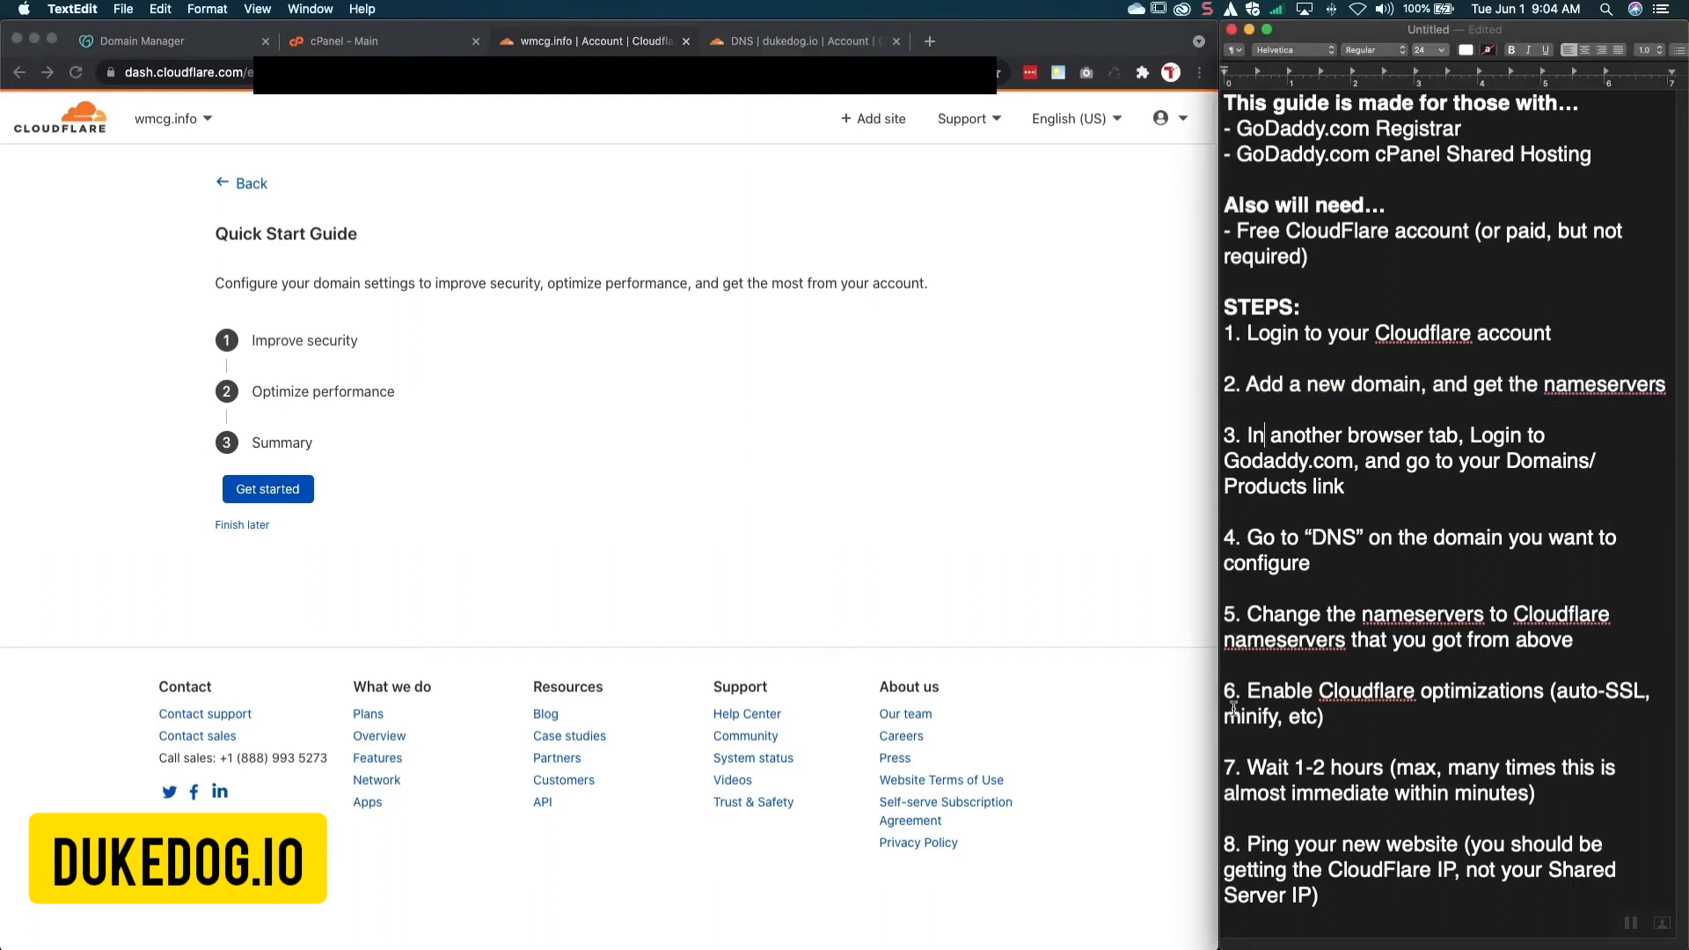
pyautogui.moveTo(1224, 691); pyautogui.dragTo(1356, 711)
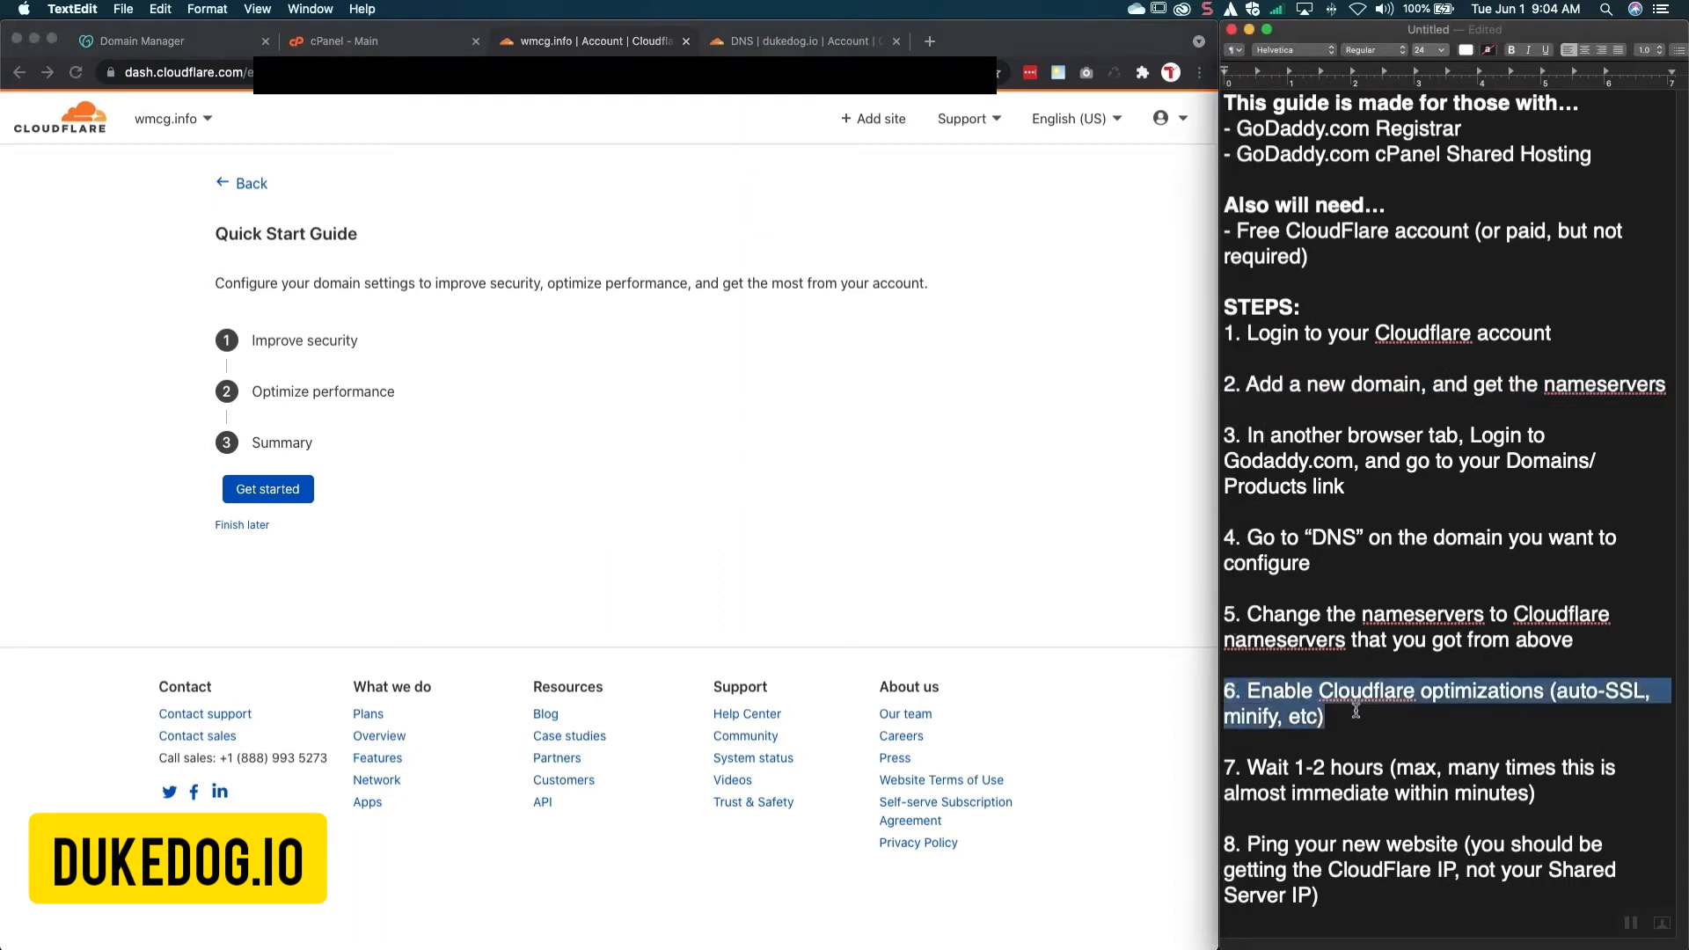
# Start Cloudflare's Quick Start Guide, save Automatic HTTPS Rewrites as on, and turn on and save Always Use HTTPS
pyautogui.click(273, 489)
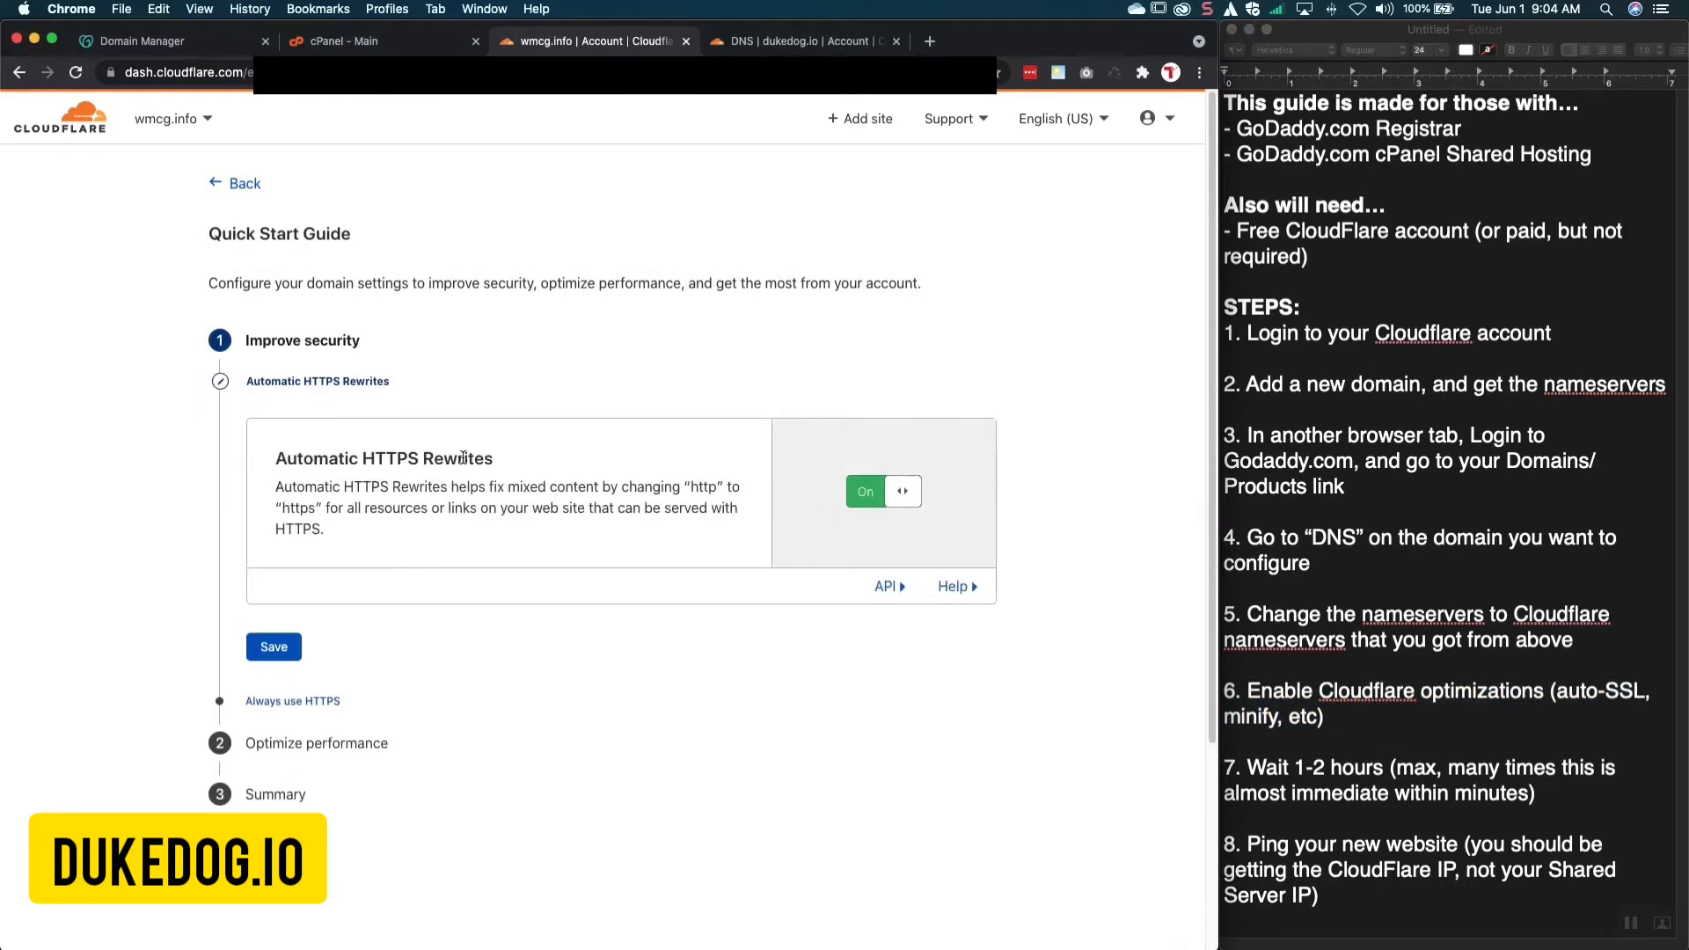
pyautogui.click(273, 647)
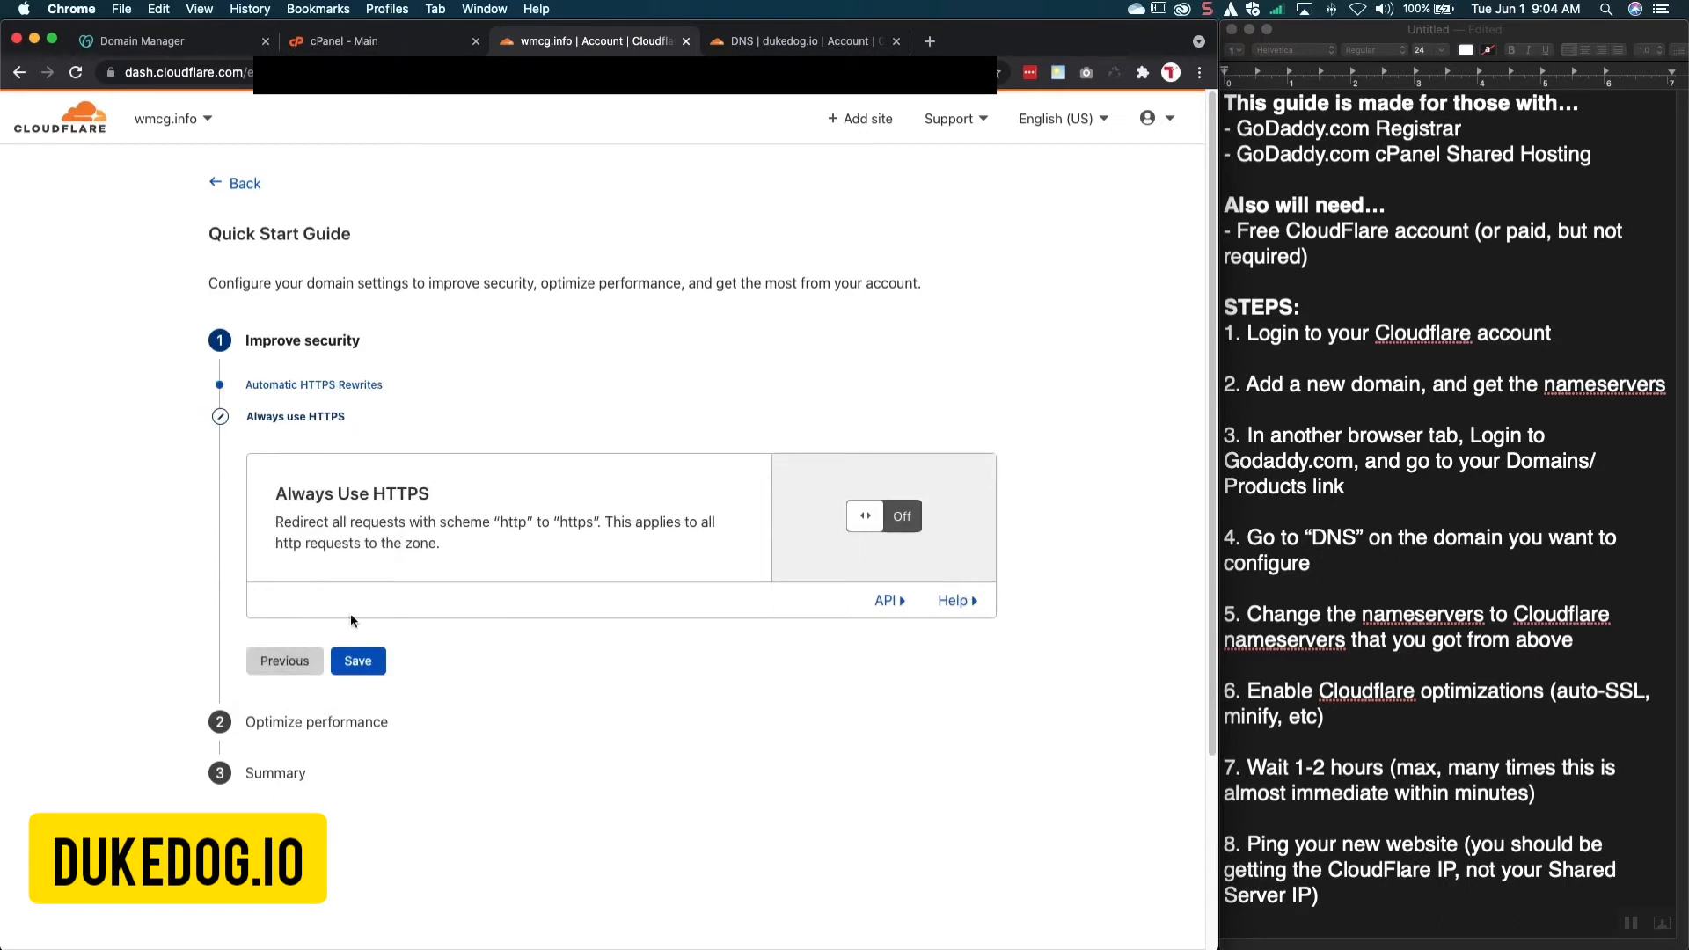
pyautogui.click(880, 525)
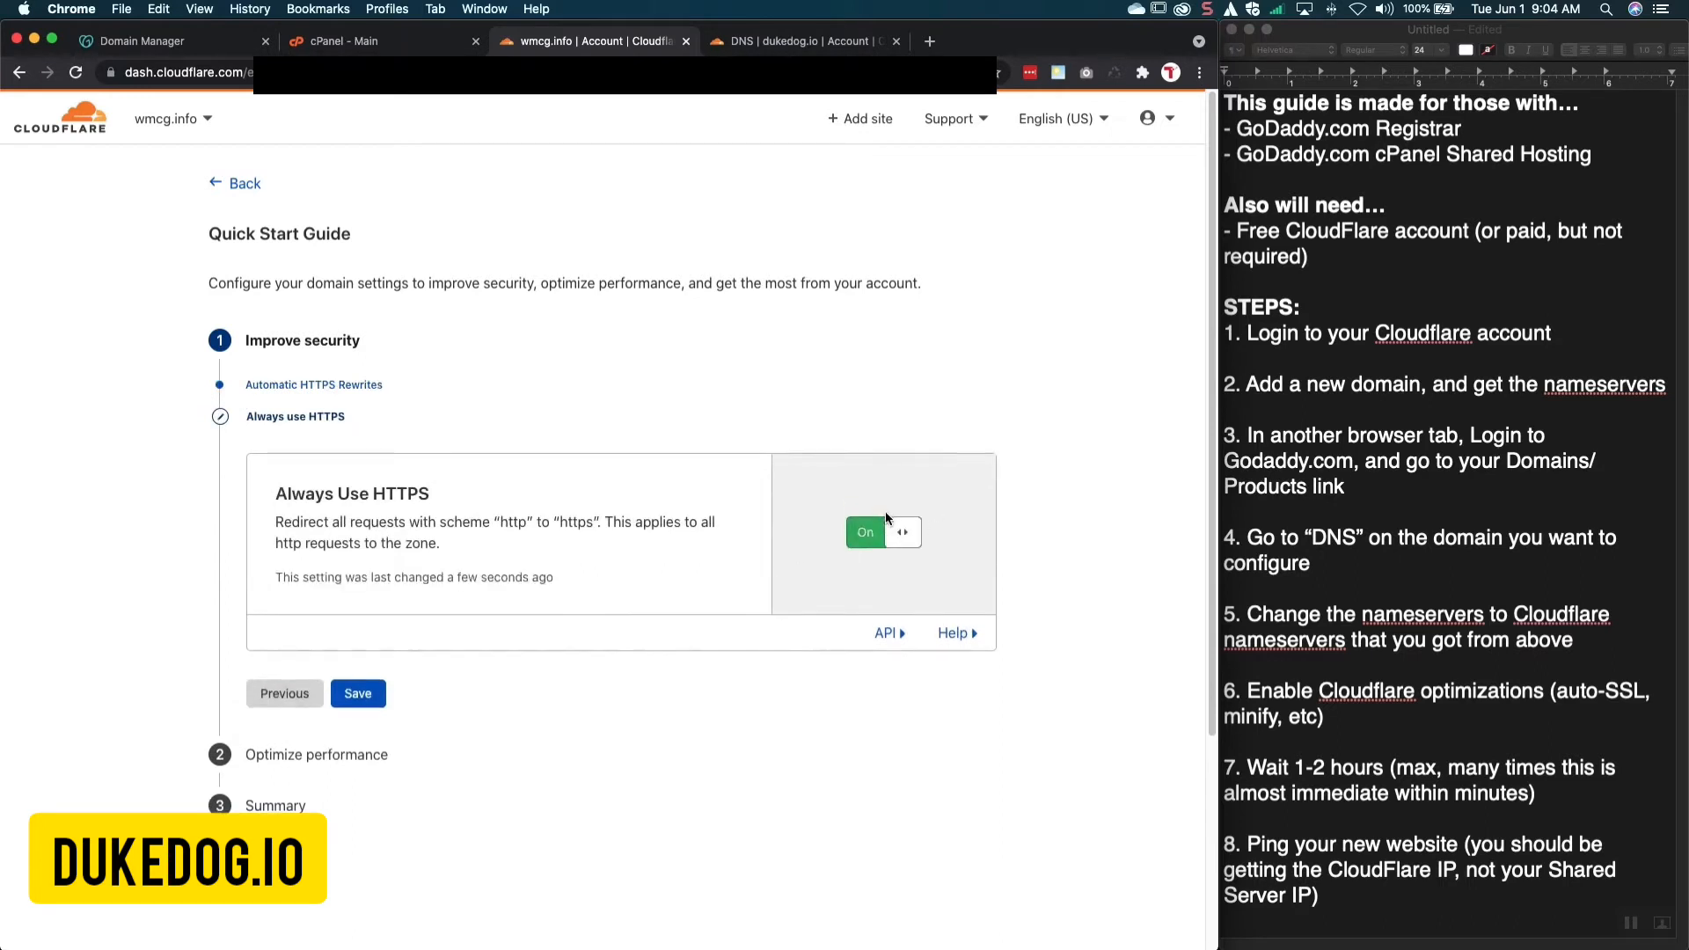
pyautogui.doubleClick(379, 494)
pyautogui.click(413, 492)
pyautogui.doubleClick(516, 520)
pyautogui.doubleClick(576, 520)
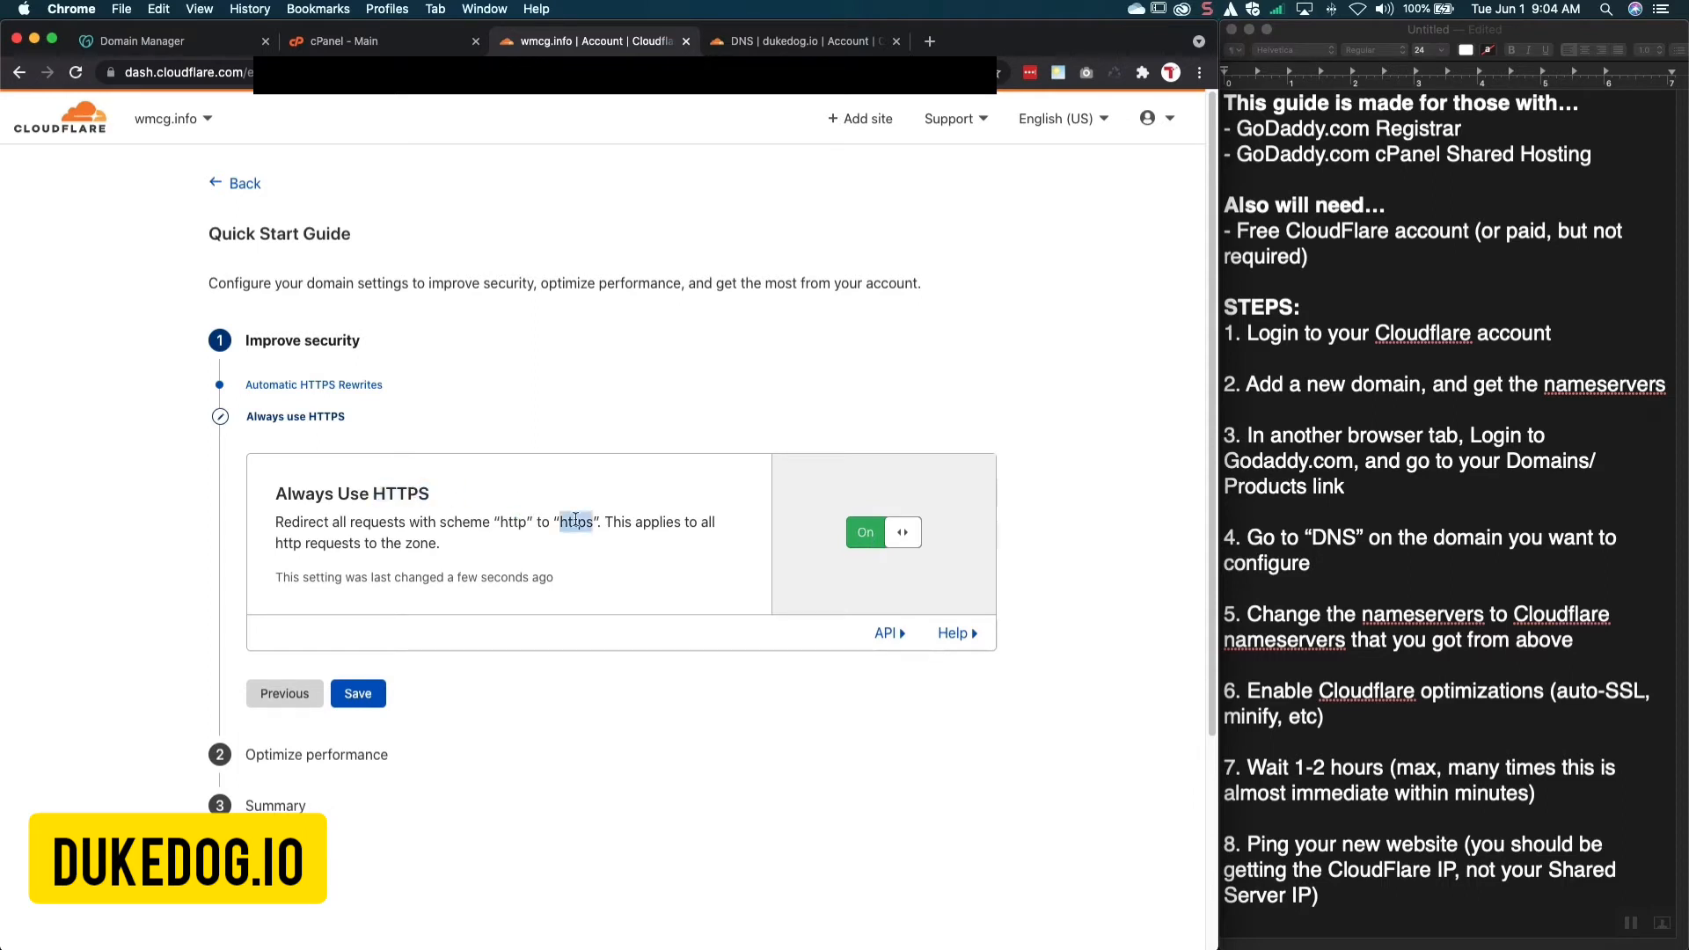
pyautogui.click(357, 695)
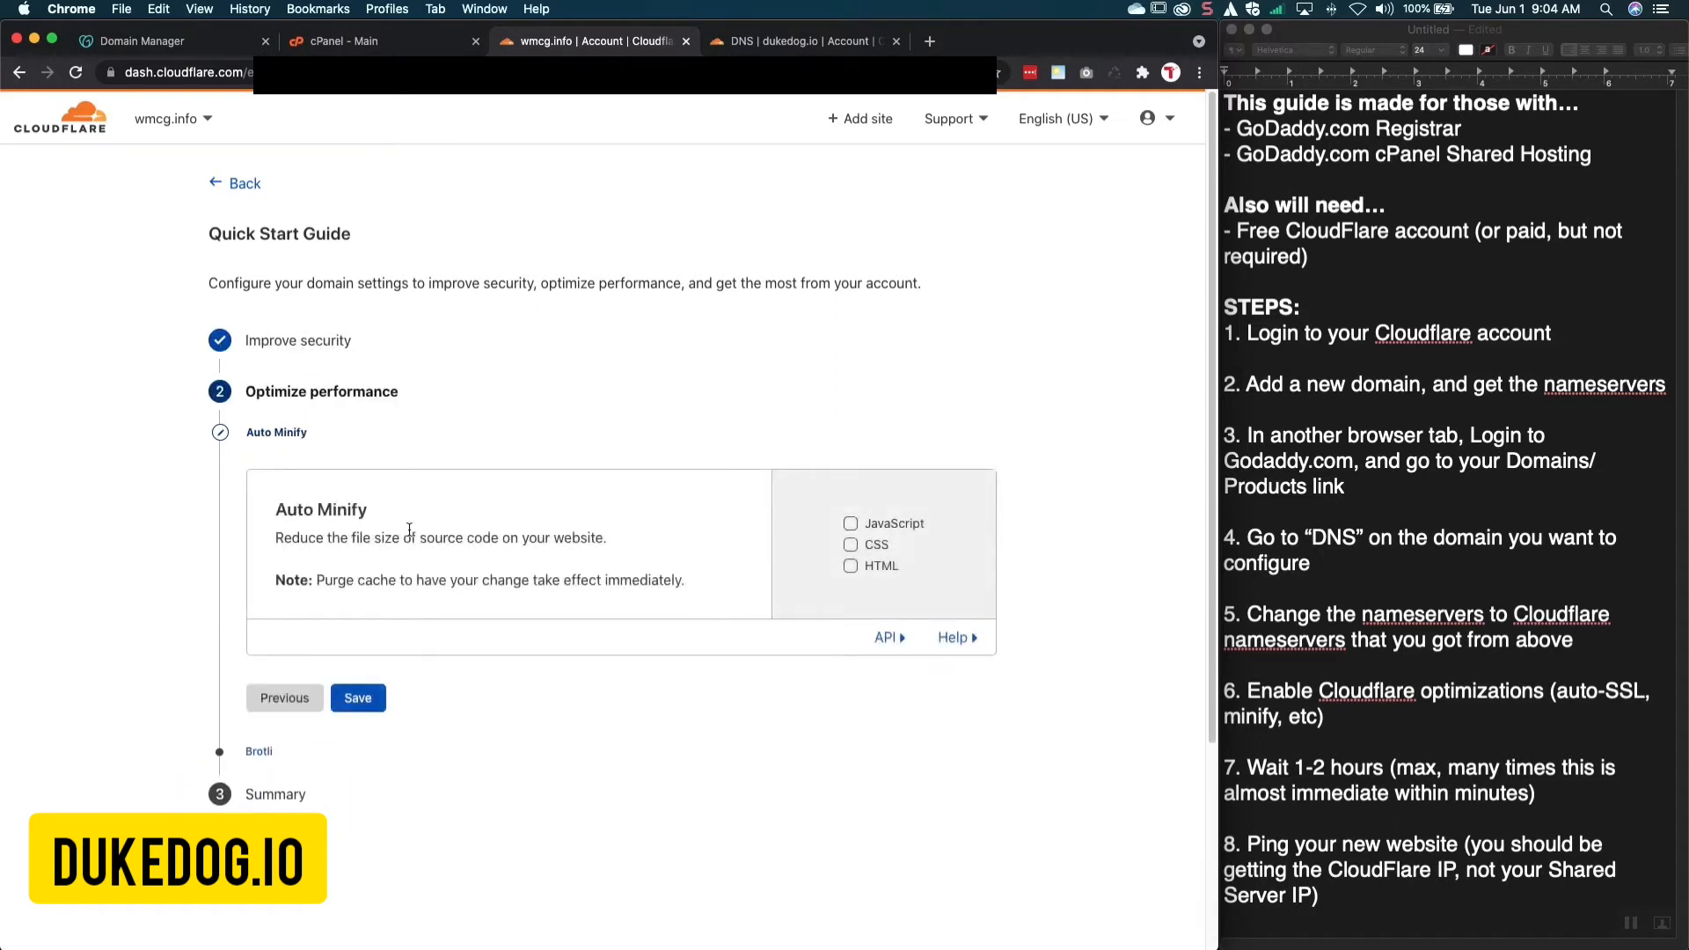
# Enable Auto Minify for JavaScript, CSS and HTML, and finish the Quick Start Guide with Brotli left on
pyautogui.click(850, 523)
pyautogui.click(850, 544)
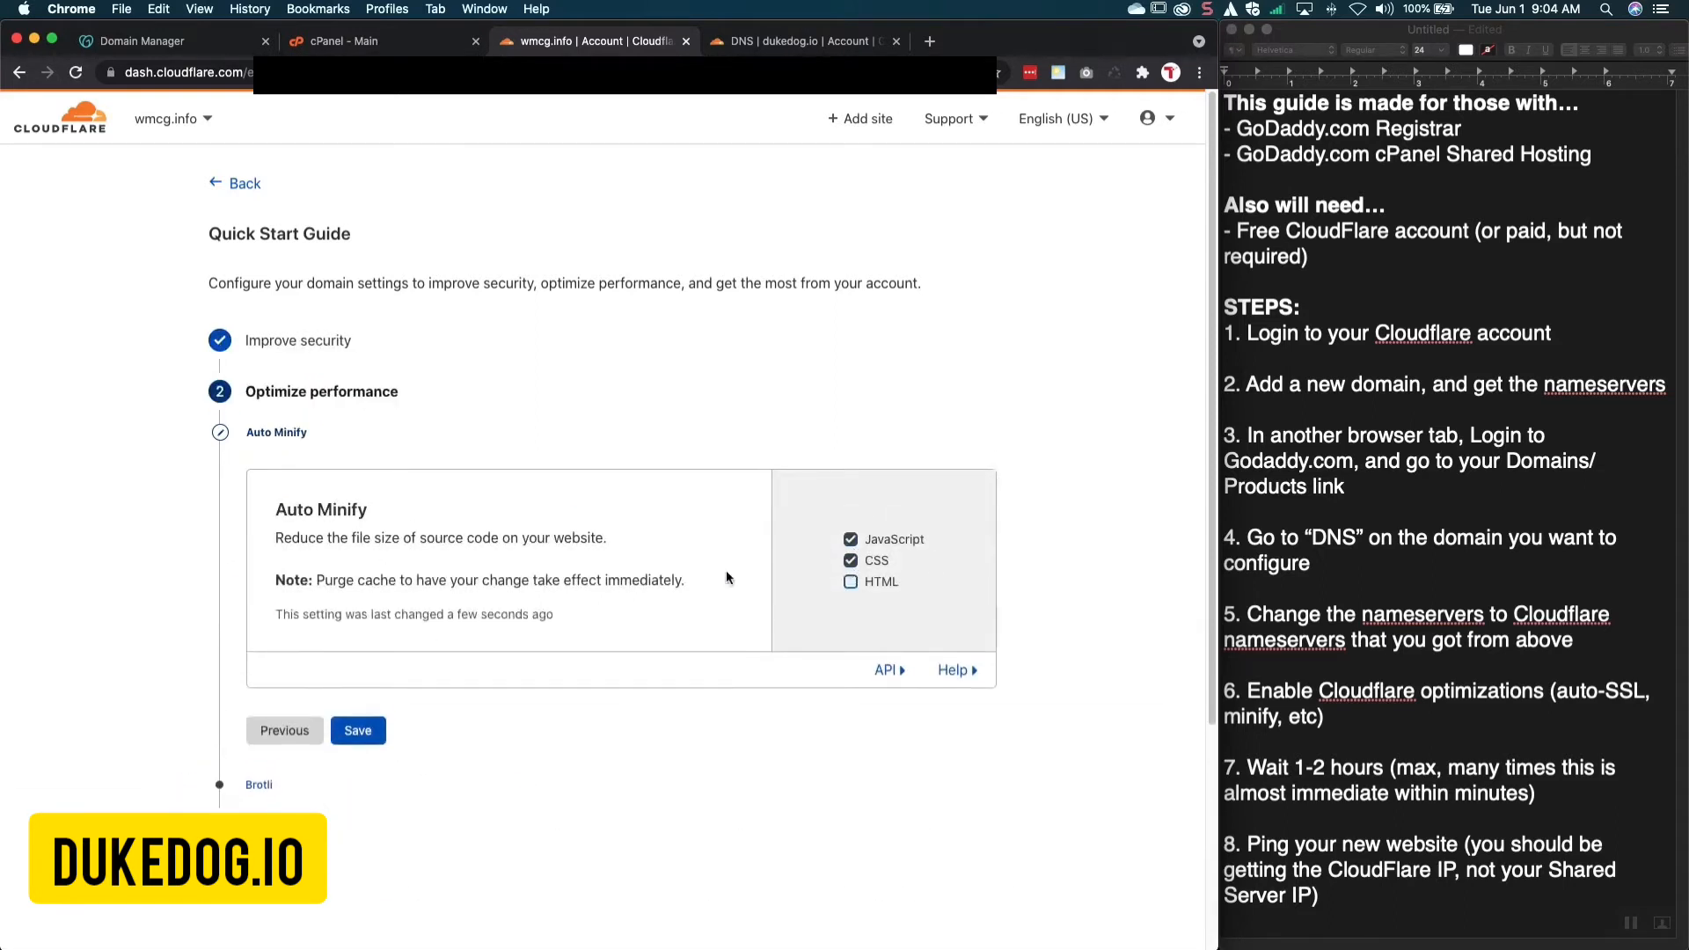
pyautogui.click(850, 582)
pyautogui.click(355, 723)
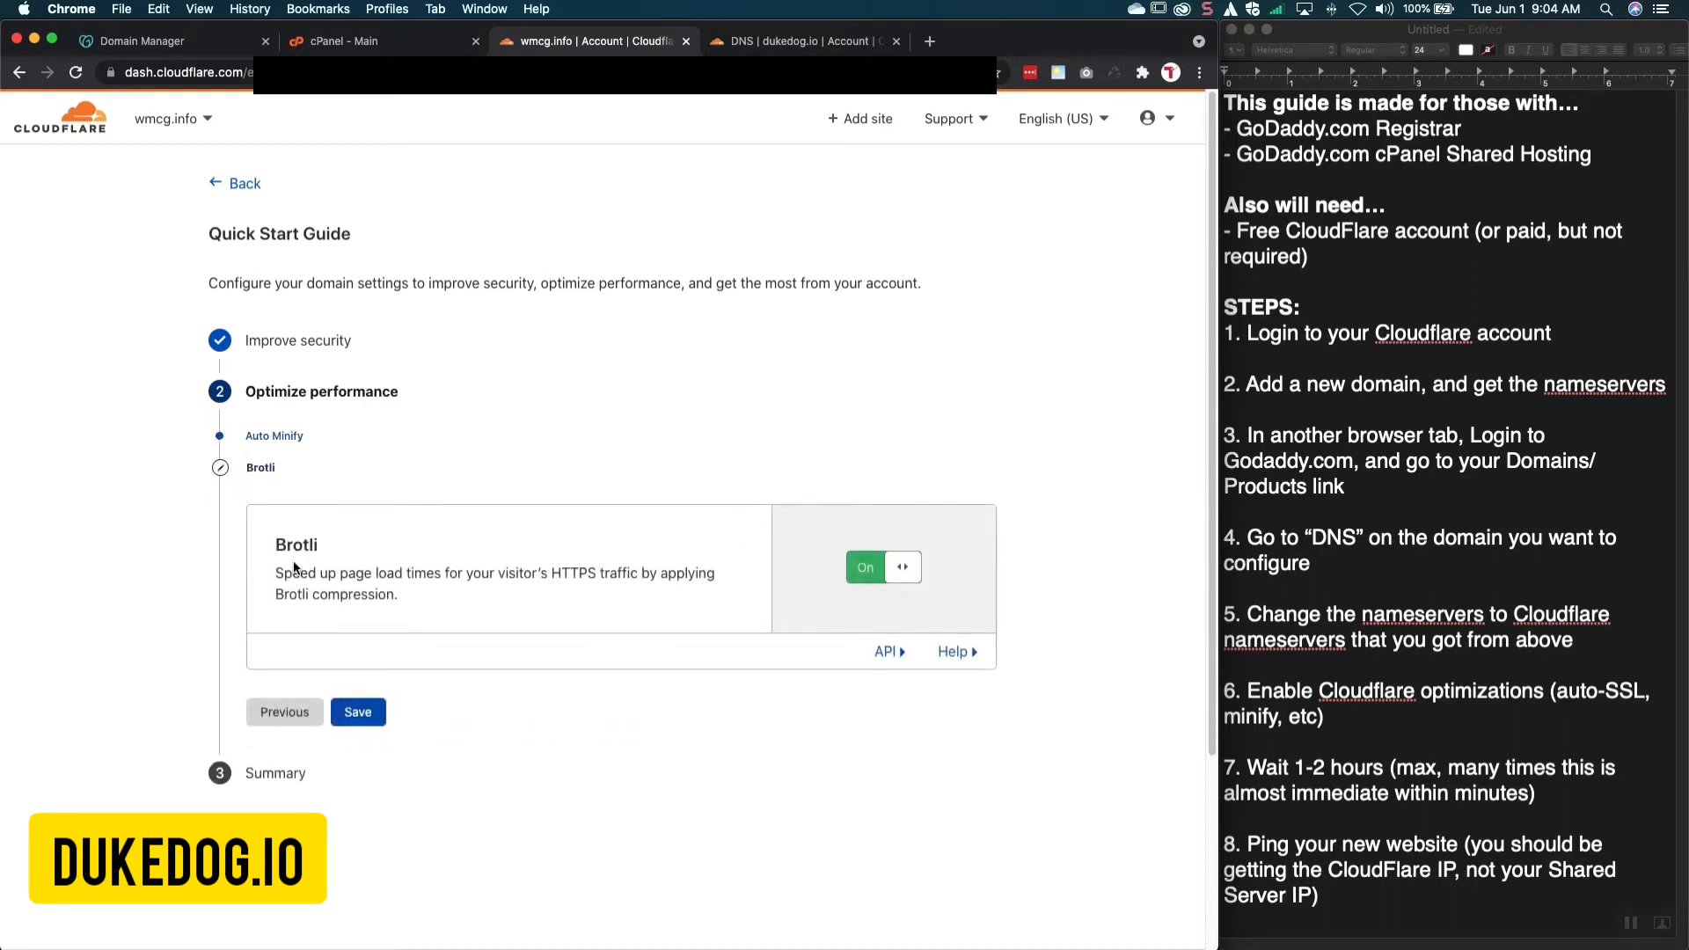
pyautogui.click(356, 712)
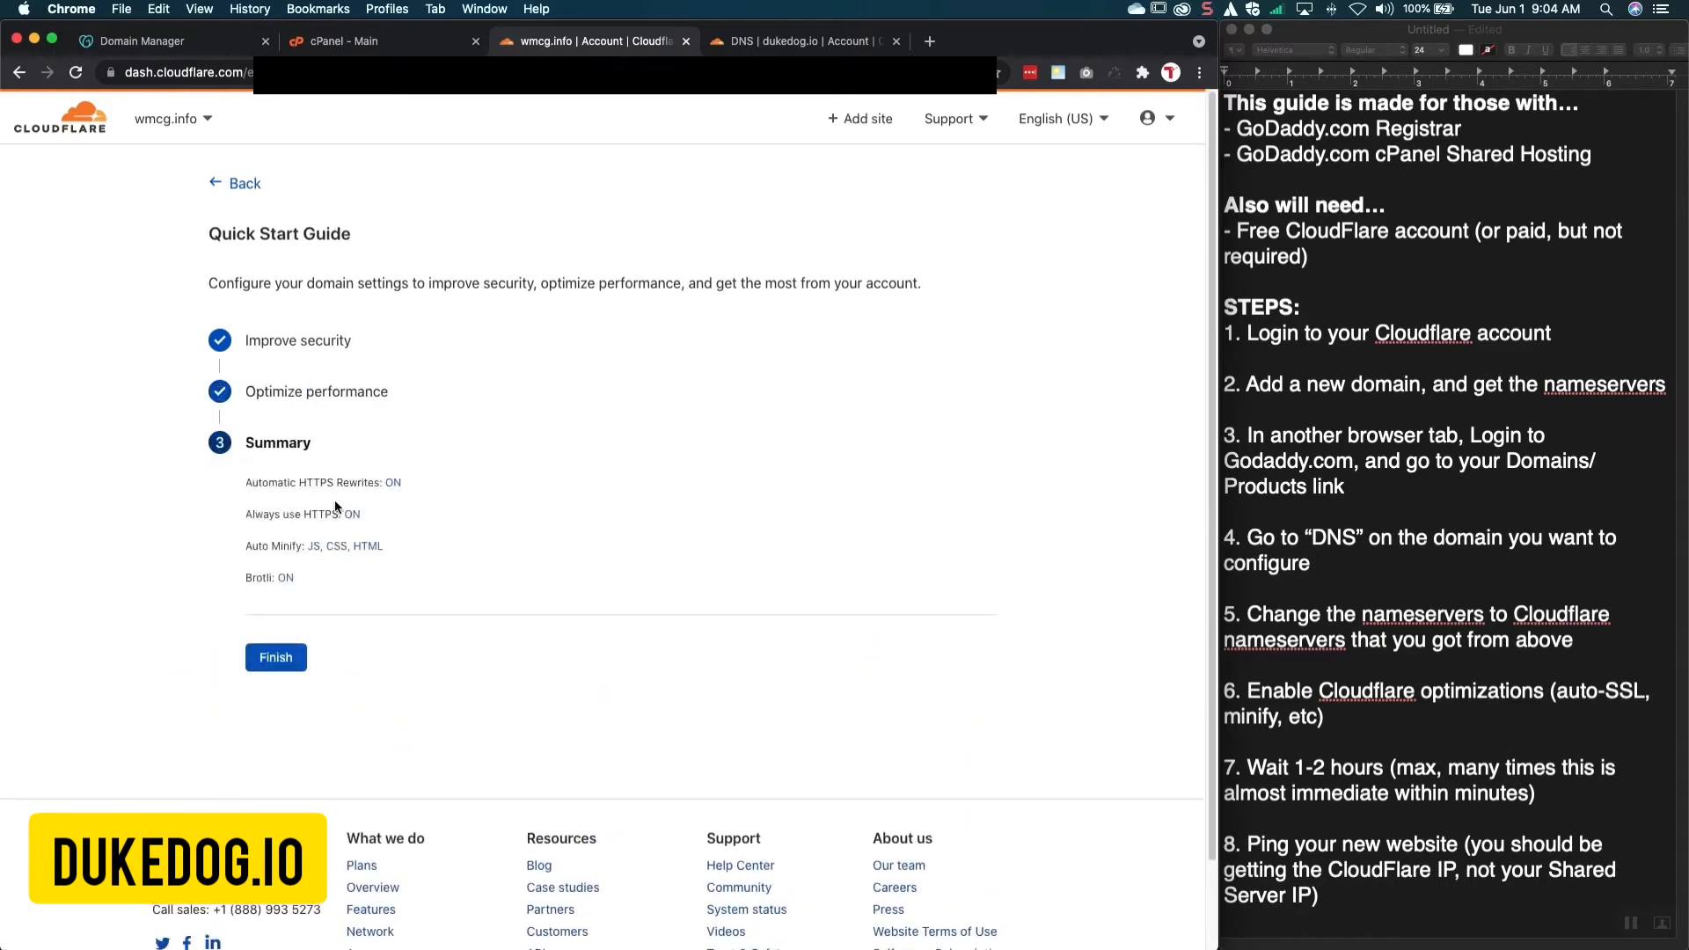
pyautogui.click(269, 657)
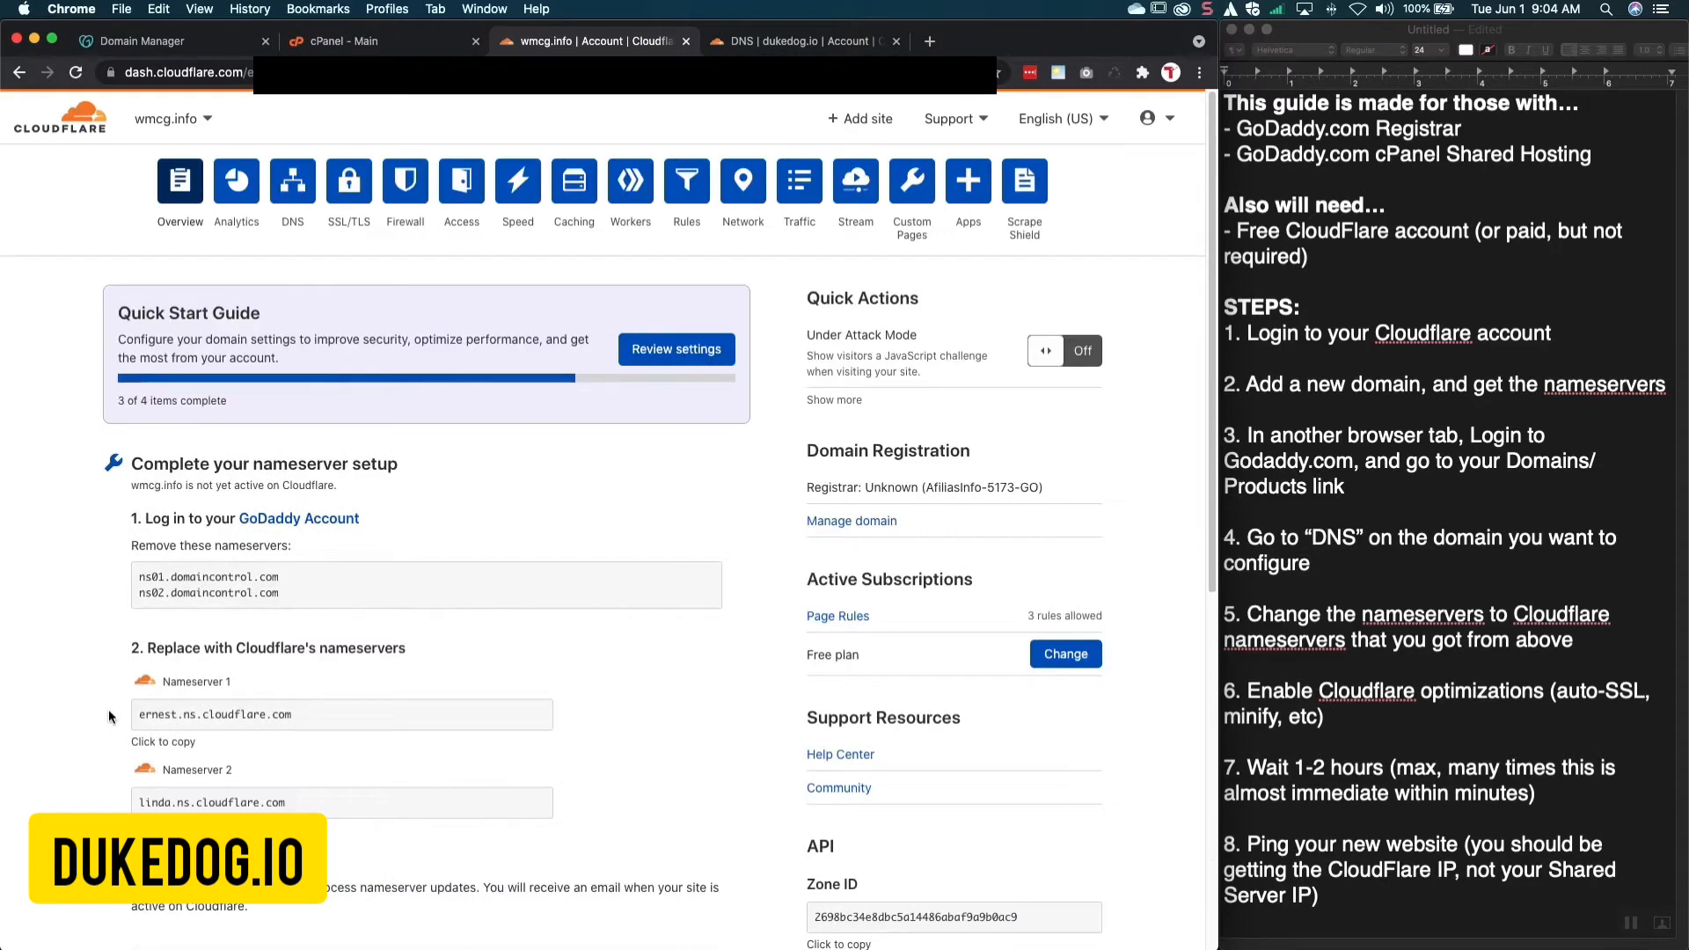
# Have Cloudflare check the nameservers of wmcg.info from the domain's overview page
pyautogui.scroll(-4, 405, 818)
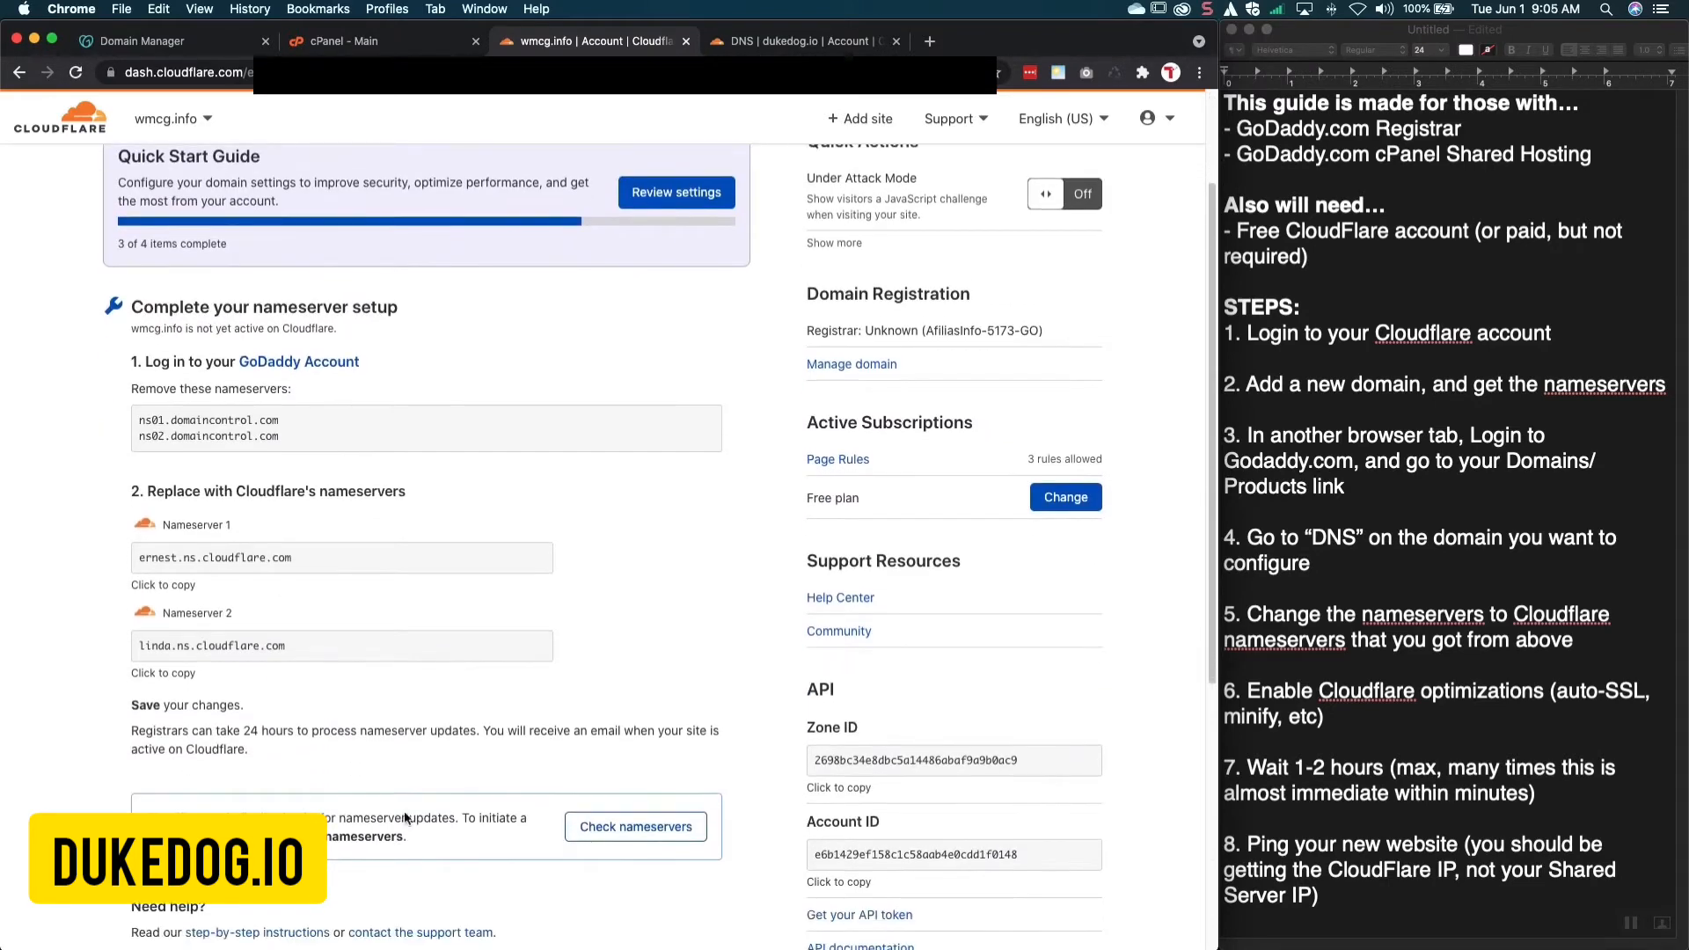
pyautogui.click(601, 830)
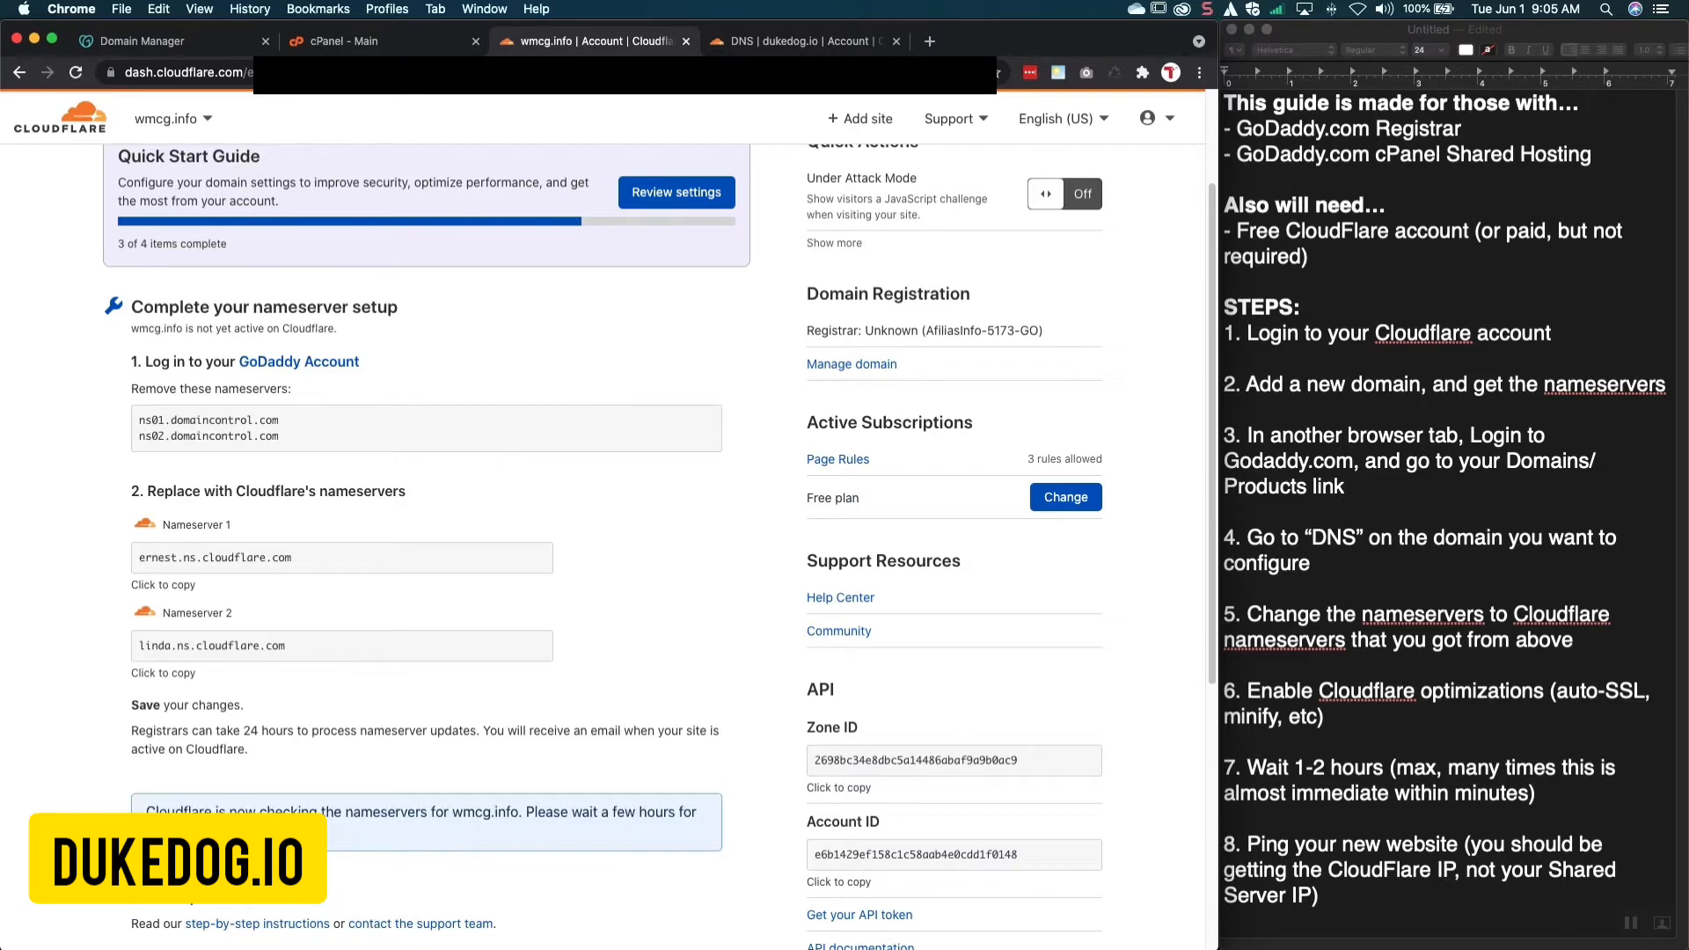
pyautogui.moveTo(216, 831); pyautogui.dragTo(148, 805)
pyautogui.click(328, 827)
pyautogui.scroll(3, 540, 816)
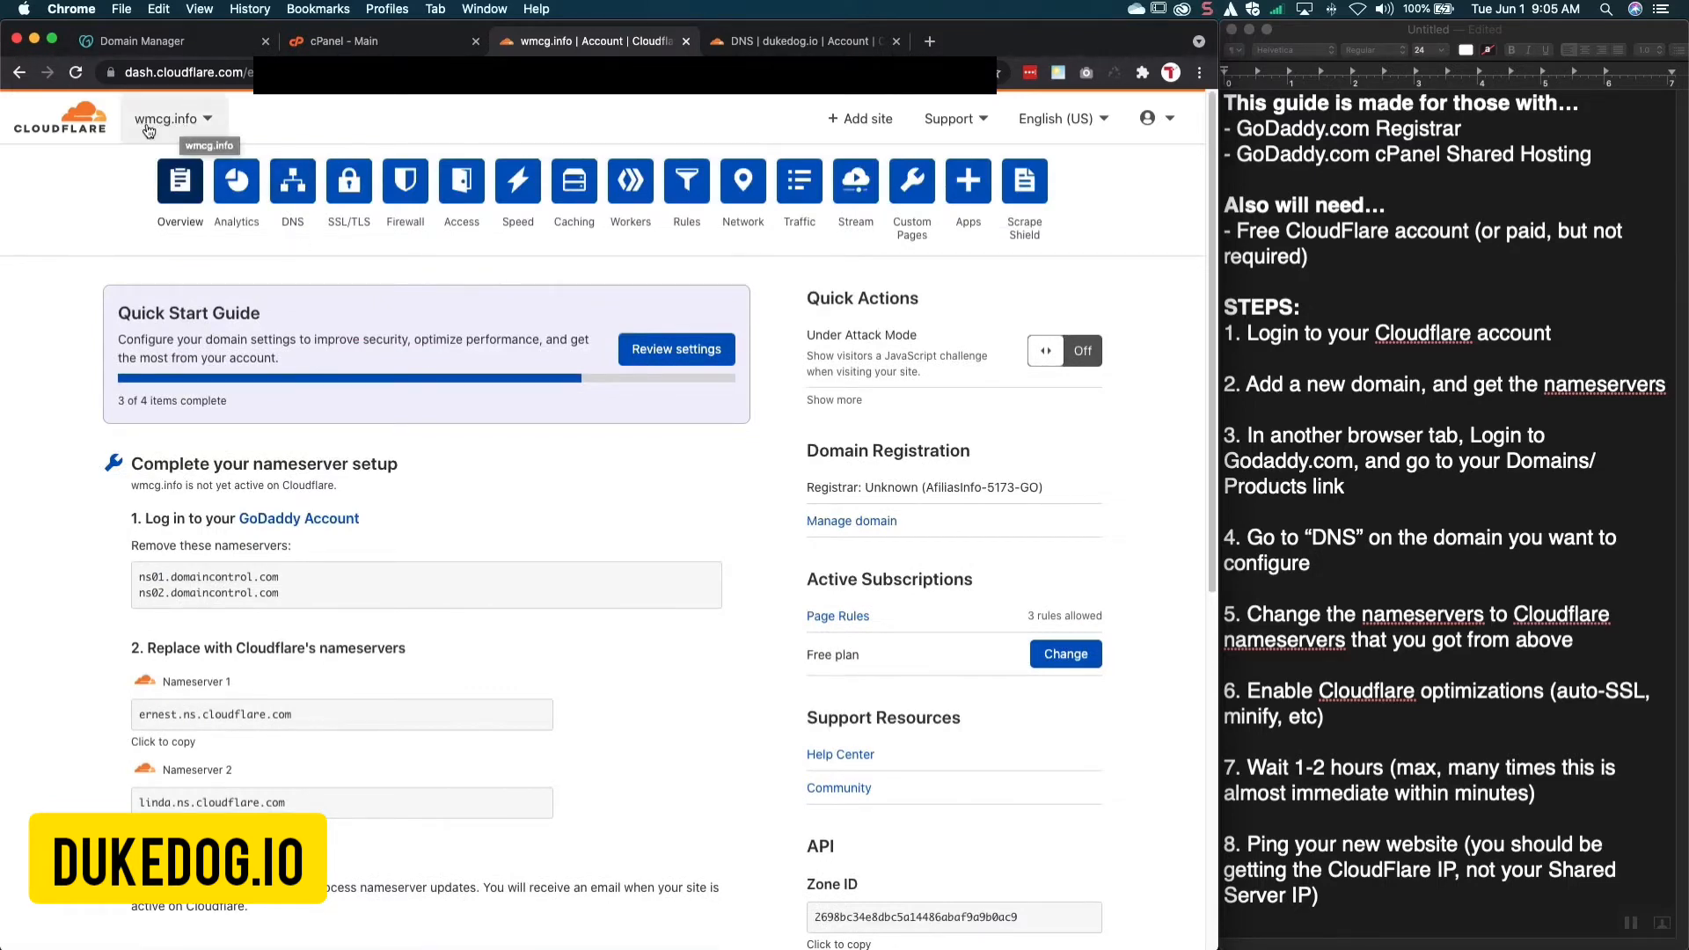
# Import the DNS records from wmcg.info.txt in Downloads into the wmcg.info zone, with proxying of imported records enabled, and review the list
pyautogui.click(294, 193)
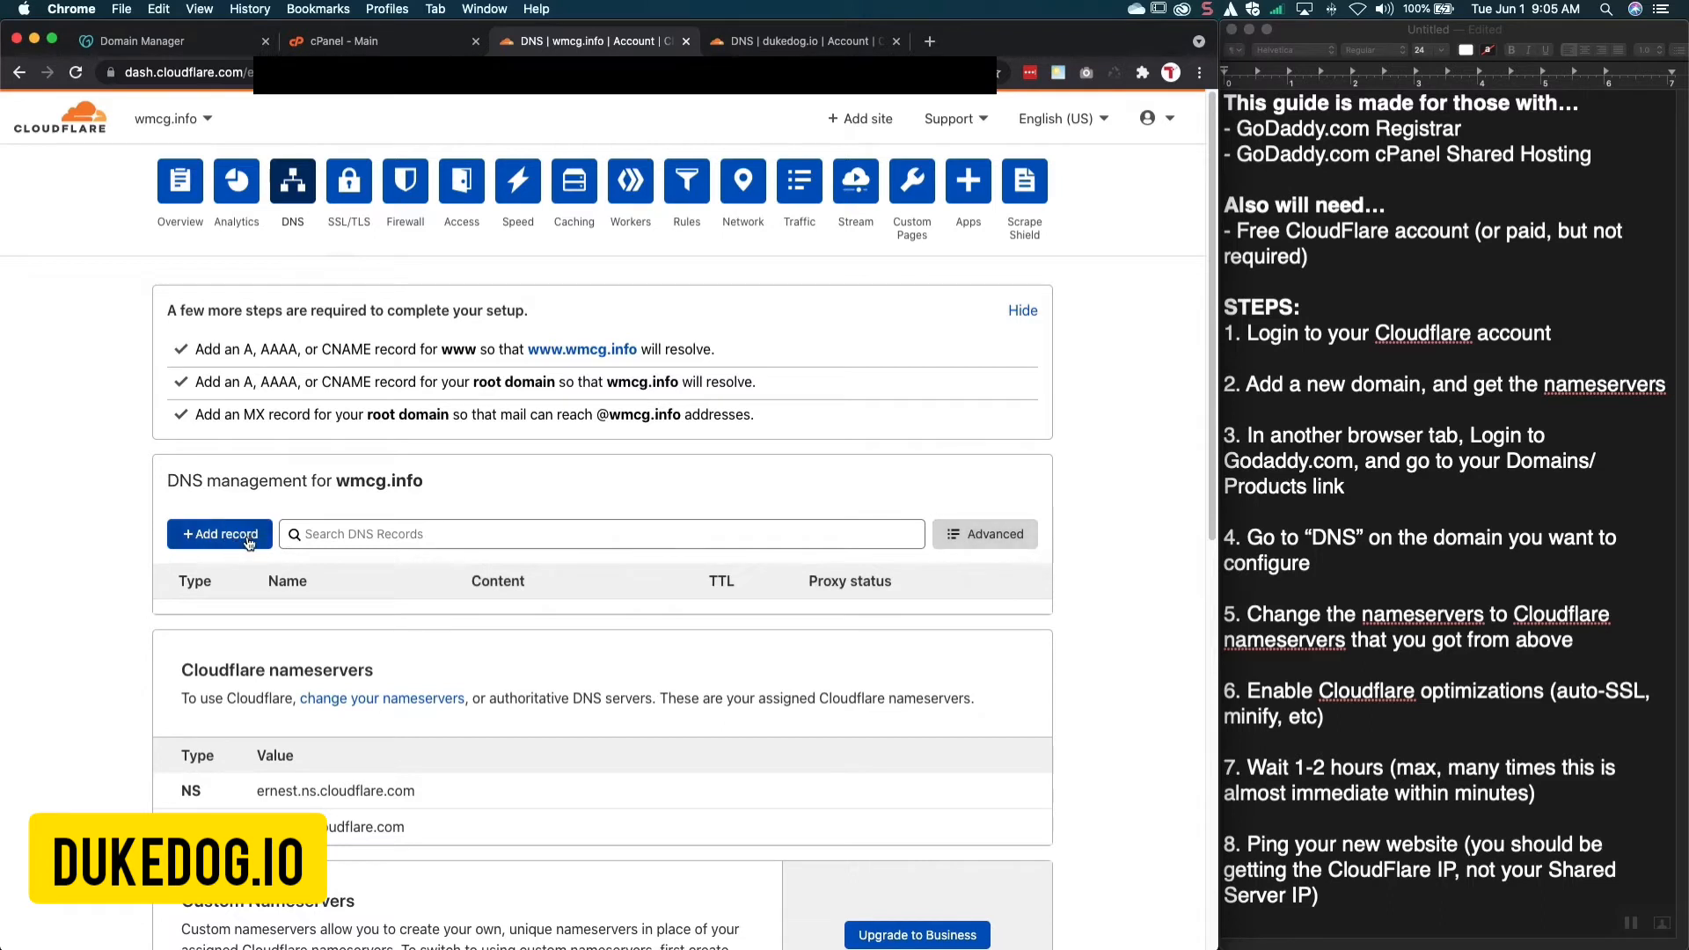
pyautogui.click(978, 544)
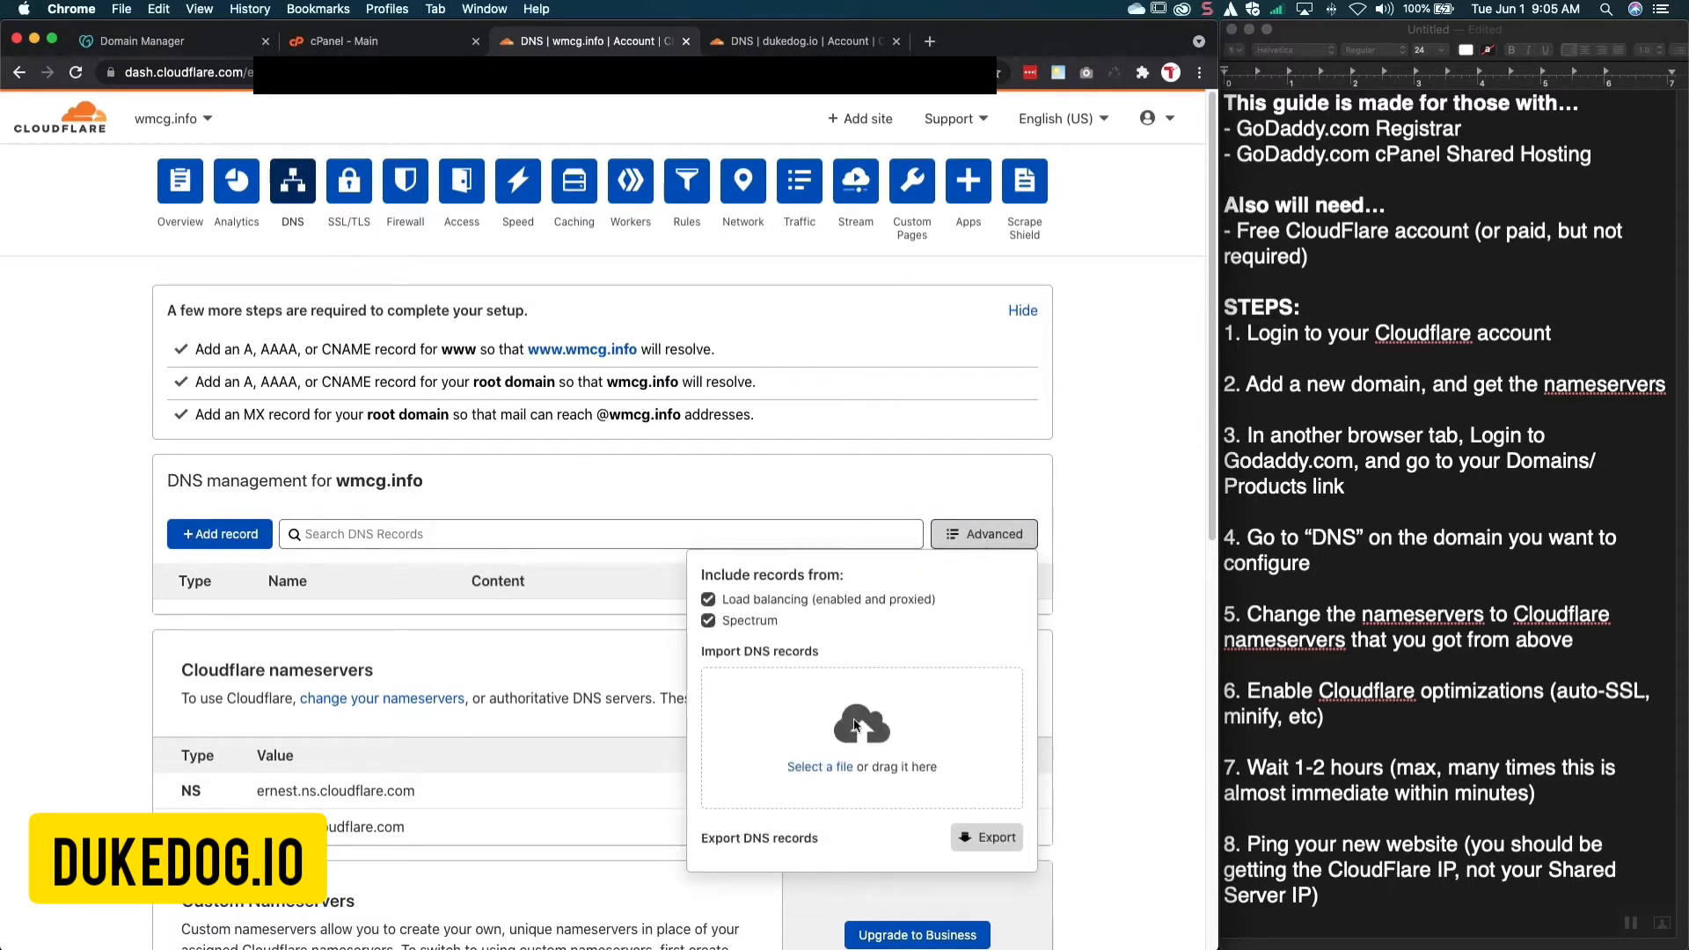
pyautogui.click(841, 767)
pyautogui.click(448, 435)
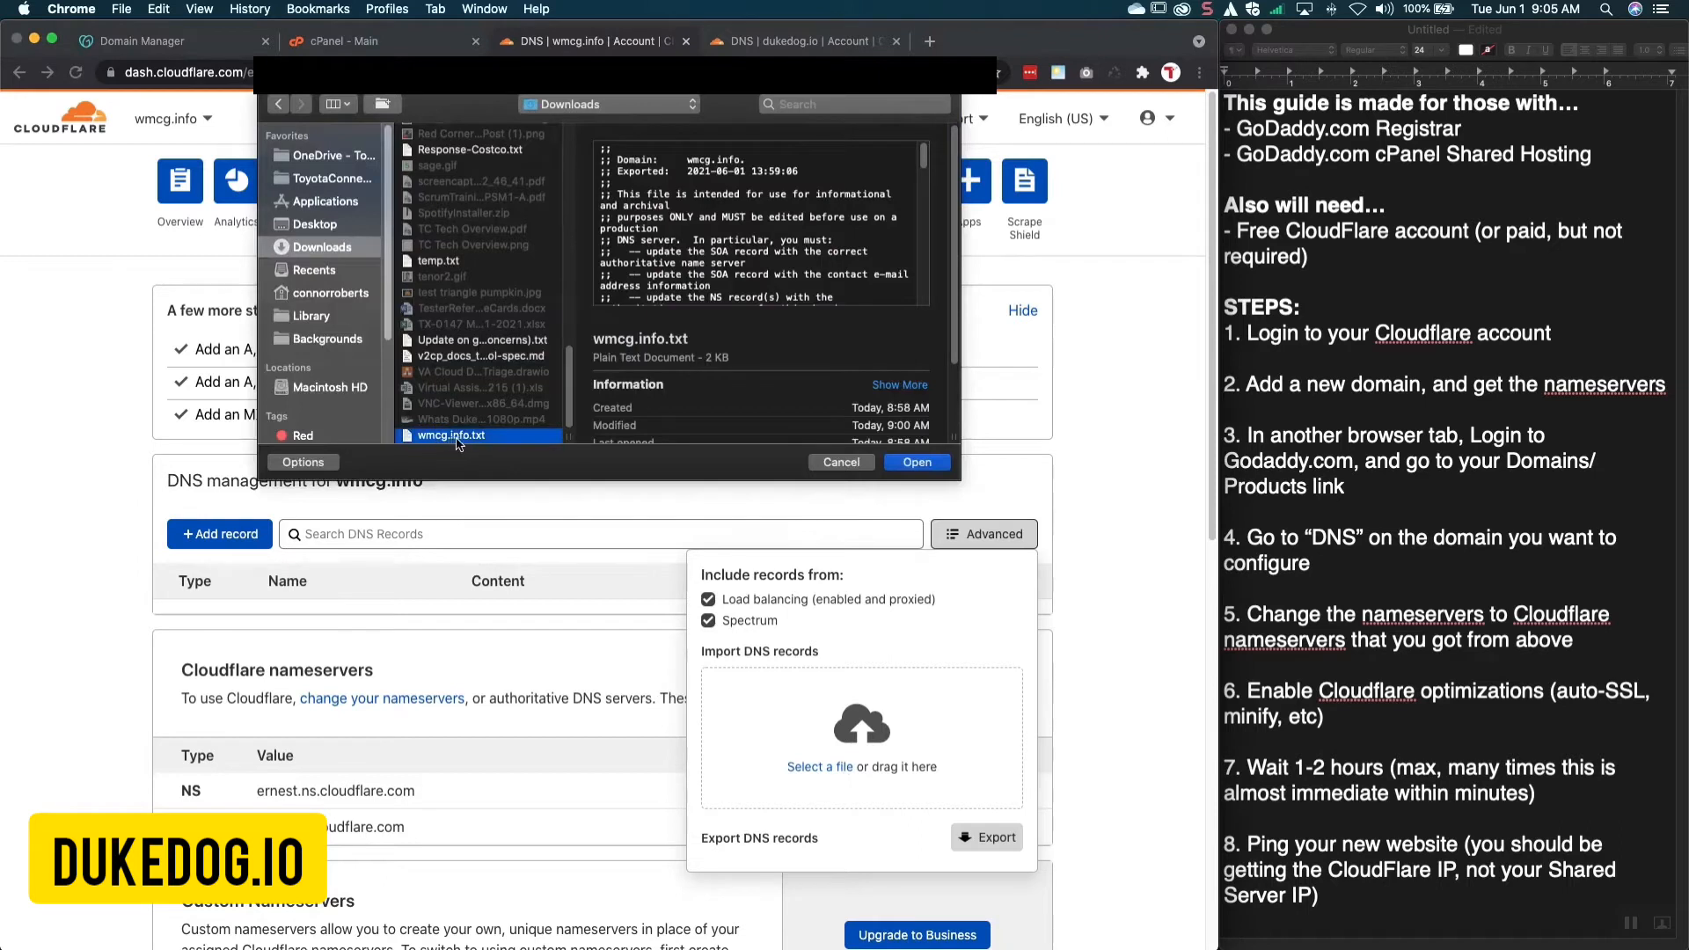
pyautogui.click(910, 463)
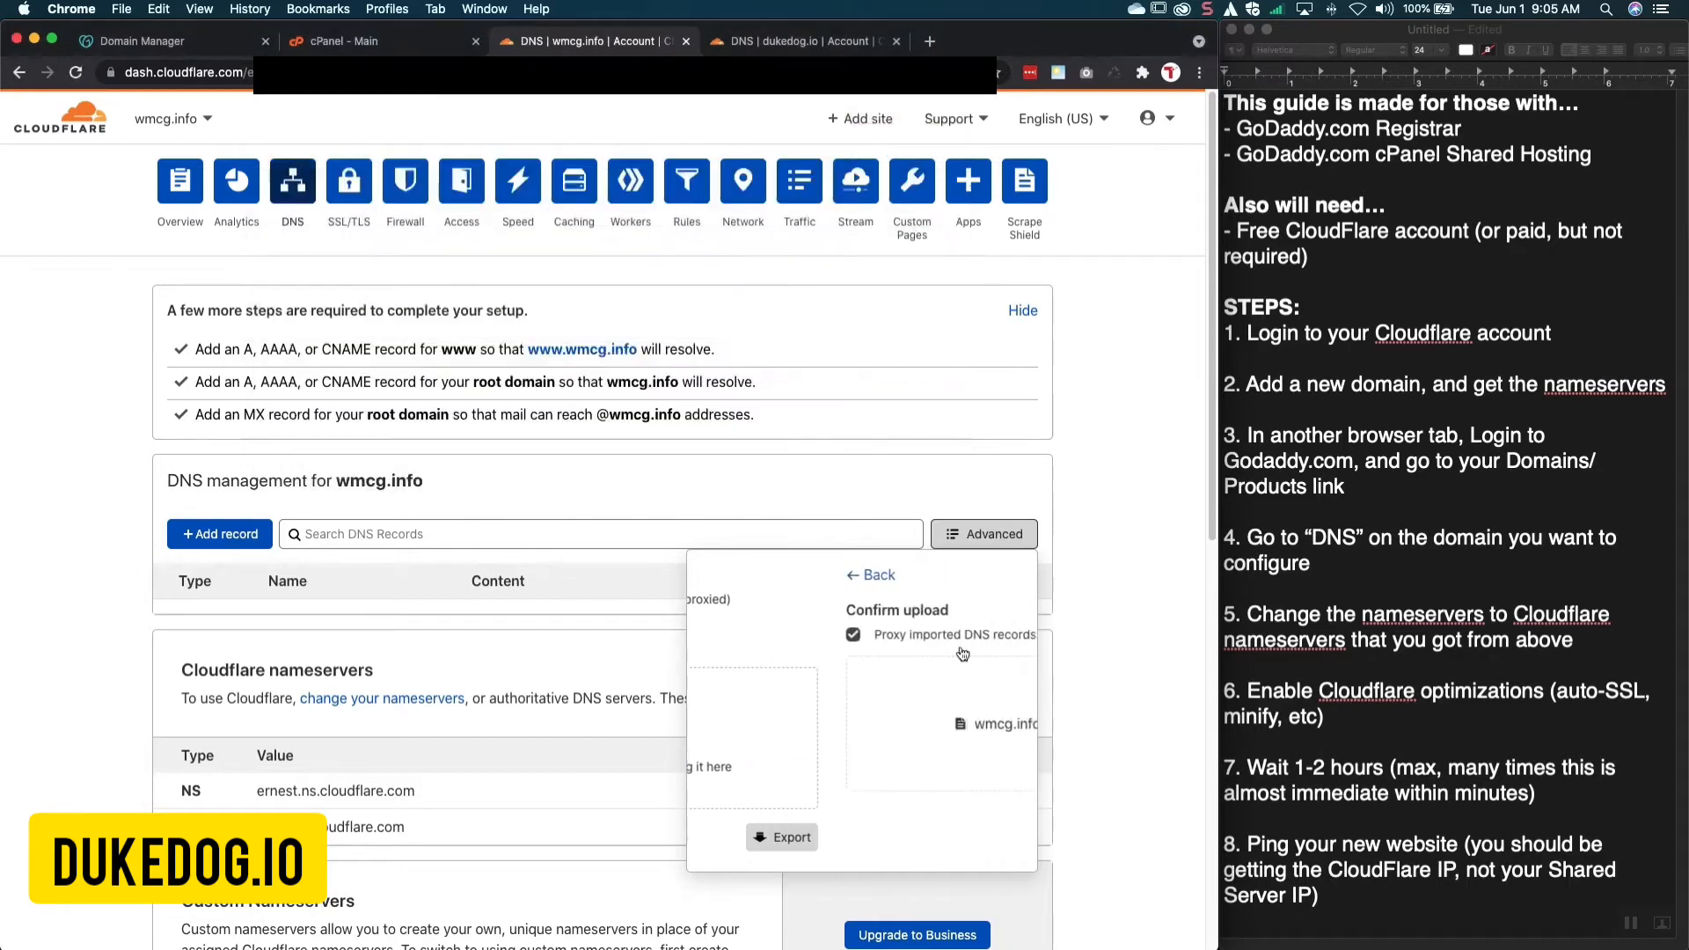
pyautogui.click(974, 814)
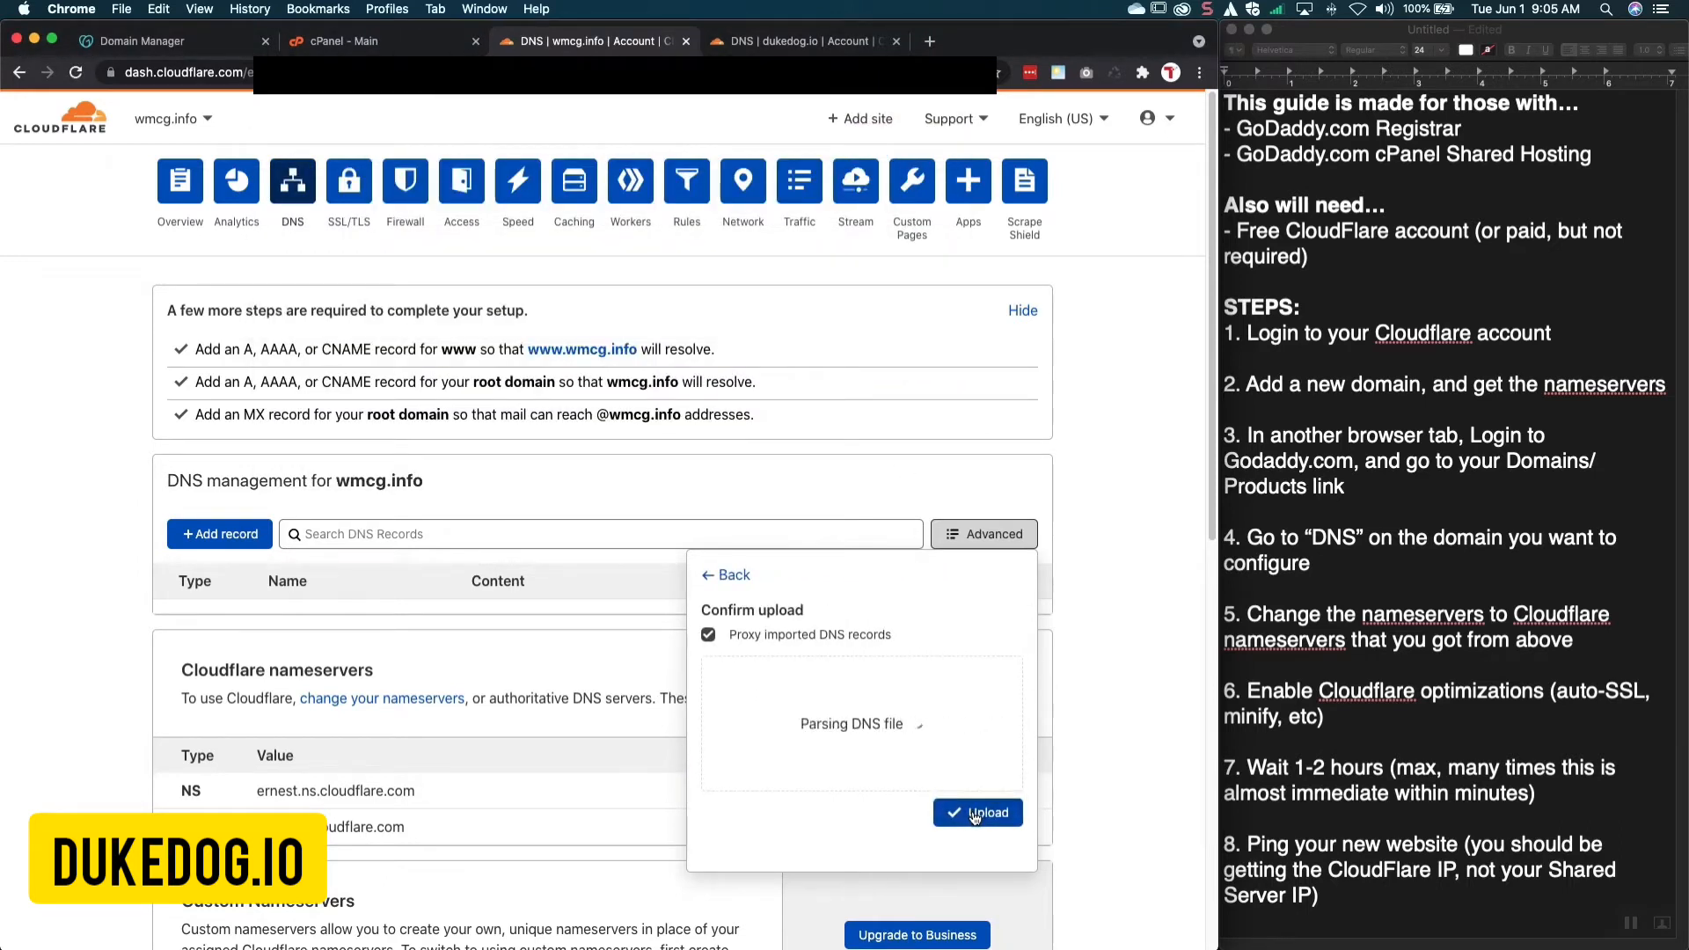
pyautogui.scroll(-5, 1111, 557)
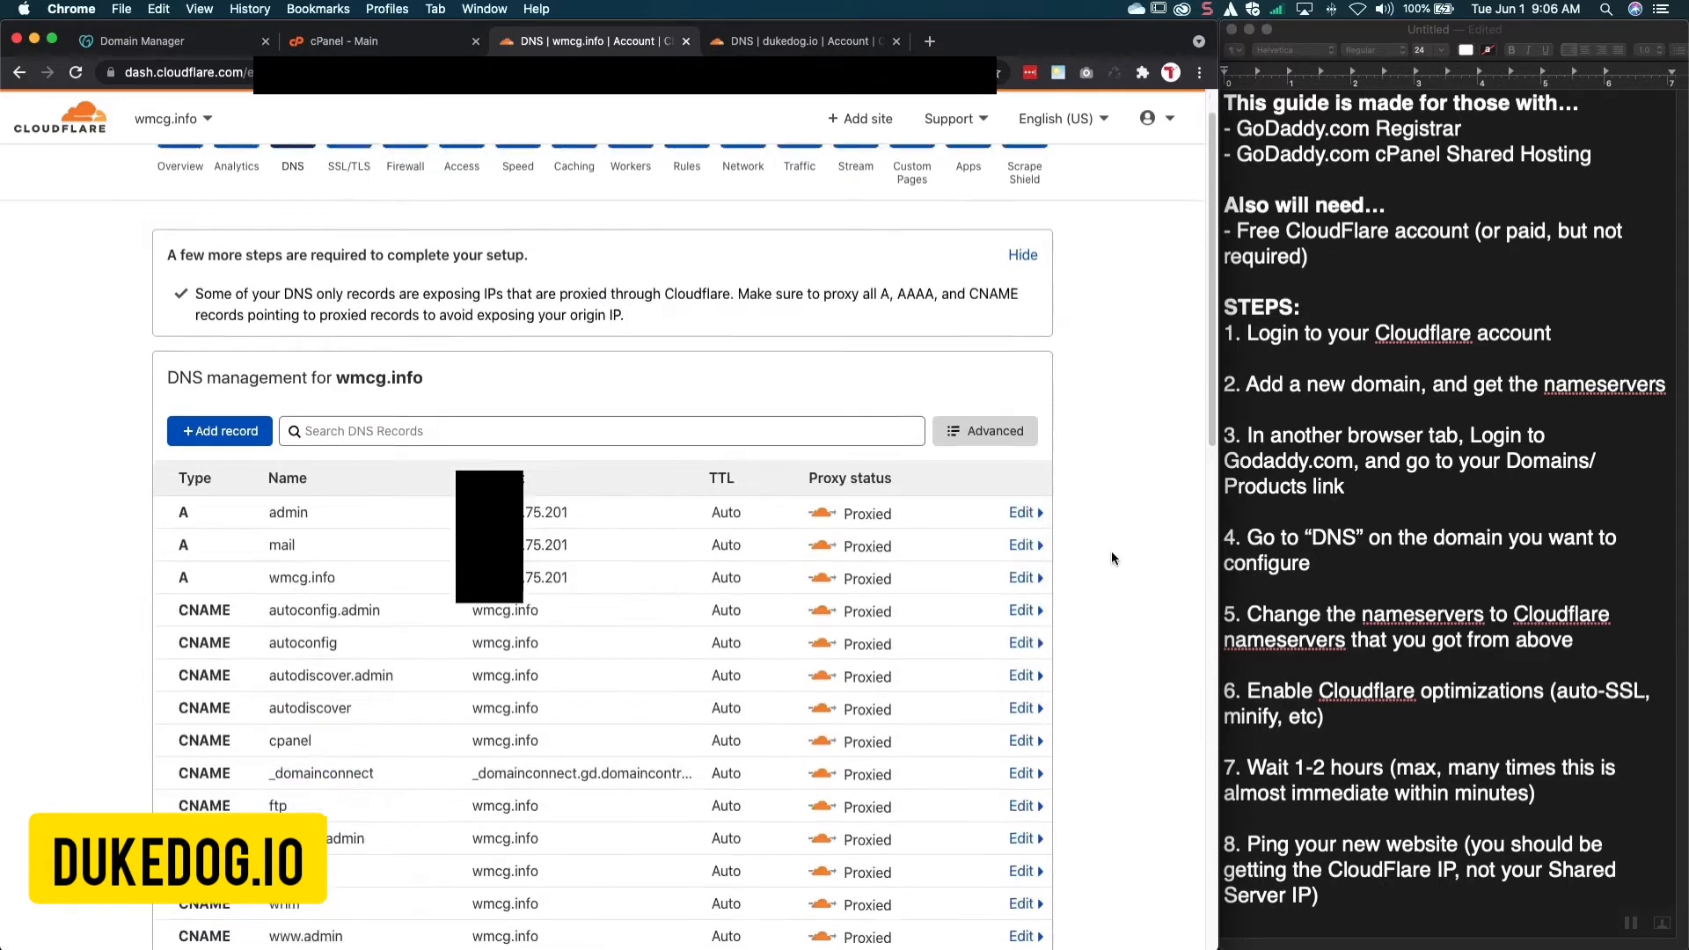
pyautogui.scroll(-1, 1111, 554)
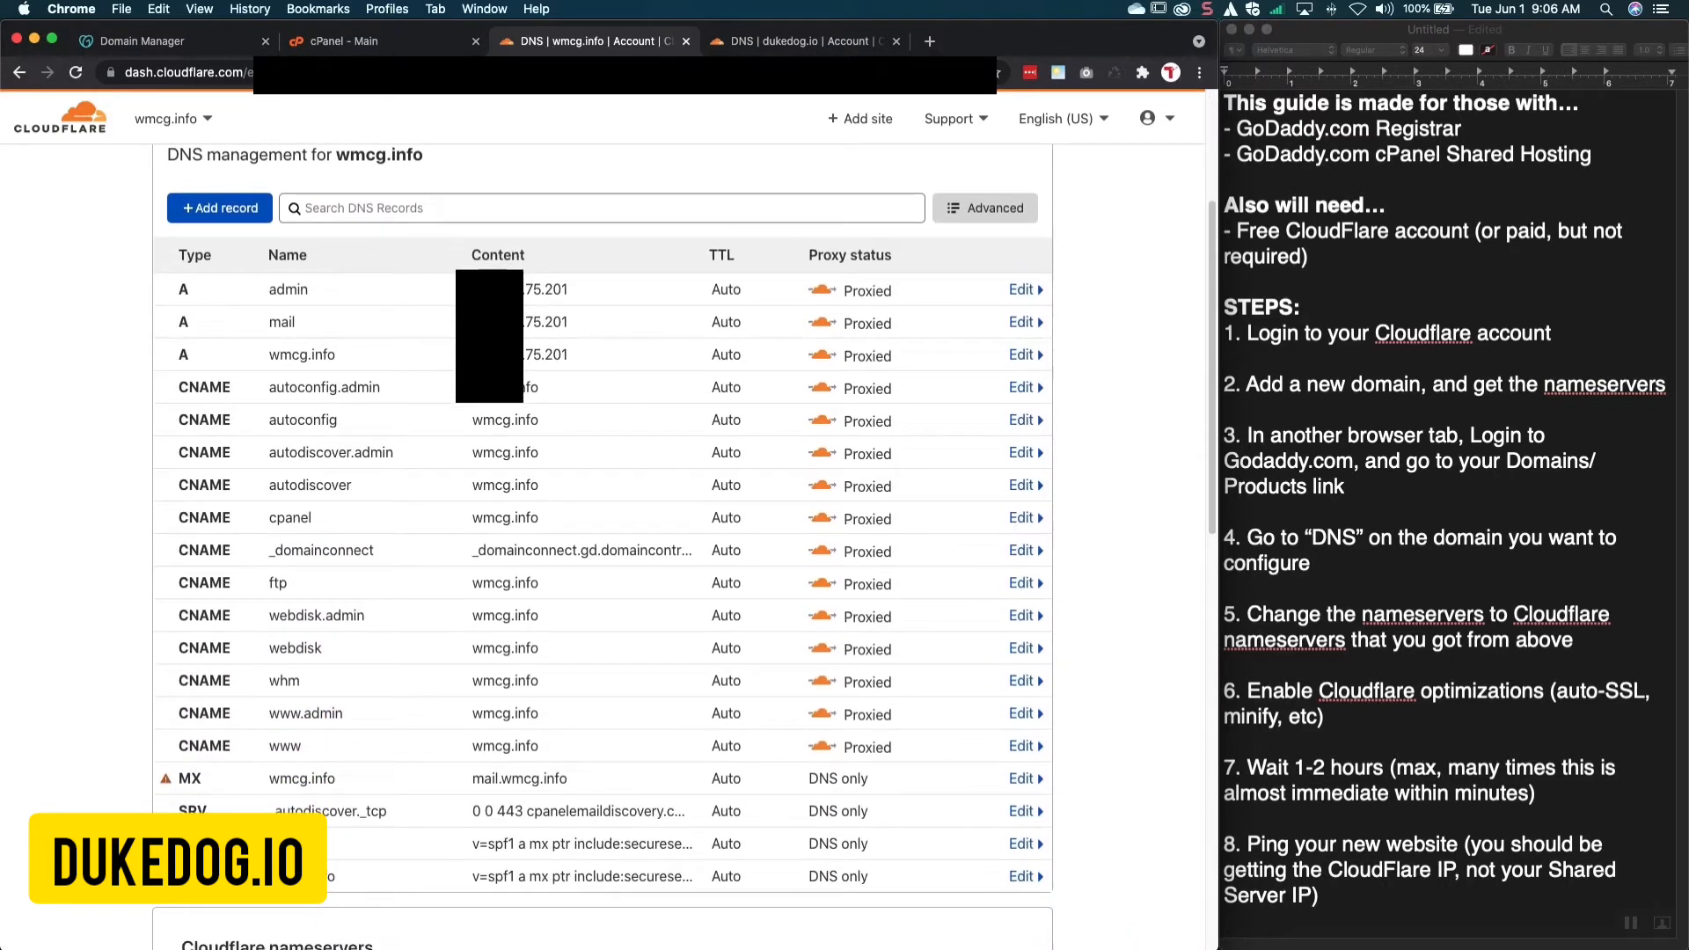
# Open the admin A record of wmcg.info for editing and highlight its IPv4 address
pyautogui.moveTo(528, 297); pyautogui.dragTo(567, 290)
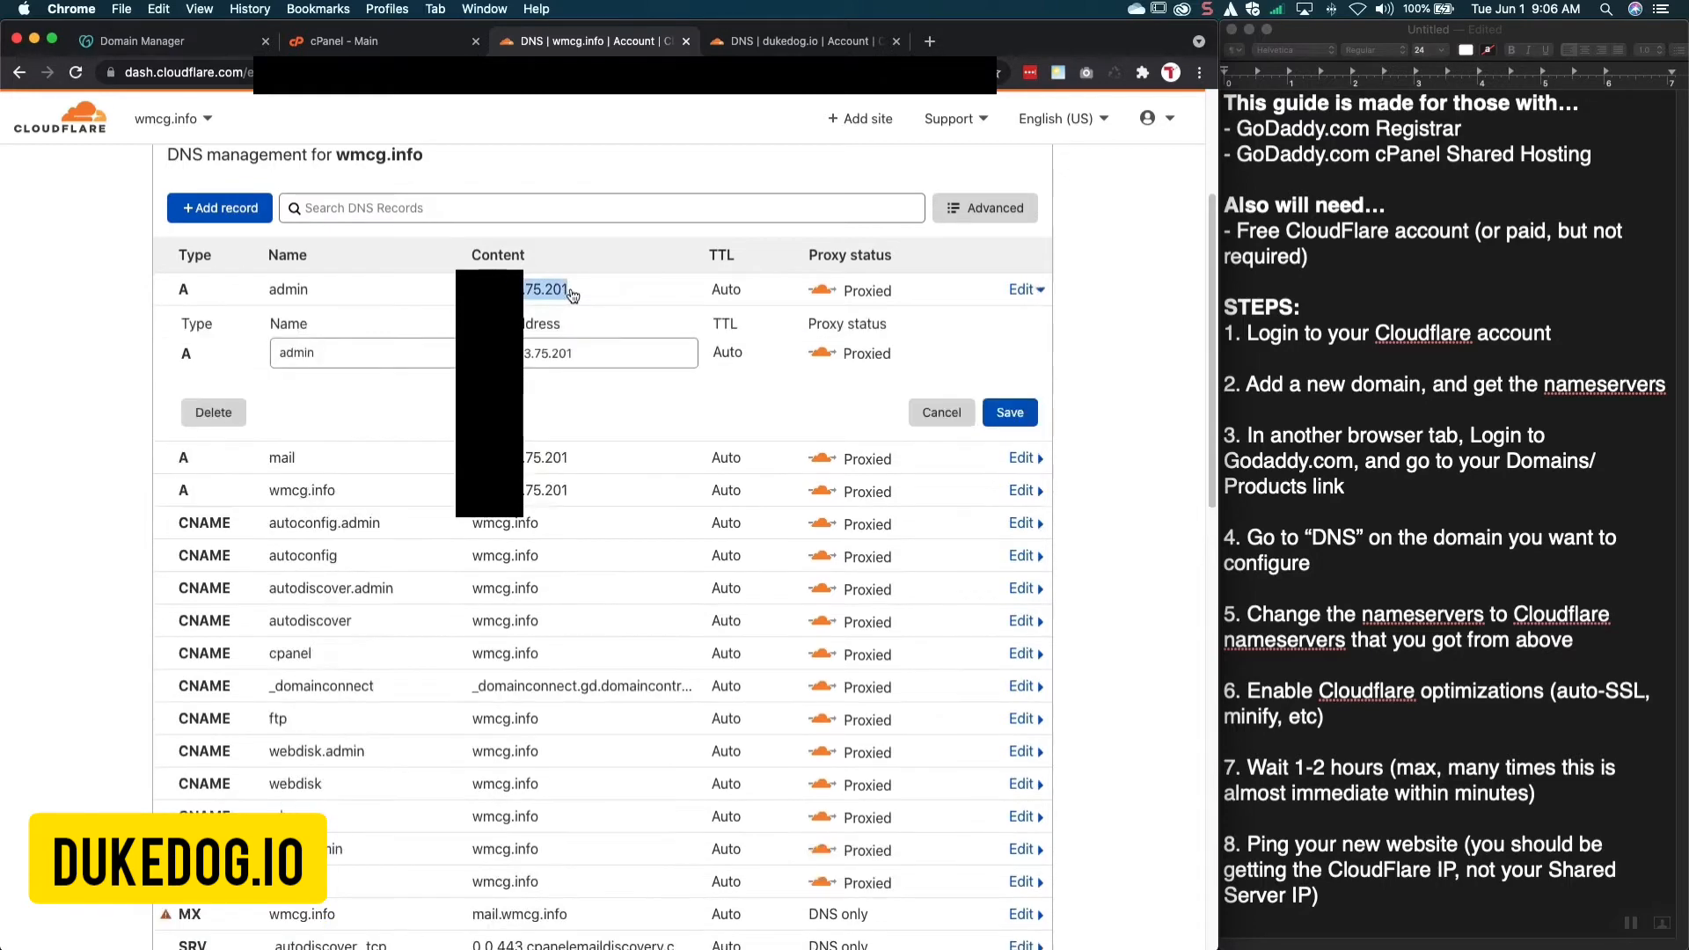
pyautogui.click(524, 297)
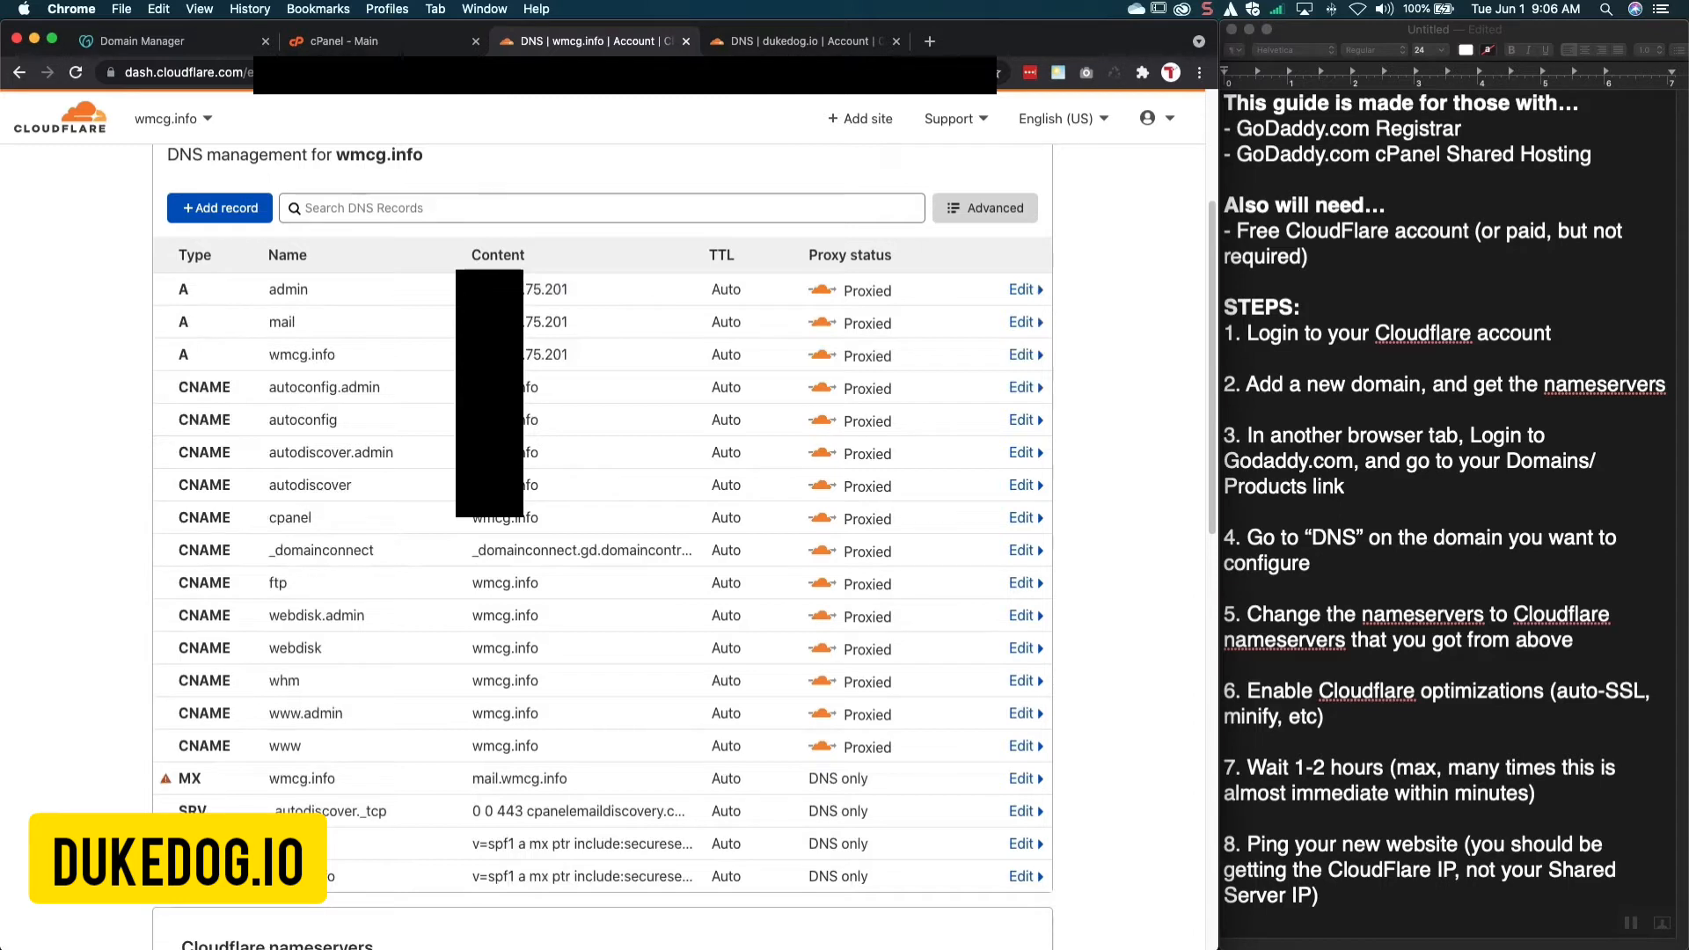
pyautogui.click(533, 296)
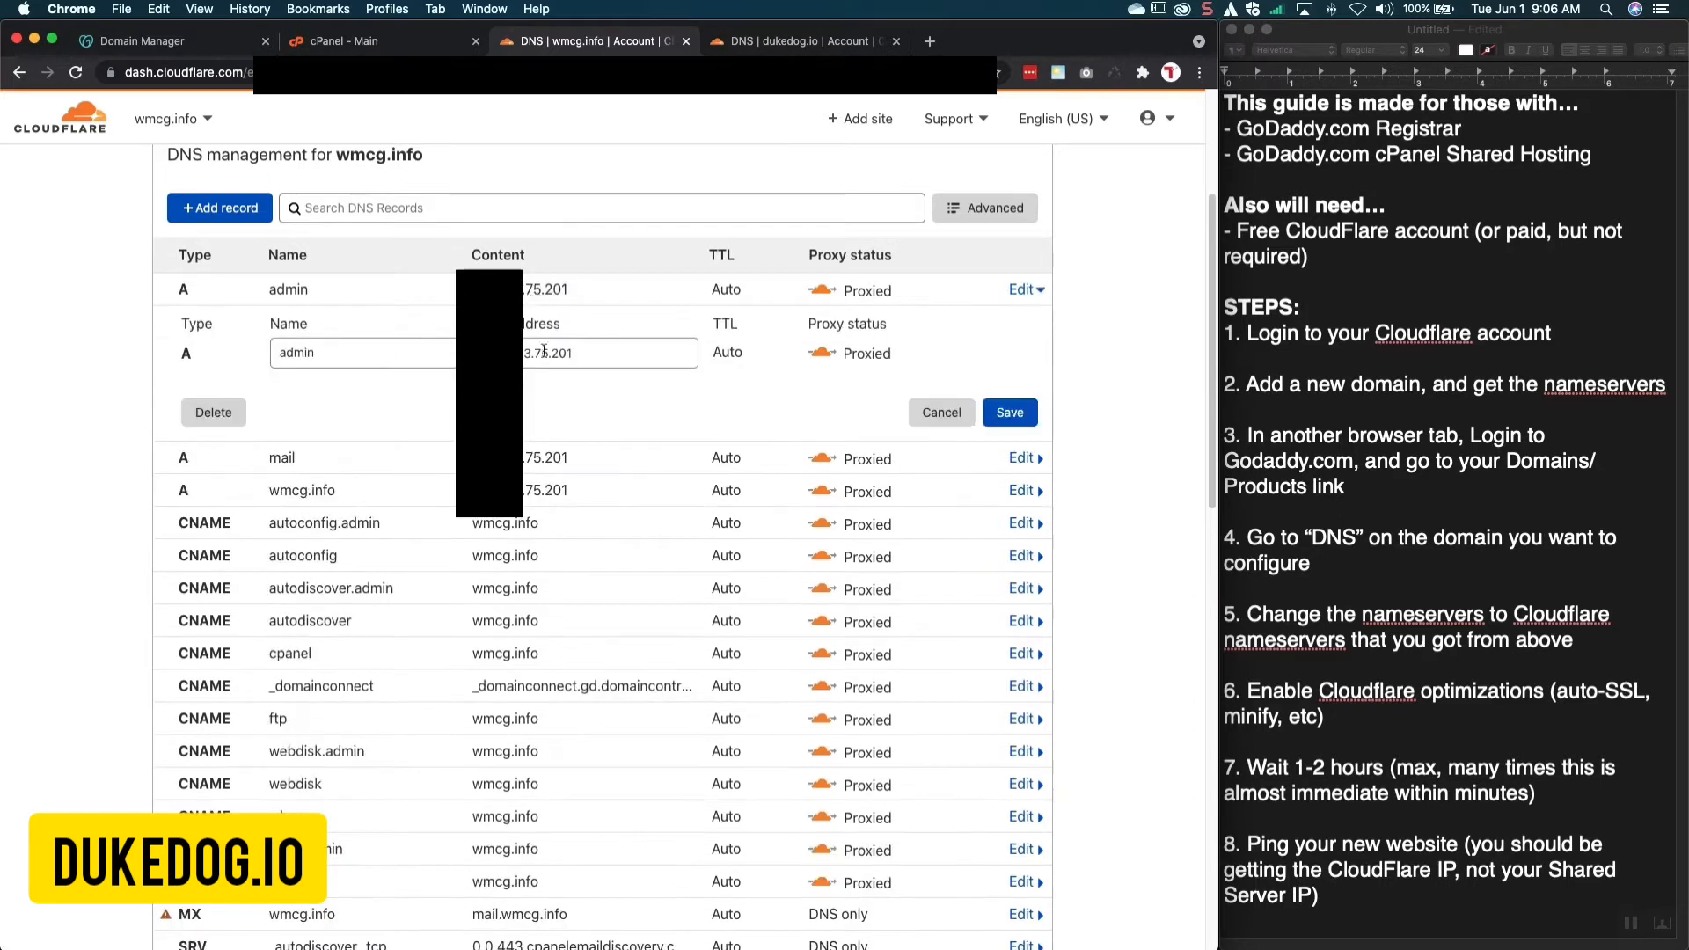
pyautogui.moveTo(580, 352); pyautogui.dragTo(492, 352)
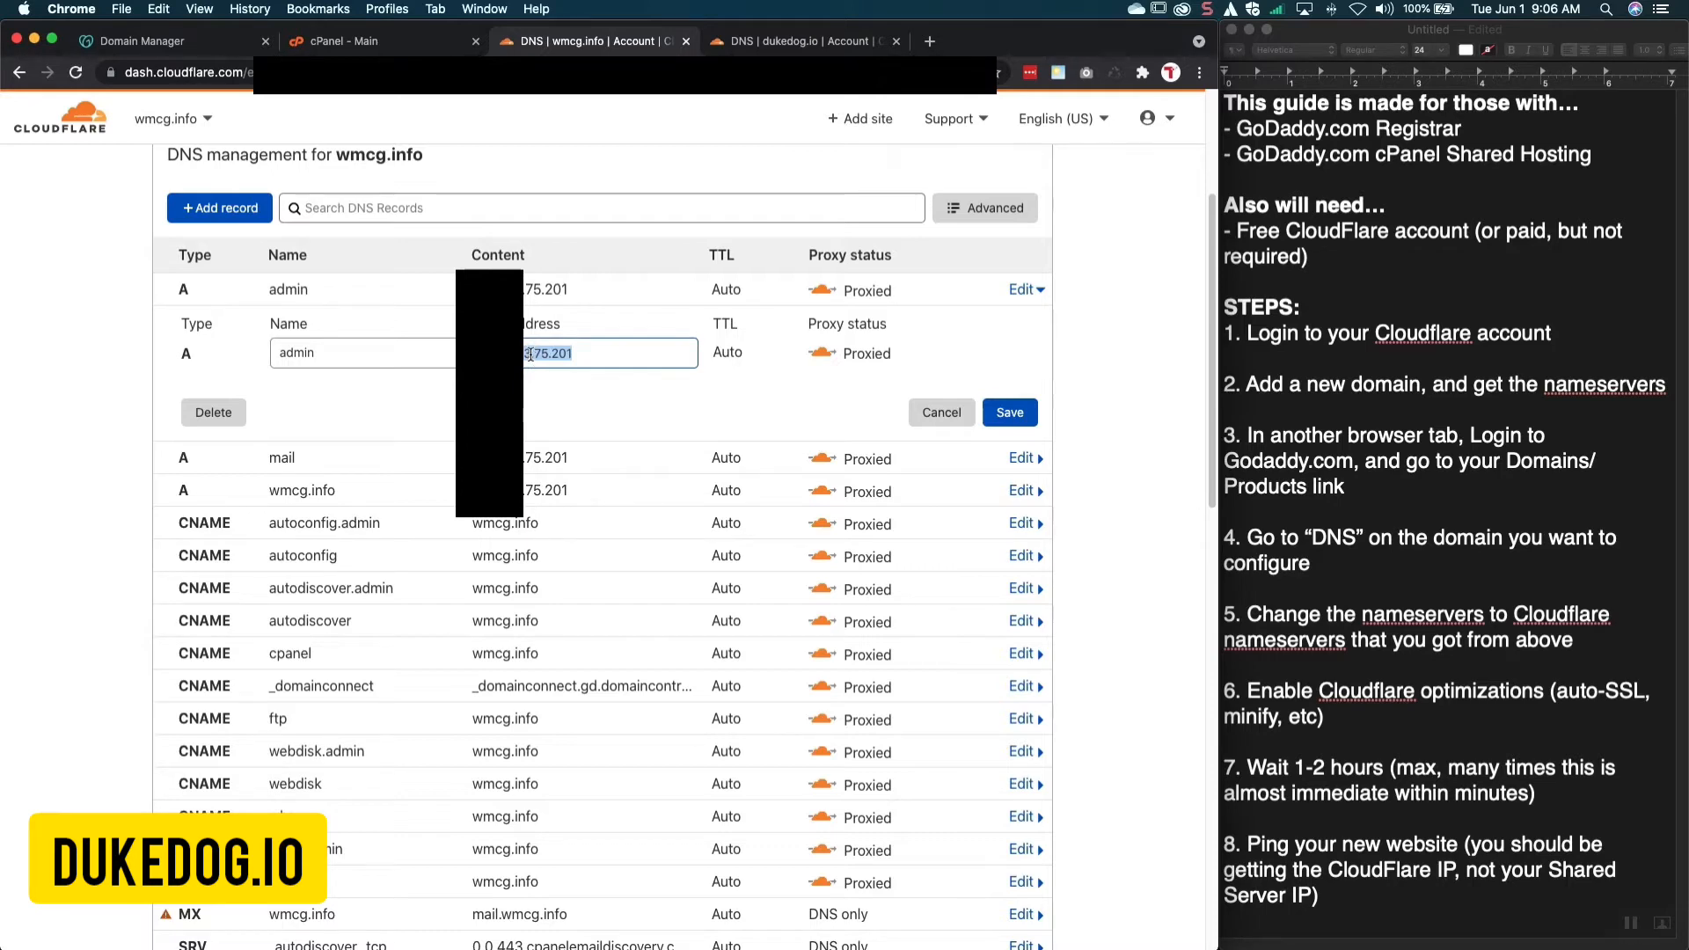
# Copy the shared IP address from cPanel's general information, compare it with the admin A record in Cloudflare, and close that record unedited
pyautogui.click(346, 42)
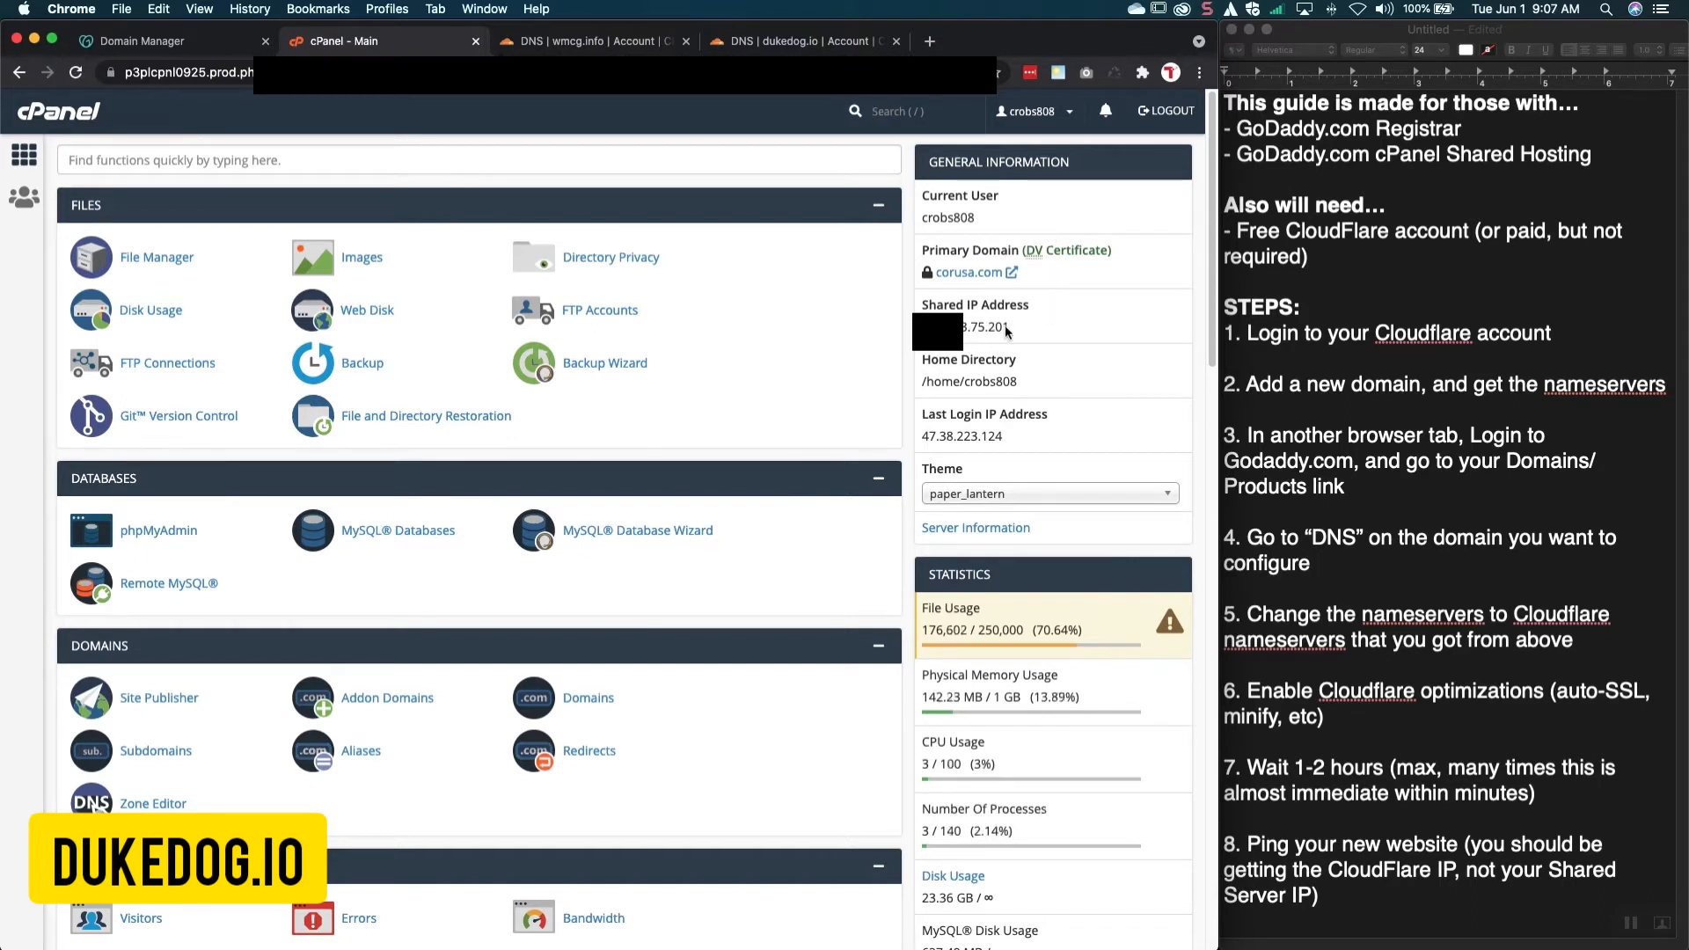
pyautogui.moveTo(1009, 330); pyautogui.dragTo(964, 331)
pyautogui.rightClick(968, 334)
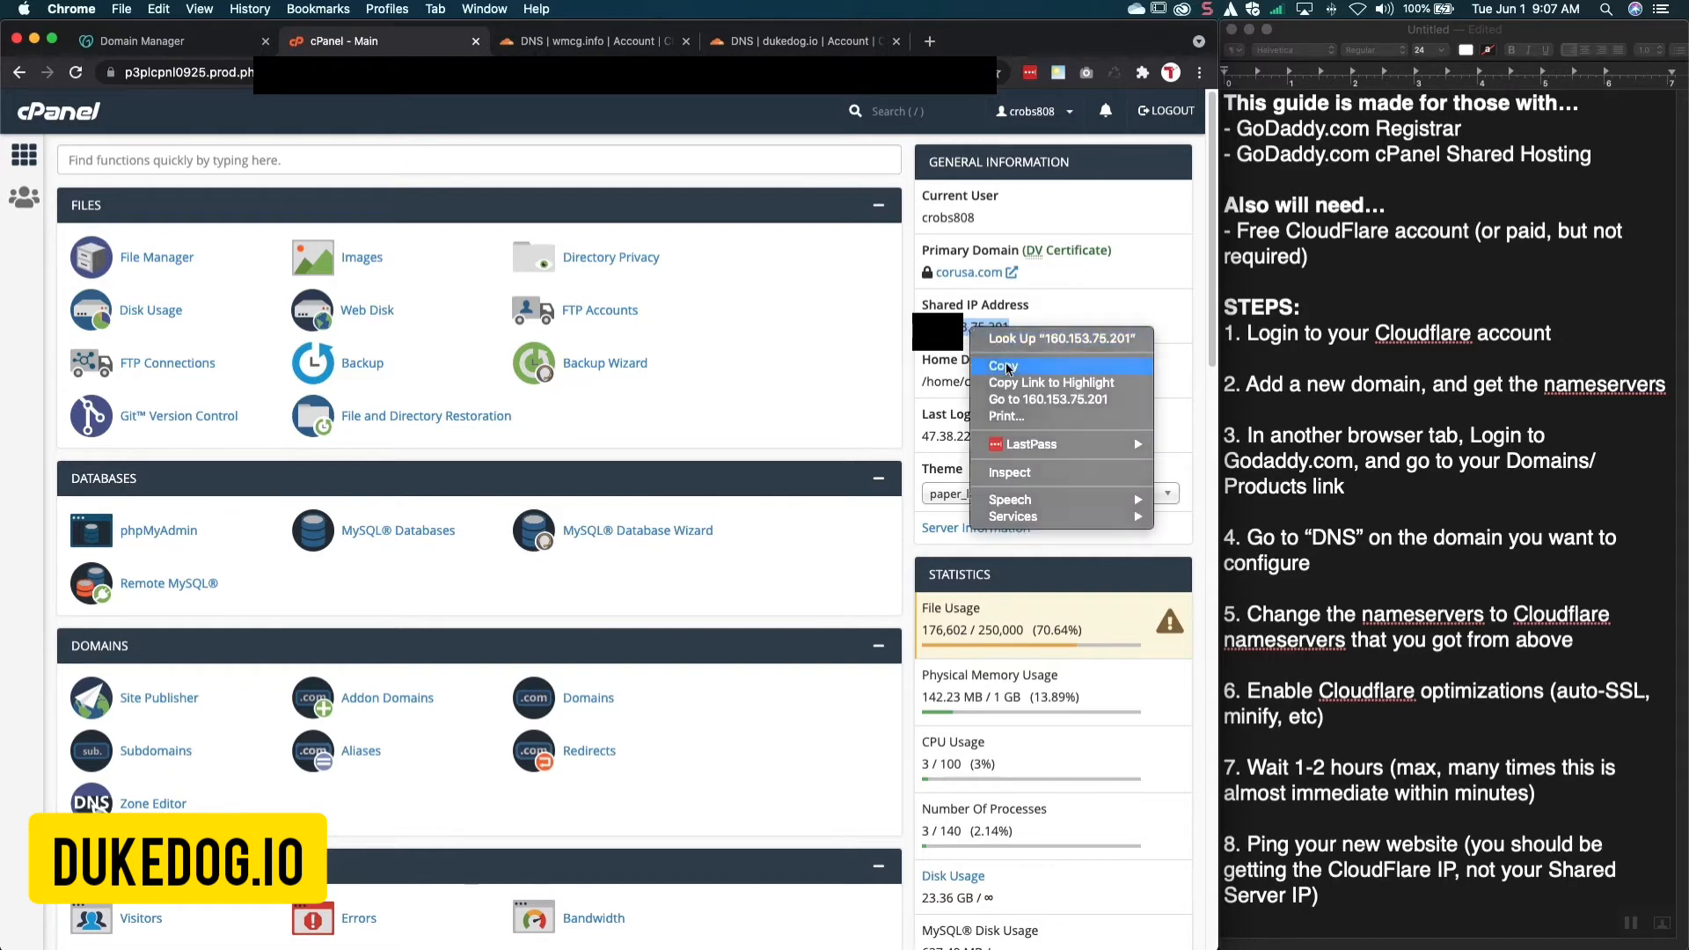
pyautogui.click(1008, 361)
pyautogui.moveTo(922, 305); pyautogui.dragTo(1006, 325)
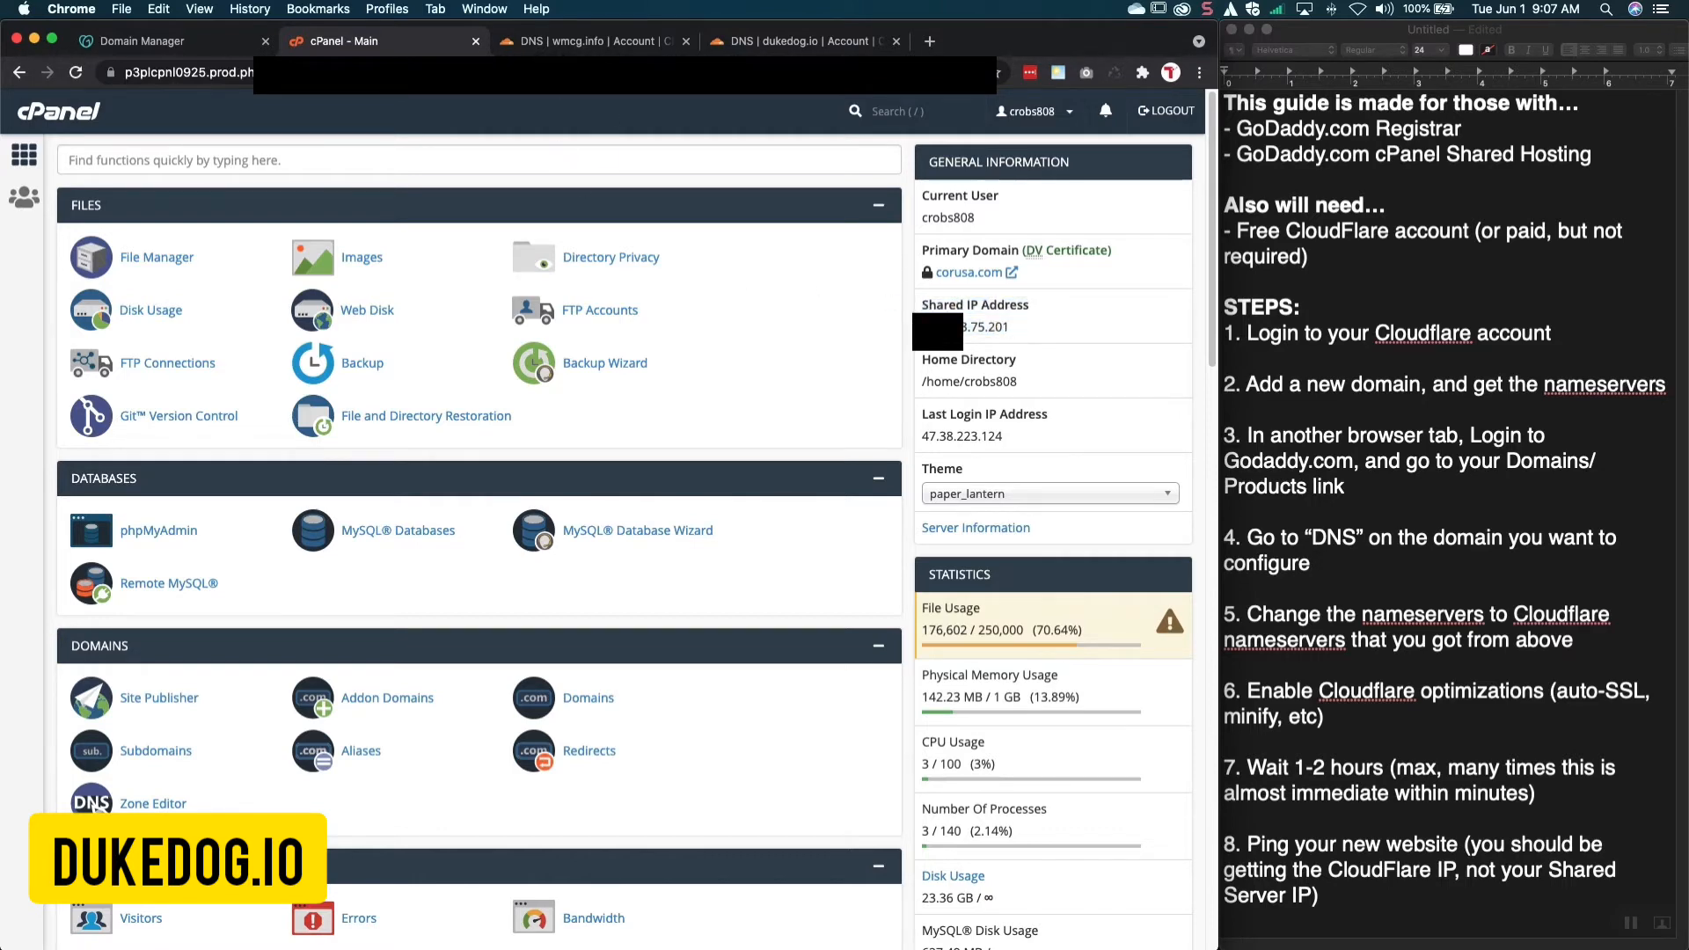
pyautogui.click(549, 40)
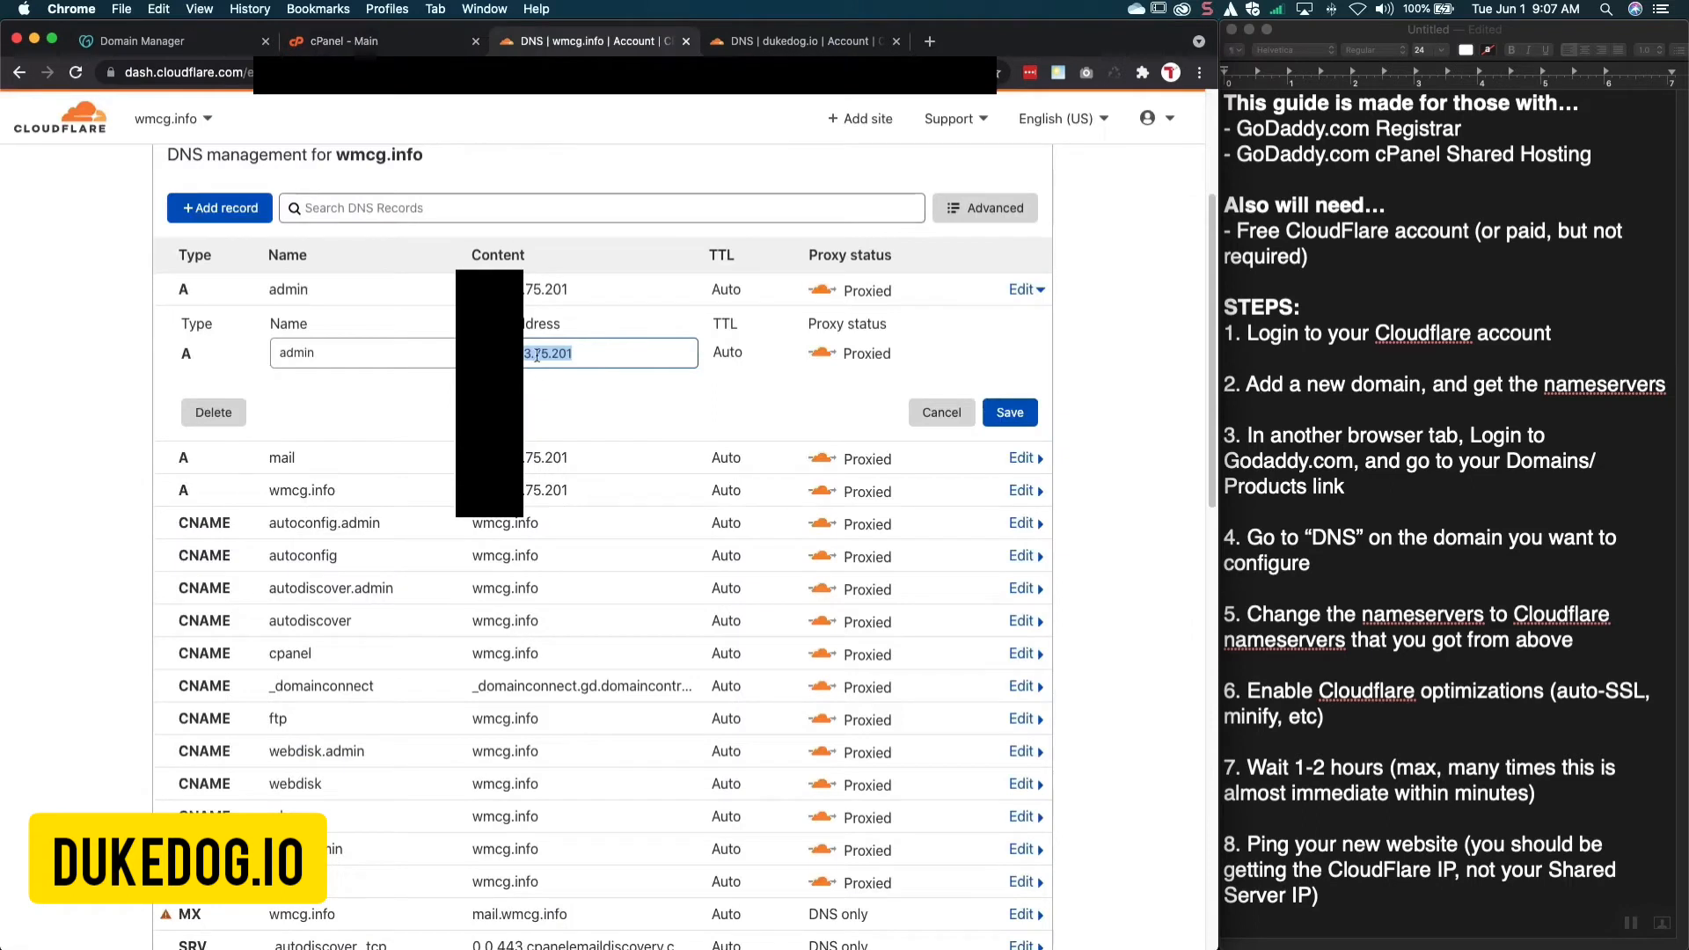
pyautogui.click(549, 289)
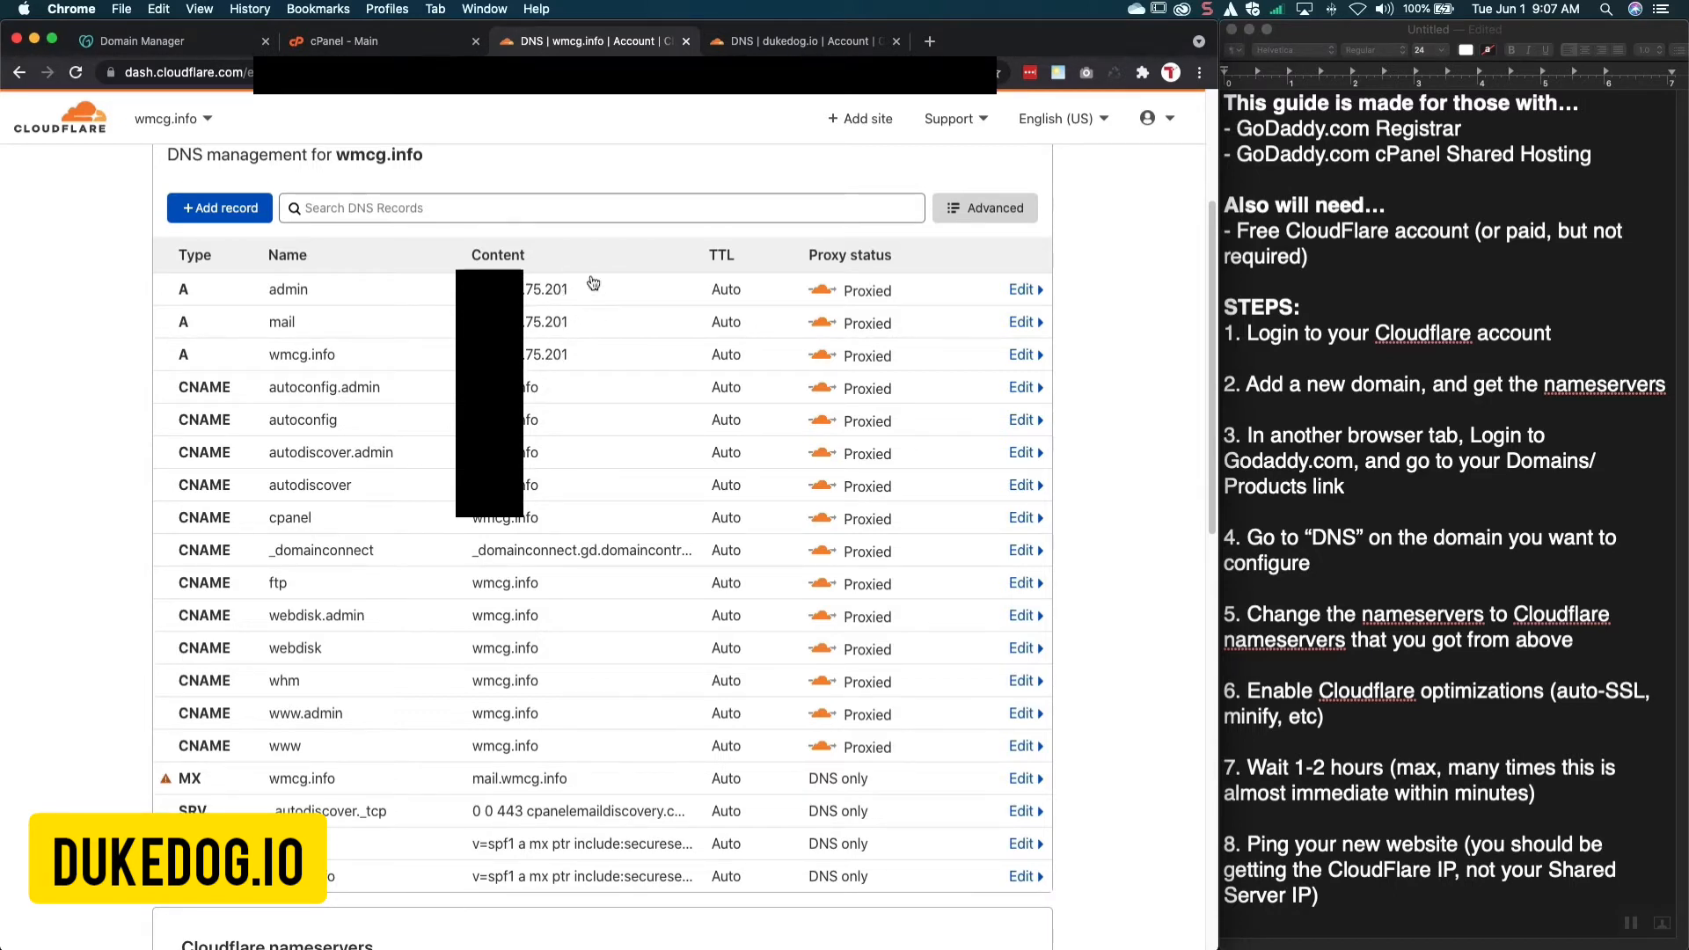
pyautogui.click(378, 40)
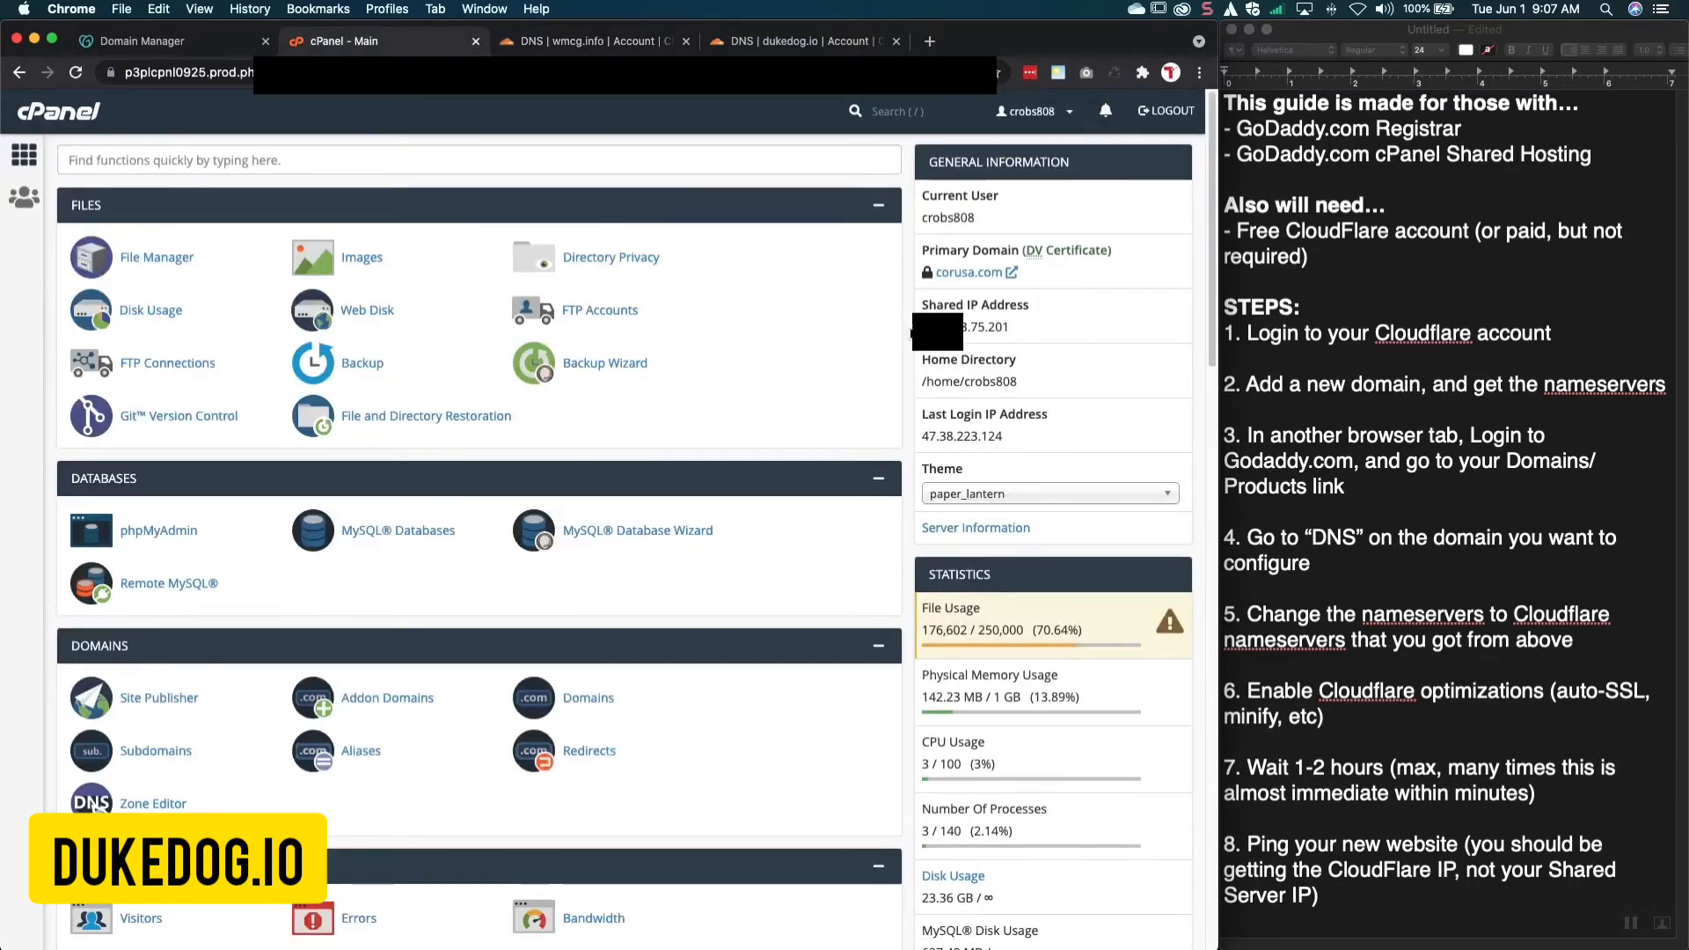
pyautogui.moveTo(932, 328); pyautogui.dragTo(1022, 332)
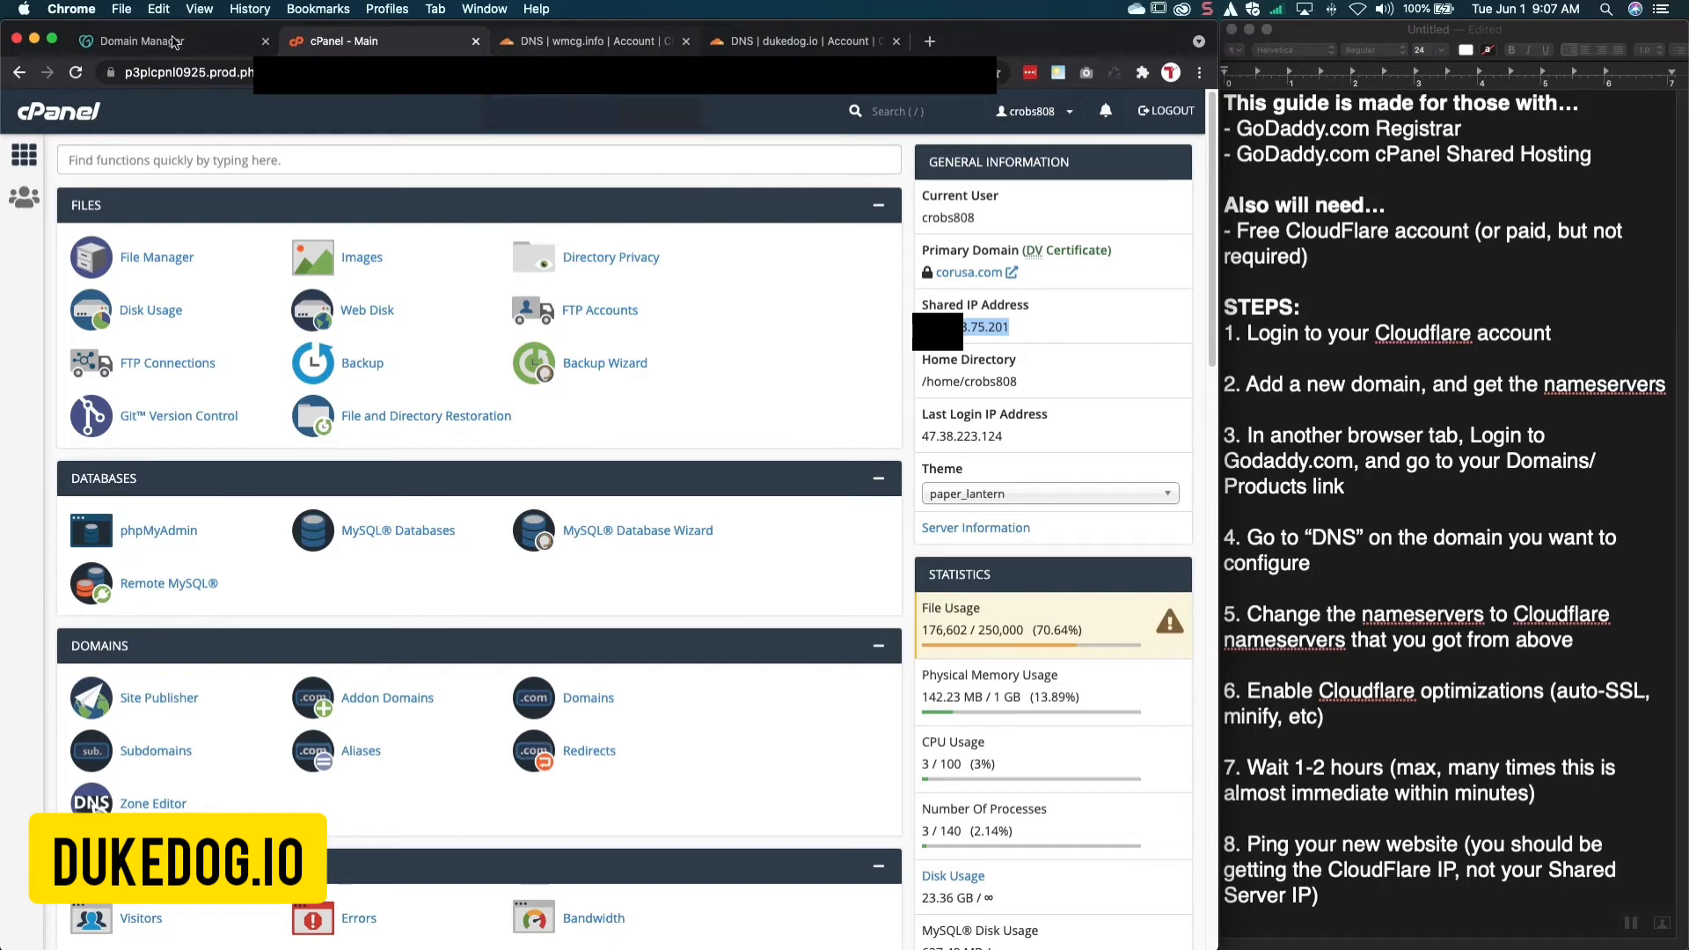
# Reload GoDaddy's DNS Management page for wmcg.info and highlight the domain's two custom nameservers
pyautogui.click(143, 40)
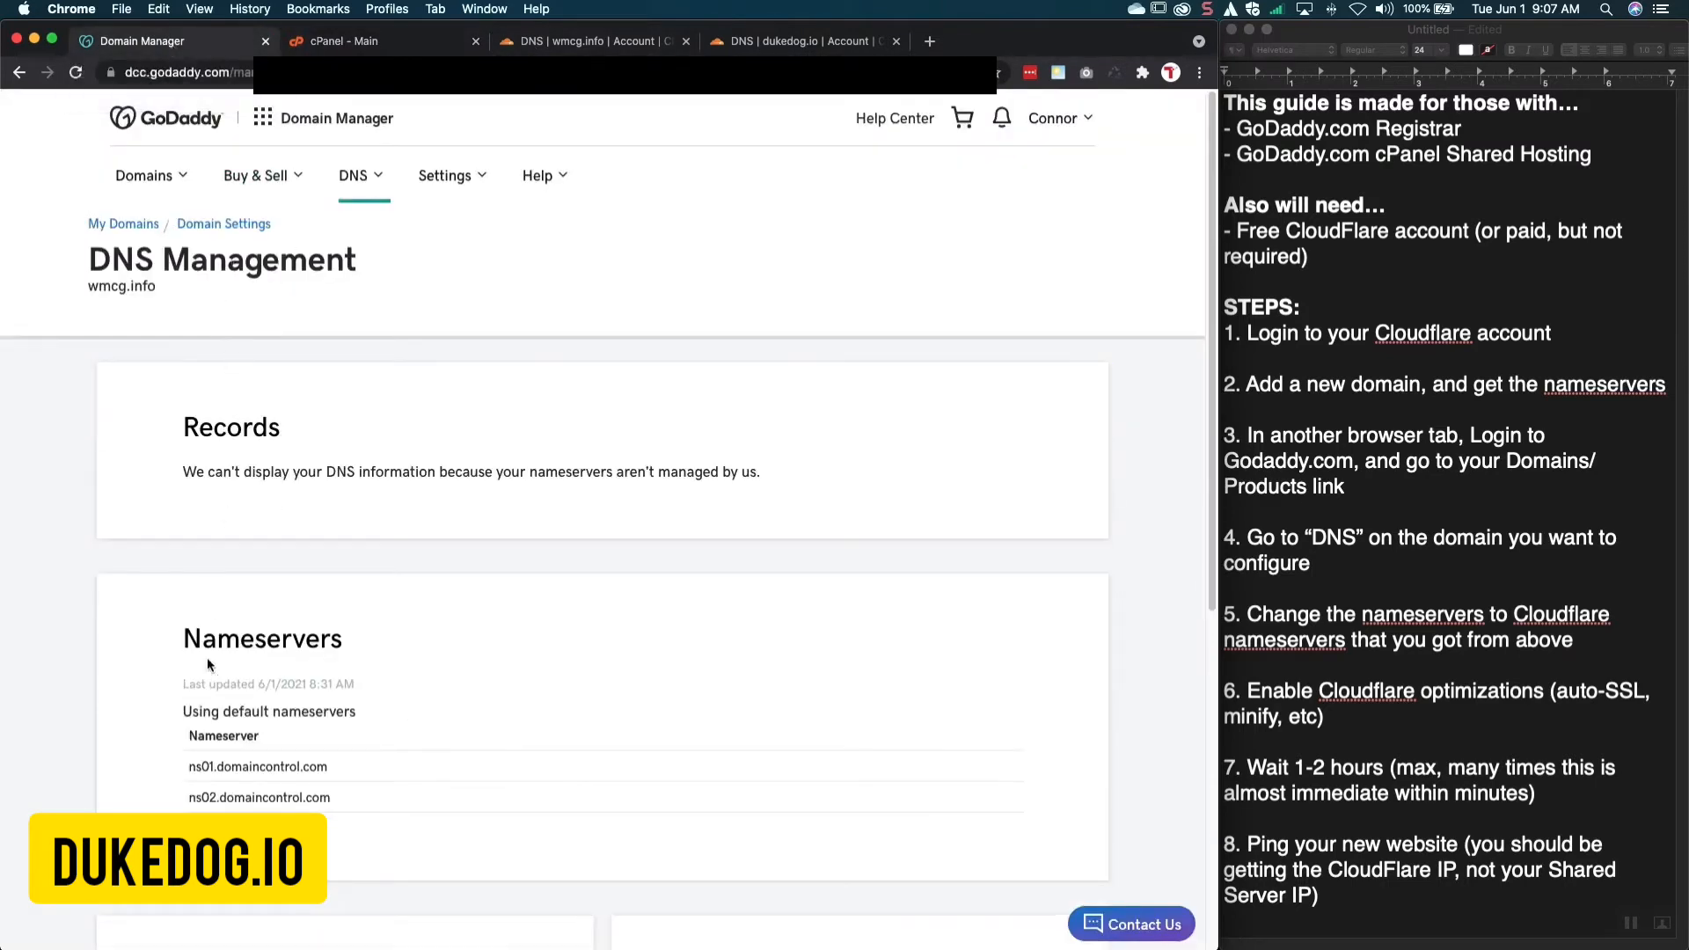
pyautogui.scroll(-6, 215, 730)
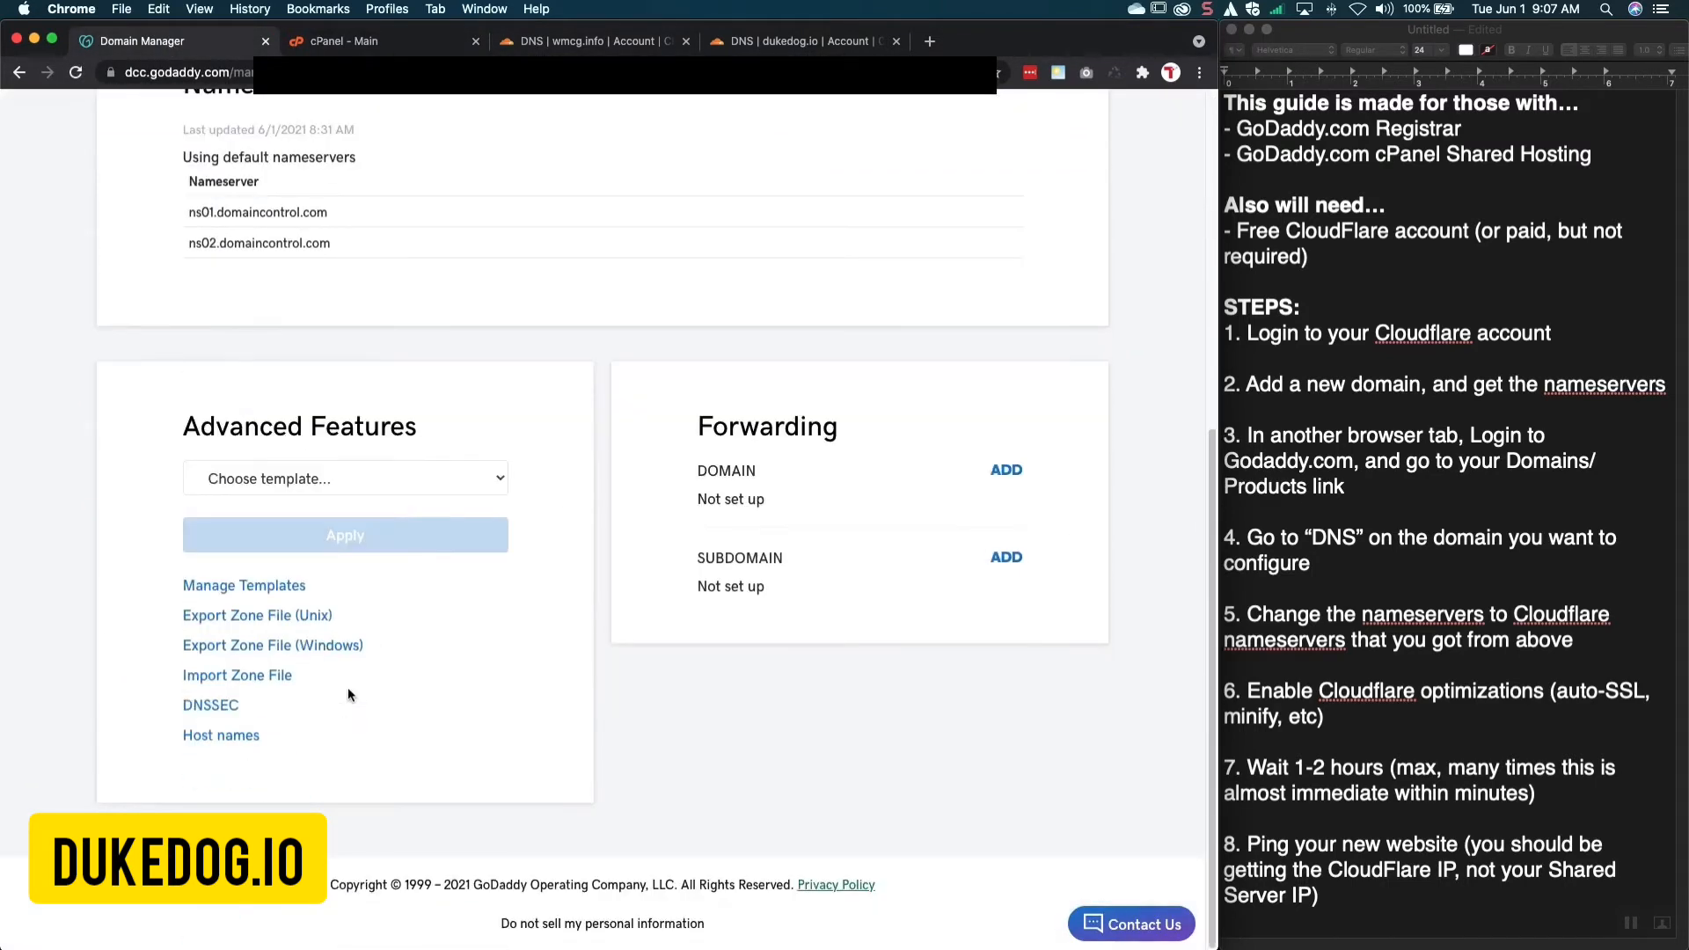
pyautogui.click(77, 73)
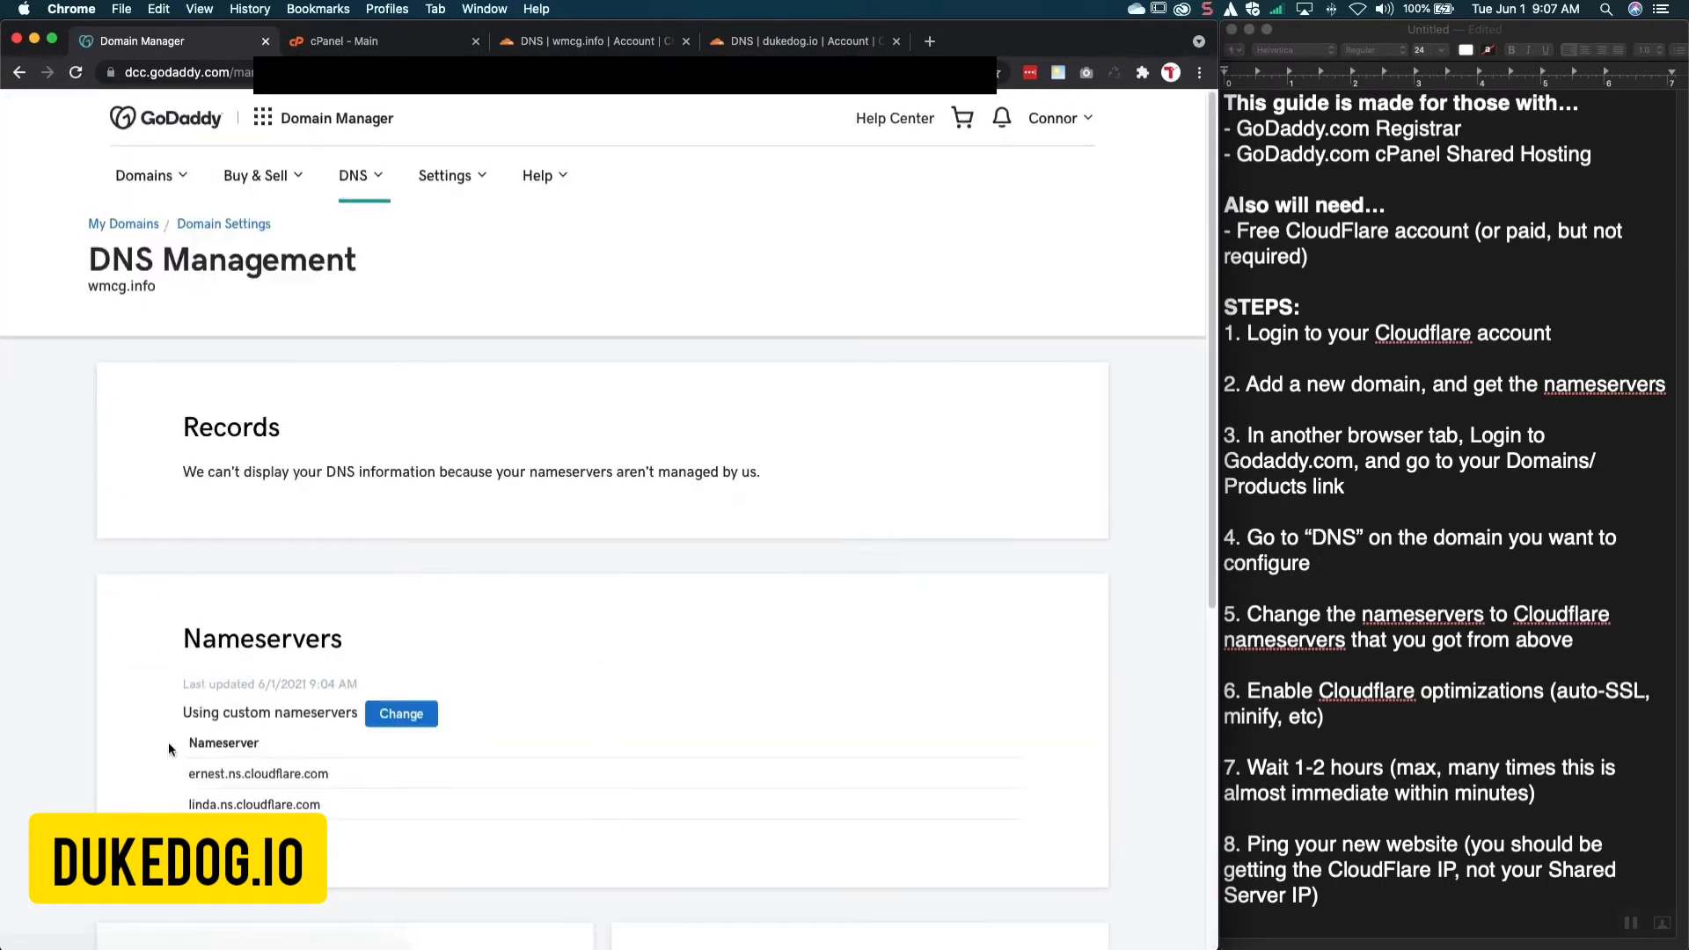
pyautogui.moveTo(338, 816); pyautogui.dragTo(188, 774)
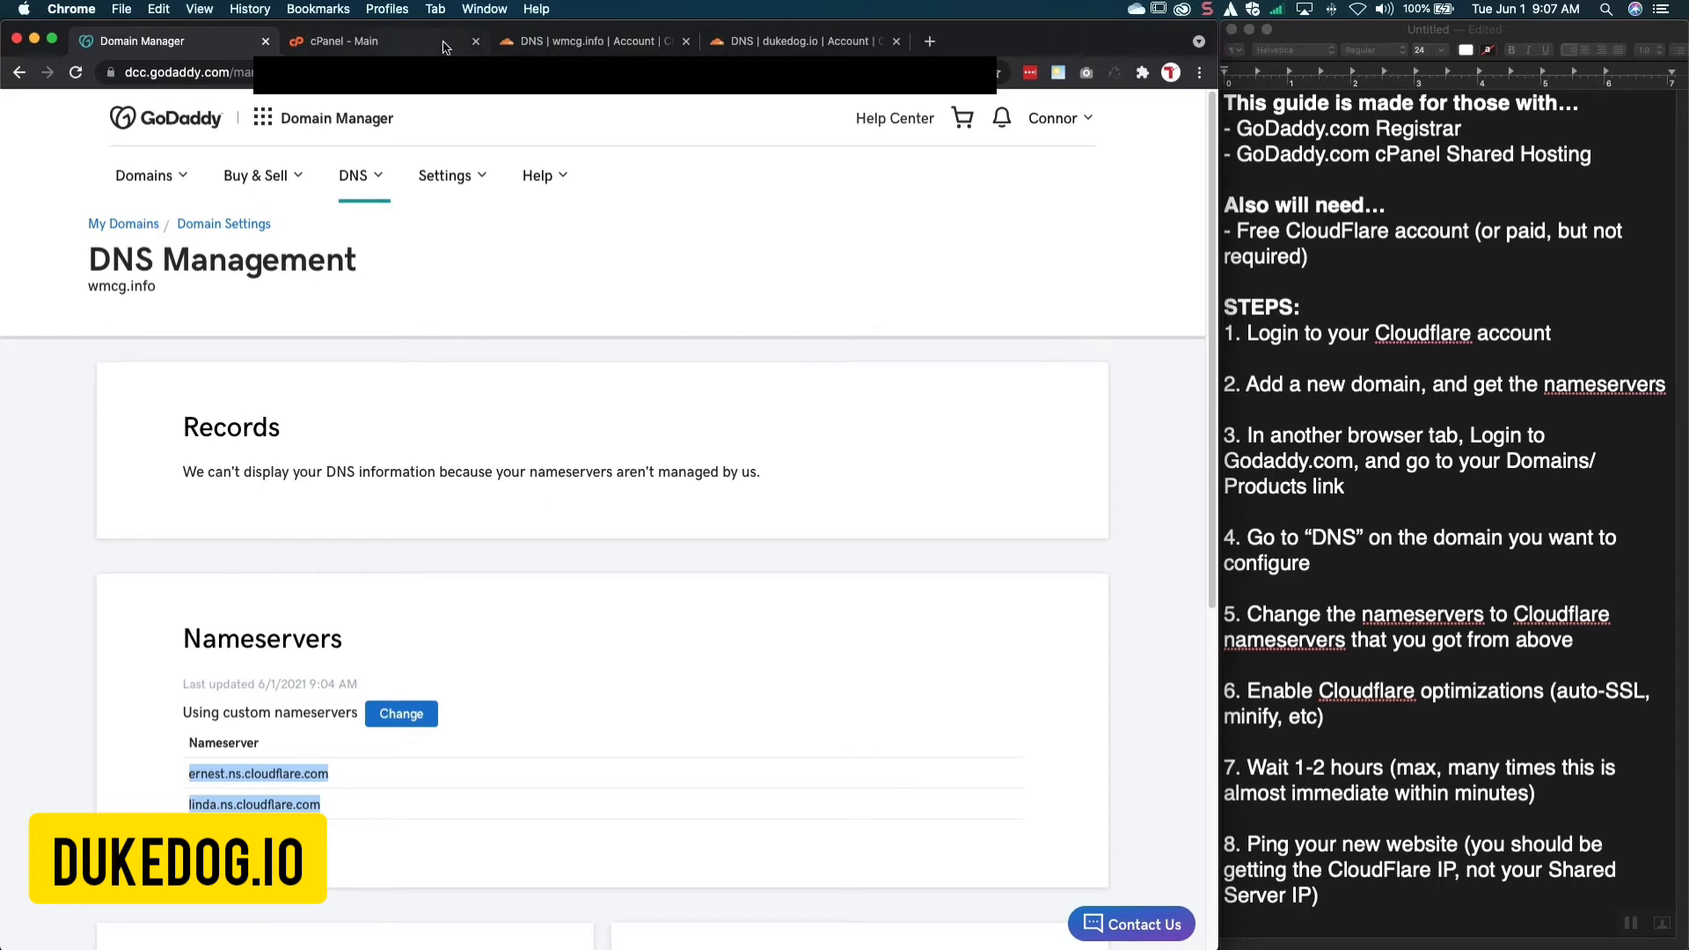
# Highlight step 8, about pinging the new website, in the TextEdit guide and return to Cloudflare's DNS records for wmcg.info
pyautogui.click(567, 42)
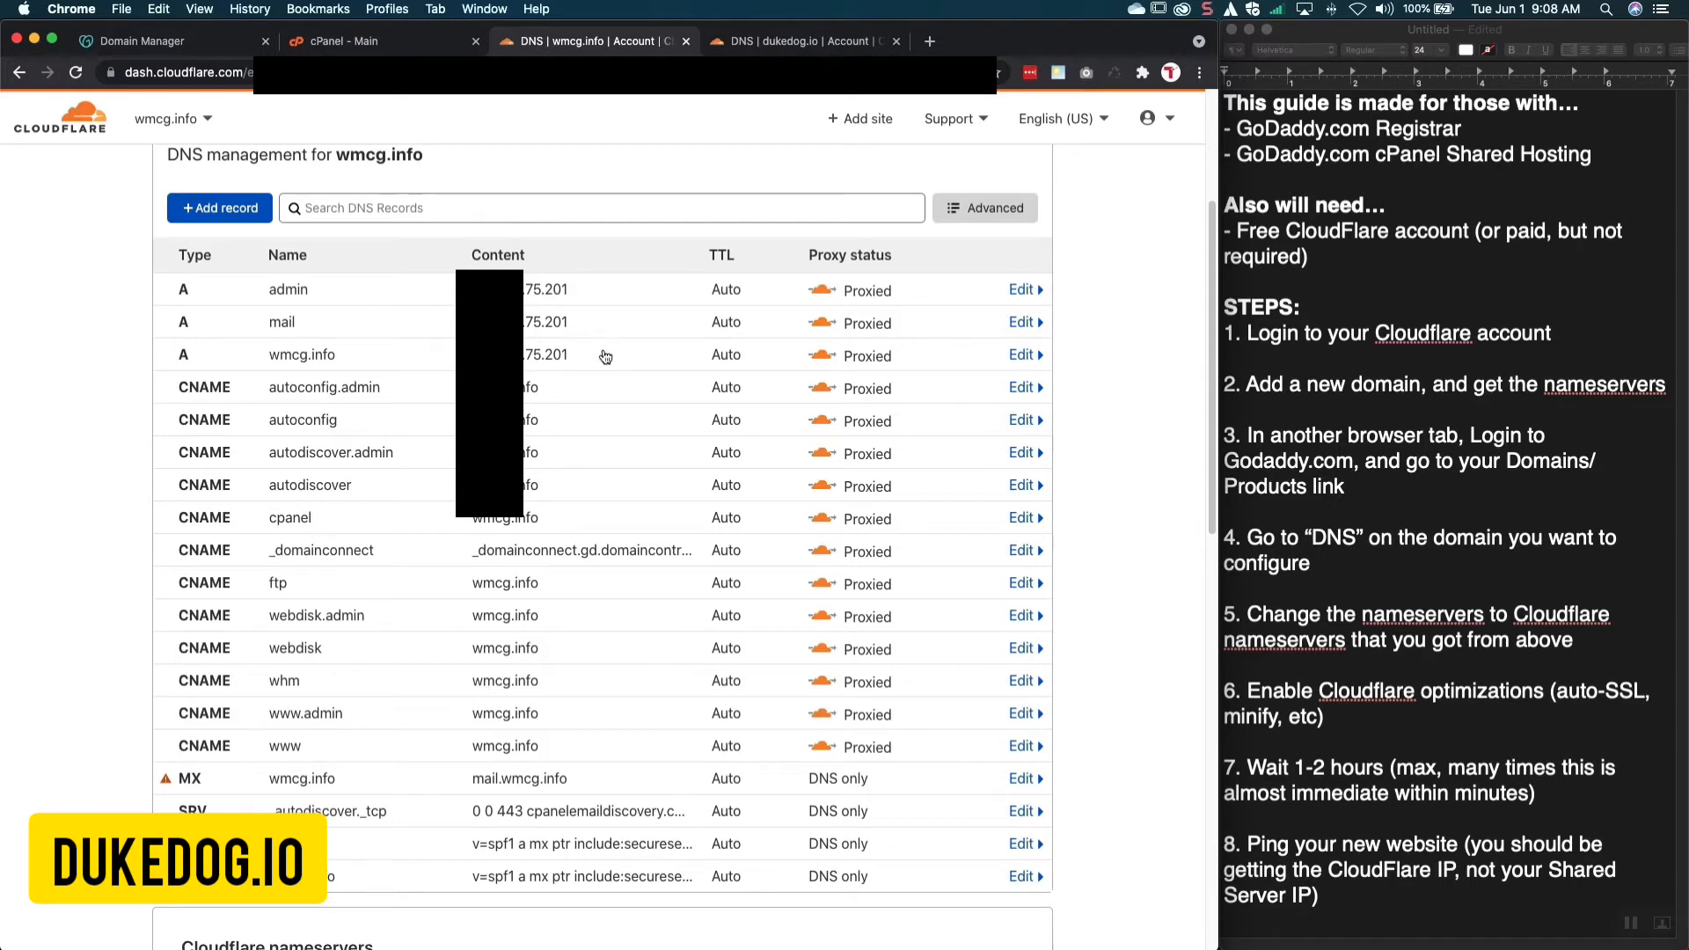
pyautogui.click(1337, 659)
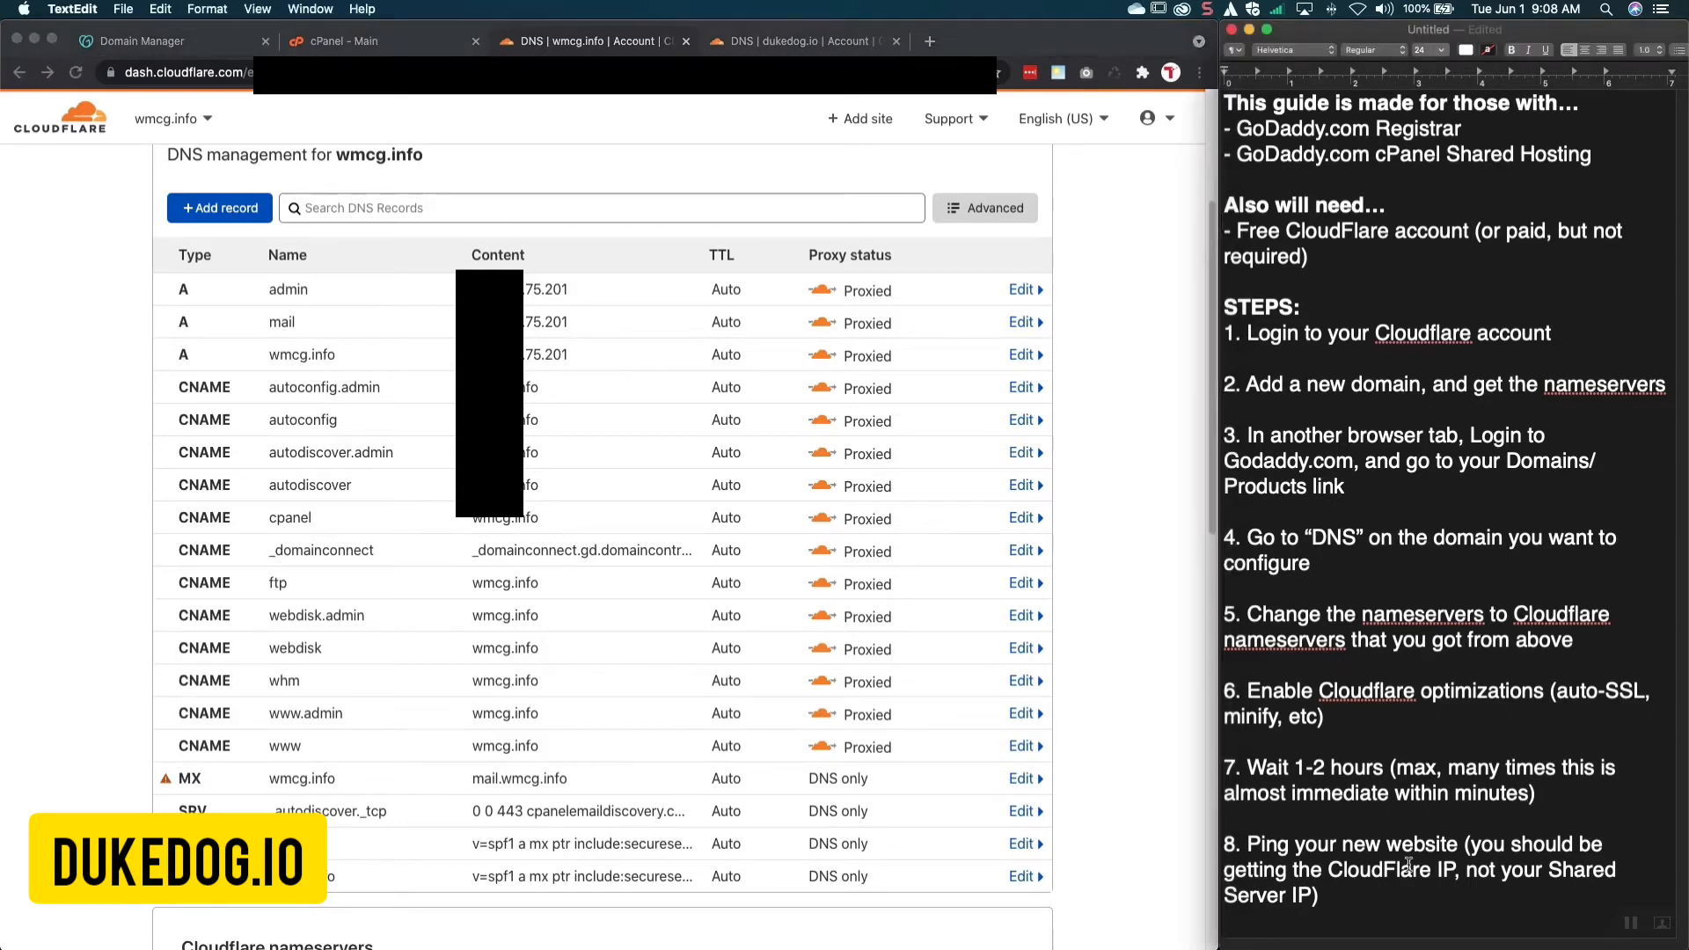
pyautogui.moveTo(1350, 897); pyautogui.dragTo(1224, 842)
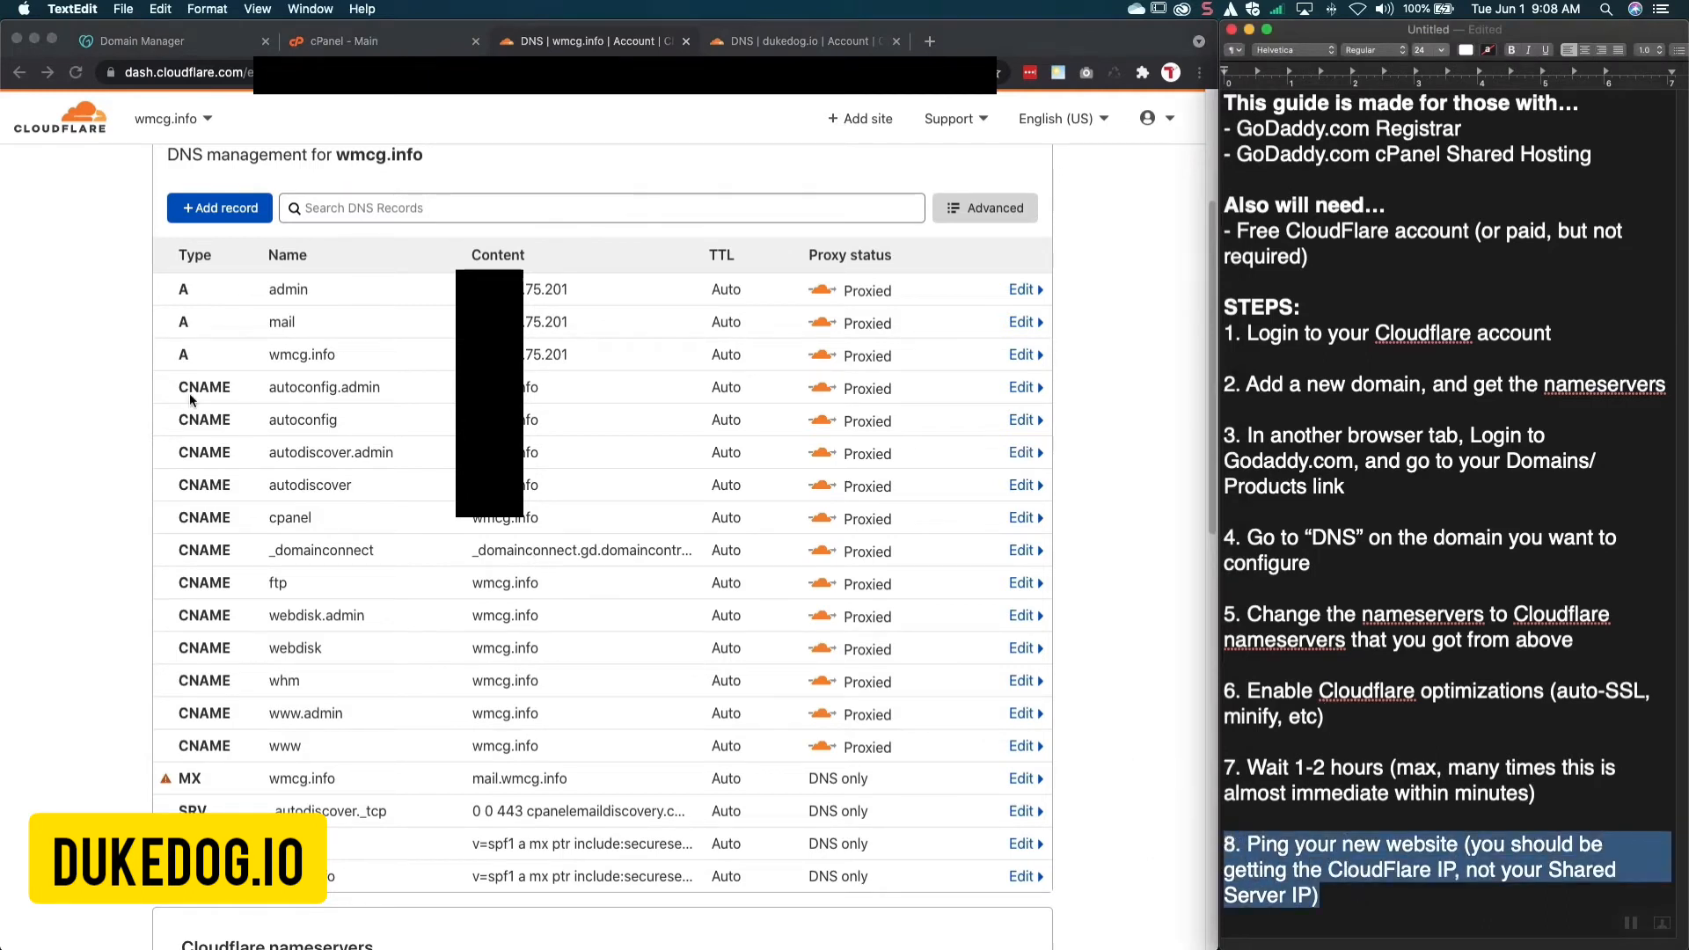
pyautogui.click(40, 347)
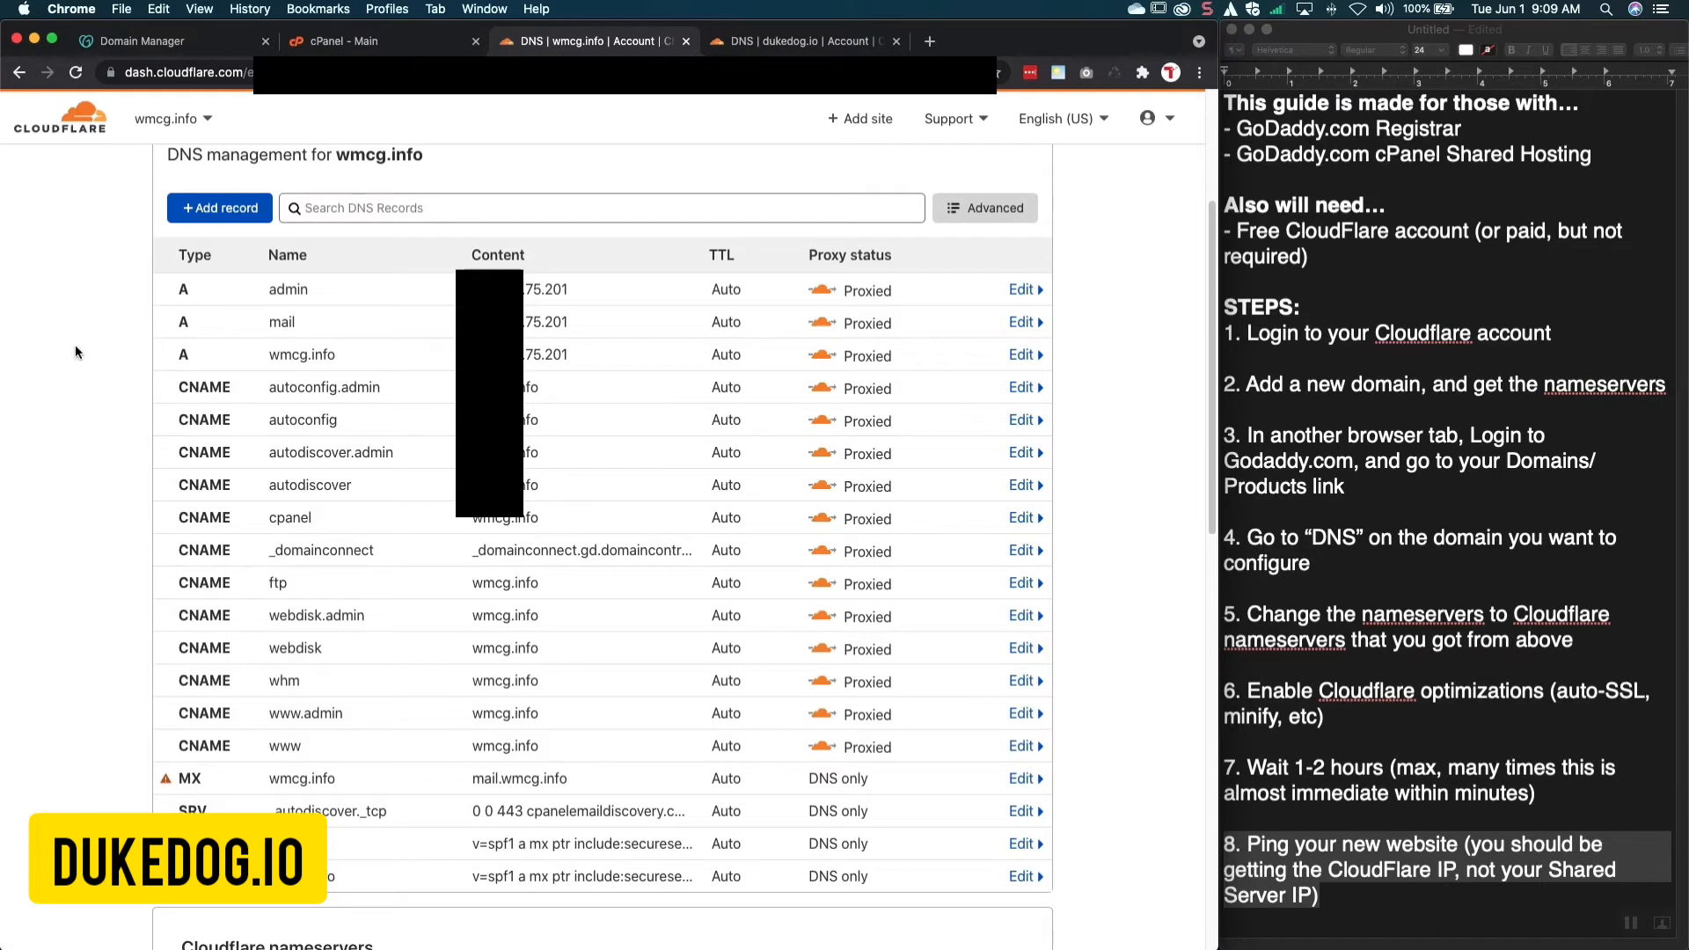
pyautogui.click(198, 44)
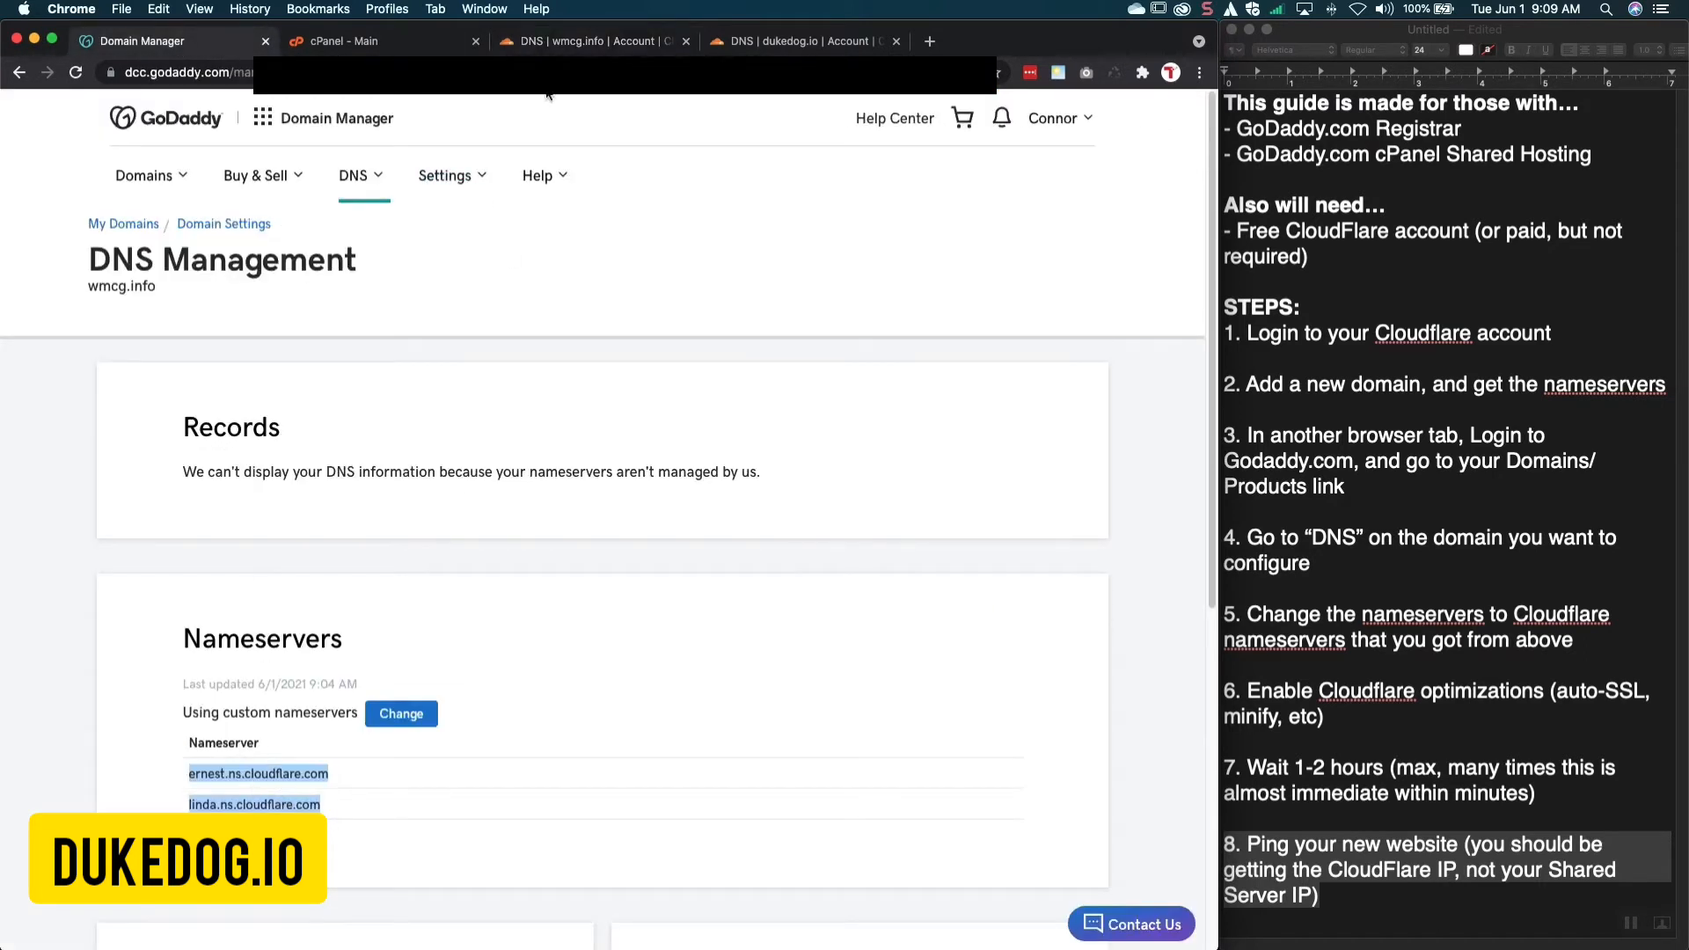
pyautogui.click(551, 44)
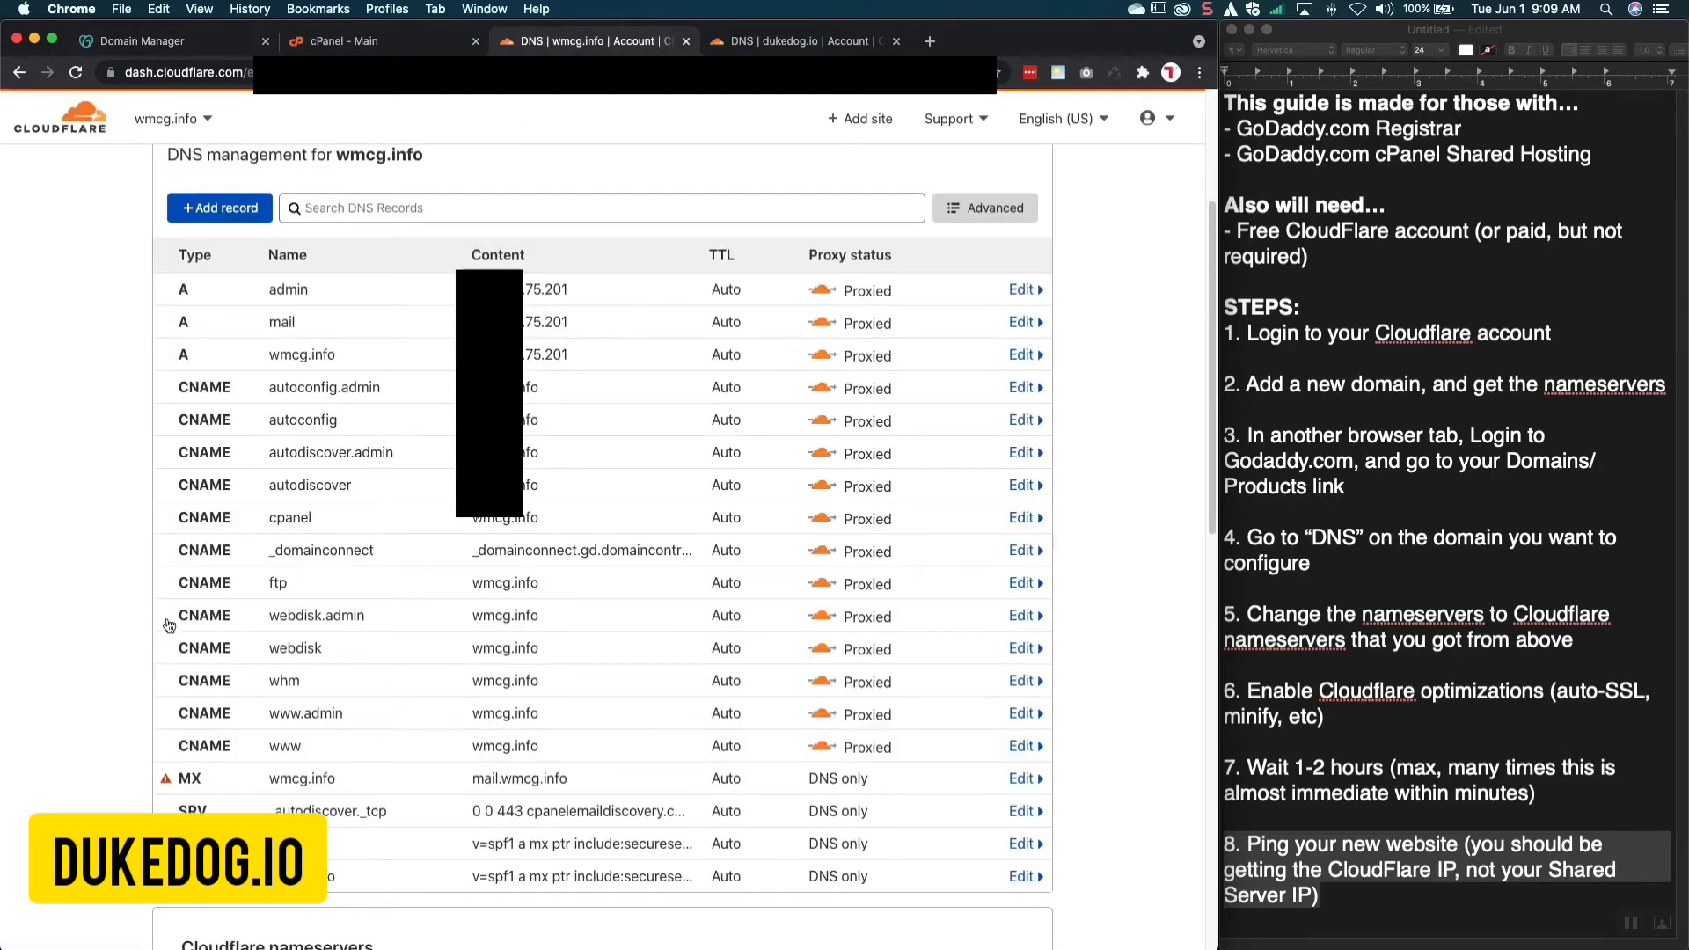
# Open the iTerm2 terminal, skip the offered update version, and move the terminal window over the upper part of the DNS records page
pyautogui.press('super+space')
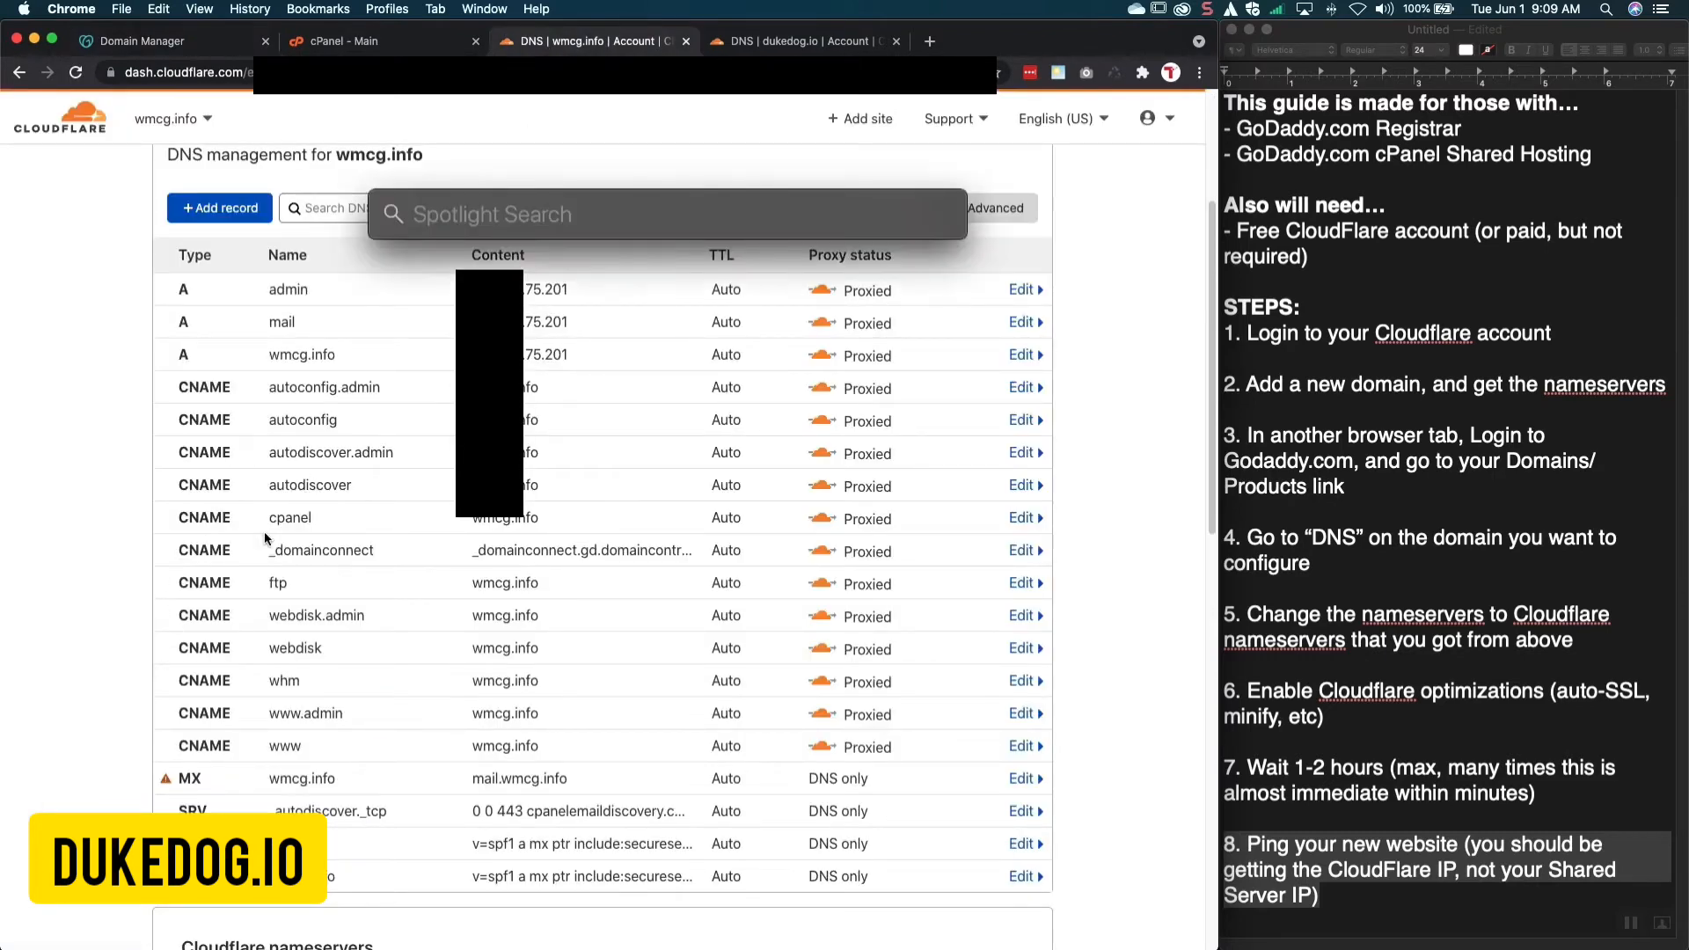
pyautogui.write('terminal')
pyautogui.press('Return')
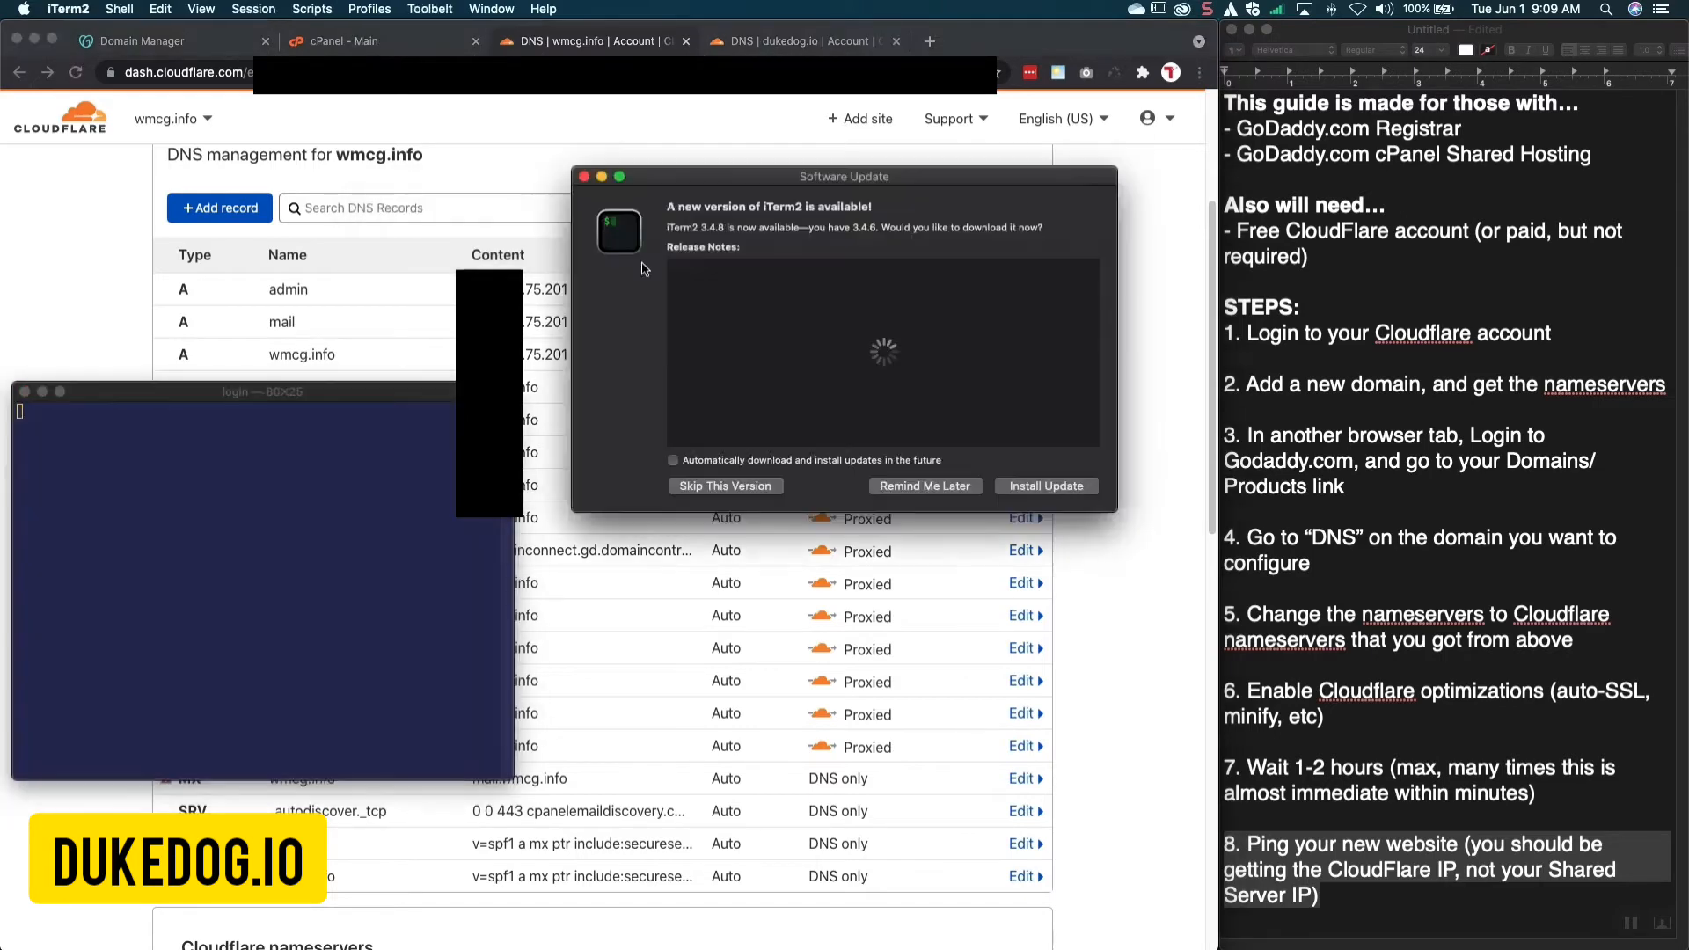
pyautogui.click(729, 487)
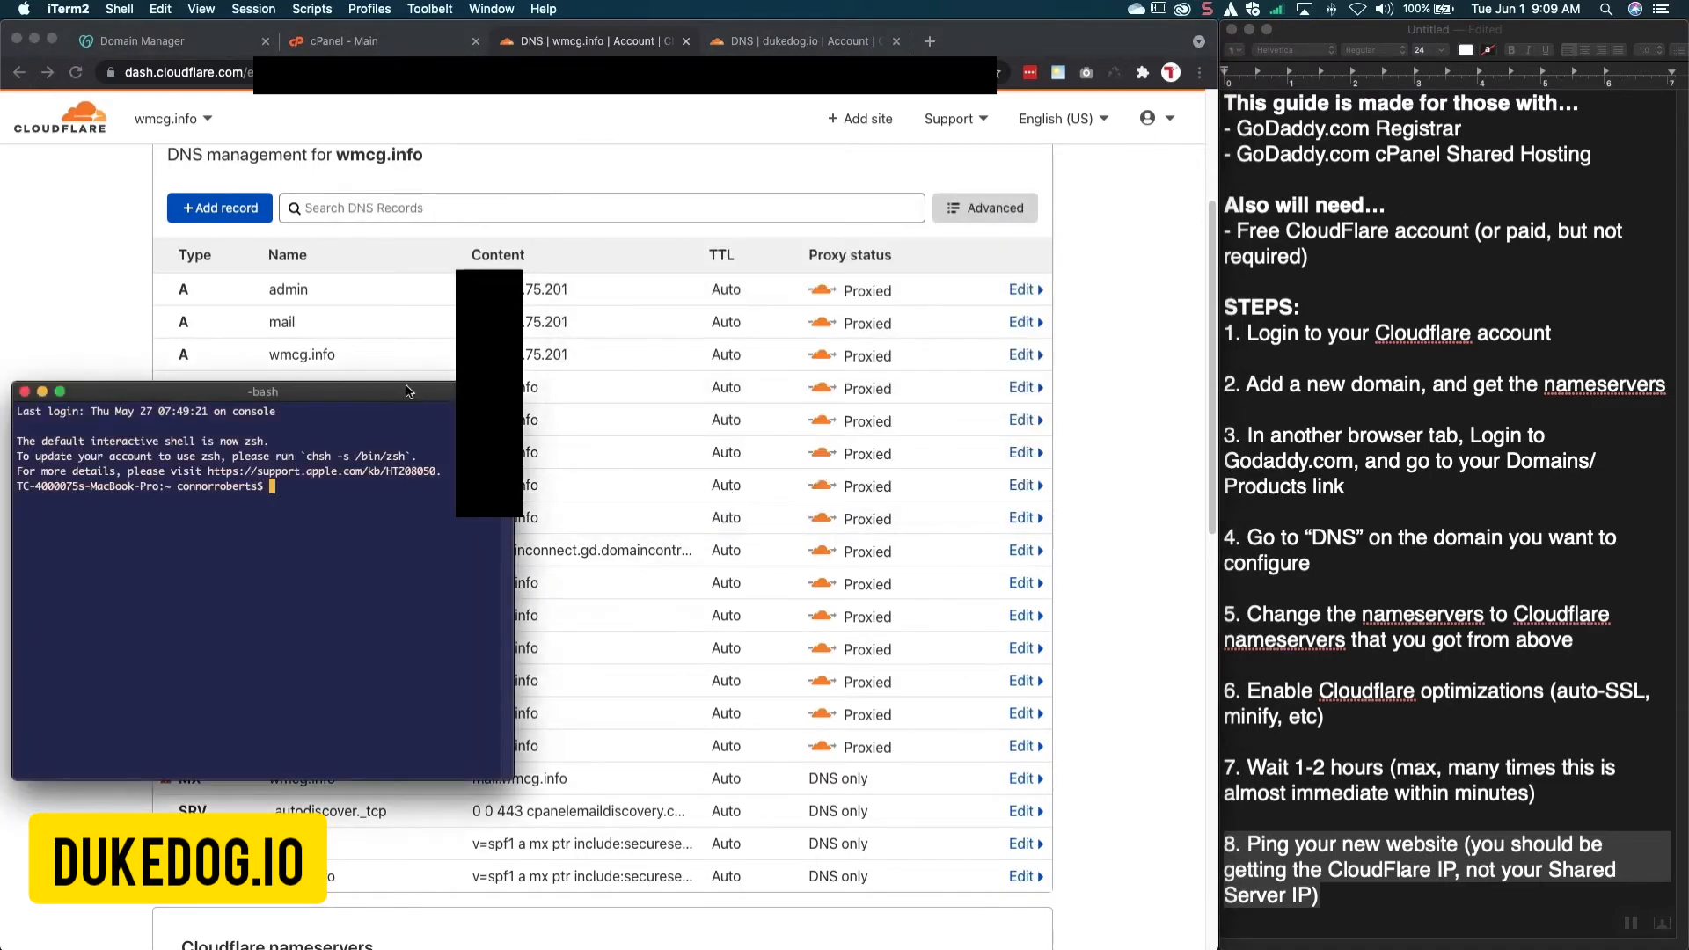
pyautogui.moveTo(407, 390); pyautogui.dragTo(1015, 150)
# Ping wmcg.info from the terminal to check the responding IP address, and stop the ping
pyautogui.write('ping ')
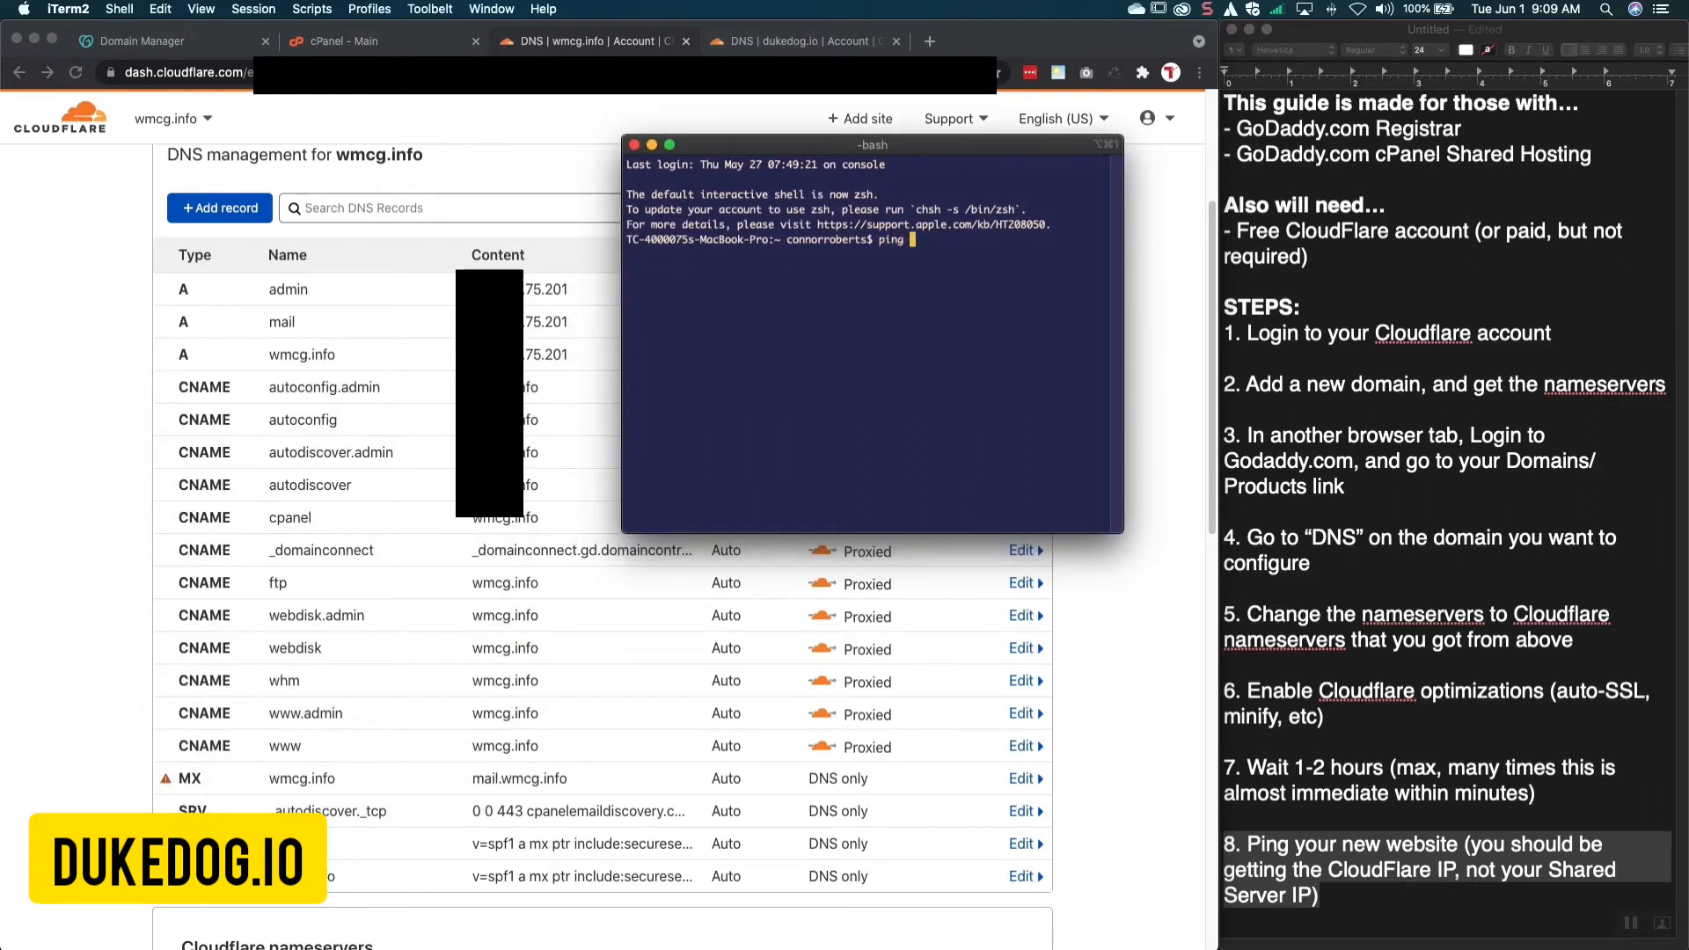
pyautogui.write('wmcg.info')
pyautogui.press('Return')
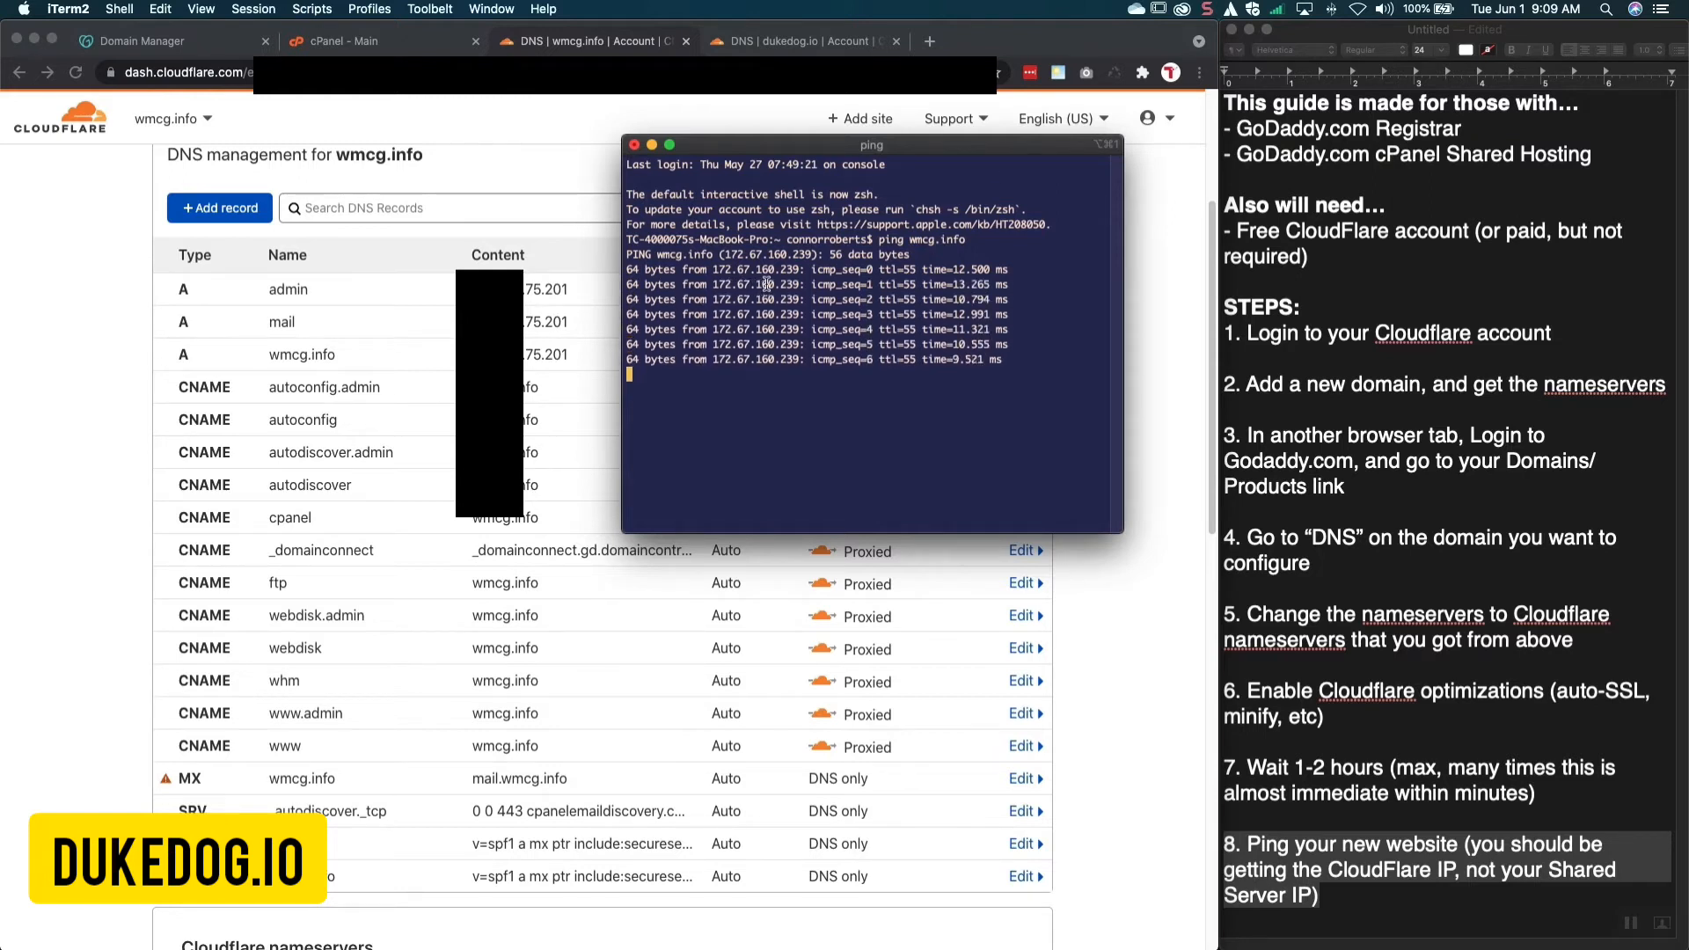
pyautogui.moveTo(902, 148); pyautogui.dragTo(971, 184)
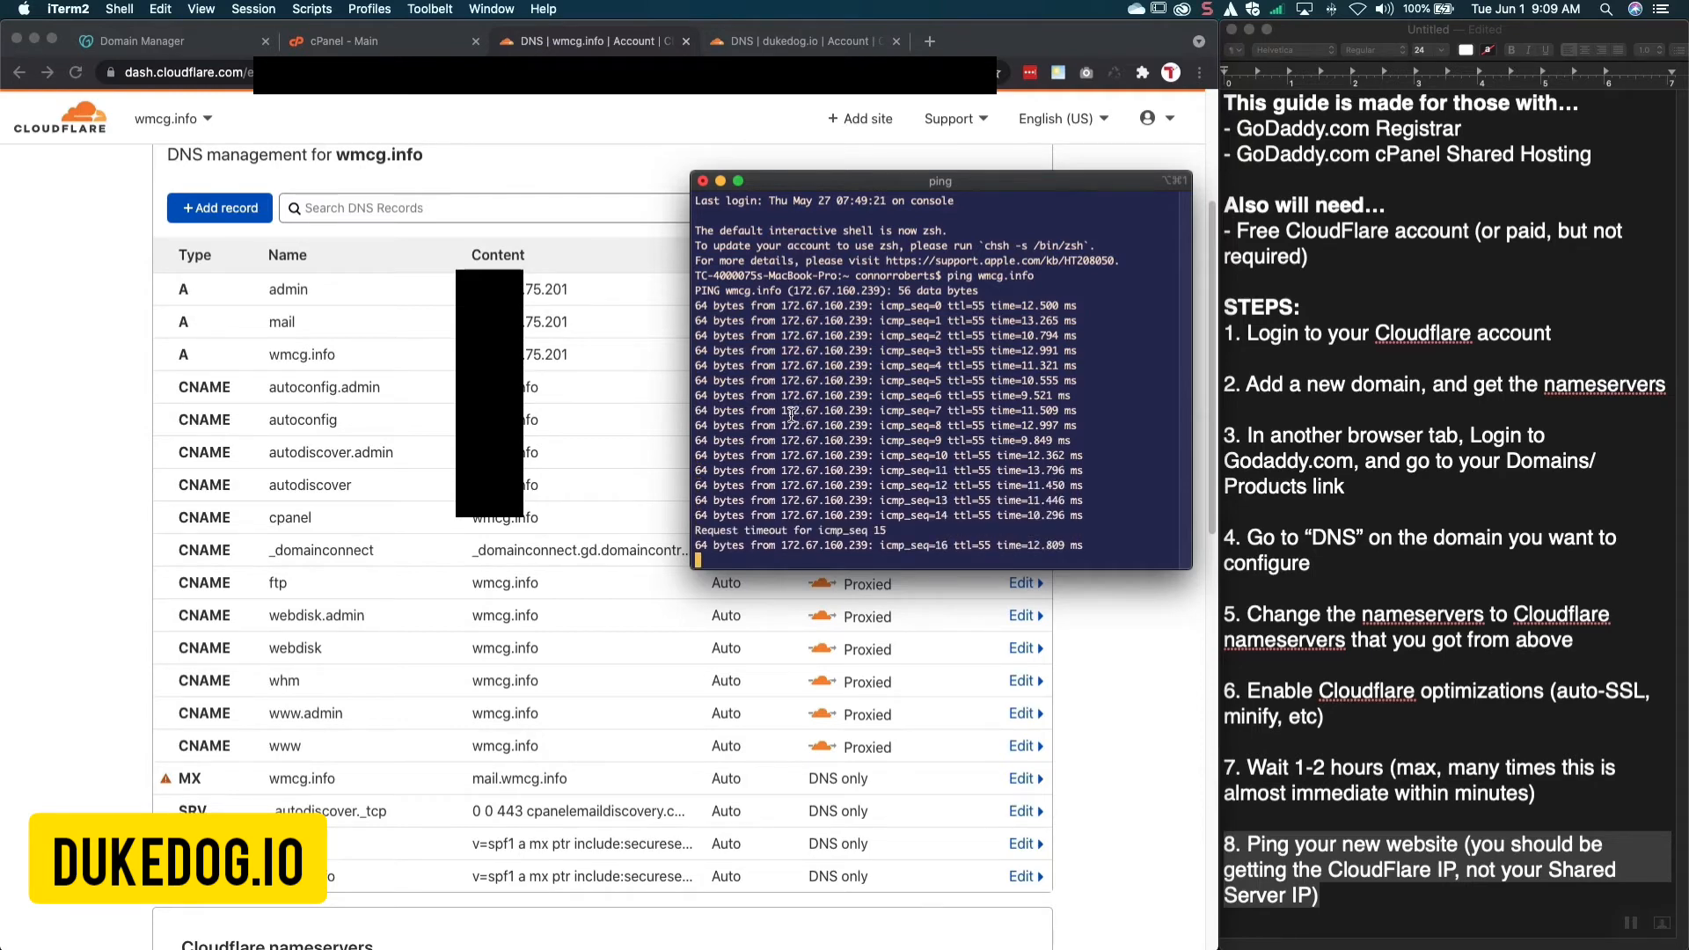
pyautogui.hotkey('ctrl', 'c')
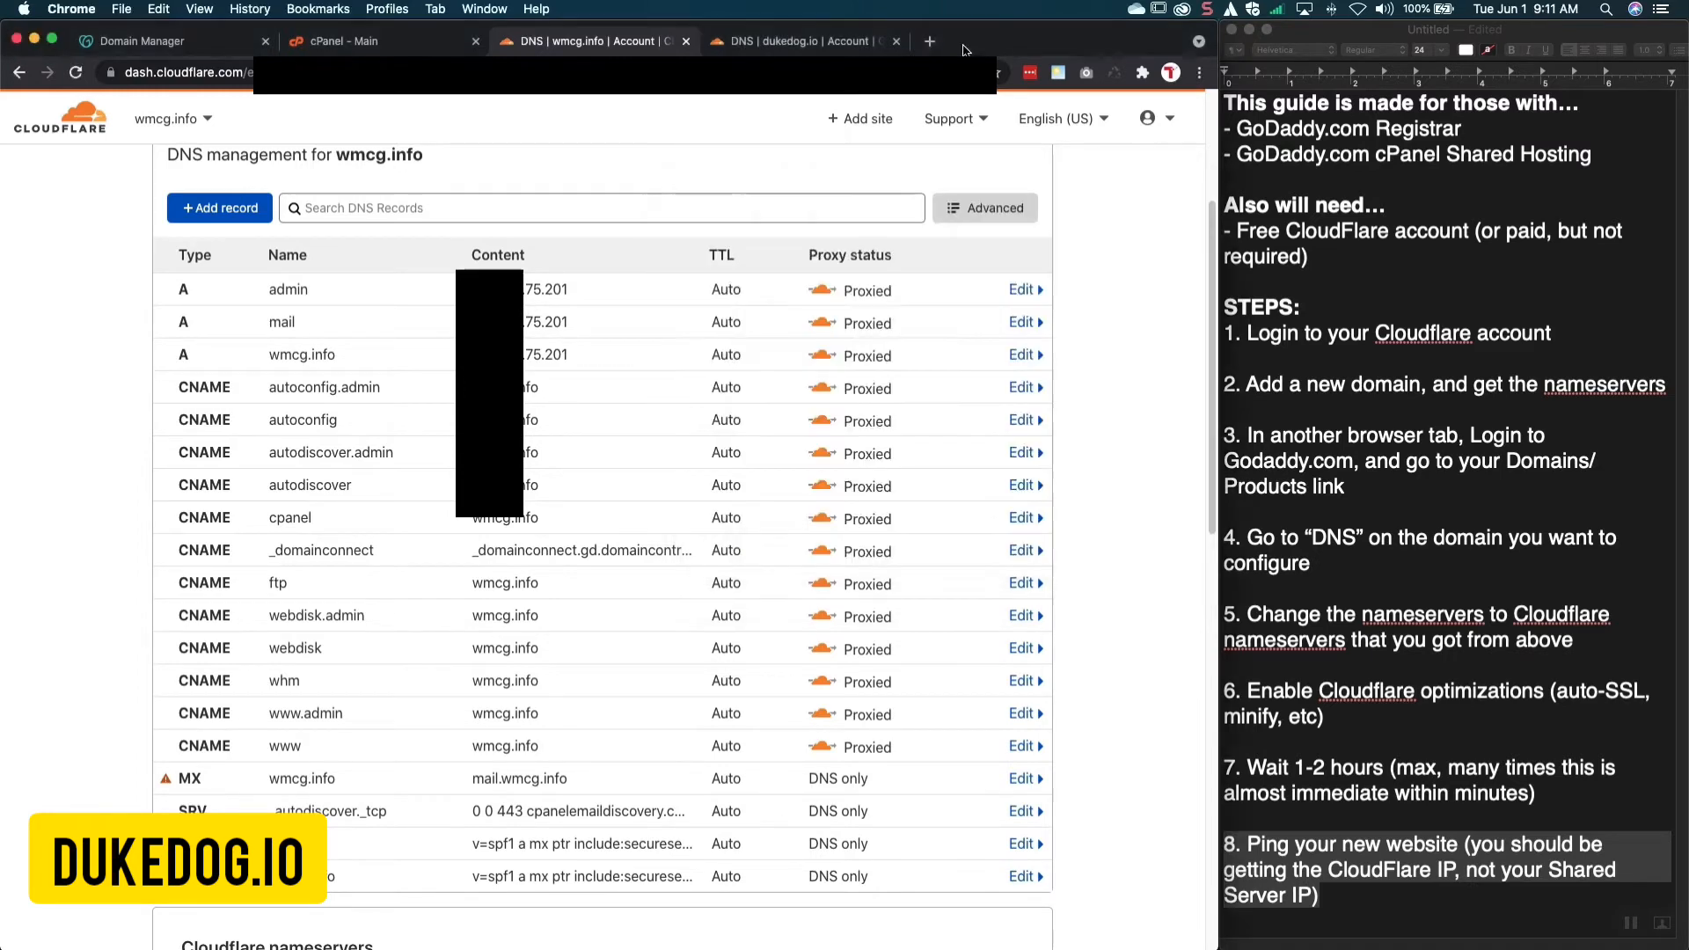
# Load the wmcg.info website in a new browser tab to check that it is served
pyautogui.click(929, 41)
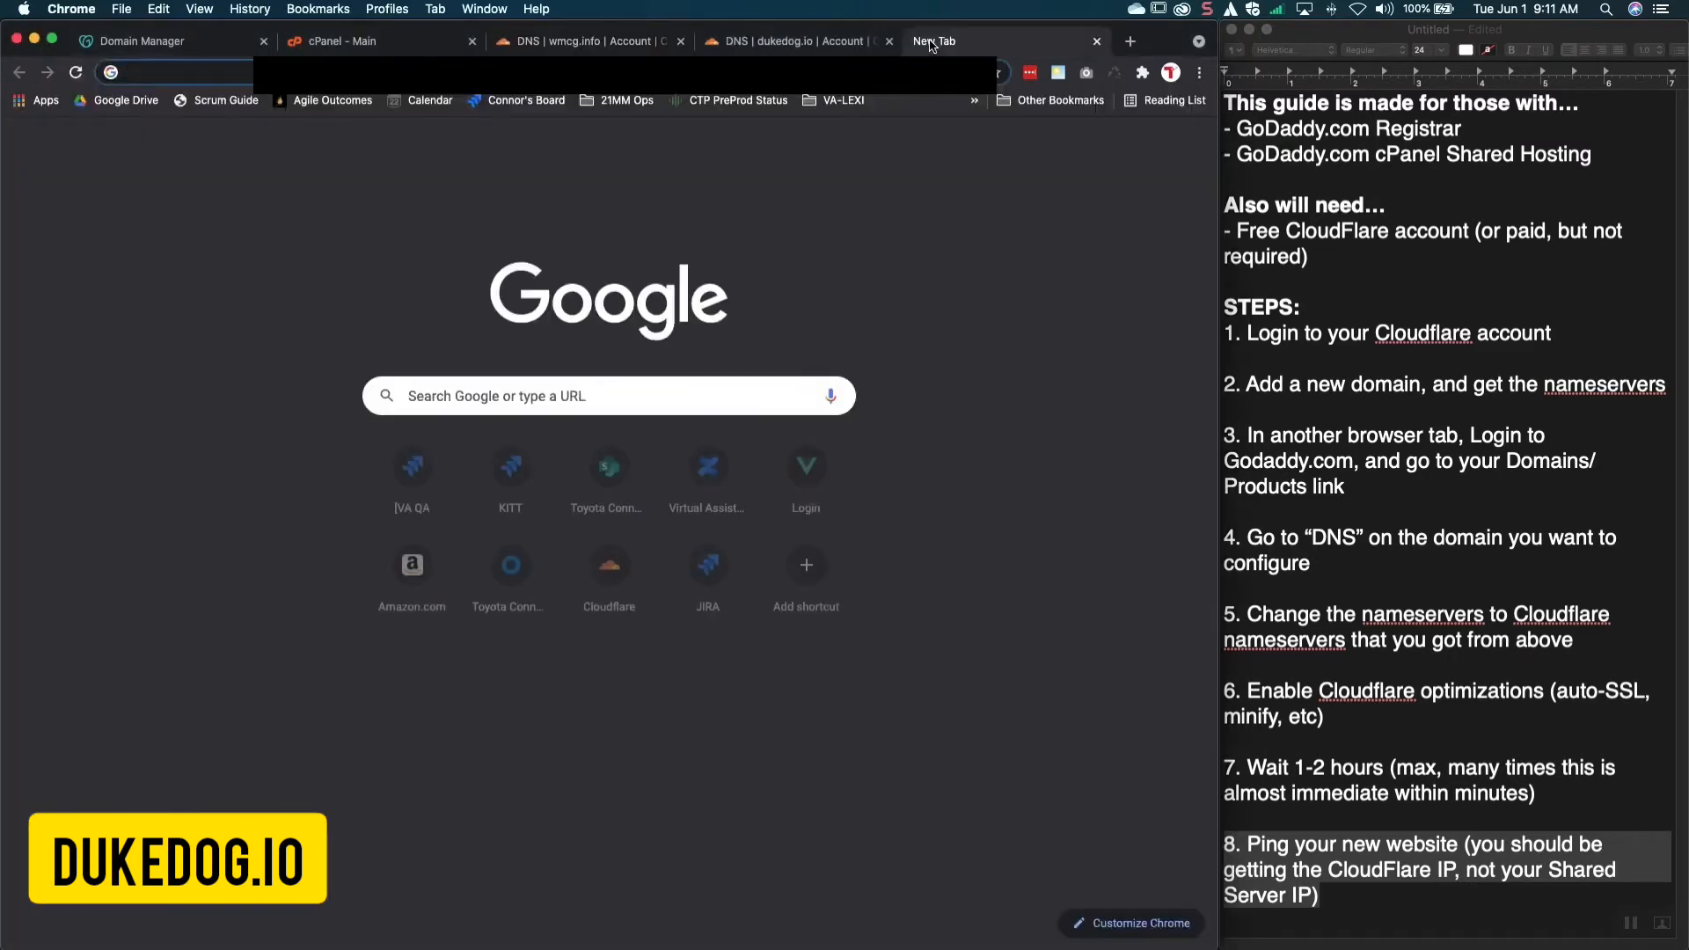
pyautogui.write('wmcg.')
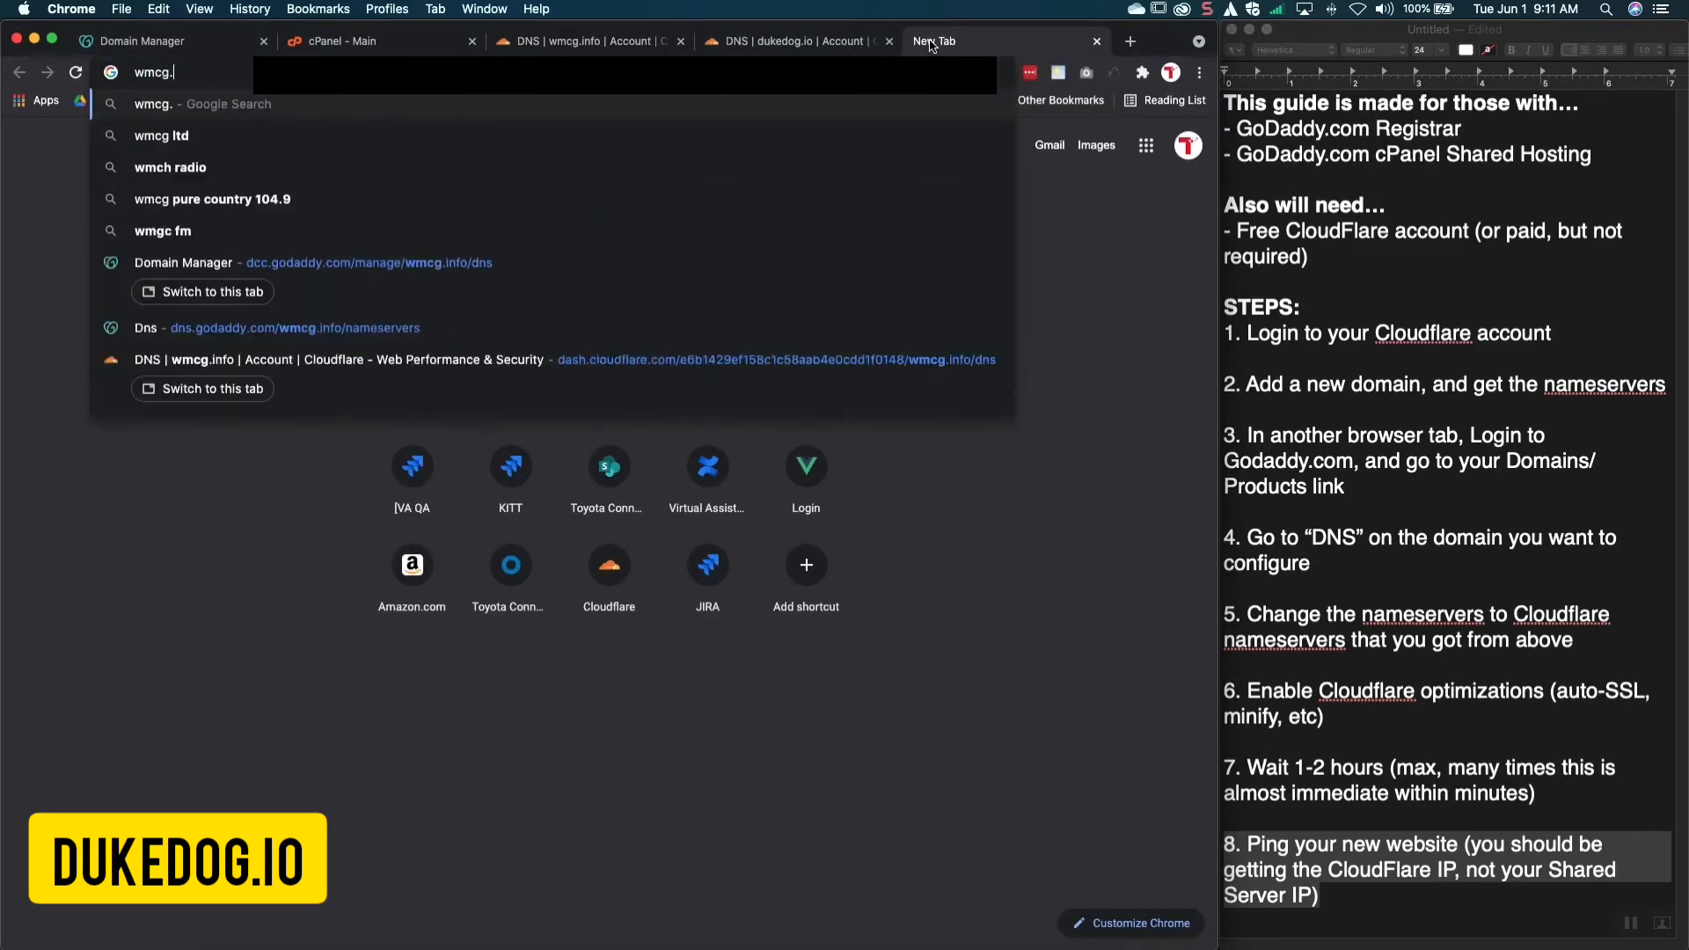
pyautogui.write('info')
pyautogui.press('Return')
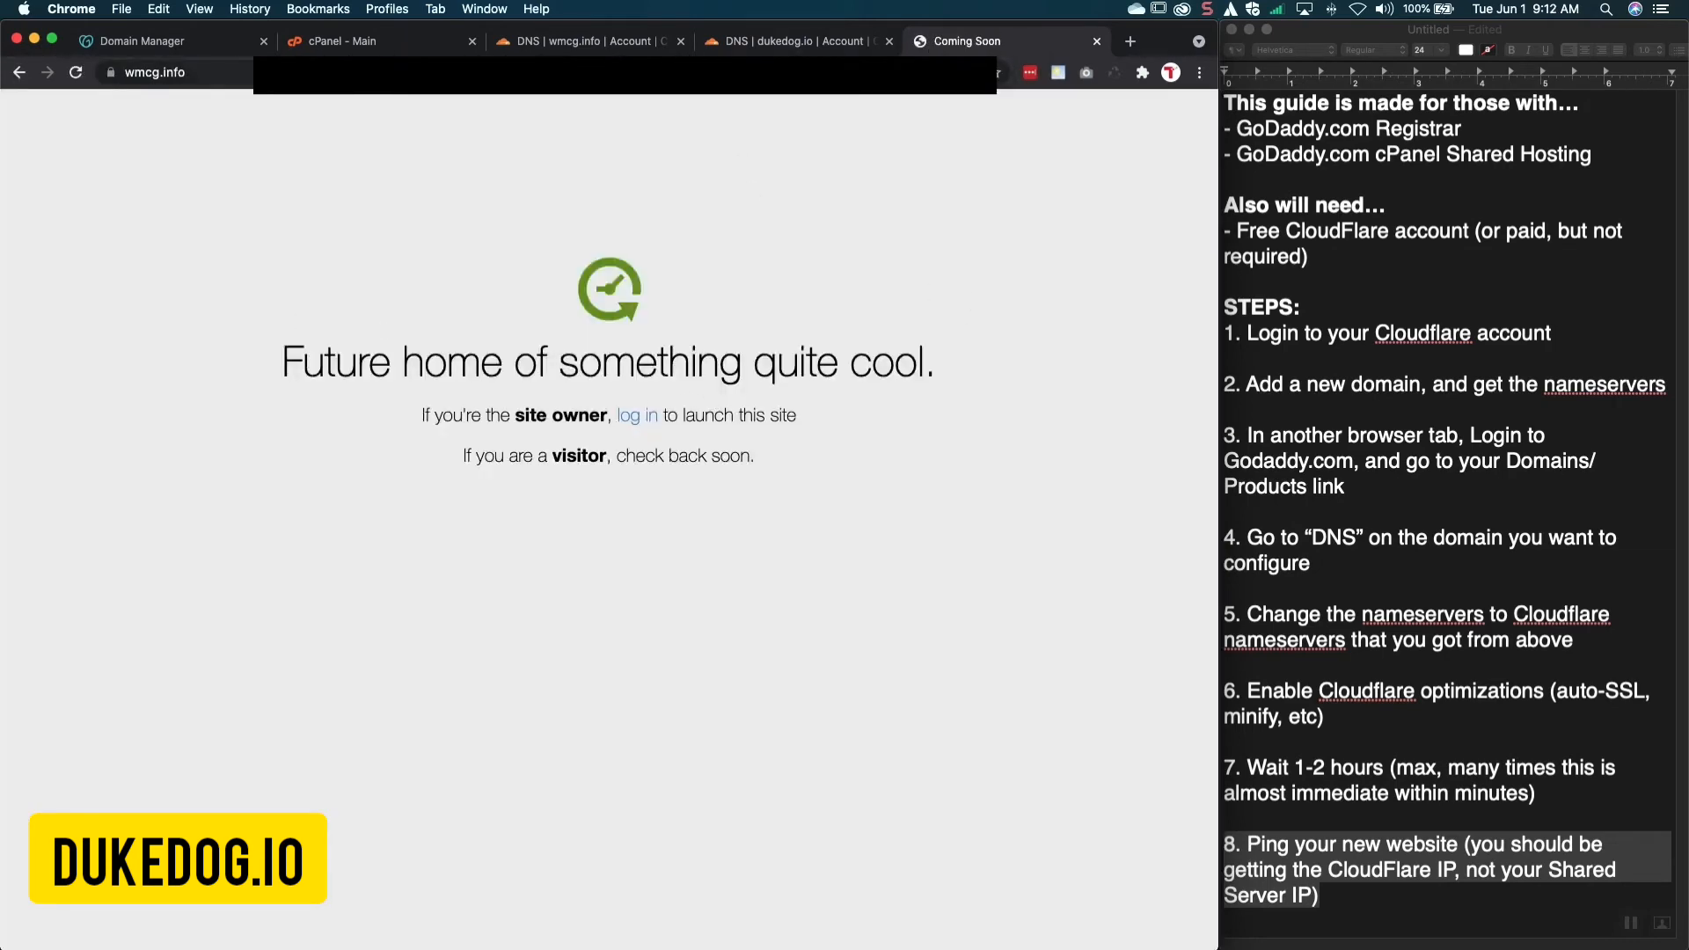
# Open cPanel's File Manager and go into the public_html folder of the hosting account
pyautogui.click(343, 41)
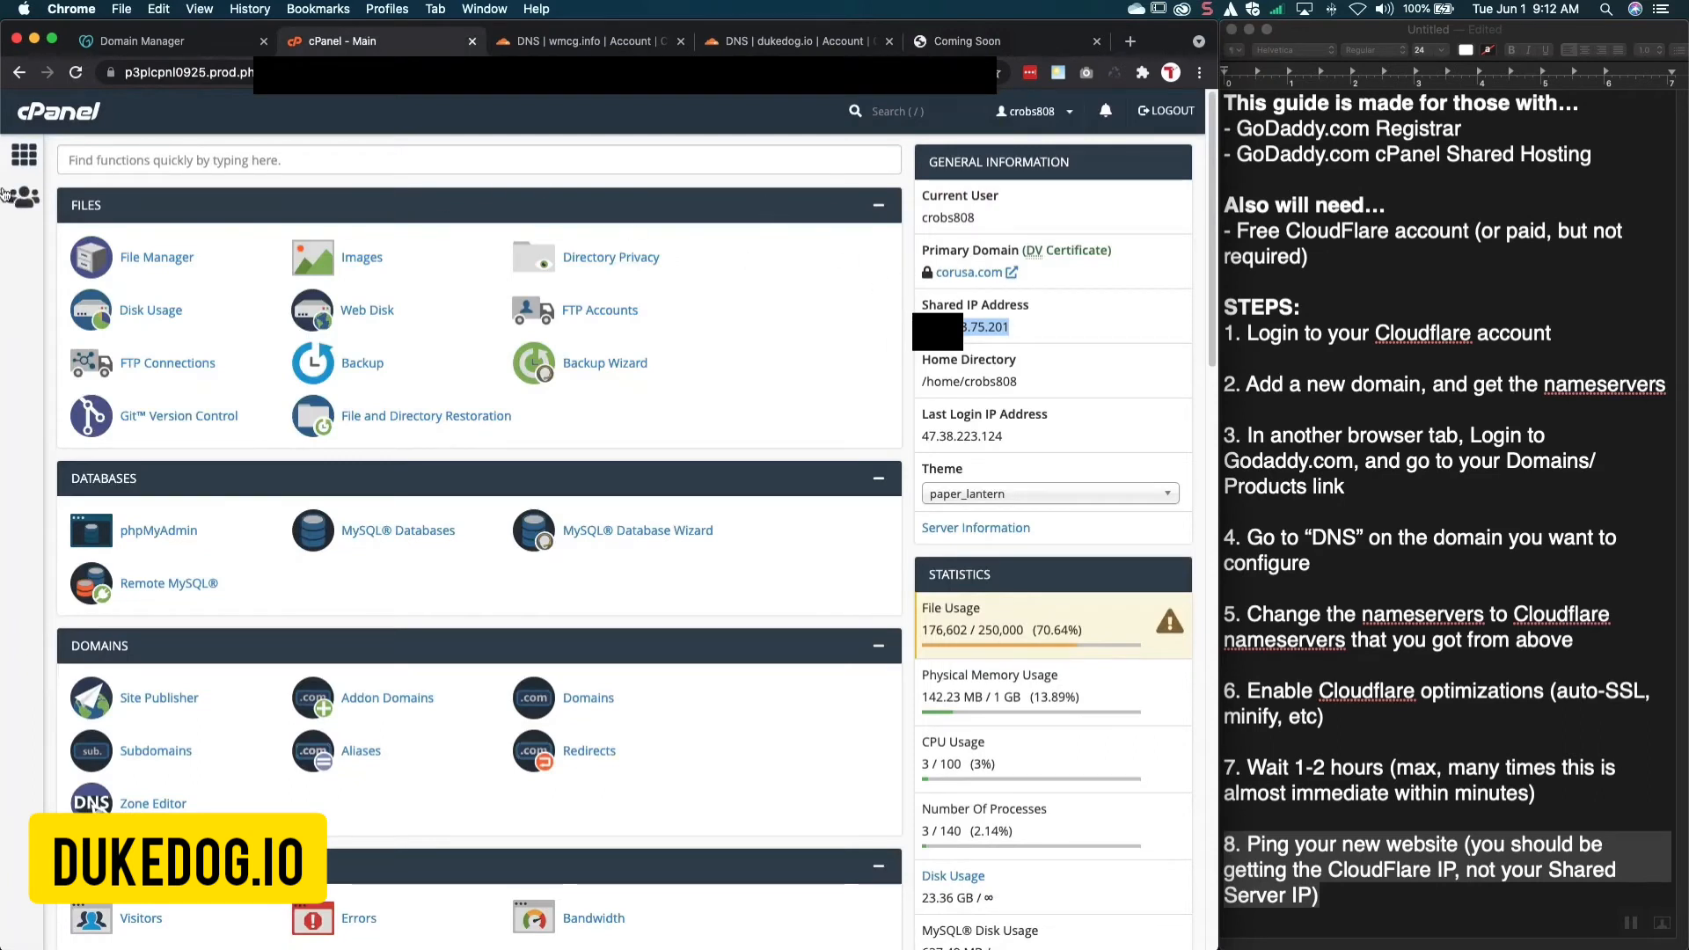
pyautogui.click(154, 258)
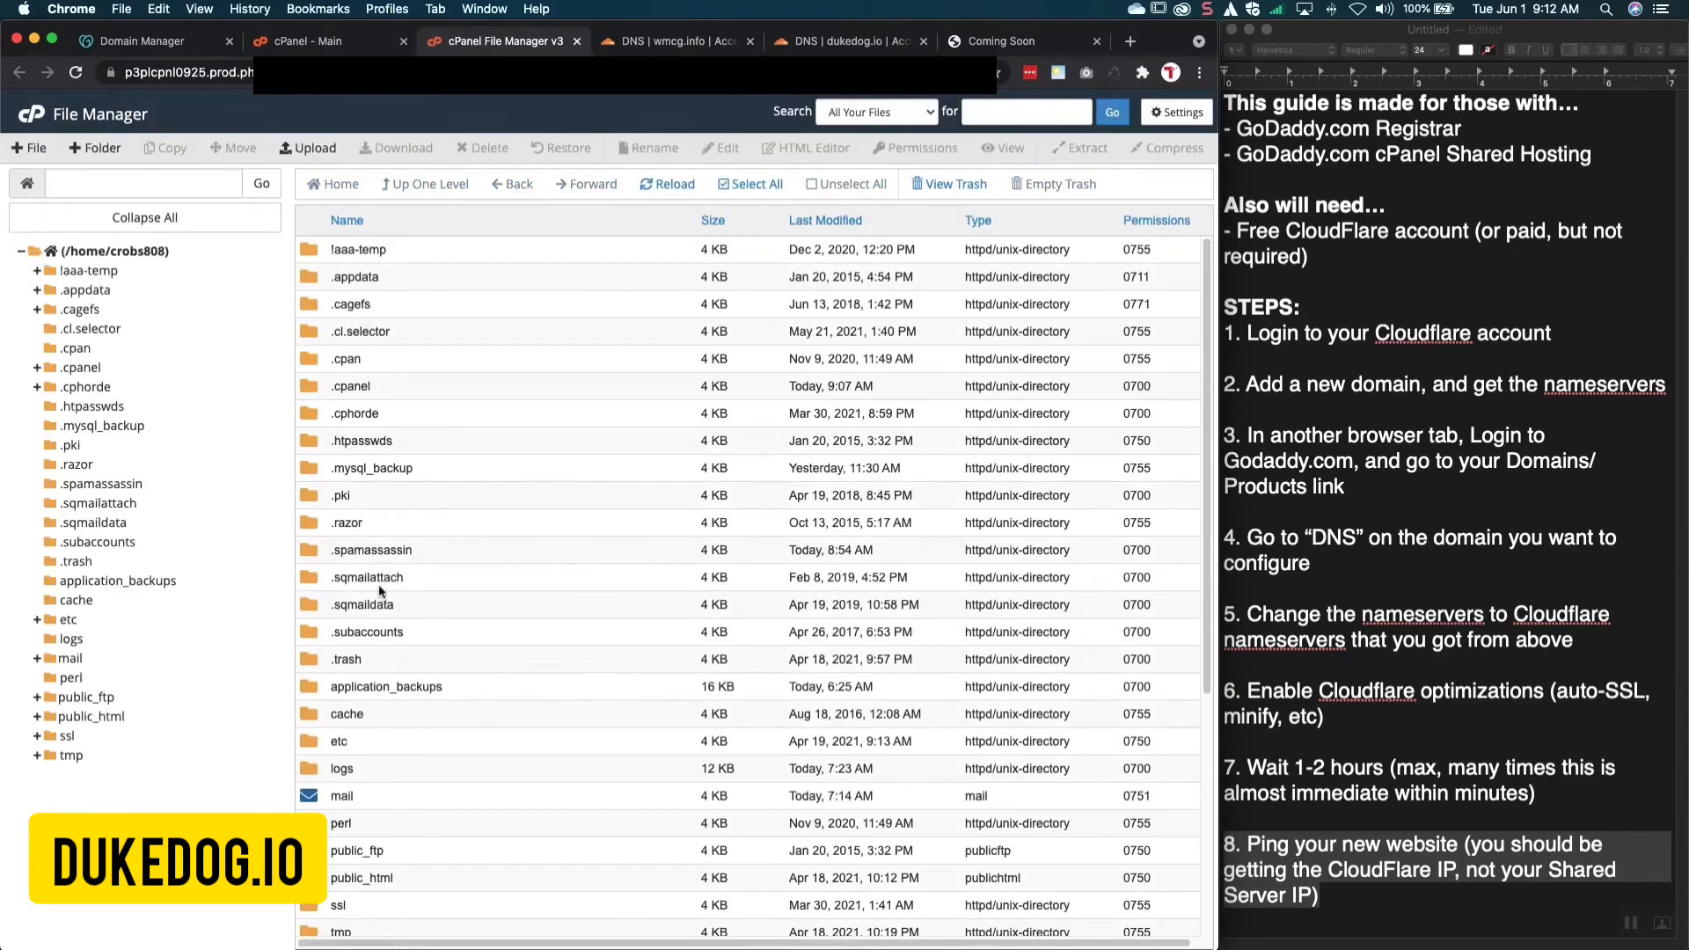
pyautogui.scroll(-5, 378, 657)
pyautogui.click(374, 526)
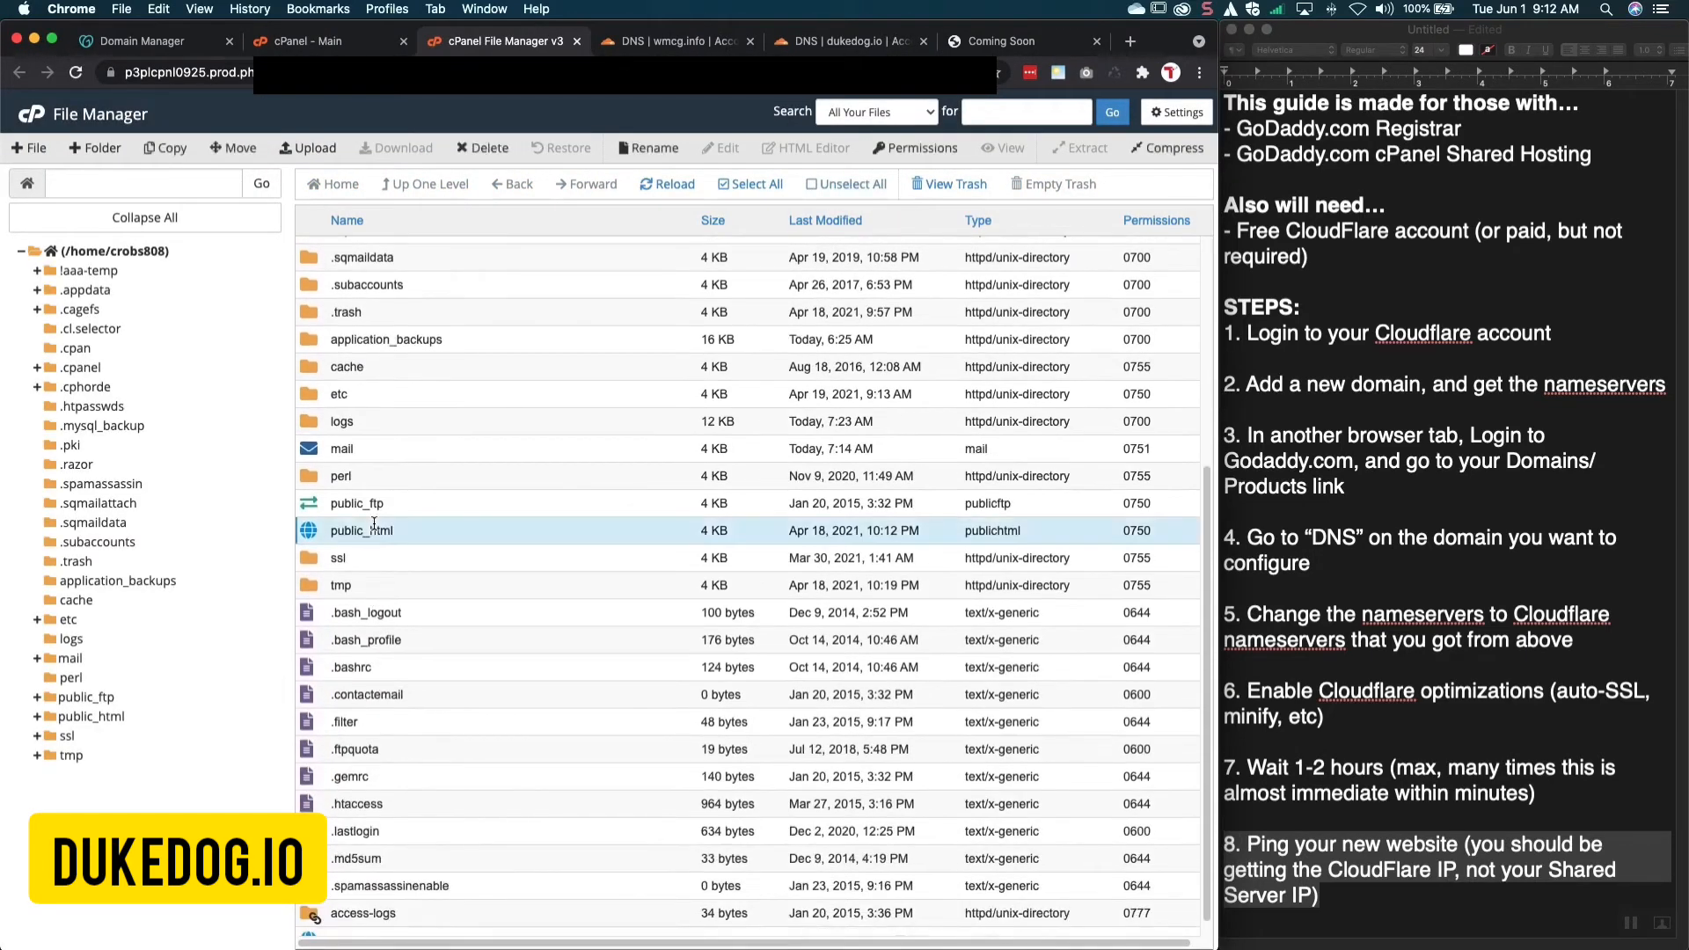
pyautogui.doubleClick(374, 526)
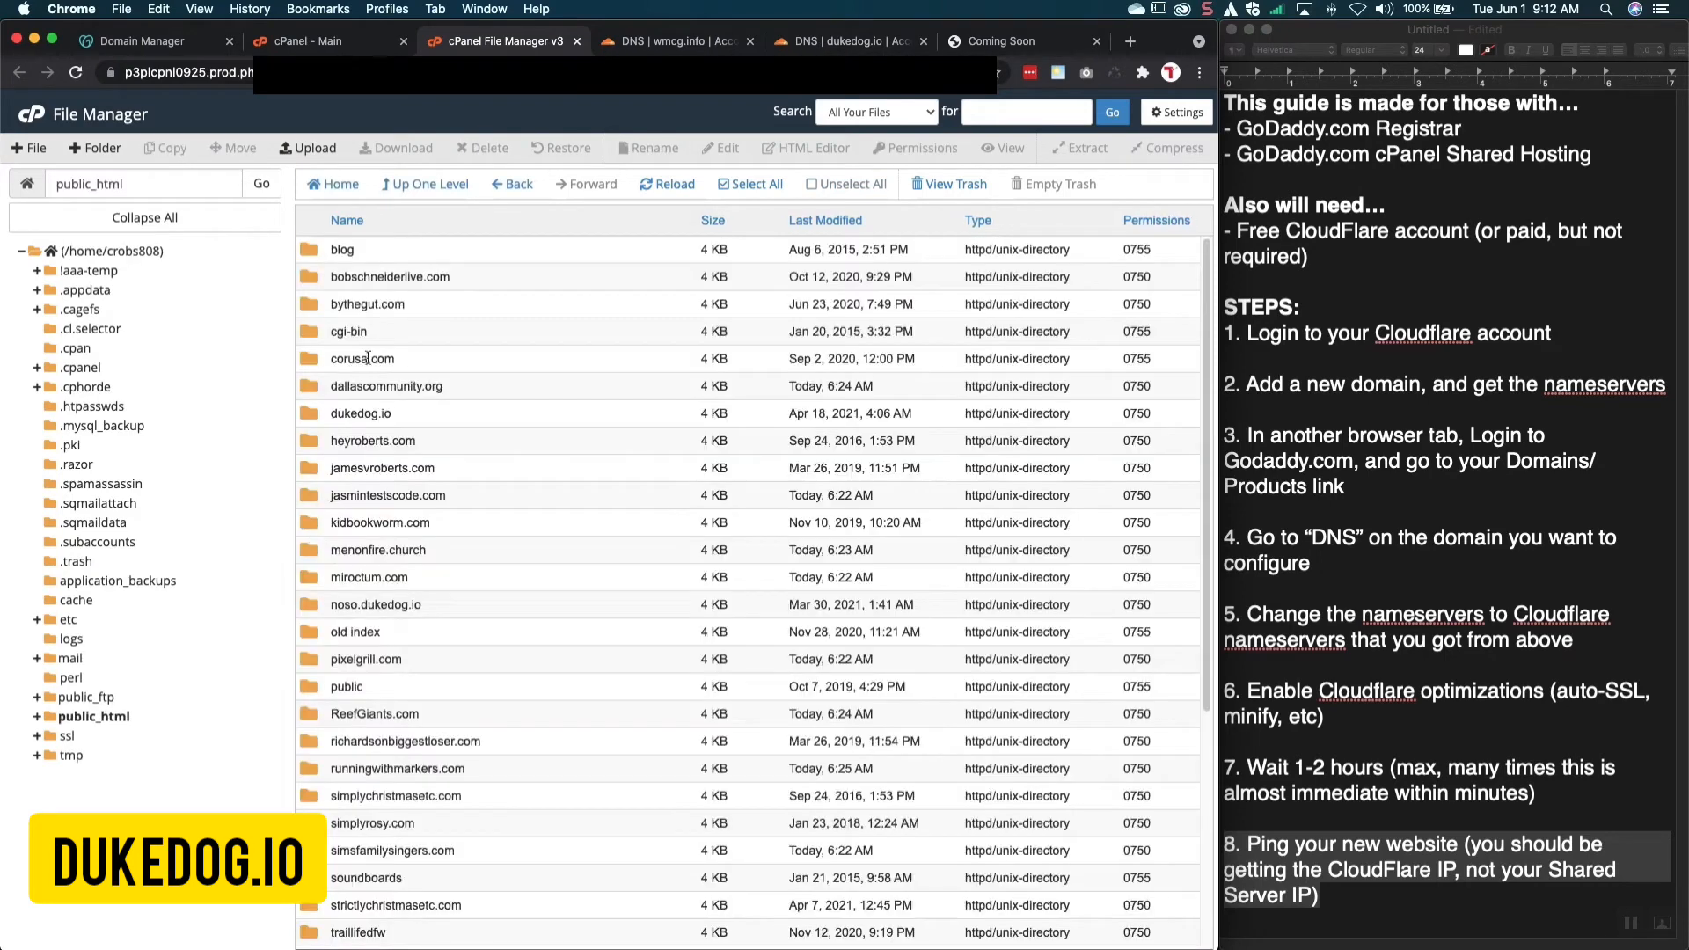
# Look through the public_html folder for a wmcg.info folder, and open the Addon Domains page in cPanel
pyautogui.scroll(-2, 342, 561)
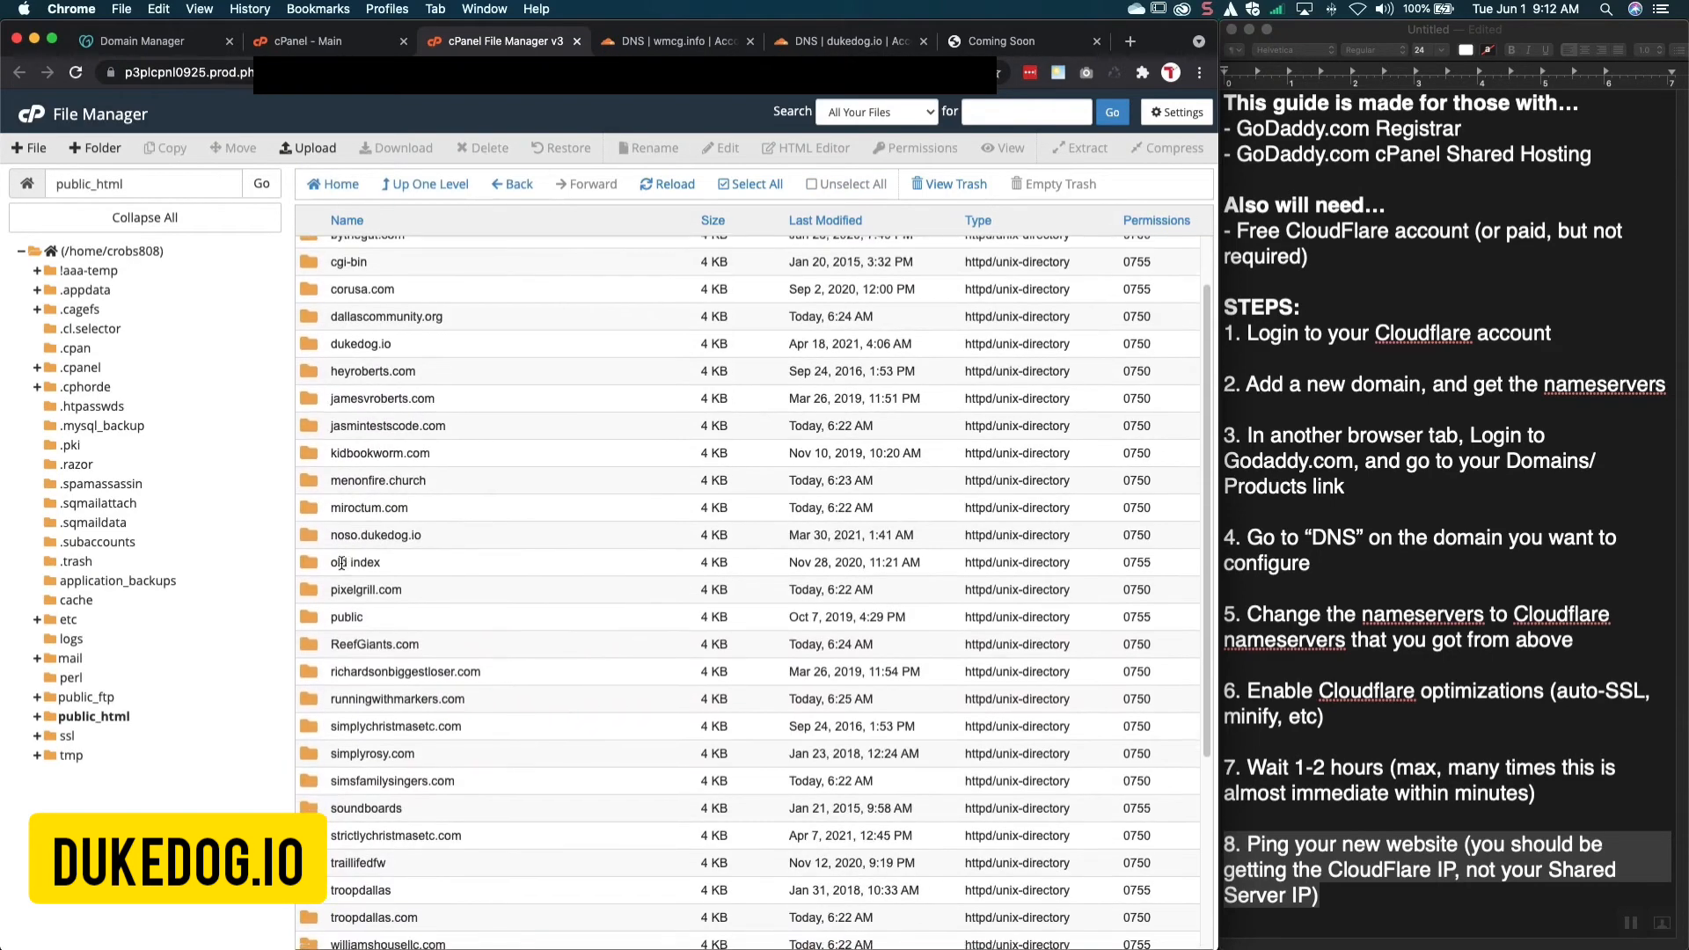
pyautogui.scroll(-5, 342, 563)
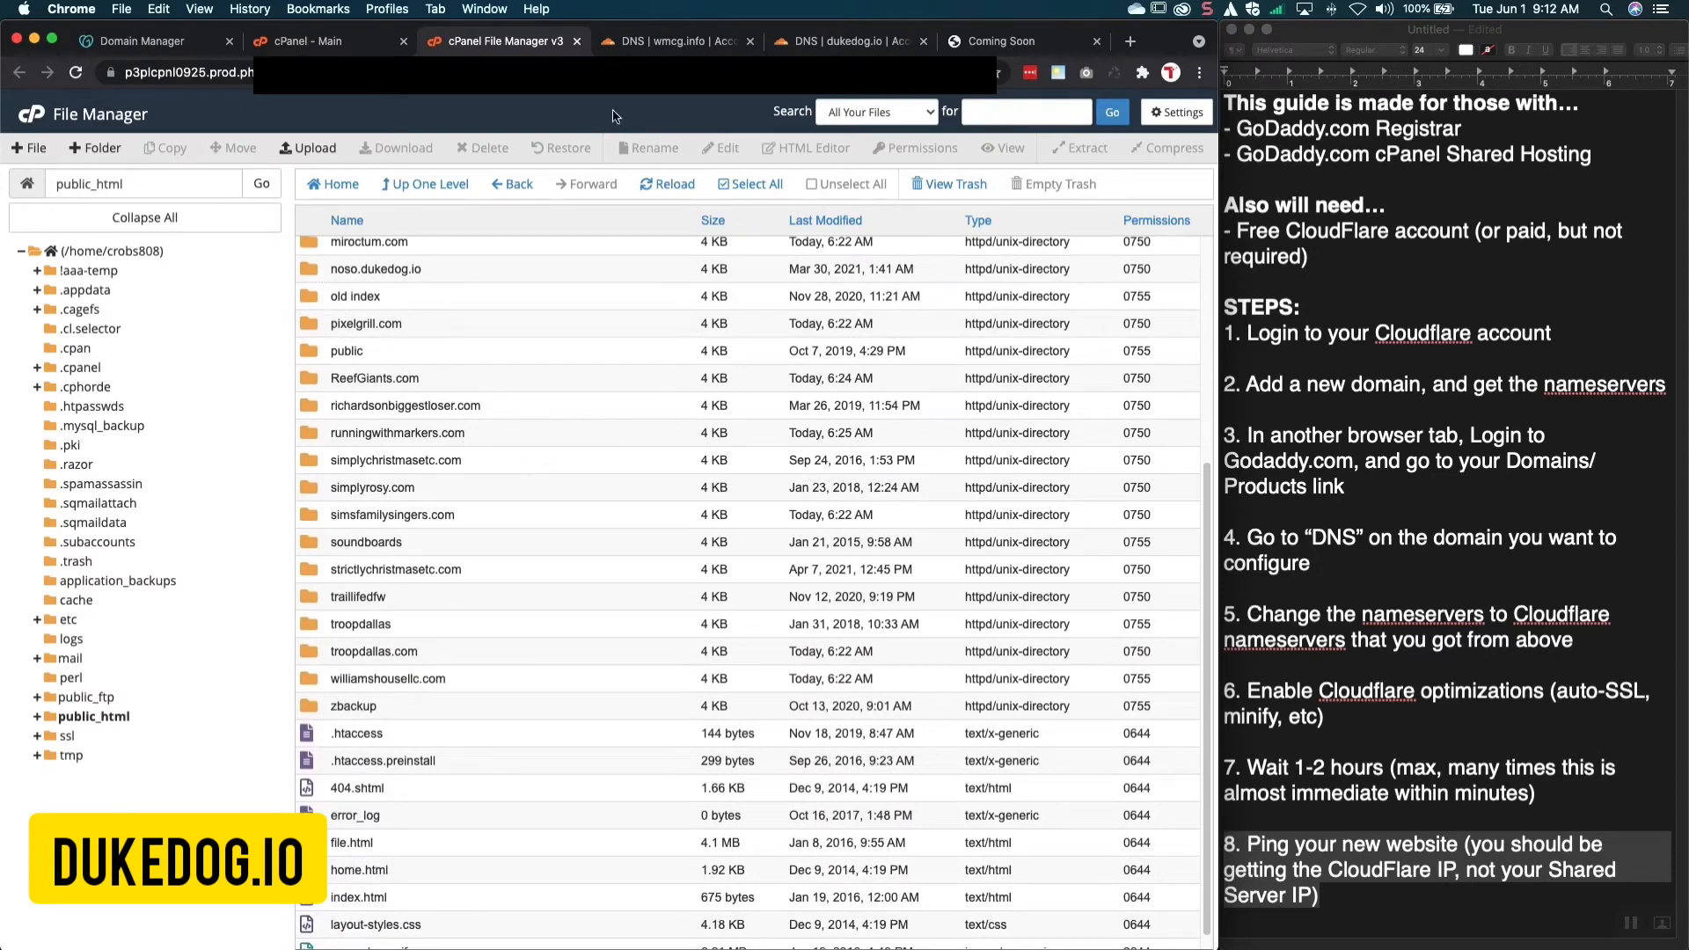
pyautogui.click(317, 44)
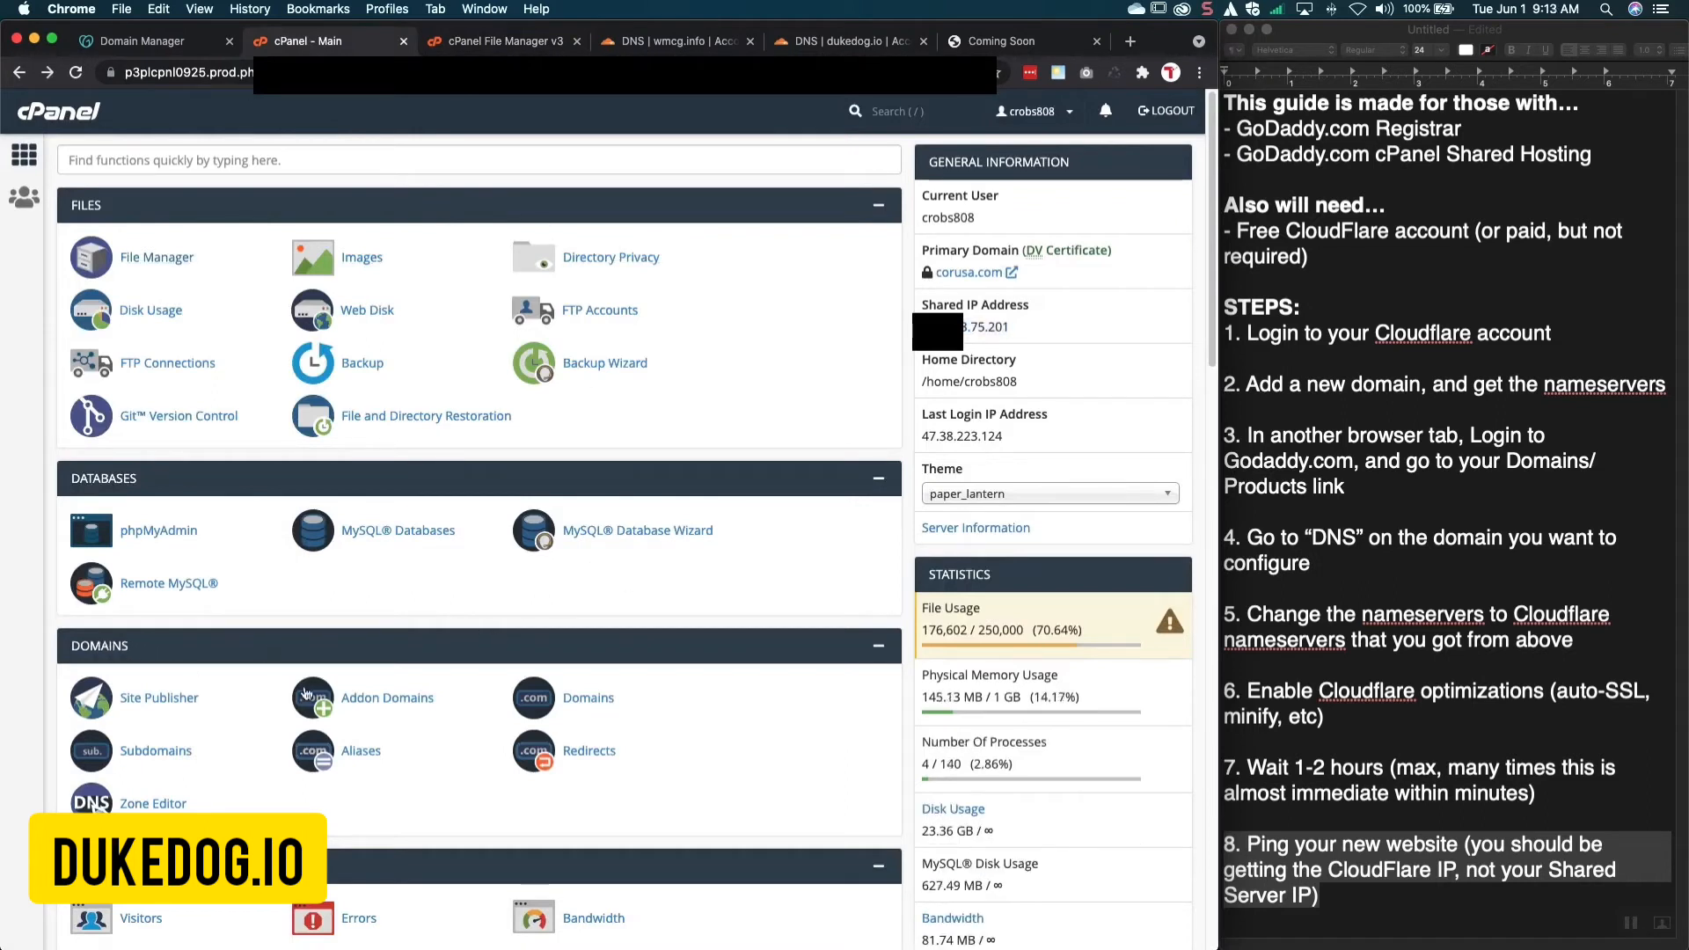
pyautogui.click(379, 708)
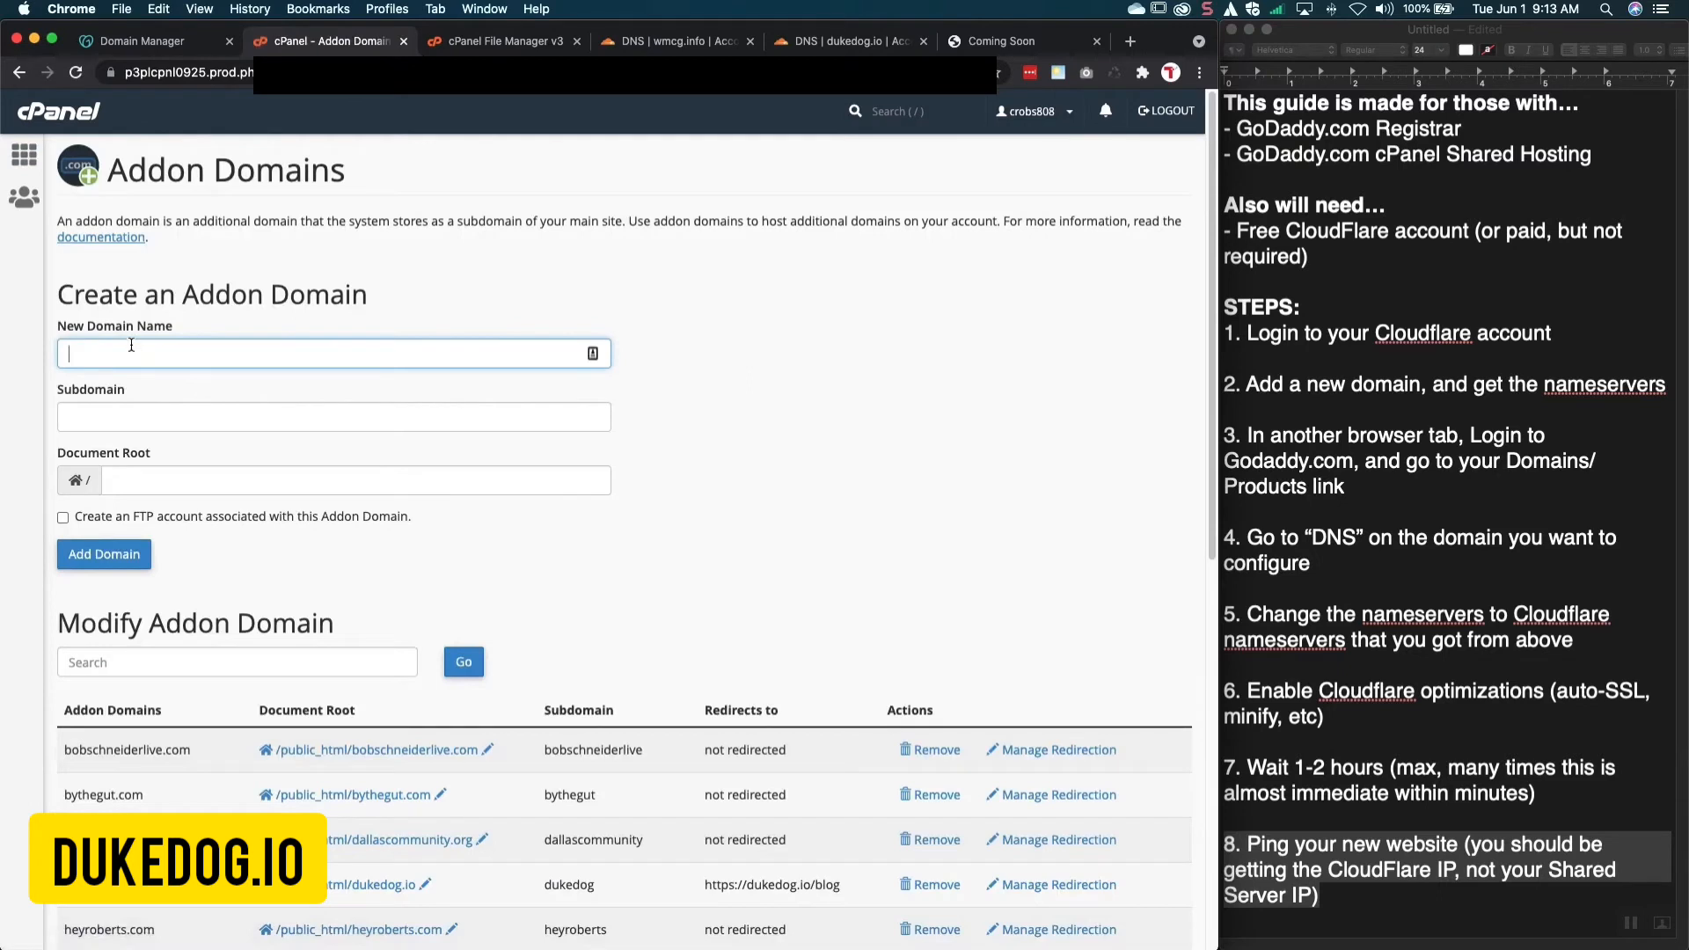
# Create the addon domain wmcg.info with subdomain wmcg and document root public_html/wmcg.info
pyautogui.rightClick(131, 348)
pyautogui.click(192, 463)
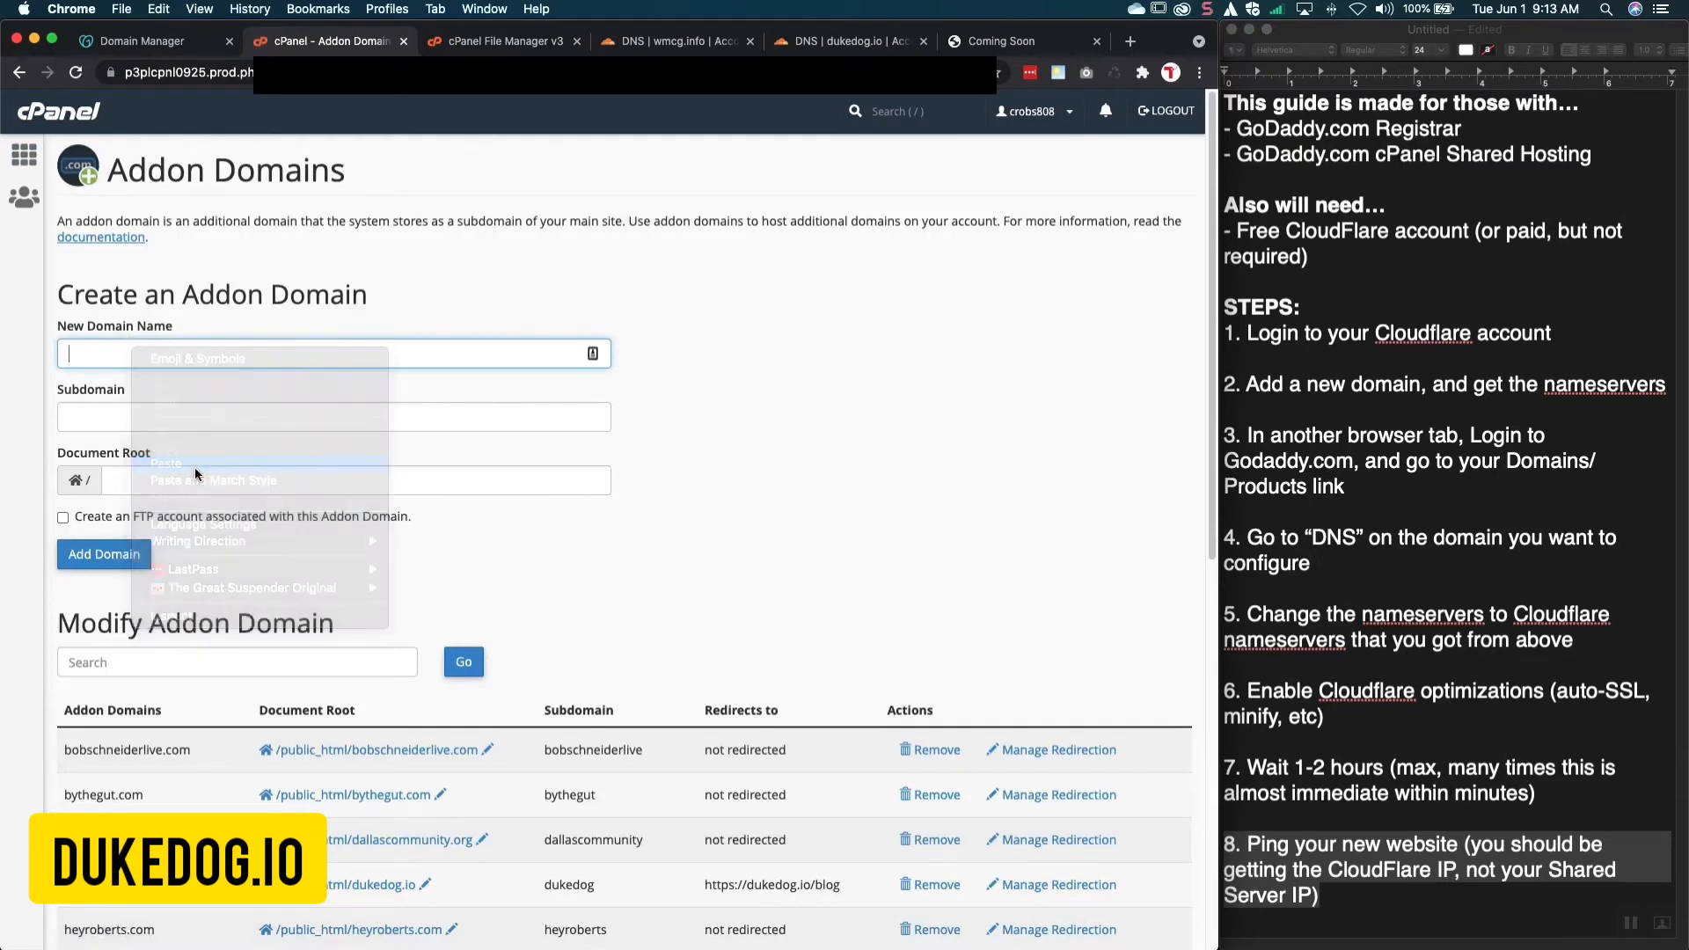
pyautogui.click(161, 415)
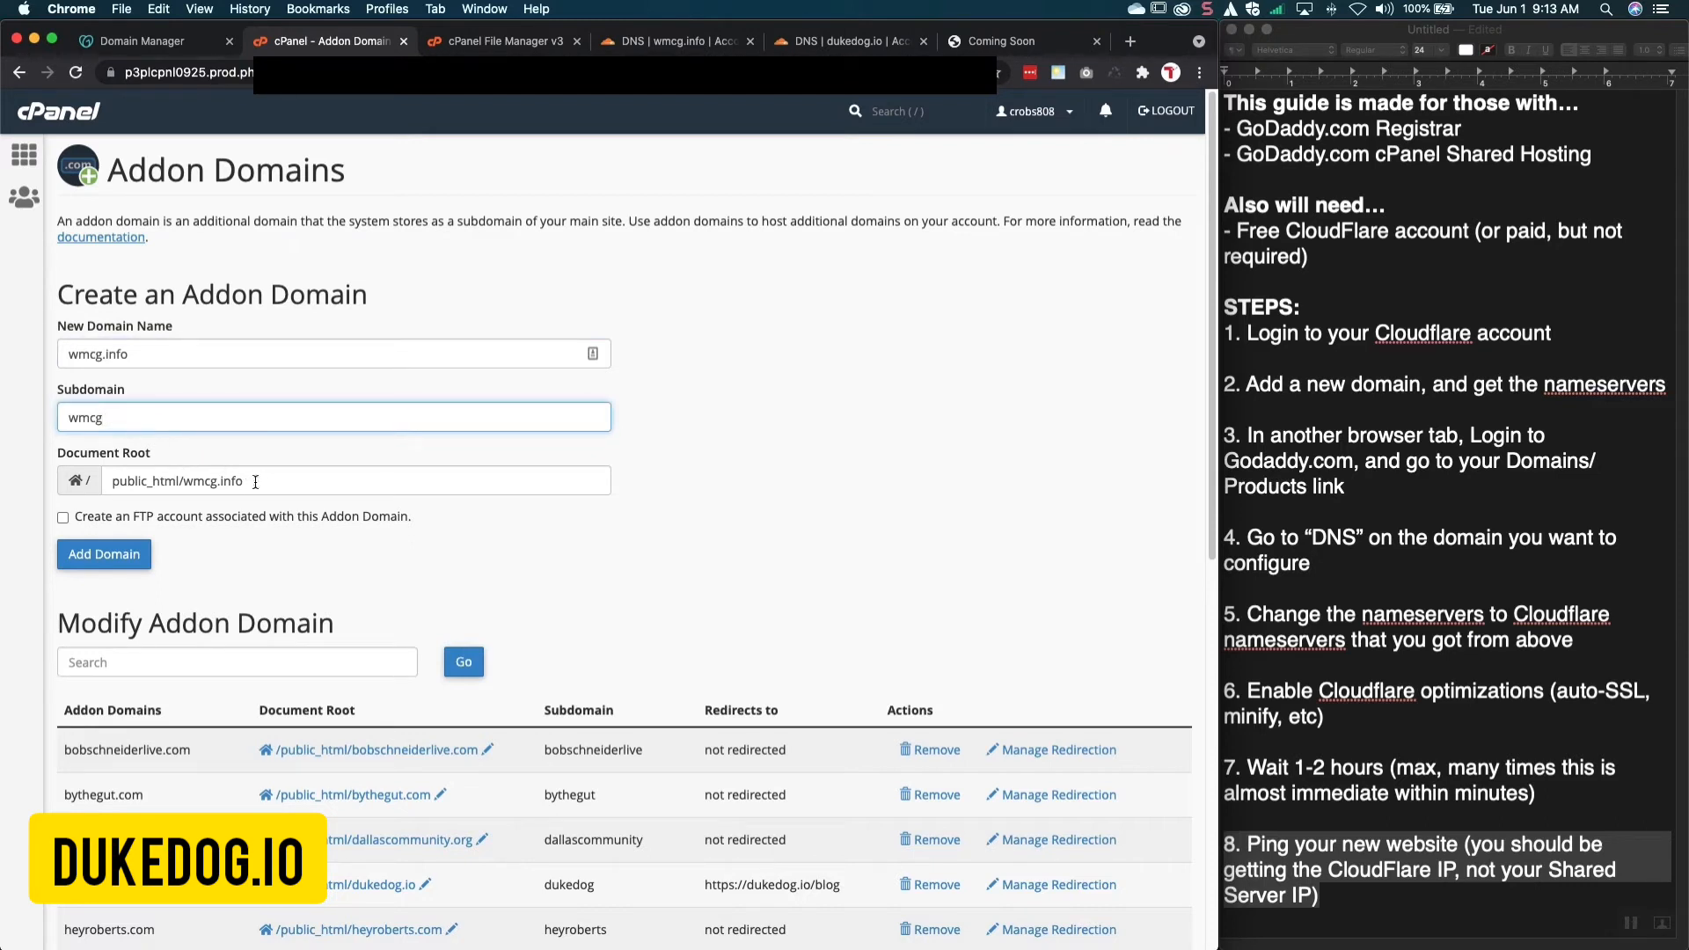
pyautogui.moveTo(255, 482); pyautogui.dragTo(186, 483)
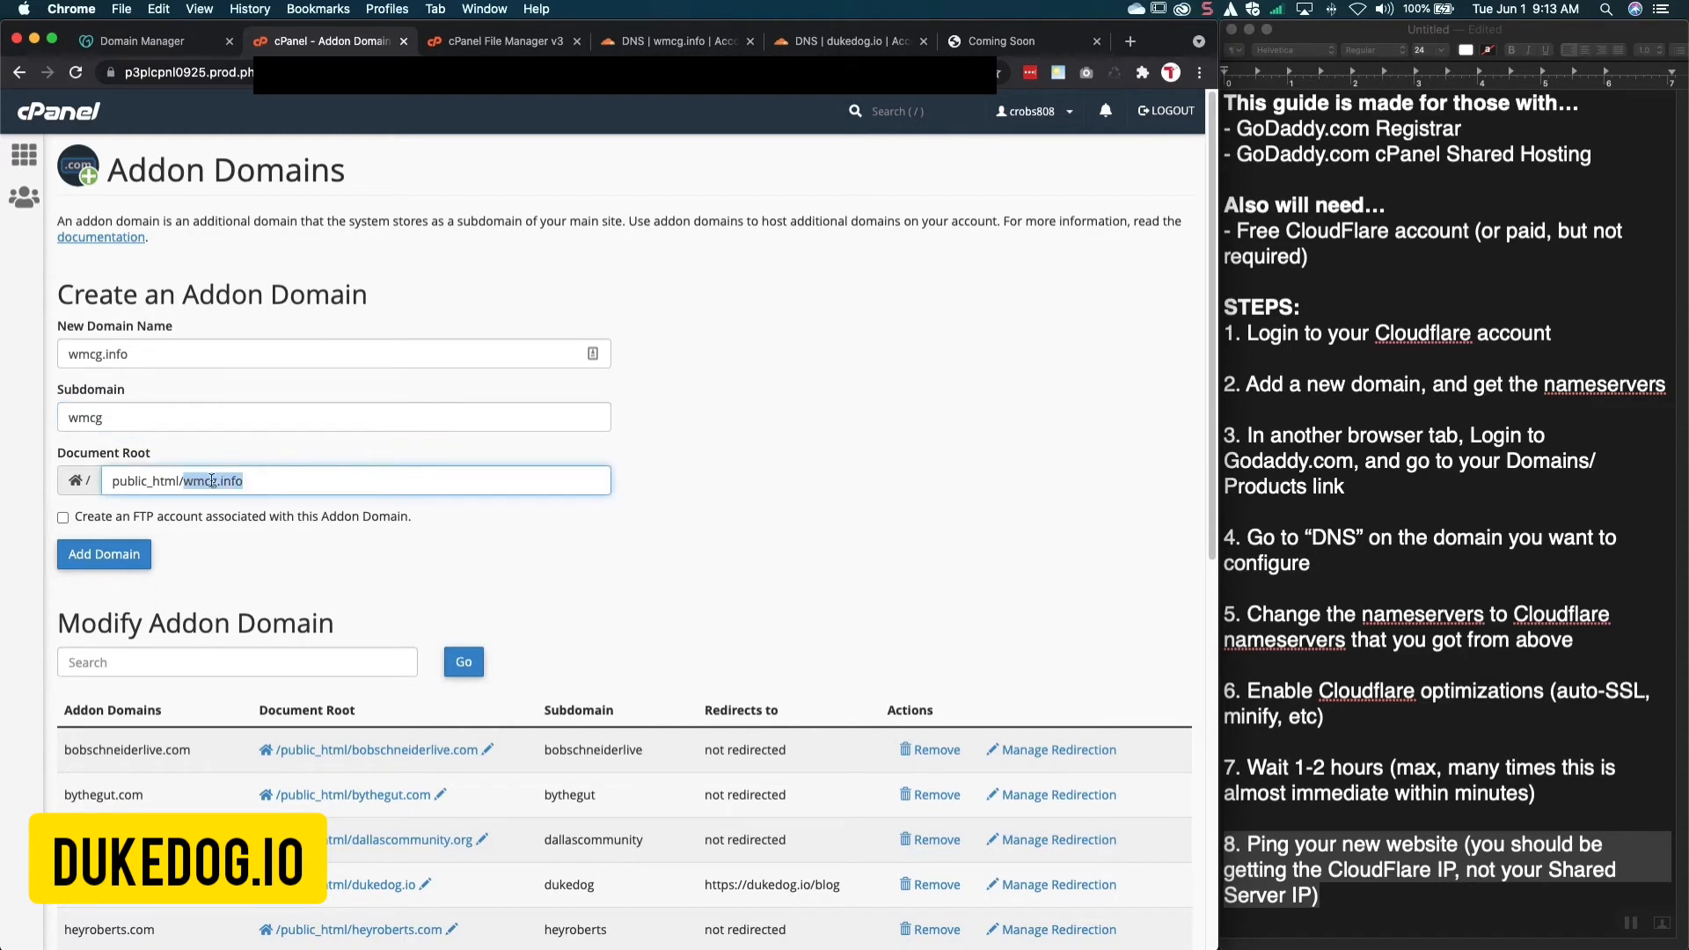
pyautogui.click(329, 476)
pyautogui.click(124, 552)
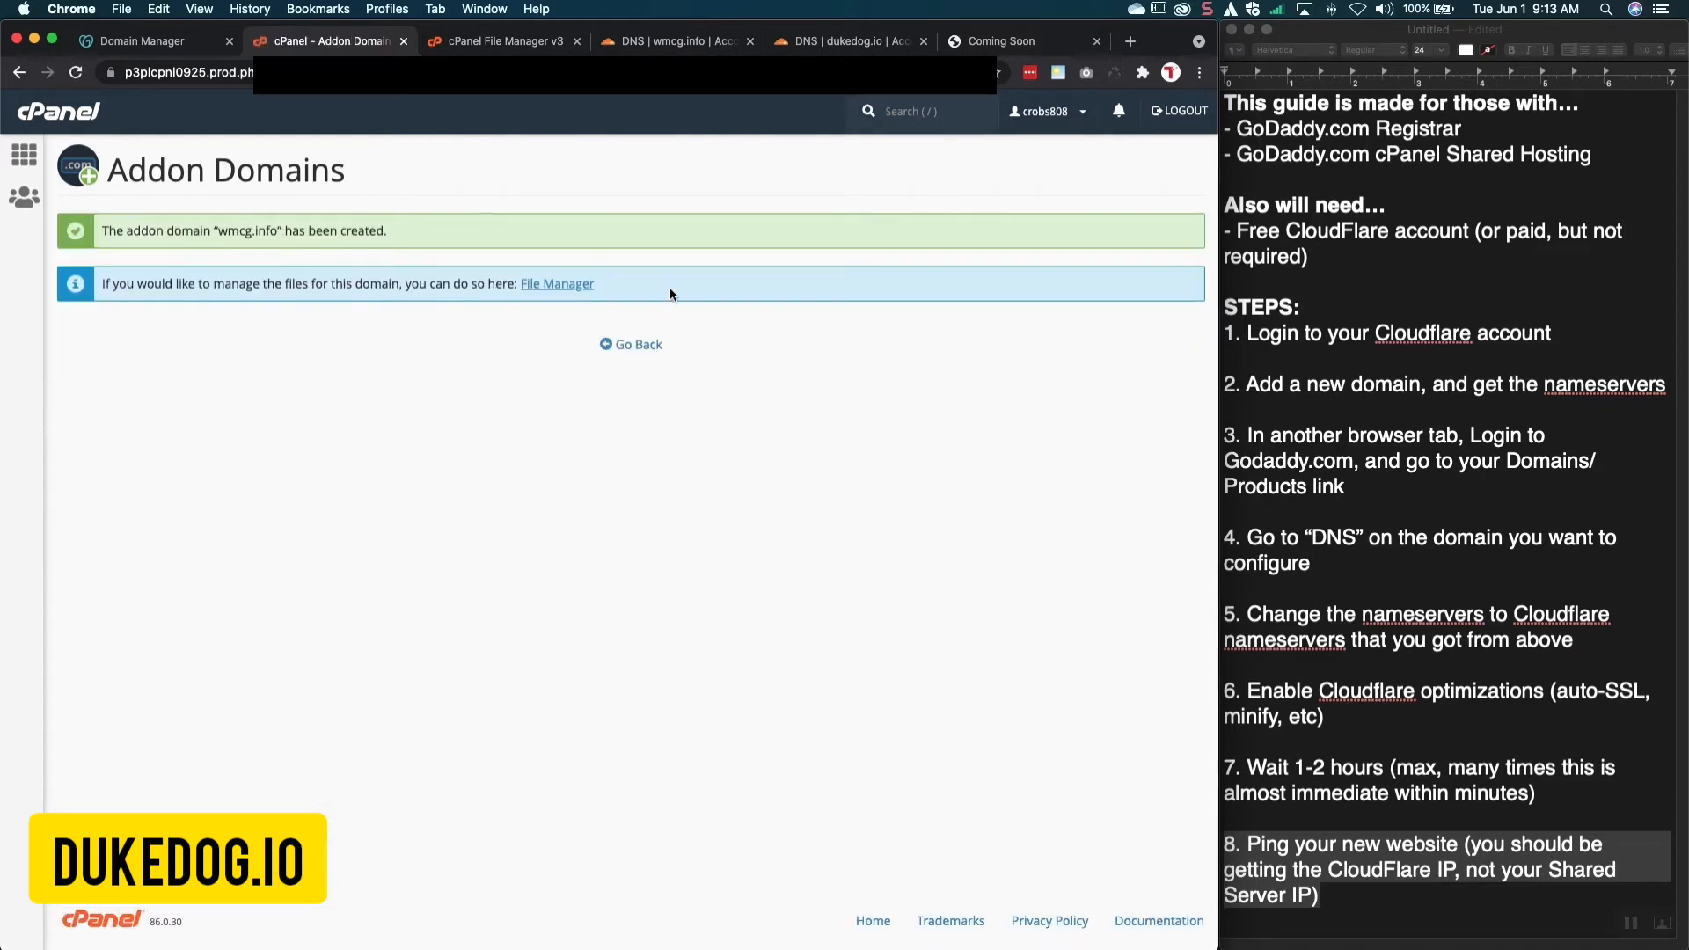
pyautogui.moveTo(218, 230); pyautogui.dragTo(276, 232)
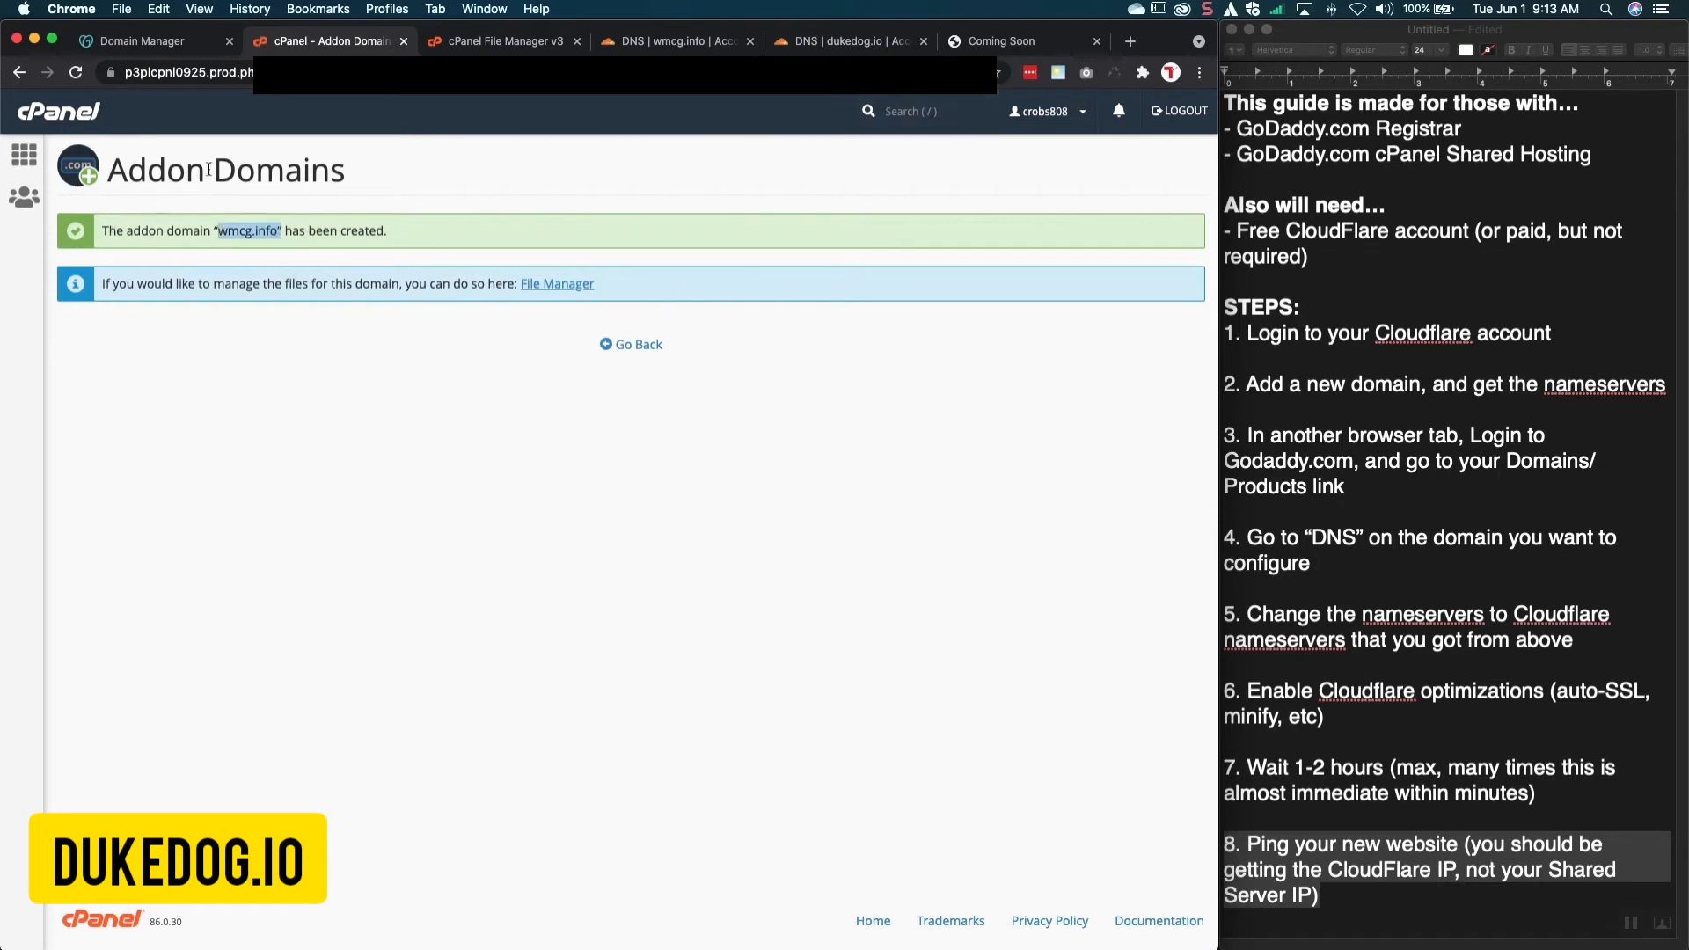
# Return to the Addon Domains page, glance at the GoDaddy and Cloudflare DNS pages, and look for wmcg.info in the addon domain list
pyautogui.click(637, 344)
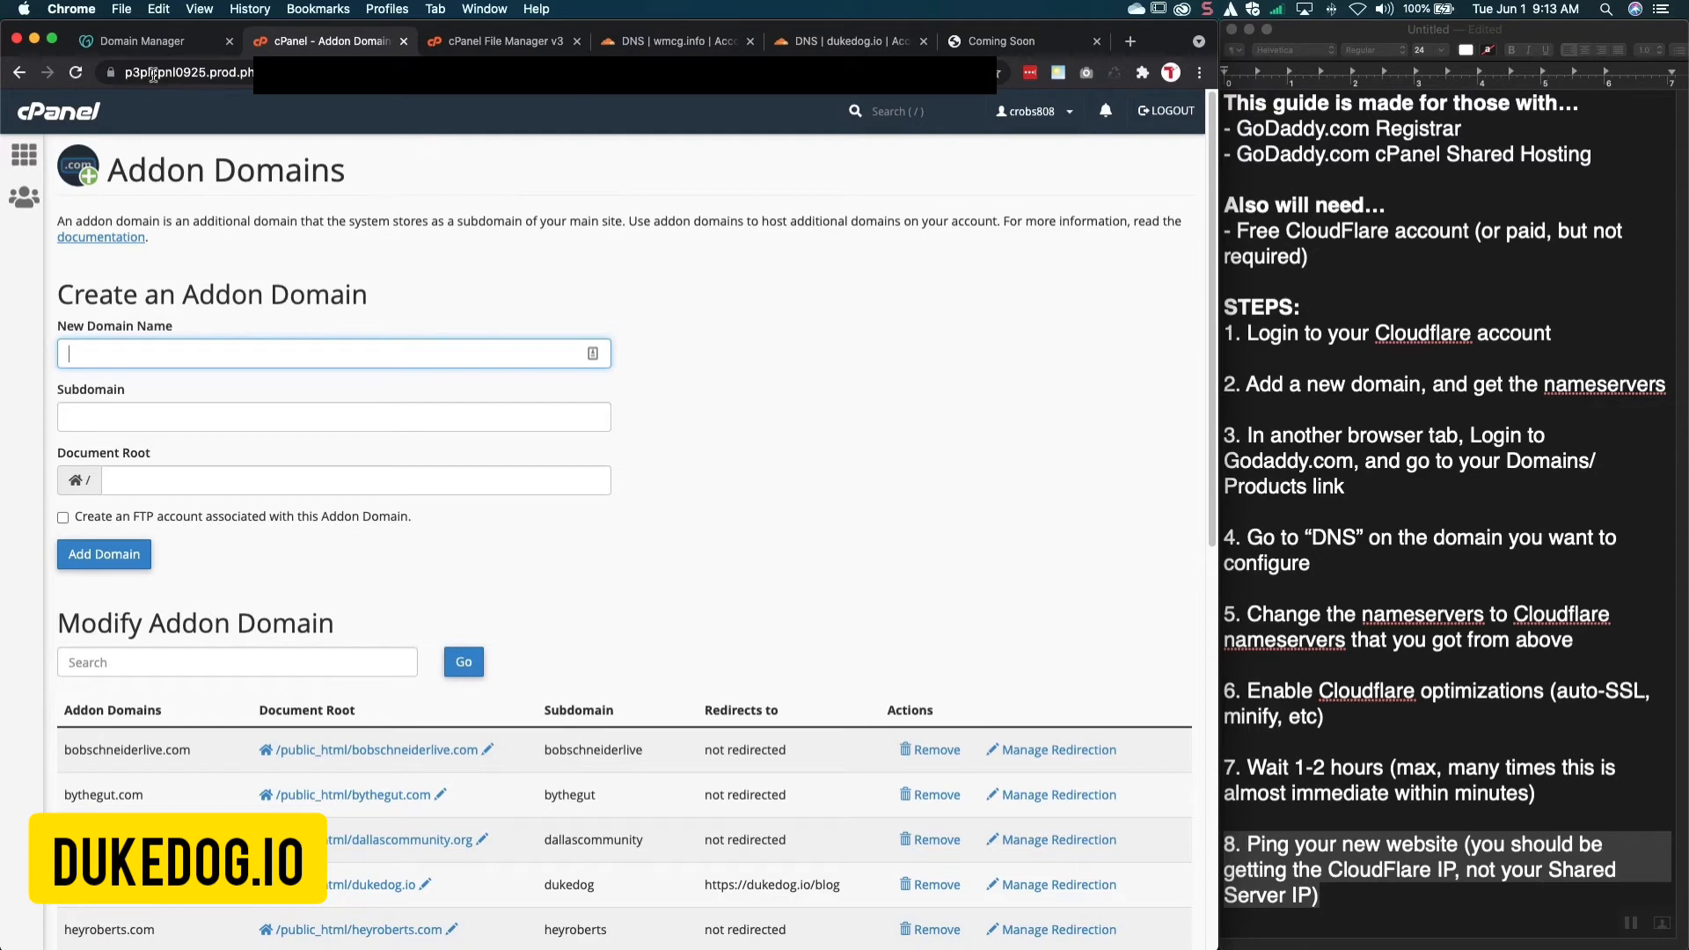
pyautogui.click(208, 45)
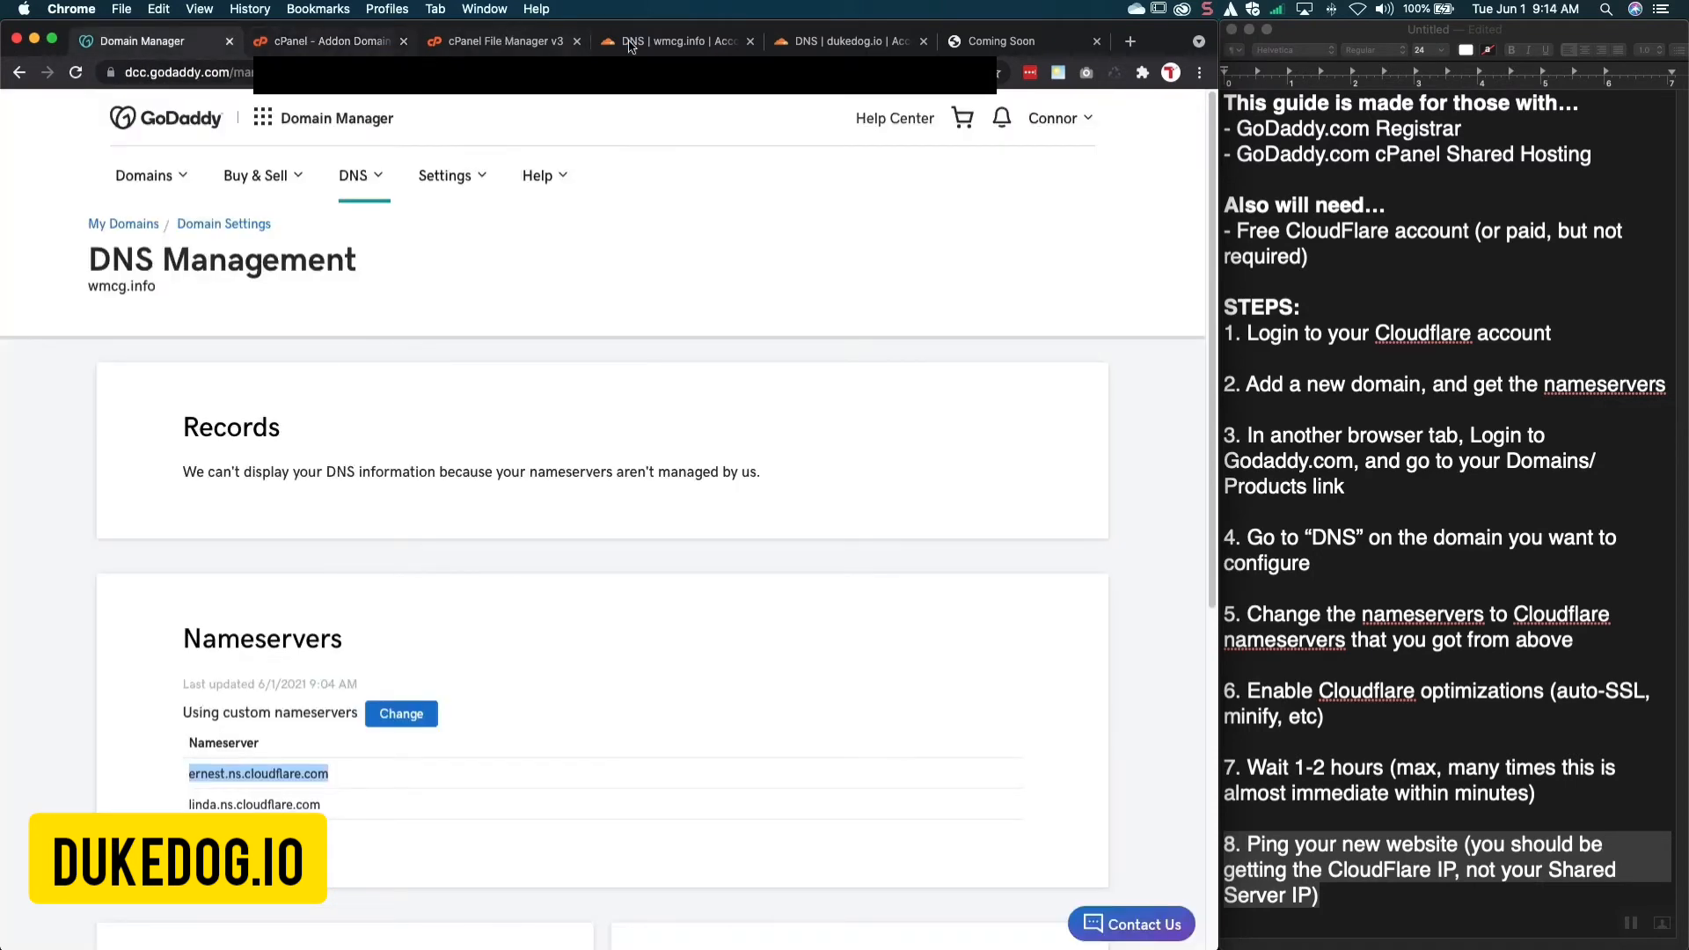
pyautogui.click(666, 43)
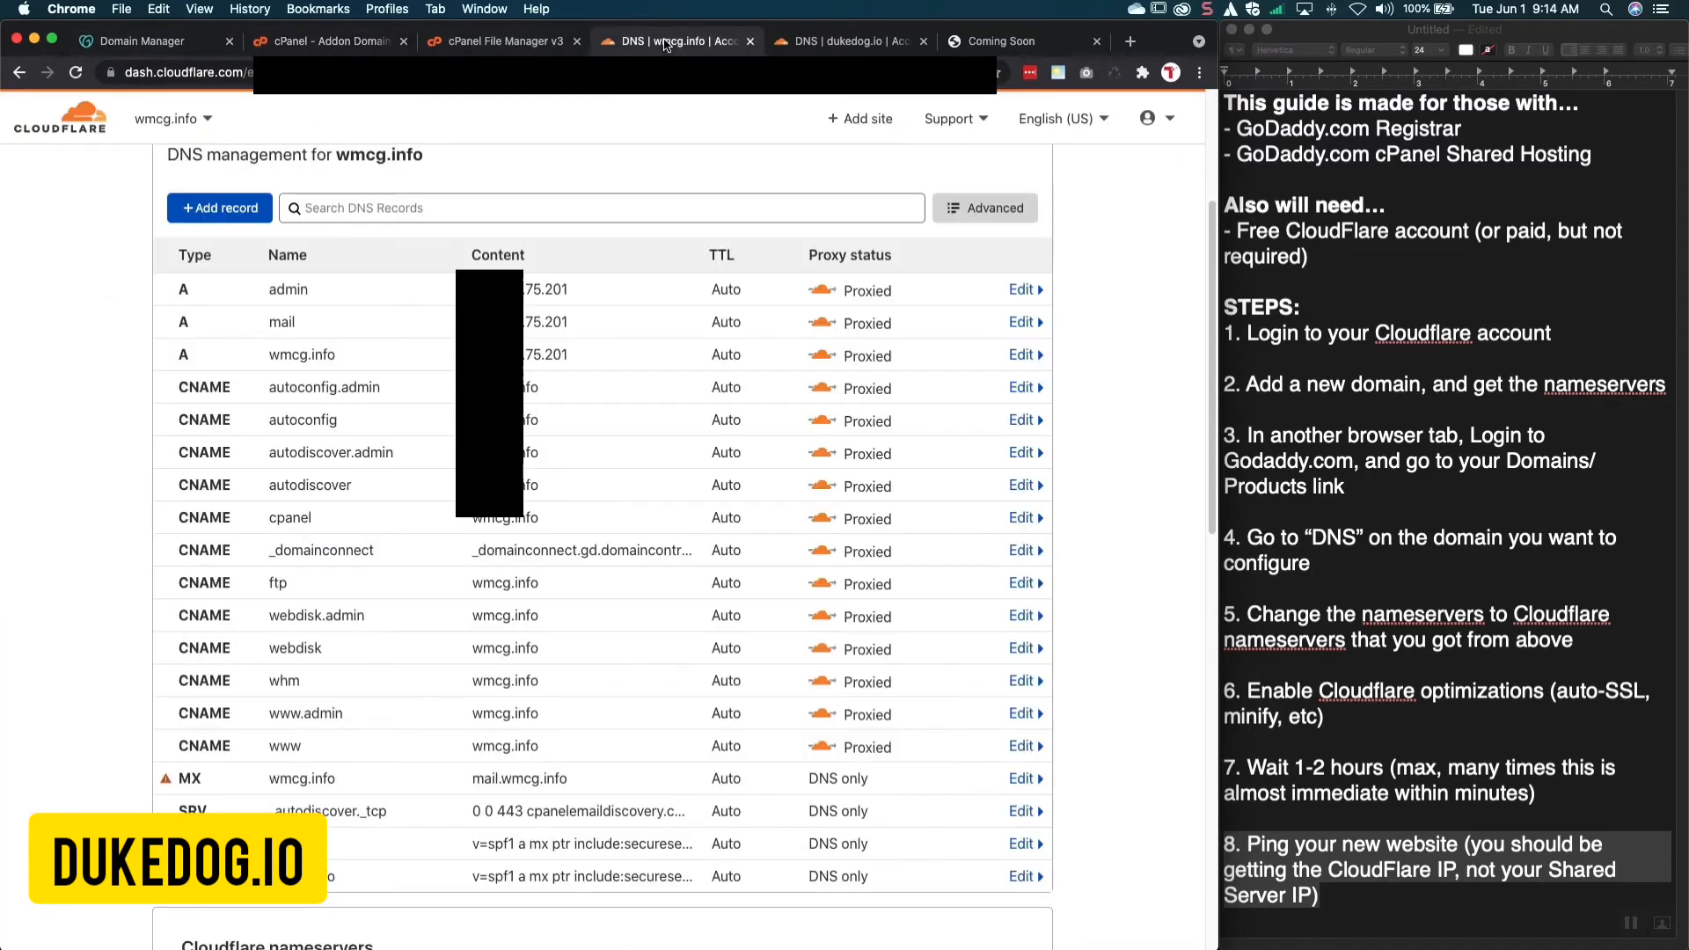
pyautogui.click(302, 44)
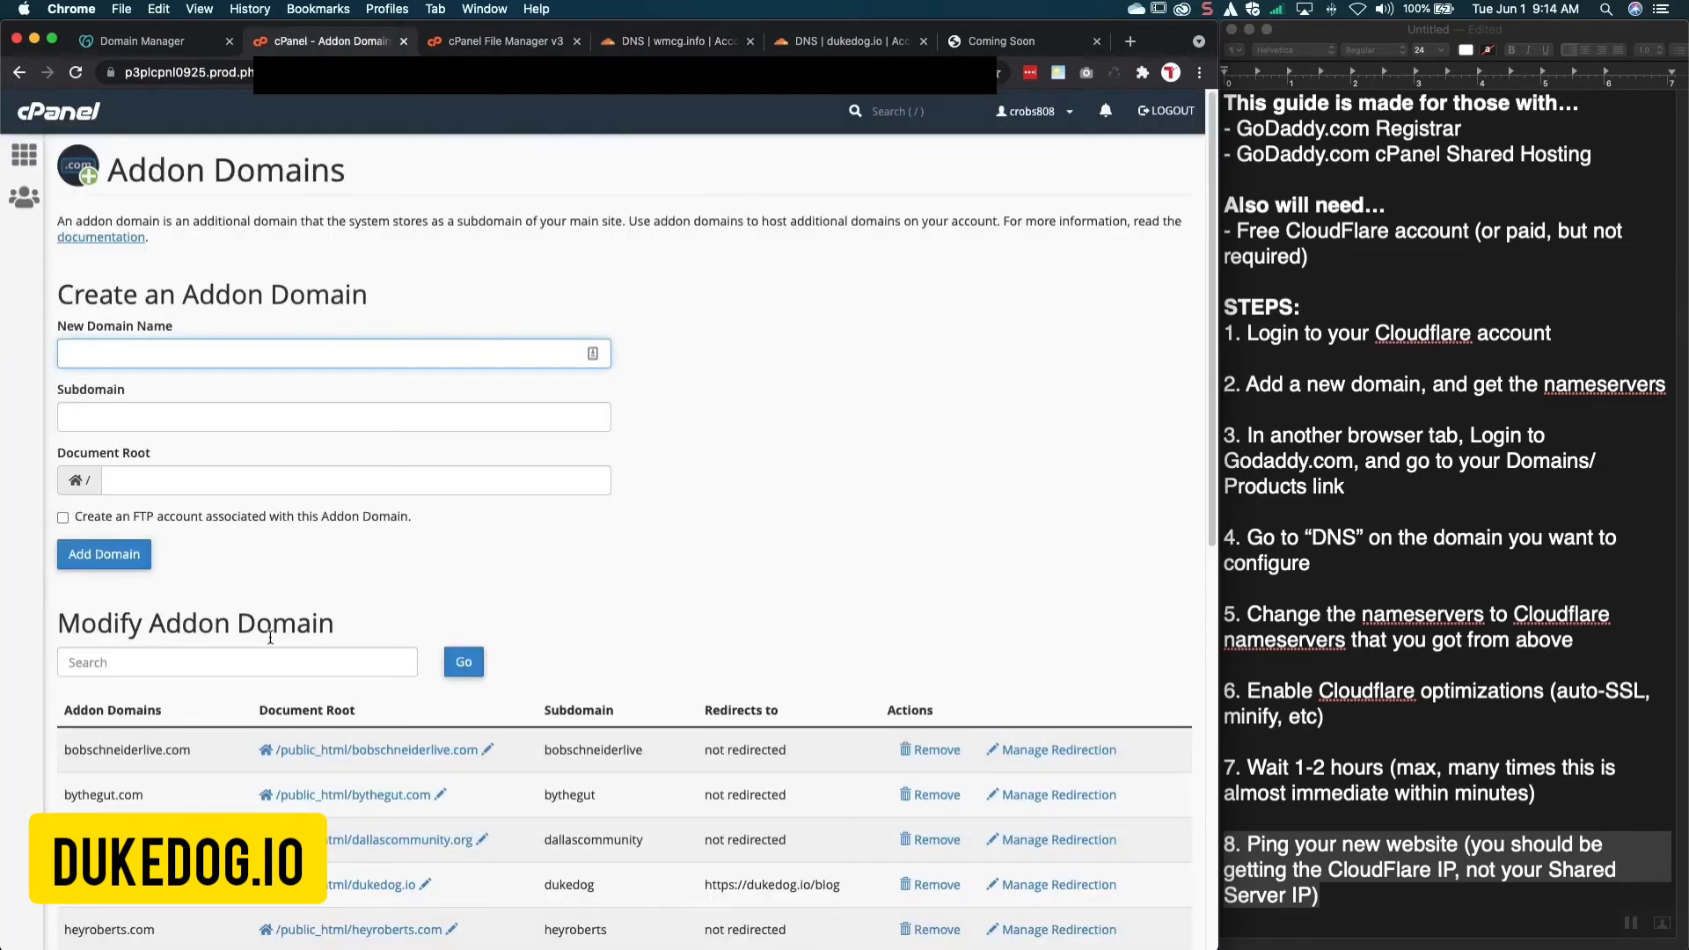
pyautogui.scroll(-10, 248, 634)
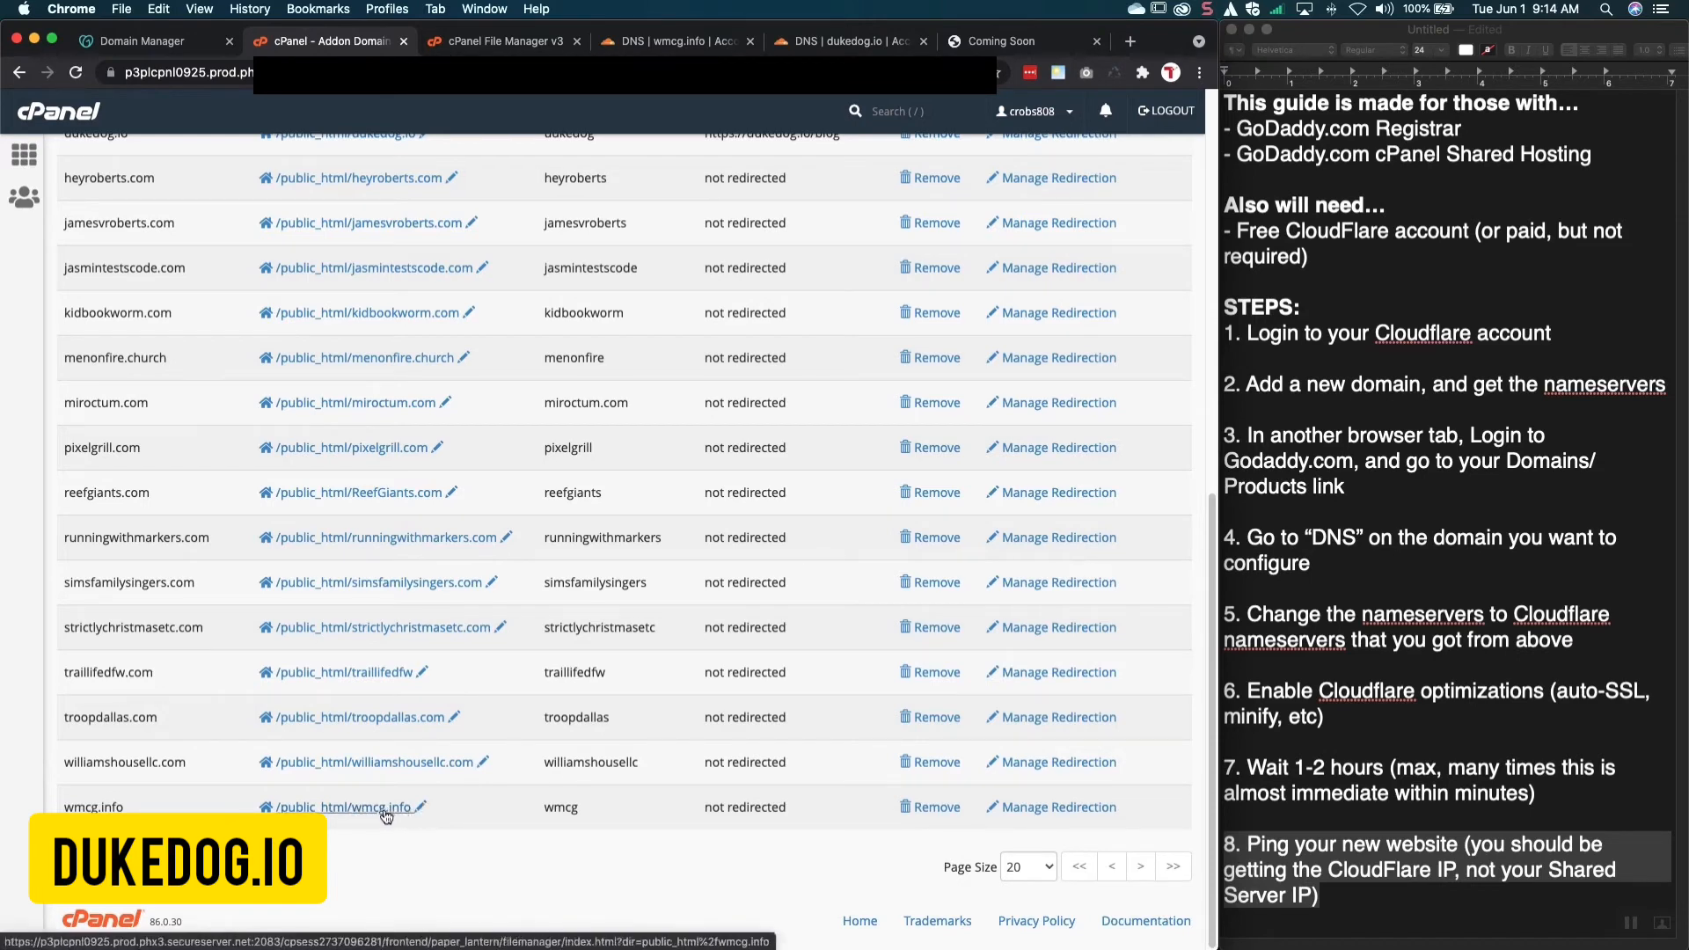
pyautogui.scroll(10, 307, 835)
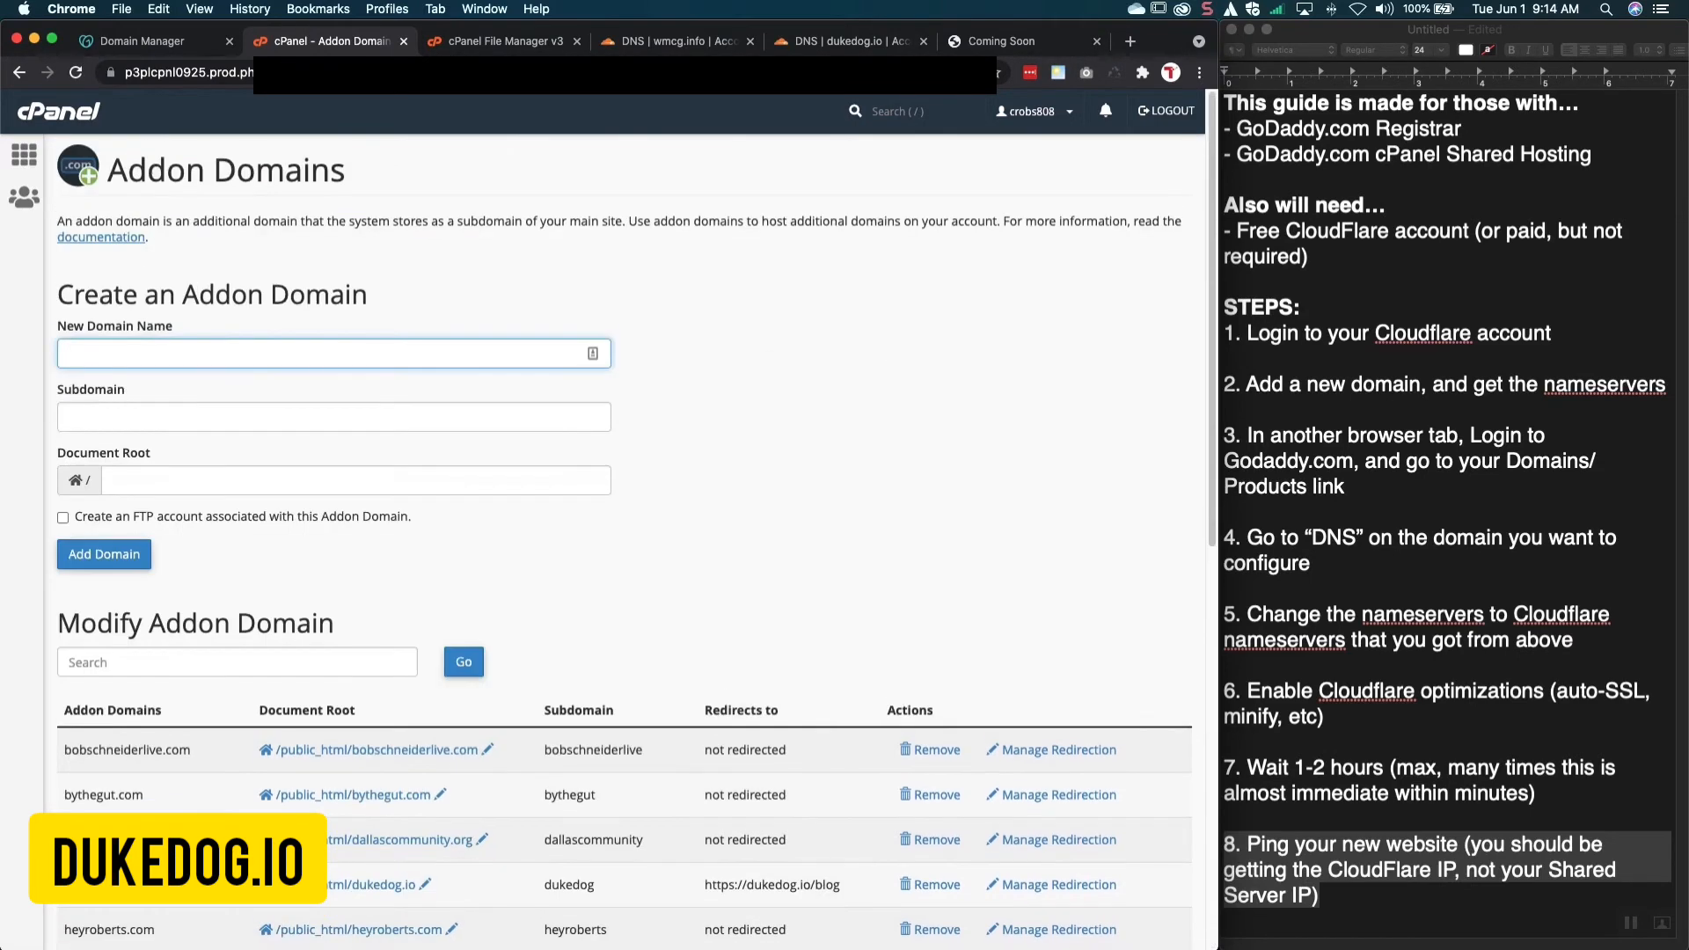
# Reload wmcg.info in its browser tab to check what the site serves, and highlight the page text
pyautogui.click(987, 48)
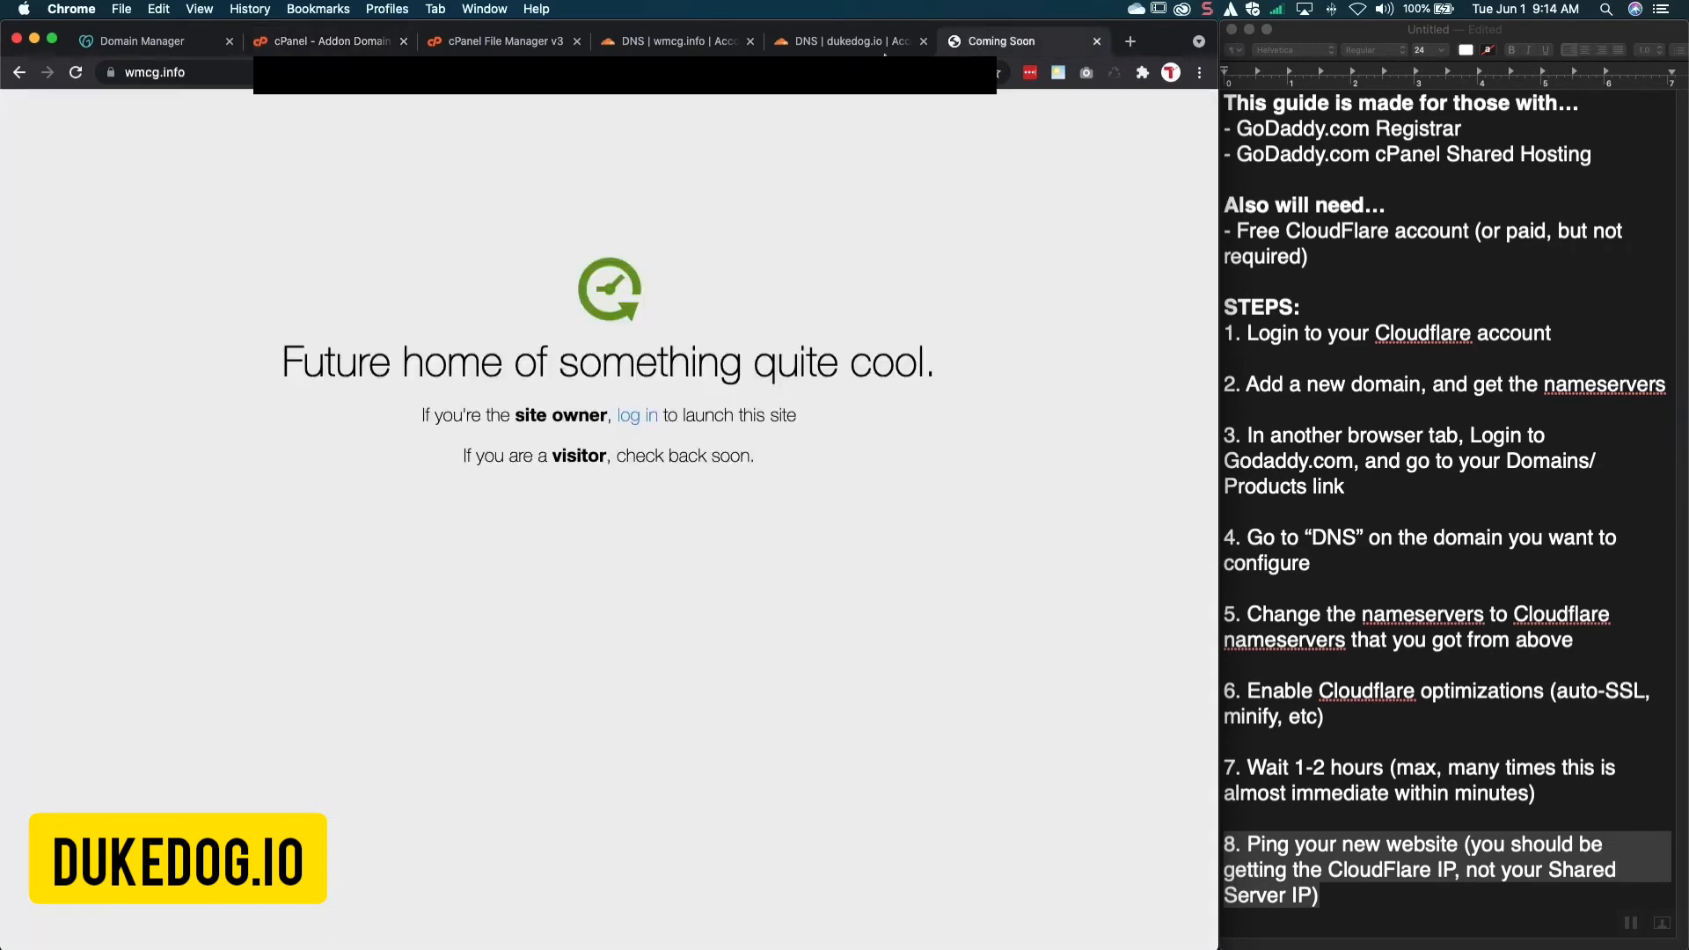
pyautogui.click(206, 66)
pyautogui.press('Return')
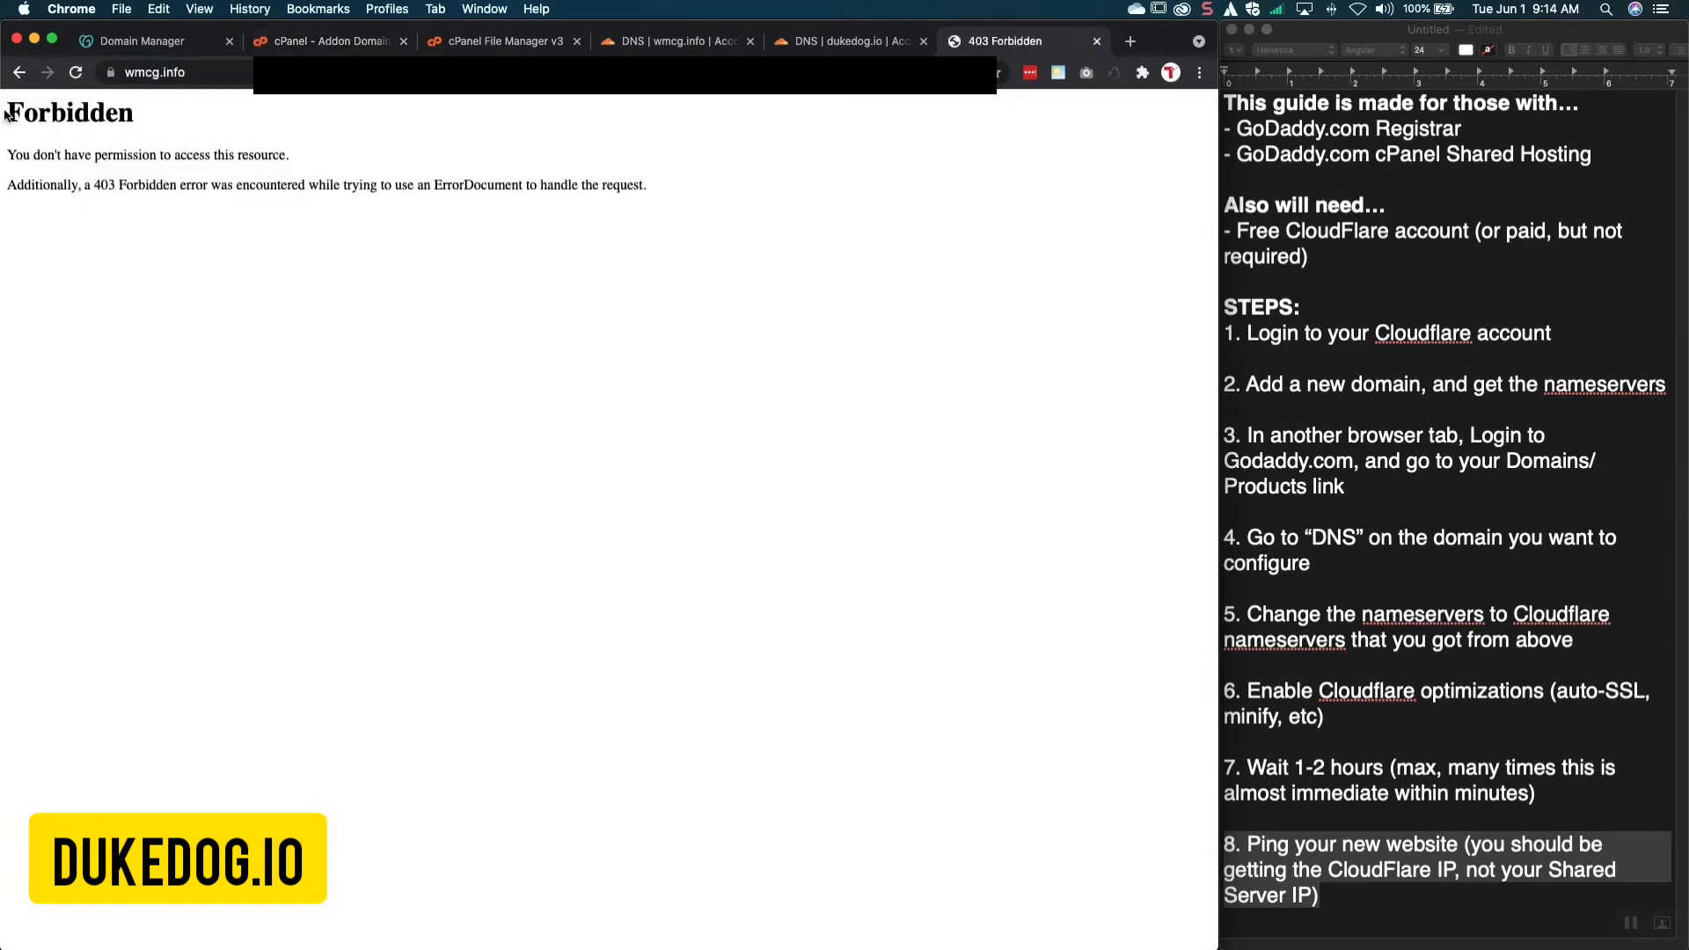
pyautogui.moveTo(9, 109); pyautogui.dragTo(582, 200)
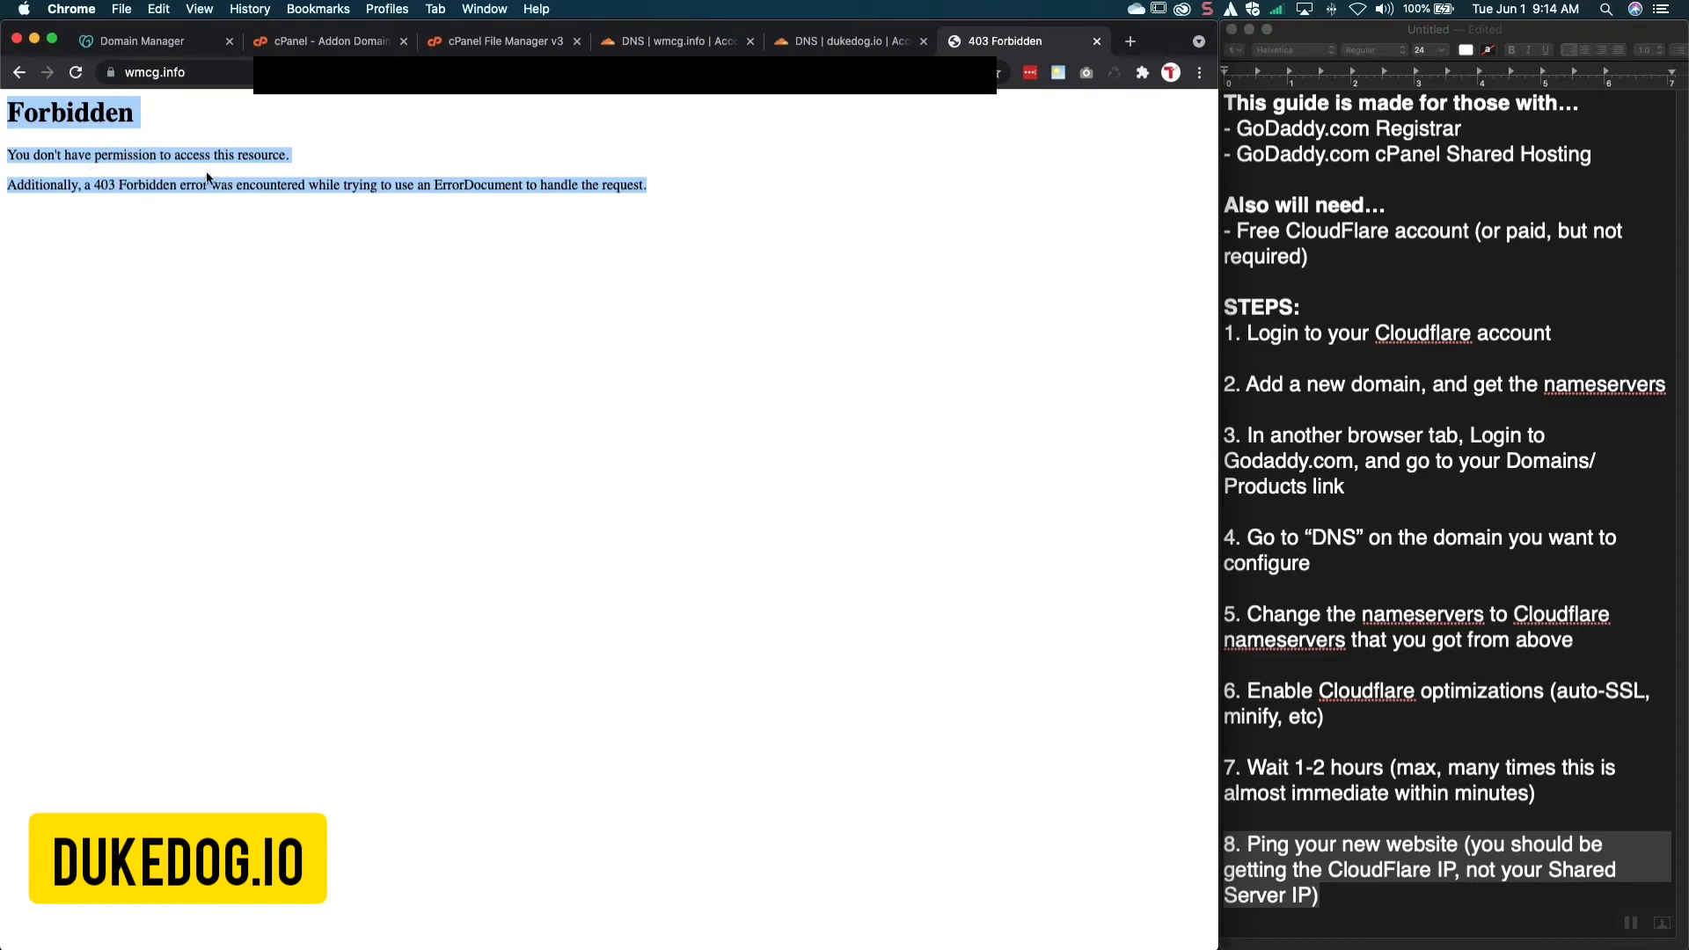
# Refresh the public_html listing in File Manager and open the wmcg.info folder
pyautogui.click(484, 44)
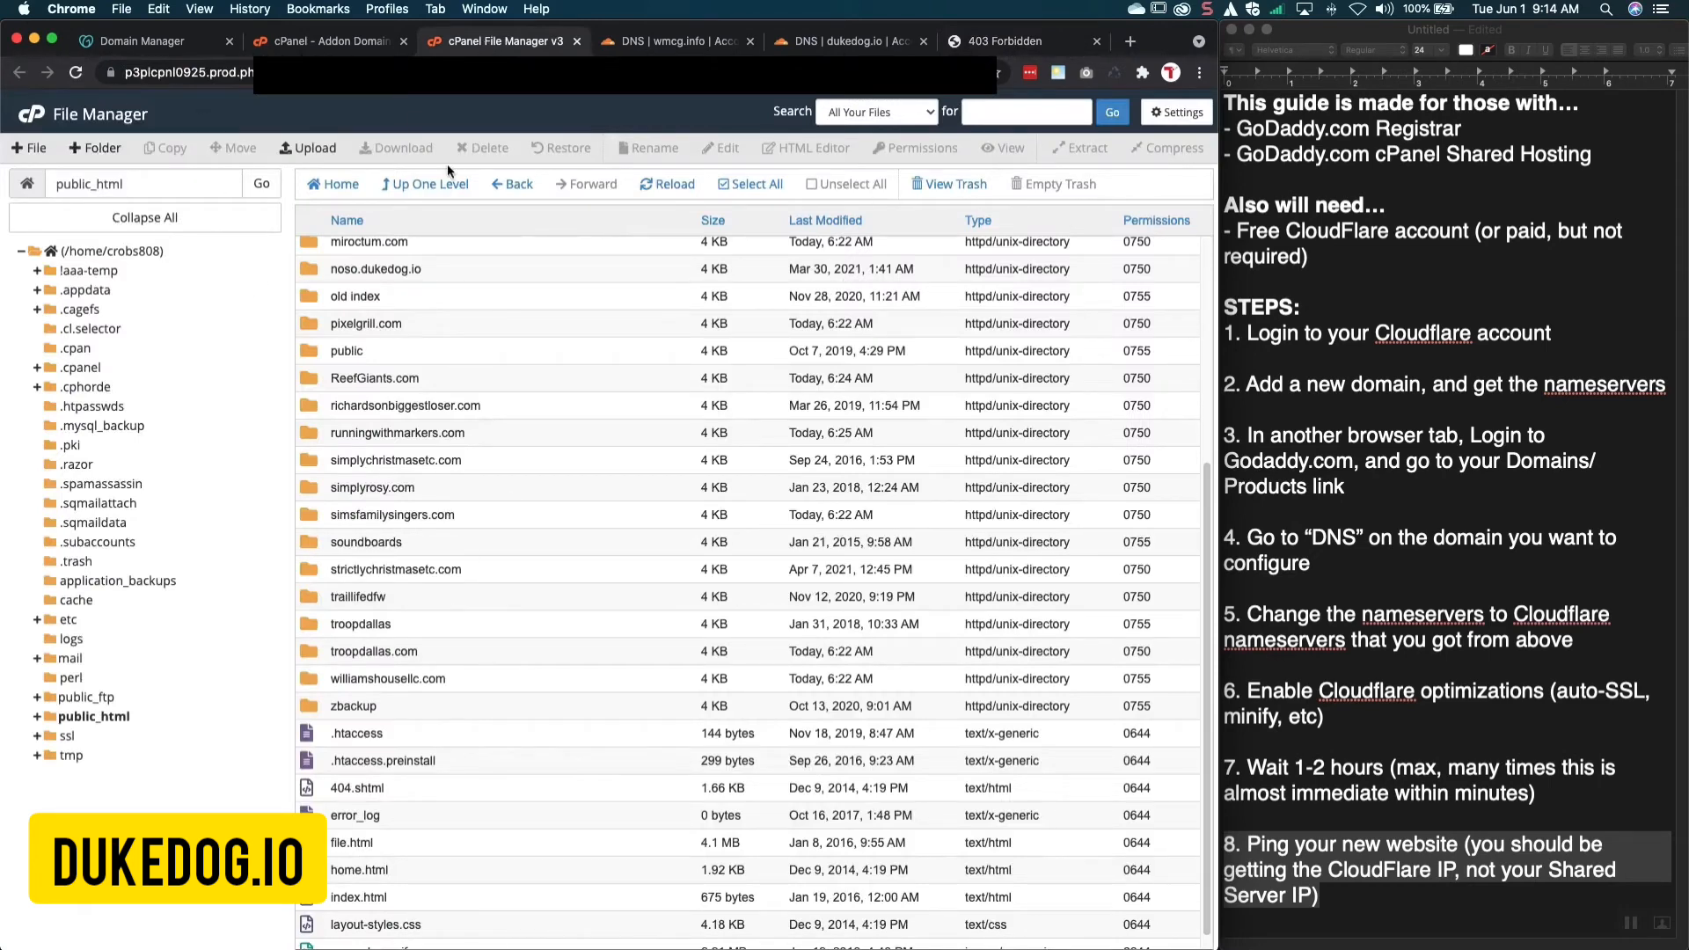
pyautogui.click(651, 186)
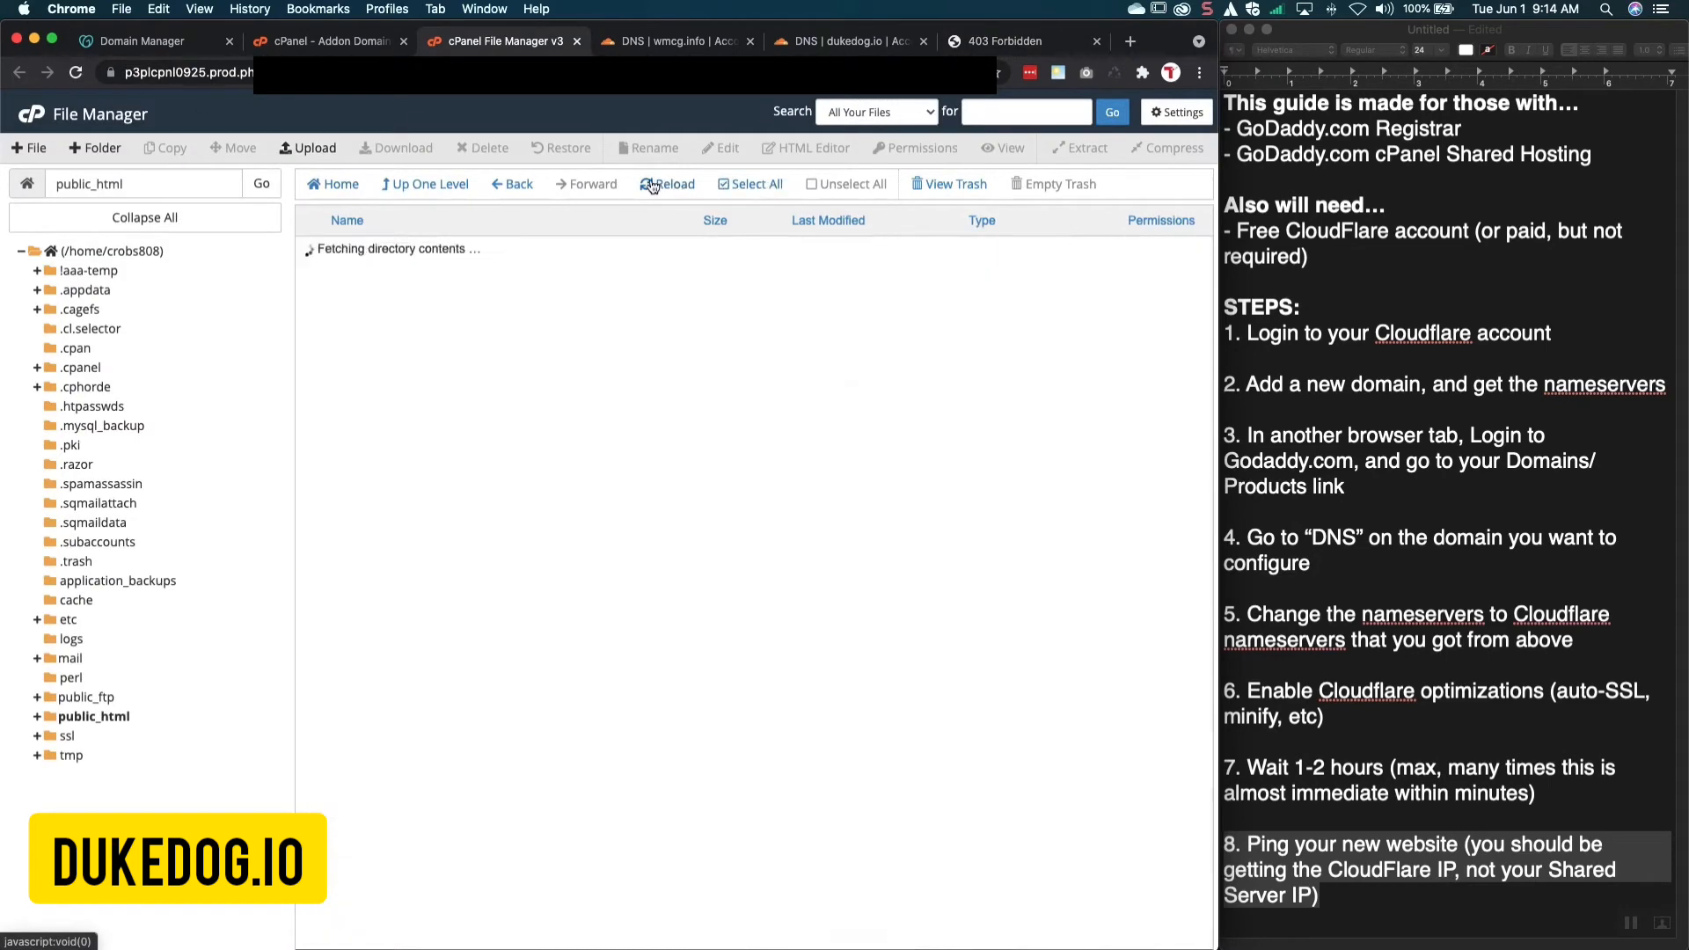
pyautogui.scroll(-10, 435, 547)
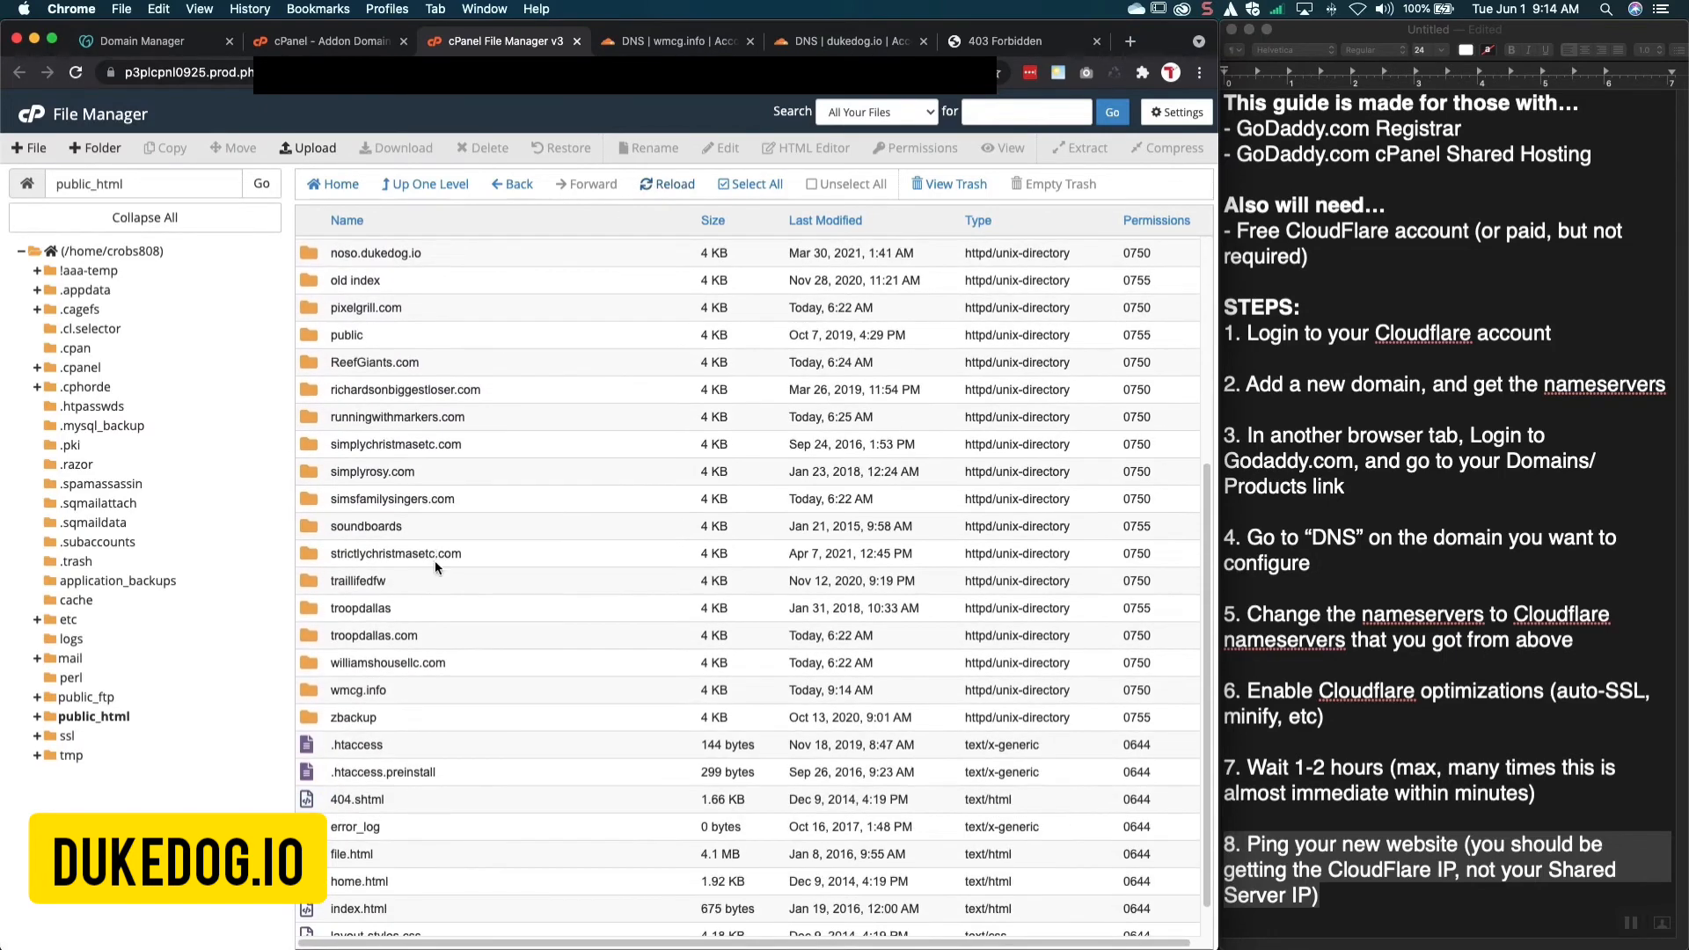
pyautogui.click(357, 690)
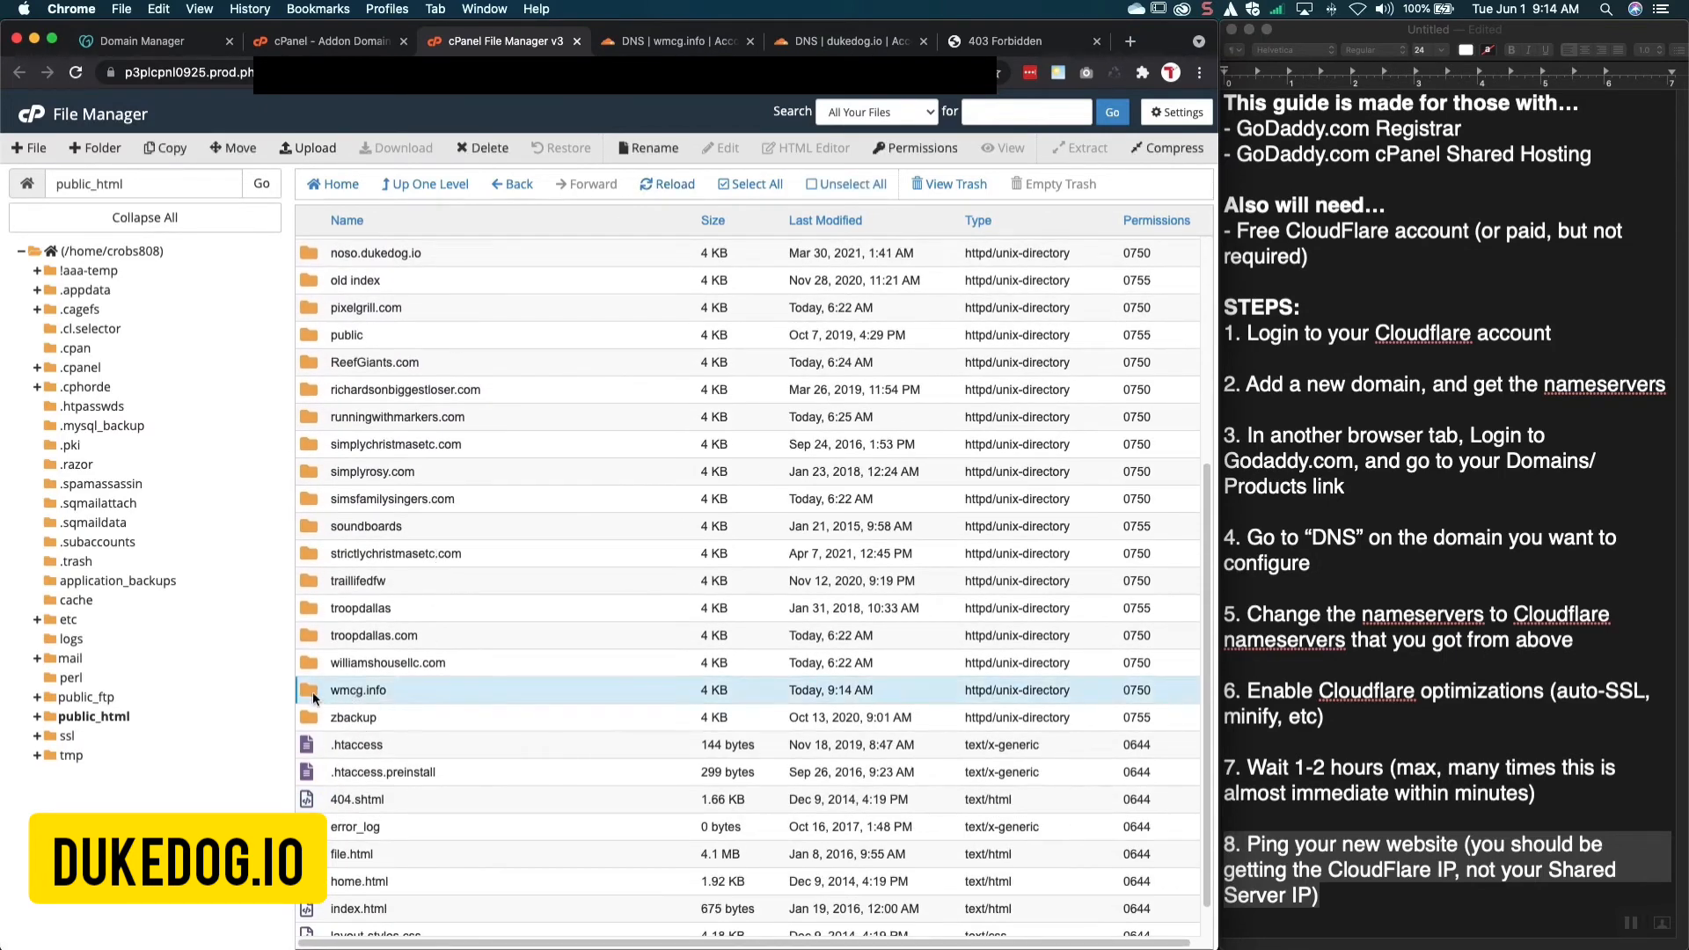
pyautogui.doubleClick(308, 691)
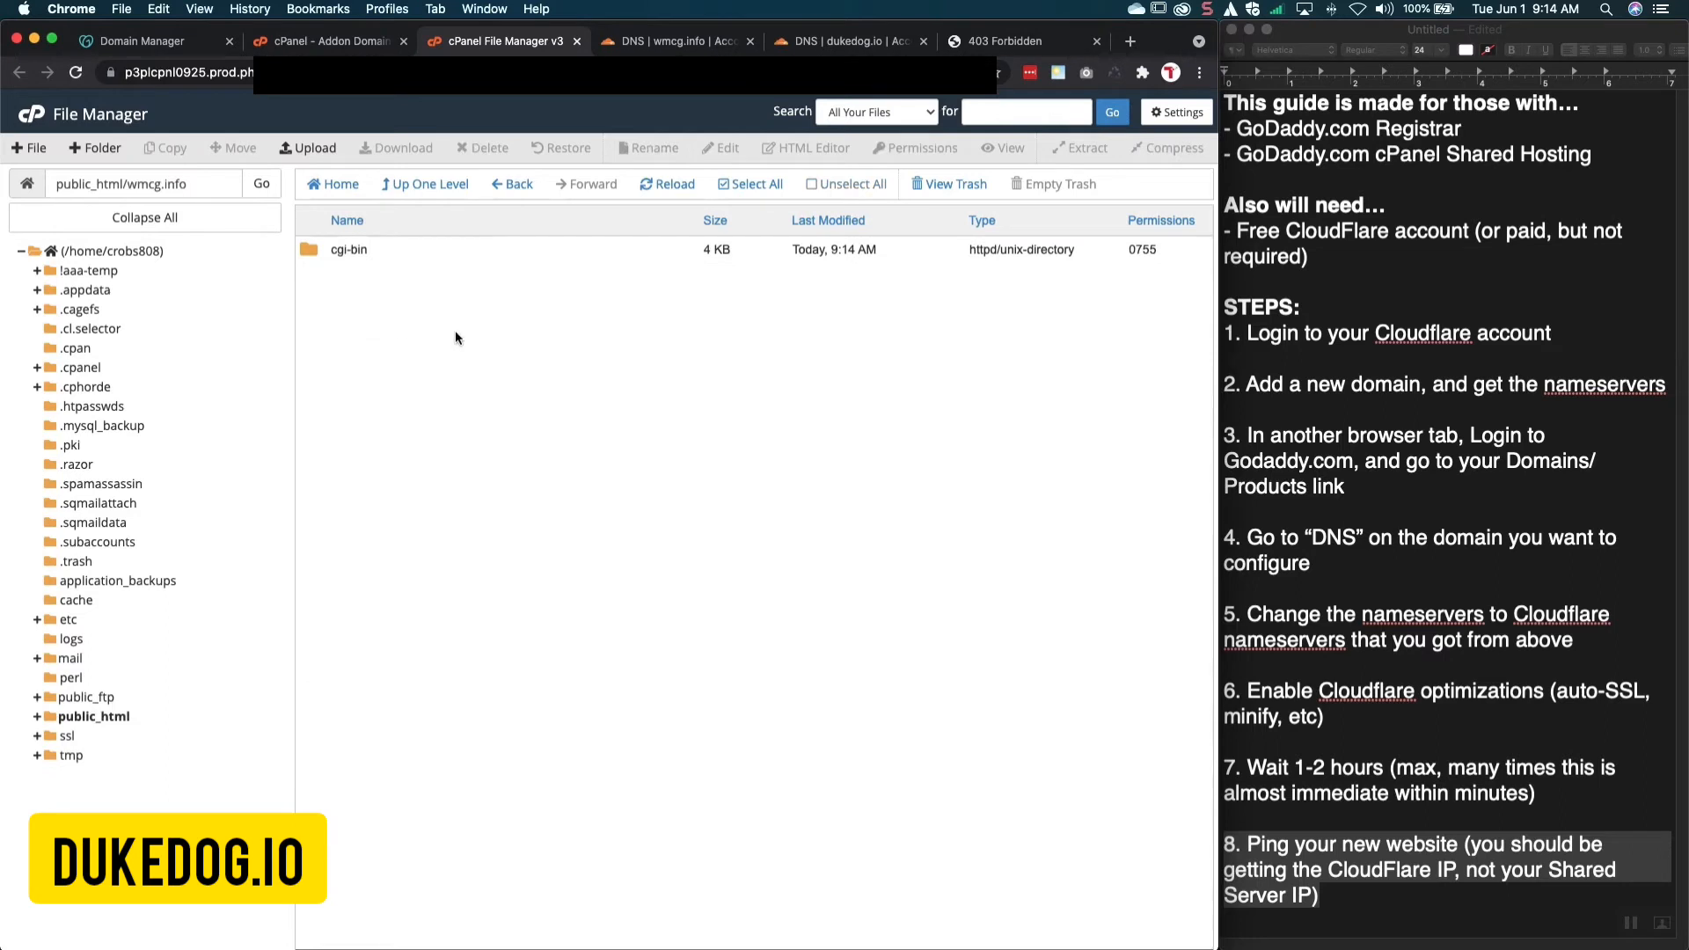
# Create a new file named index.html in the /public_html/wmcg.info folder
pyautogui.rightClick(612, 304)
pyautogui.click(599, 315)
pyautogui.click(36, 153)
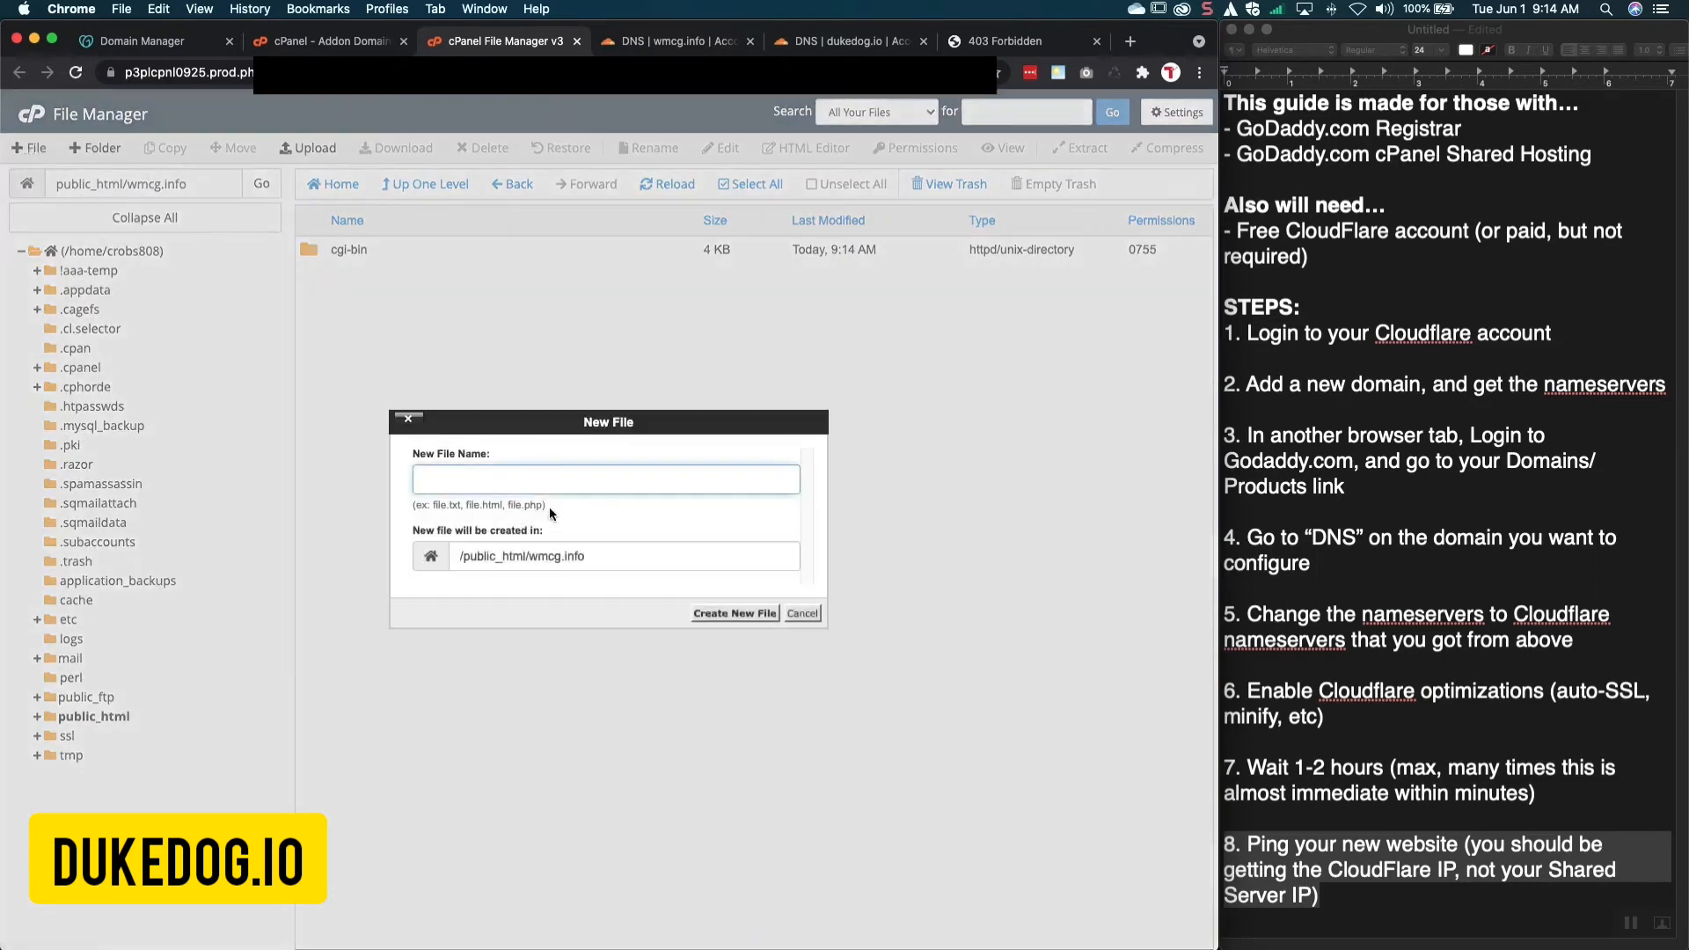
pyautogui.write('index')
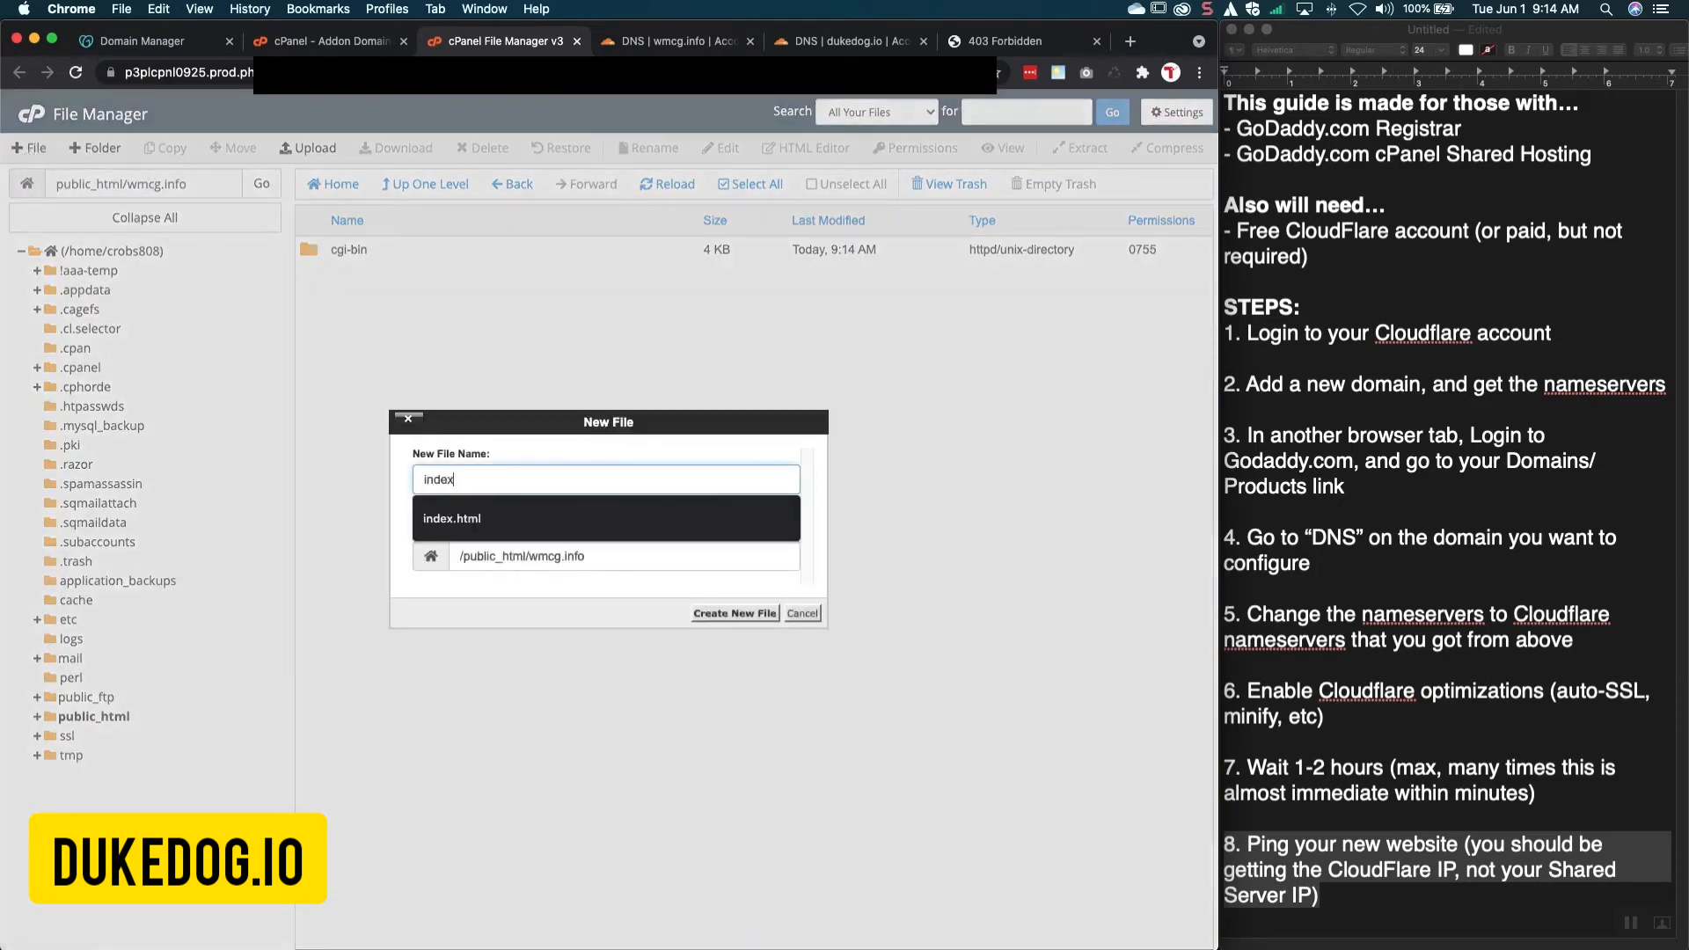
pyautogui.write('.,html')
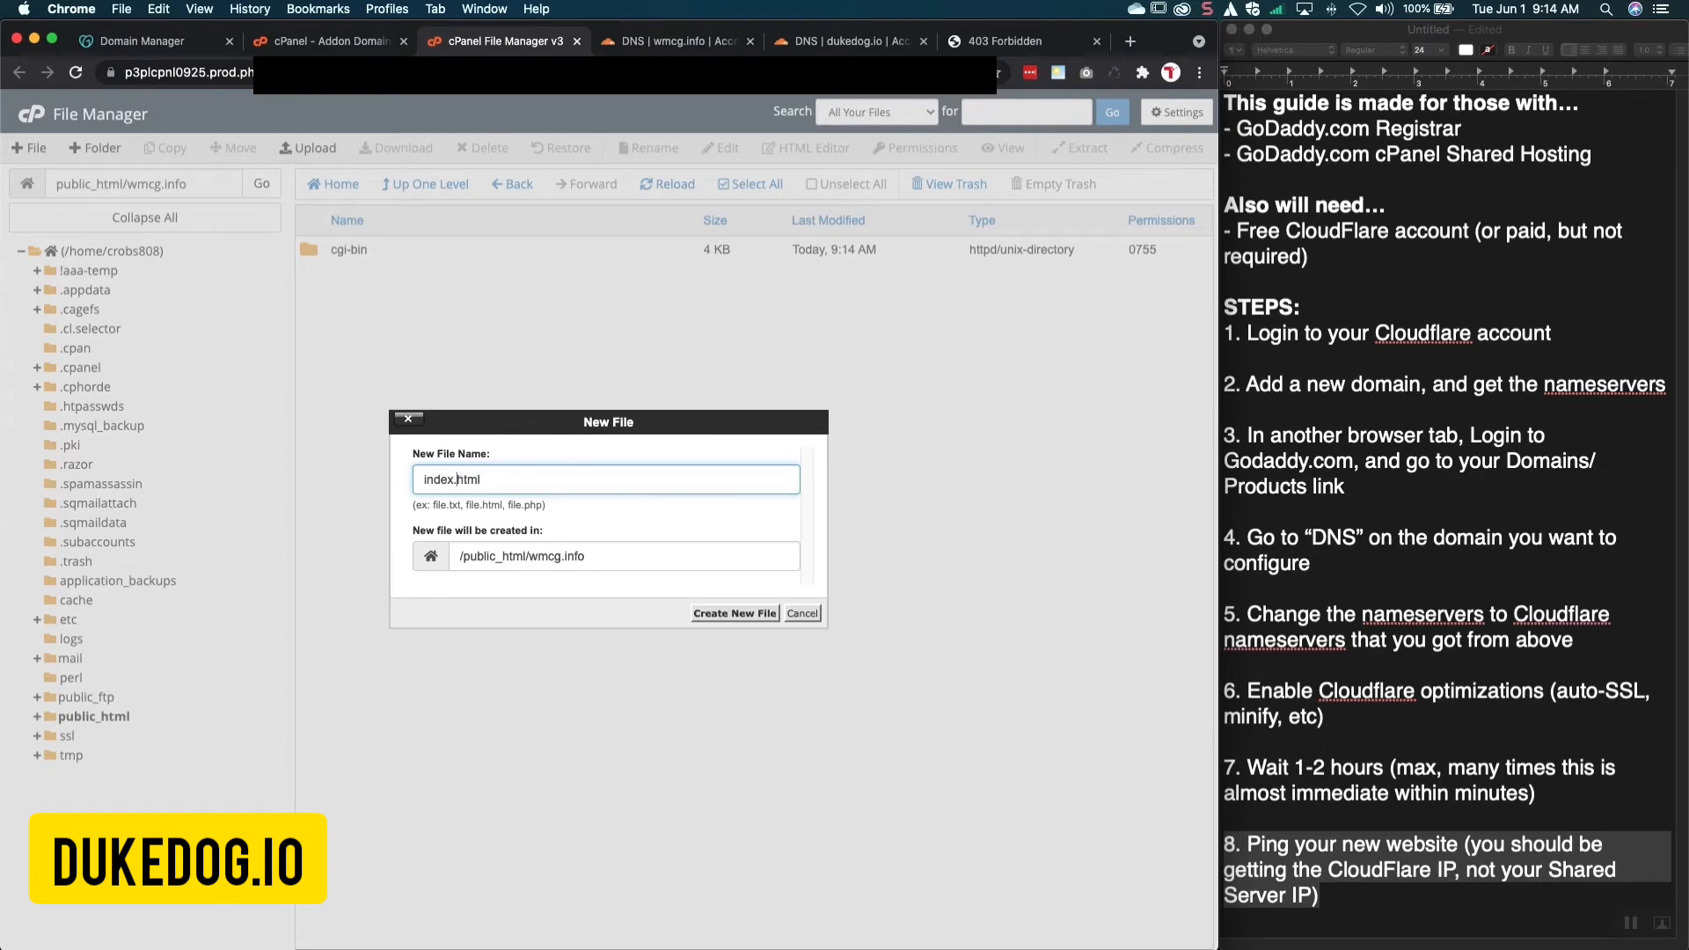
pyautogui.click(734, 613)
# Edit index.html to contain "this is a test - june 1, 2021", save the changes and close the editor
pyautogui.click(350, 277)
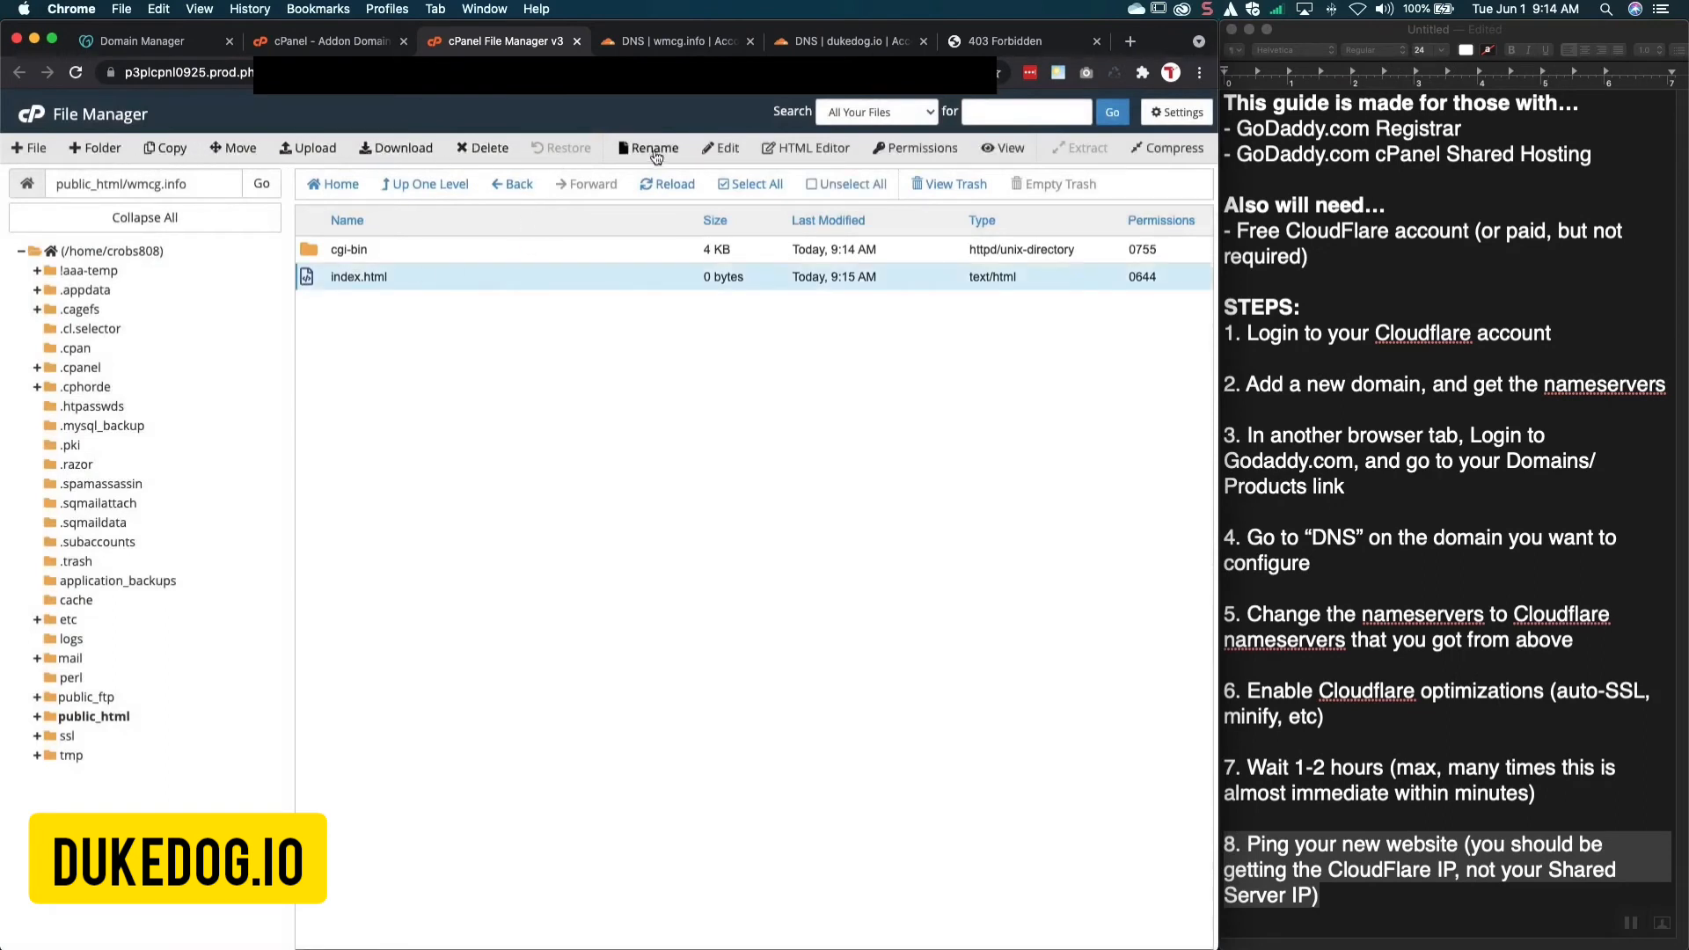
pyautogui.click(727, 150)
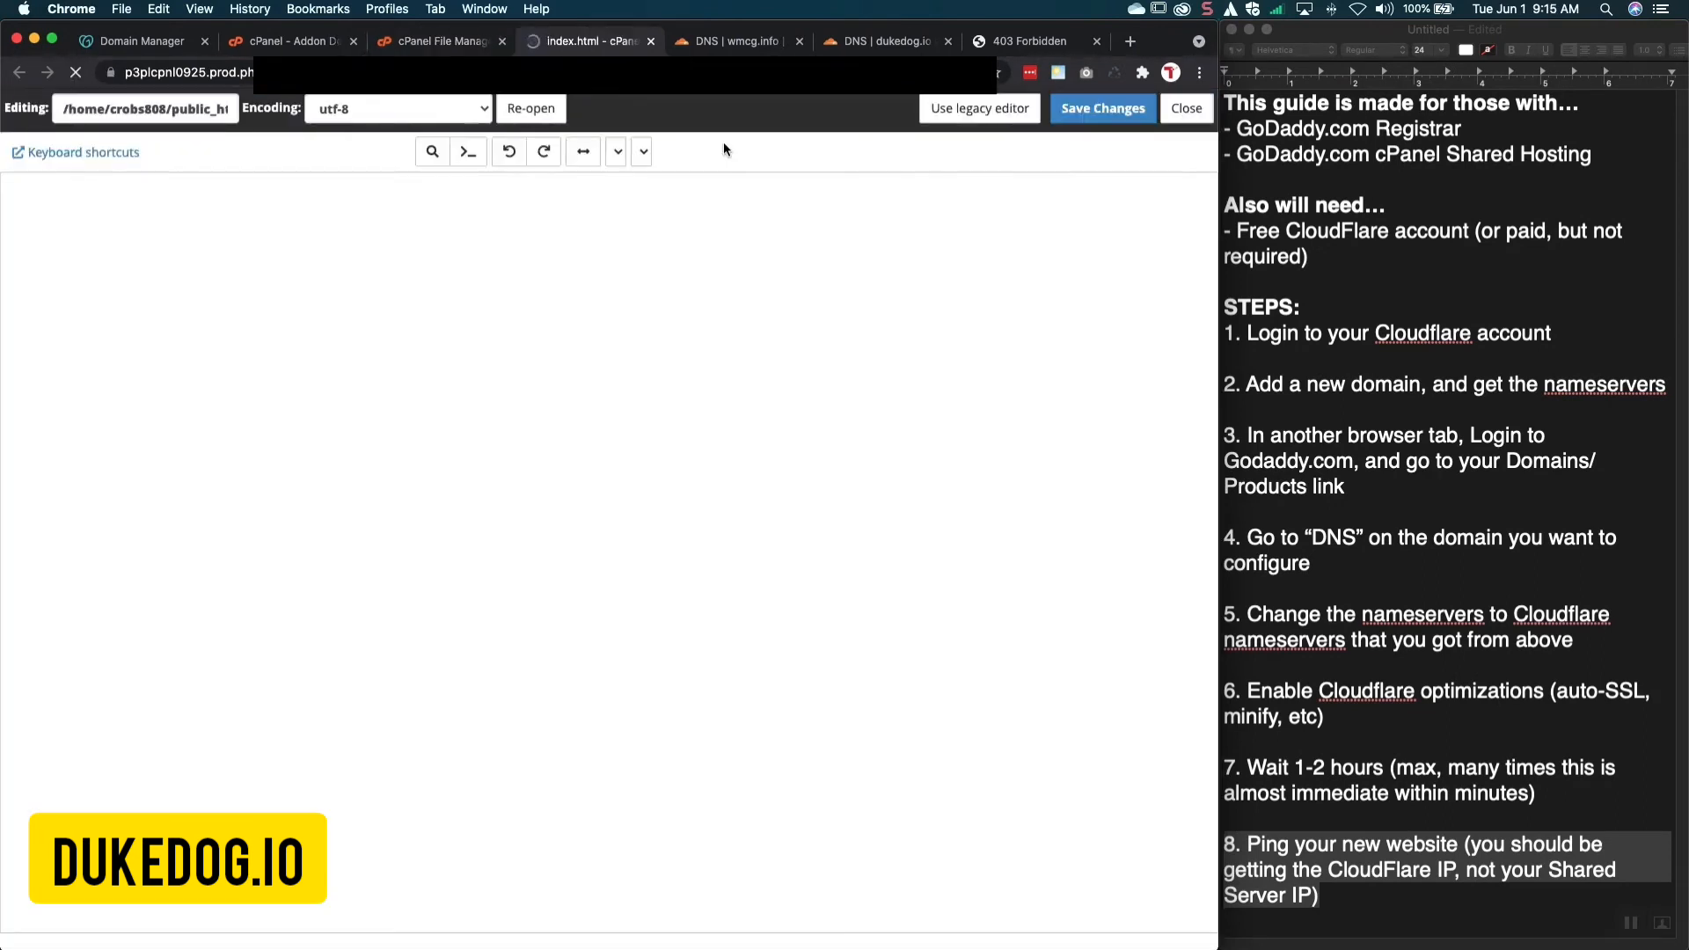
pyautogui.click(234, 217)
pyautogui.write('this is a test')
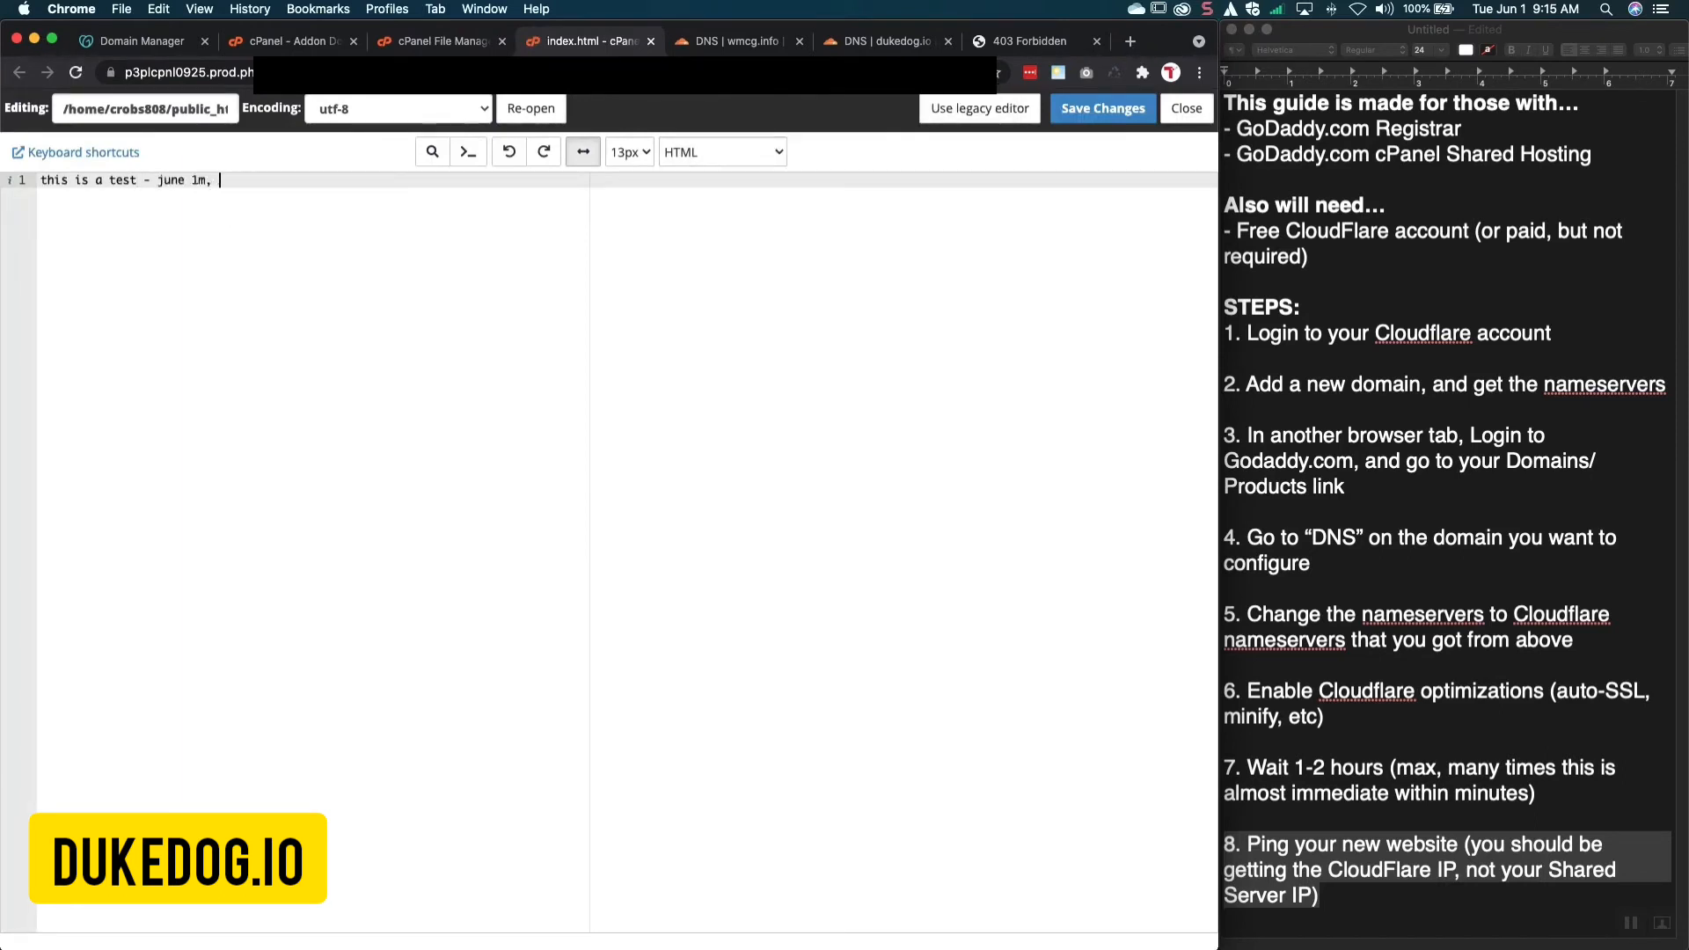
pyautogui.write(' - june 1, 2021')
pyautogui.click(1101, 121)
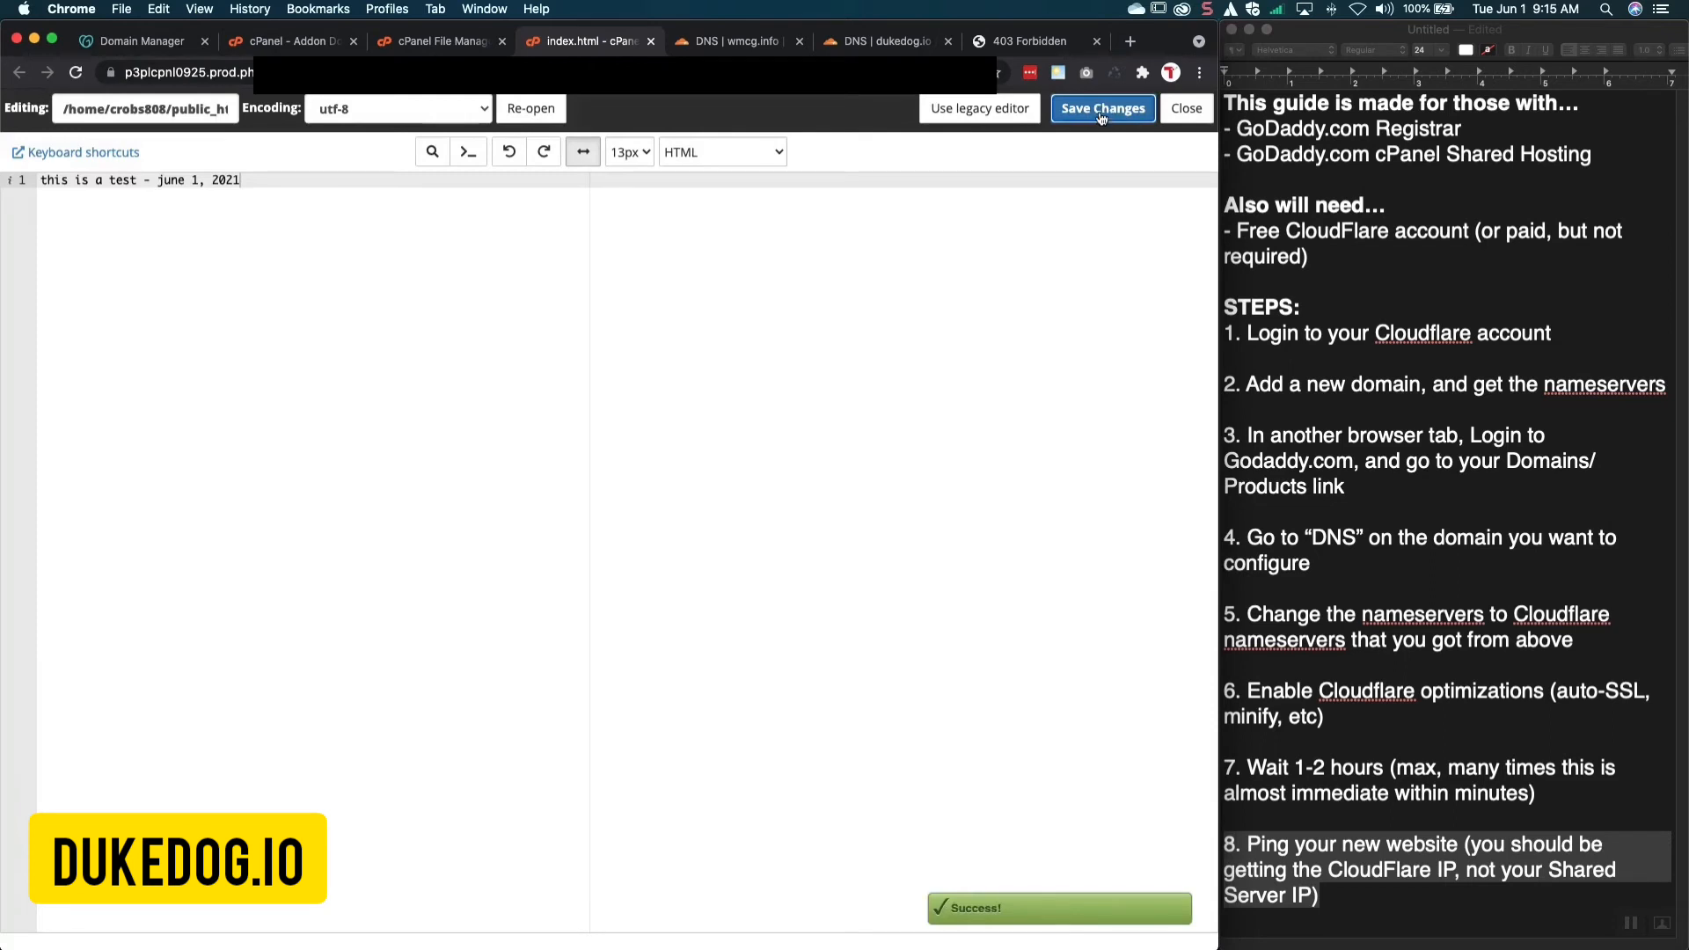
pyautogui.click(1187, 108)
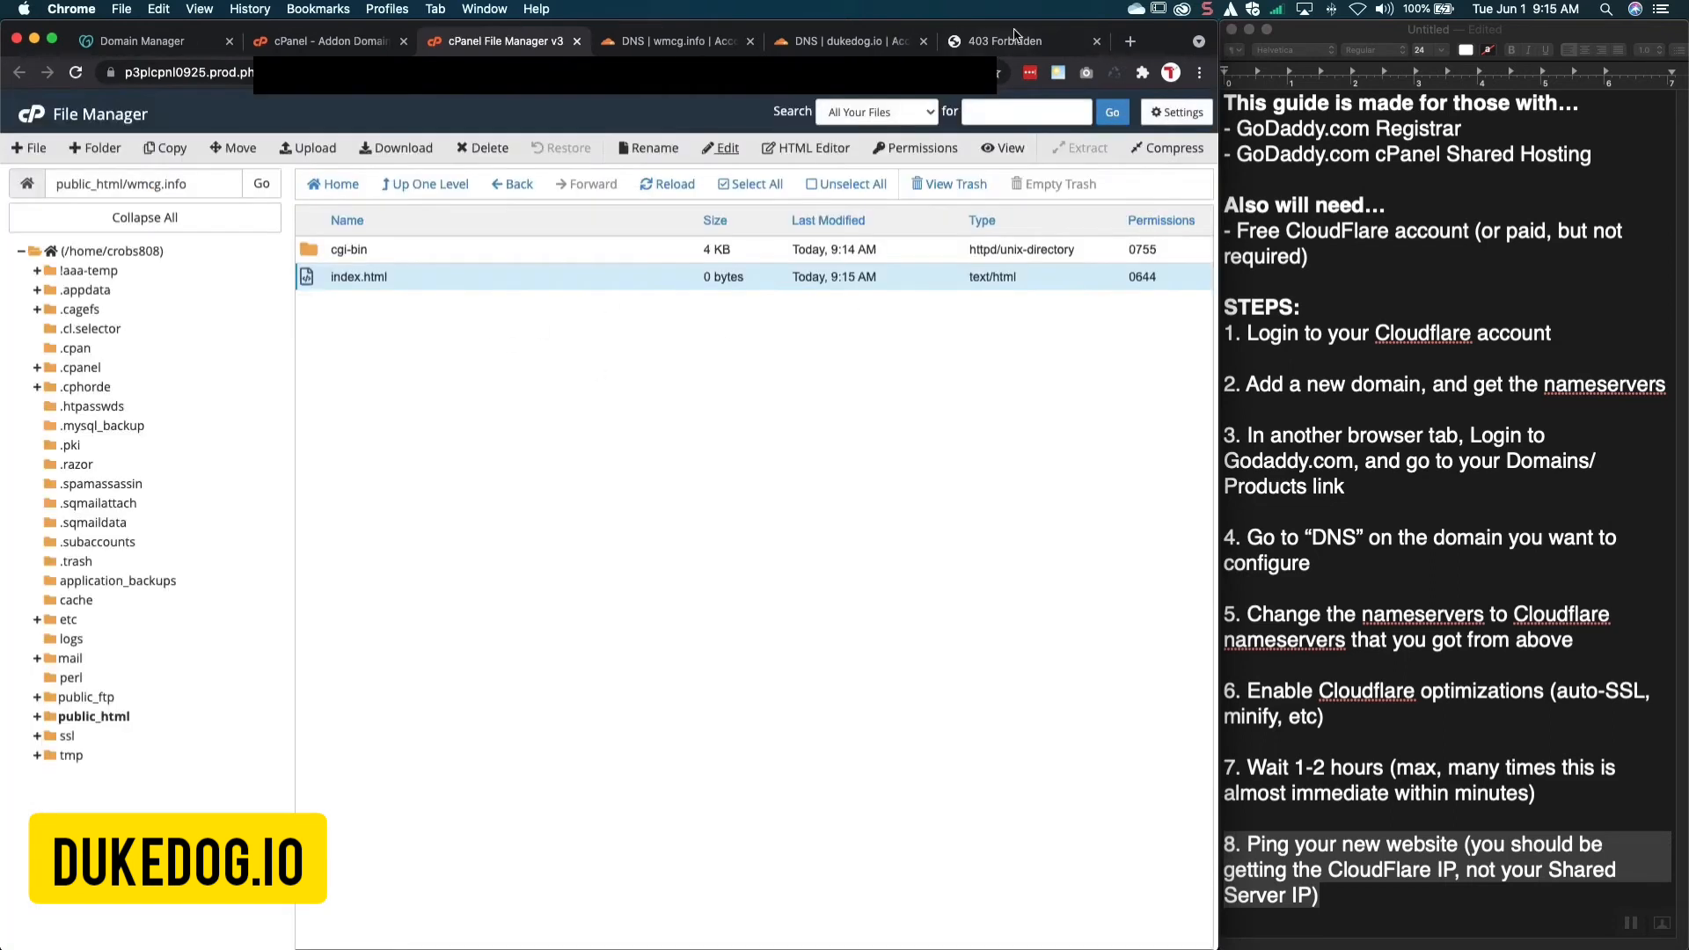
# Reload wmcg.info in the browser to check the test page, highlighting its text and the site address
pyautogui.click(976, 46)
pyautogui.click(268, 74)
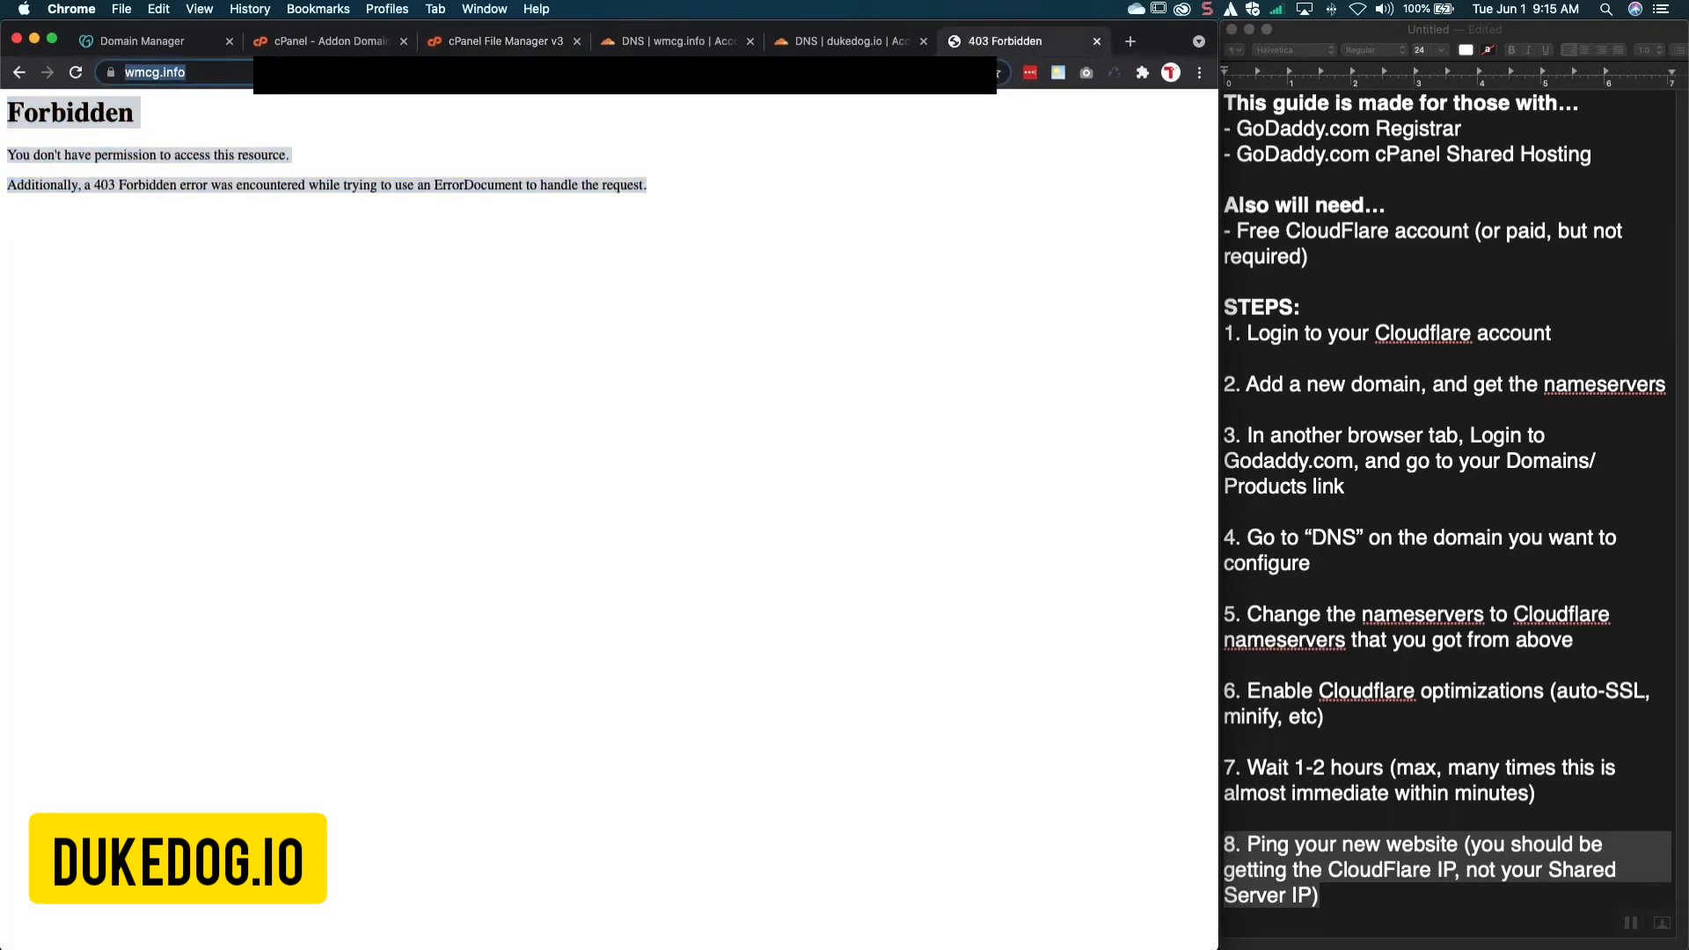
pyautogui.press('Return')
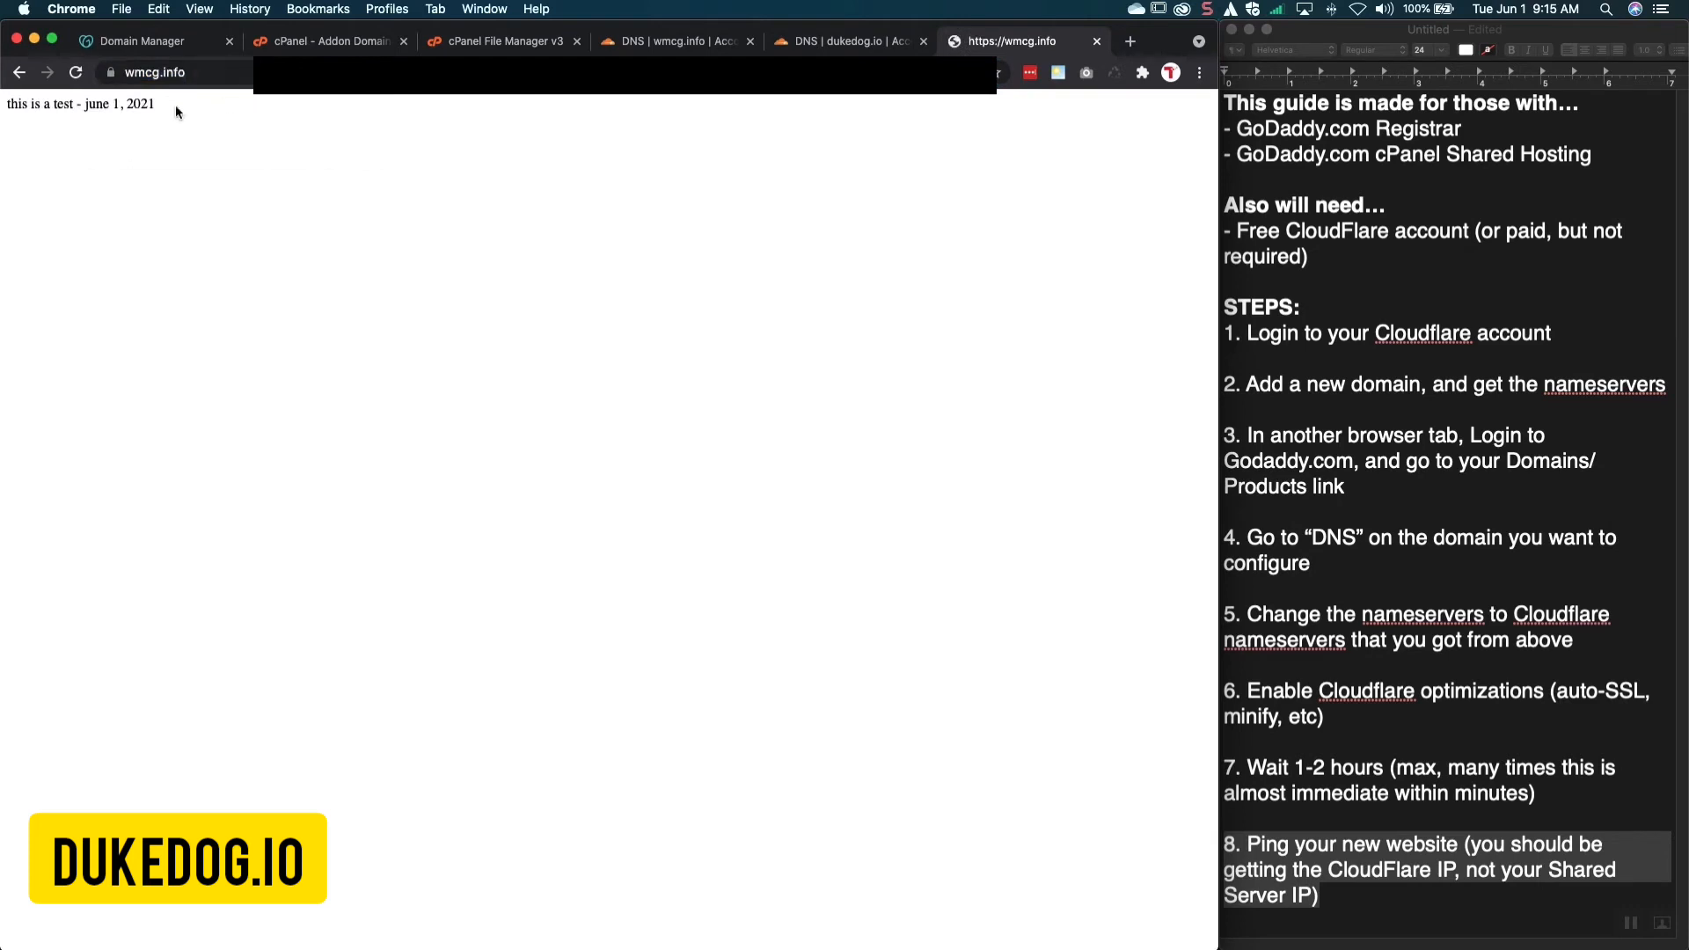
pyautogui.moveTo(175, 104); pyautogui.dragTo(2, 115)
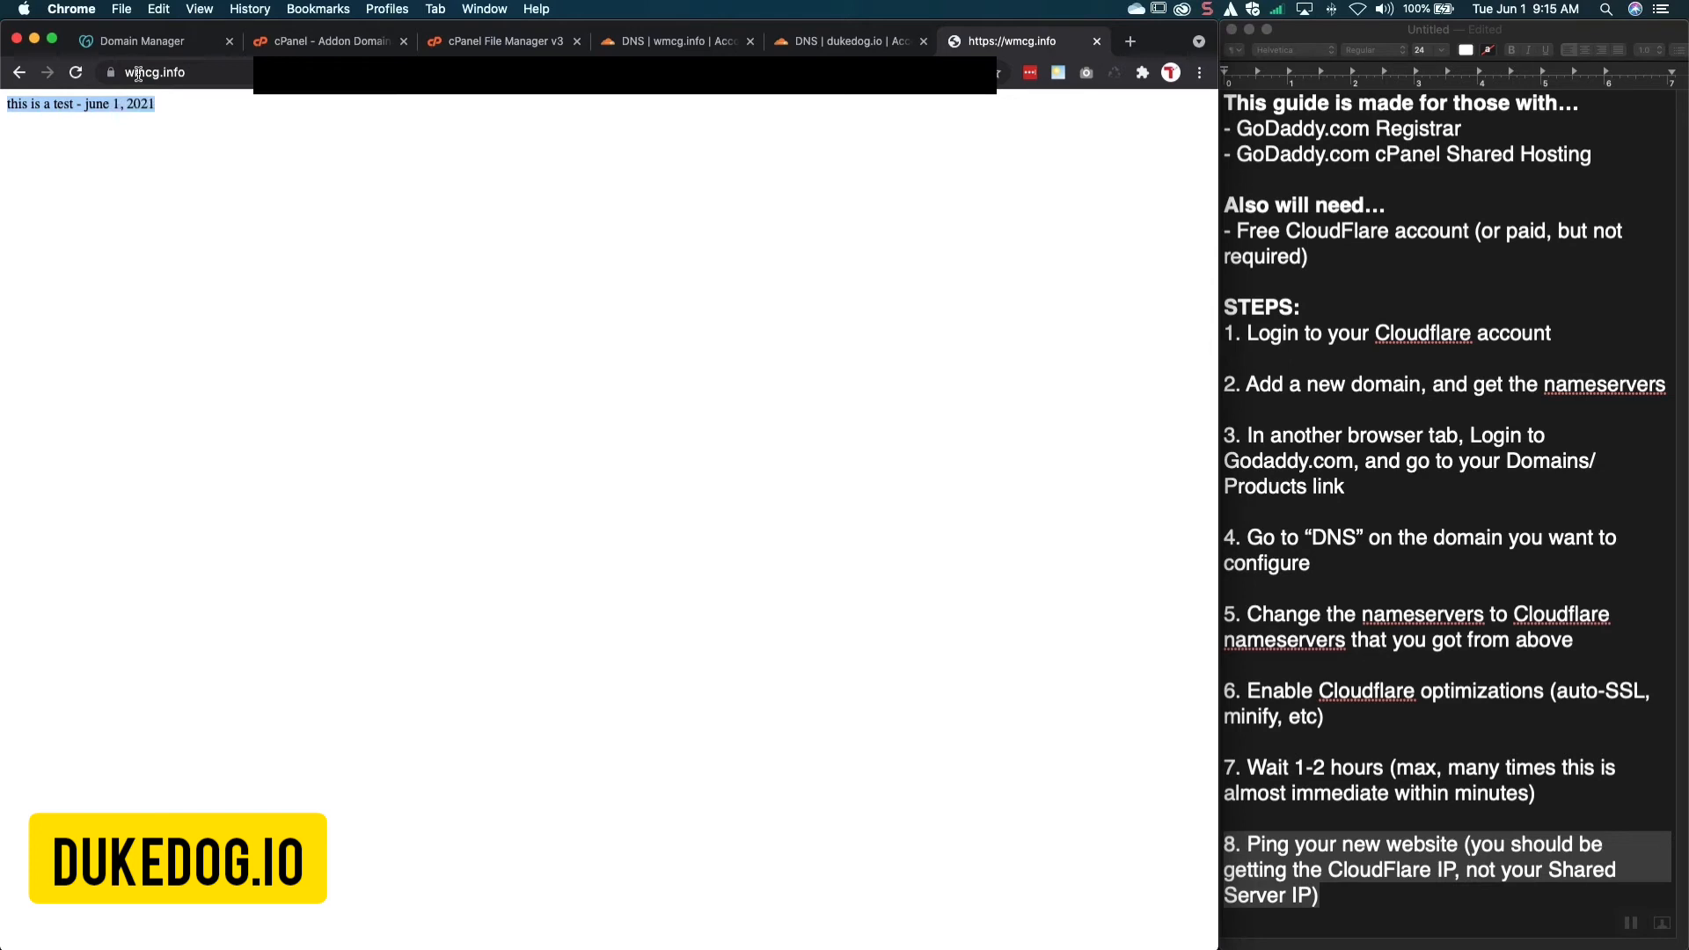
pyautogui.click(198, 72)
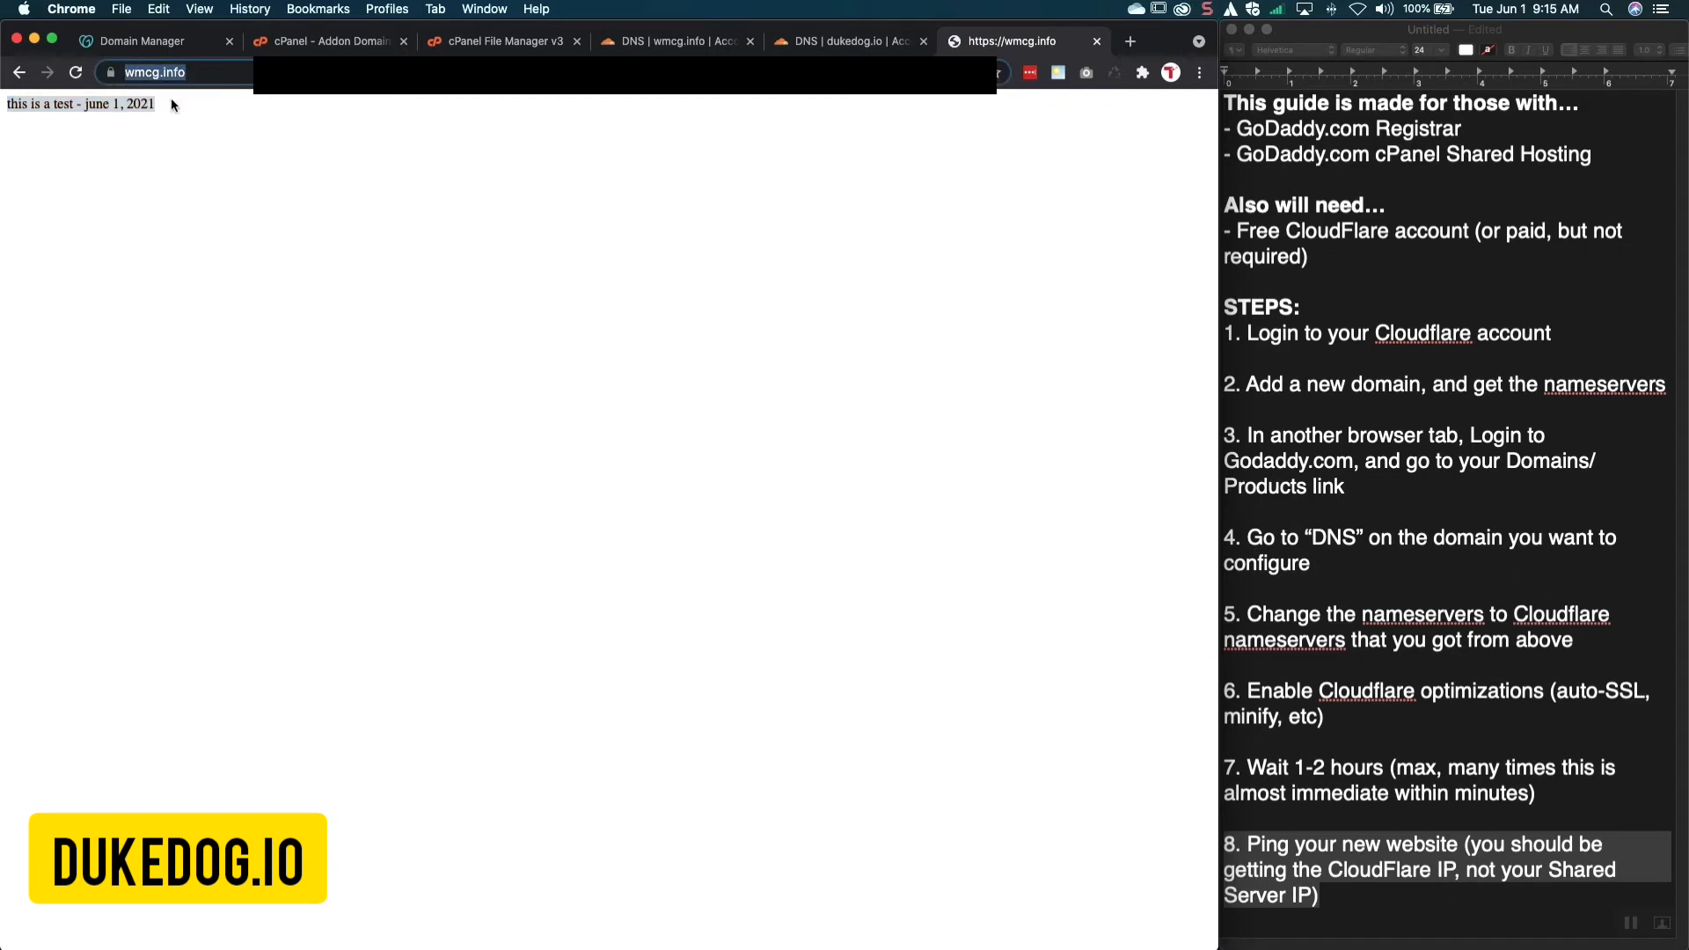
# Examine the test text on the wmcg.info page by highlighting it, and clear the selection
pyautogui.click(180, 106)
pyautogui.moveTo(187, 109); pyautogui.dragTo(13, 111)
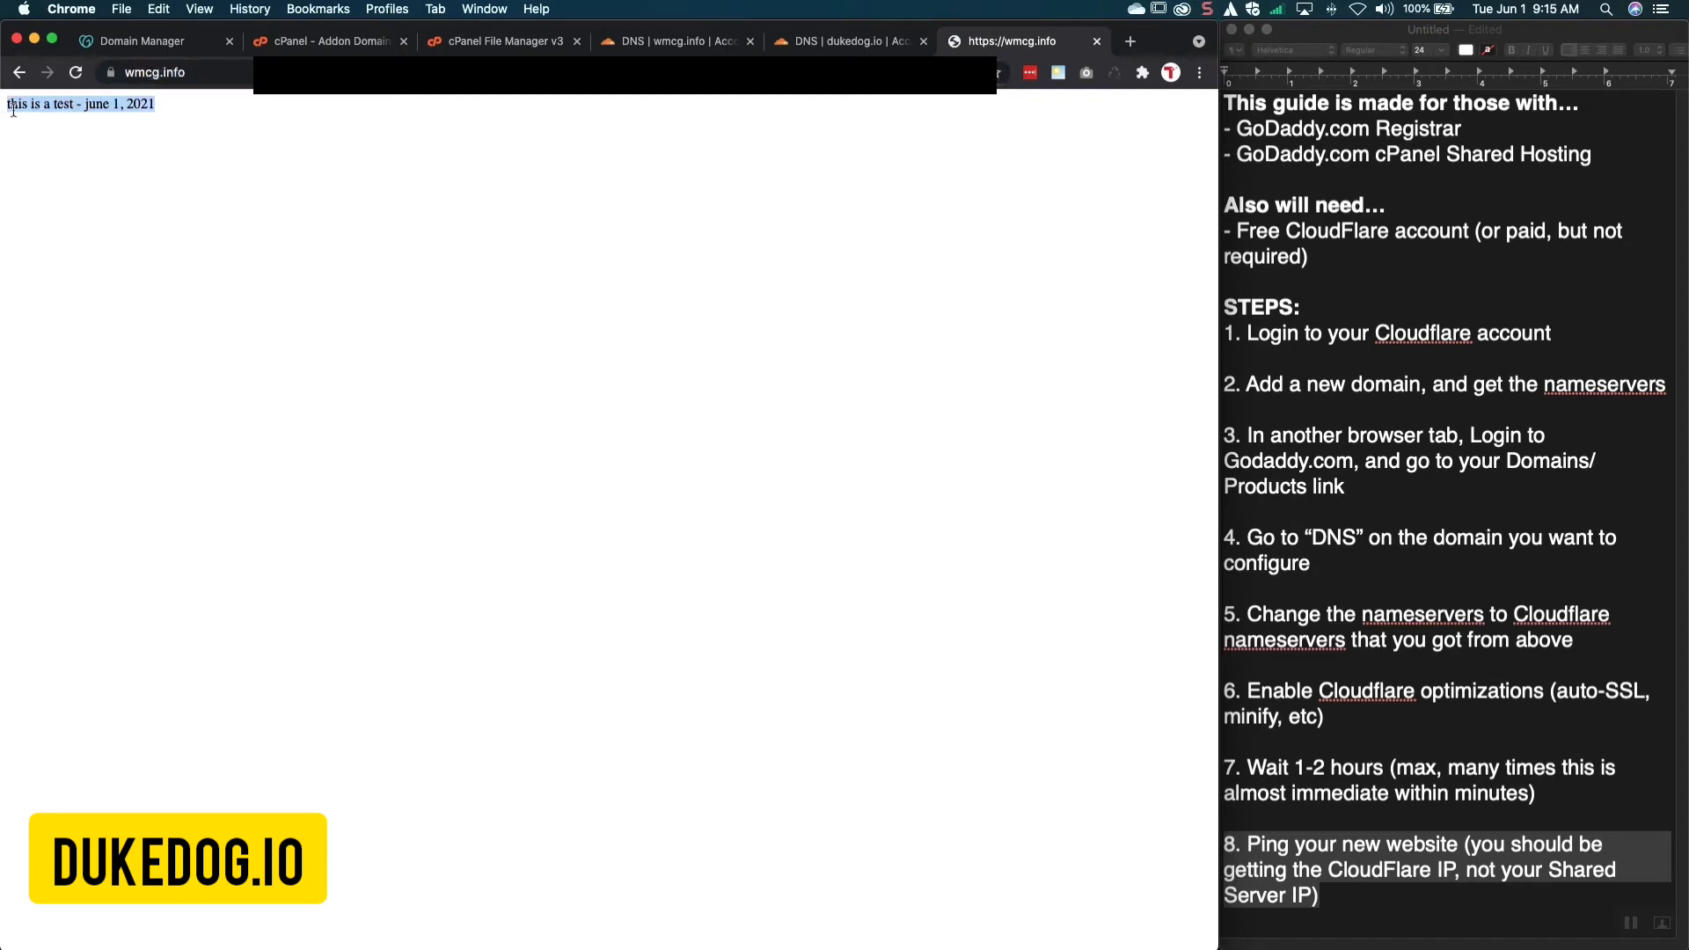
pyautogui.click(193, 102)
pyautogui.moveTo(176, 100); pyautogui.dragTo(7, 107)
pyautogui.click(139, 103)
pyautogui.moveTo(107, 109); pyautogui.dragTo(12, 109)
pyautogui.click(331, 115)
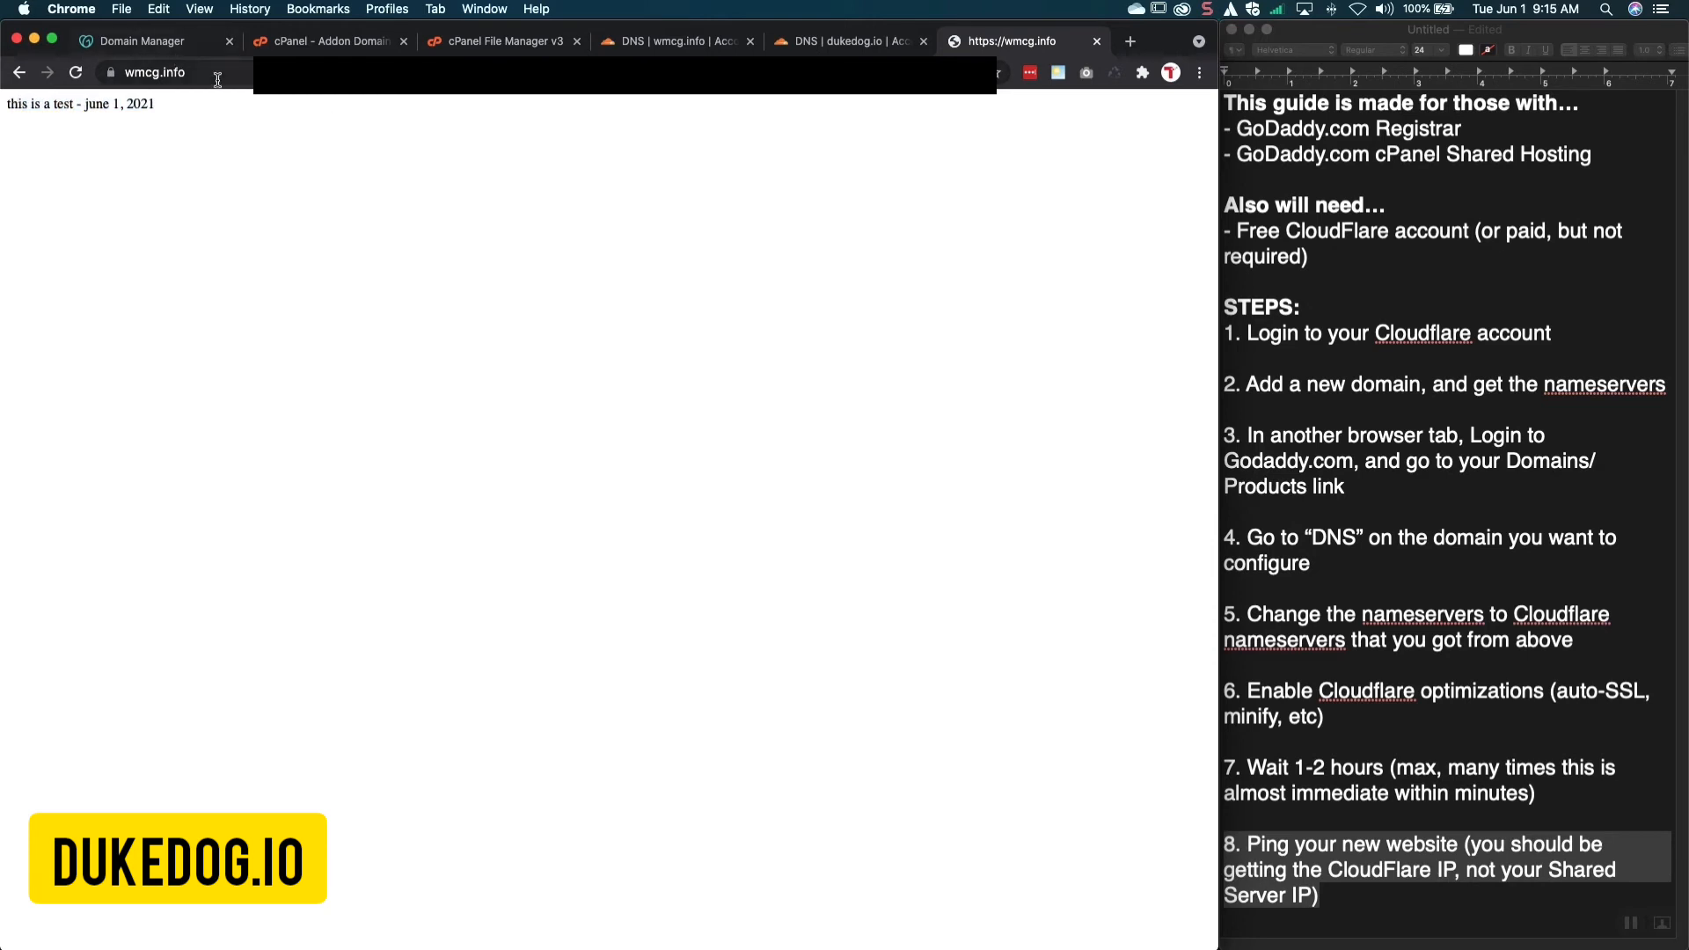
# Switch to the TextEdit guide and add several blank lines below step 8
pyautogui.click(1524, 547)
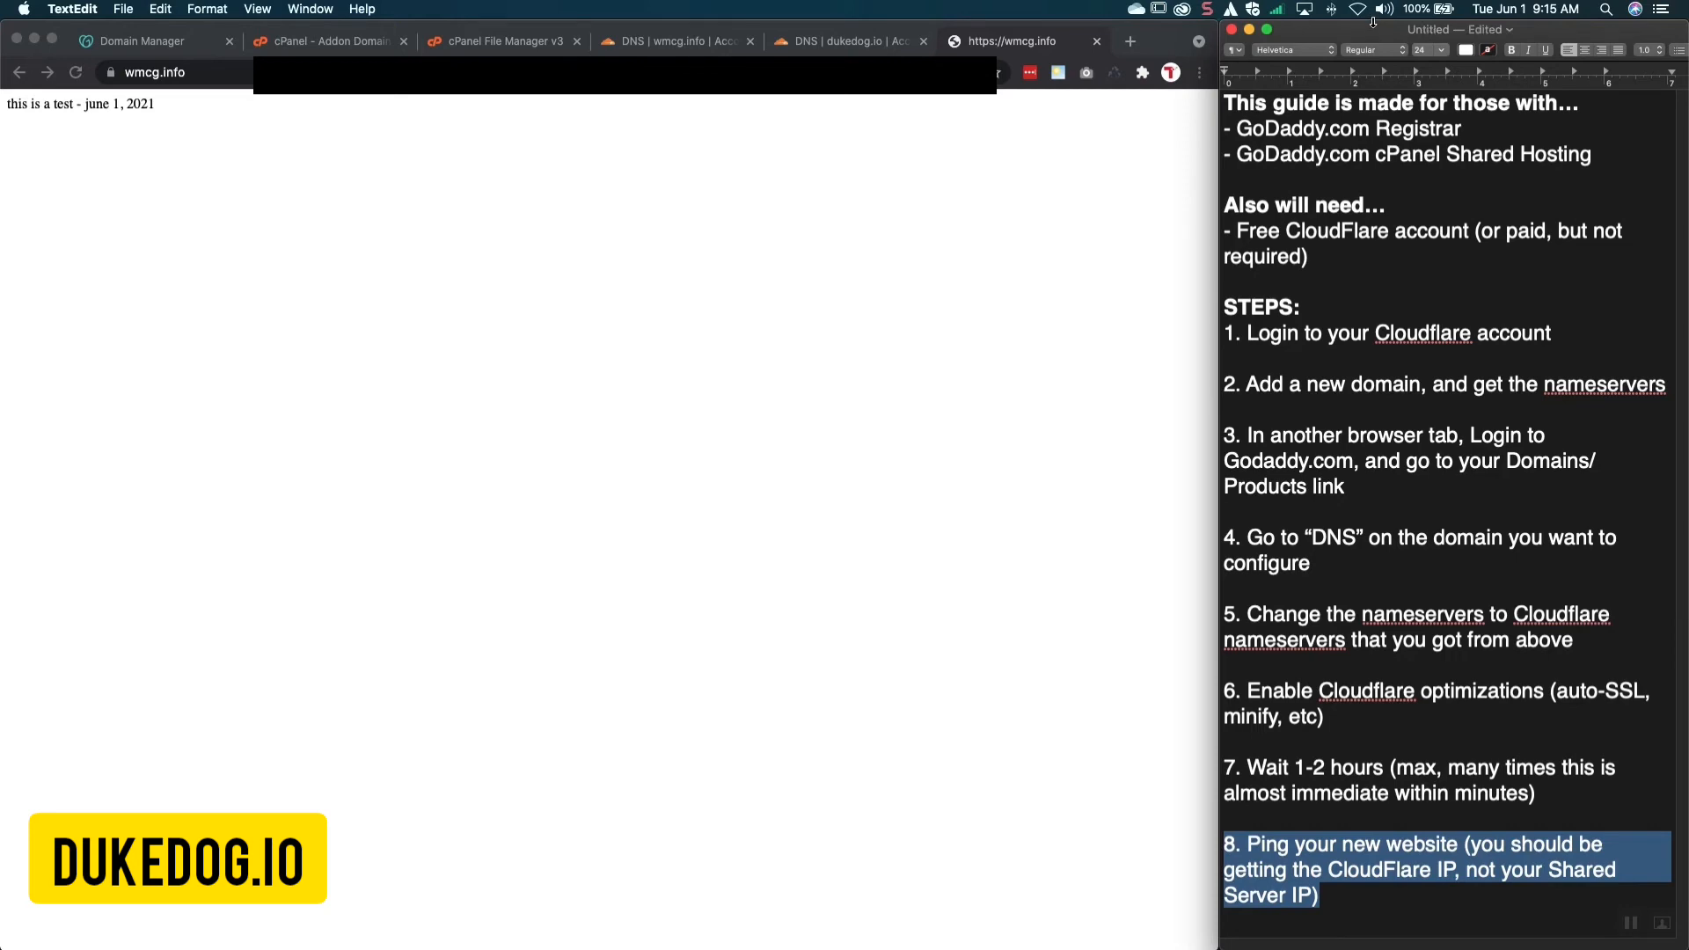
pyautogui.moveTo(1372, 21)
pyautogui.mouseDown()
pyautogui.moveTo(1372, 306)
pyautogui.moveTo(1369, 21)
pyautogui.mouseUp()
pyautogui.click(1349, 281)
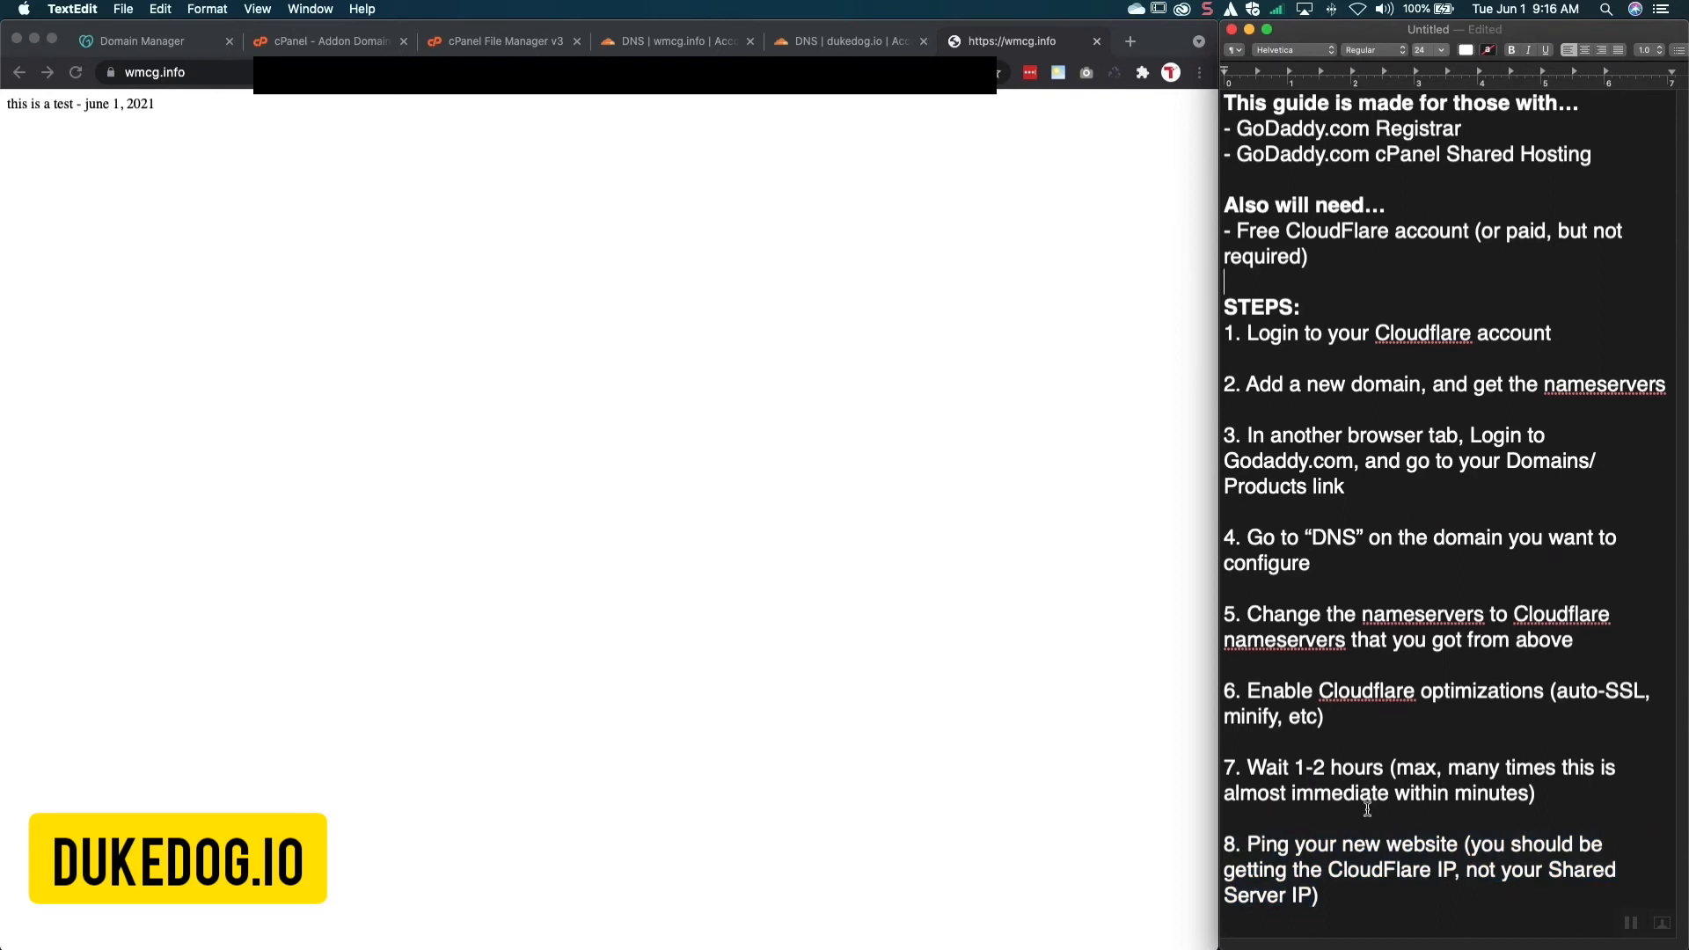
pyautogui.click(1343, 904)
pyautogui.press('Return')
pyautogui.press('Return')
pyautogui.press('Return')
pyautogui.press('Return')
pyautogui.press('Return')
pyautogui.press('Return')
pyautogui.press('Return')
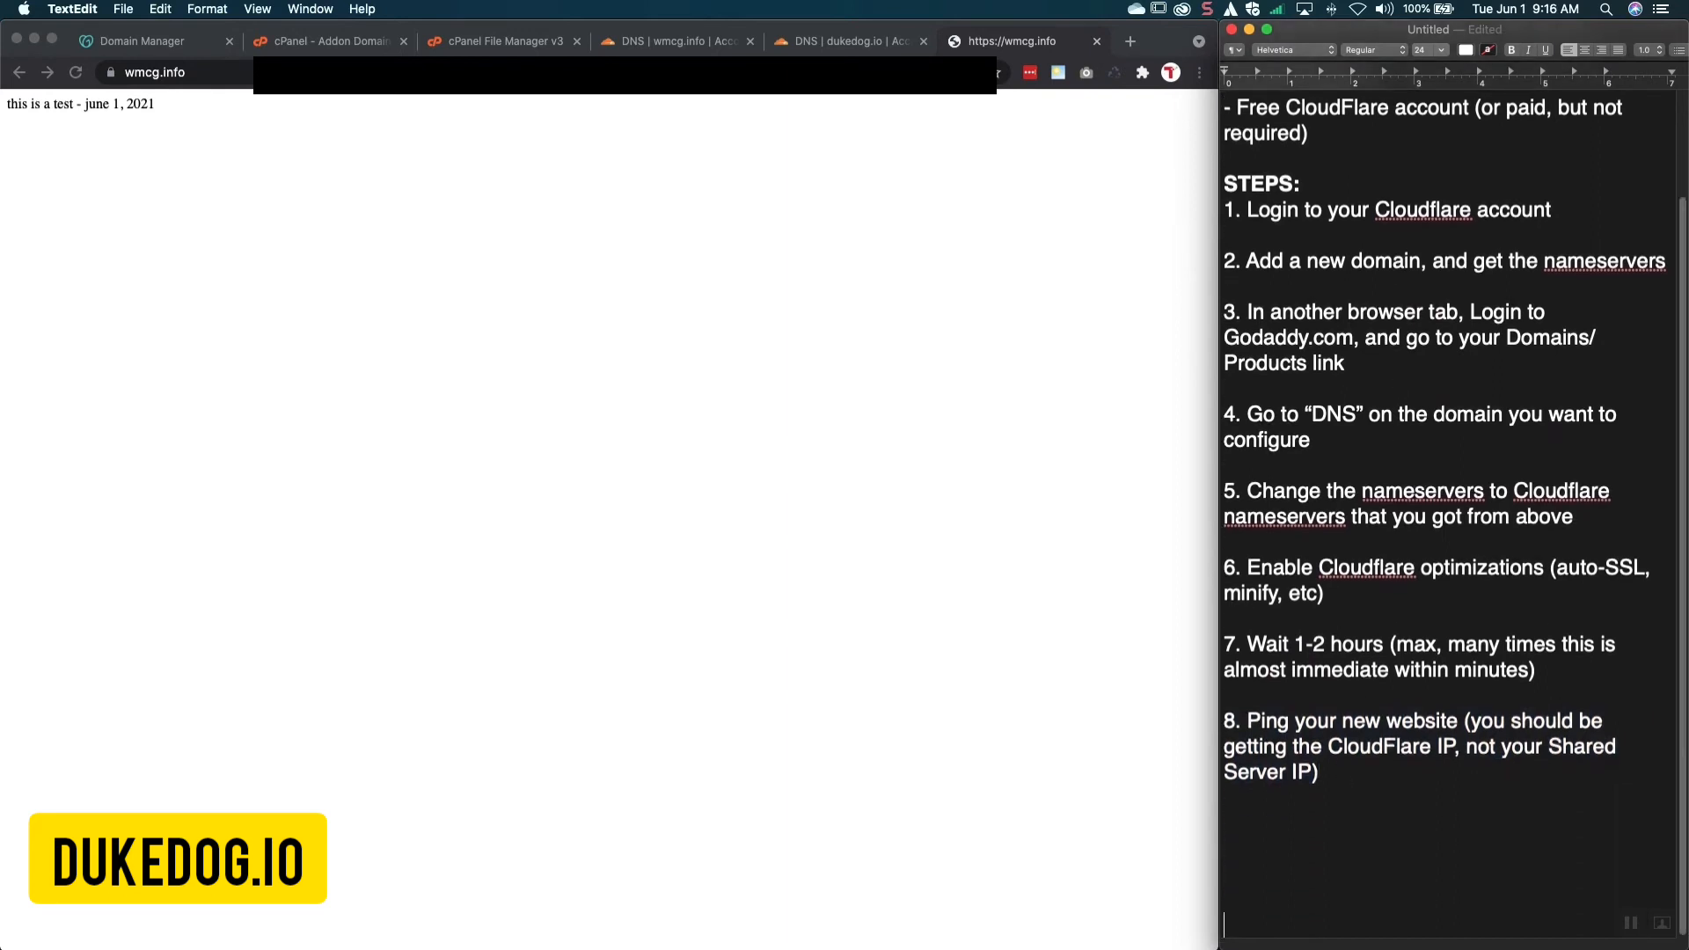
# Write the line "User types in your website - domain.com" at the end of the guide and start a new line
pyautogui.write('Use')
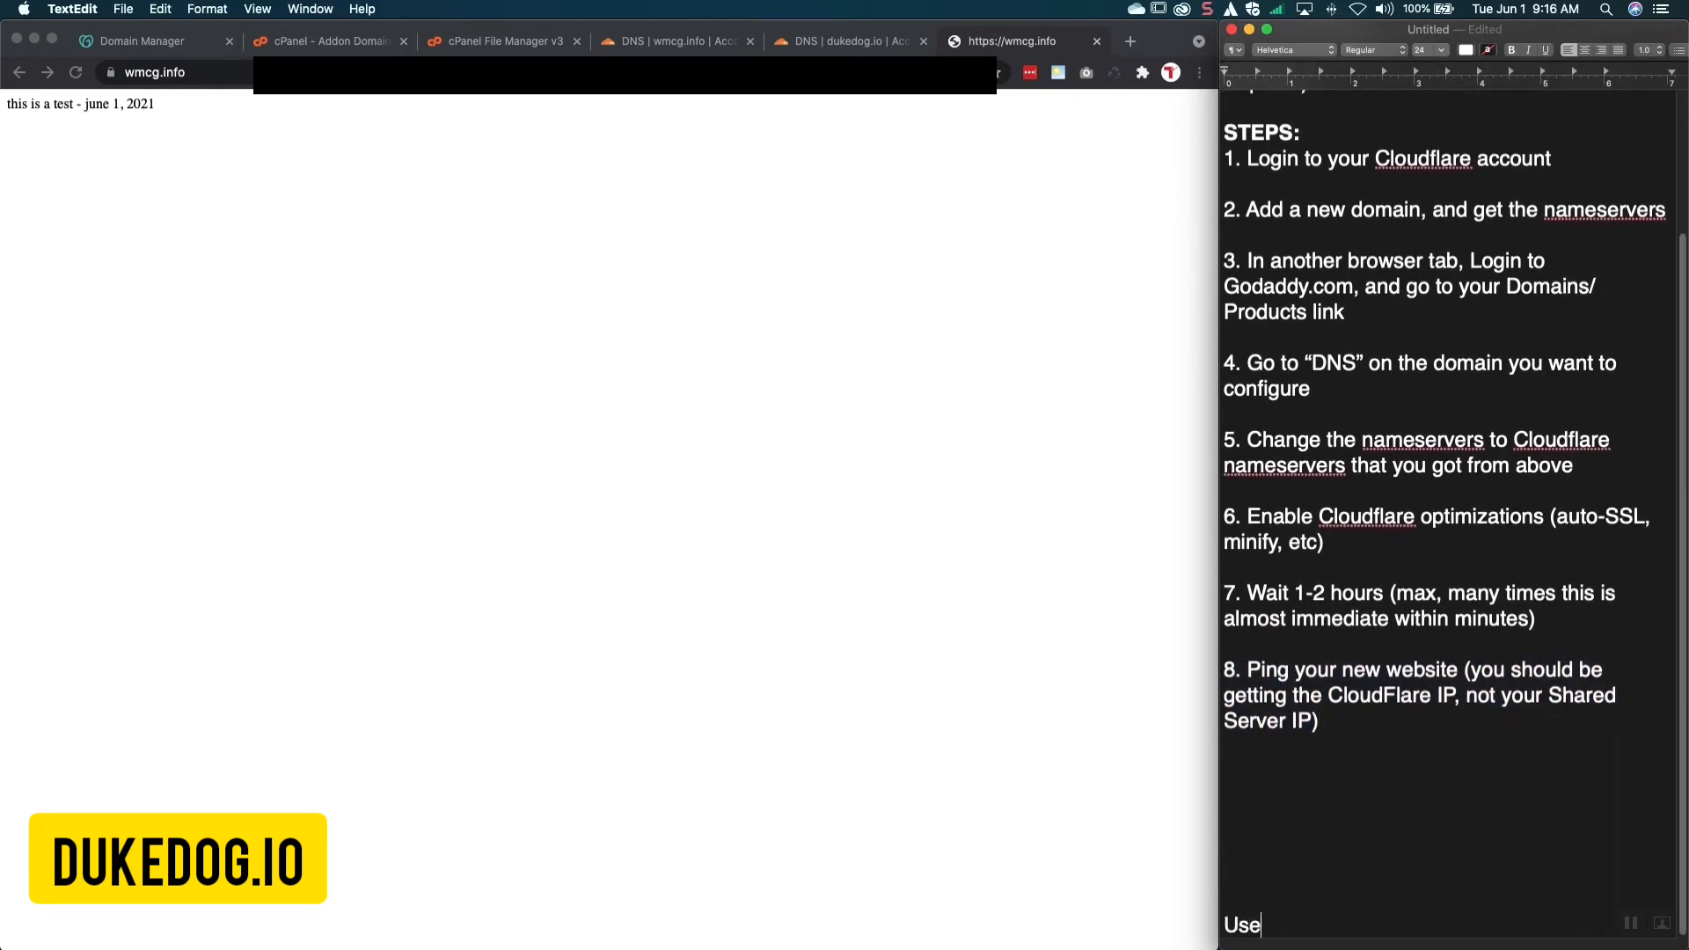
pyautogui.write('r types in your website domain.com')
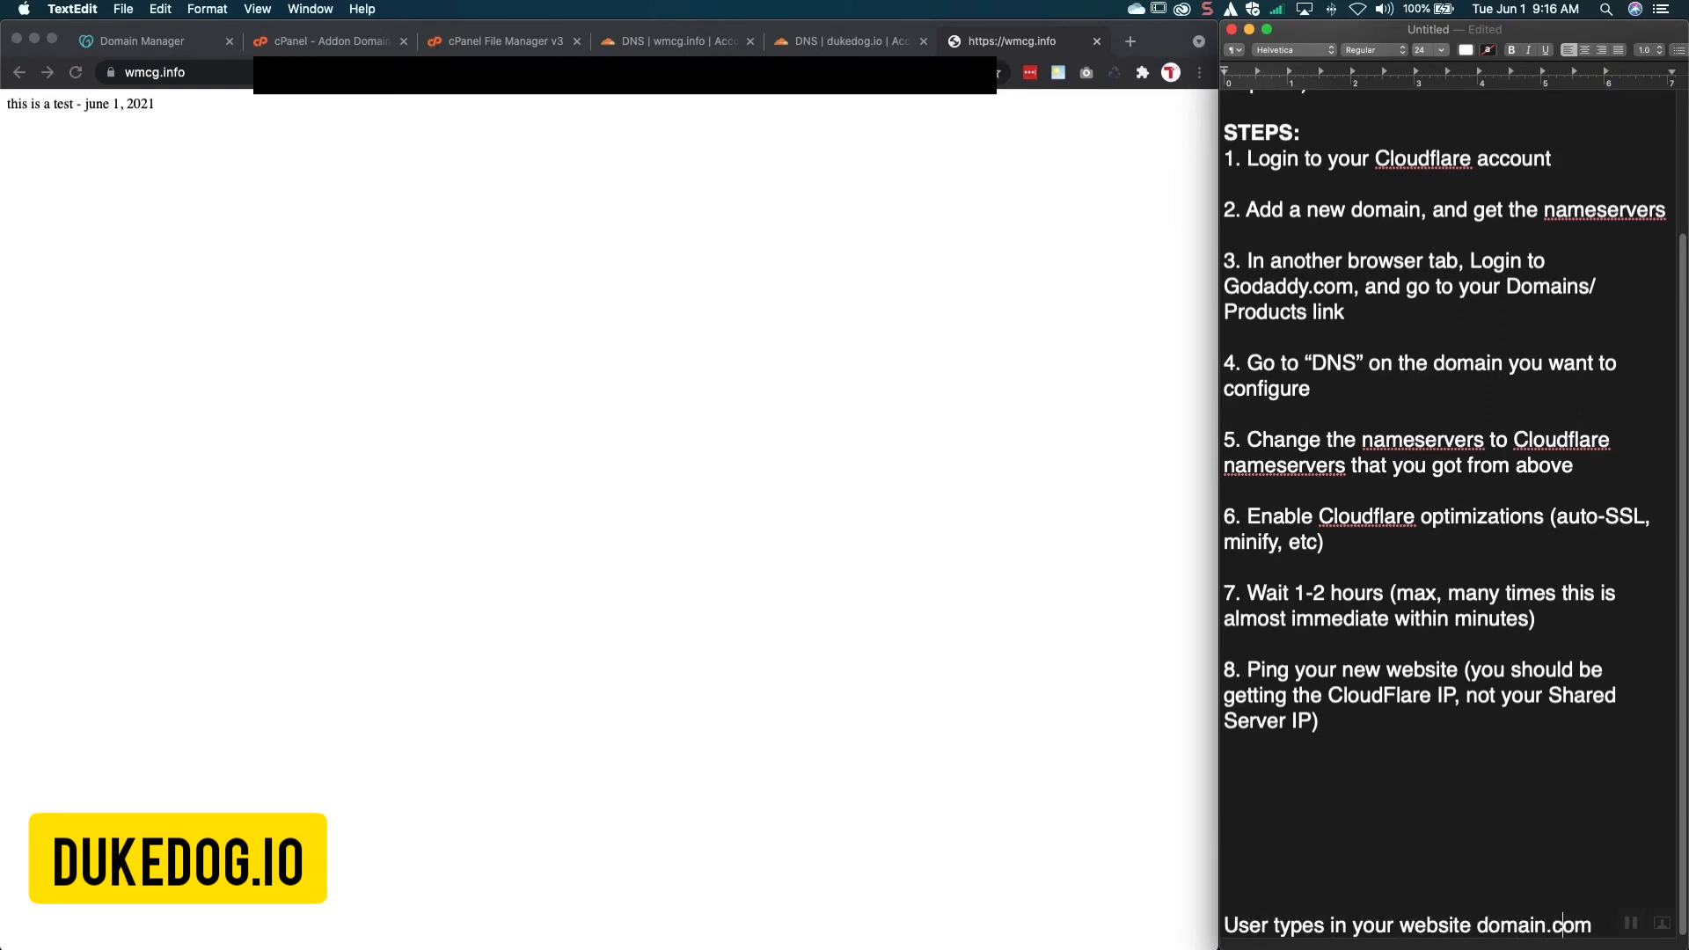
pyautogui.write('-')
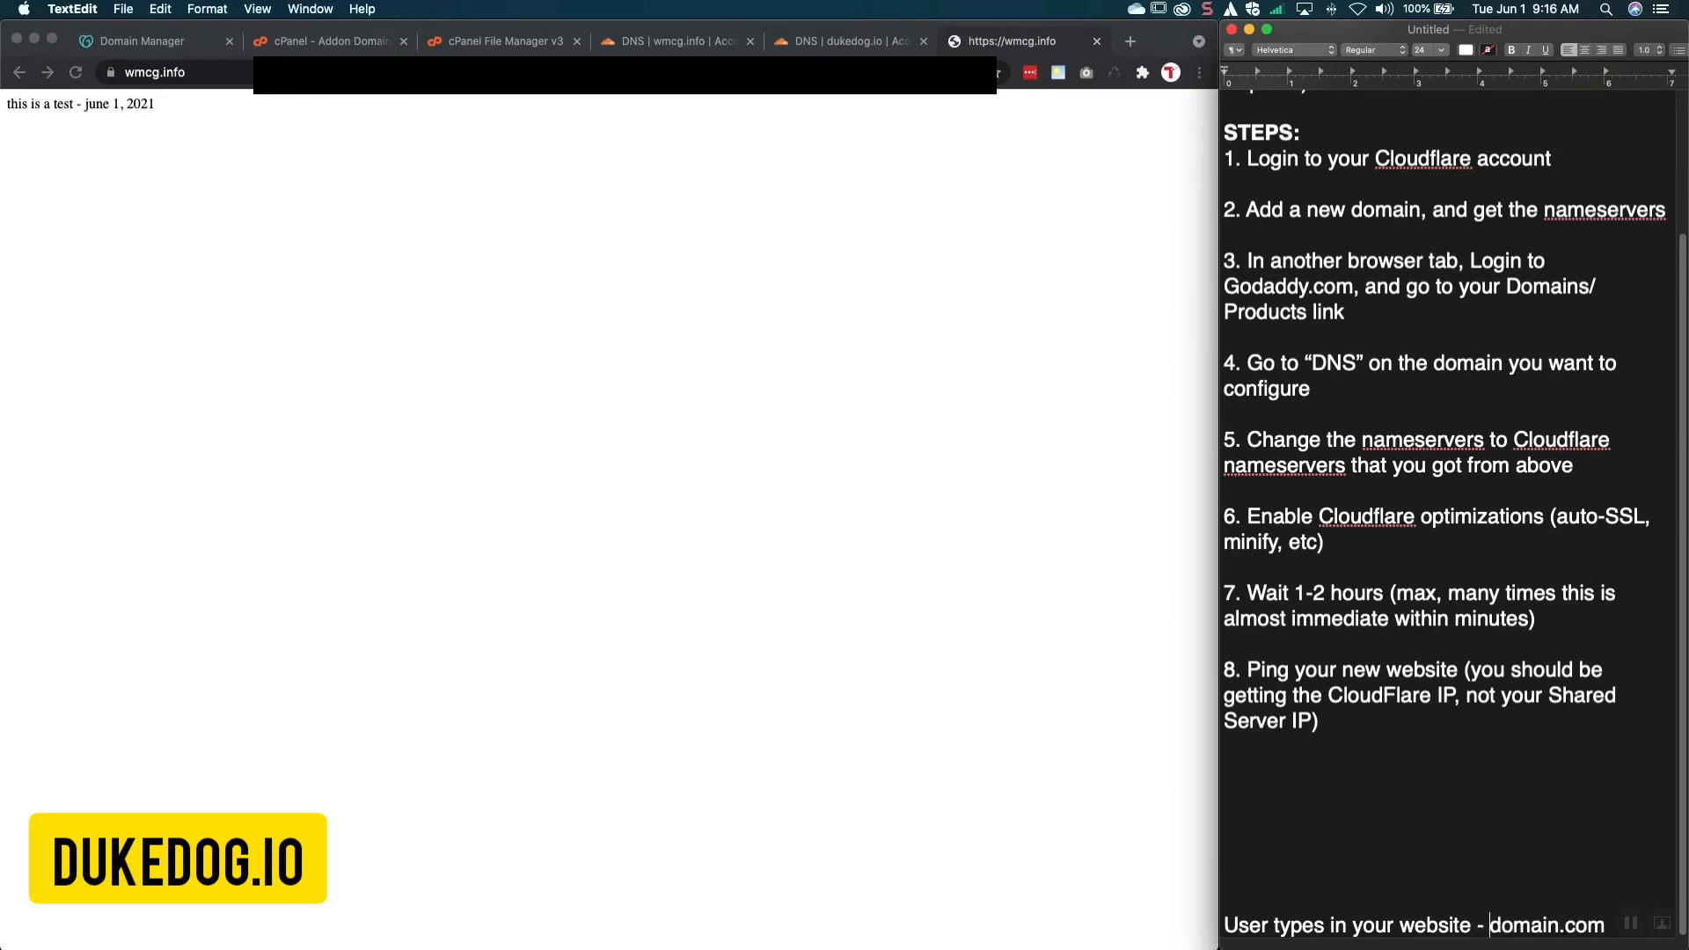
pyautogui.press('super+Right')
pyautogui.press('Return')
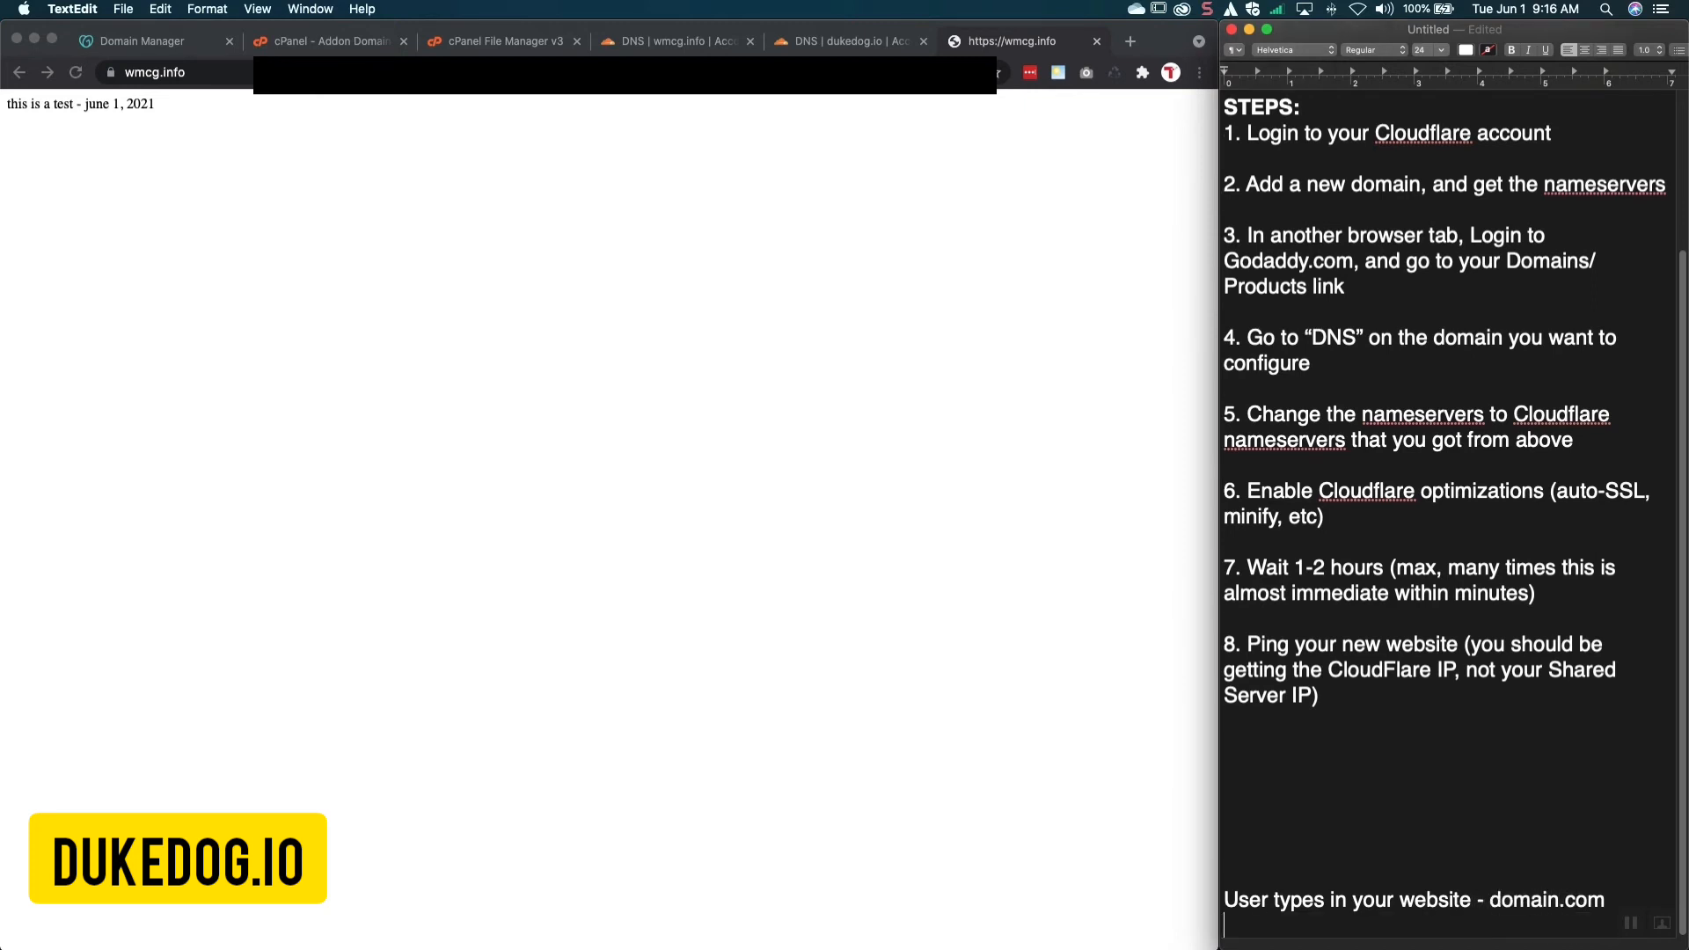
# Add the line "The browser checks the internet for that site" below the domain.com line
pyautogui.write('The browser check')
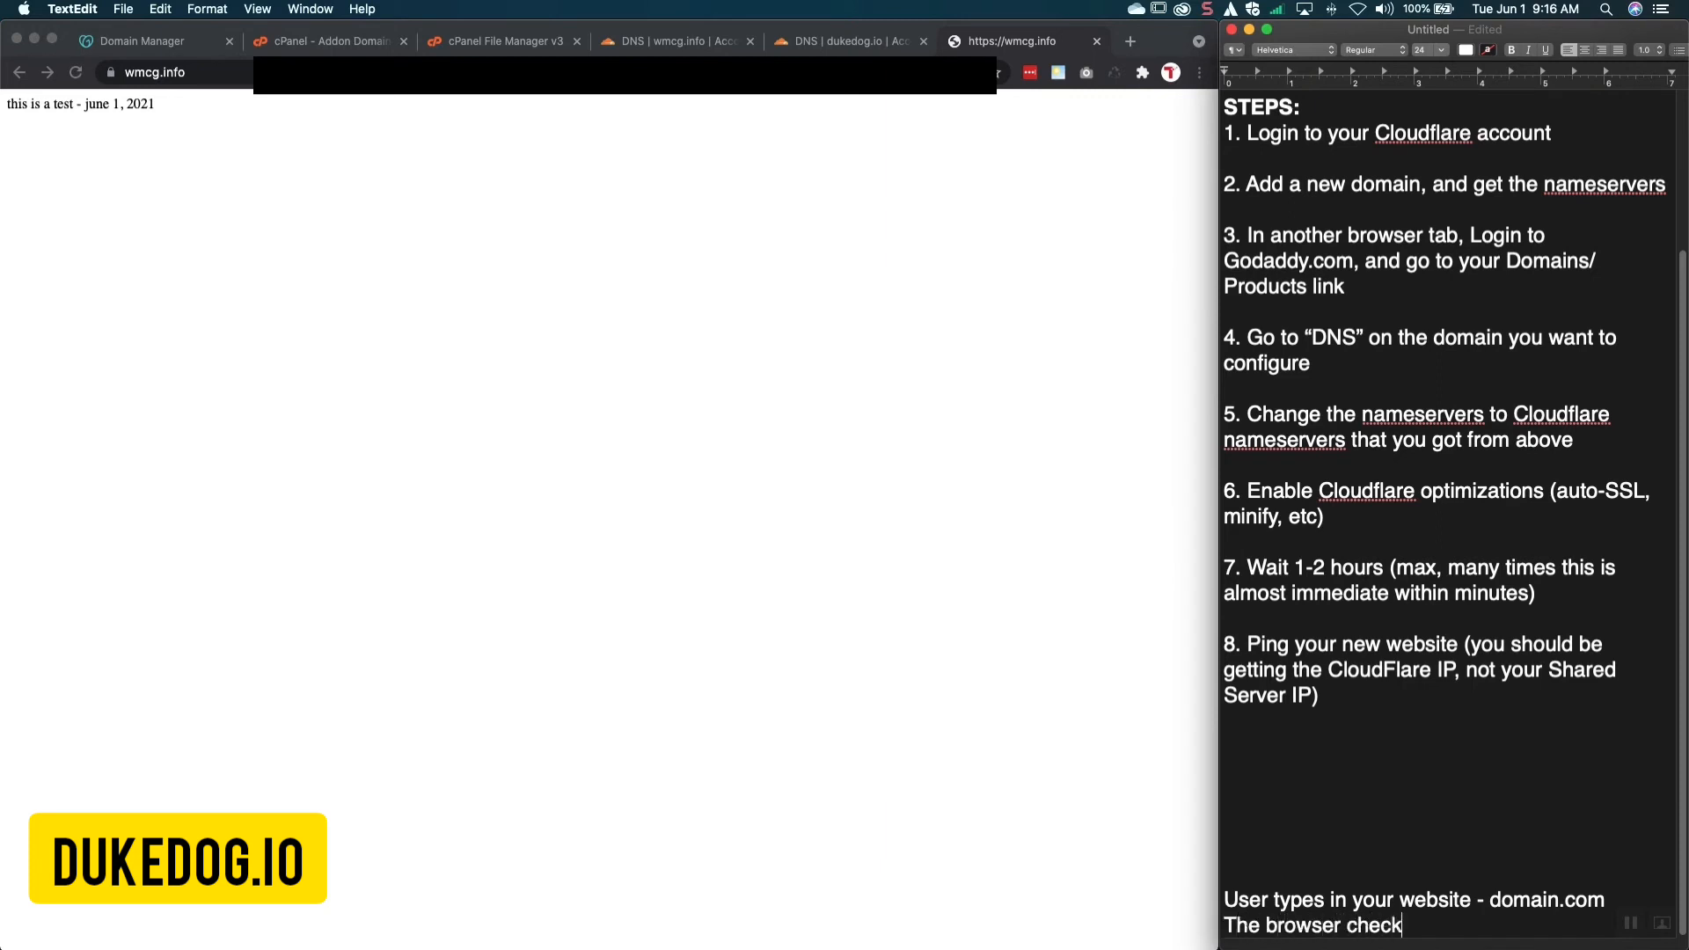
pyautogui.write('s the internet for ')
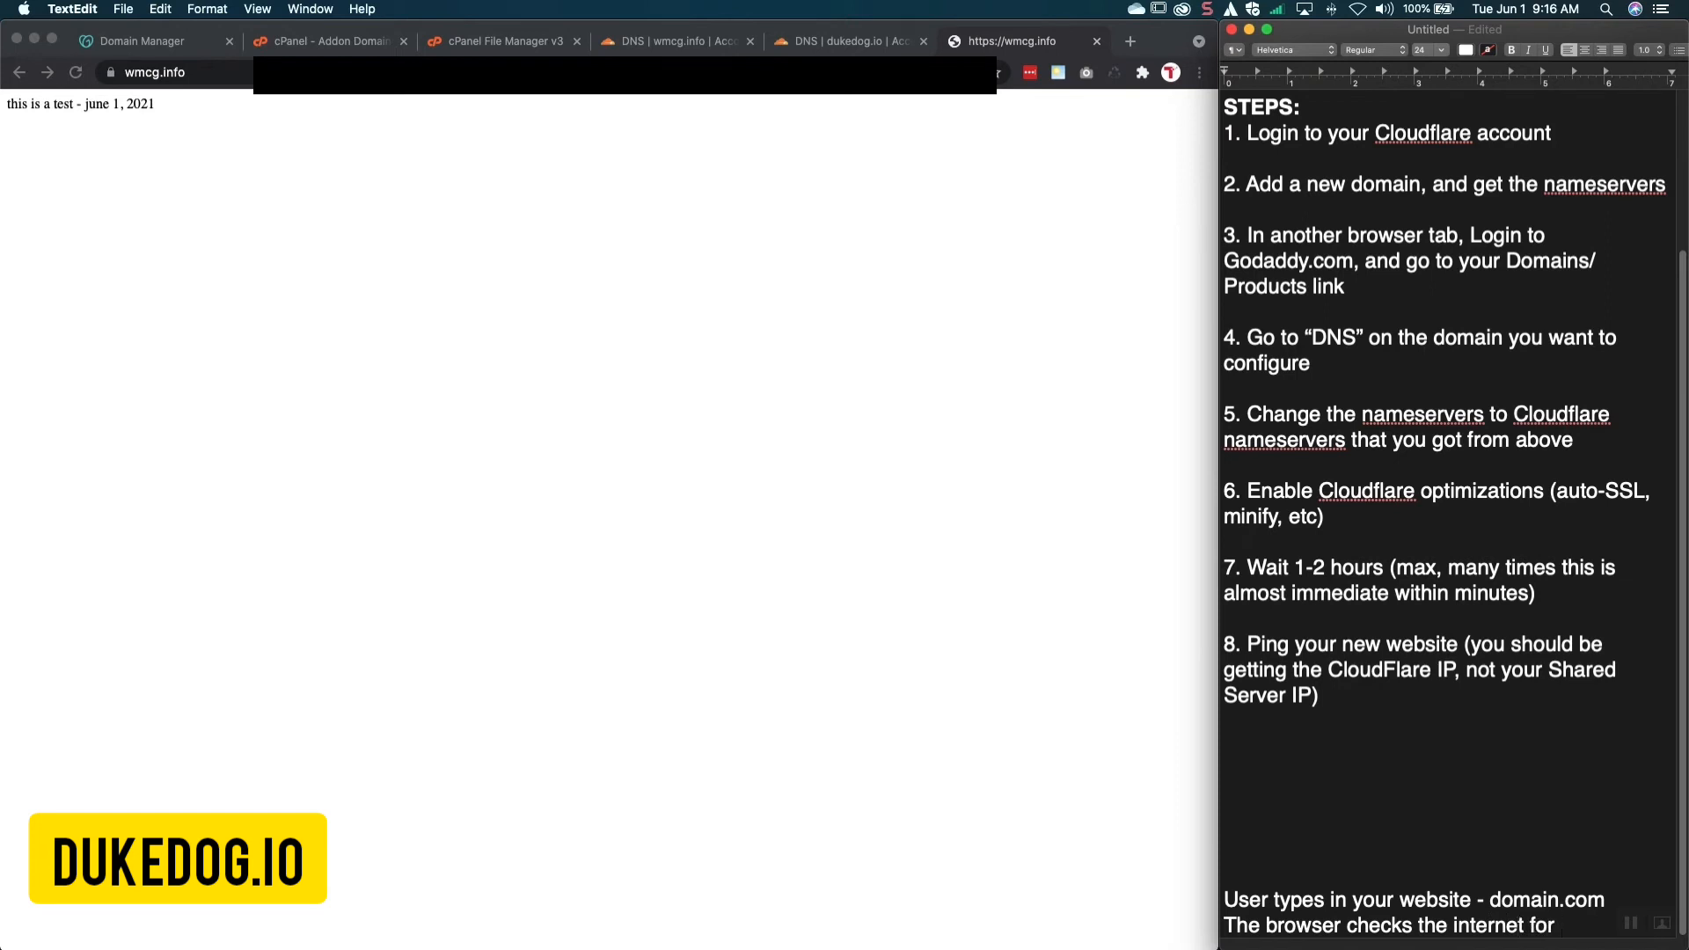
pyautogui.write('that site')
pyautogui.press('Return')
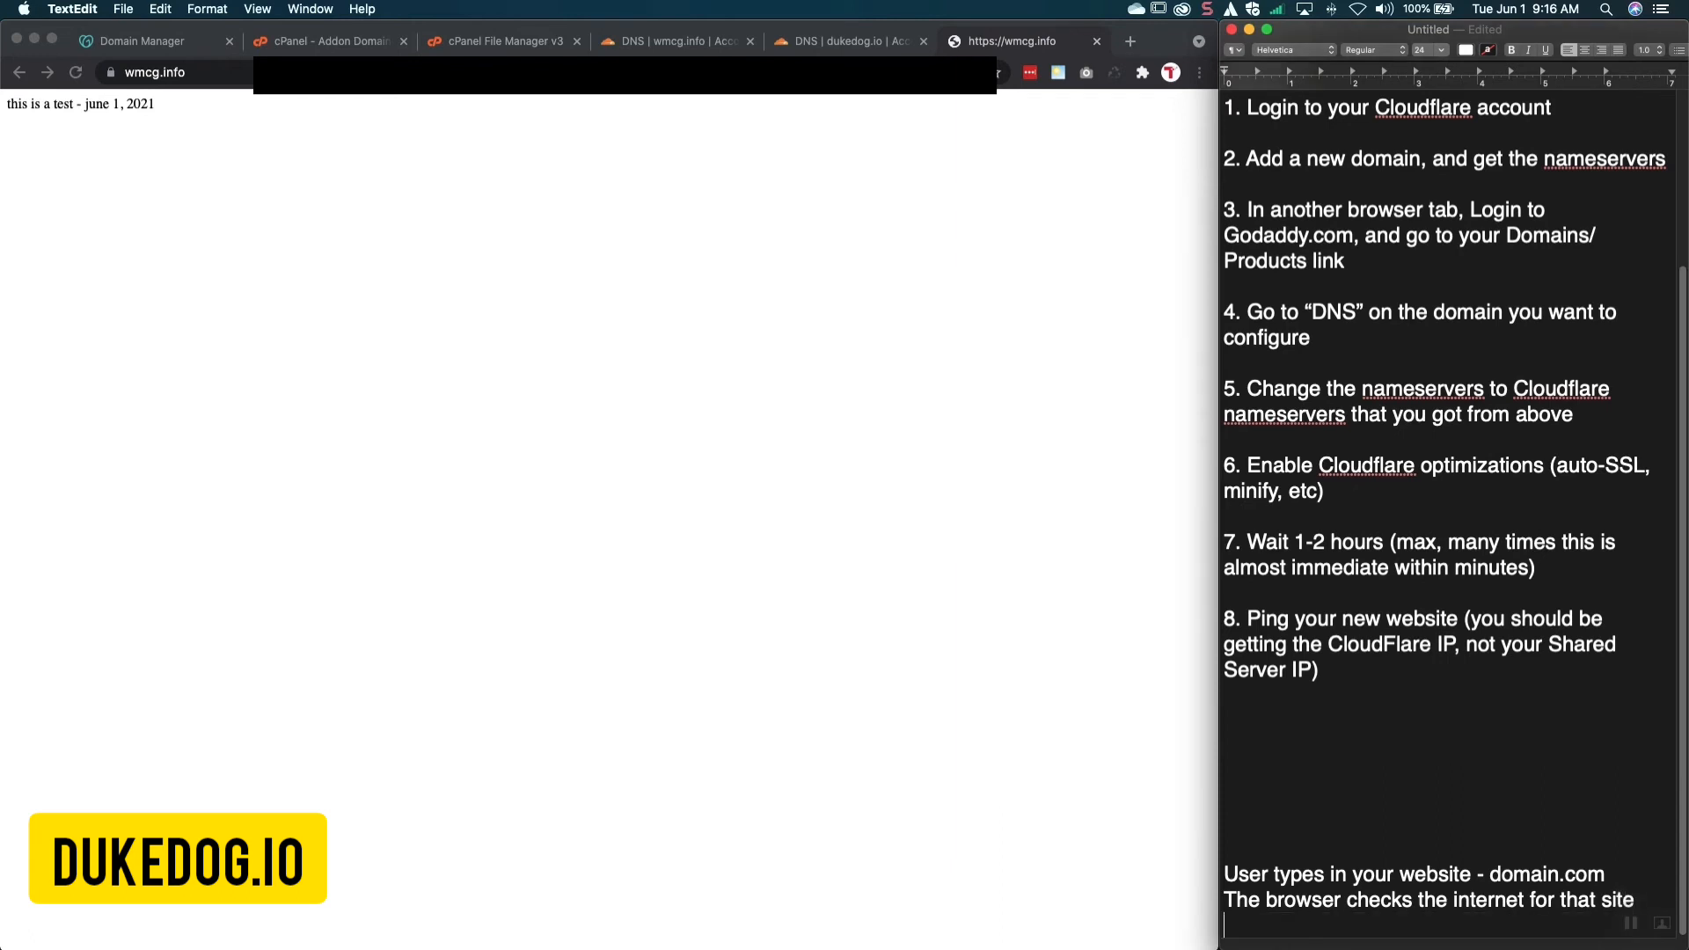
# Add the line "Directs the user to Cloudflare (don't see this)" to the end of the notes
pyautogui.write('Directs the user')
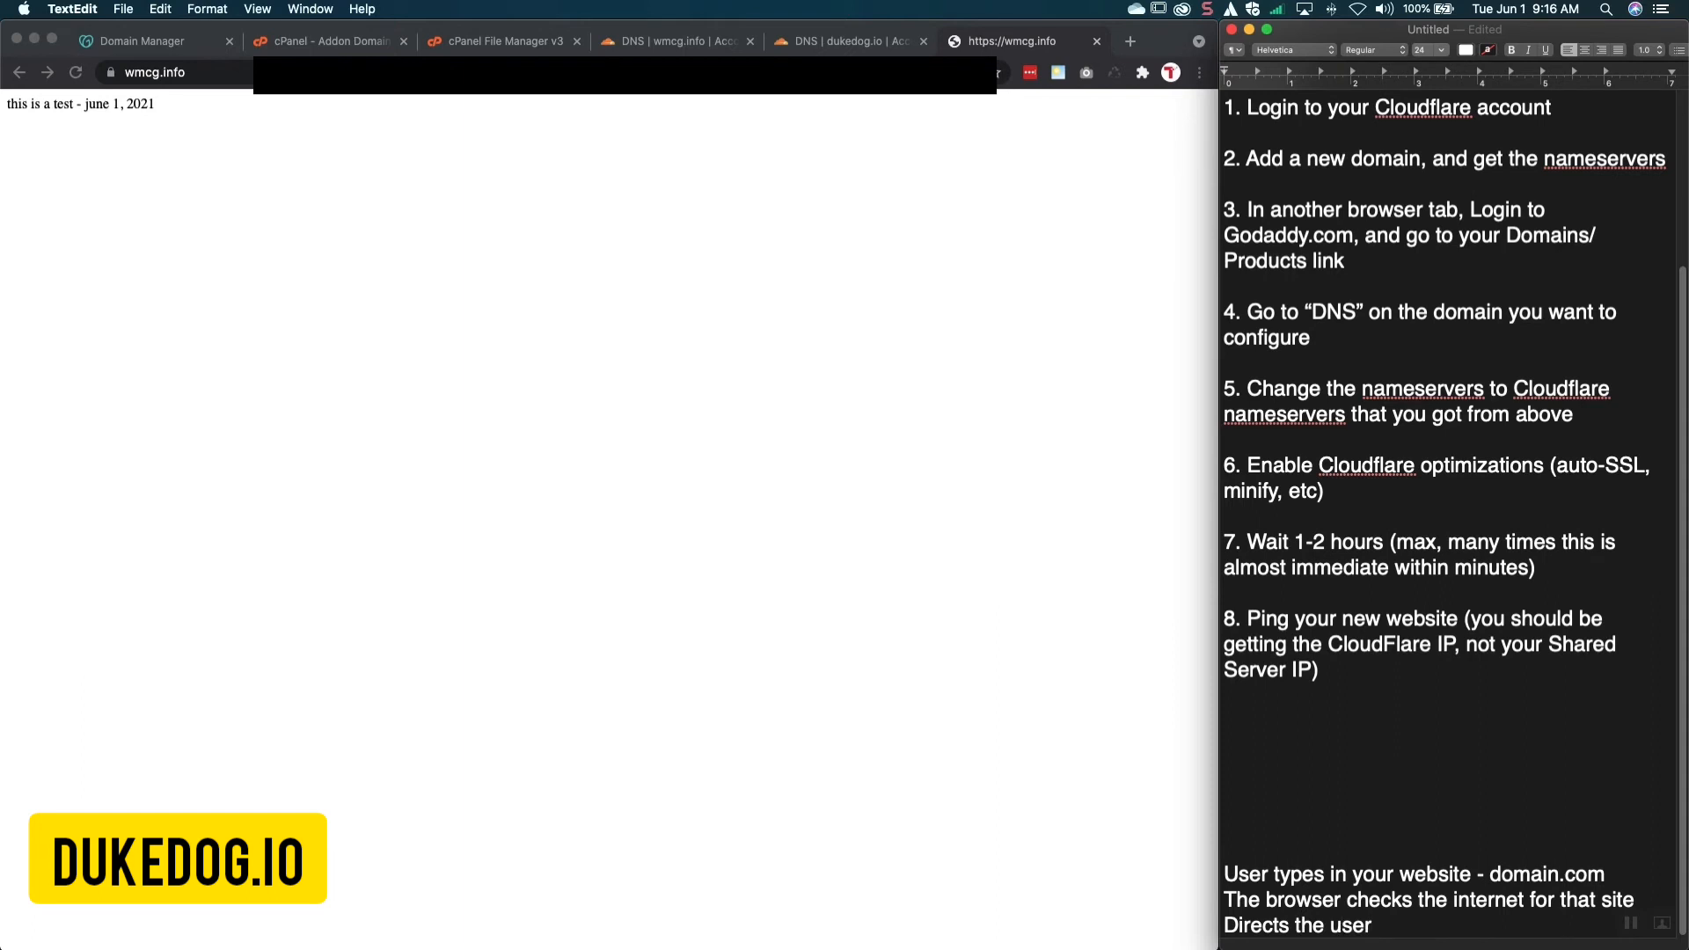
pyautogui.write(' to Cloudflare')
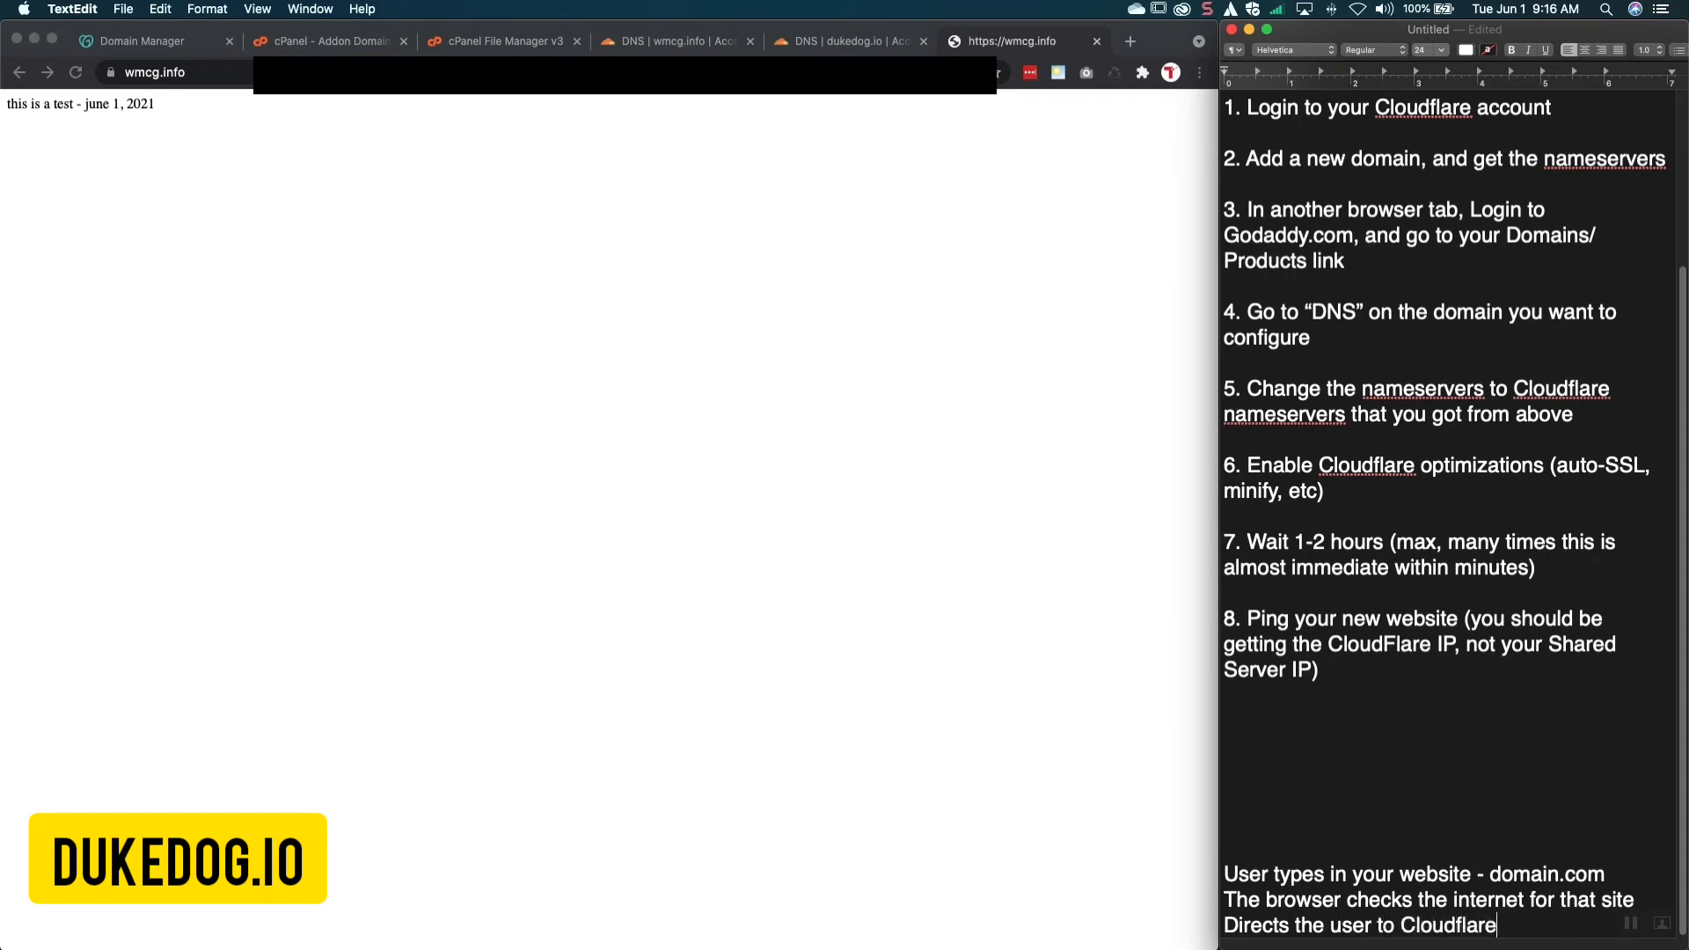
pyautogui.write(' (')
pyautogui.write("don't see thi")
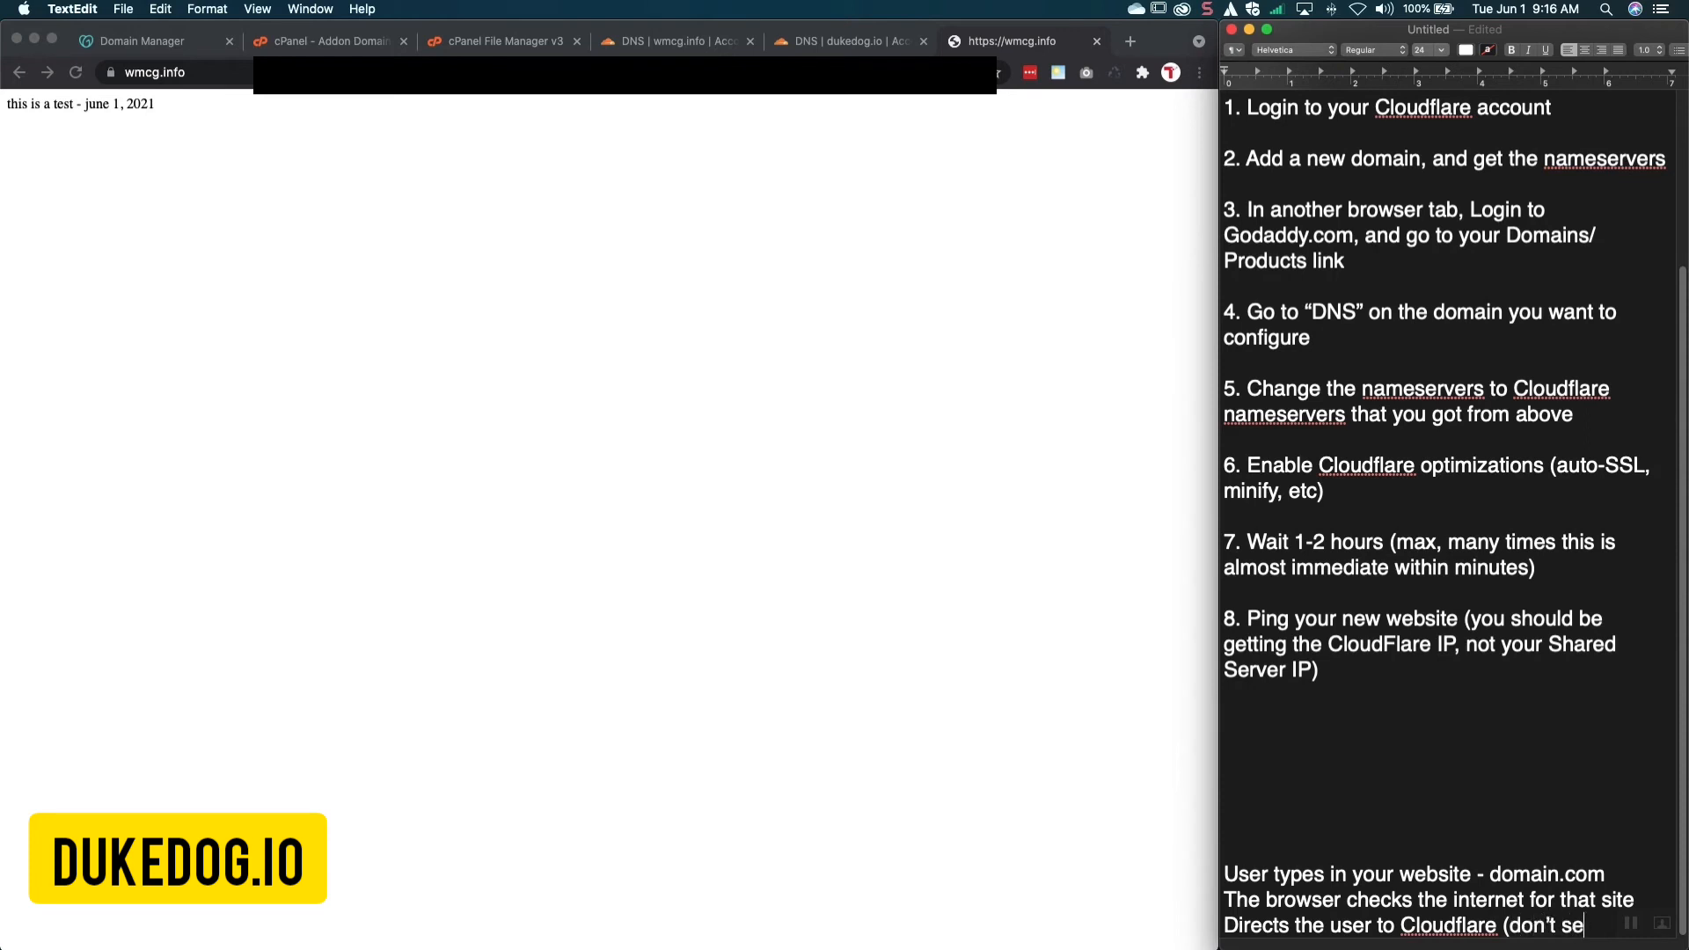
pyautogui.write('s)')
pyautogui.press('Return')
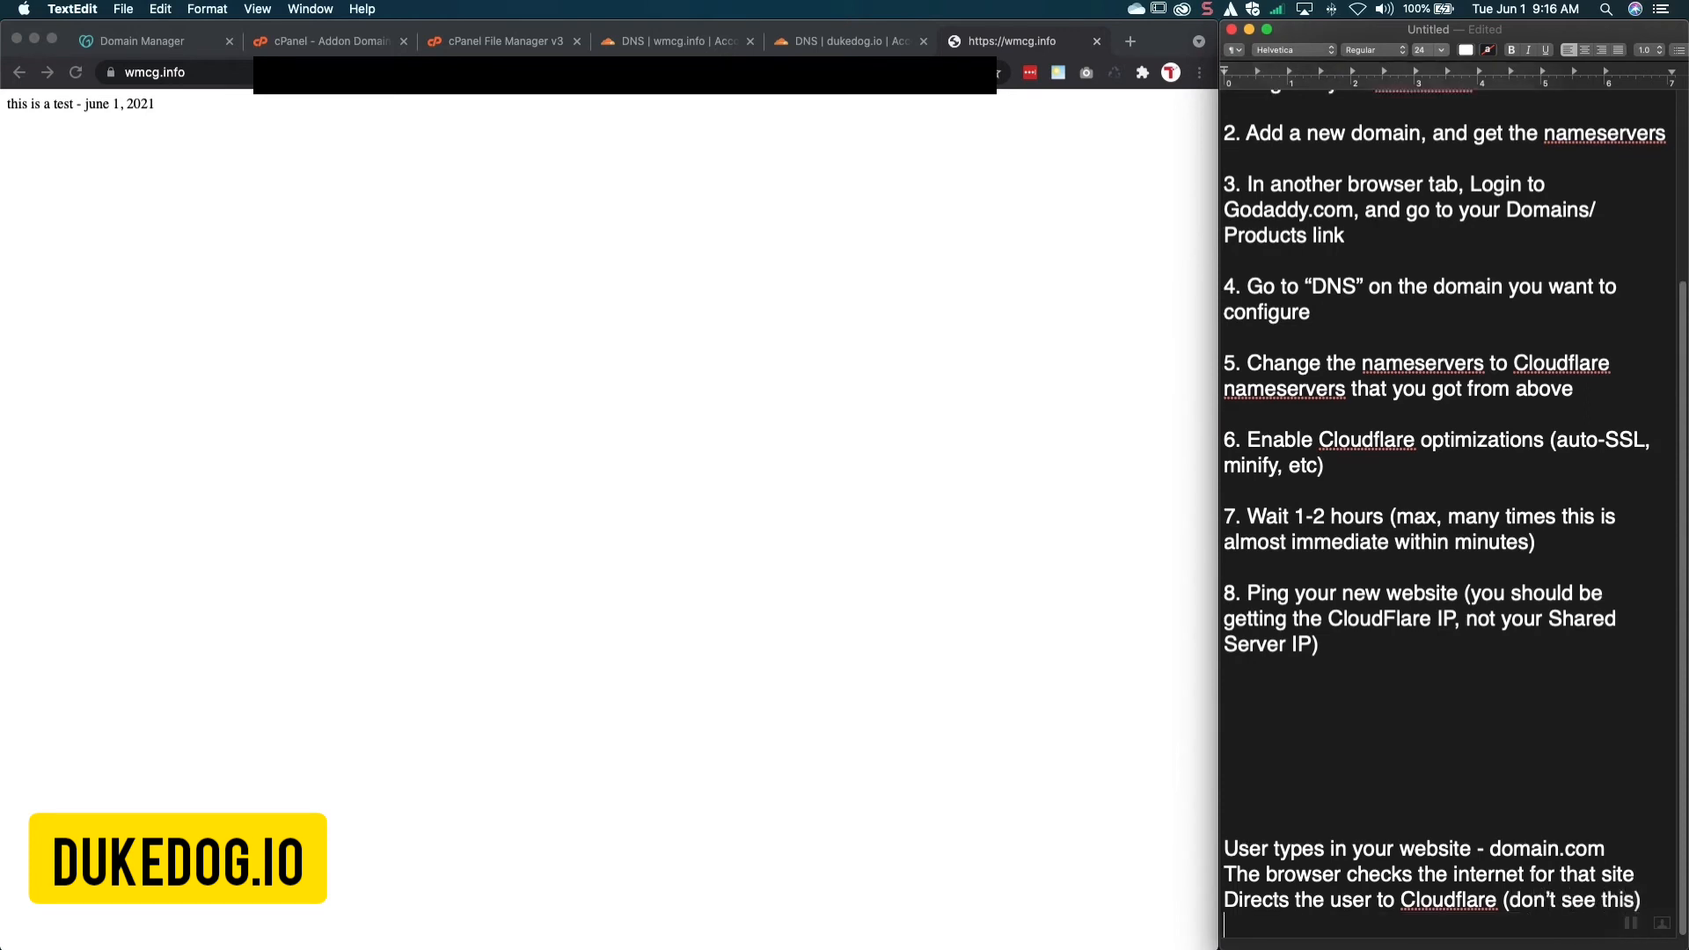
# Add the line "Cloudflare immediately directs the user to cPanel host at GoDaddy" to the end of the notes
pyautogui.write('Cloudflare immediat')
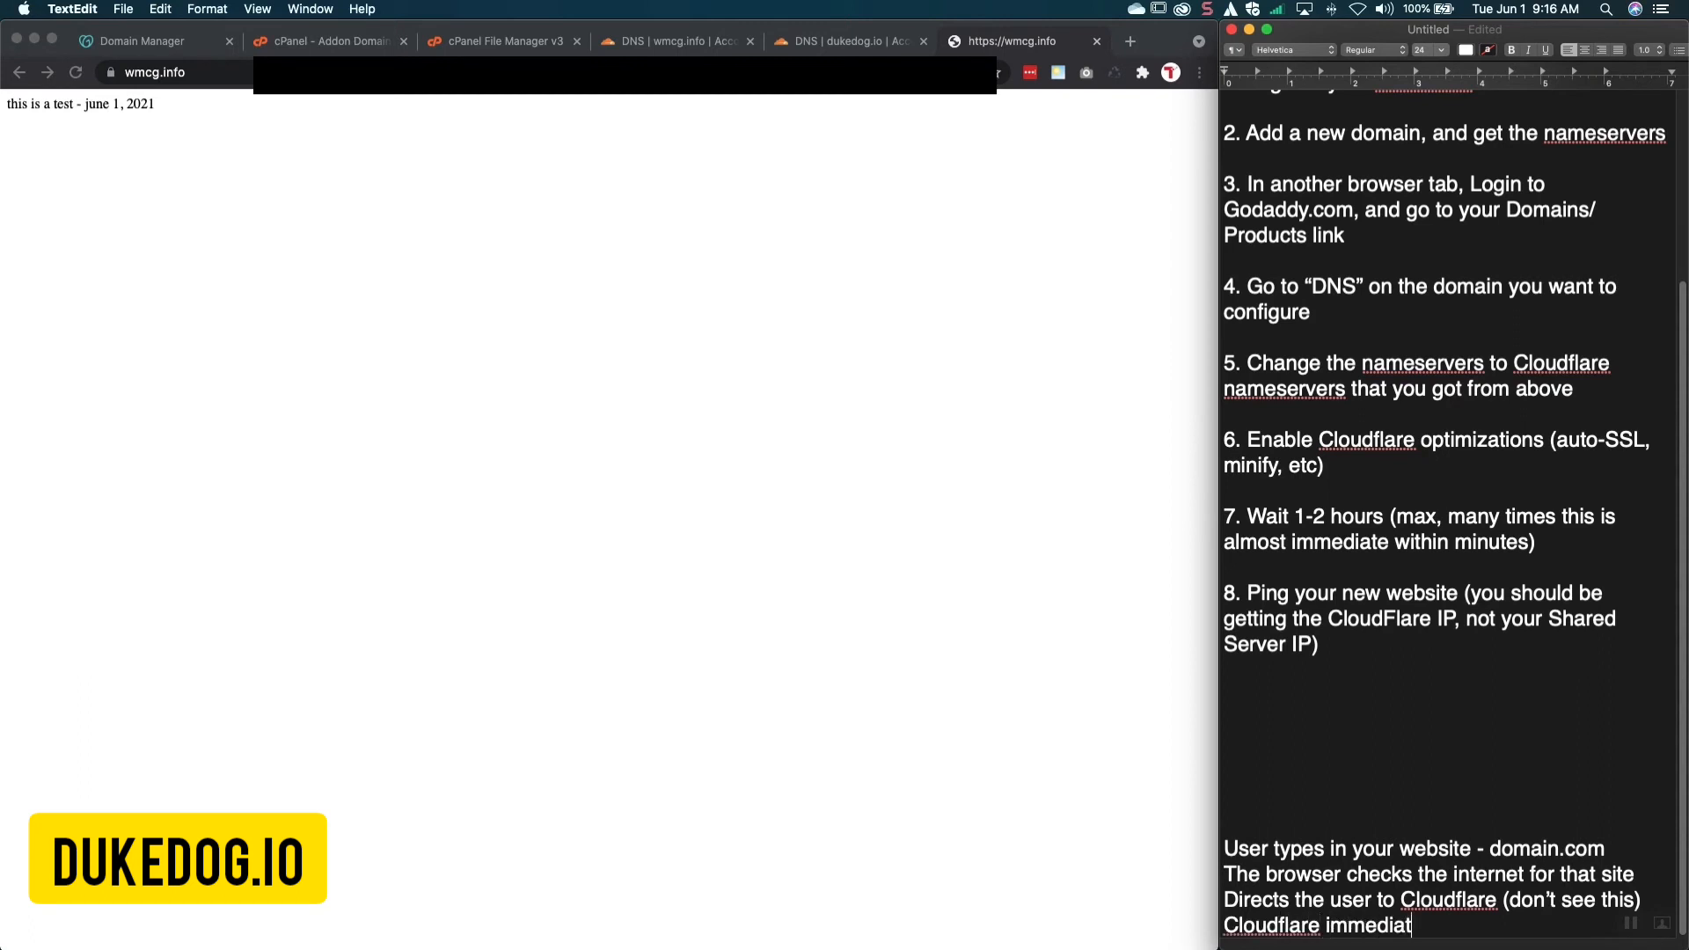
pyautogui.write('ely directs the user to cPan')
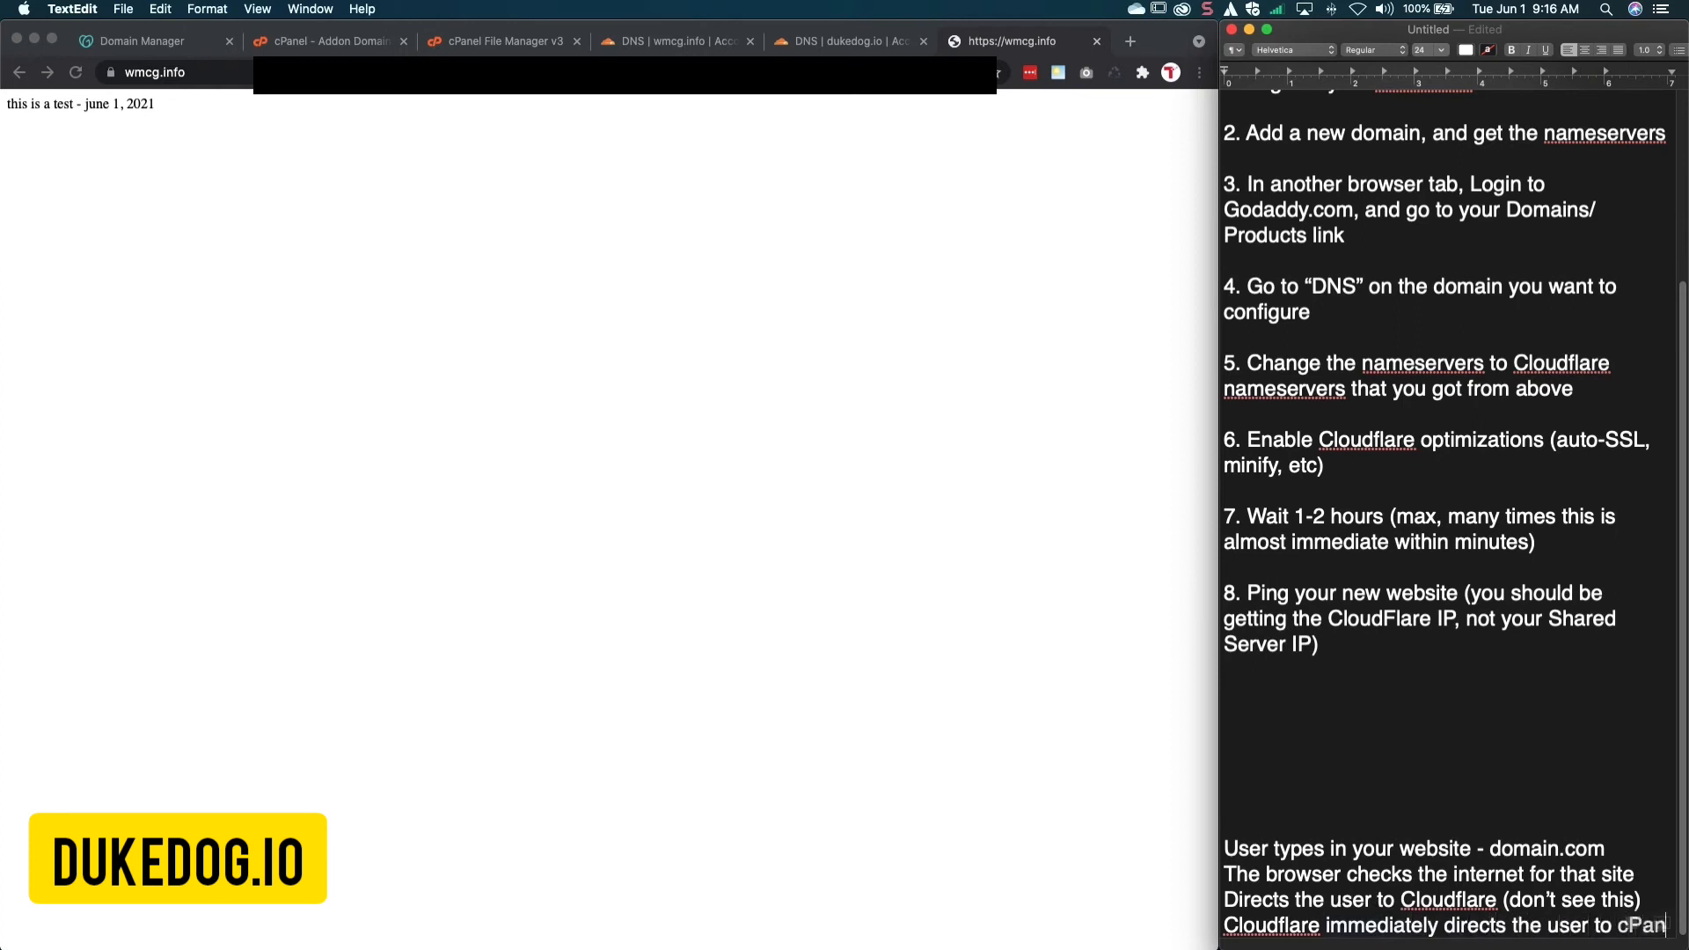
pyautogui.write('el host at')
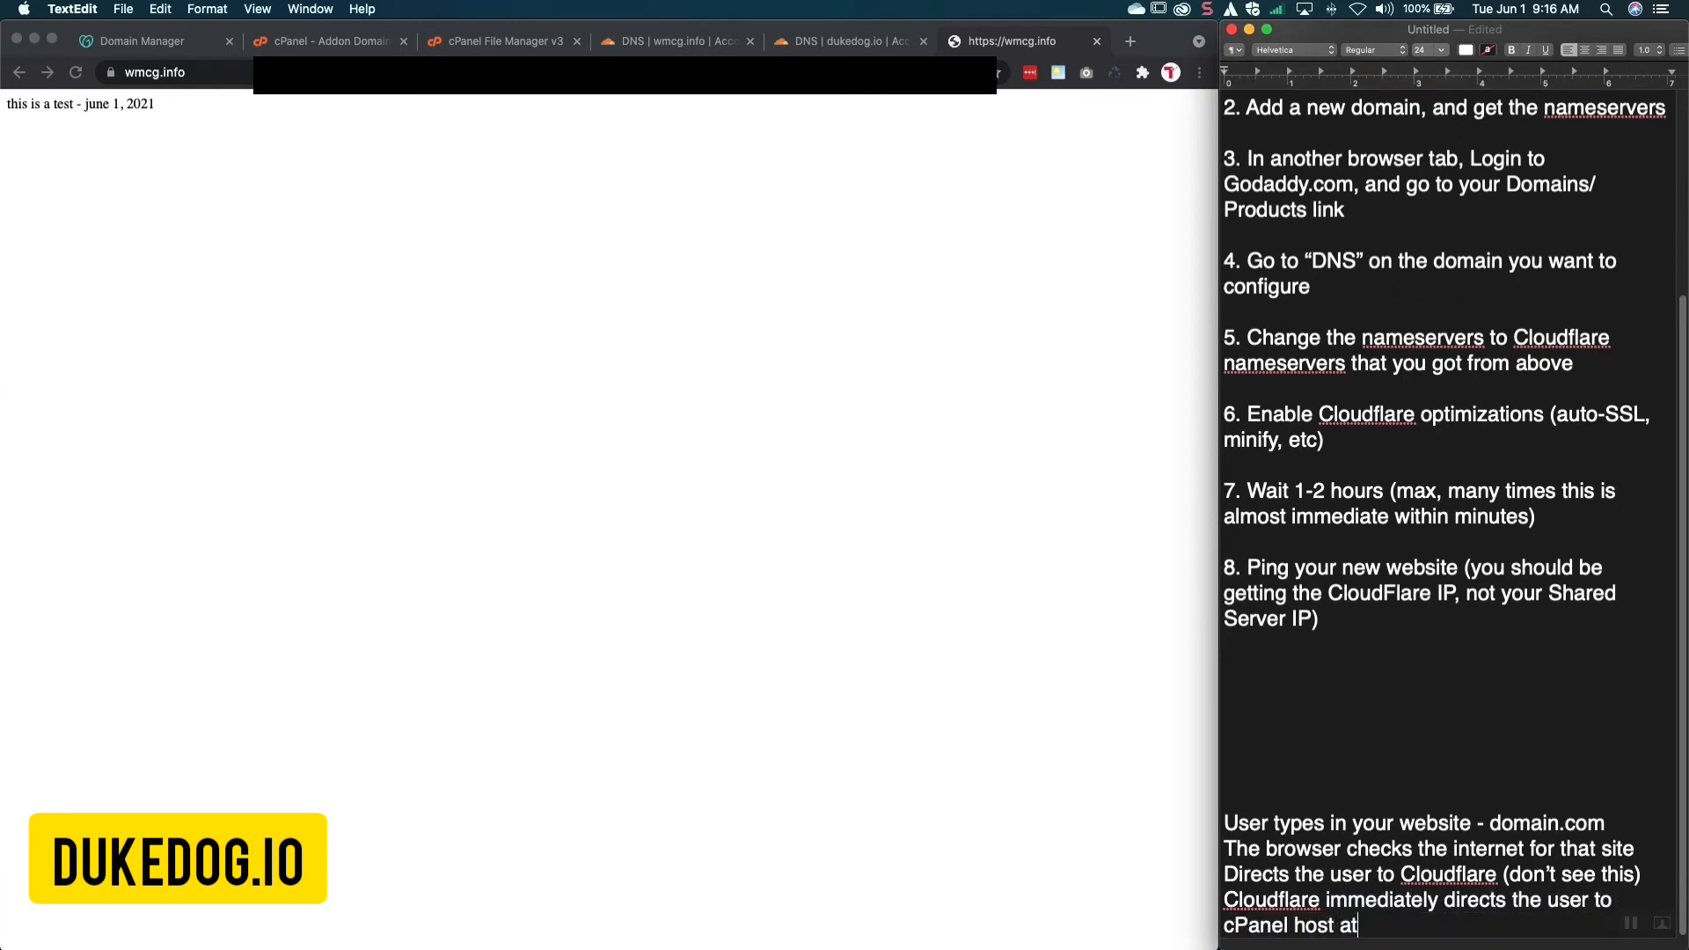
pyautogui.write(' GoDaddy')
# Insert the line "GoDaddy directs the user to Cloudflare" directly after the line about the browser checking the internet
pyautogui.press('Return')
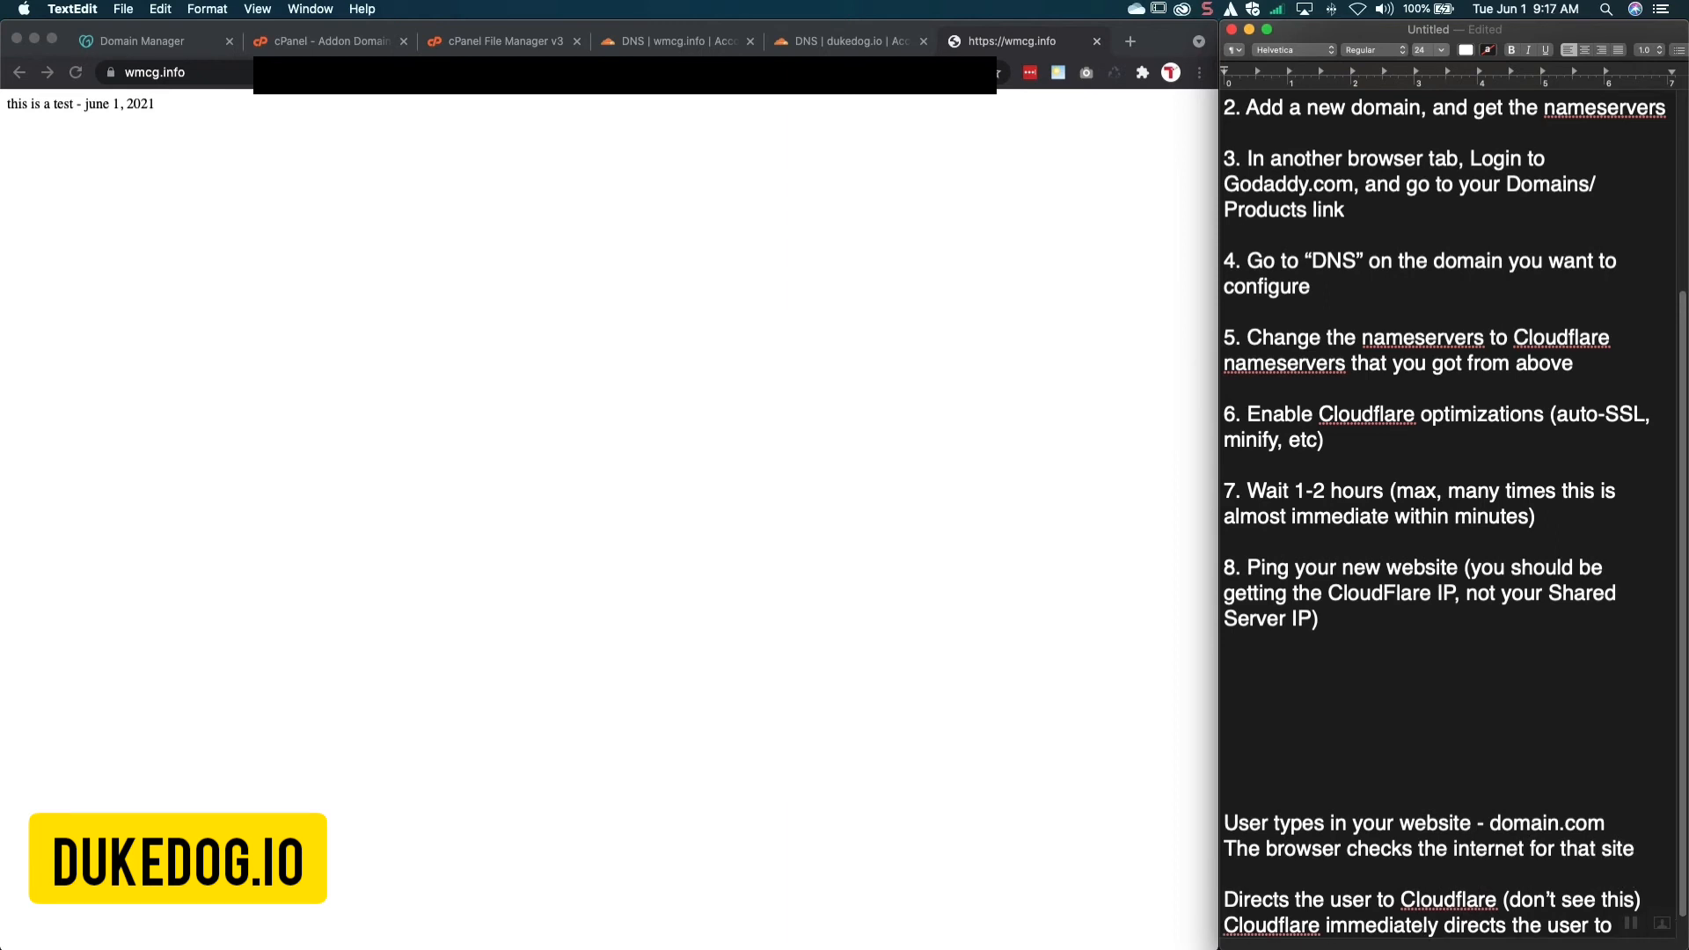
pyautogui.write('GoDaddy directs th')
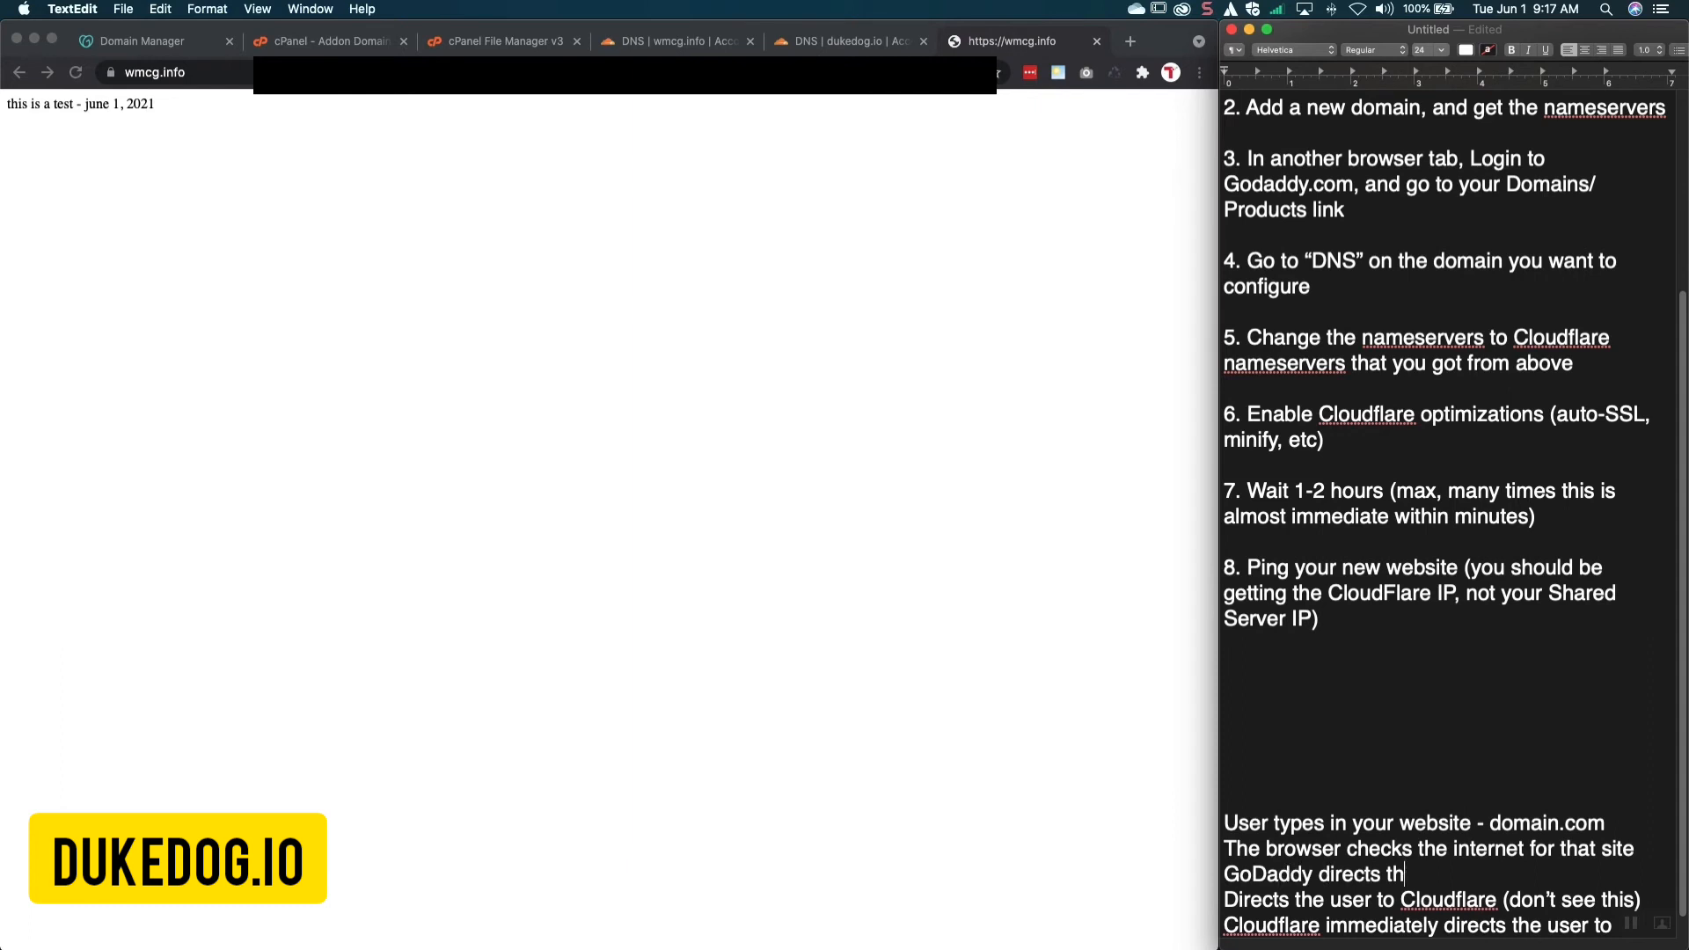
pyautogui.write('e user to Cloudflare')
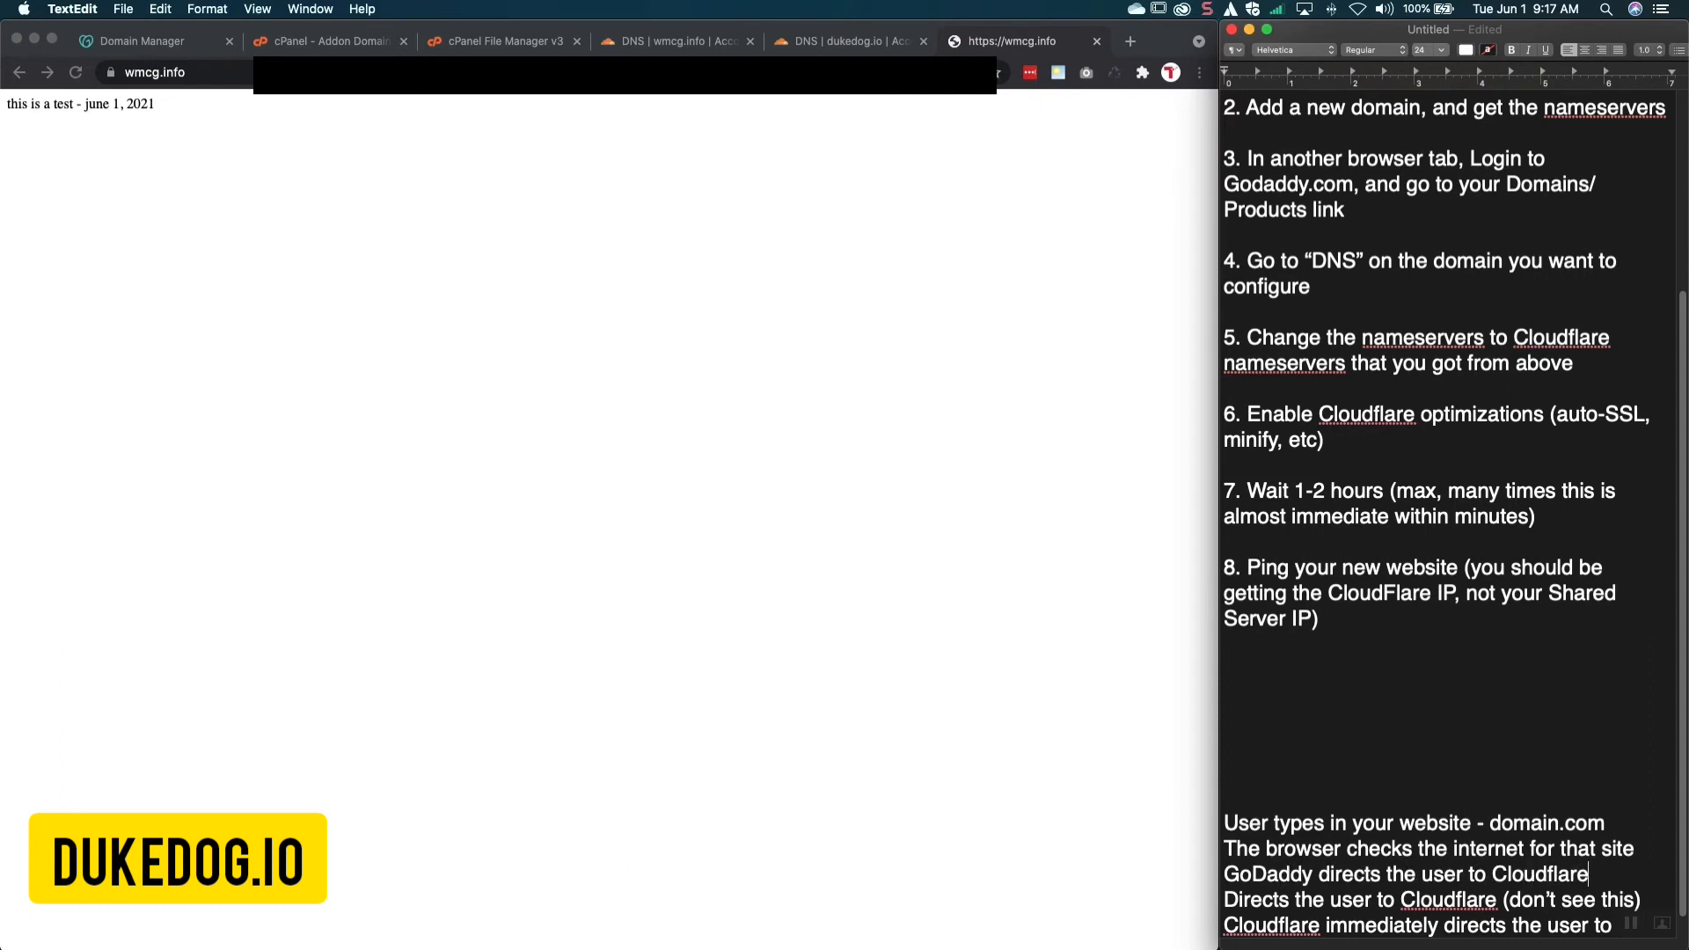
# Review the visitor routing notes line by line, highlighting each from the domain.com line to the cPanel host line
pyautogui.moveTo(1224, 824); pyautogui.dragTo(1604, 816)
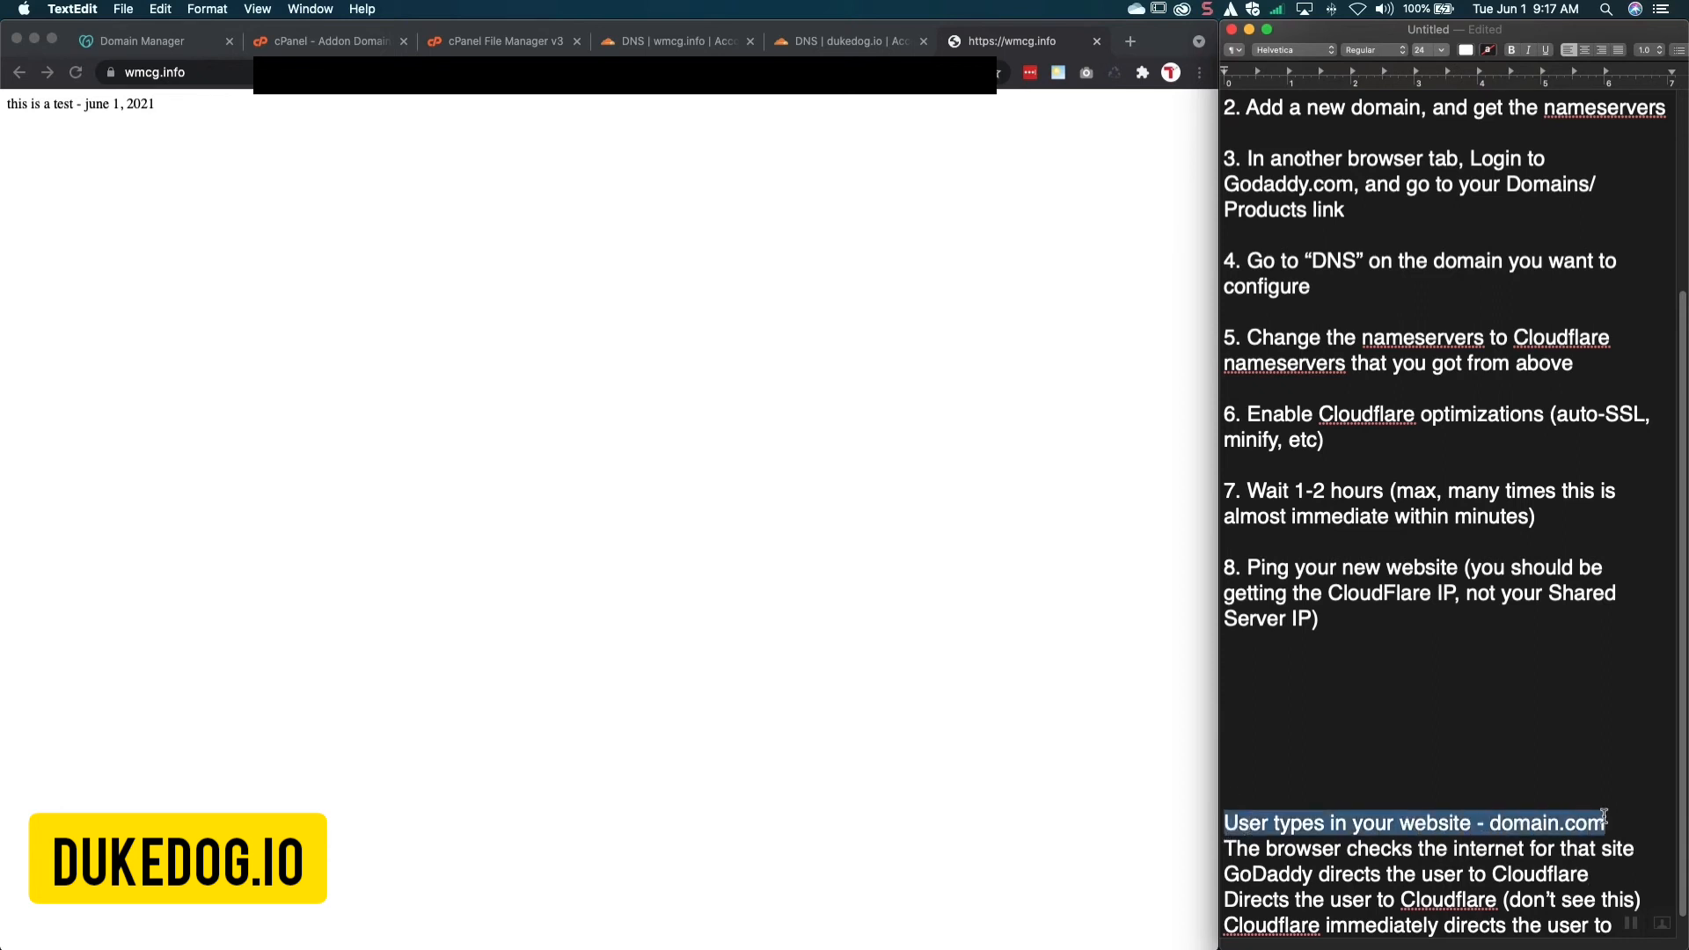
pyautogui.moveTo(1224, 849); pyautogui.dragTo(1653, 849)
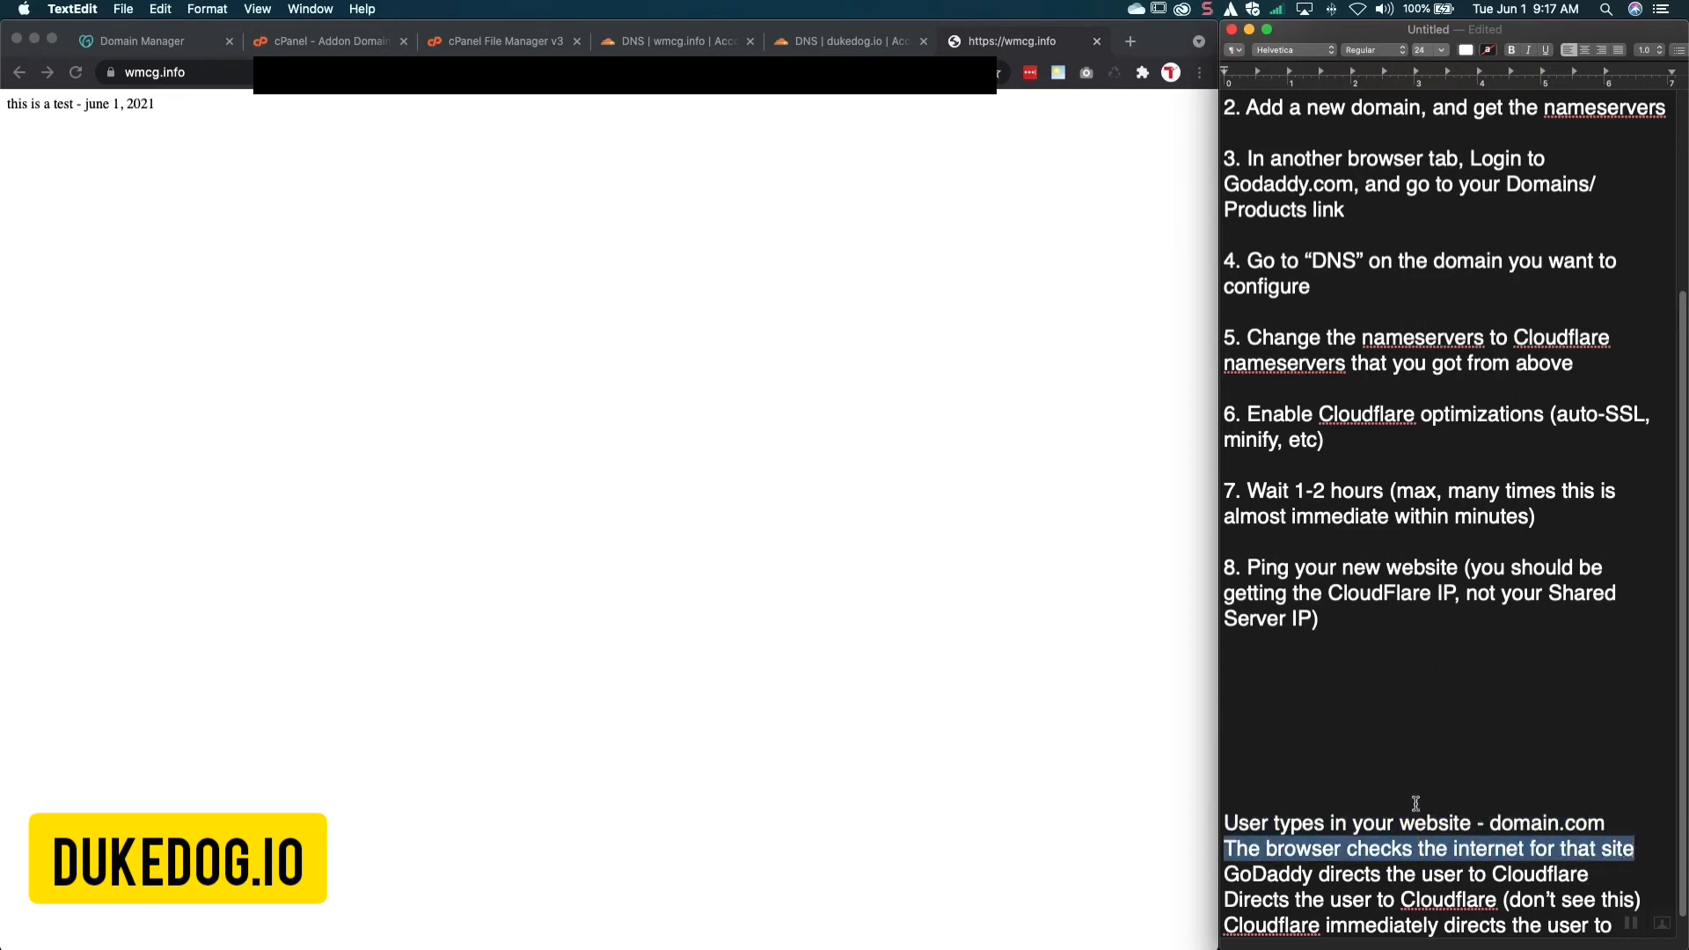
pyautogui.scroll(-1, 1415, 803)
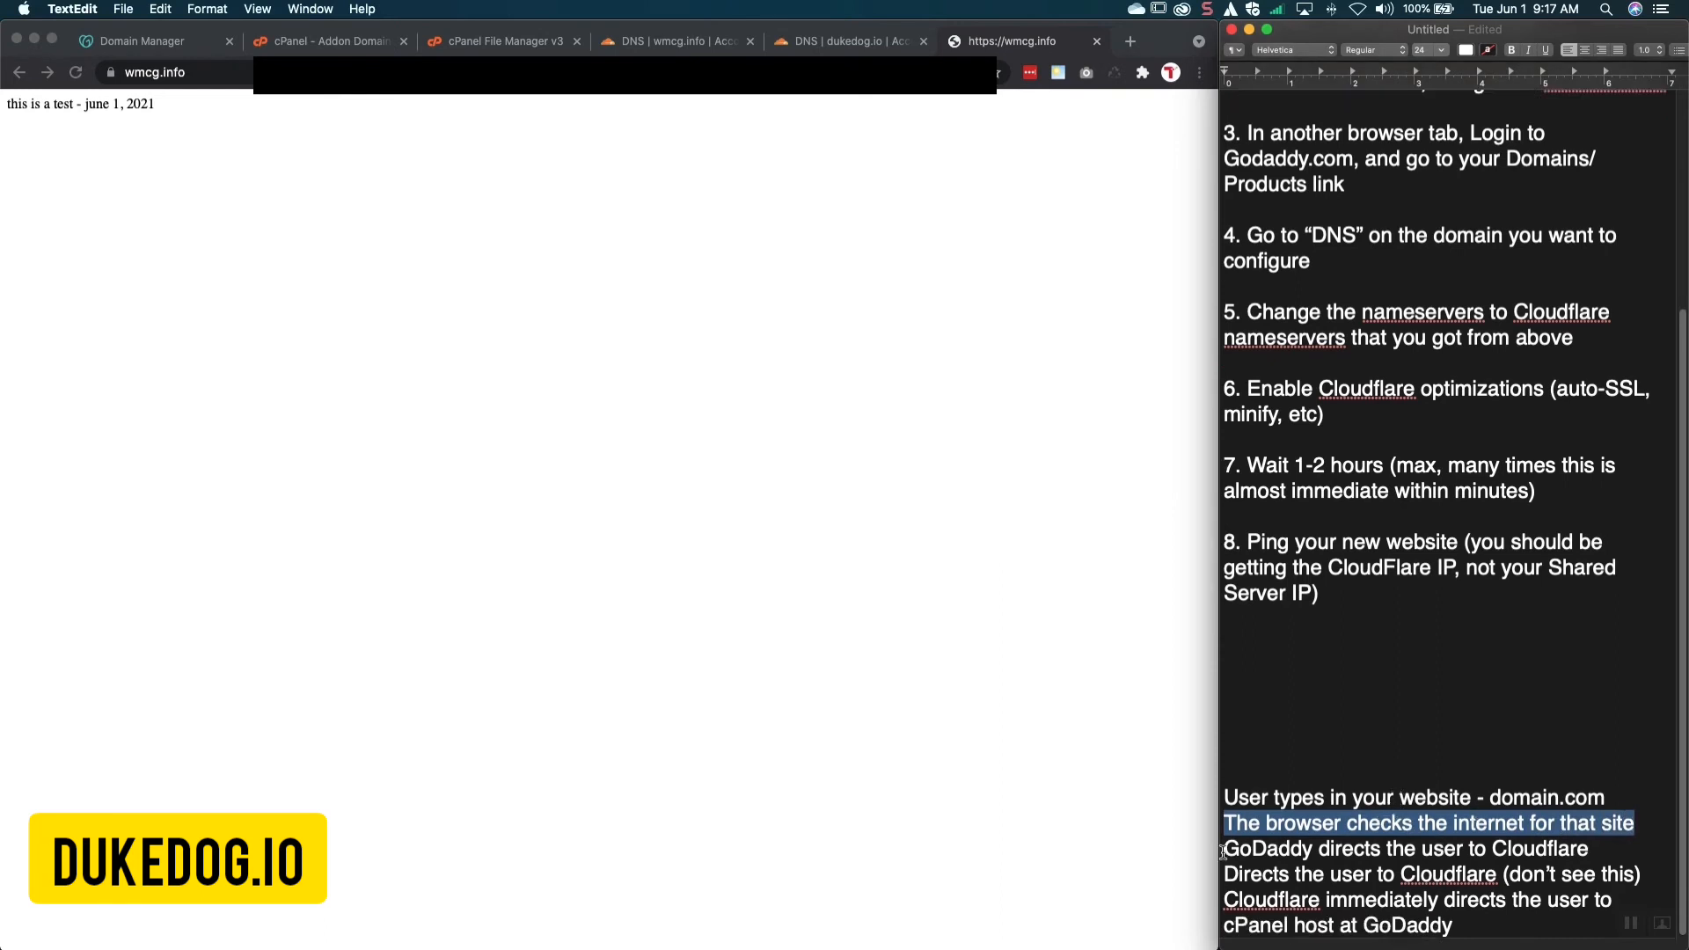
pyautogui.moveTo(1222, 852); pyautogui.dragTo(1602, 852)
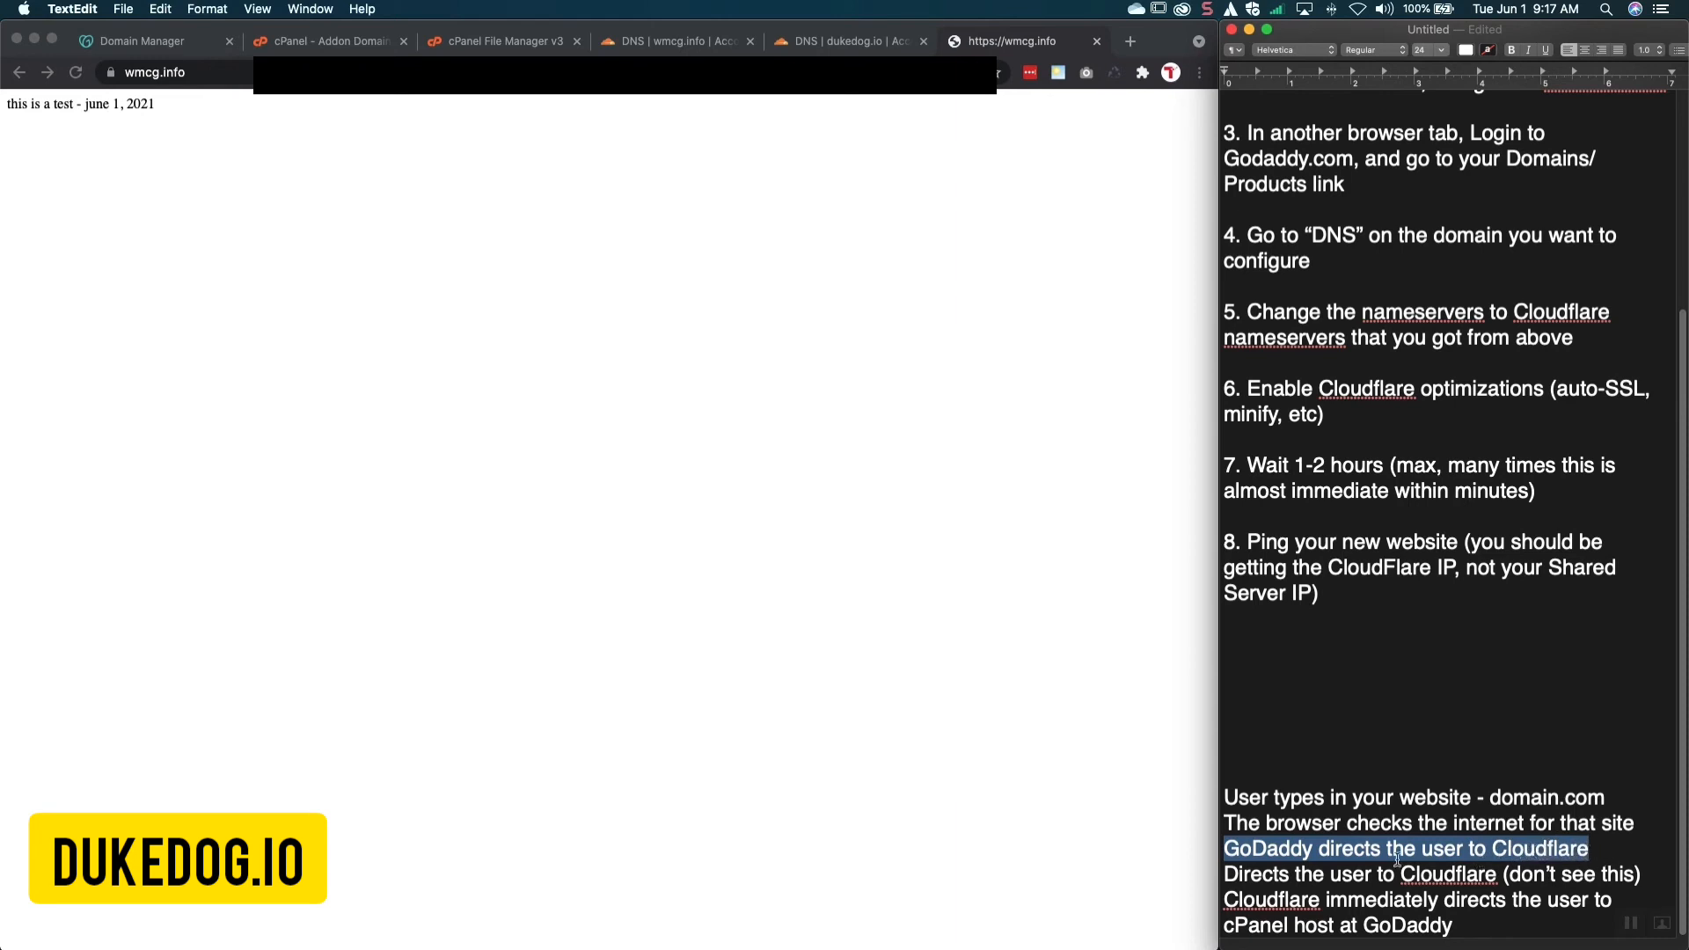
pyautogui.moveTo(1223, 875); pyautogui.dragTo(1645, 875)
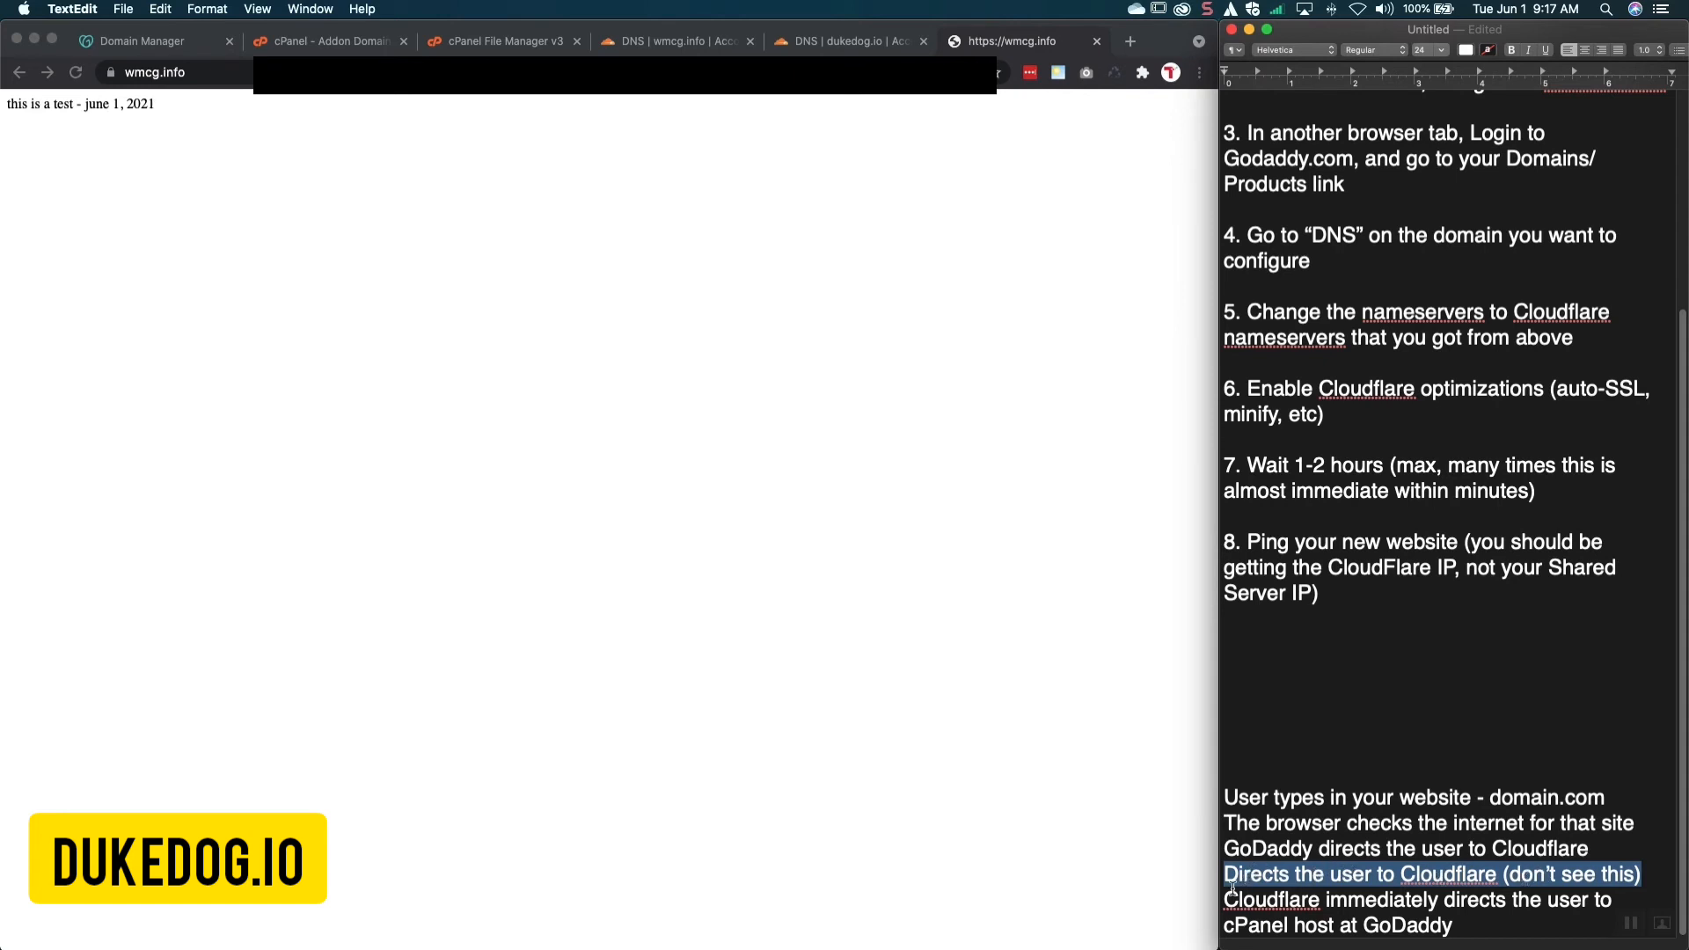
pyautogui.click(1229, 896)
pyautogui.moveTo(1277, 875); pyautogui.dragTo(1671, 878)
pyautogui.moveTo(1225, 899); pyautogui.dragTo(1610, 920)
# Add the line "CPanel looks in the “Addons” Domain for that website (domain.com)" after the cPanel host line
pyautogui.click(1512, 928)
pyautogui.press('Return')
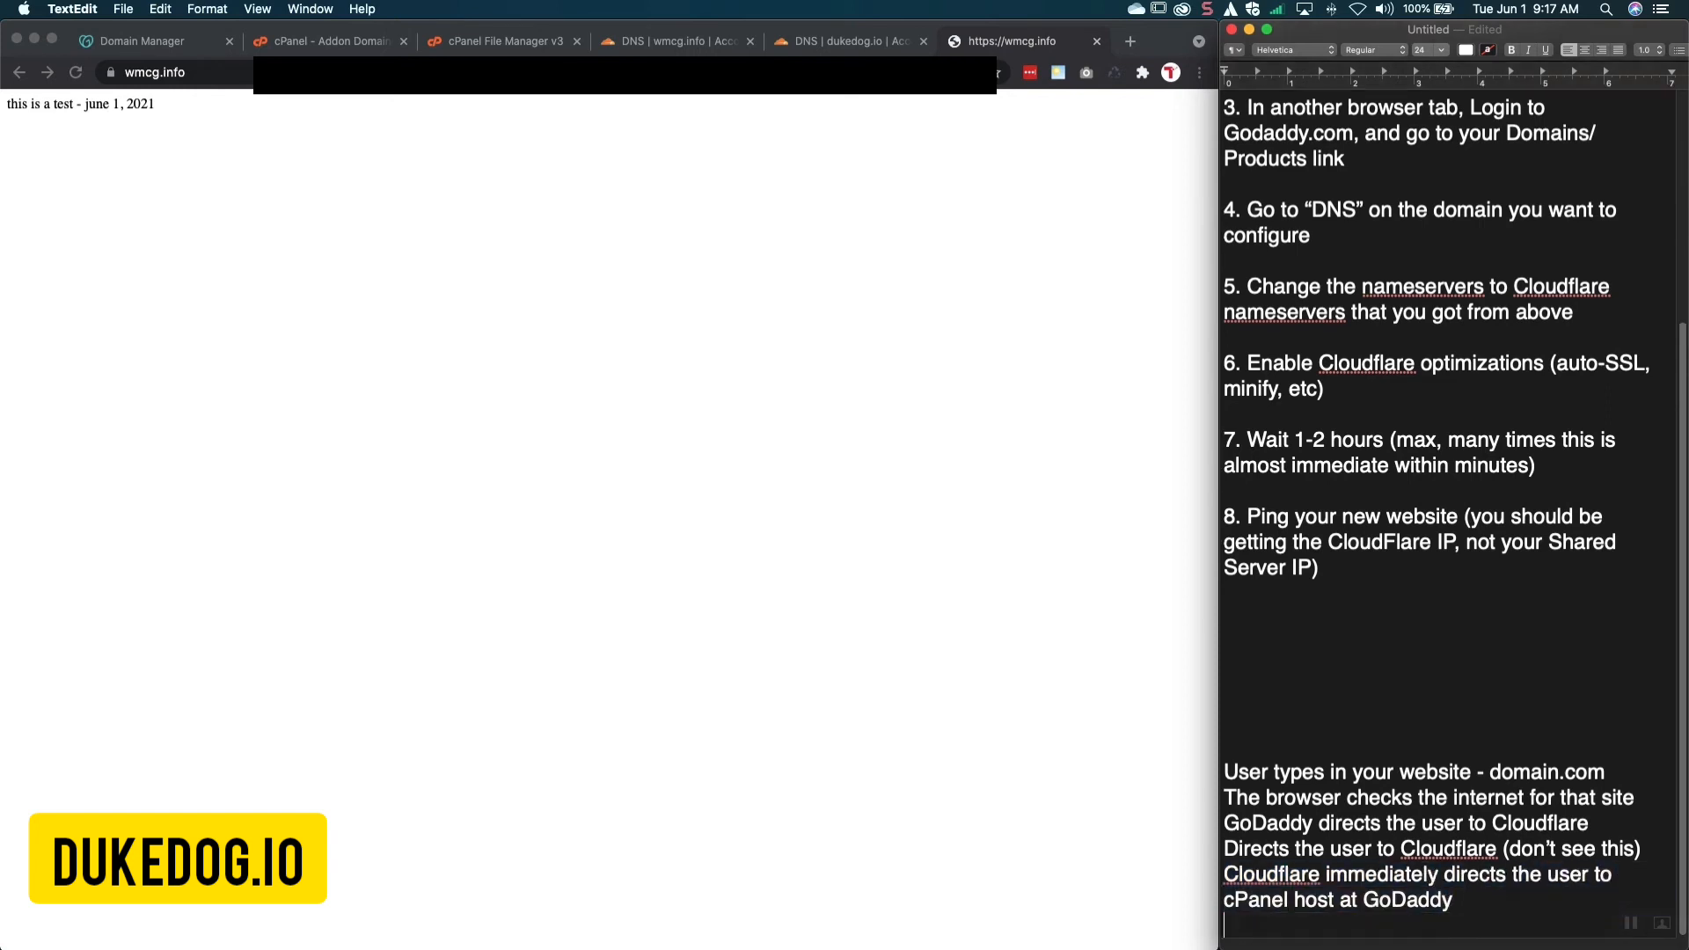
pyautogui.write('CPanel looks in the "A')
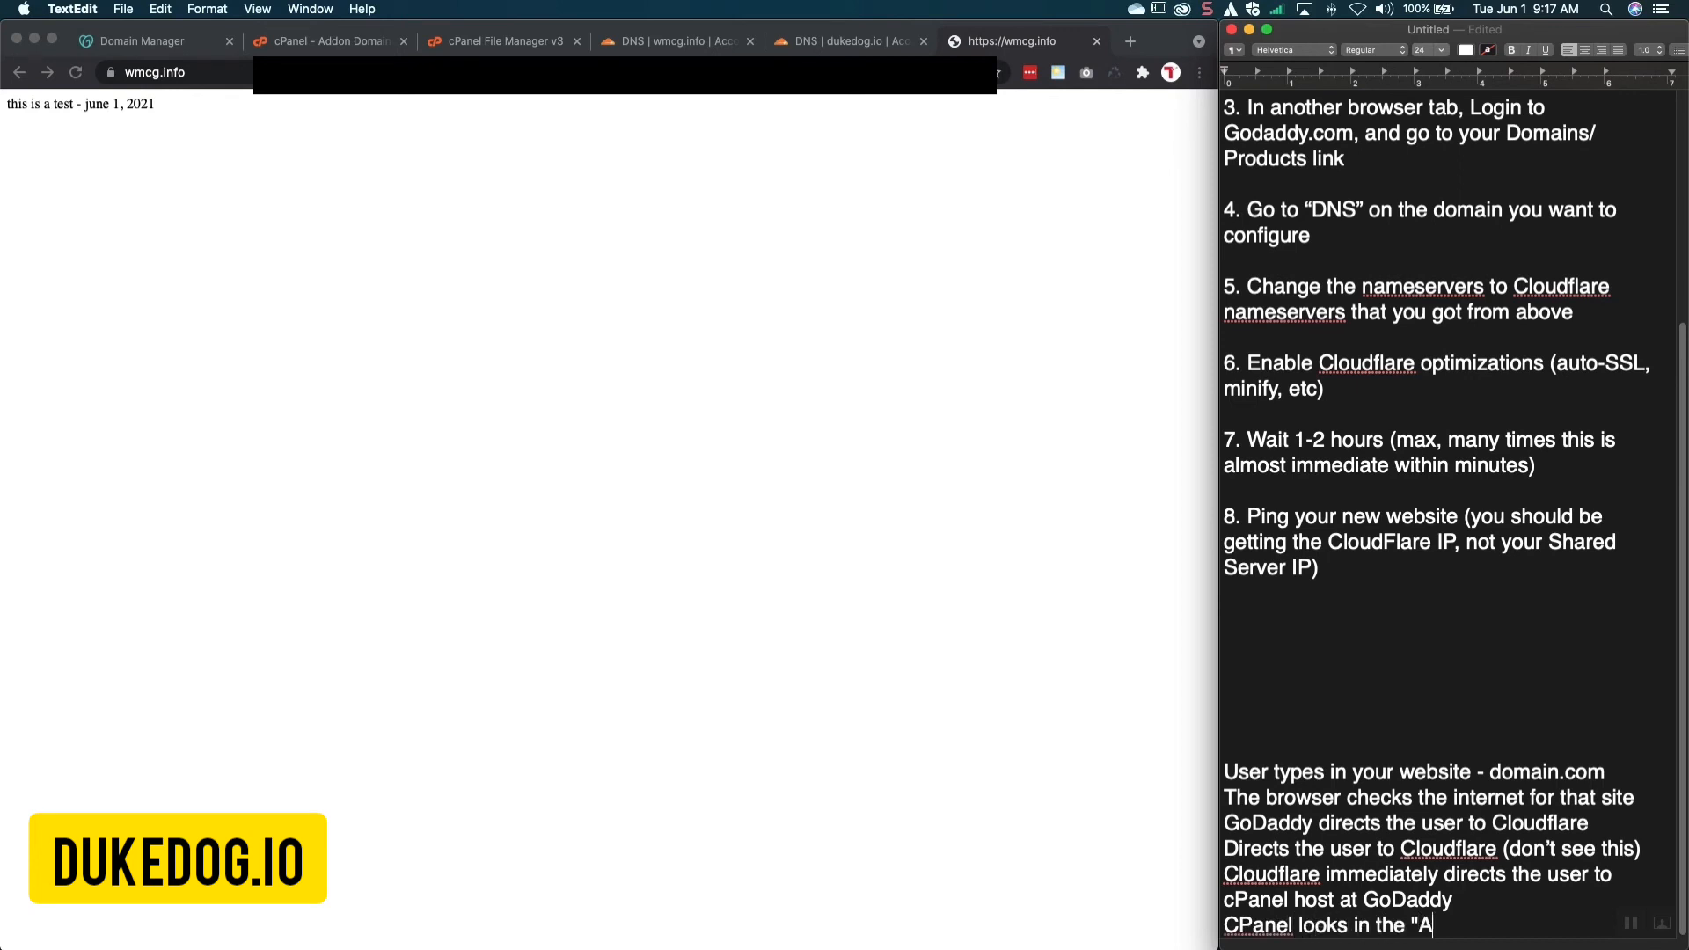
pyautogui.write('ddons" Domain')
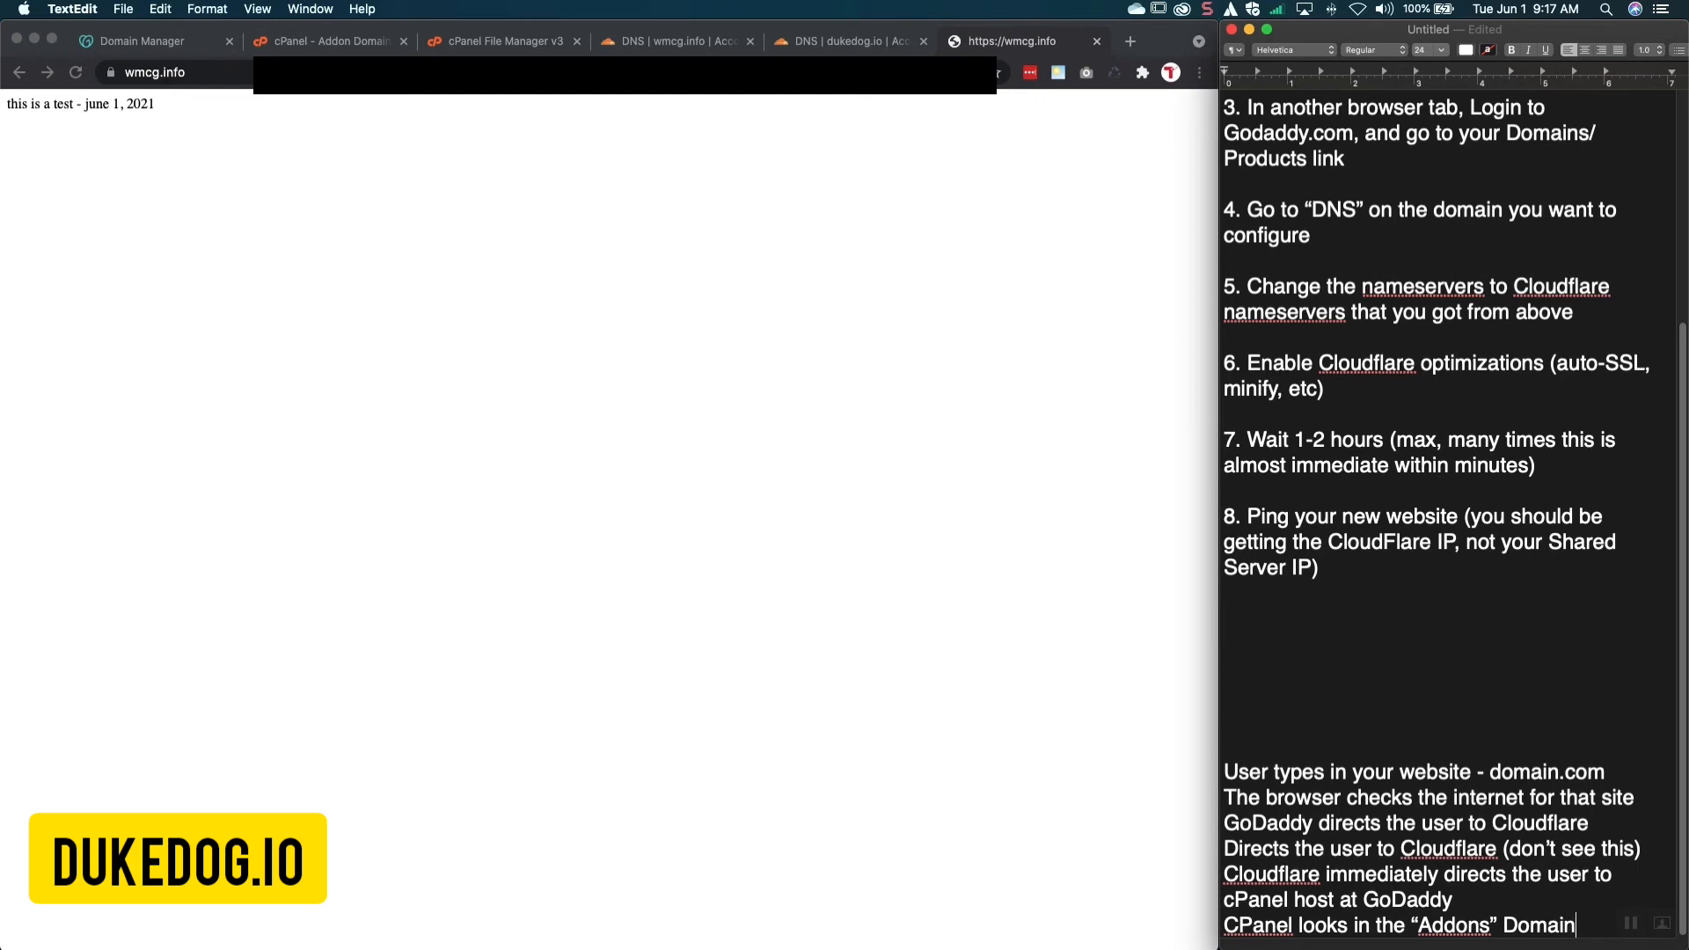
pyautogui.write(' for that website (do')
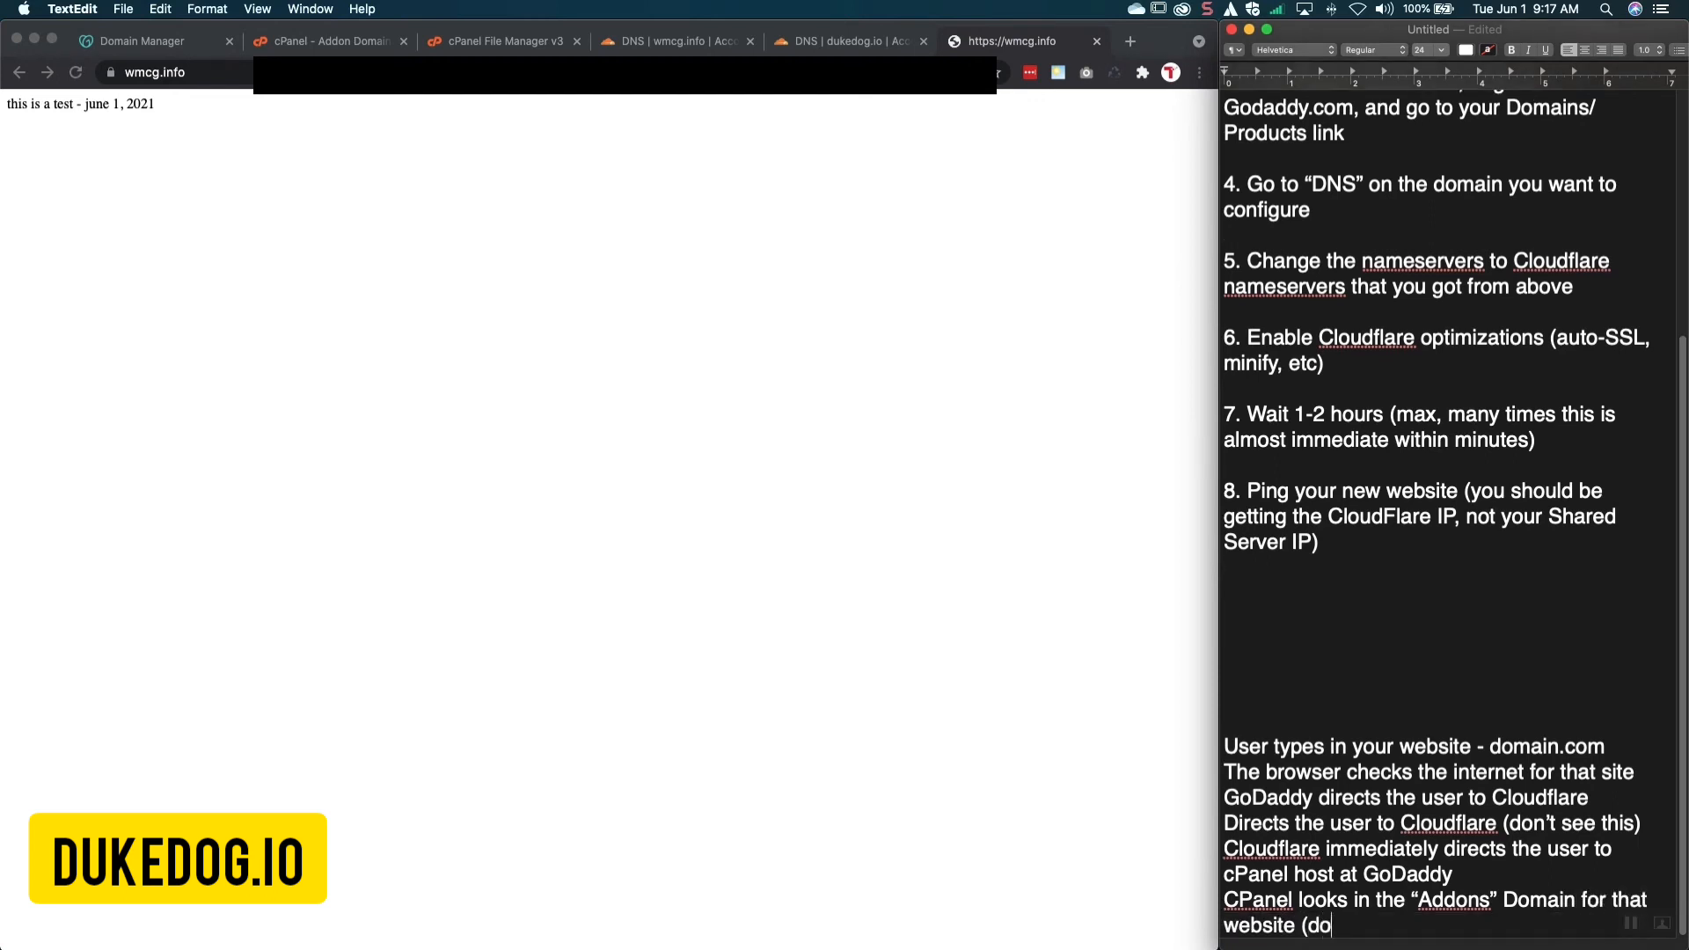
pyautogui.write('main.com)')
# Add the line "Sends the user to that folder" at the end of the notes and switch back to Chrome's wmcg.info page
pyautogui.press('Return')
pyautogui.write('S')
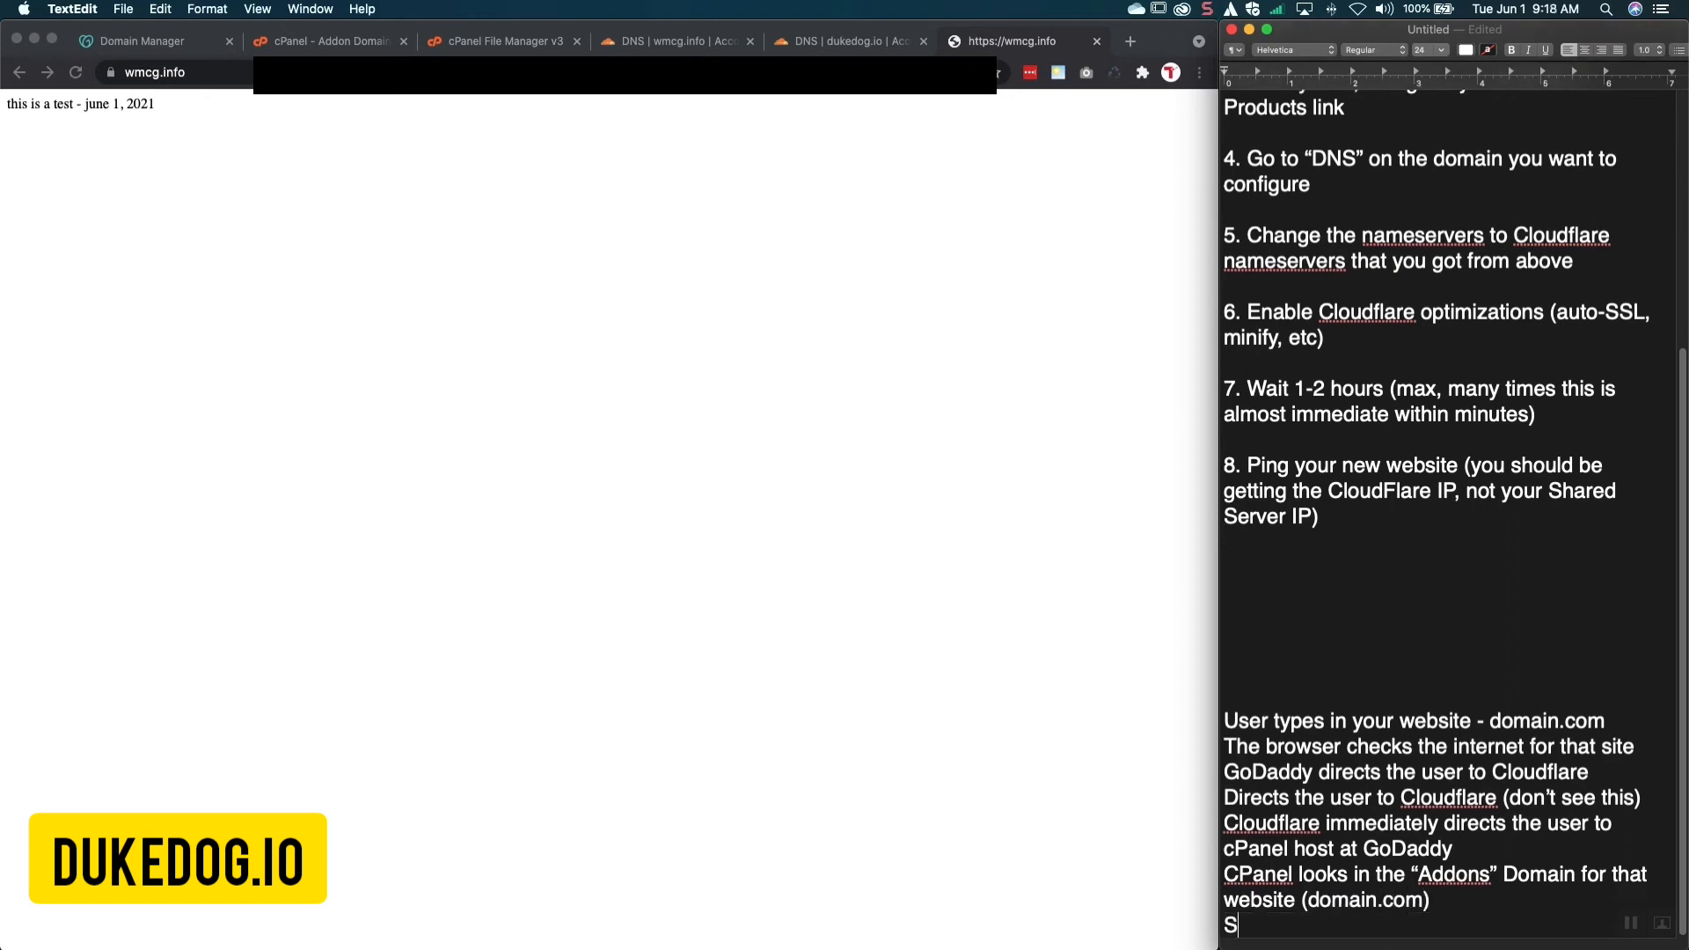
pyautogui.write('ends the user t')
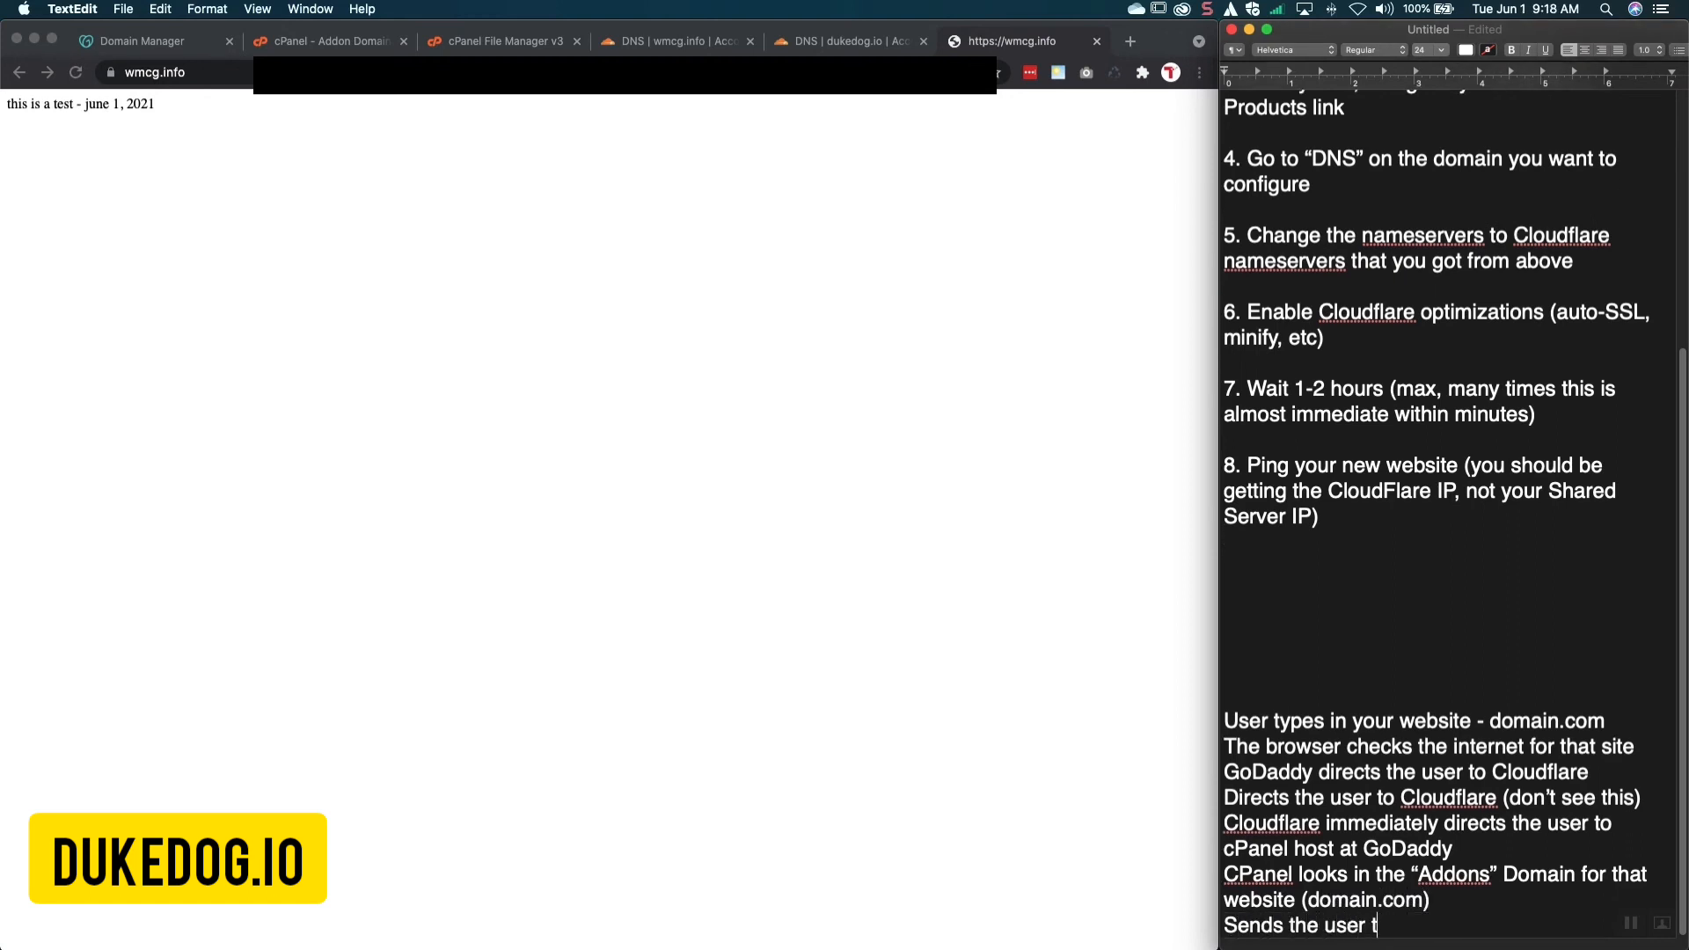
pyautogui.write('o that folder')
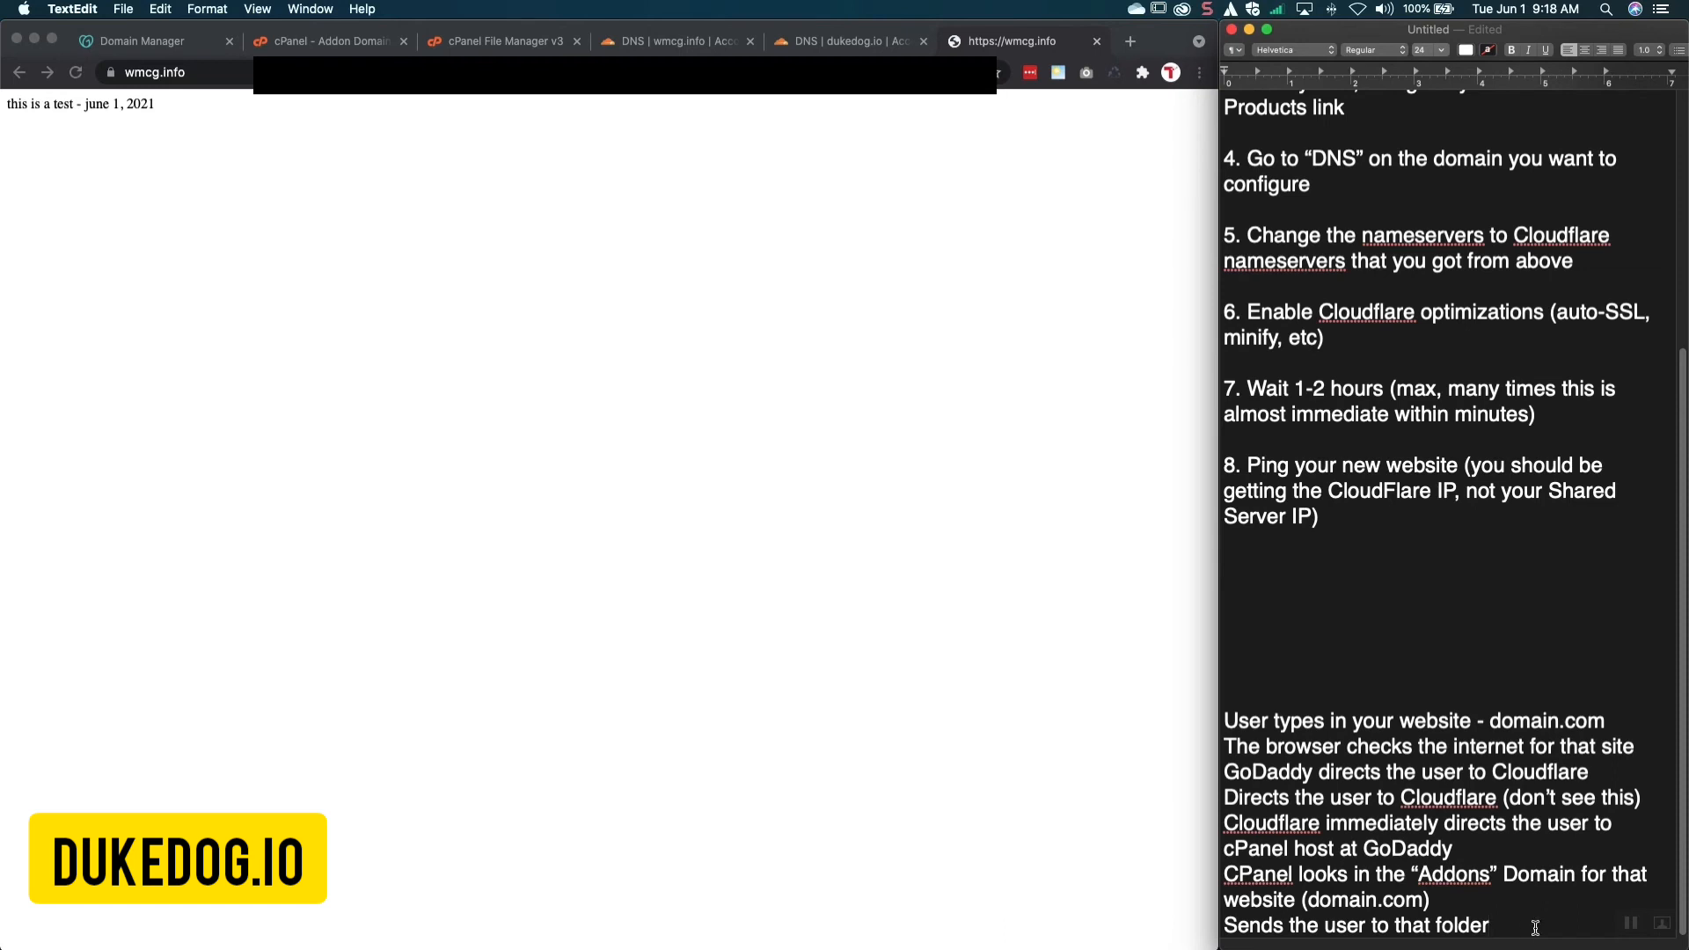
pyautogui.click(160, 112)
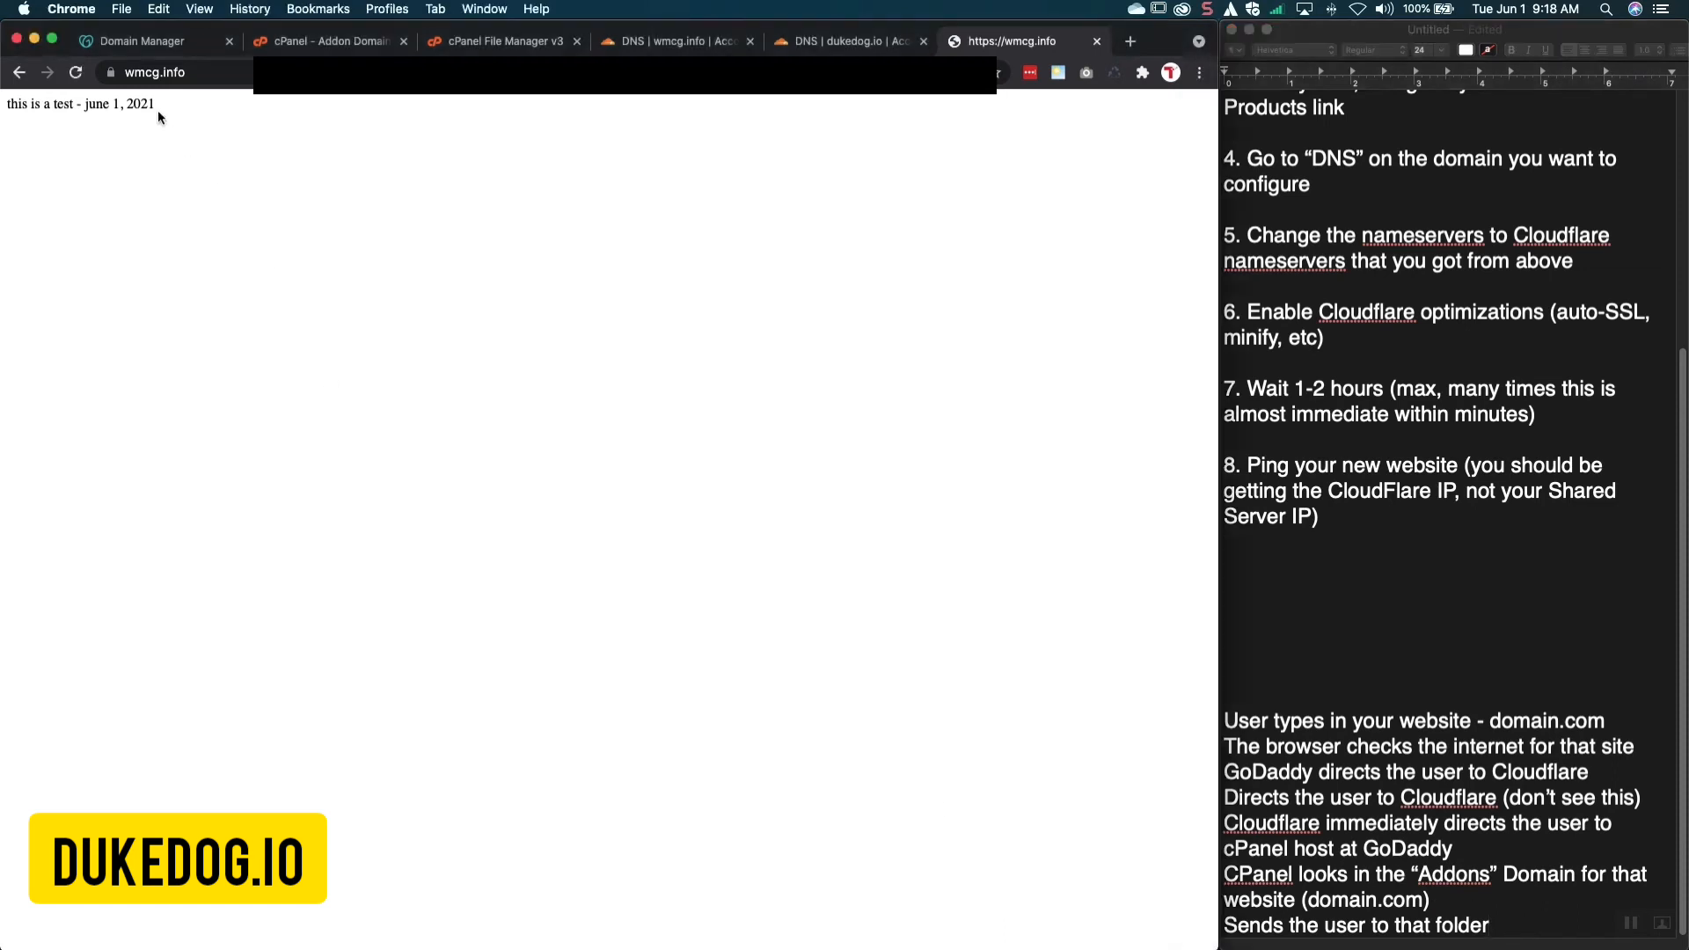
# Highlight the wmcg.info test page text, and extend the last routing line in the notes with "and default website."
pyautogui.moveTo(157, 104); pyautogui.dragTo(3, 105)
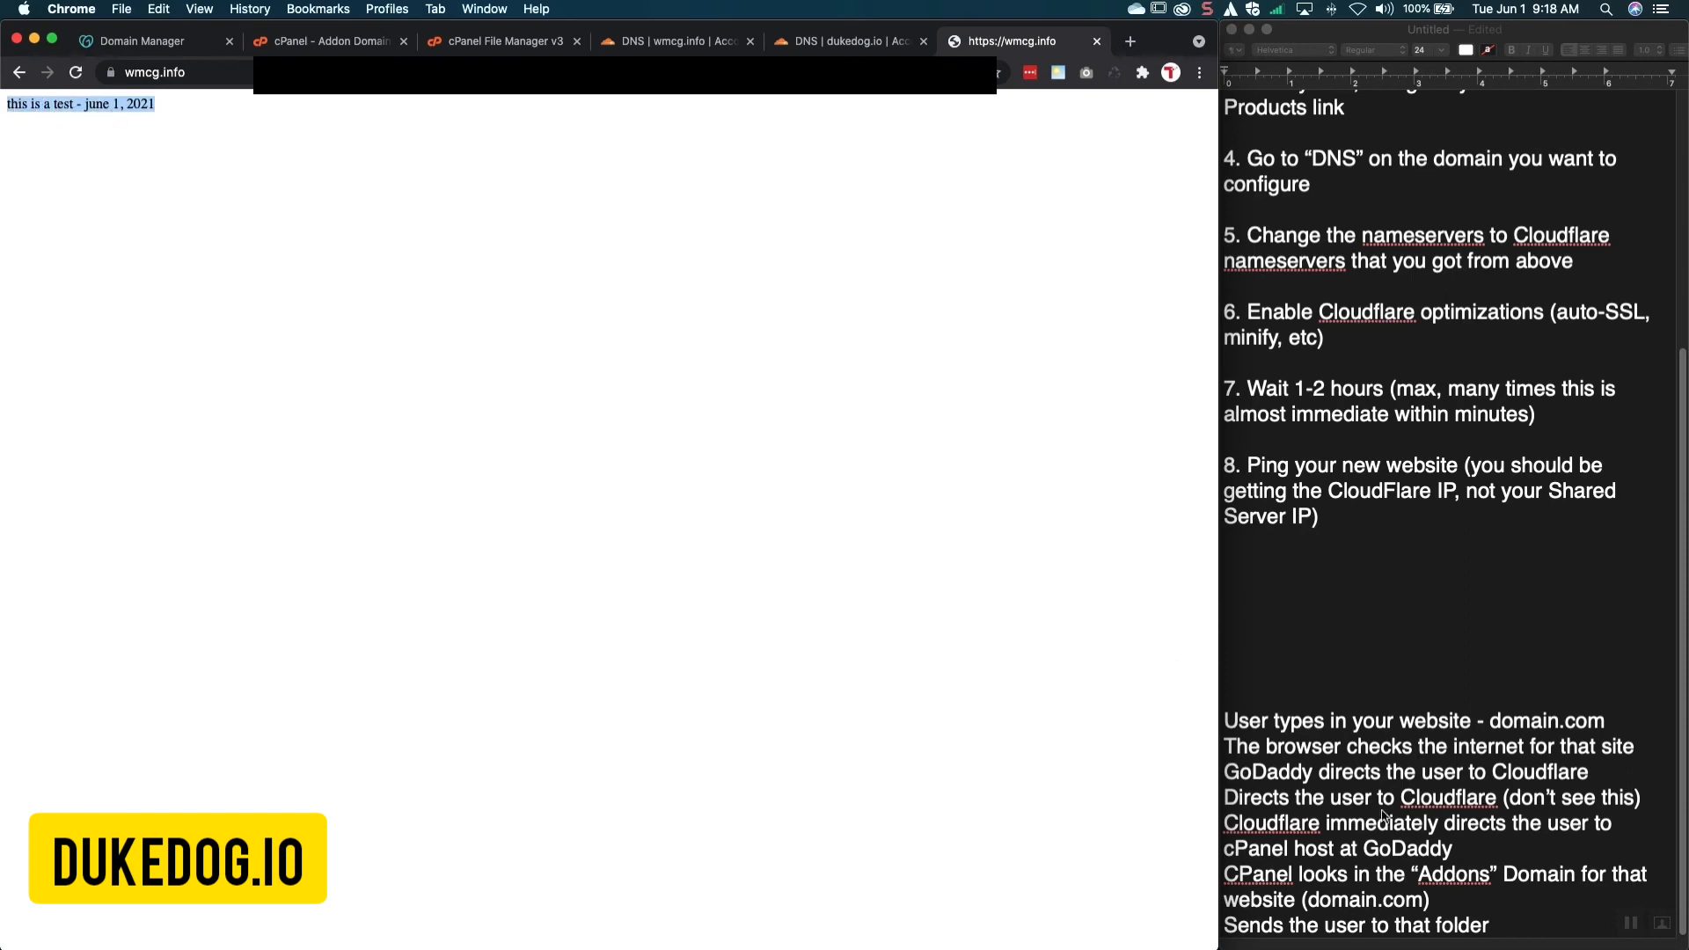
pyautogui.click(1504, 923)
pyautogui.write('and d')
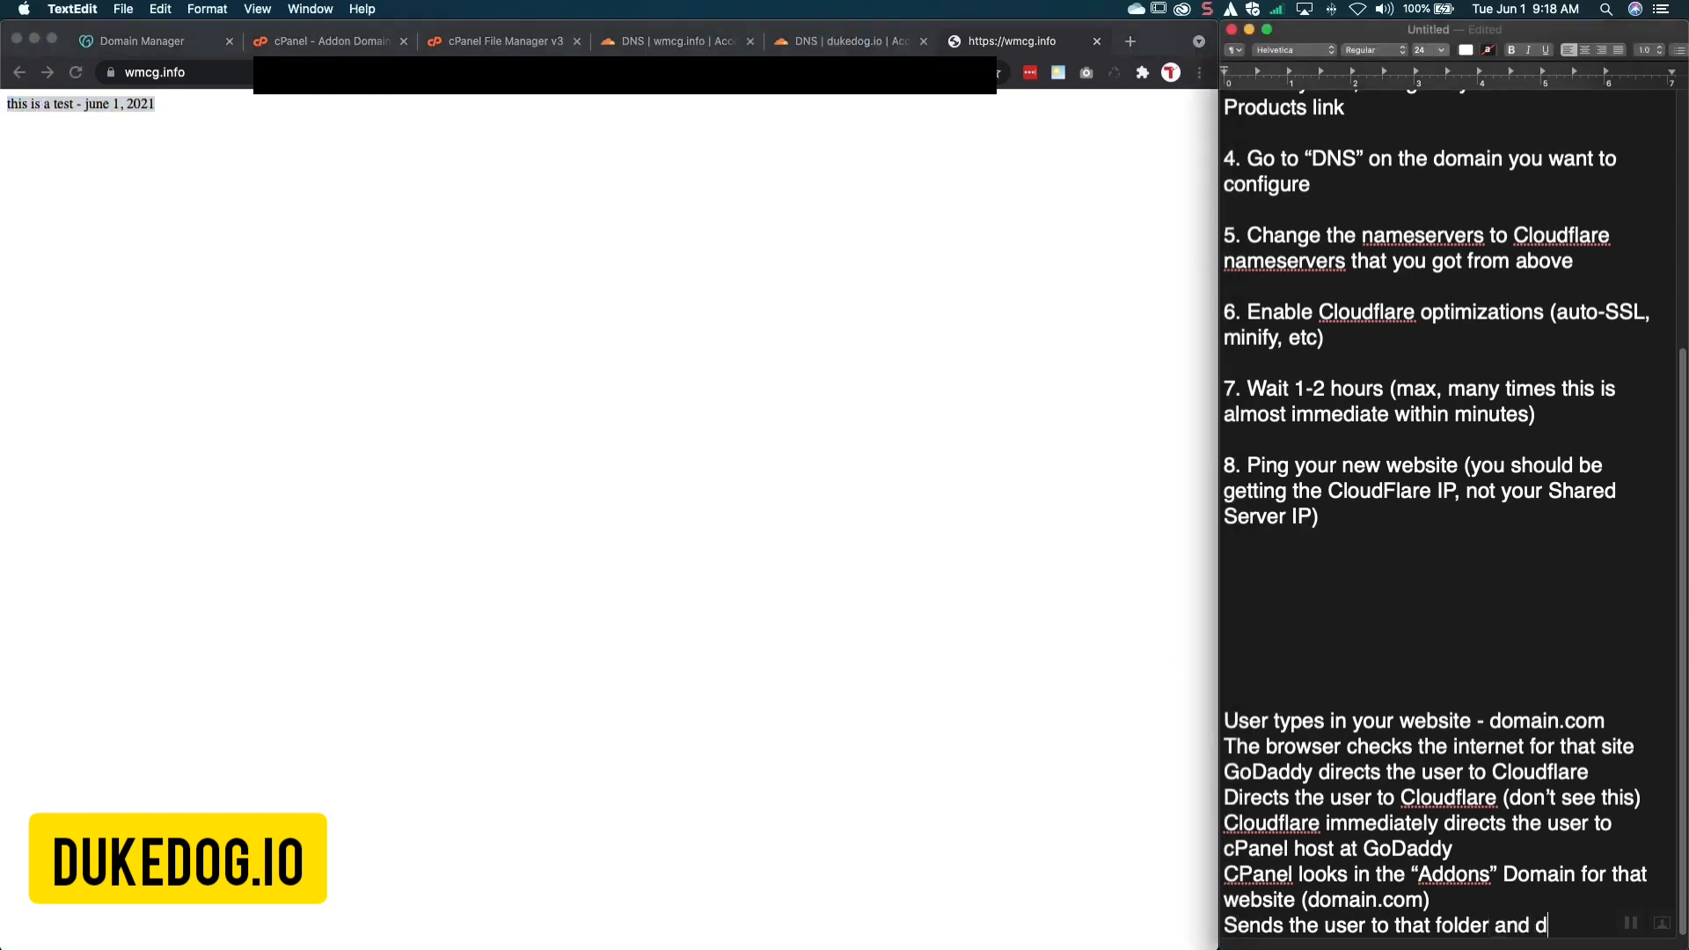
pyautogui.write('efault website.')
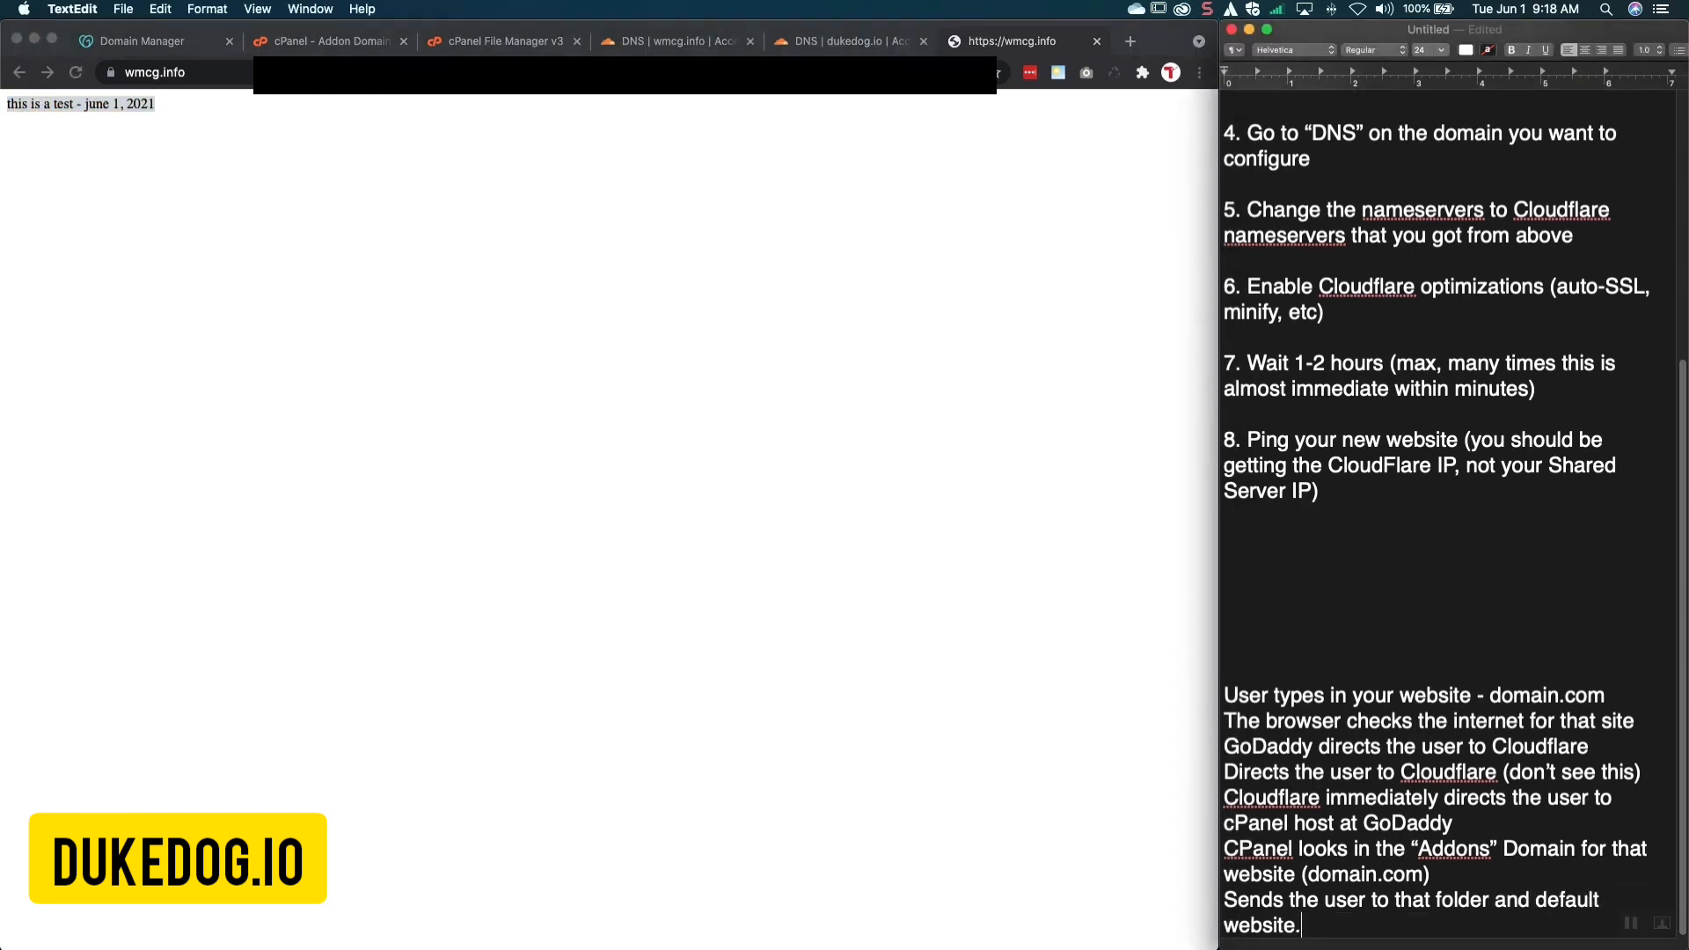
# Review the routing lines from the browser check through the Addons domain lookup, reloading the wmcg.info test page in between
pyautogui.moveTo(1223, 695); pyautogui.dragTo(1617, 885)
pyautogui.click(1249, 714)
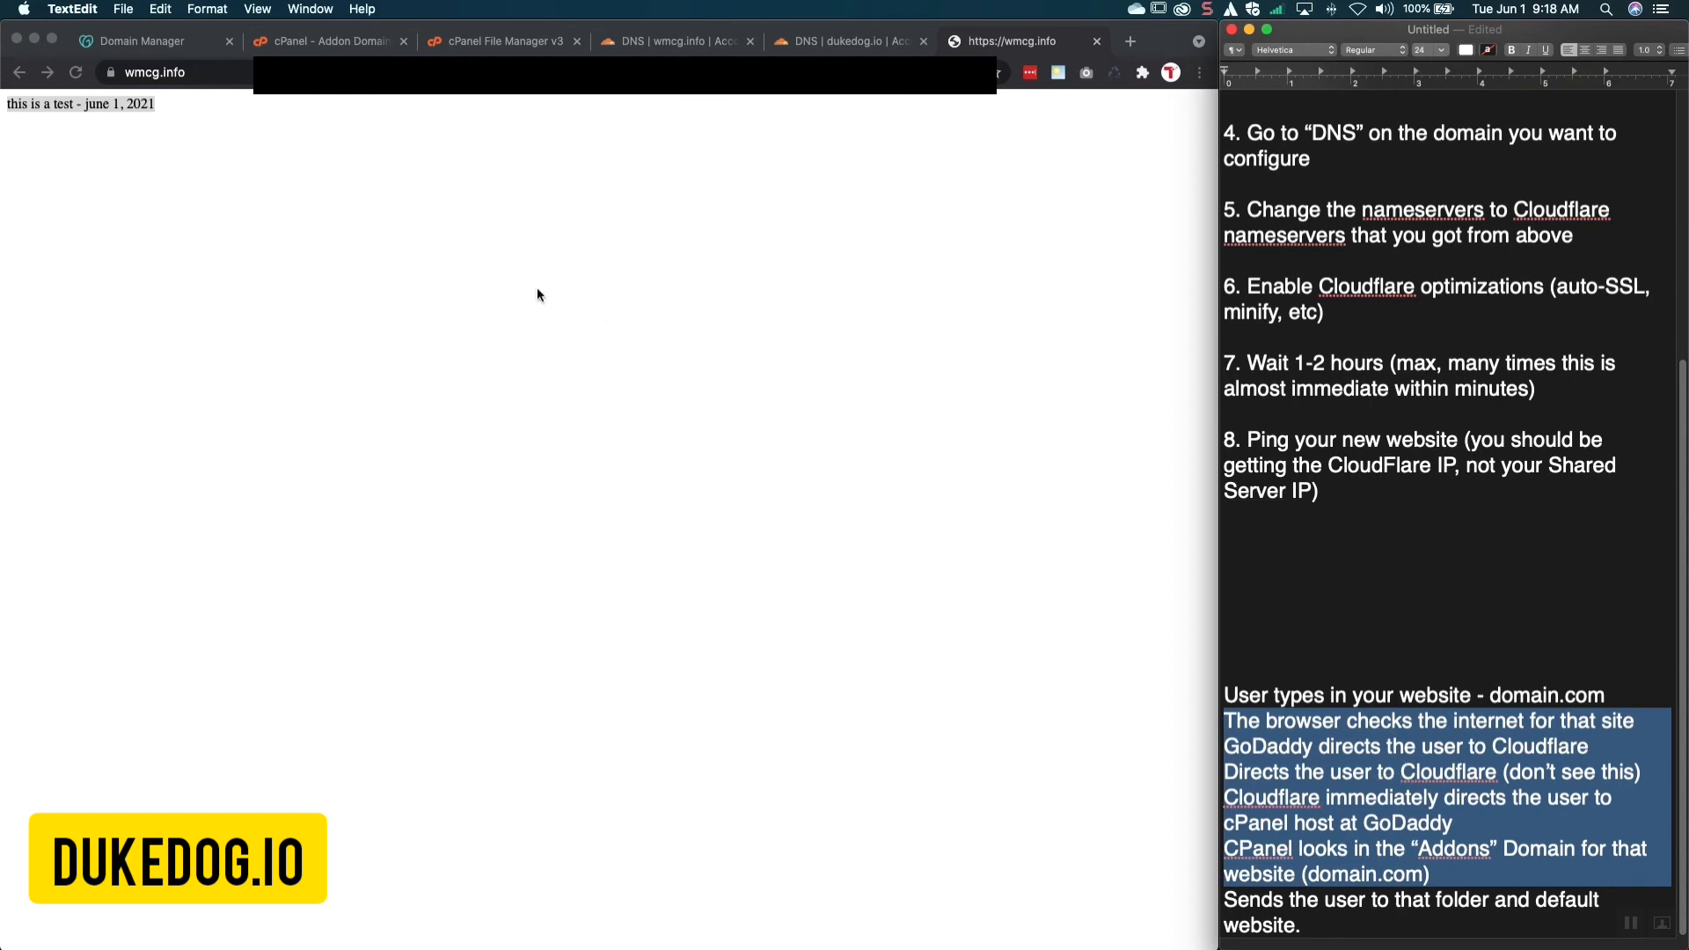
pyautogui.click(159, 72)
pyautogui.rightClick(159, 73)
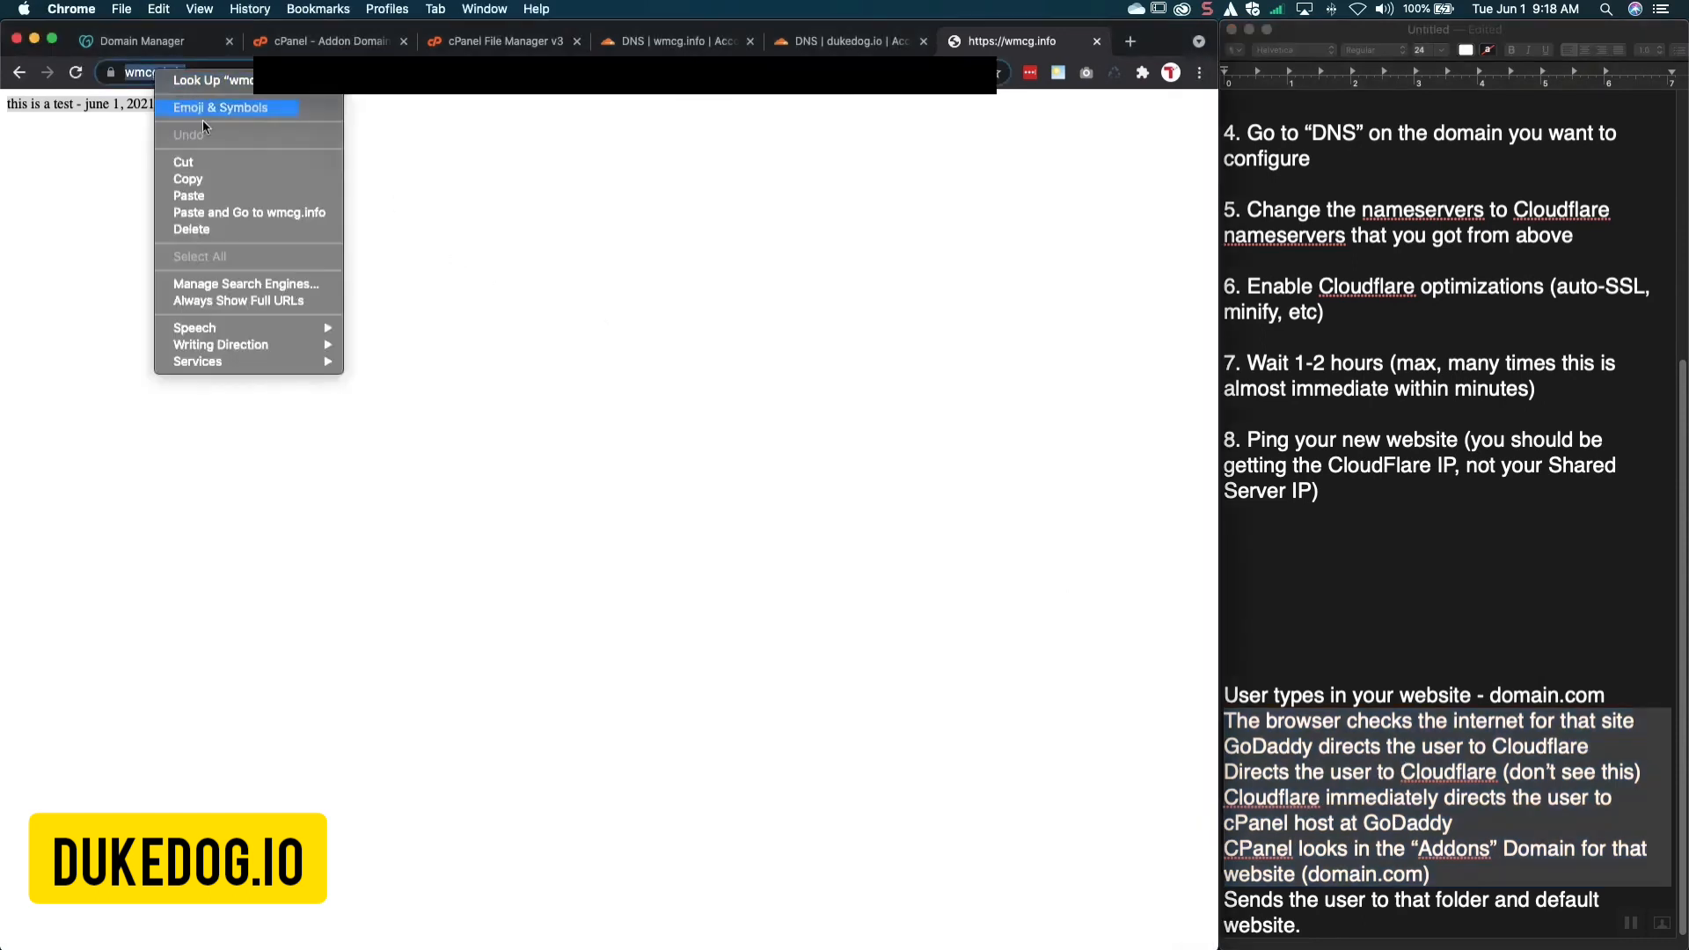
pyautogui.click(188, 174)
pyautogui.press('super+r')
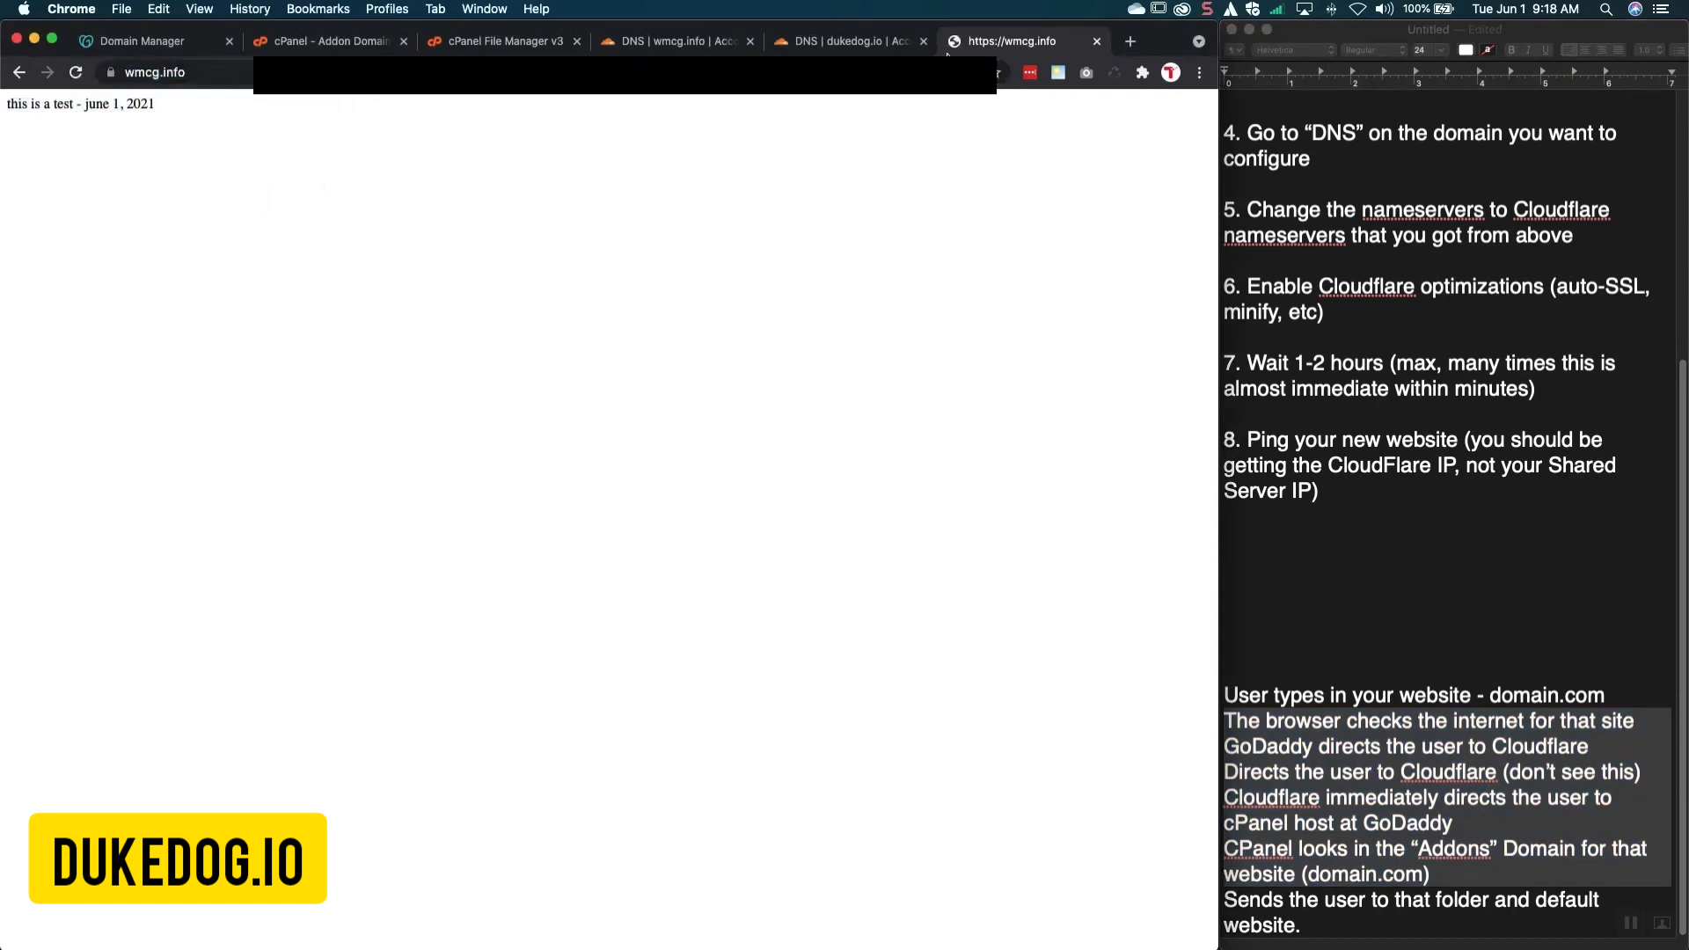
pyautogui.click(1222, 719)
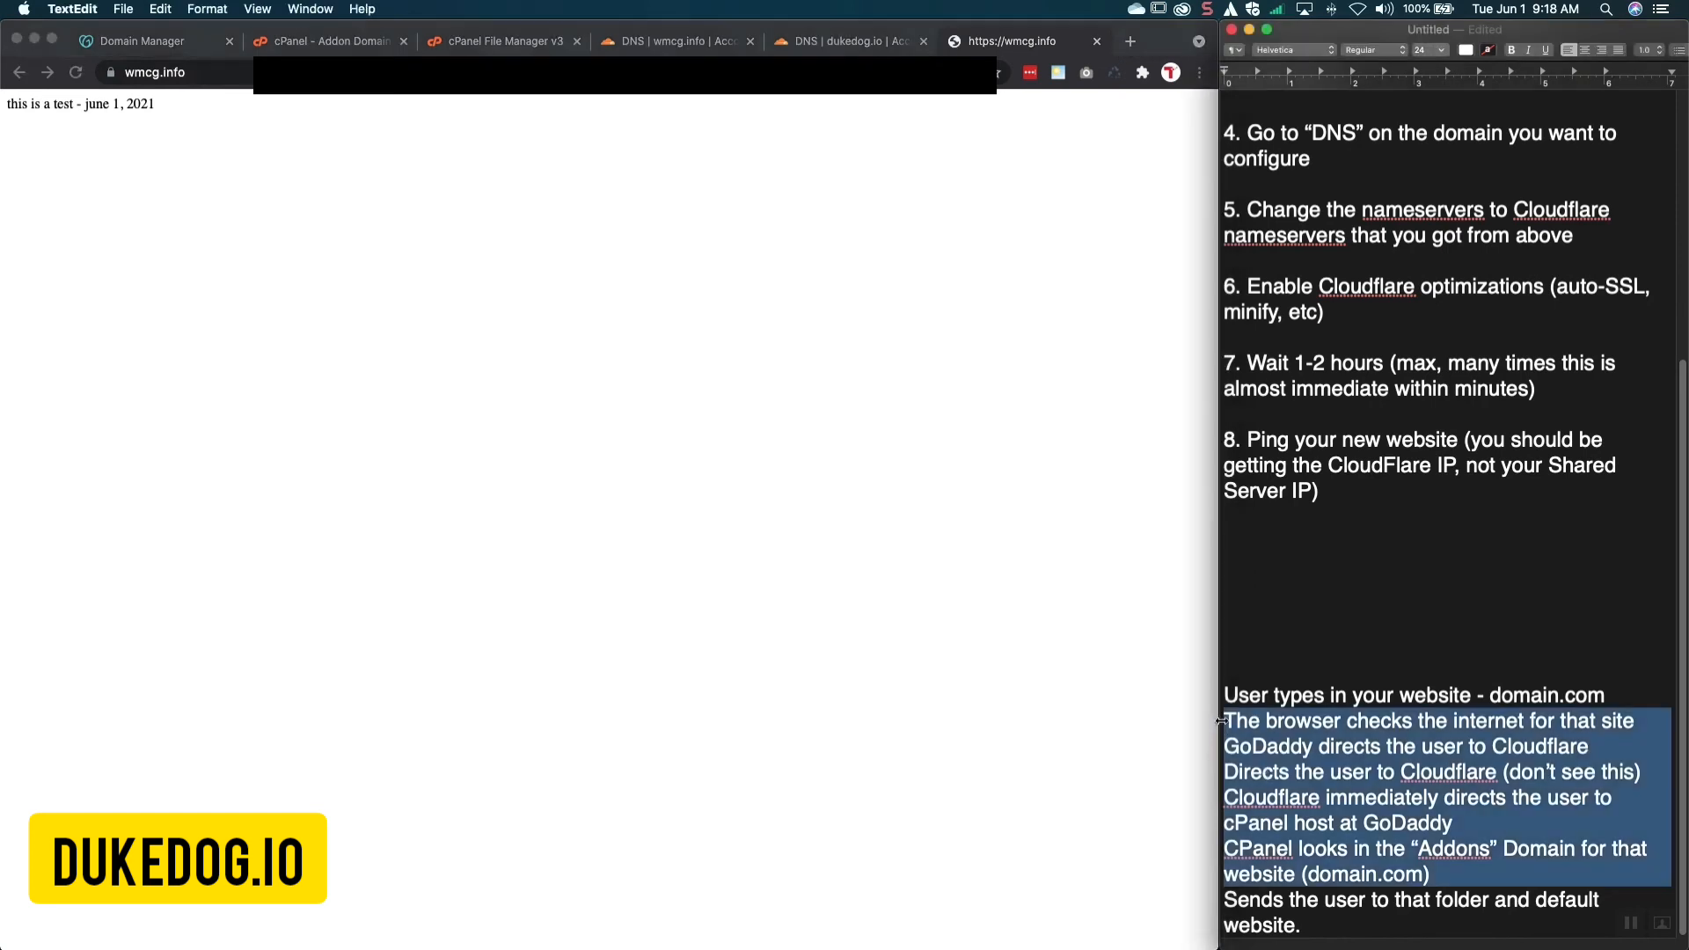
pyautogui.click(1222, 720)
pyautogui.moveTo(1228, 719); pyautogui.dragTo(1483, 866)
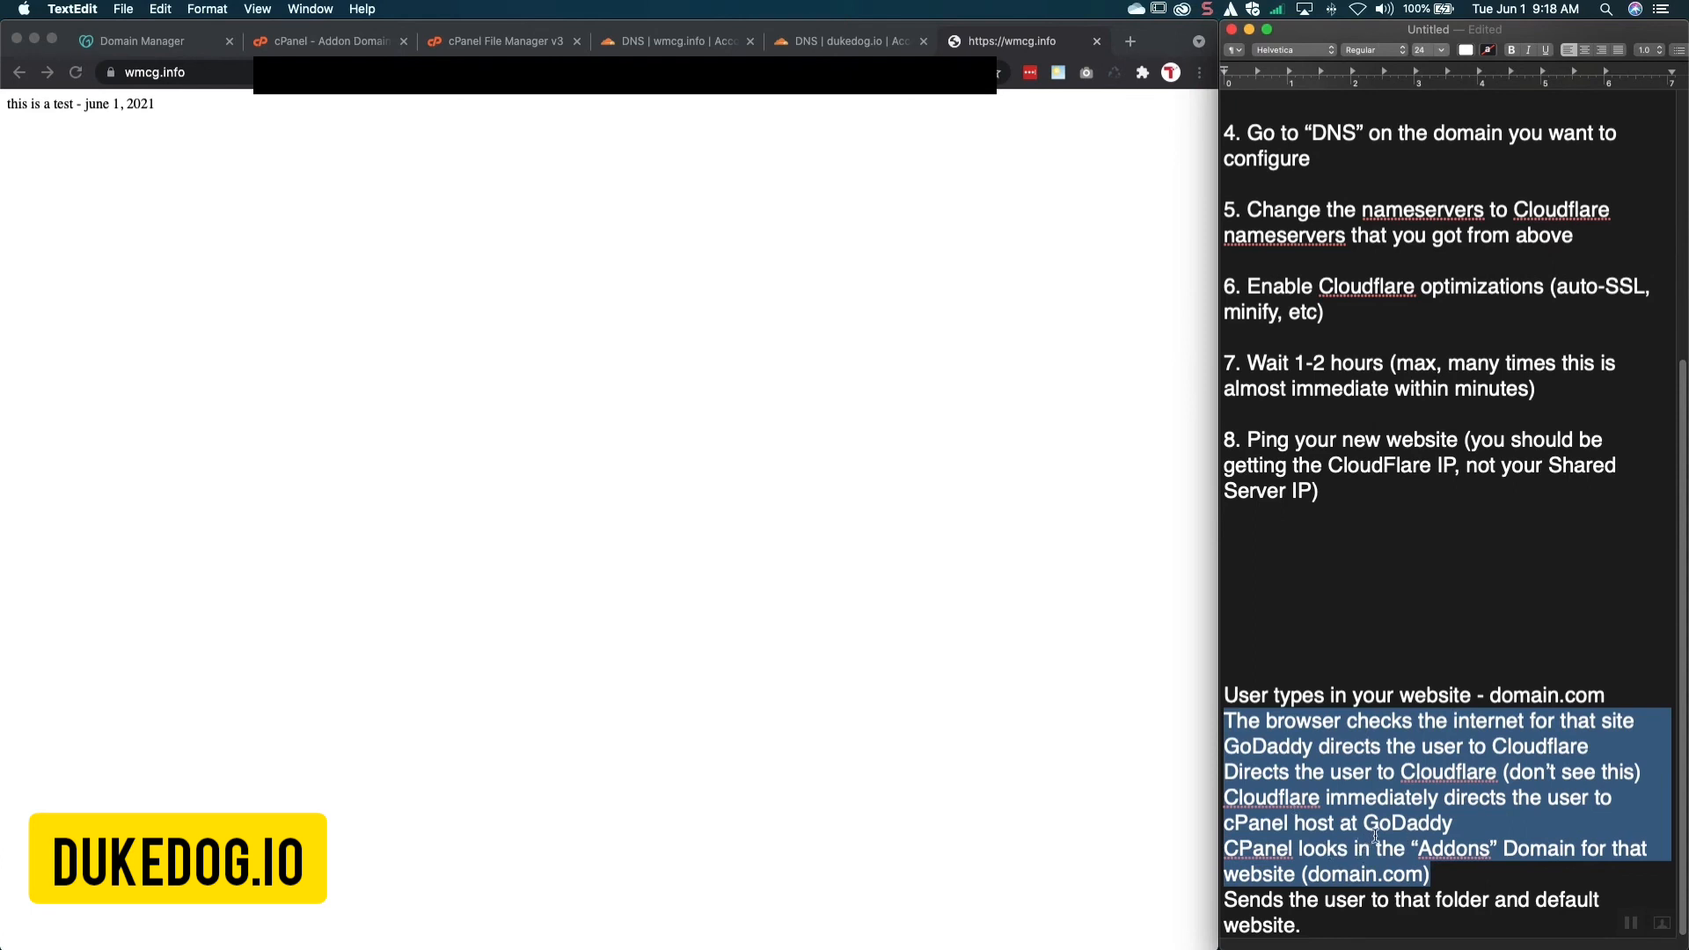
pyautogui.click(1440, 870)
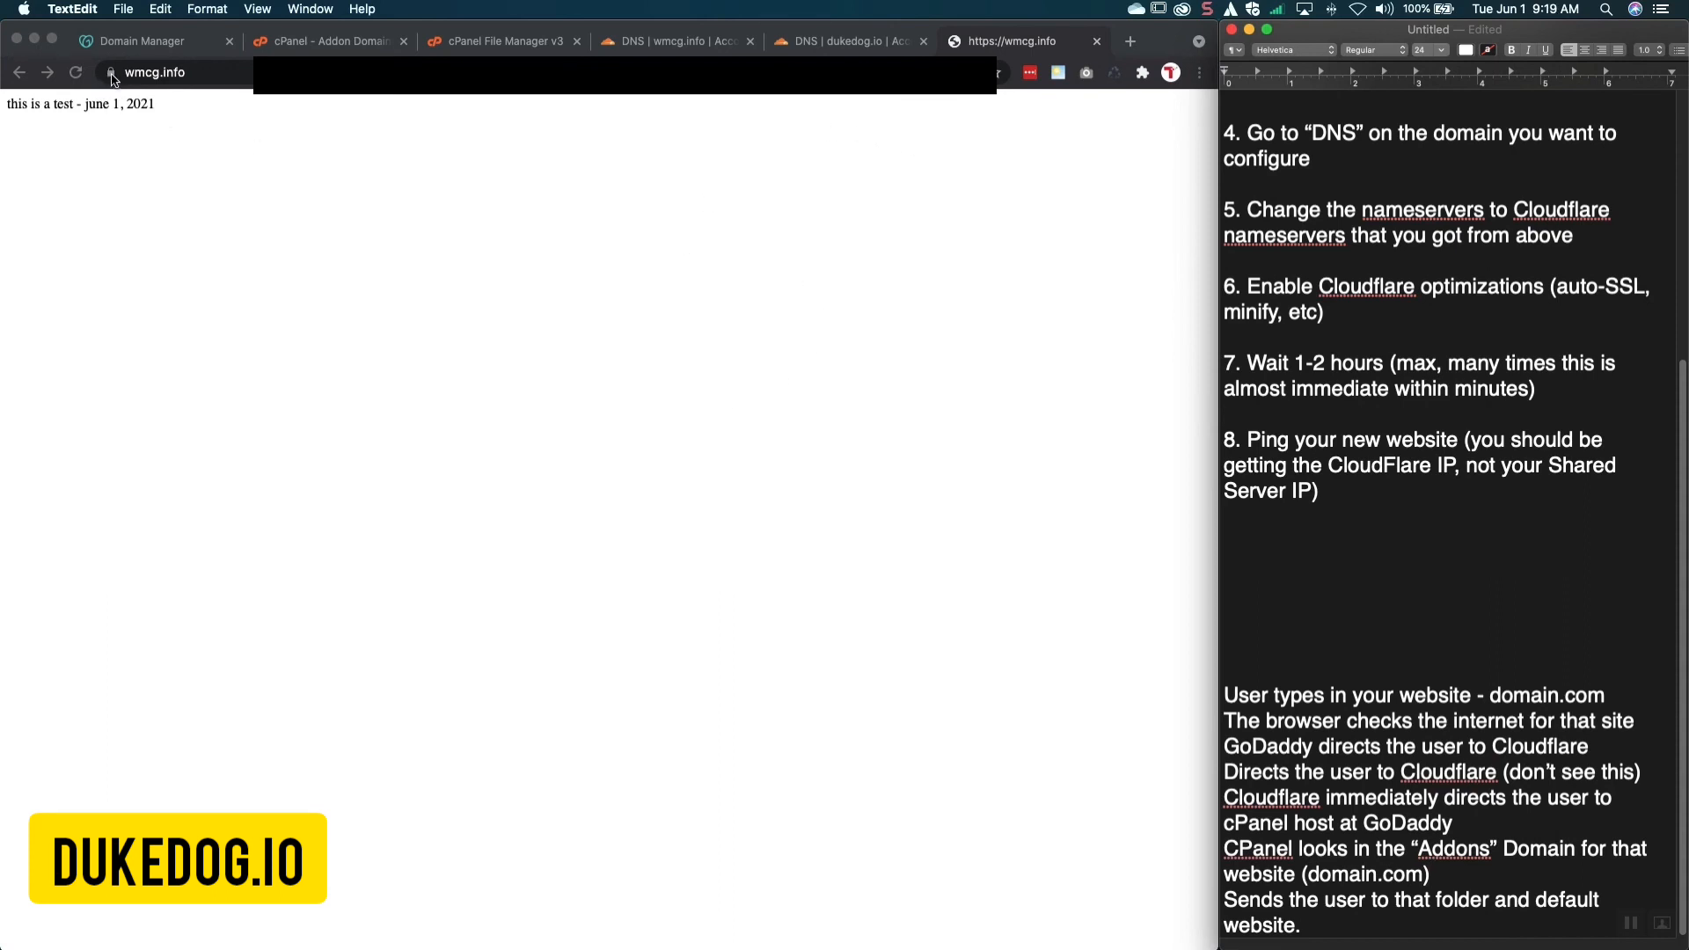
# Look over the Cloudflare account's list of sites and cPanel's Addon Domains page, highlighting the Addon Domains heading
pyautogui.click(653, 47)
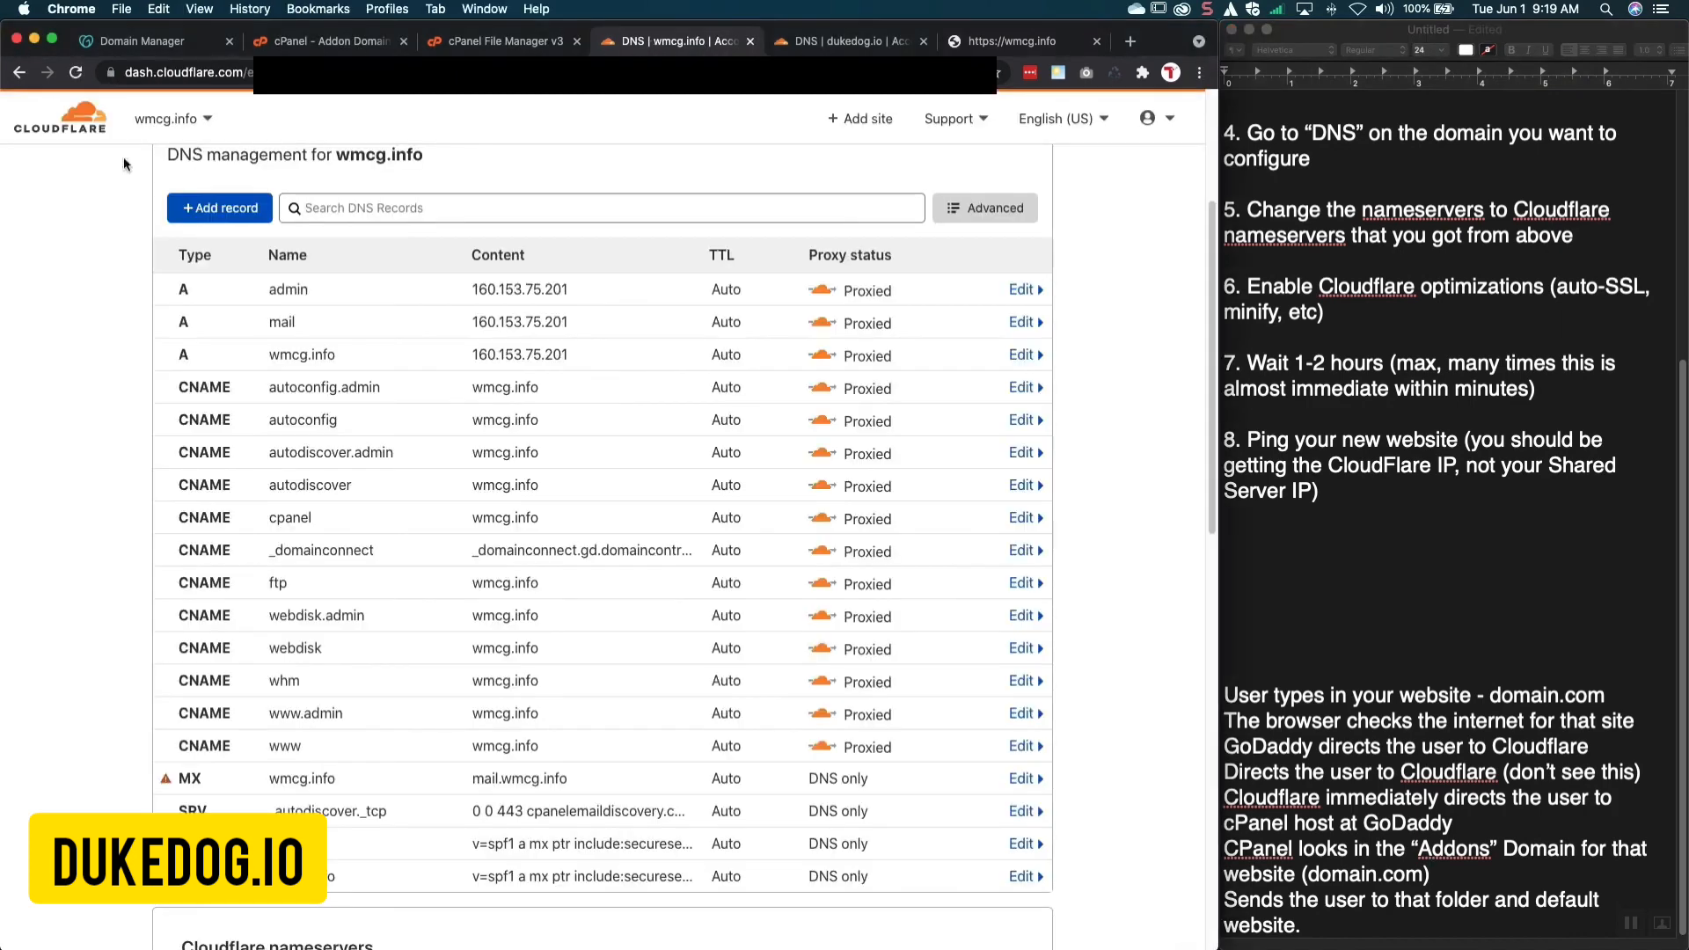
pyautogui.click(46, 128)
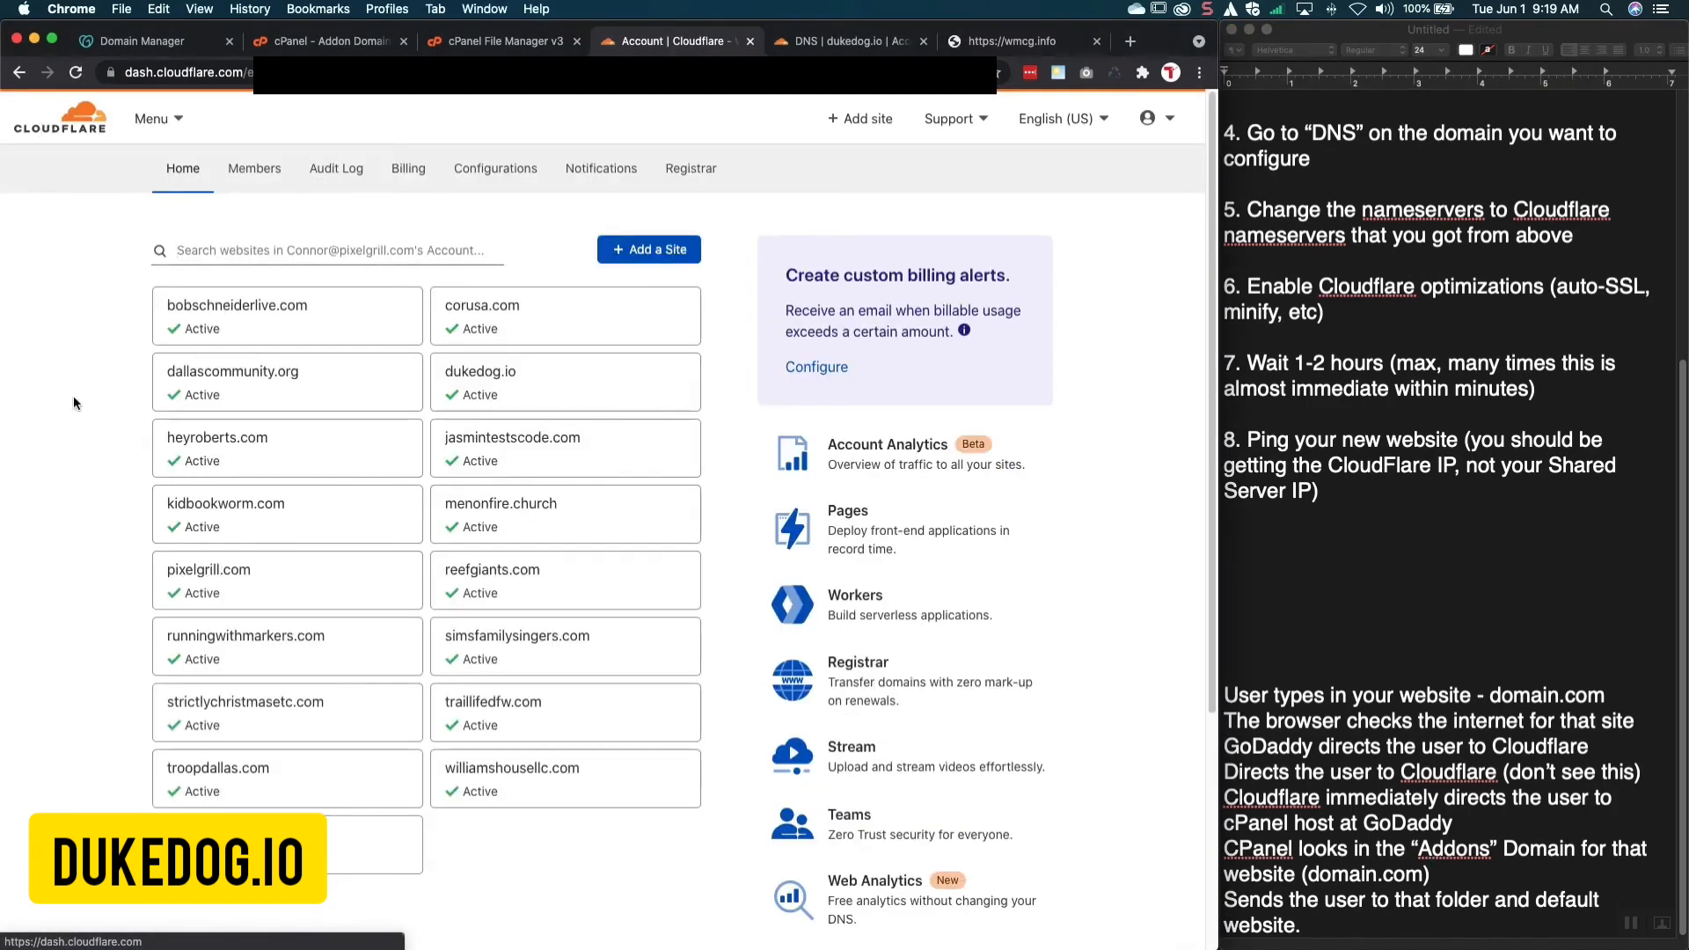
pyautogui.scroll(-3, 74, 403)
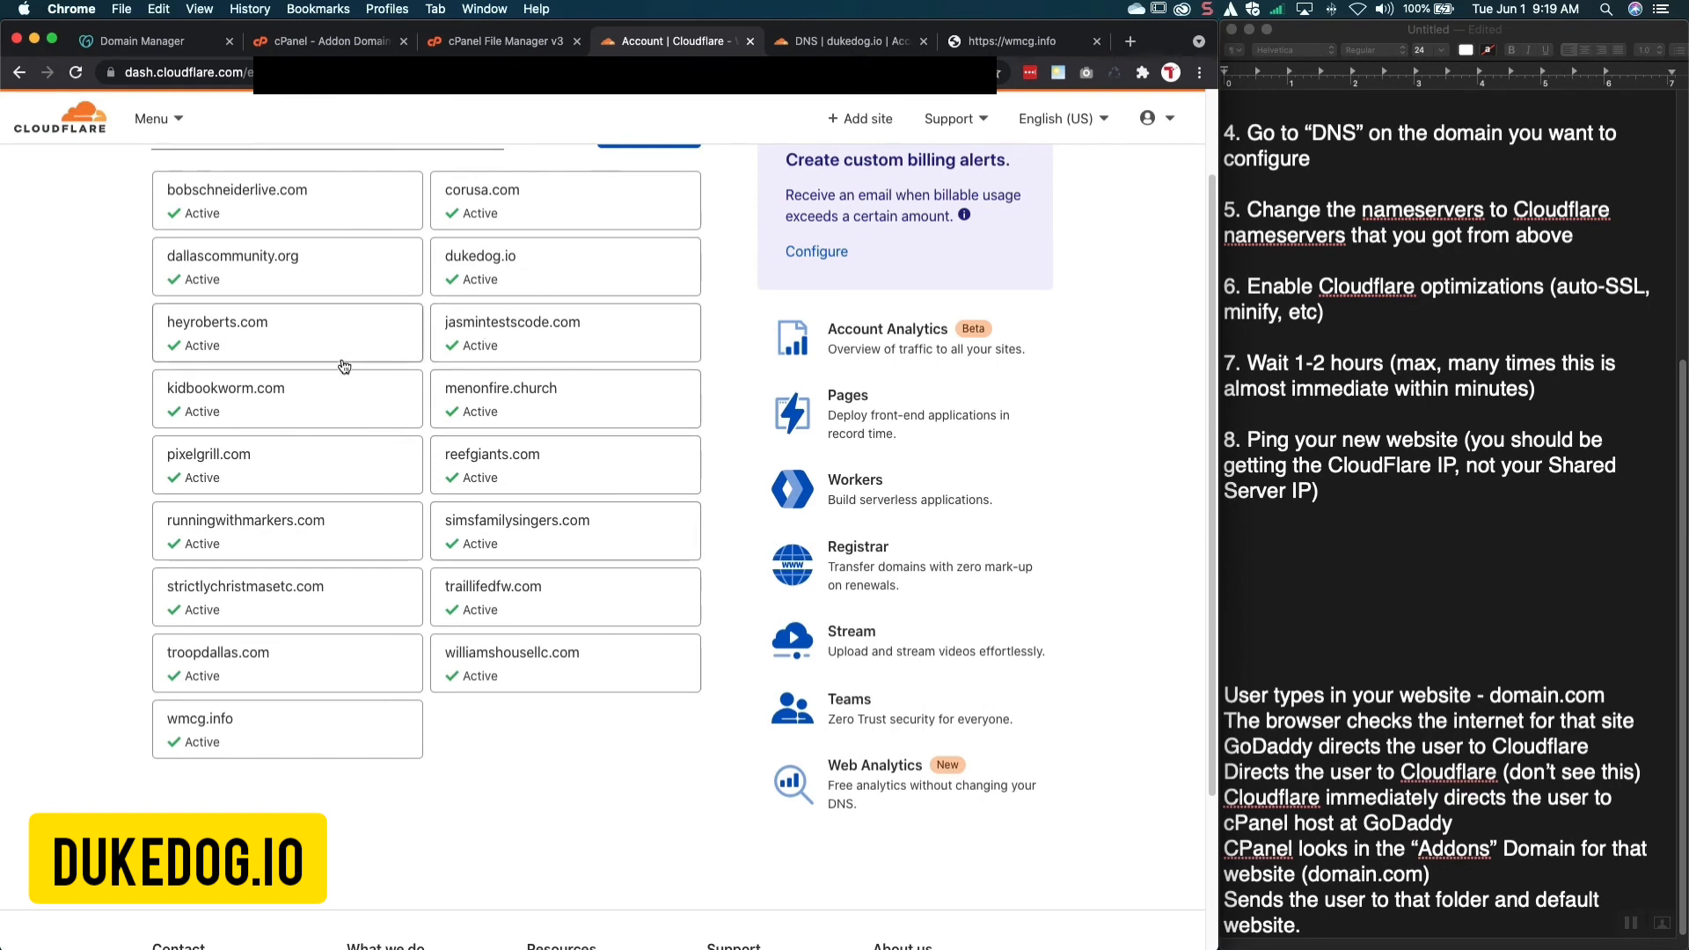
pyautogui.scroll(3, 370, 328)
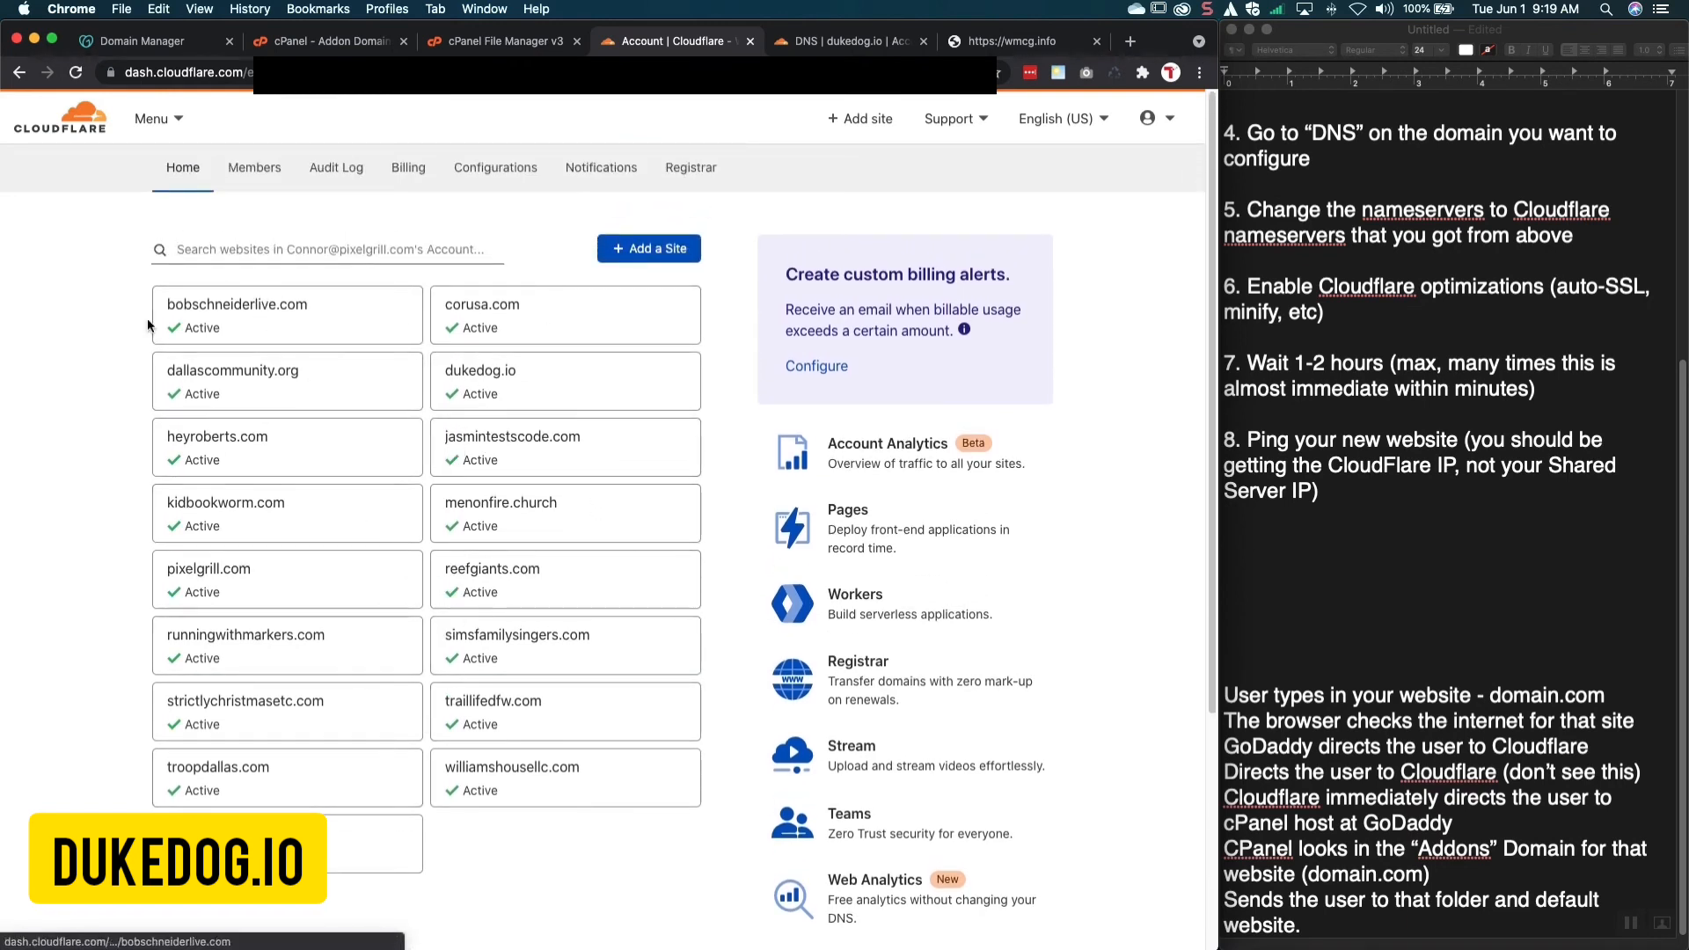
pyautogui.click(333, 50)
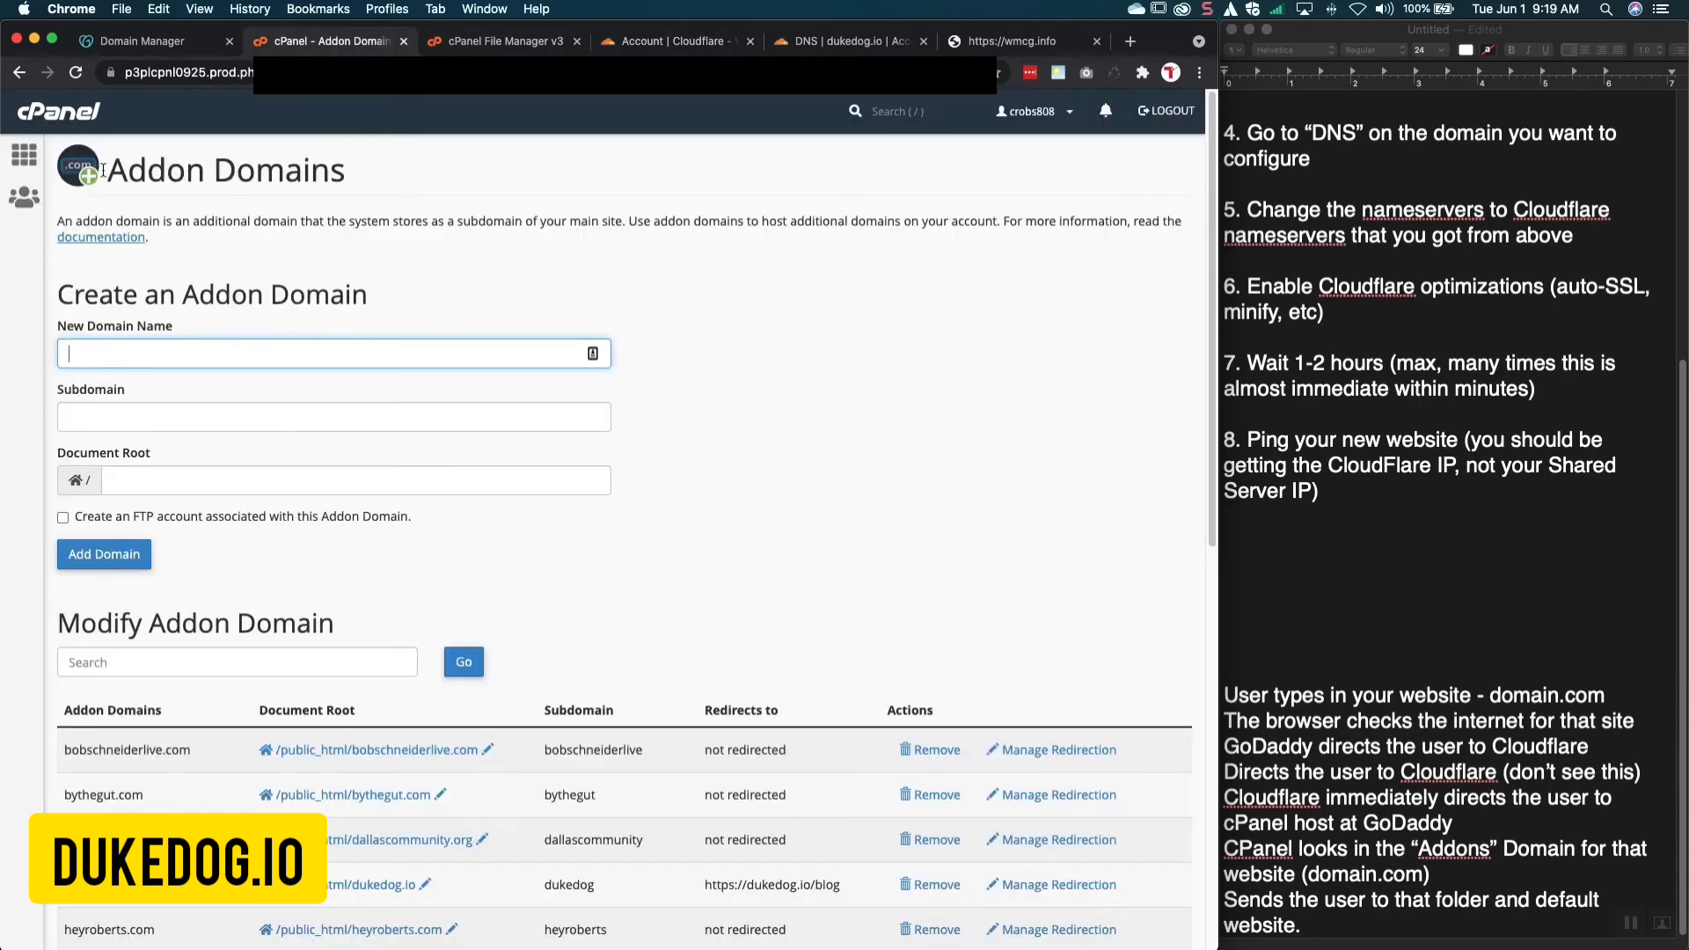
pyautogui.moveTo(103, 170); pyautogui.dragTo(368, 175)
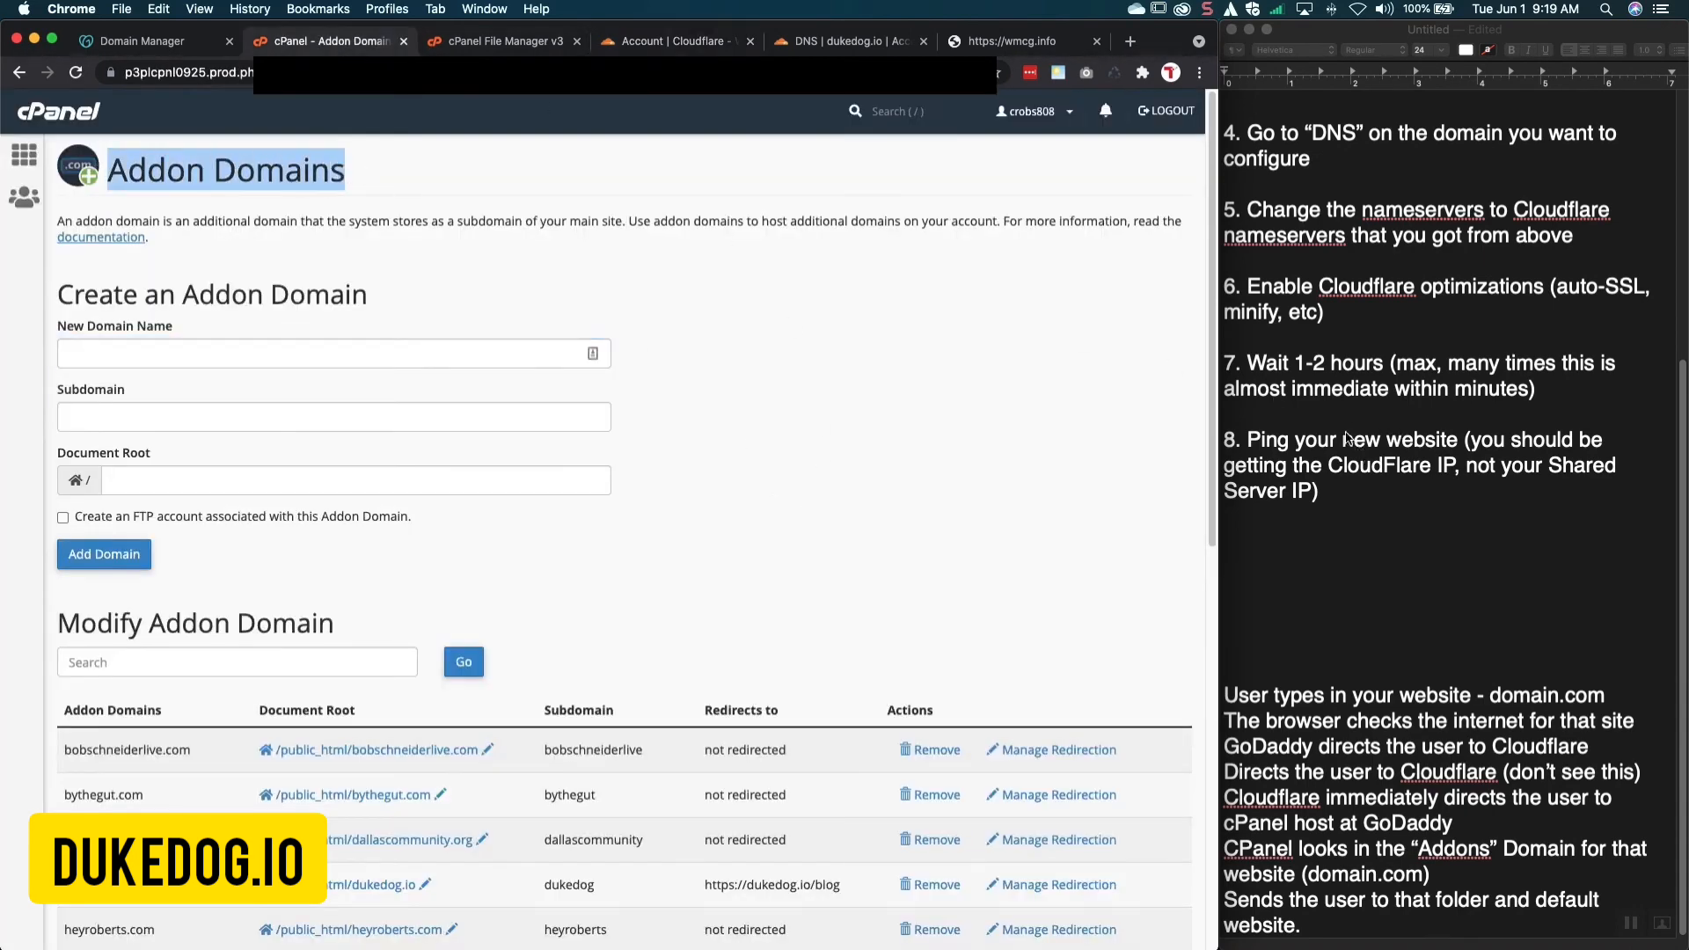
# Insert "0. Login to cPanel Host, add new “Add-on” Domain for your new website." under the STEPS heading, with blank lines around it
pyautogui.click(1348, 497)
pyautogui.scroll(5, 1348, 498)
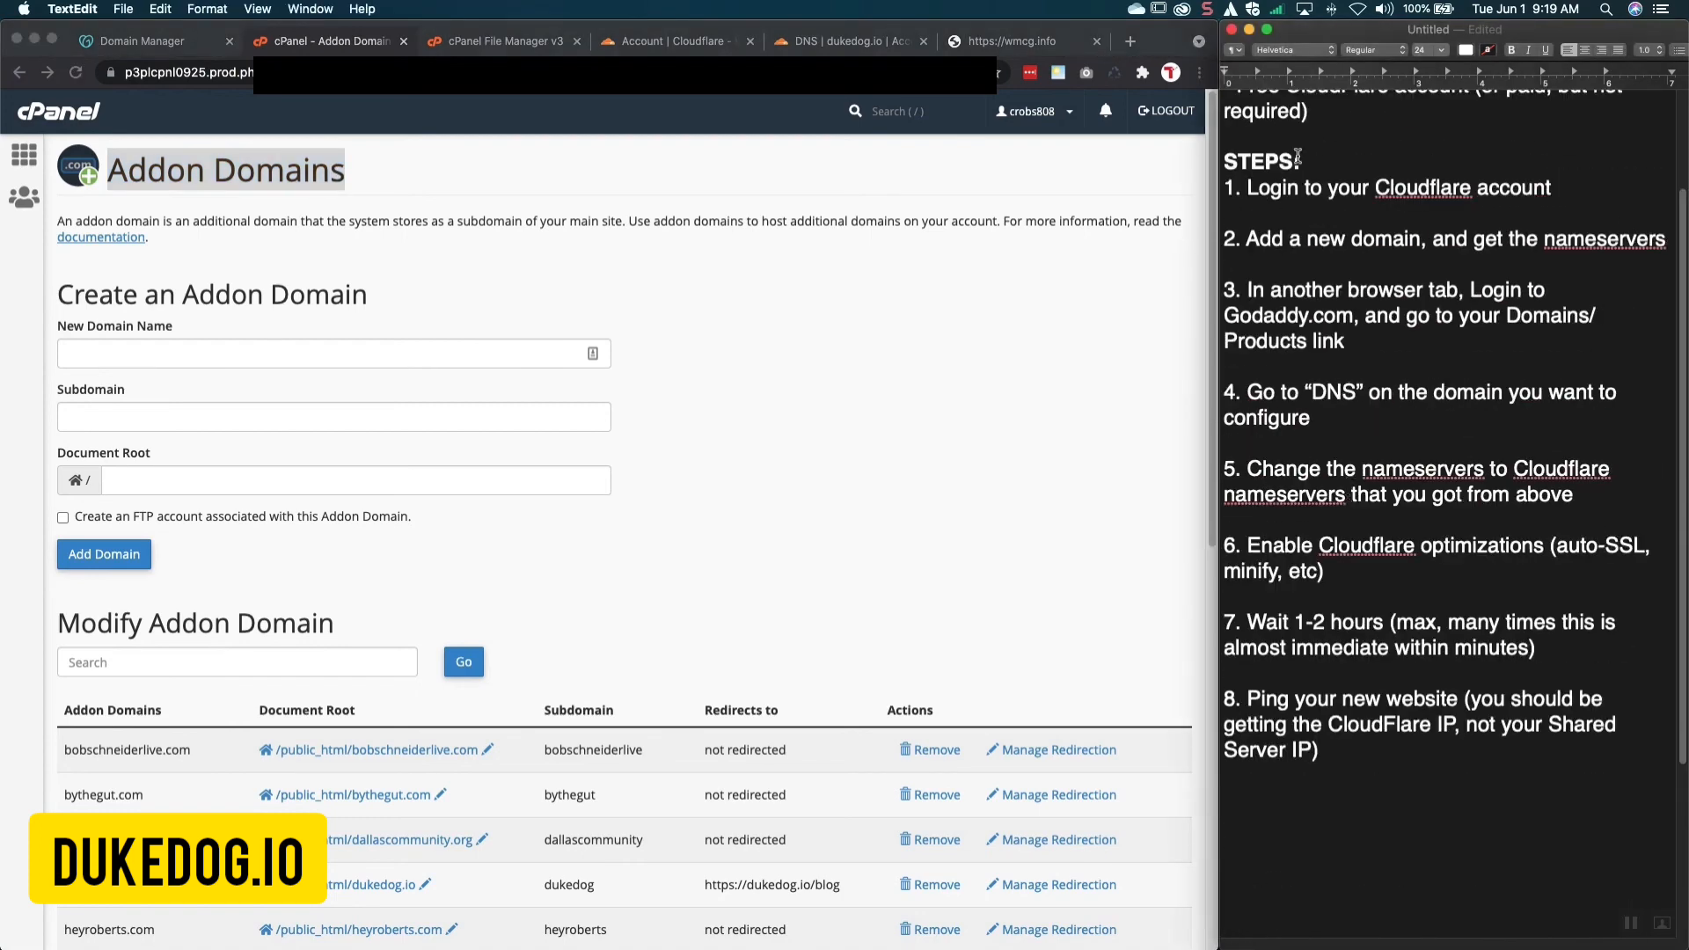
pyautogui.click(1328, 154)
pyautogui.press('Return')
pyautogui.press('Return')
pyautogui.write('0')
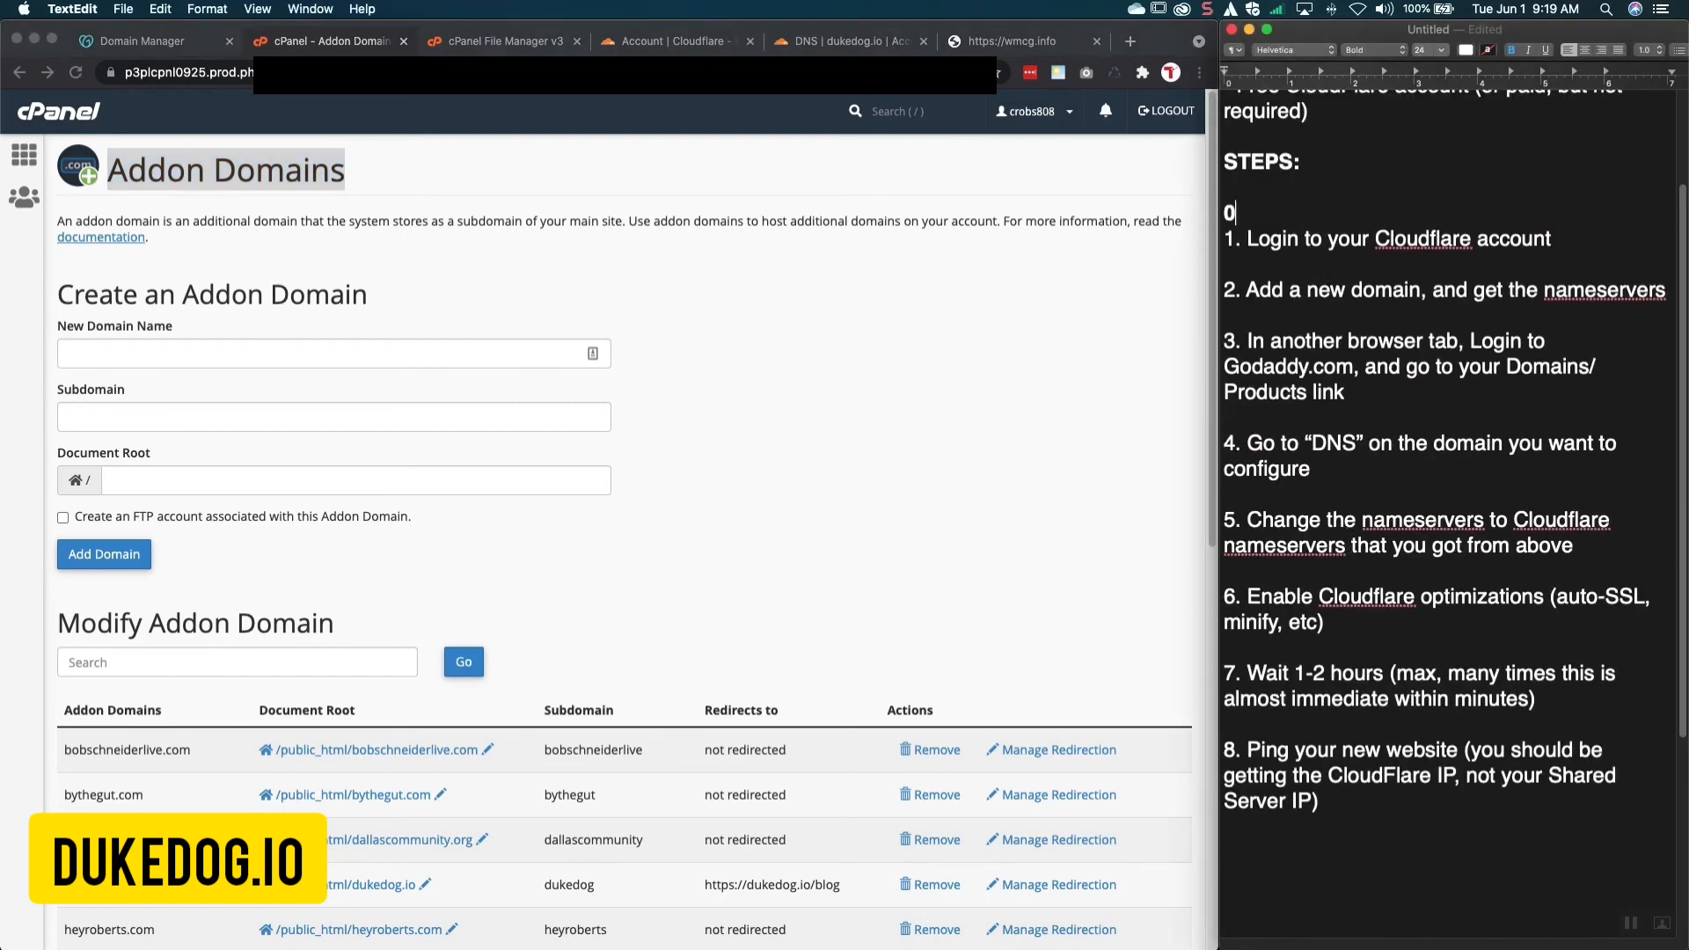
pyautogui.write('. Login to cPanel Ho')
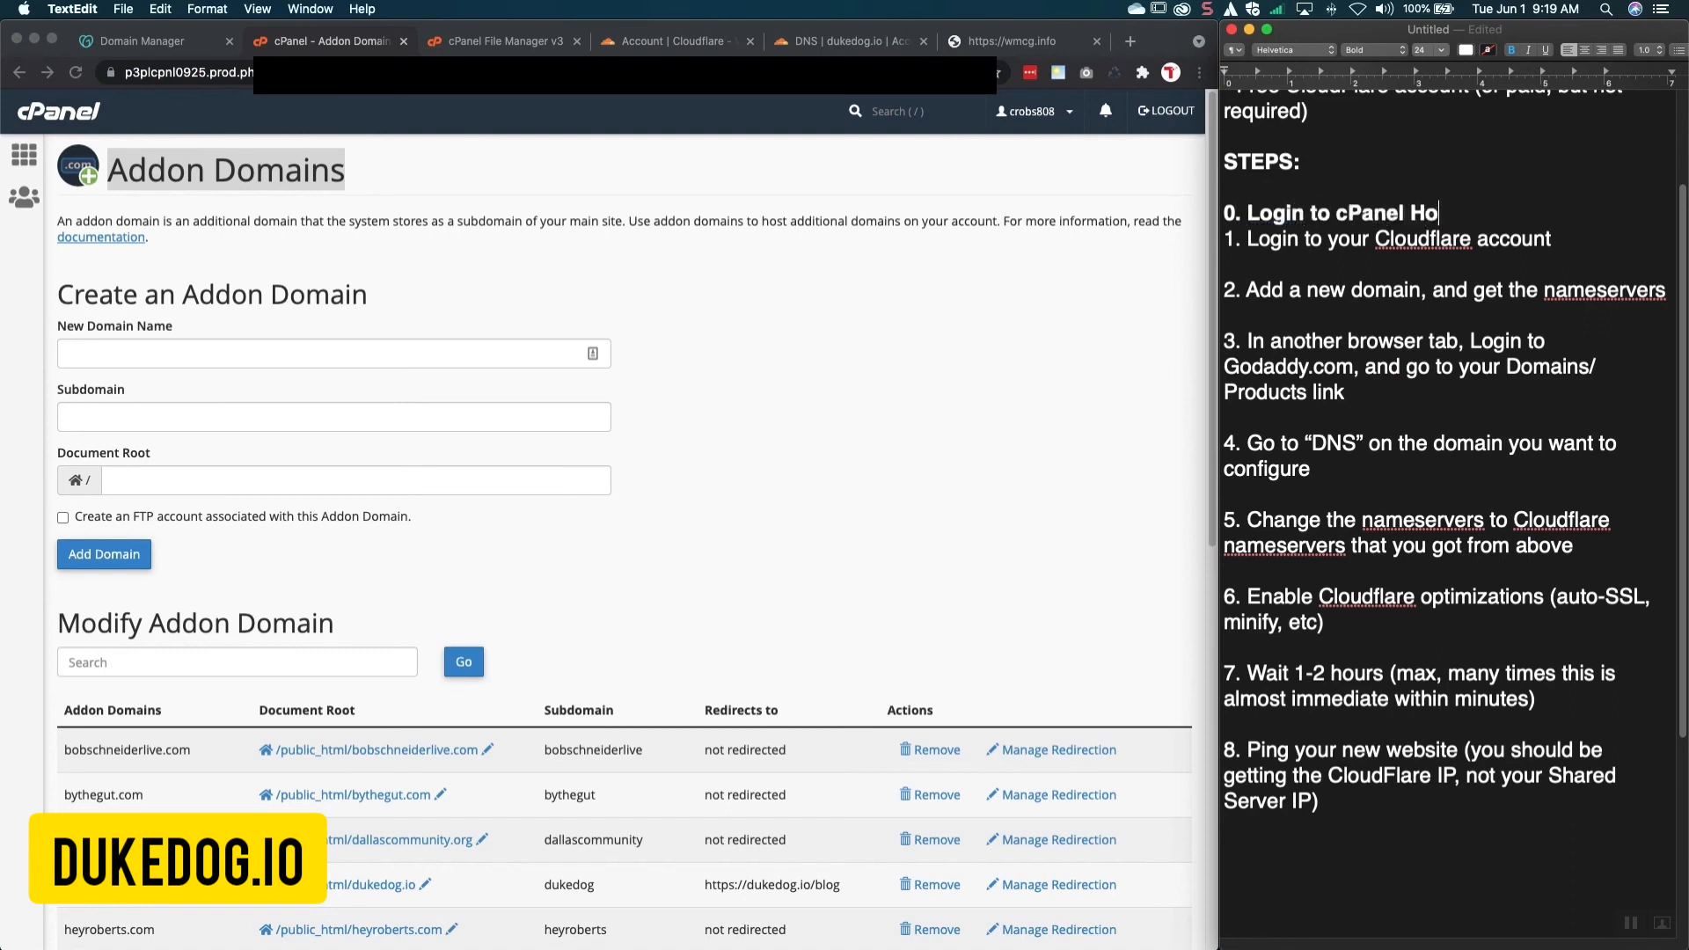
pyautogui.write('st, add new "')
pyautogui.write('Add-on" Doami')
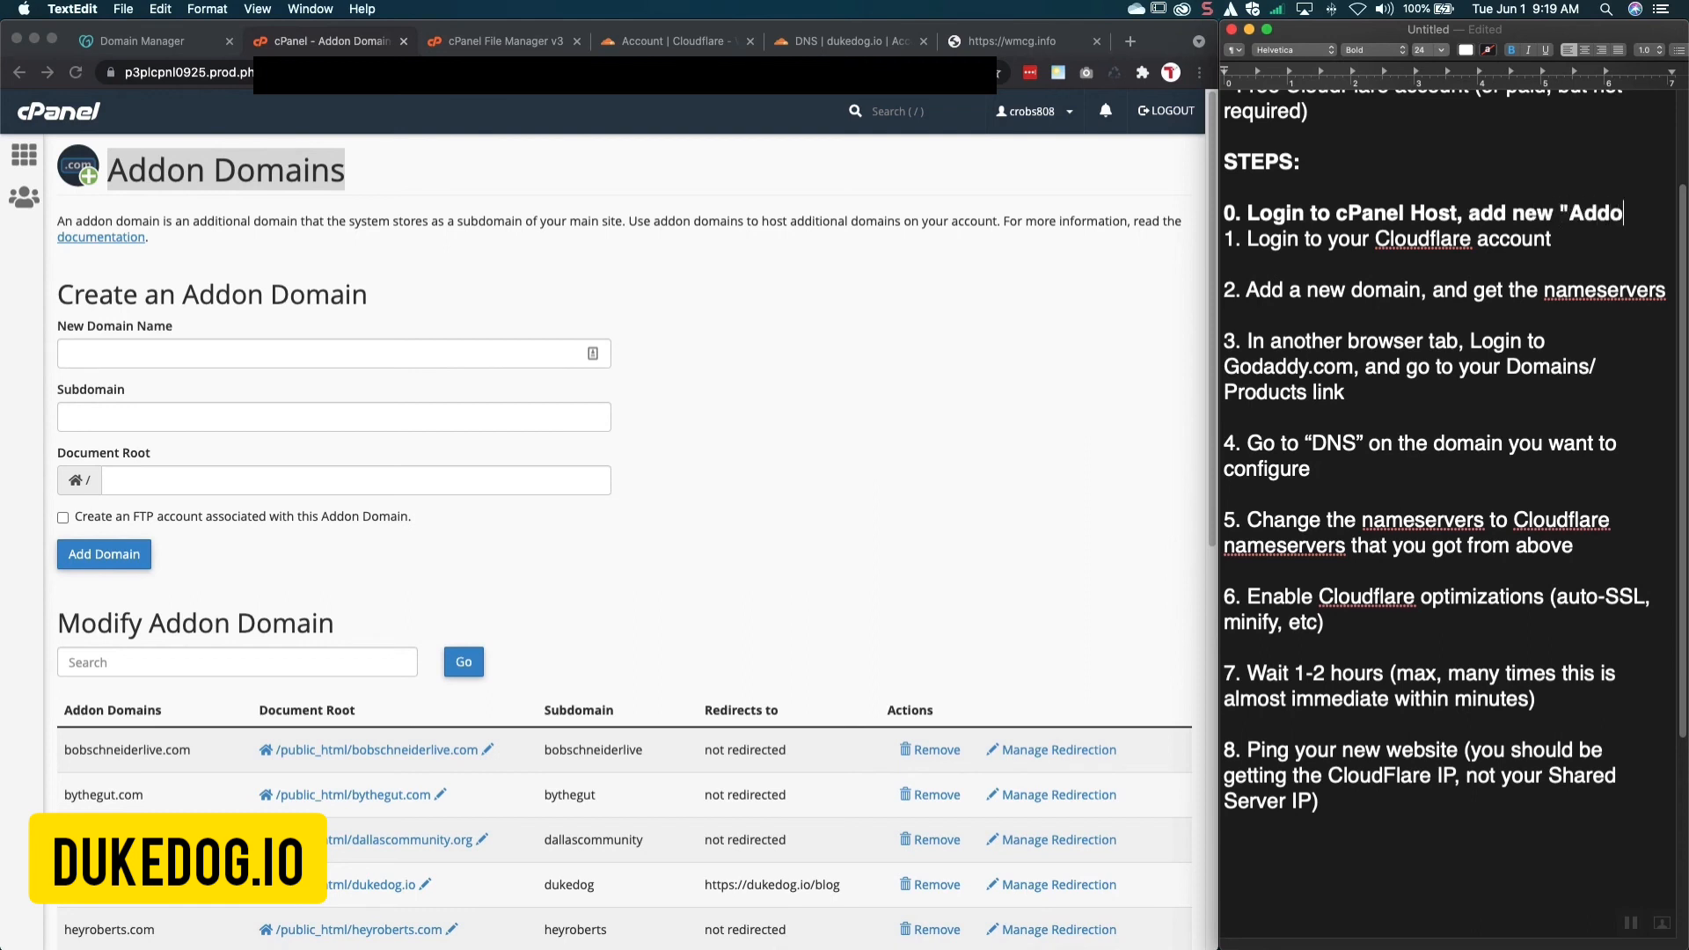
pyautogui.write(' for')
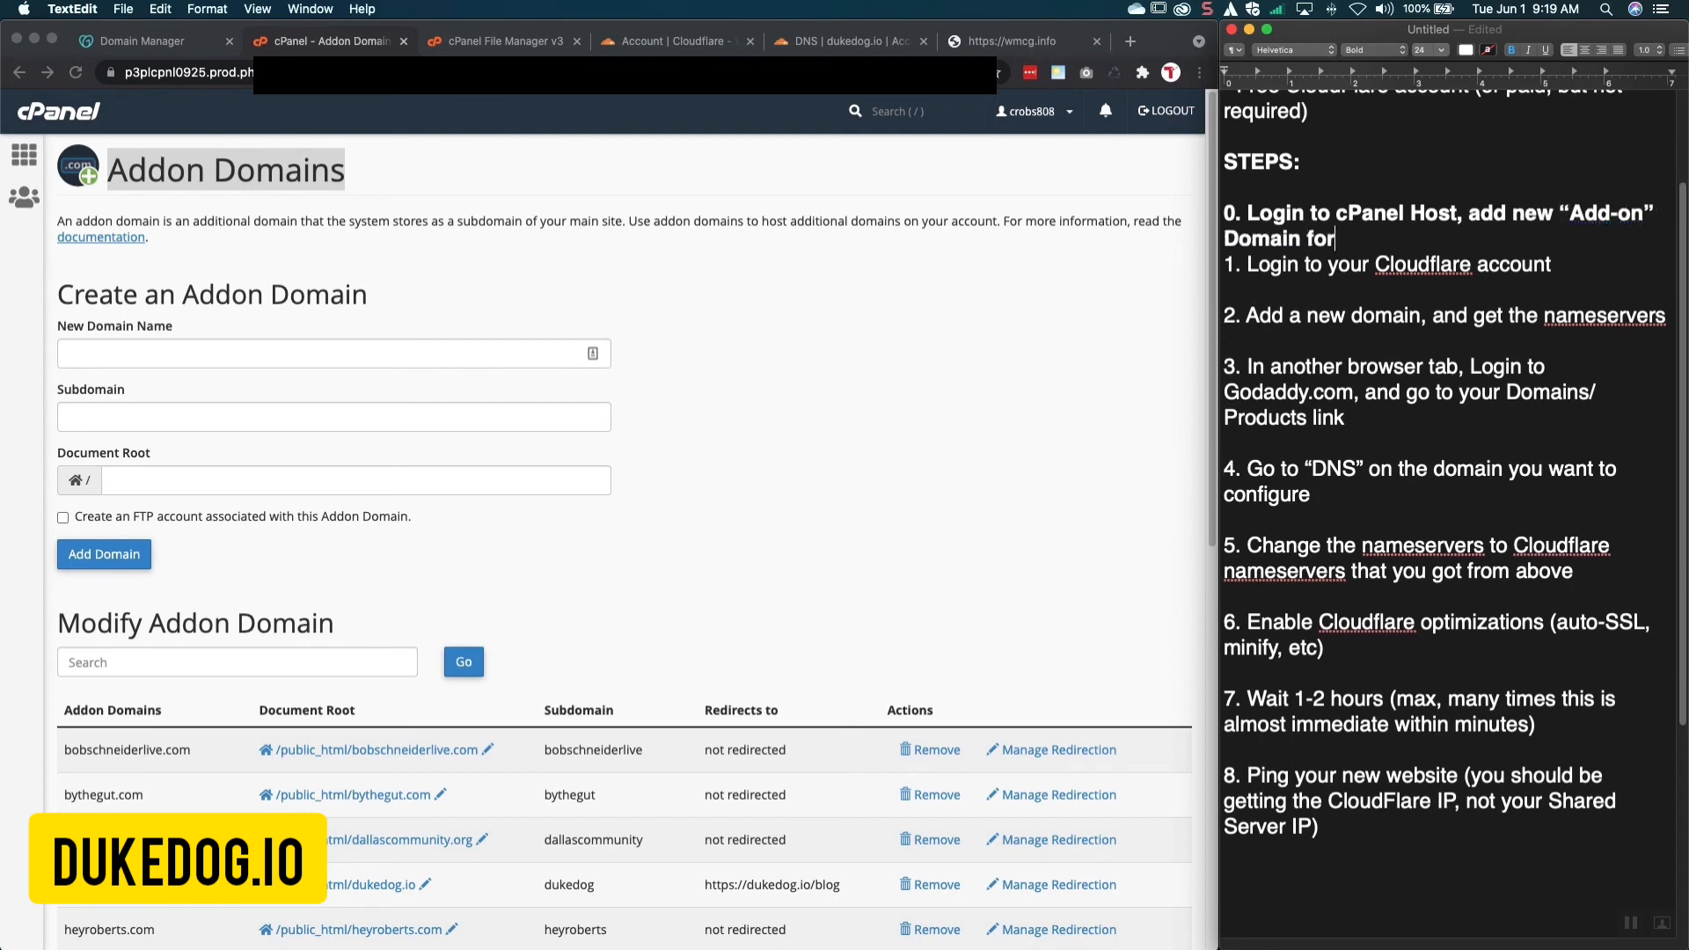
pyautogui.write(' your new website.')
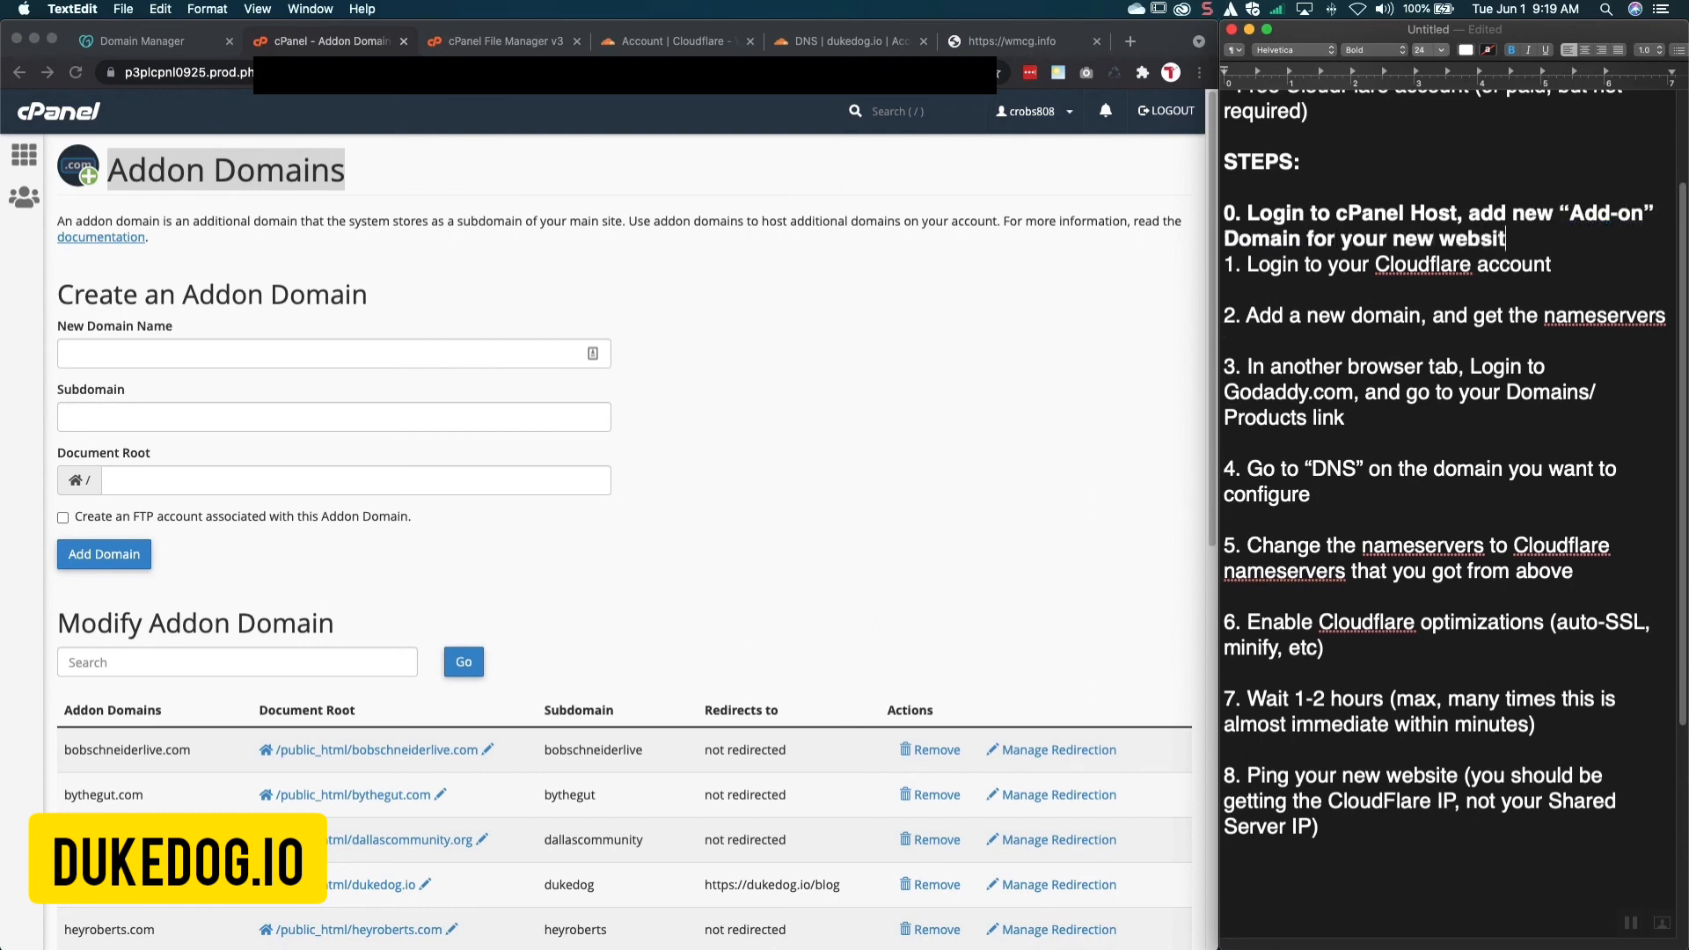
pyautogui.press('Return')
# Change the typeface of the new step 0 text from bold to Regular
pyautogui.moveTo(1583, 264); pyautogui.dragTo(1221, 218)
pyautogui.click(1400, 51)
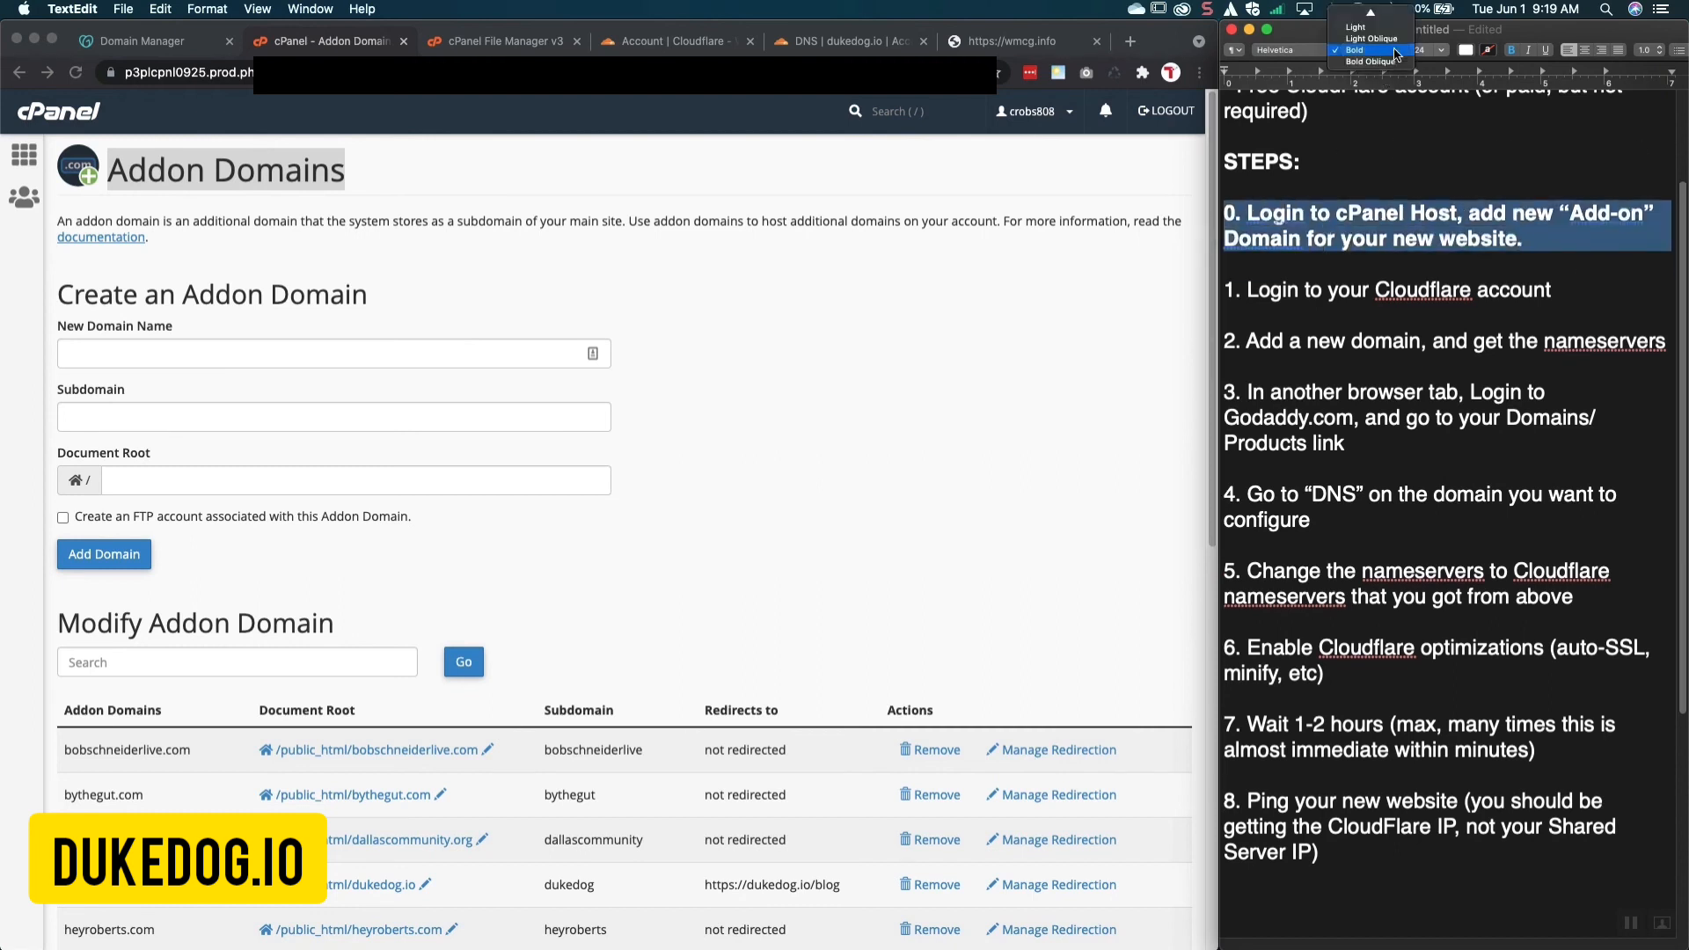
pyautogui.click(1361, 15)
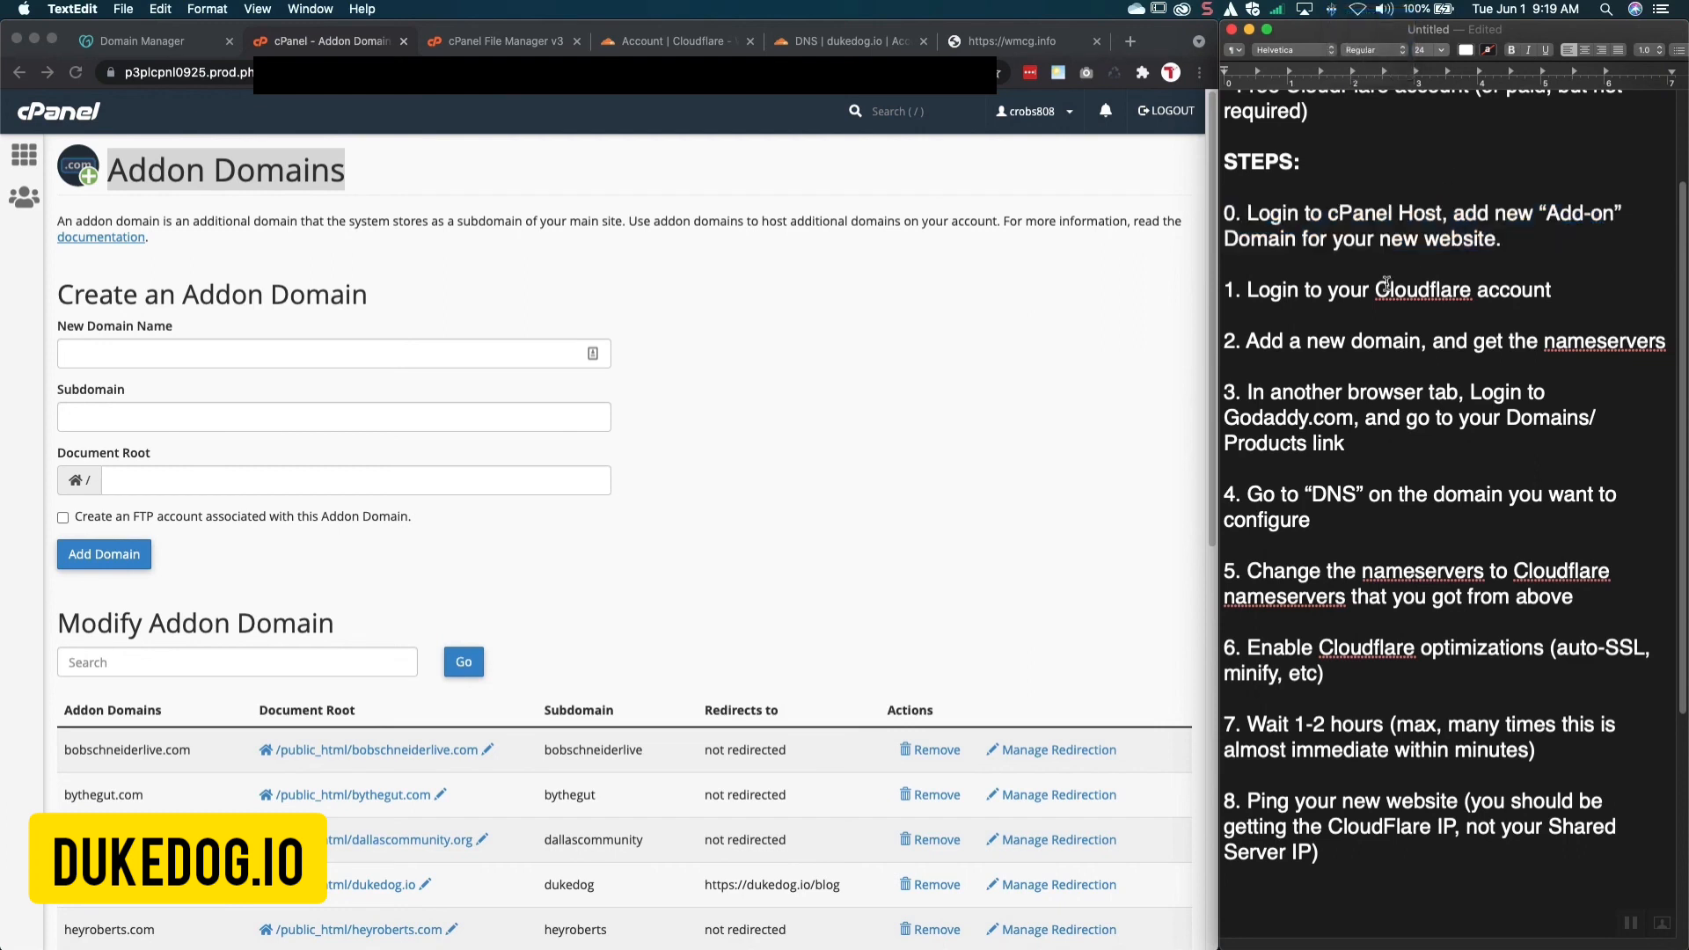
pyautogui.click(1377, 290)
# Review the setup steps 0 through 8 against the wmcg.info page, highlighting step 0, the full list and the 1-2 hour wait
pyautogui.moveTo(1224, 213); pyautogui.dragTo(1545, 237)
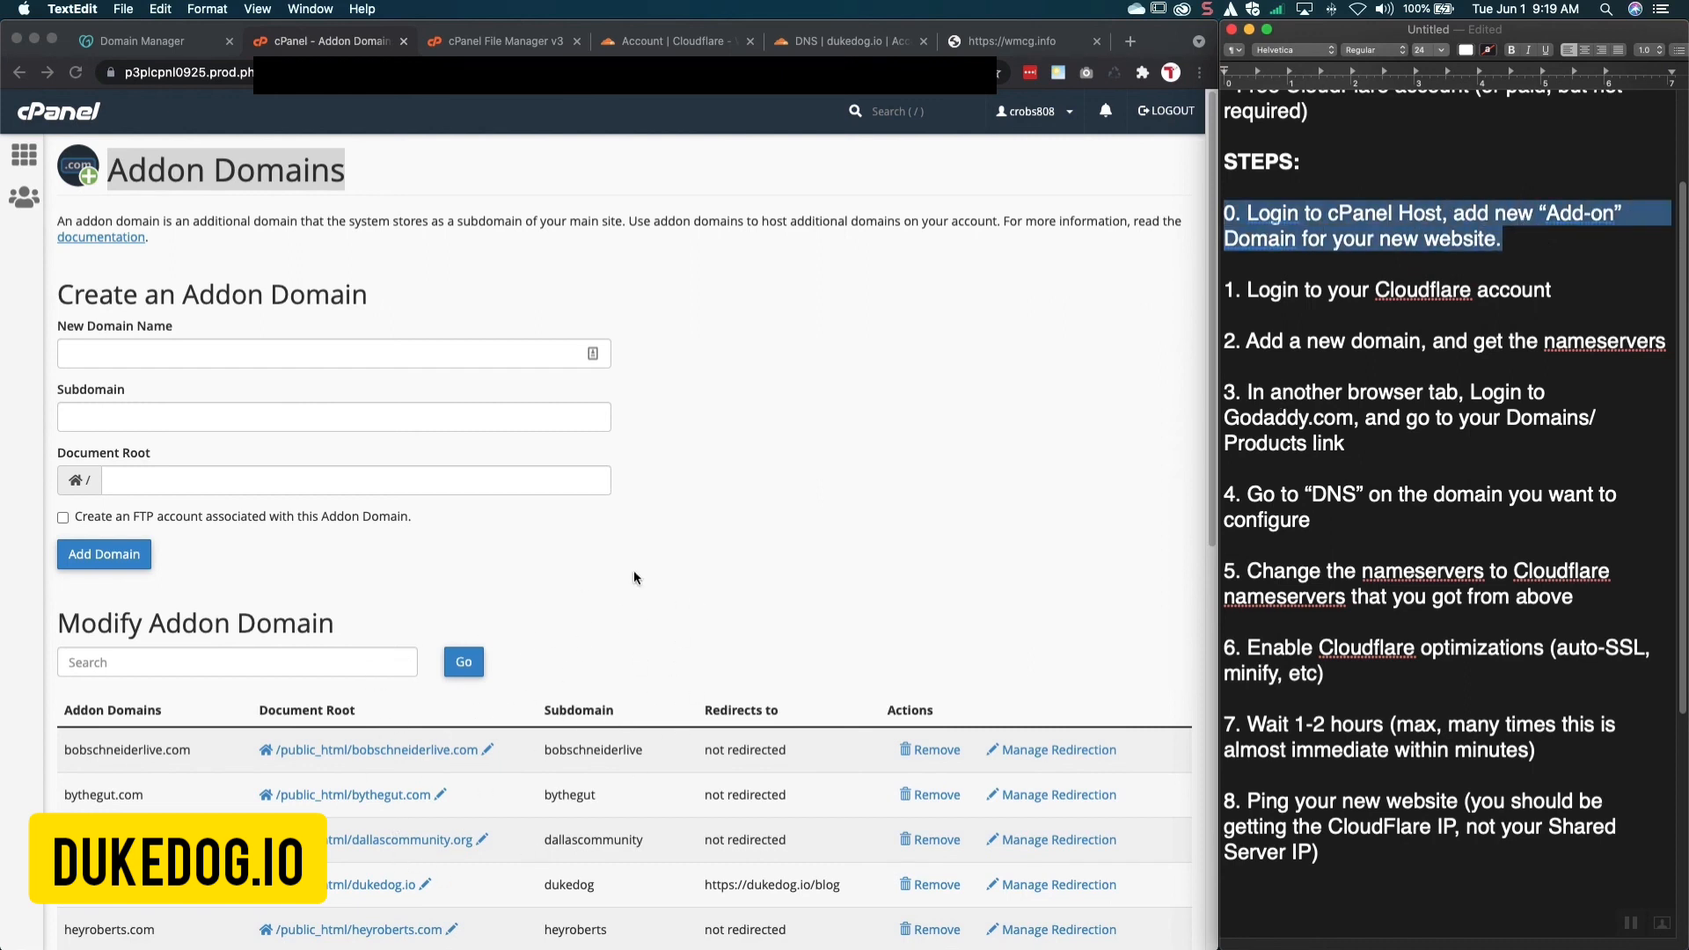
pyautogui.moveTo(1248, 290); pyautogui.dragTo(1468, 774)
pyautogui.click(1383, 370)
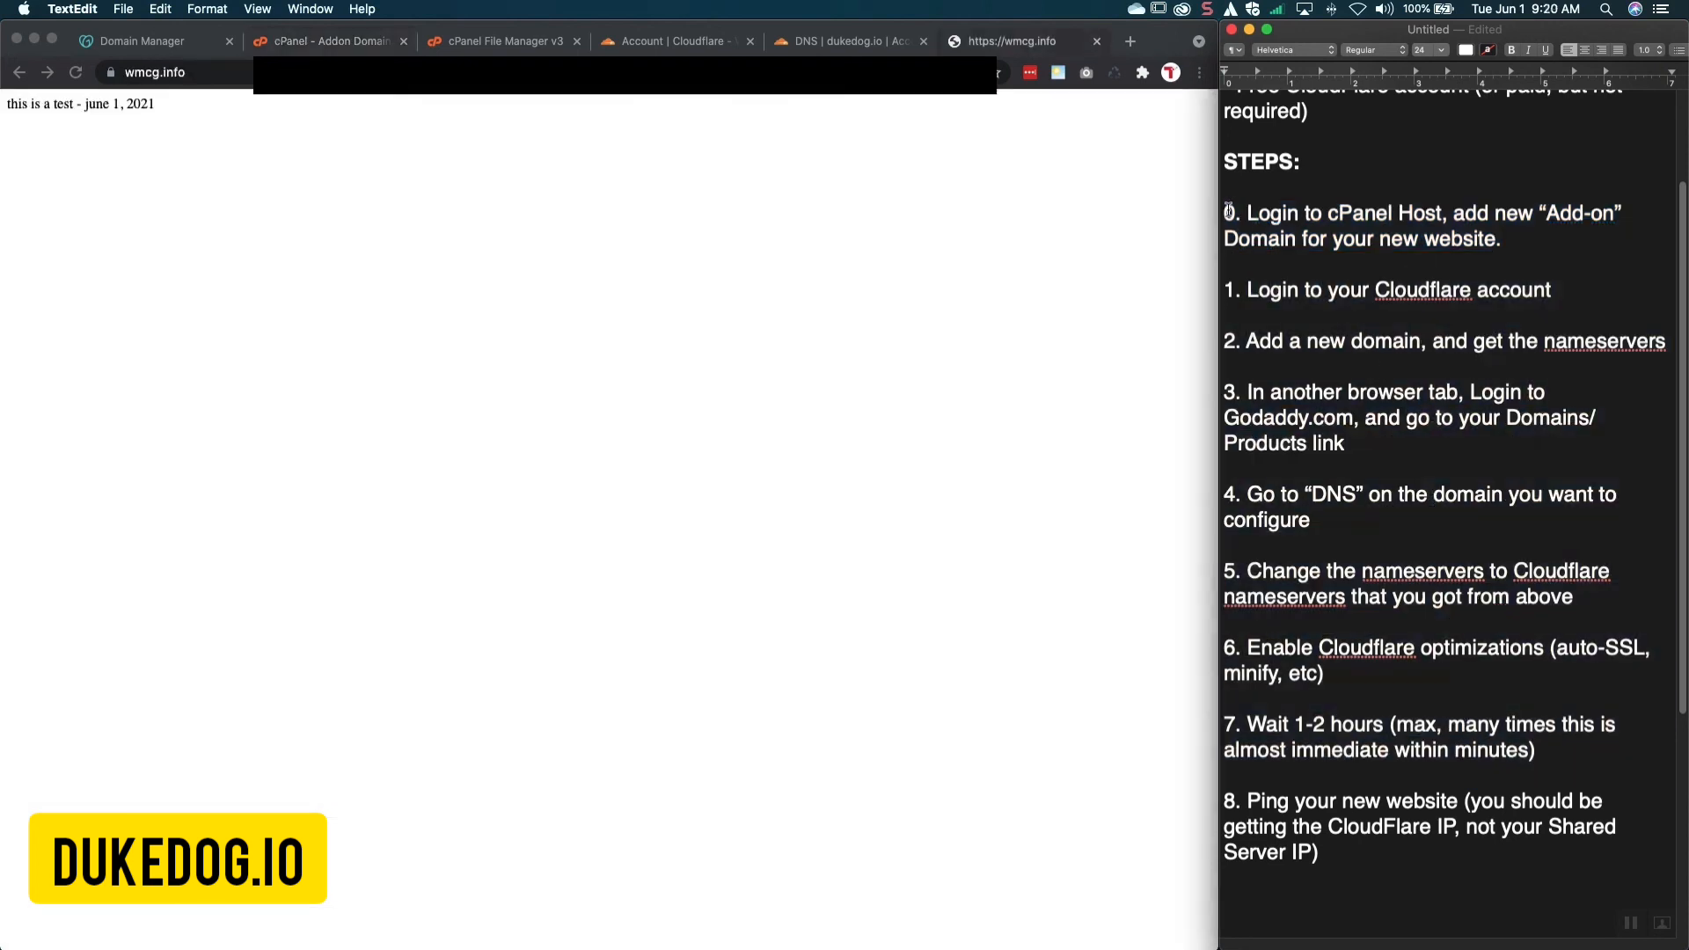
pyautogui.moveTo(1223, 213); pyautogui.dragTo(1459, 870)
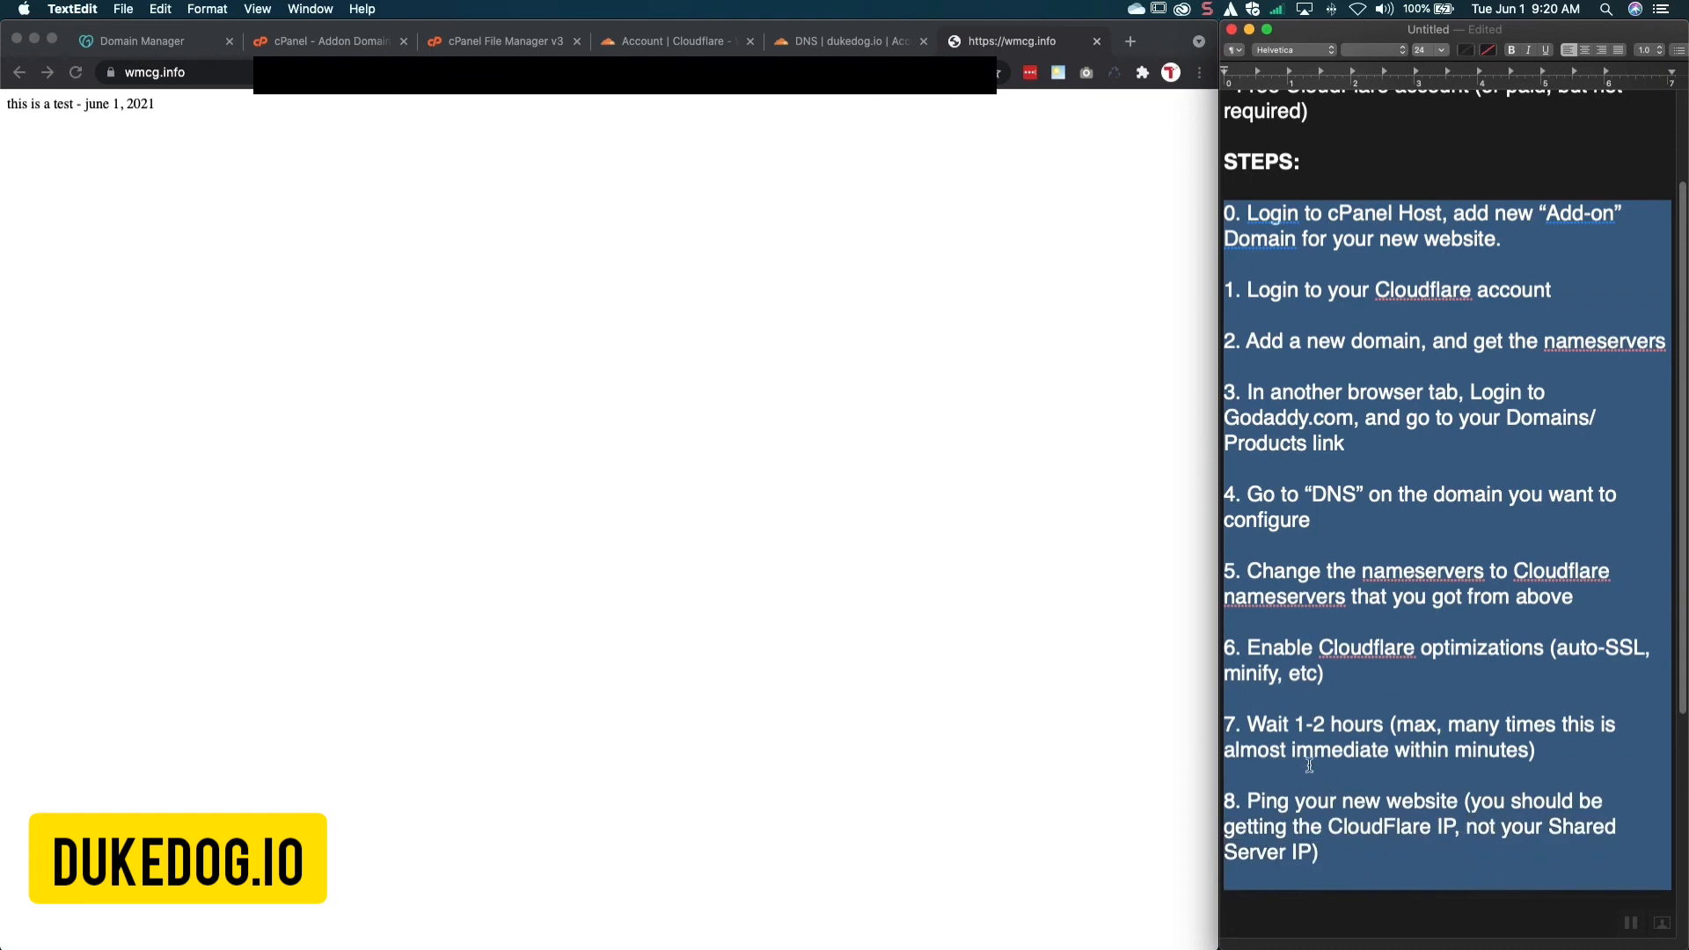
pyautogui.click(1309, 764)
pyautogui.moveTo(1556, 749); pyautogui.dragTo(1223, 730)
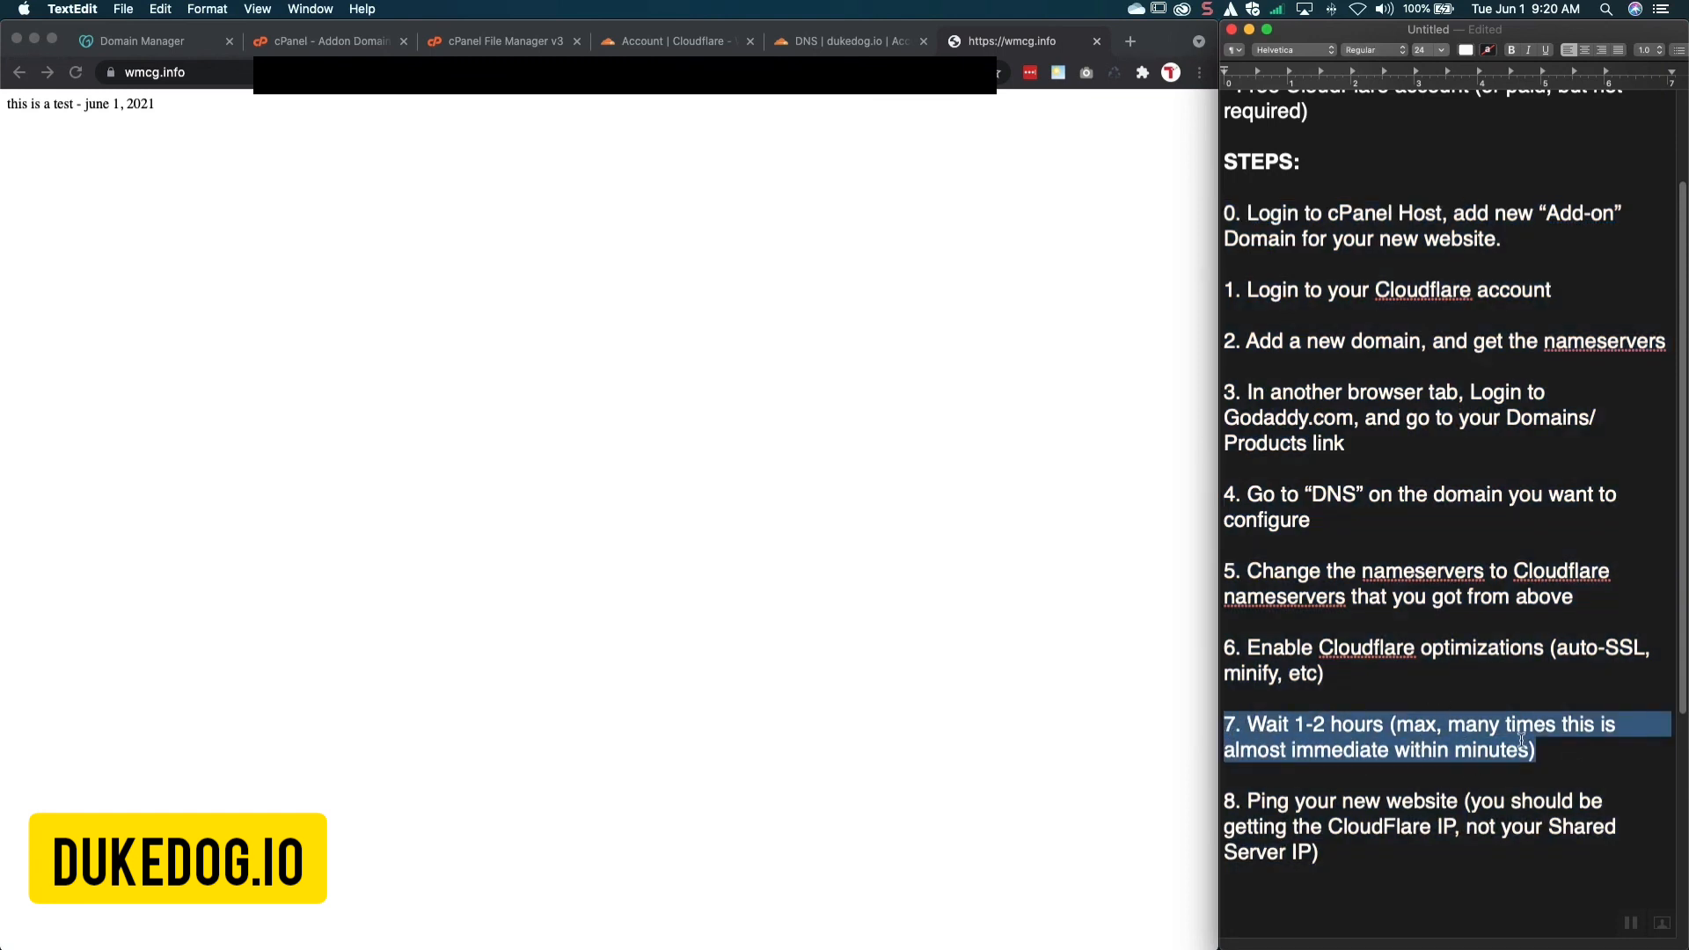
pyautogui.click(241, 156)
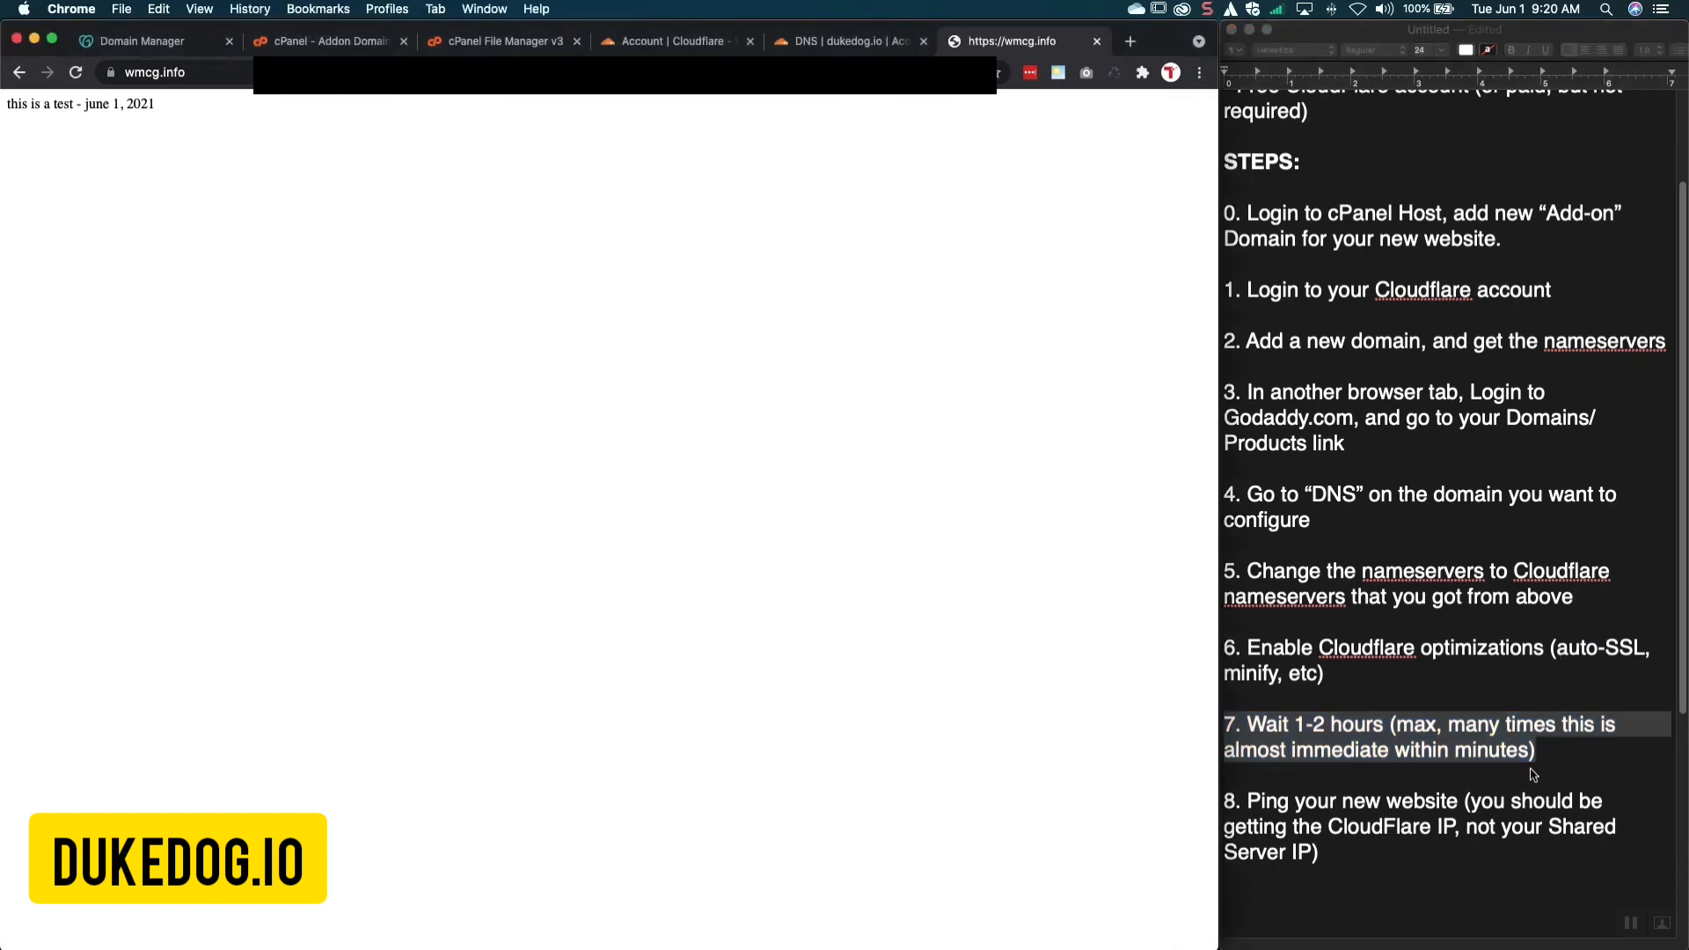
pyautogui.click(1562, 749)
pyautogui.click(1562, 751)
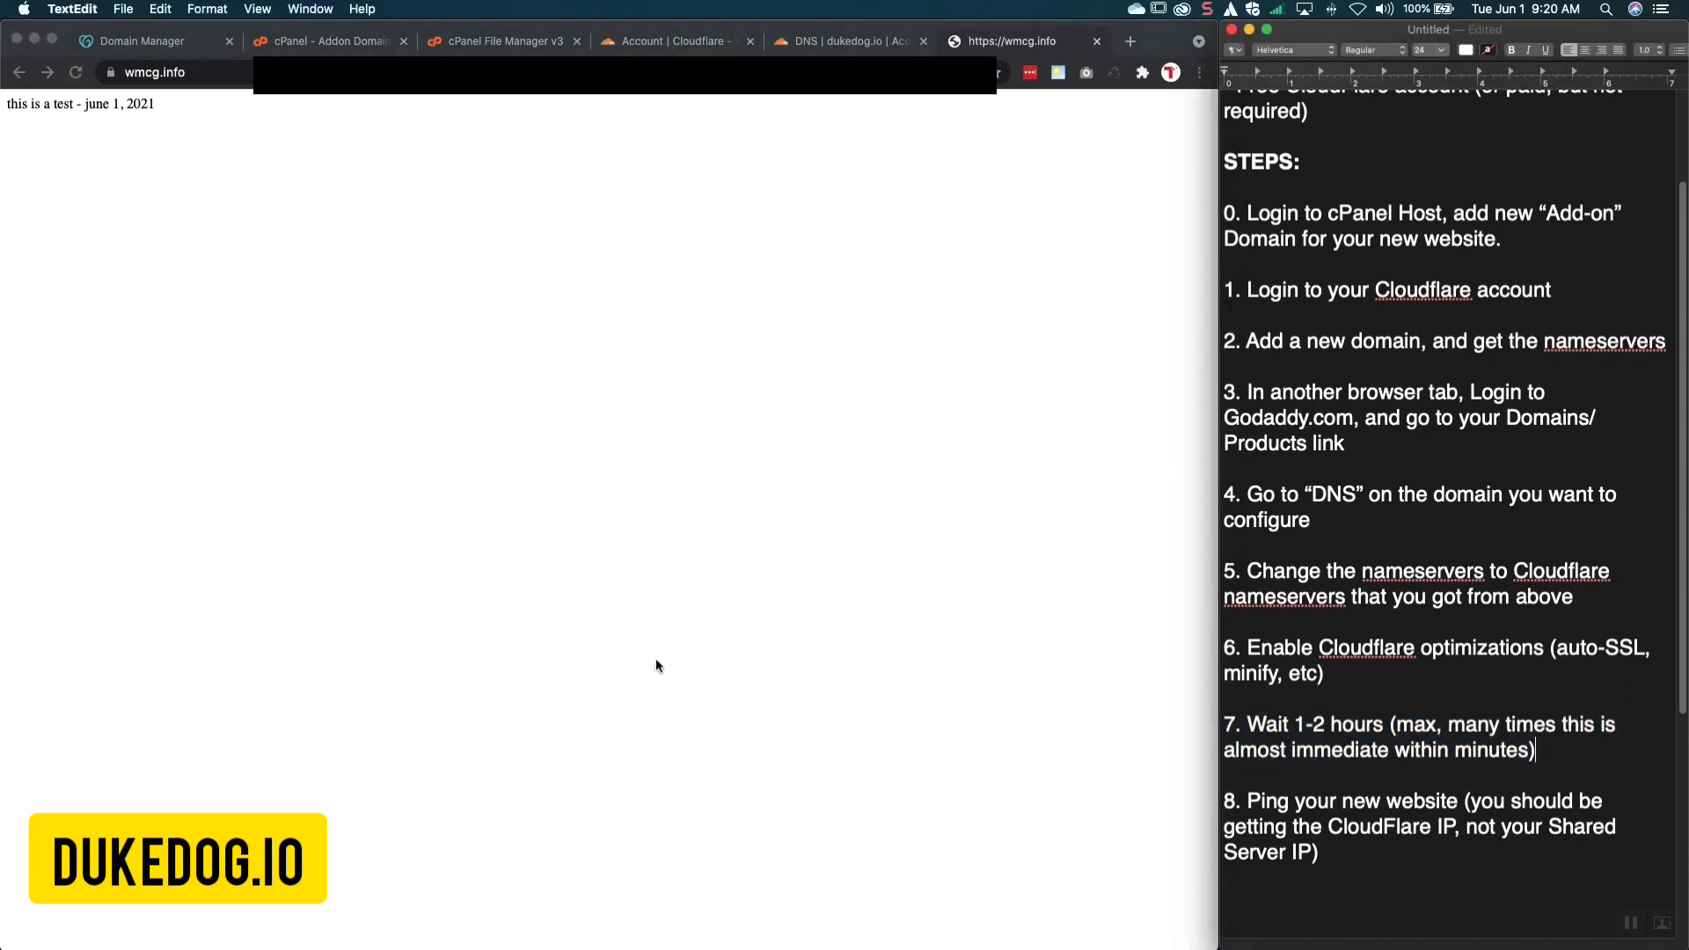
# Open wmcg.info from the Cloudflare site list and examine its DNS records, including the A record addresses
pyautogui.moveTo(655, 946)
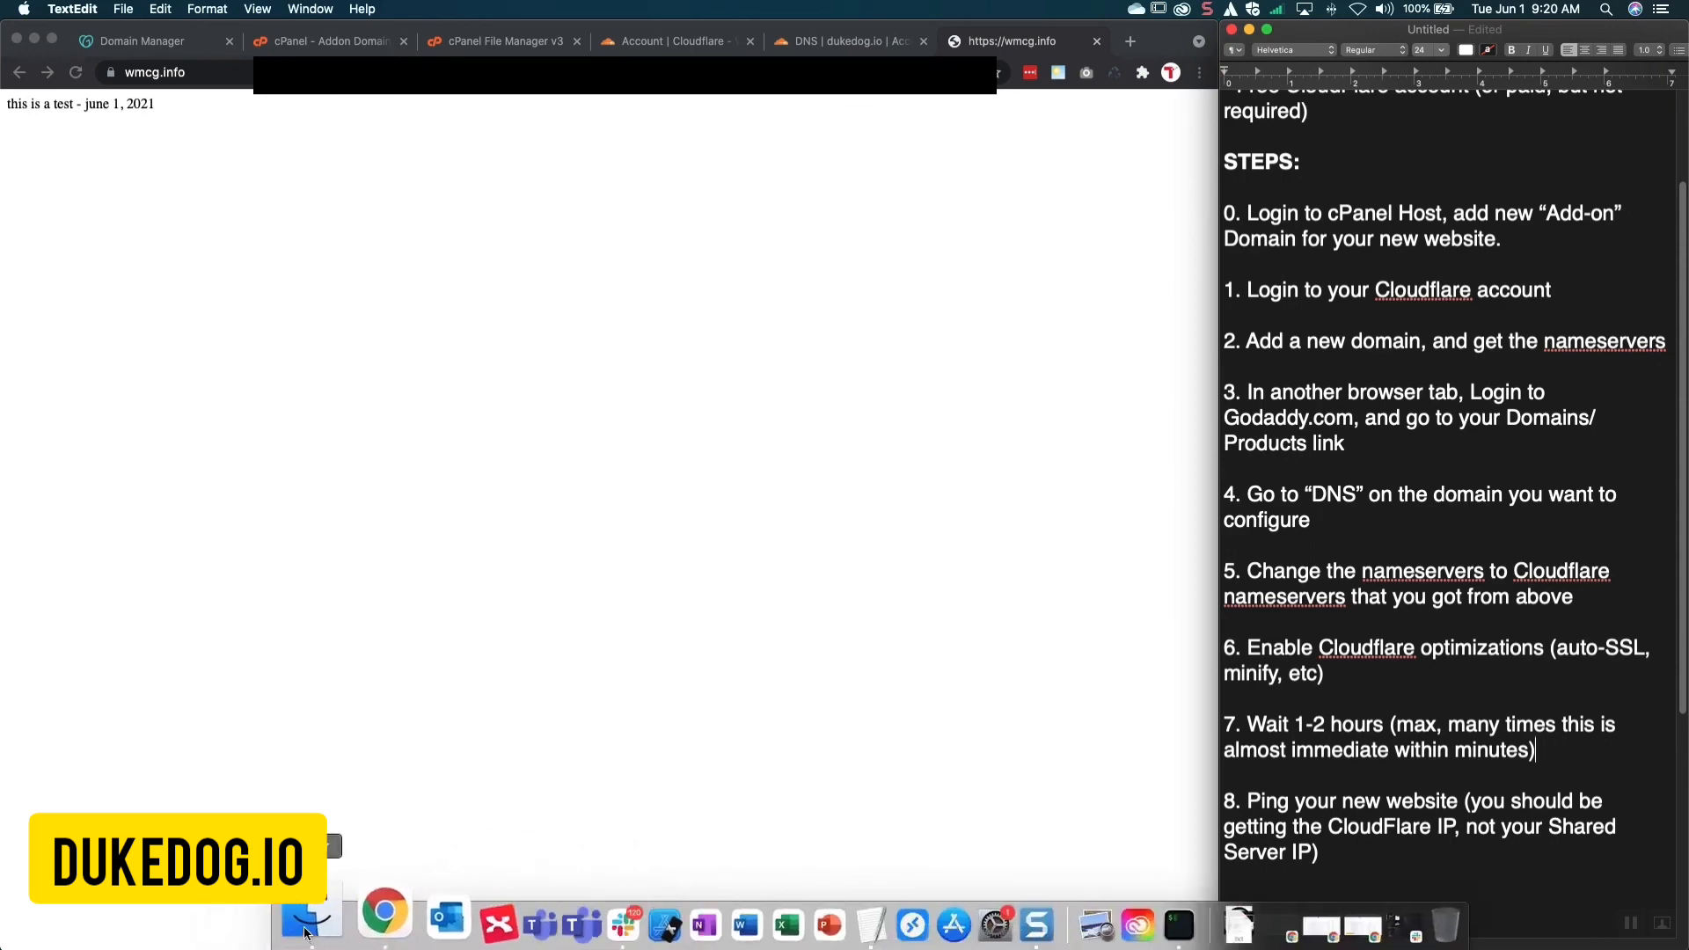
pyautogui.click(834, 40)
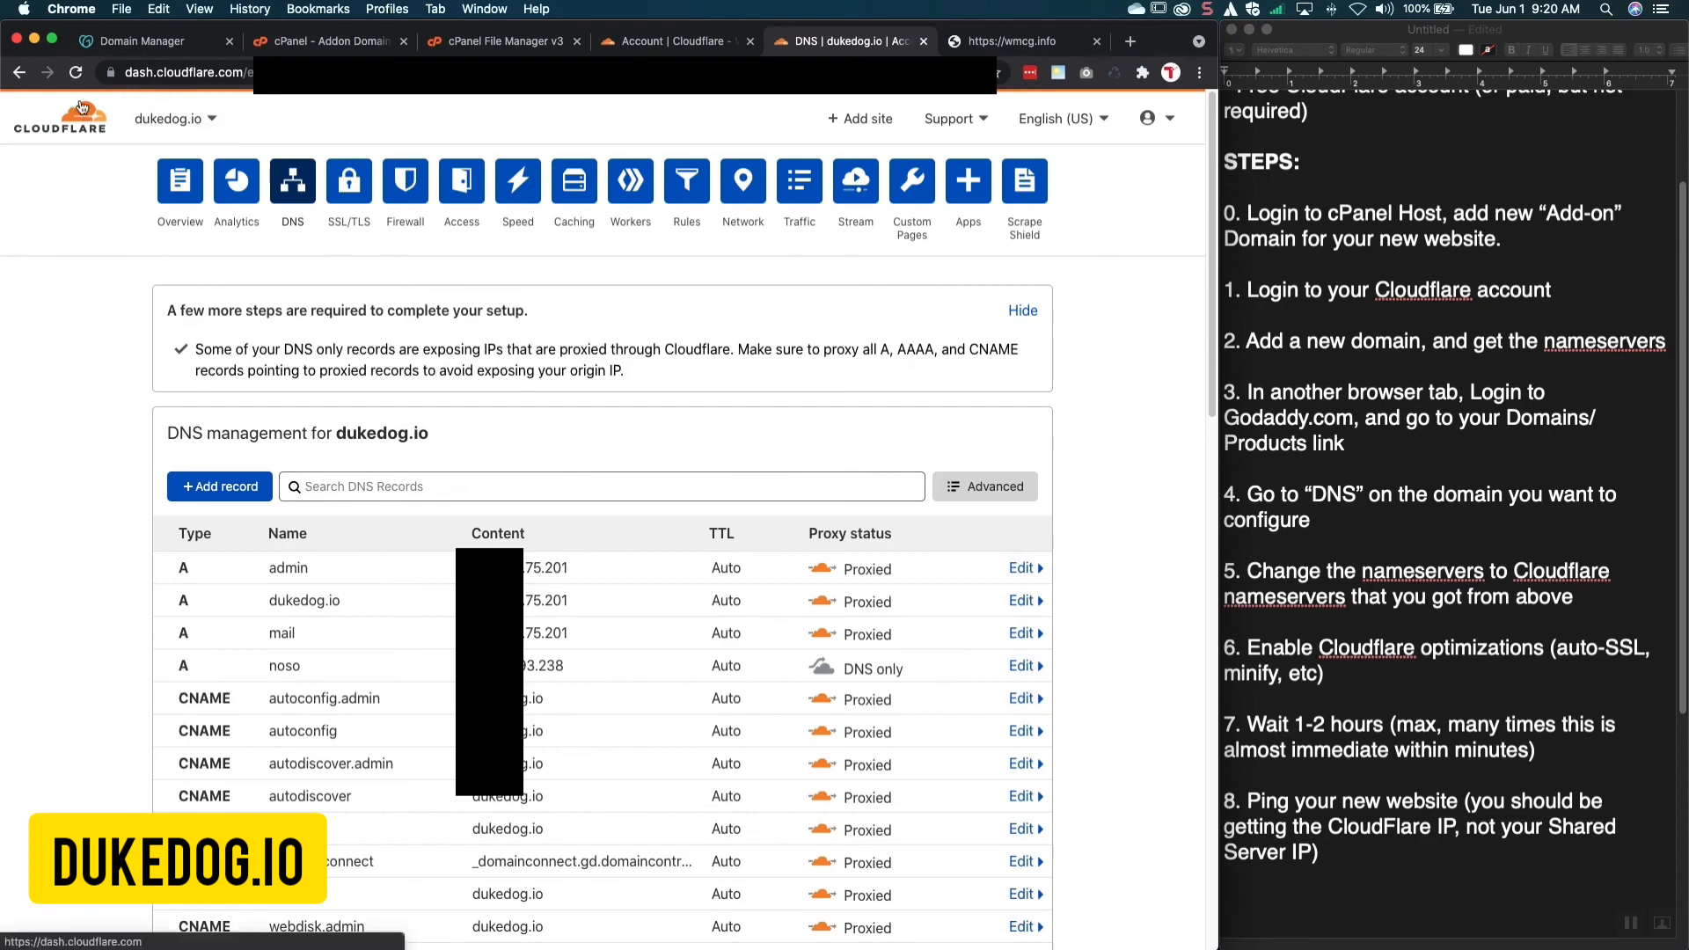
pyautogui.click(83, 108)
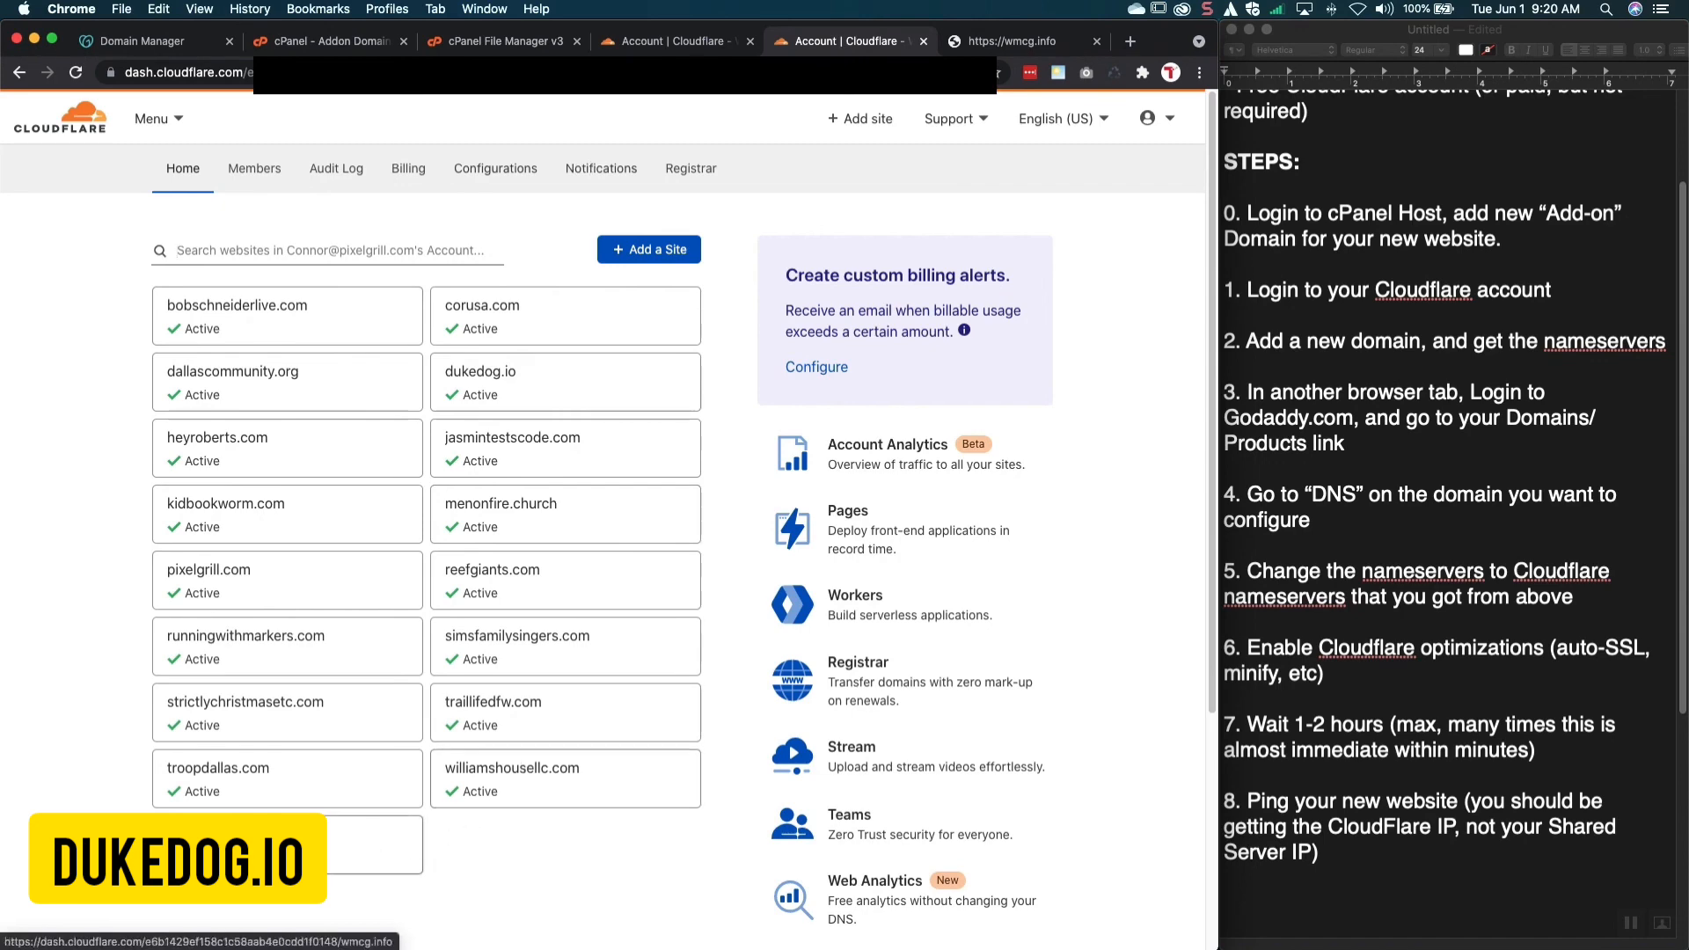
pyautogui.click(369, 845)
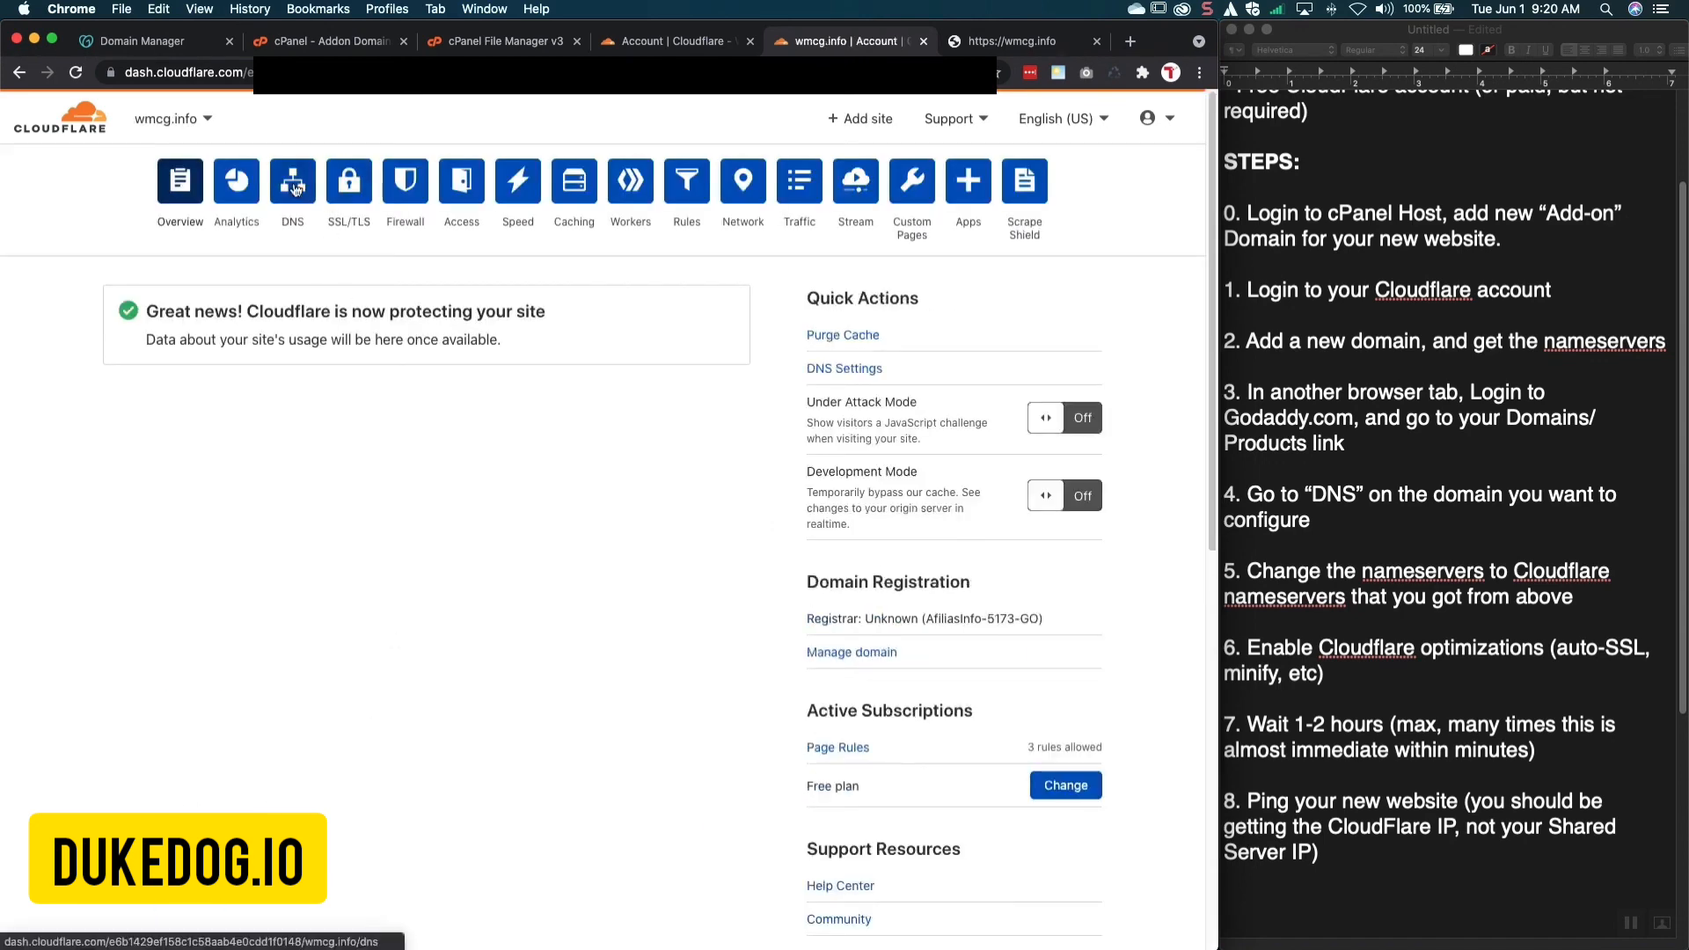
pyautogui.click(293, 185)
pyautogui.scroll(-5, 169, 627)
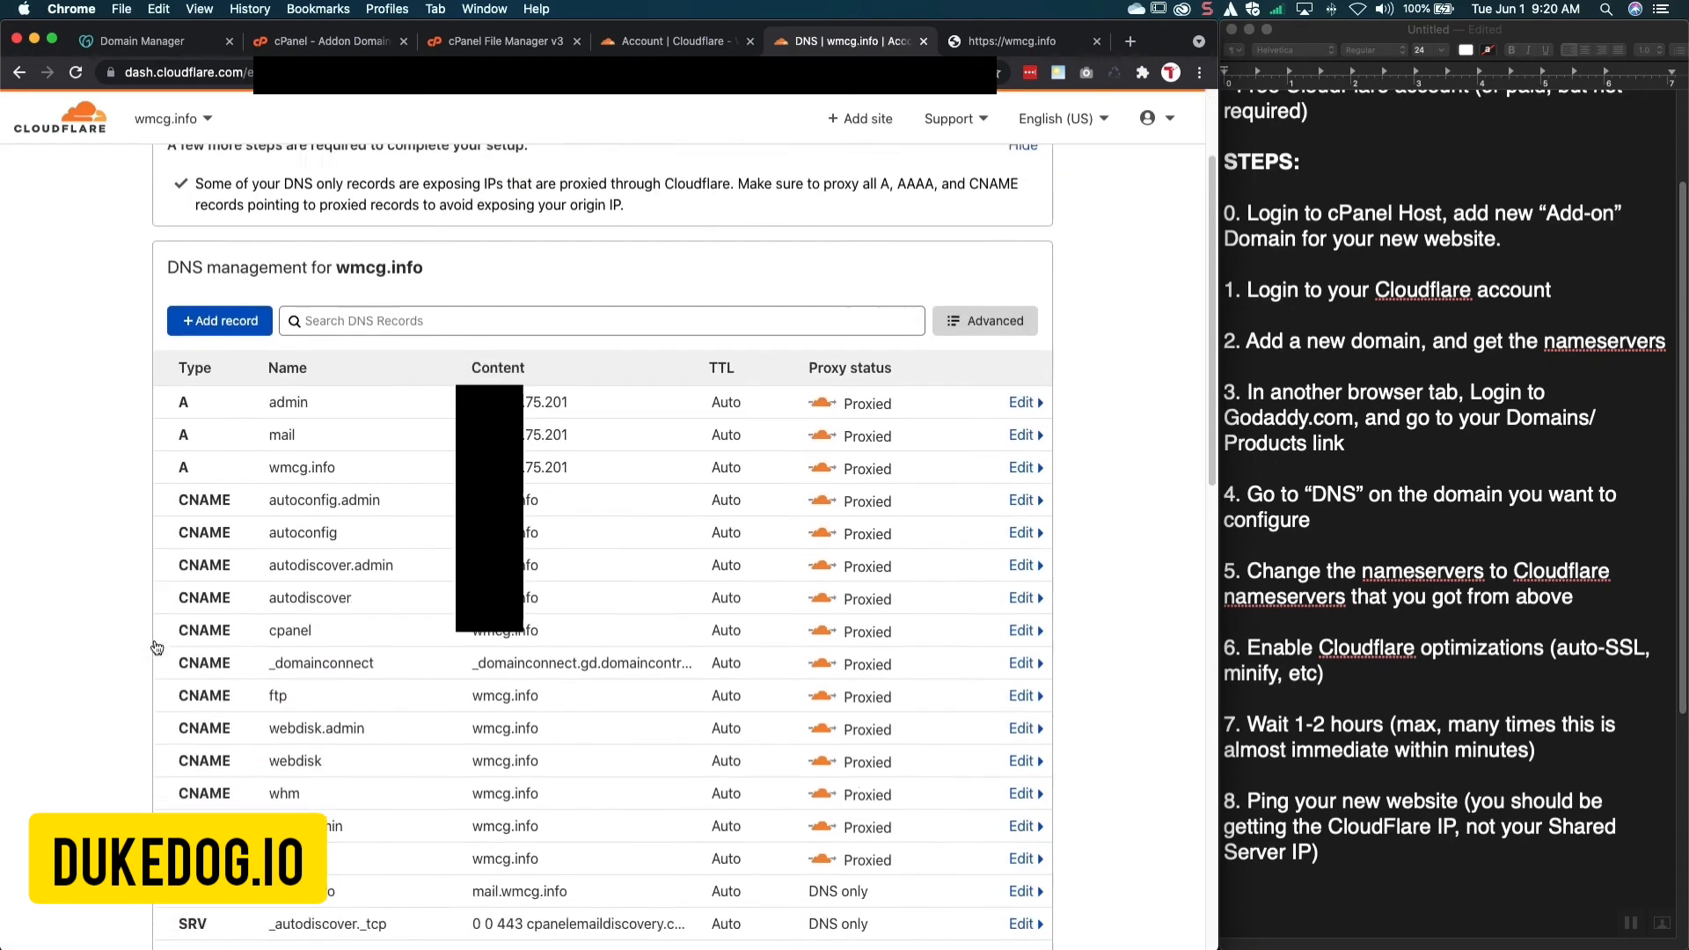
pyautogui.scroll(-1, 169, 627)
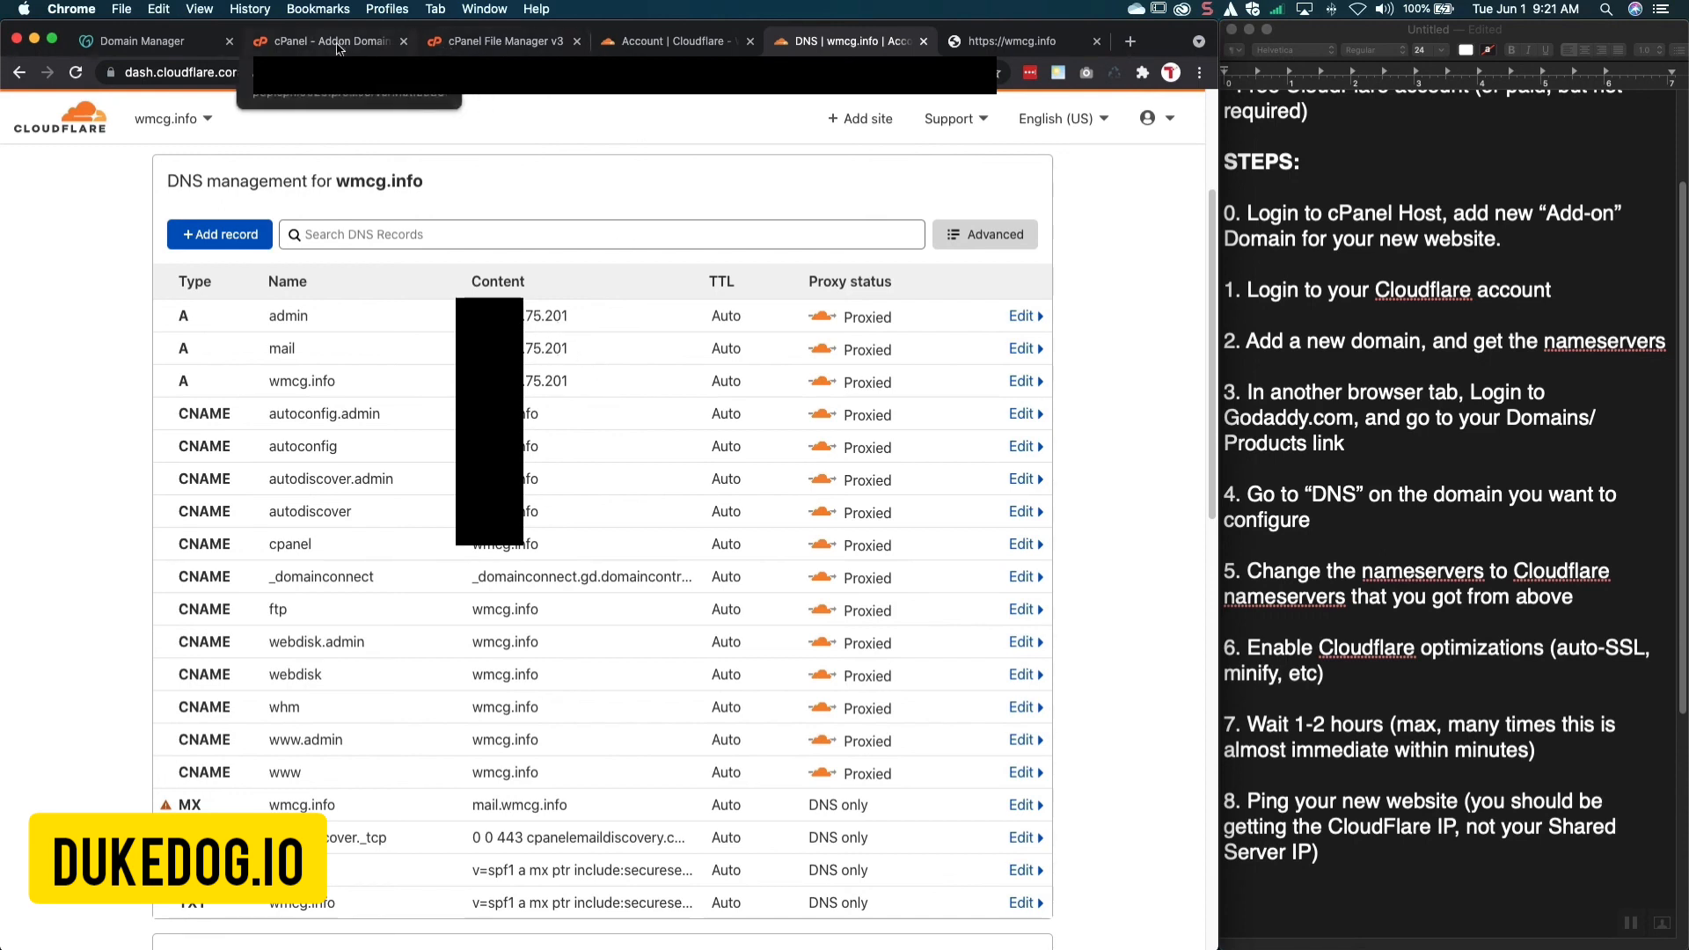
# Open the cPanel main page and highlight the Shared IP Address in the general information
pyautogui.click(337, 46)
pyautogui.click(40, 122)
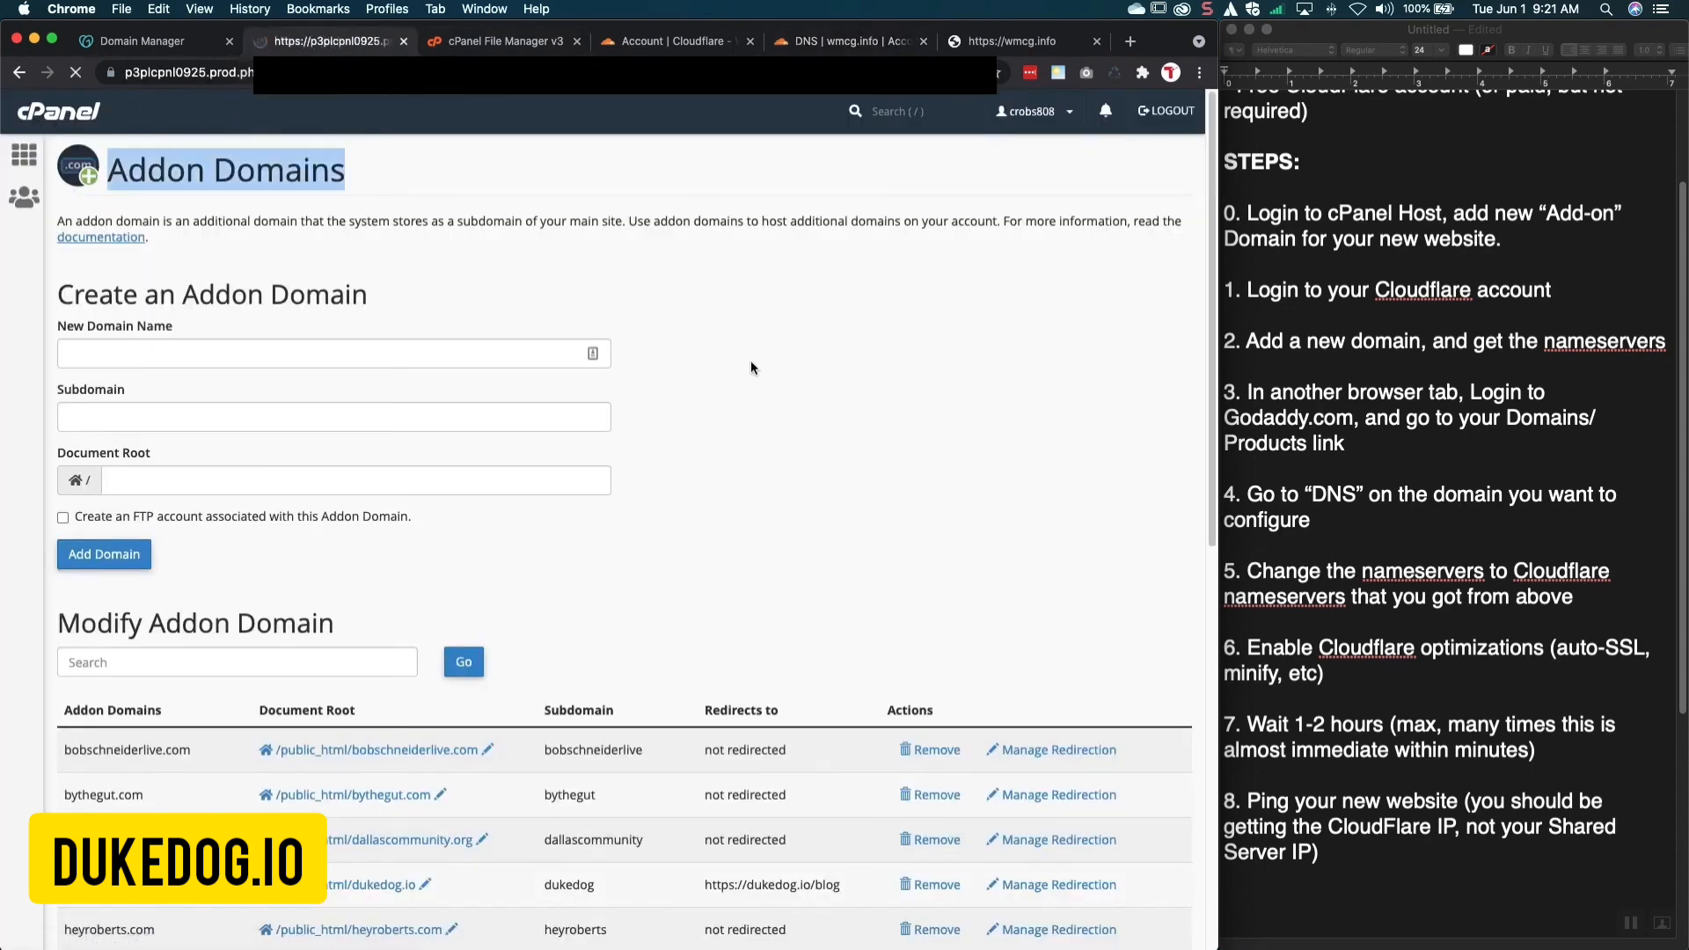
pyautogui.moveTo(1018, 325); pyautogui.dragTo(941, 327)
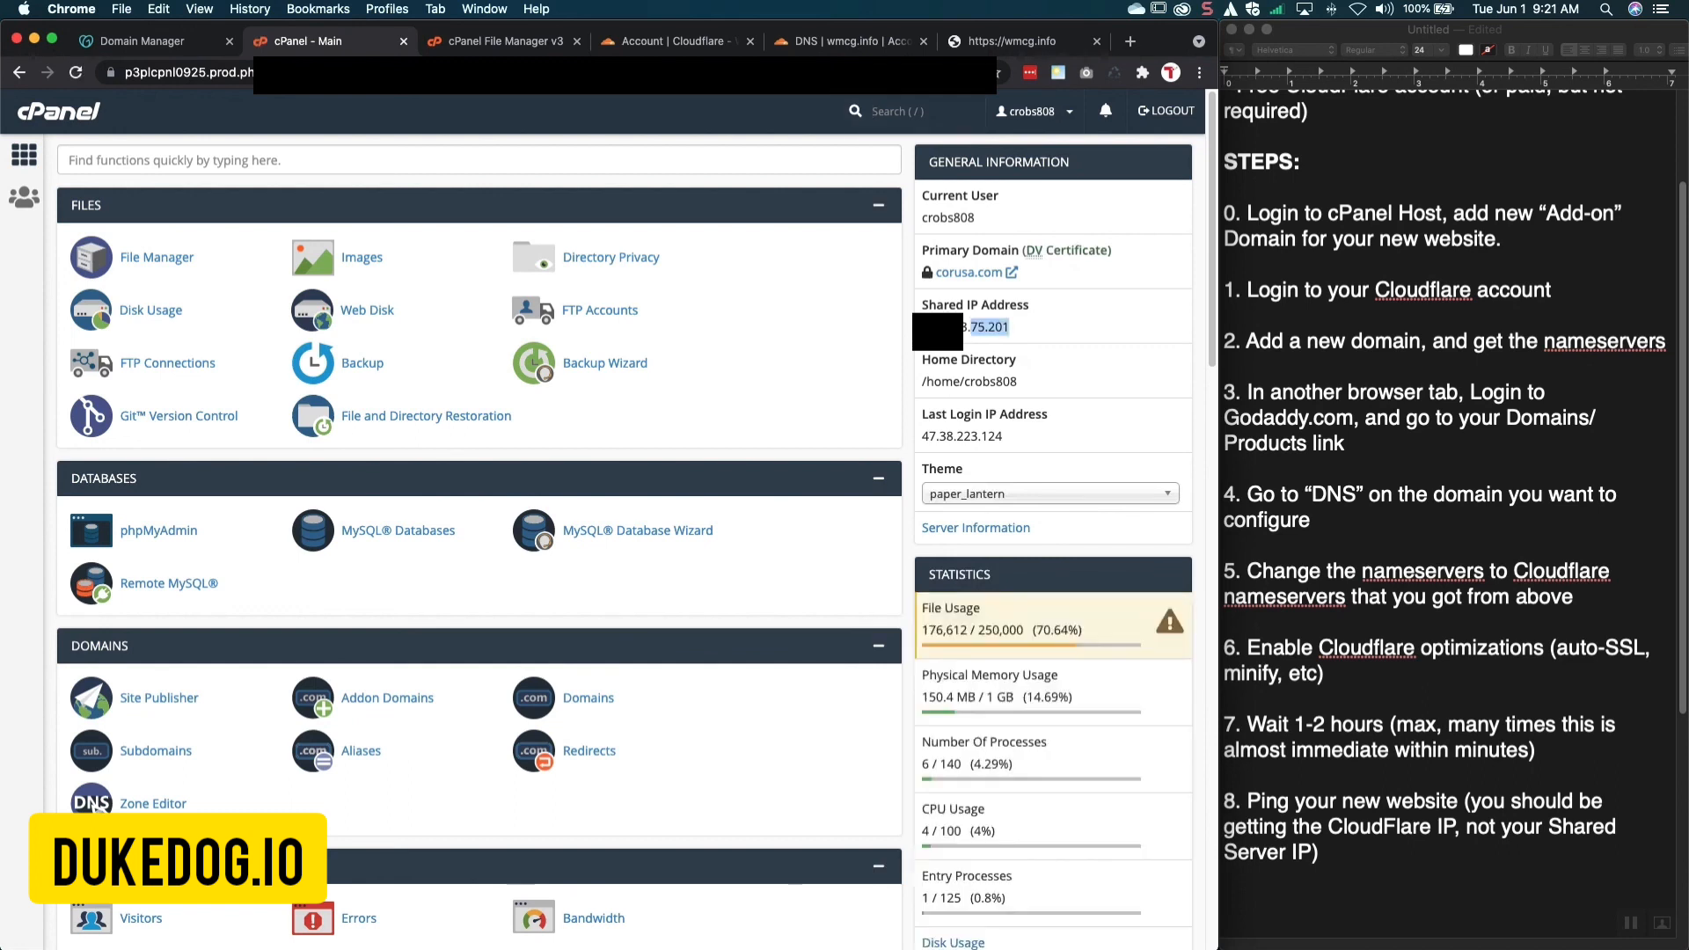